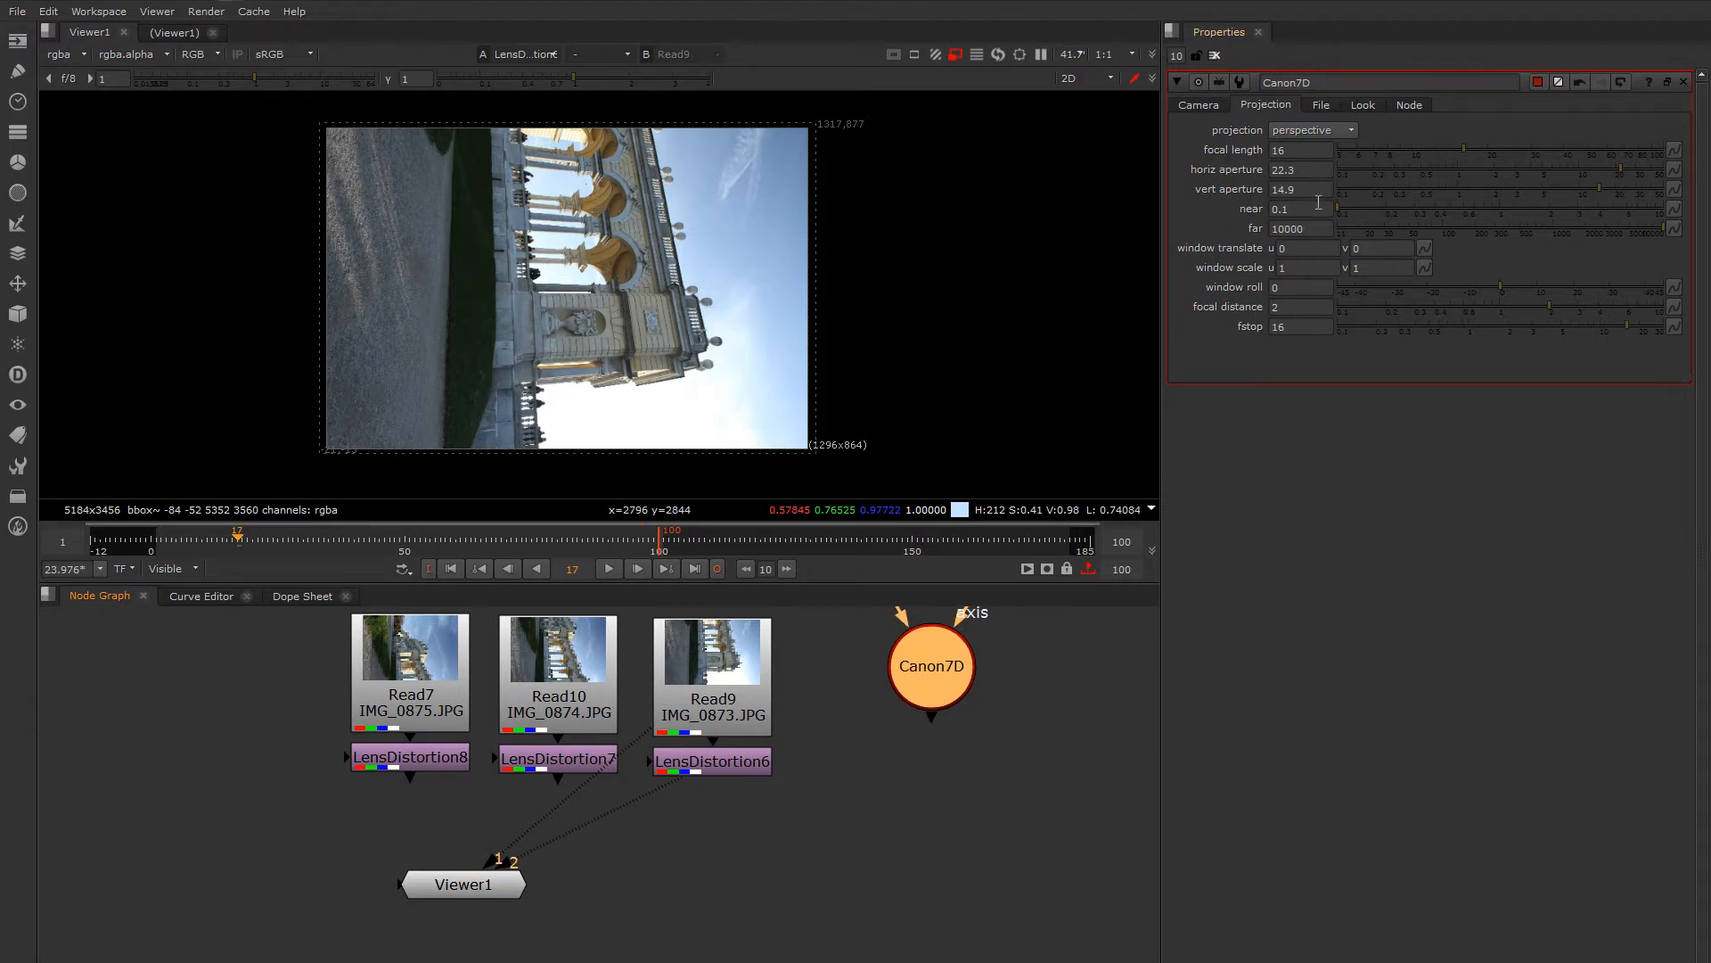
- Show the LensDistortion7 output in the viewer and move the Viewer1 node aside, clear of the space beneath the LensDistortion nodes
{"action": "left_click_drag", "start_coordinate": [925, 688], "coordinate": [944, 693]}
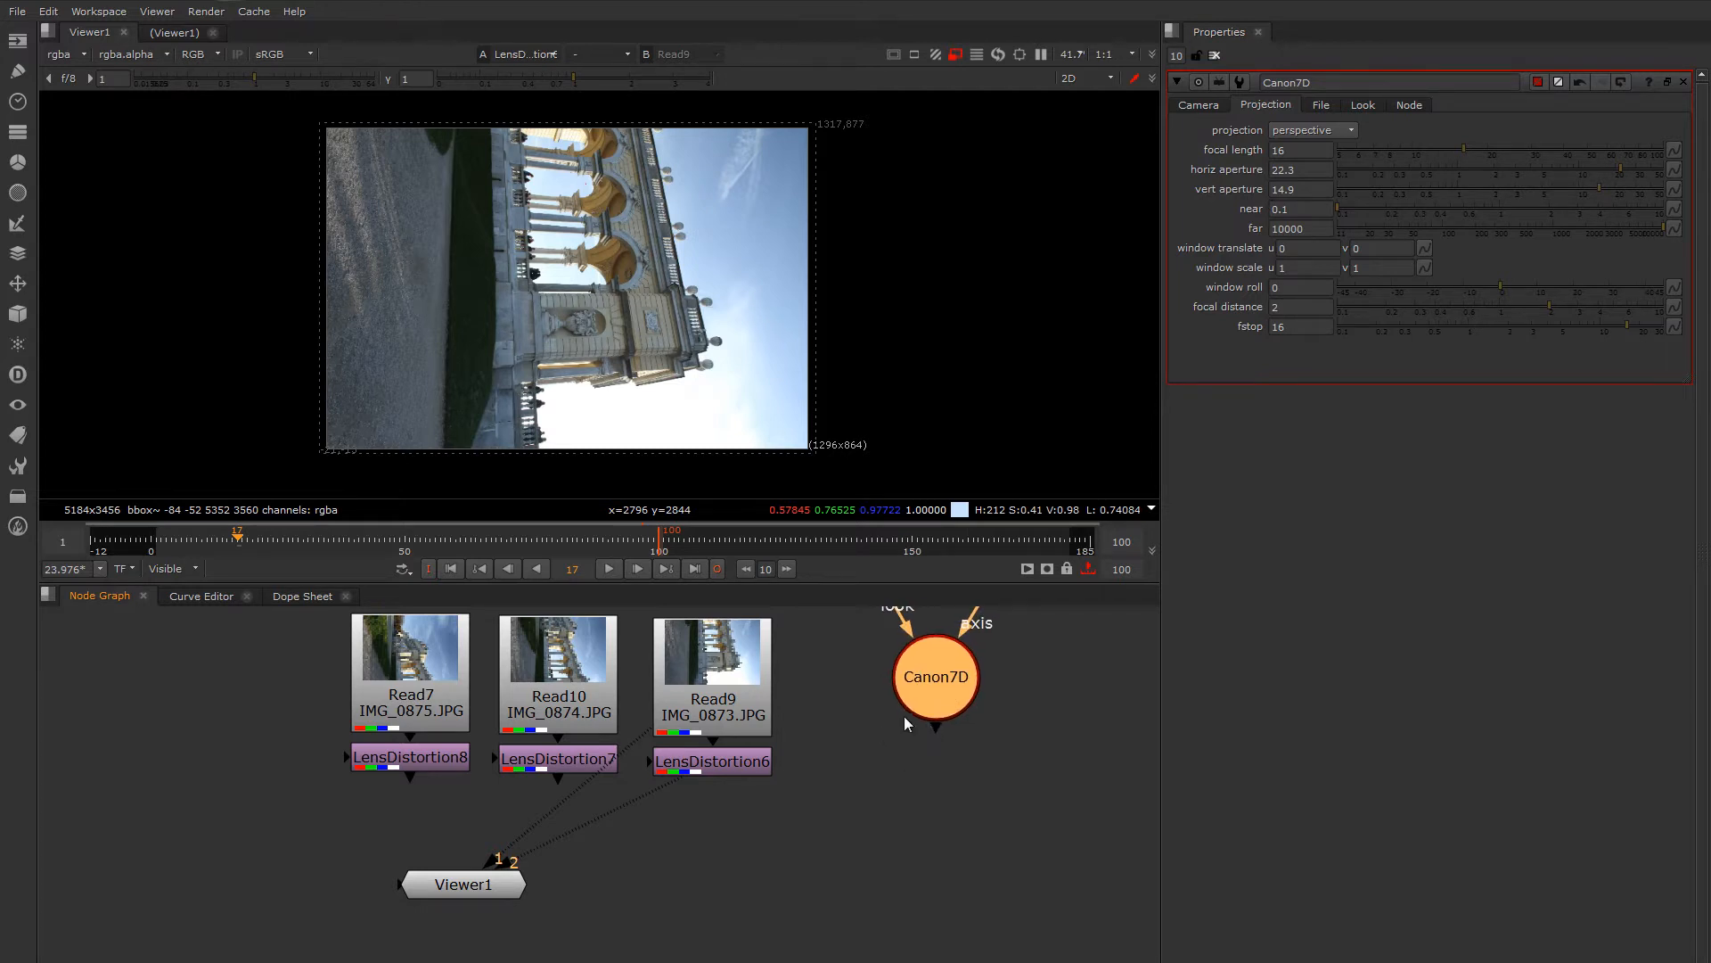
{"action": "mouse_move", "coordinate": [924, 688]}
{"action": "left_mouse_down"}
{"action": "mouse_move", "coordinate": [934, 715]}
{"action": "mouse_move", "coordinate": [918, 687]}
{"action": "left_mouse_up"}
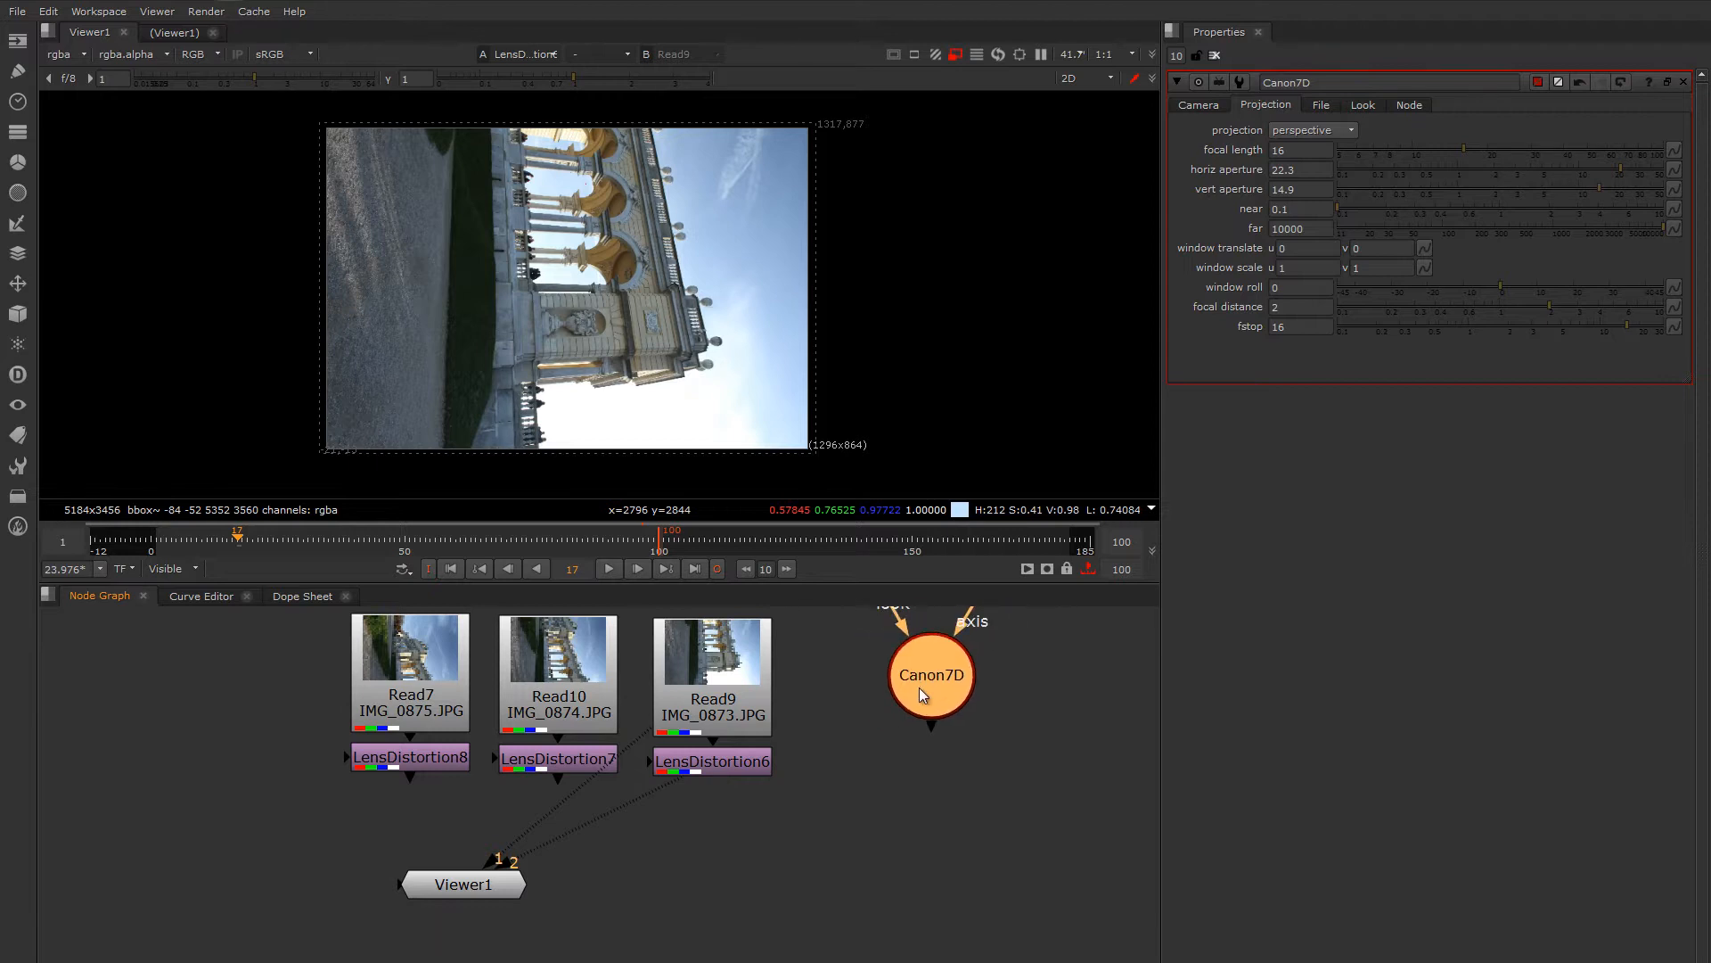
{"action": "left_click", "coordinate": [724, 770]}
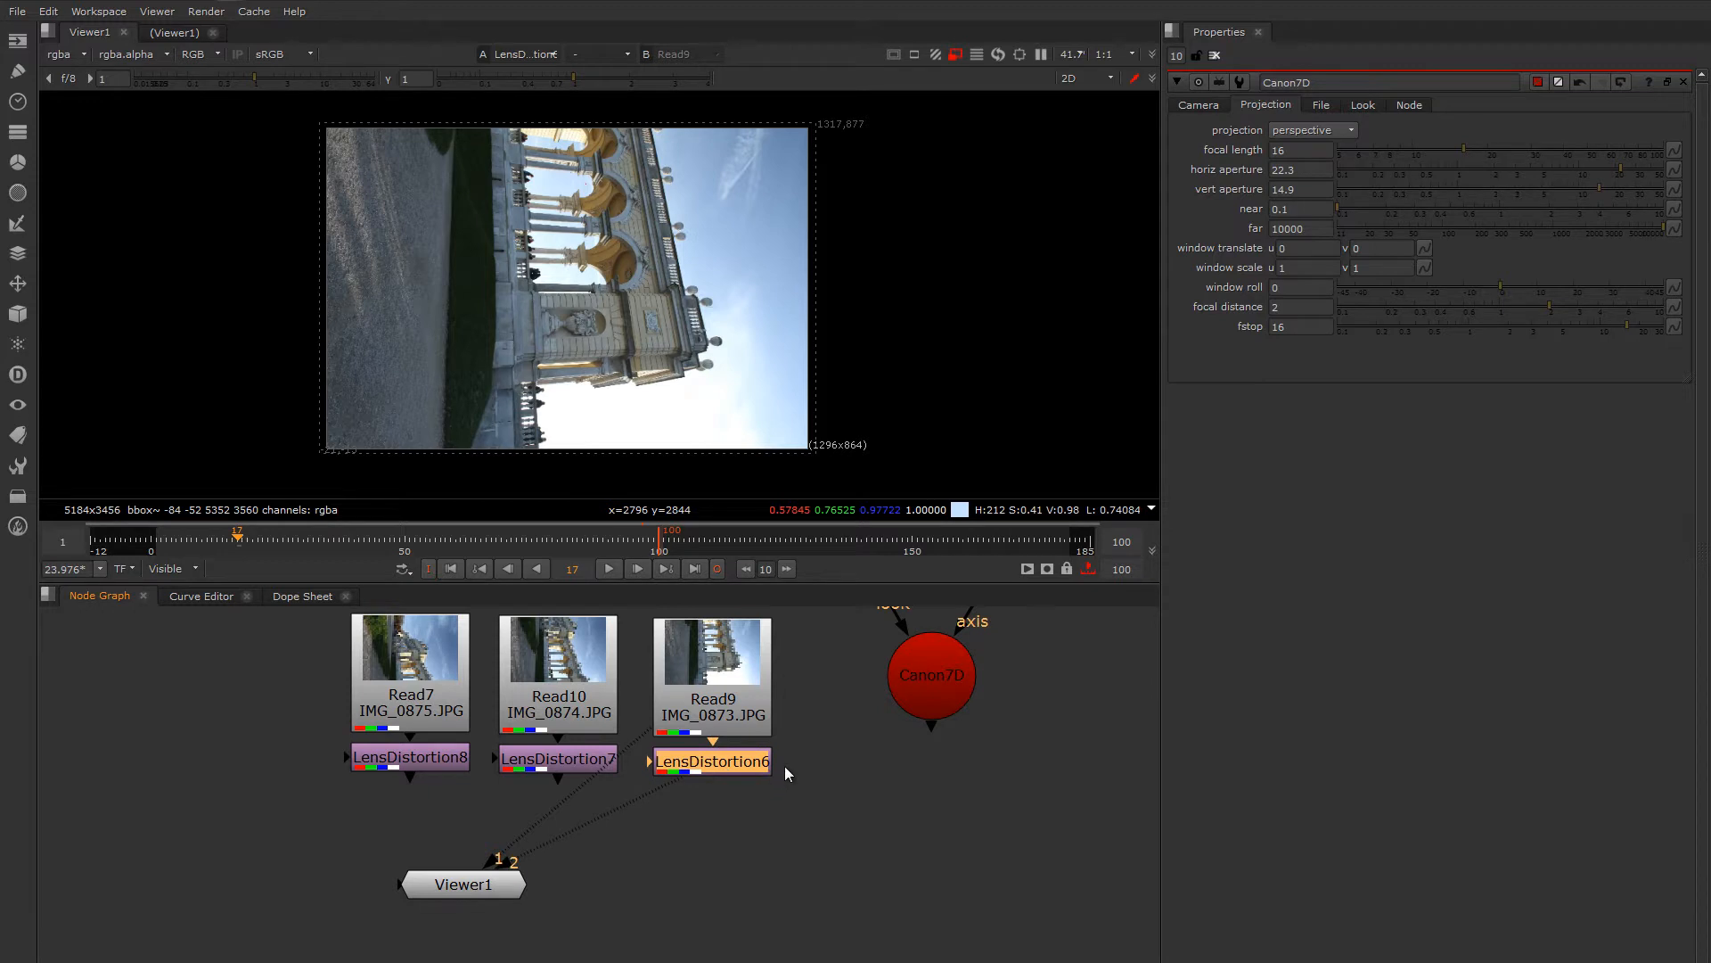
{"action": "middle_click_drag", "start_coordinate": [740, 848], "coordinate": [751, 851]}
{"action": "left_click", "coordinate": [459, 891]}
{"action": "left_click_drag", "start_coordinate": [458, 888], "coordinate": [308, 875]}
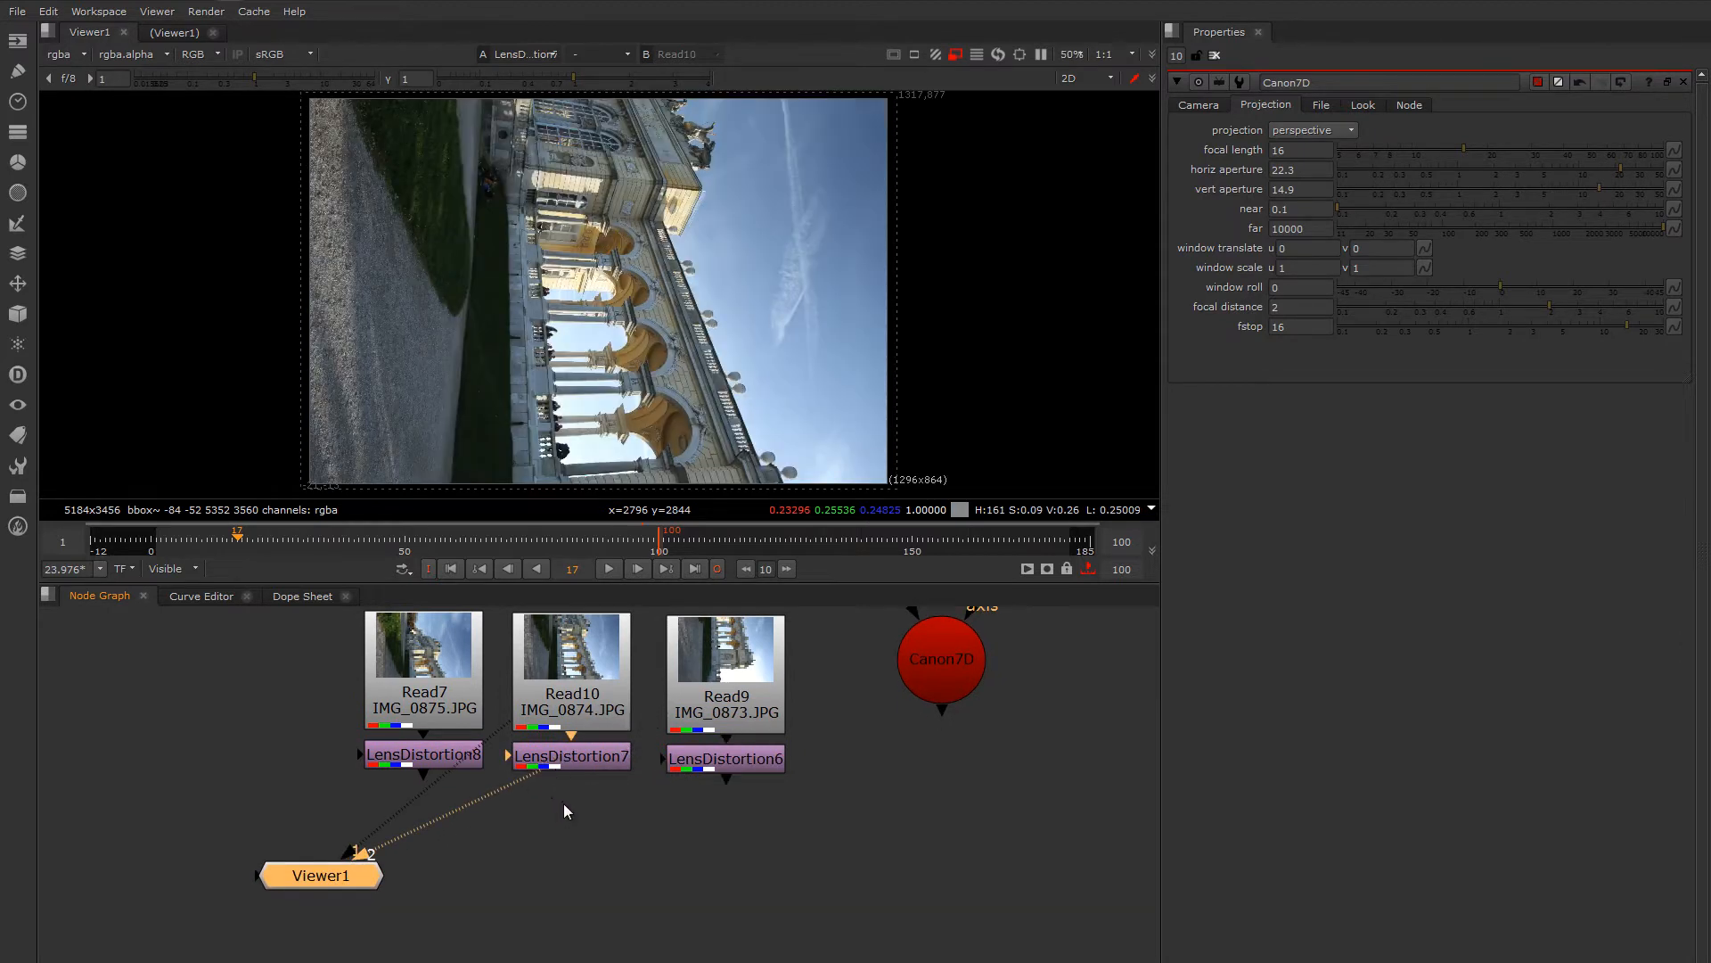
- Add a Card node below LensDistortion7 and connect its img input to LensDistortion7
{"action": "left_click", "coordinate": [564, 805]}
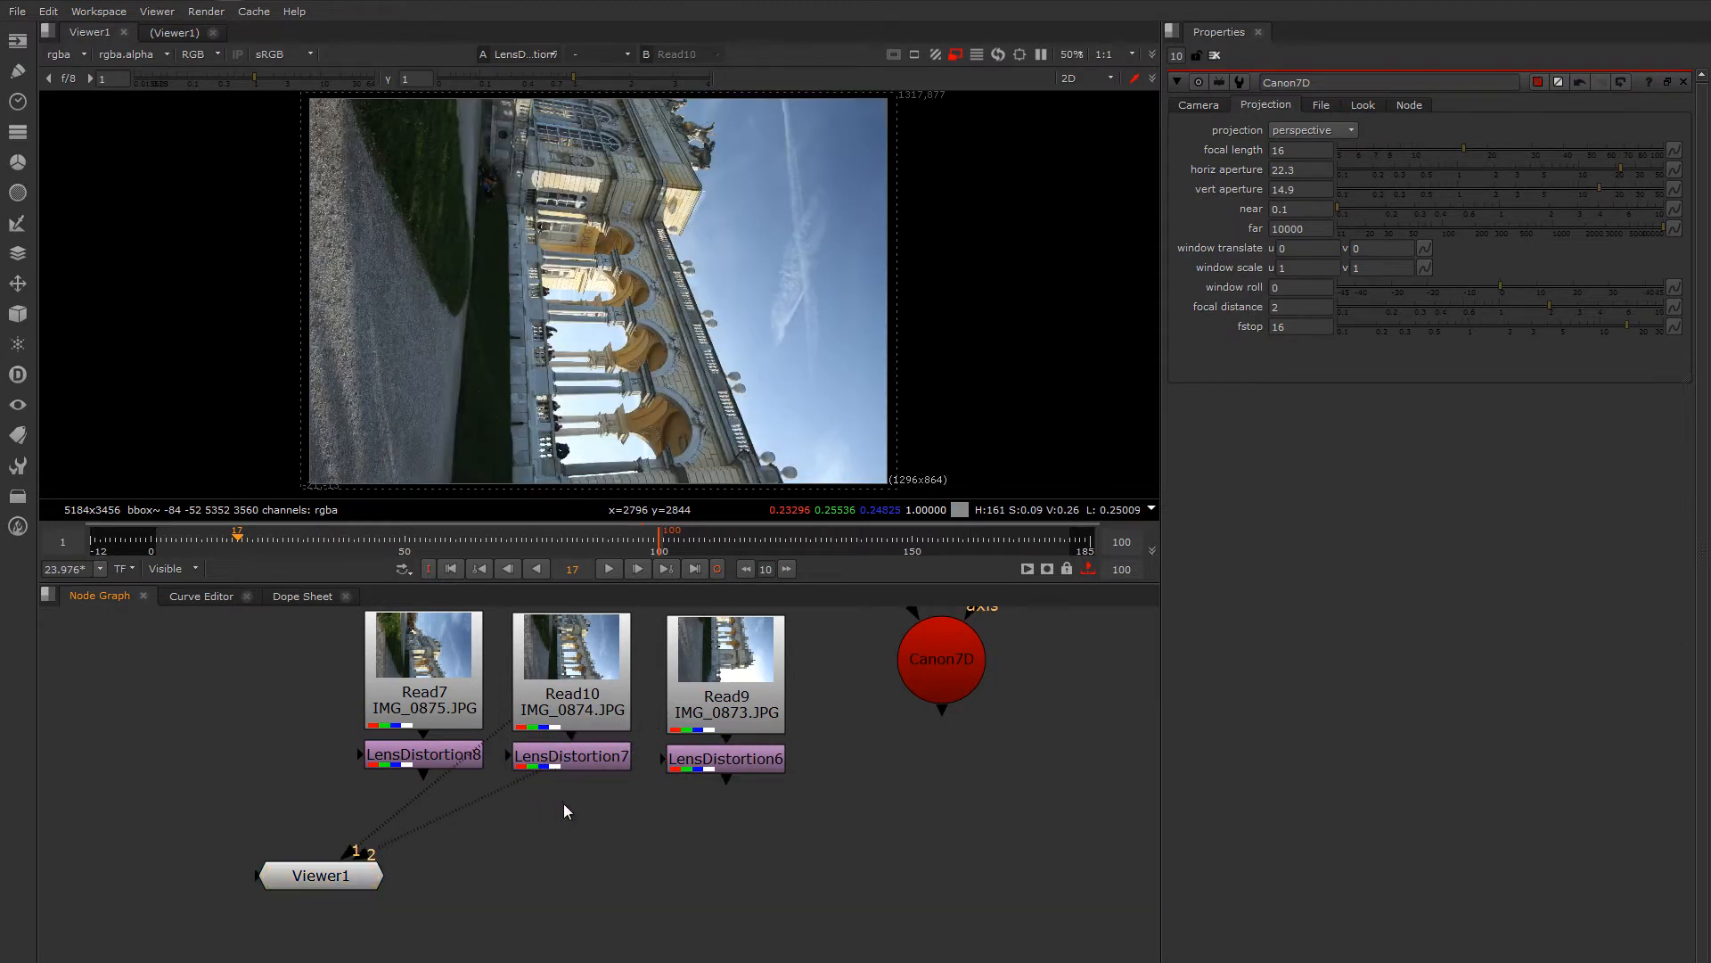
{"action": "key", "text": "Tab"}
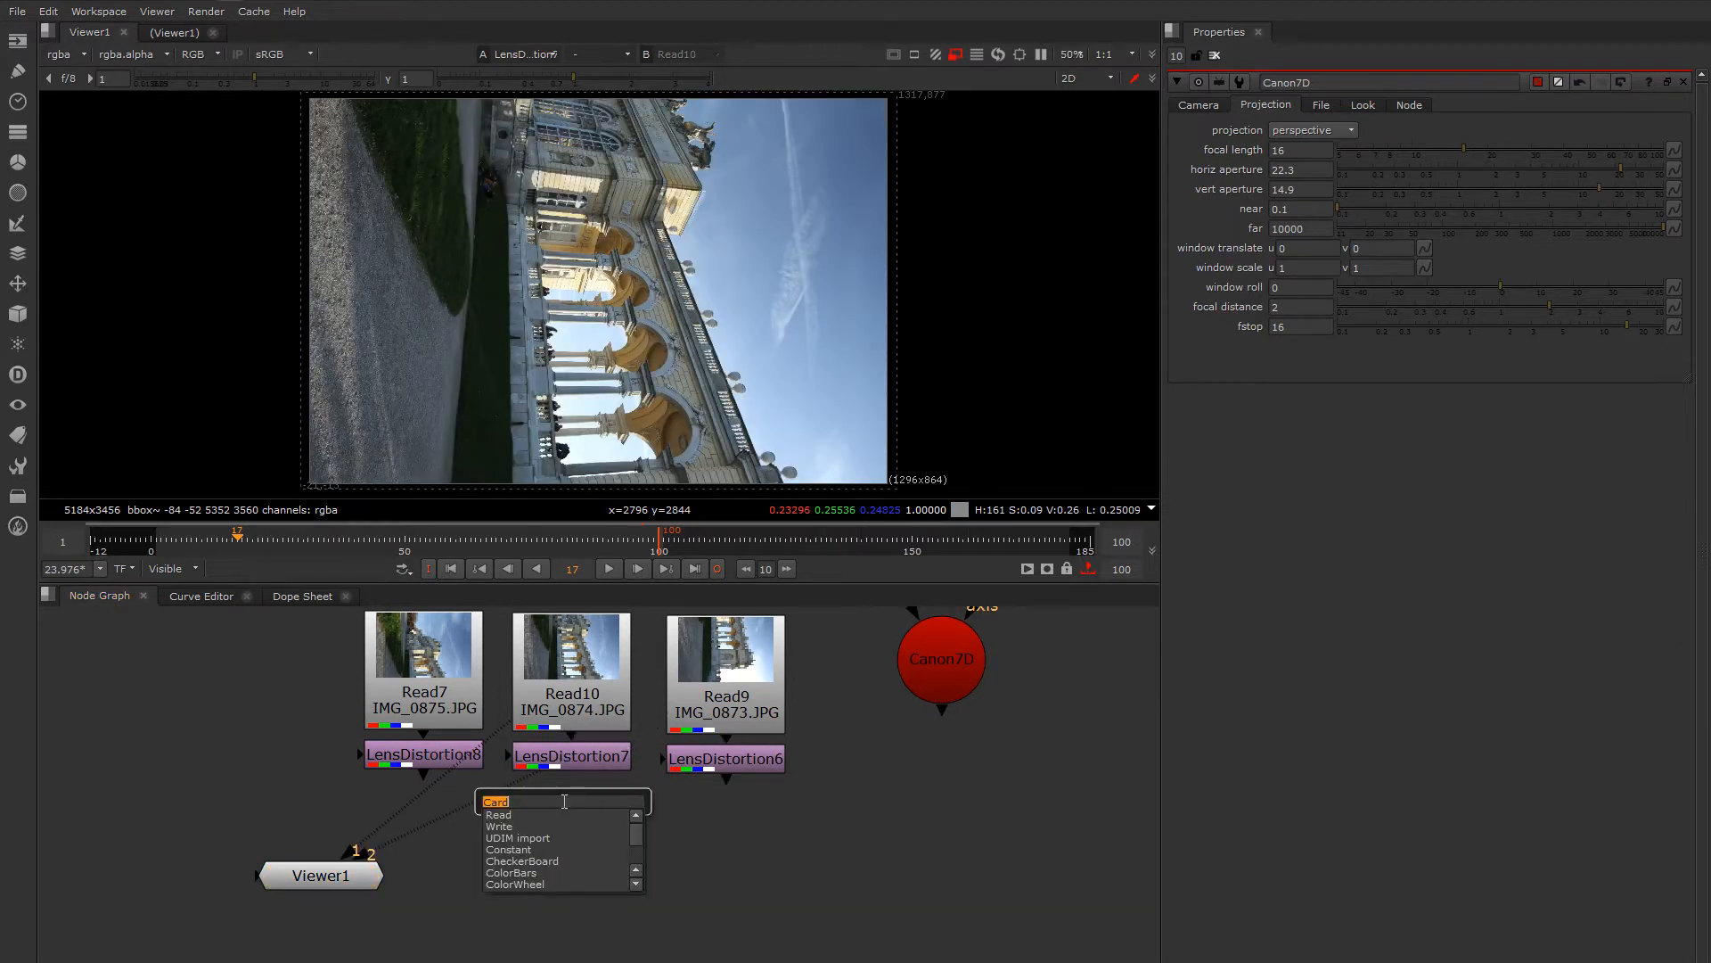
{"action": "type", "text": "car"}
{"action": "key", "text": "Down"}
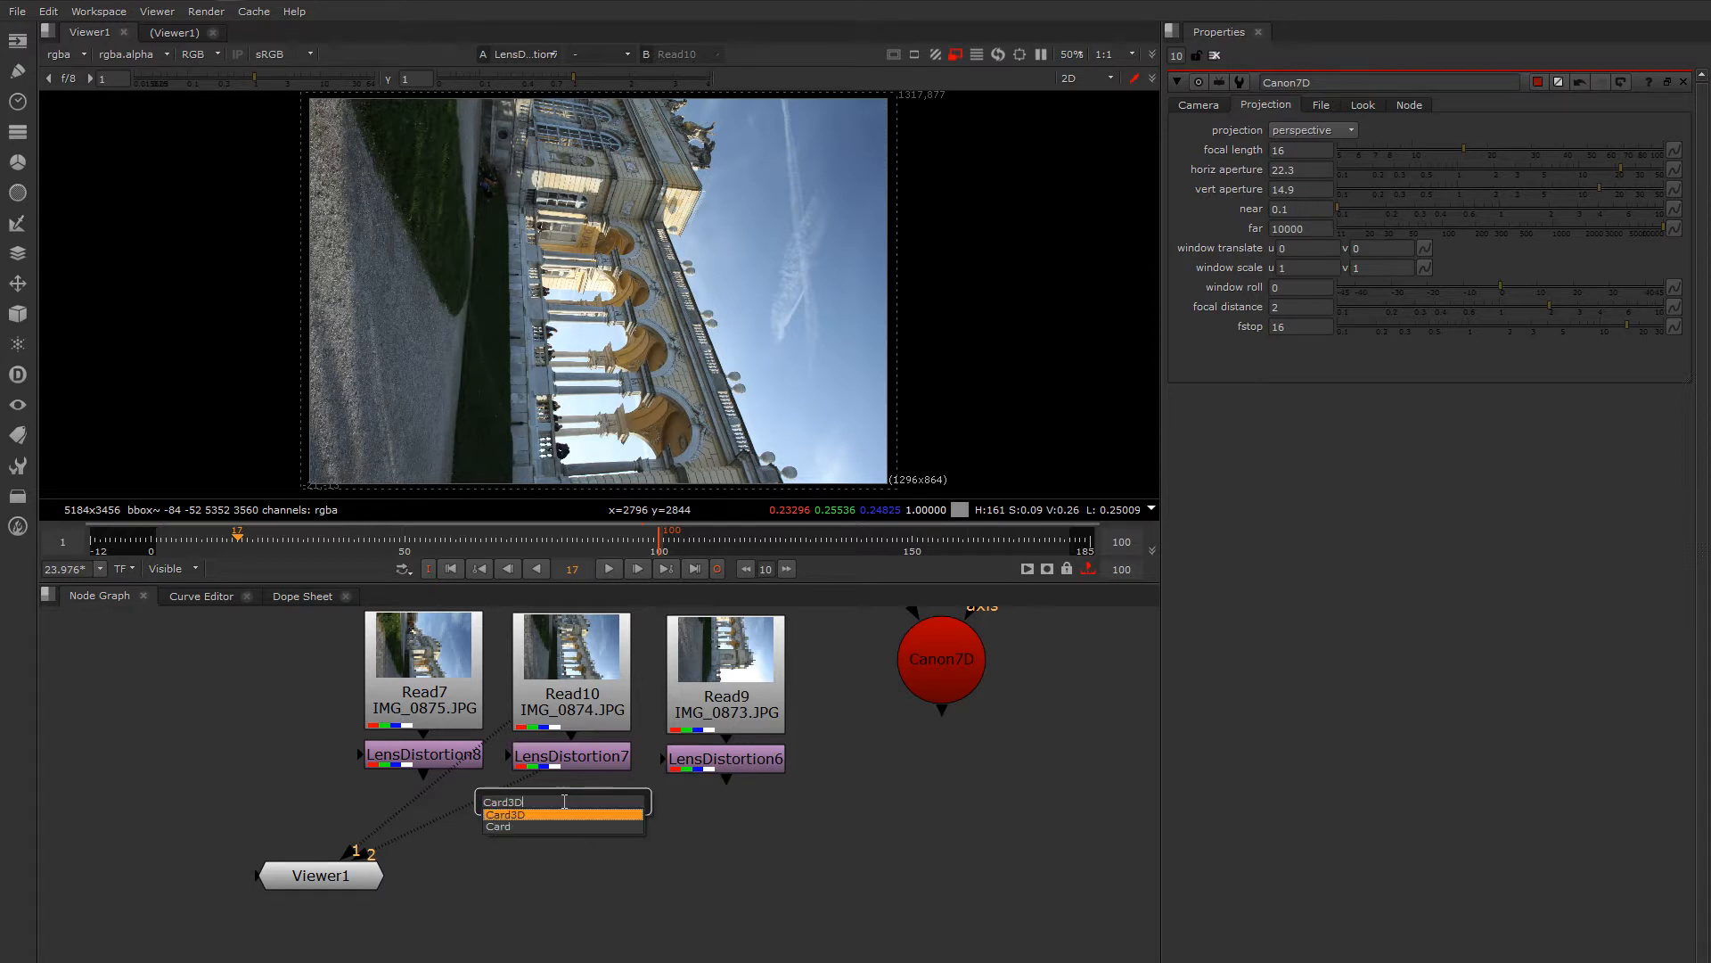
{"action": "key", "text": "Down"}
{"action": "key", "text": "Return"}
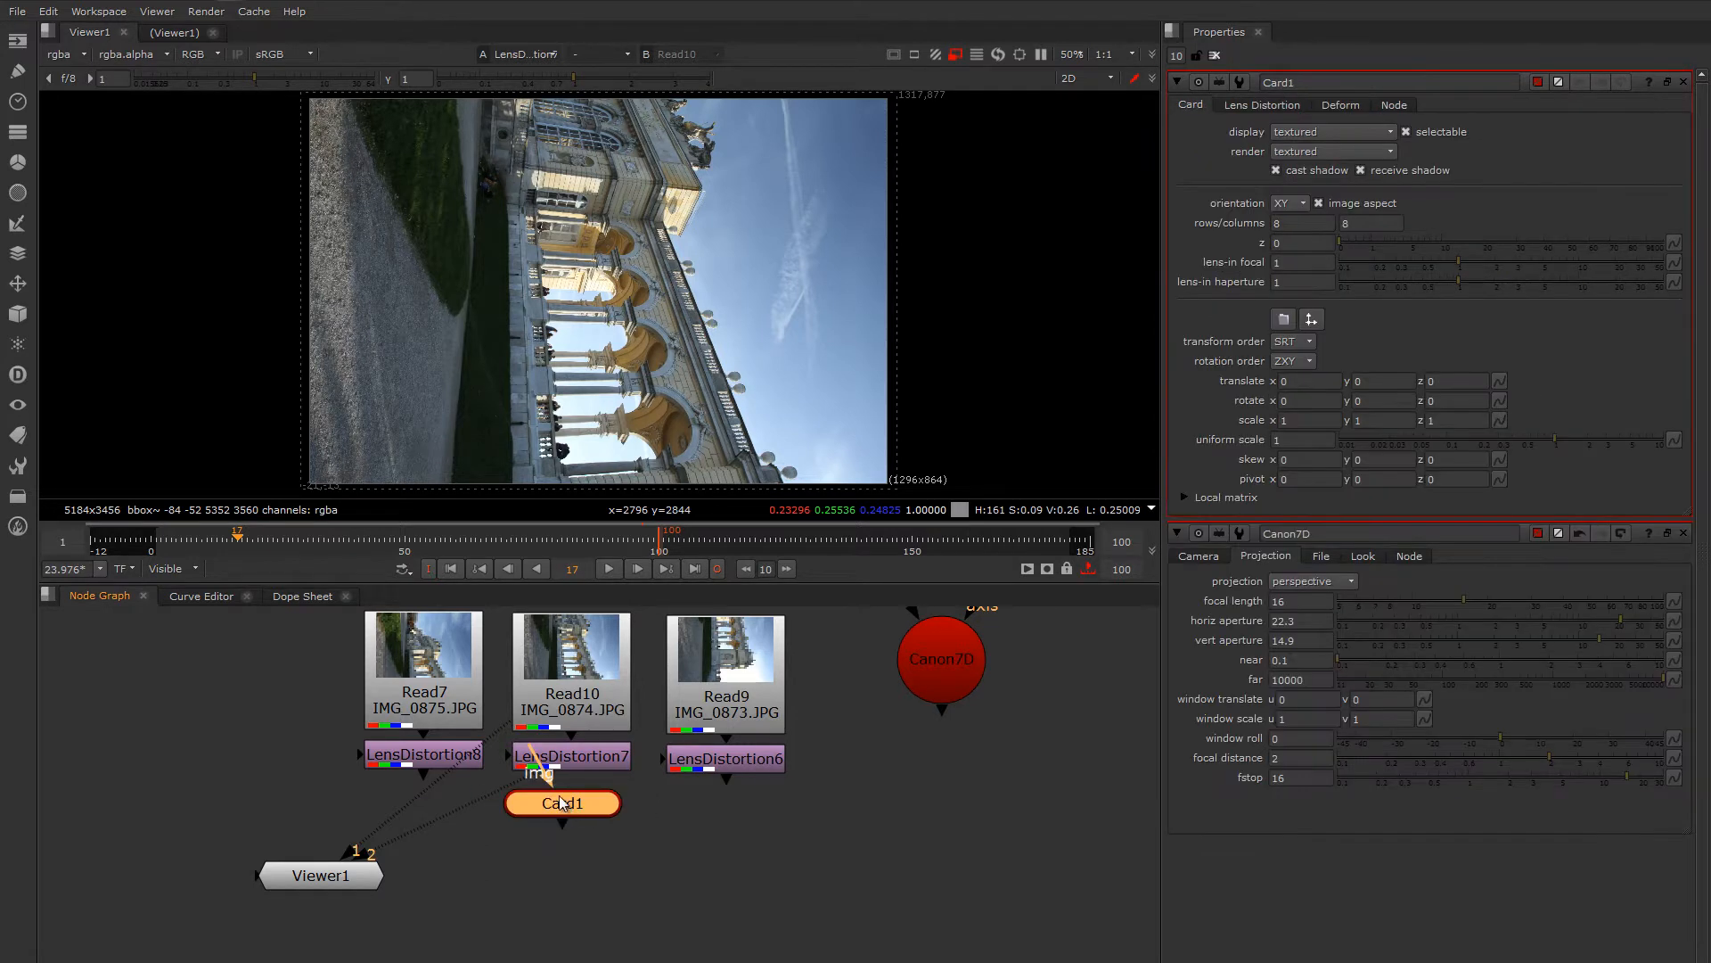
{"action": "mouse_move", "coordinate": [559, 795]}
{"action": "left_mouse_down"}
{"action": "mouse_move", "coordinate": [552, 857]}
{"action": "mouse_move", "coordinate": [538, 817]}
{"action": "mouse_move", "coordinate": [564, 762]}
{"action": "left_mouse_up"}
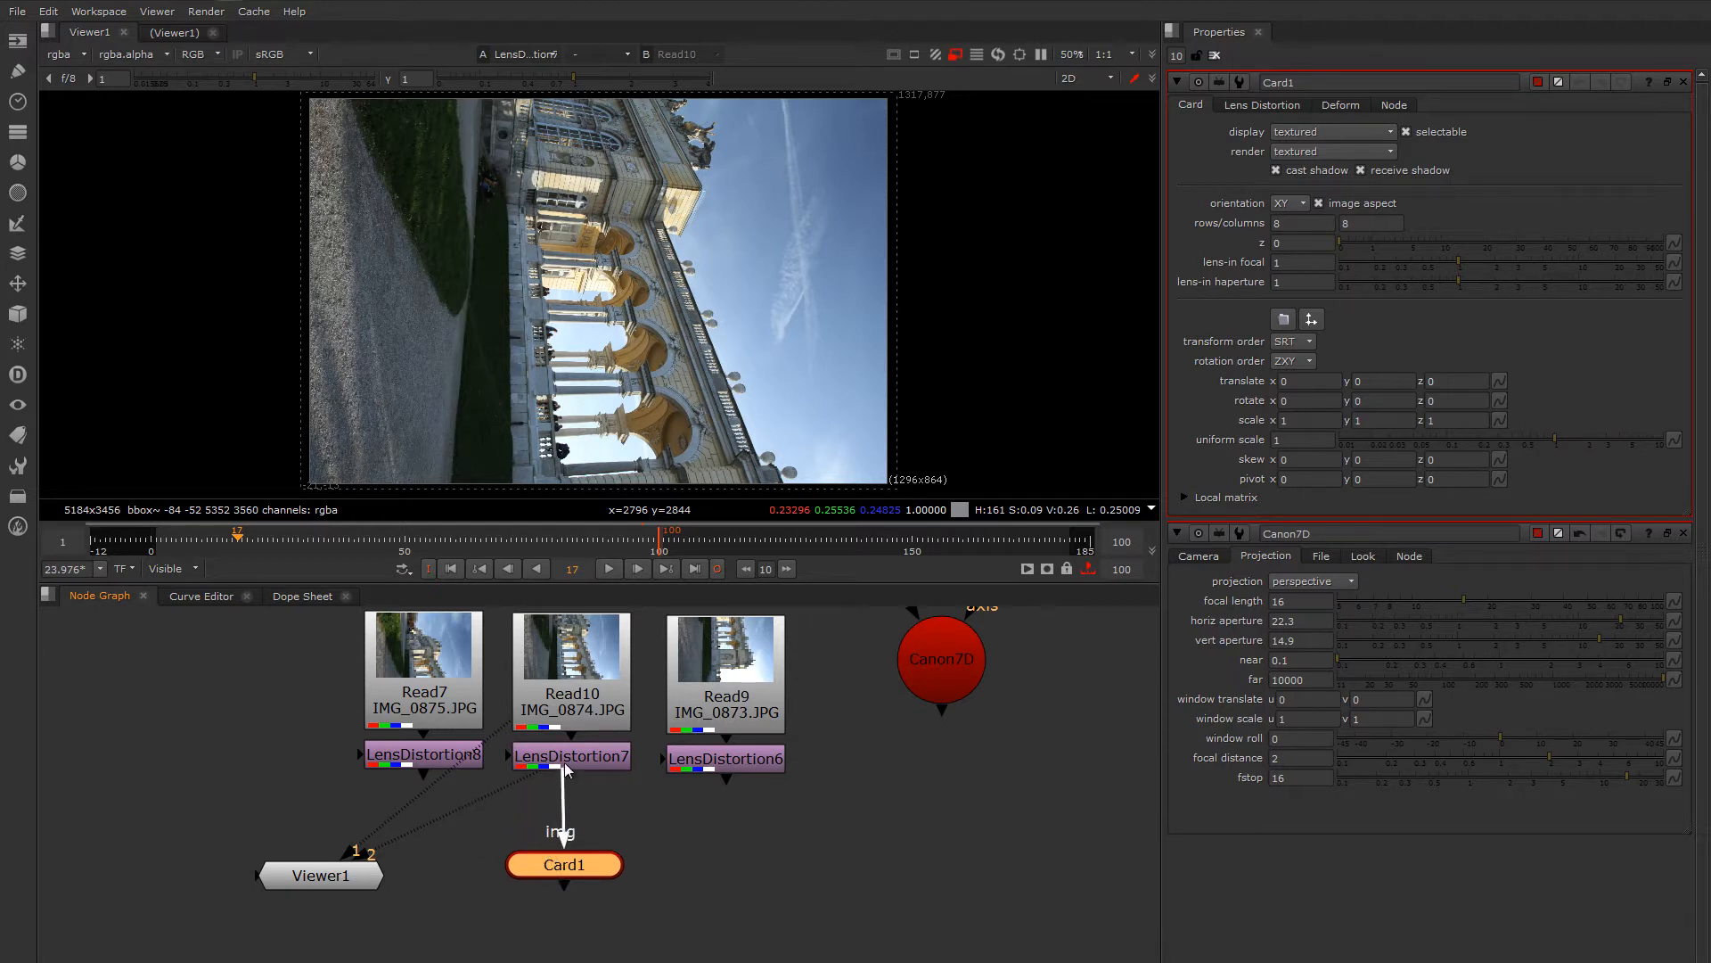
{"action": "left_click_drag", "start_coordinate": [574, 868], "coordinate": [579, 870]}
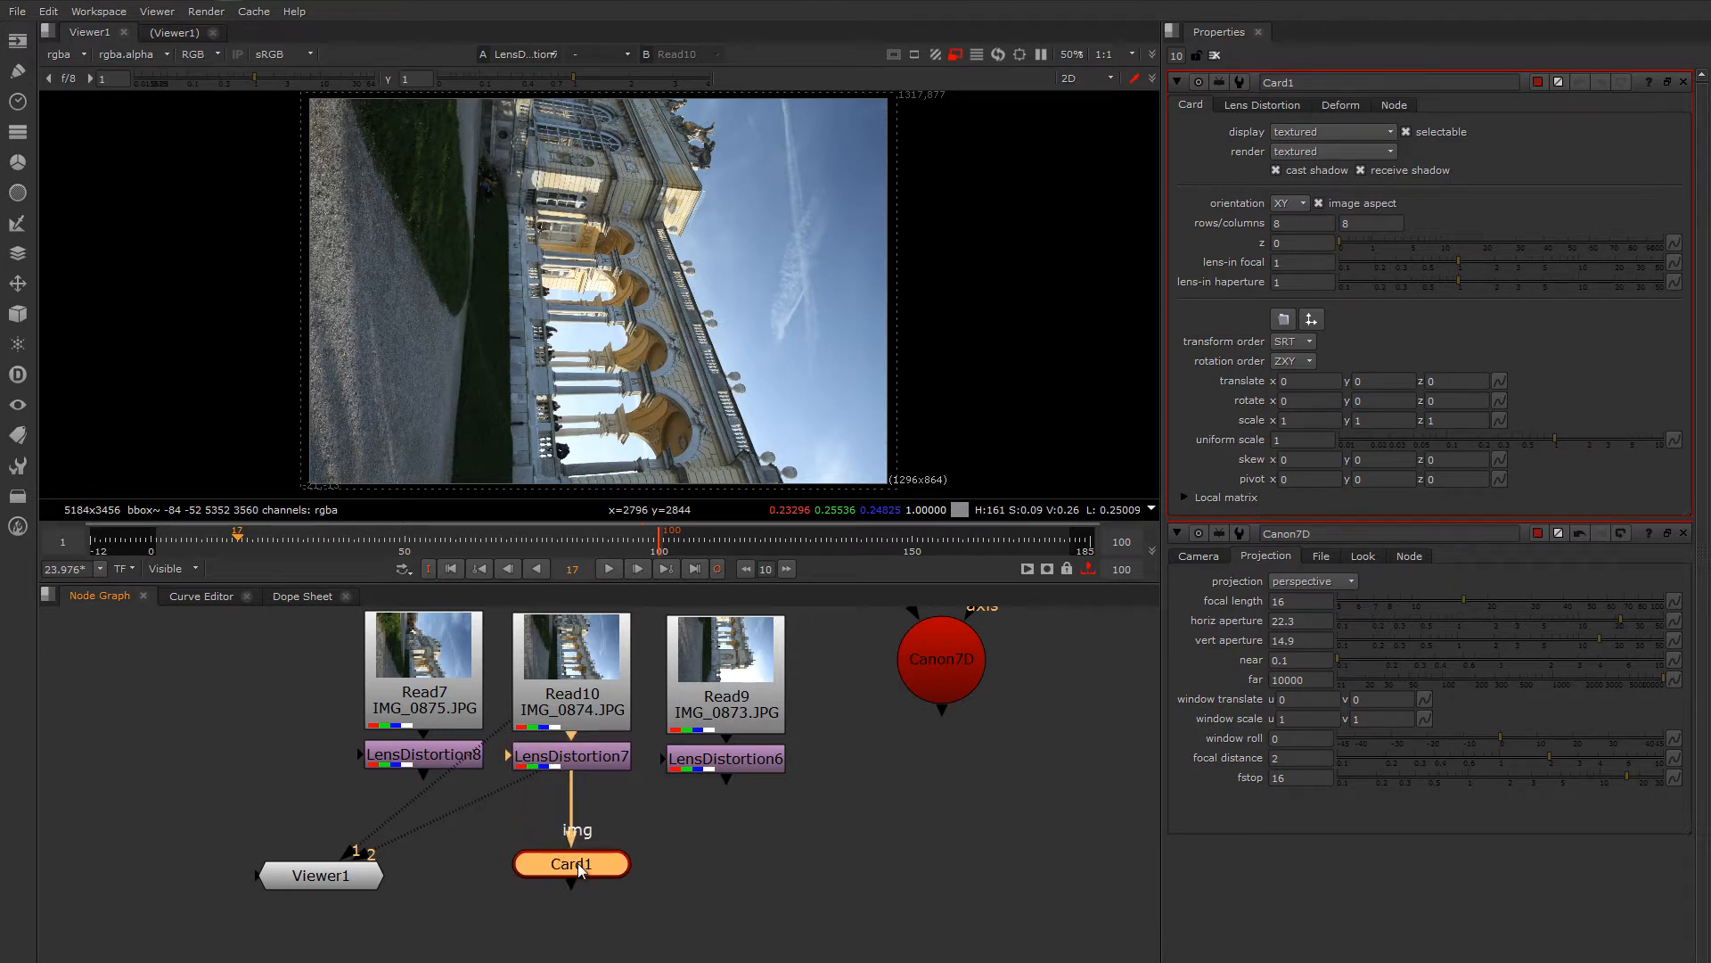
- Display Card1 in the 3D viewer, examine it from an angle, and align its node beneath LensDistortion7
{"action": "key", "text": "1"}
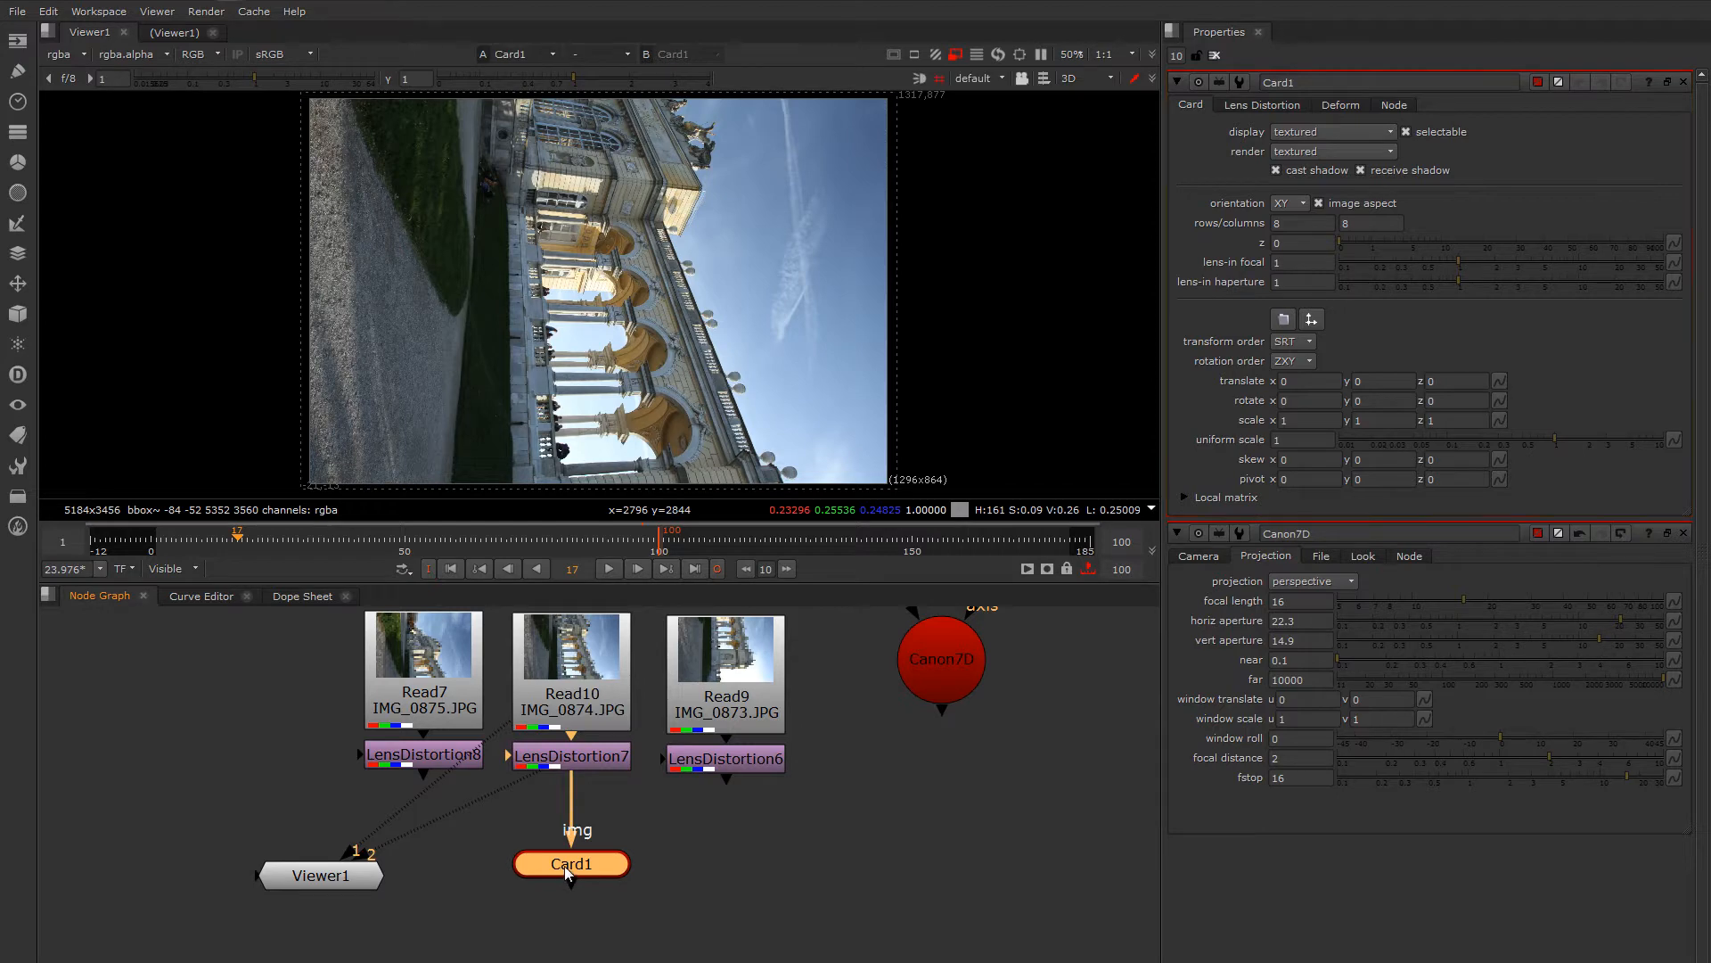
{"action": "left_click_drag", "start_coordinate": [729, 346], "coordinate": [591, 288], "text": "ctrl"}
{"action": "key", "text": "f"}
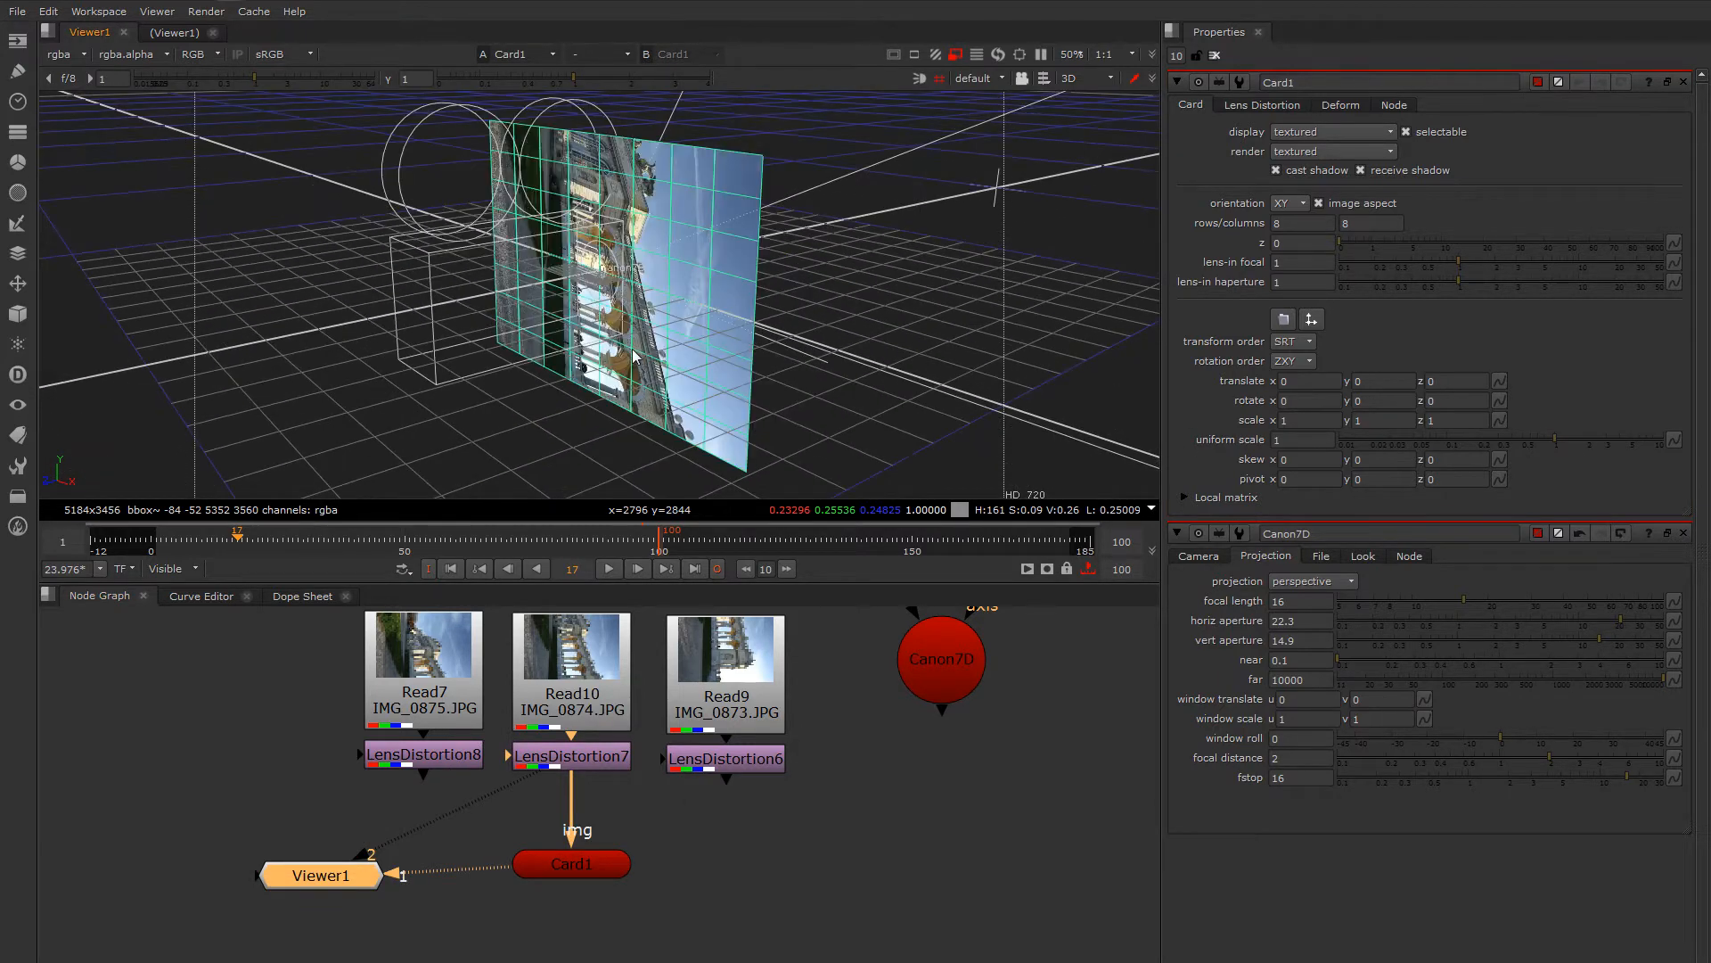
{"action": "left_click_drag", "start_coordinate": [612, 350], "coordinate": [697, 344], "text": "ctrl"}
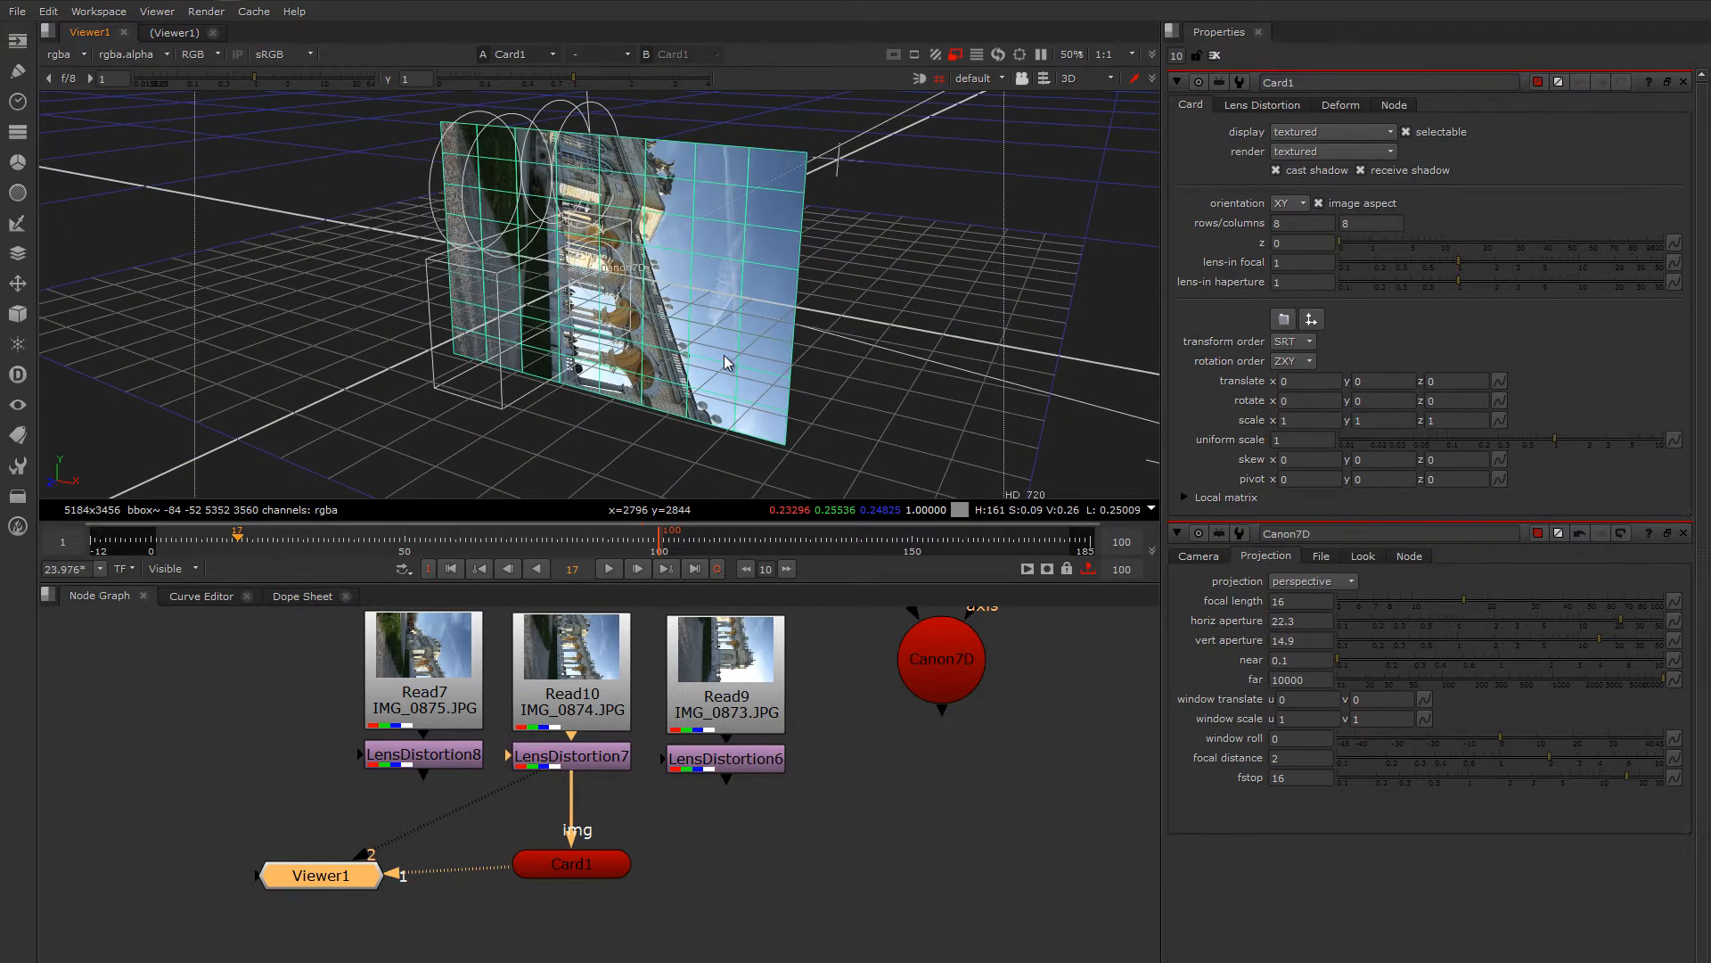
{"action": "left_click_drag", "start_coordinate": [680, 471], "coordinate": [647, 386], "text": "ctrl"}
{"action": "left_click", "coordinate": [590, 867]}
{"action": "scroll", "coordinate": [584, 869], "scroll_direction": "up", "scroll_amount": 2}
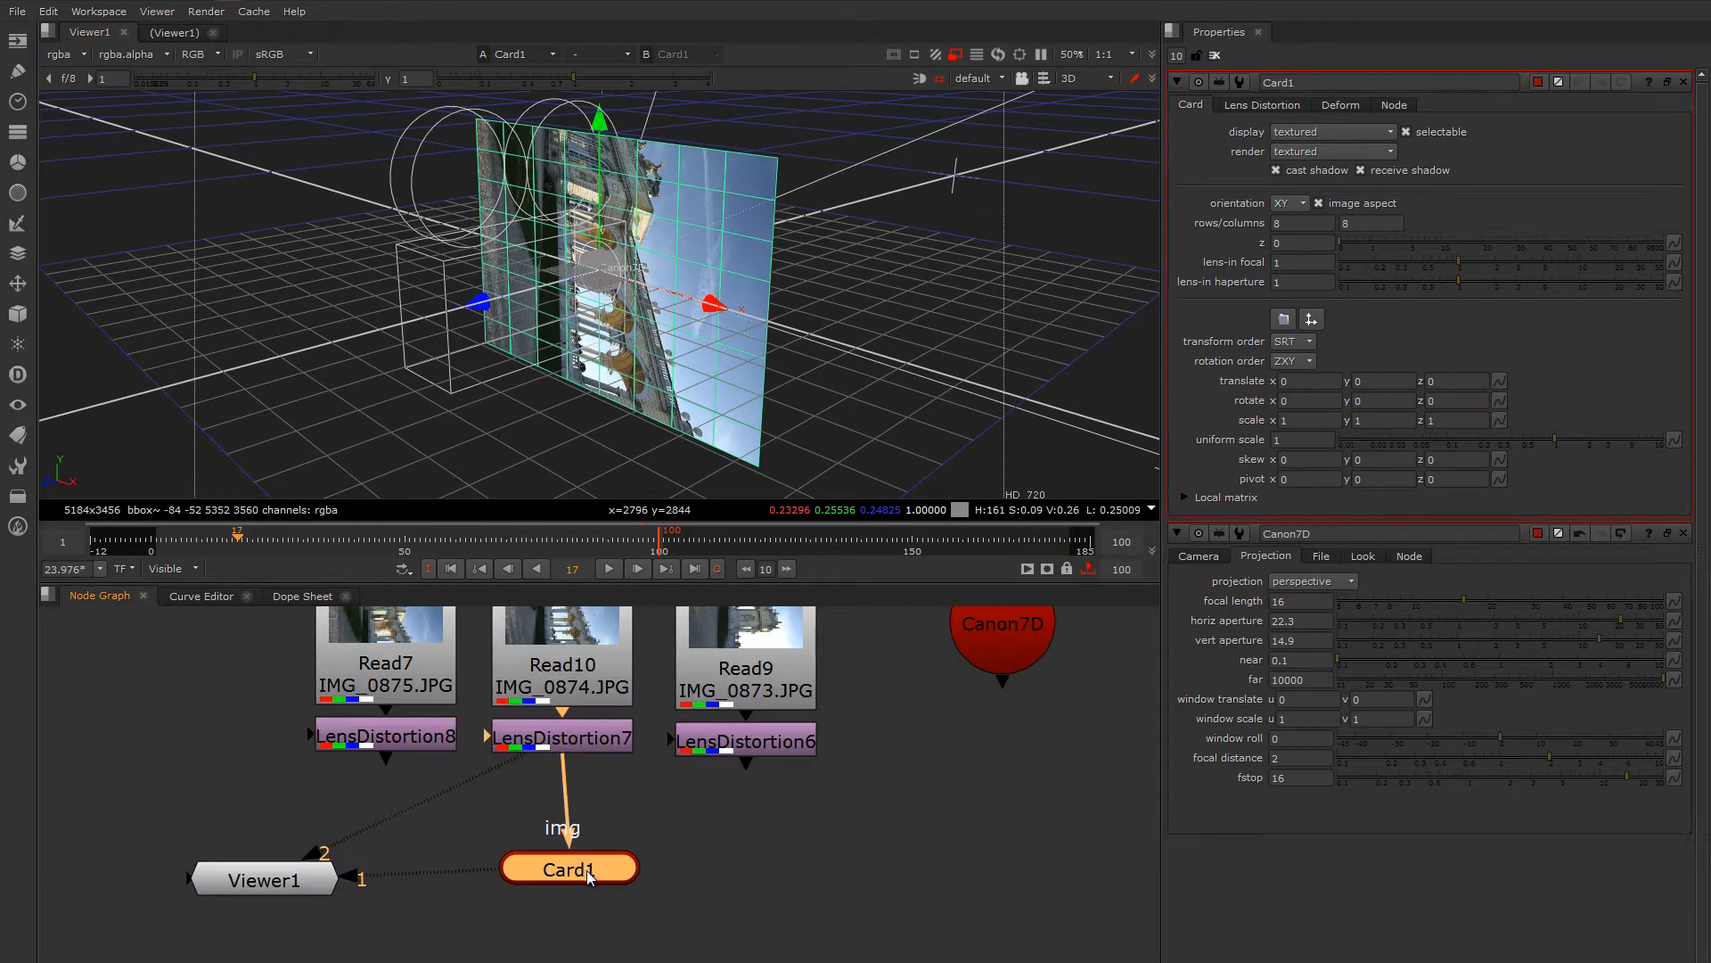
{"action": "left_click_drag", "start_coordinate": [581, 872], "coordinate": [584, 861]}
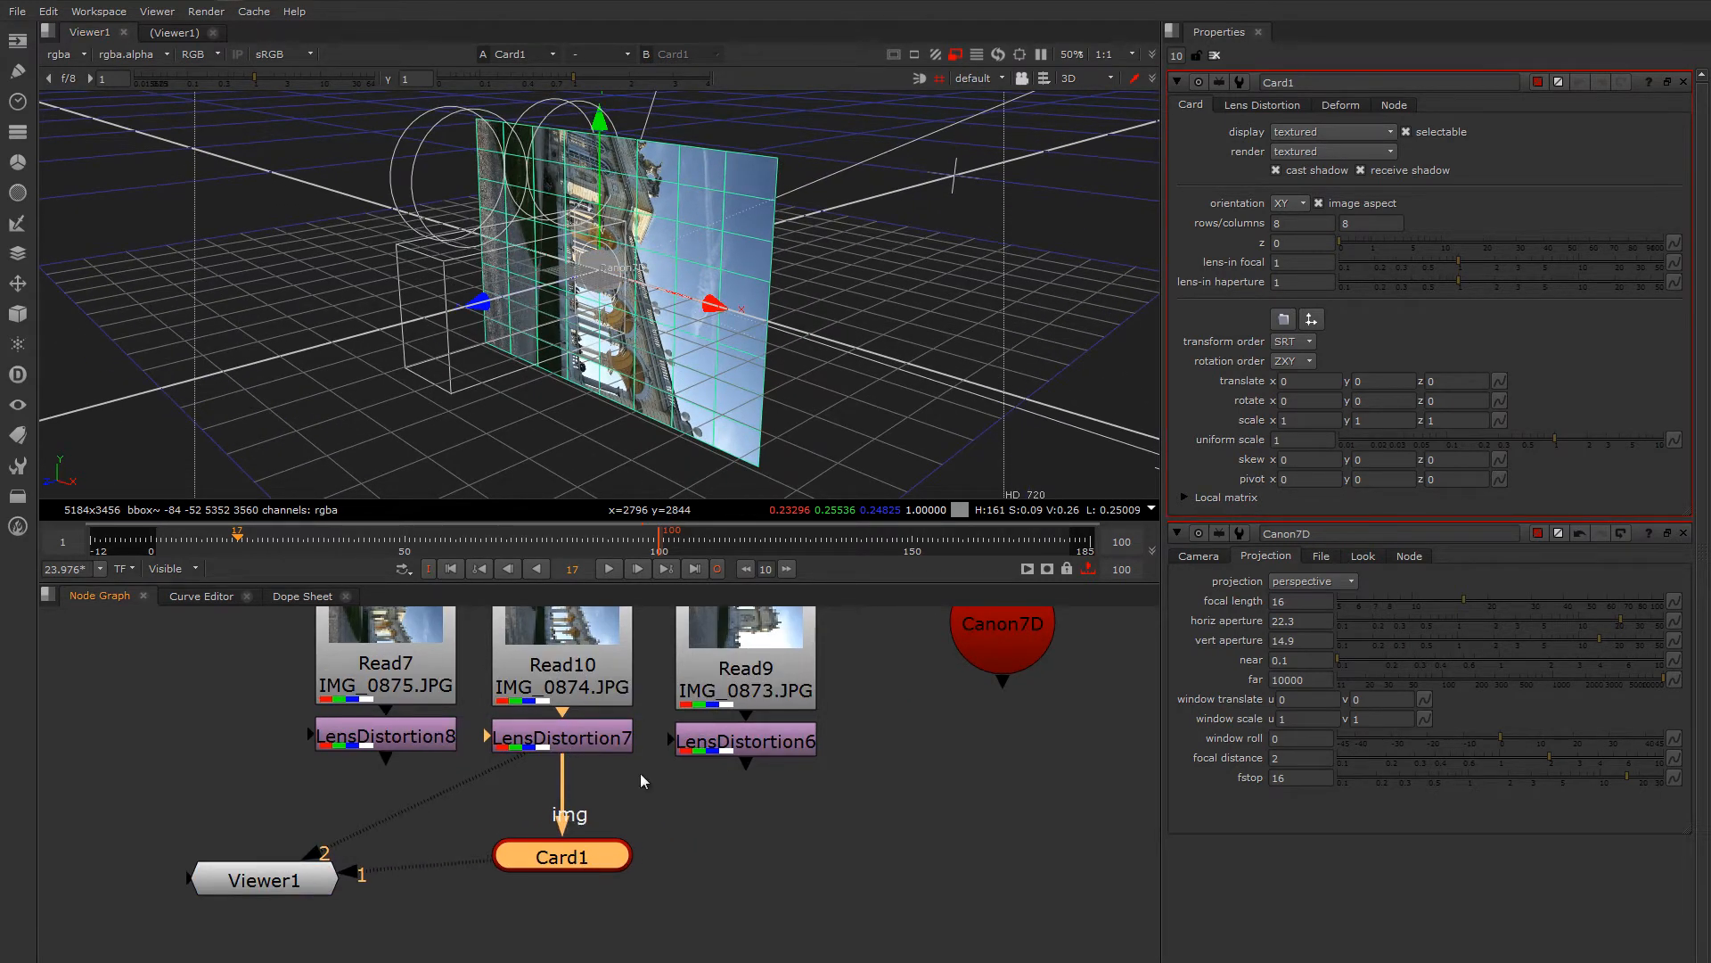
{"action": "left_click_drag", "start_coordinate": [820, 410], "coordinate": [813, 378], "text": "ctrl"}
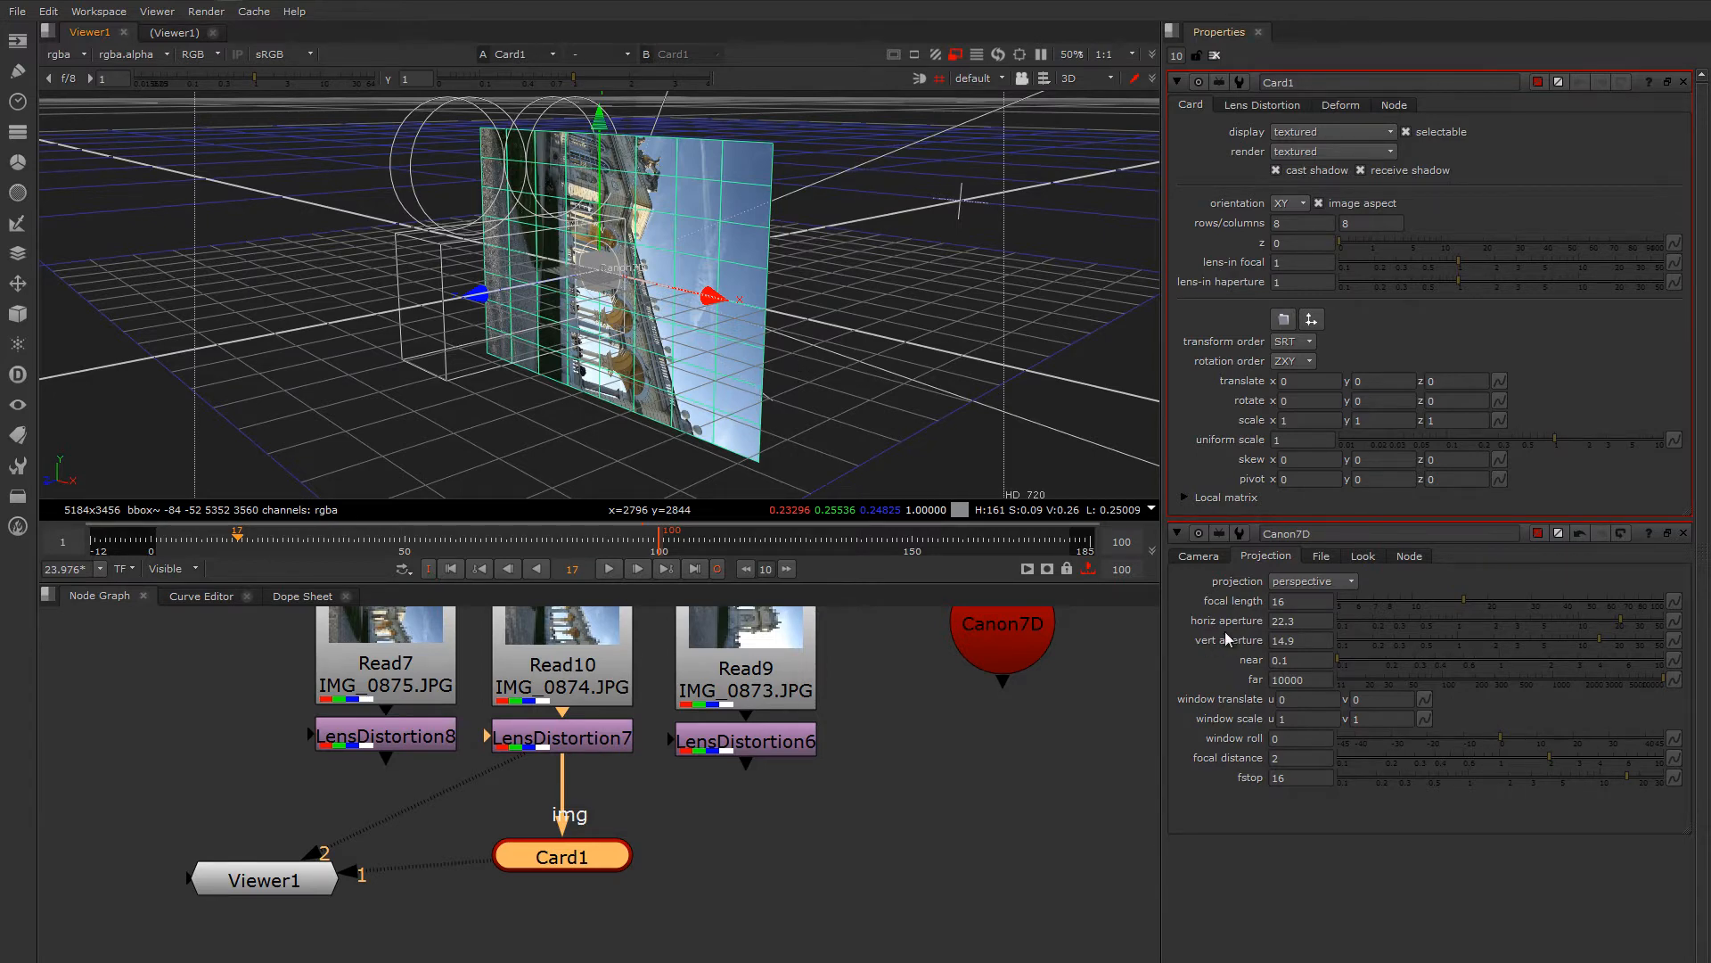
{"action": "left_click", "coordinate": [1009, 640]}
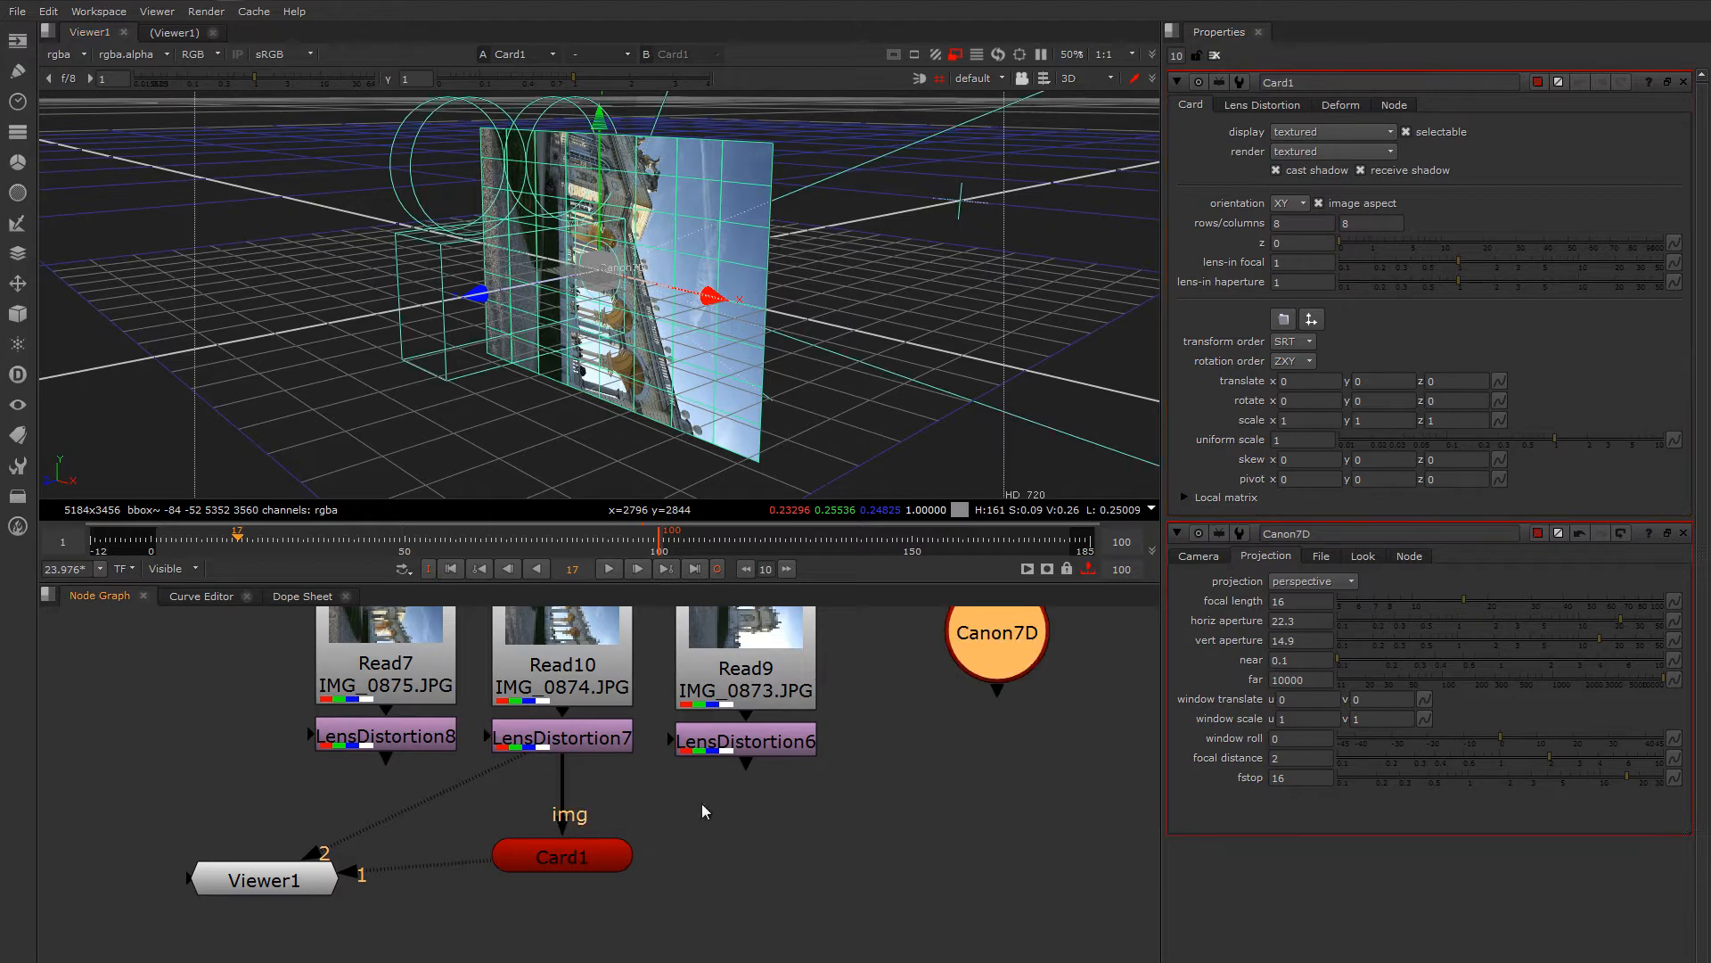
{"action": "left_click", "coordinate": [570, 858]}
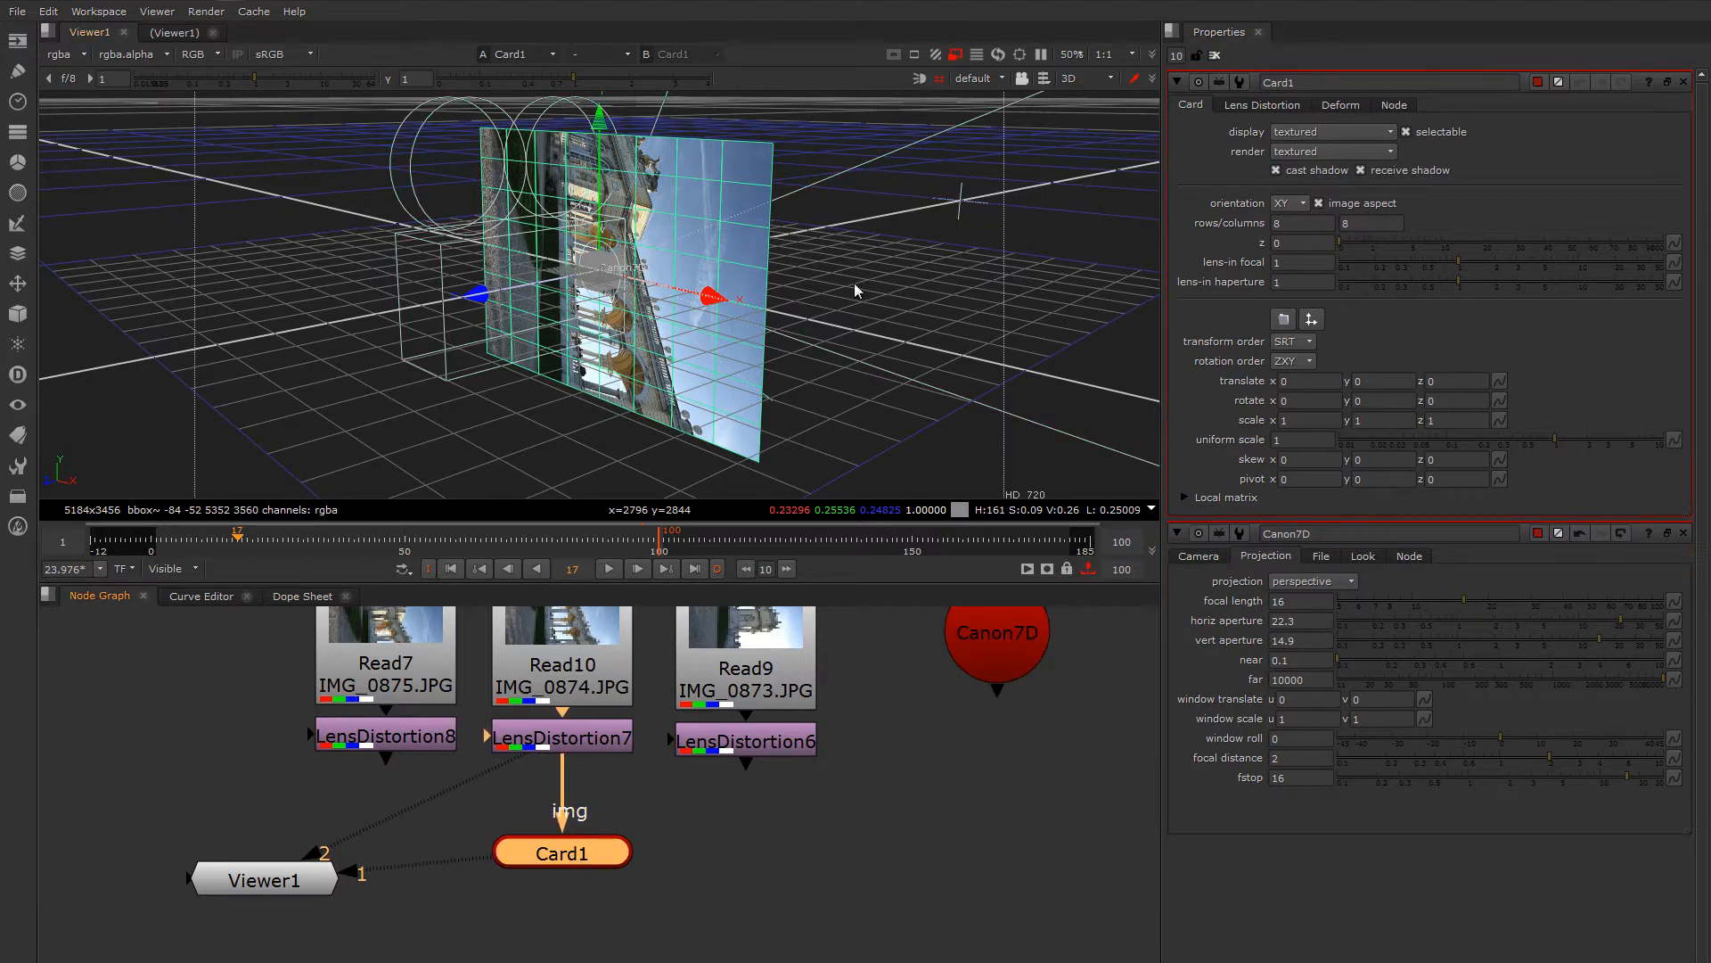
{"action": "left_click_drag", "start_coordinate": [764, 285], "coordinate": [837, 366], "text": "ctrl"}
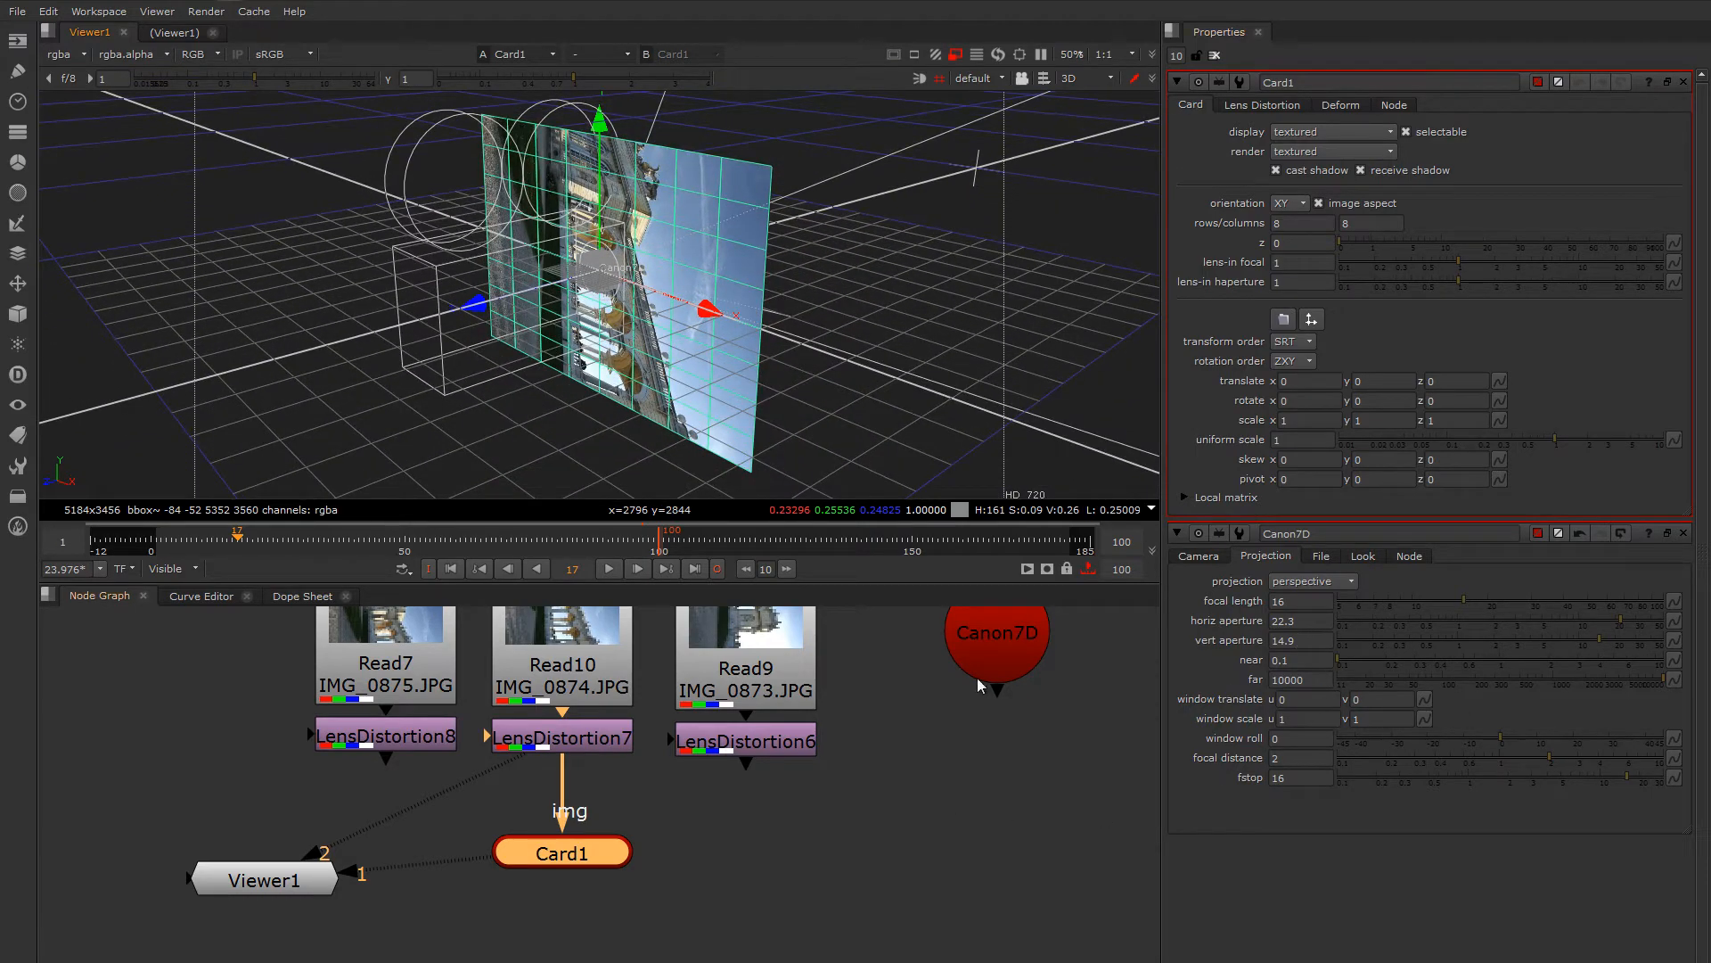
- Link Card1's lens-in focal and lens-in haperture to the Canon7D camera's focal length and horiz aperture
{"action": "double_click", "coordinate": [1023, 644]}
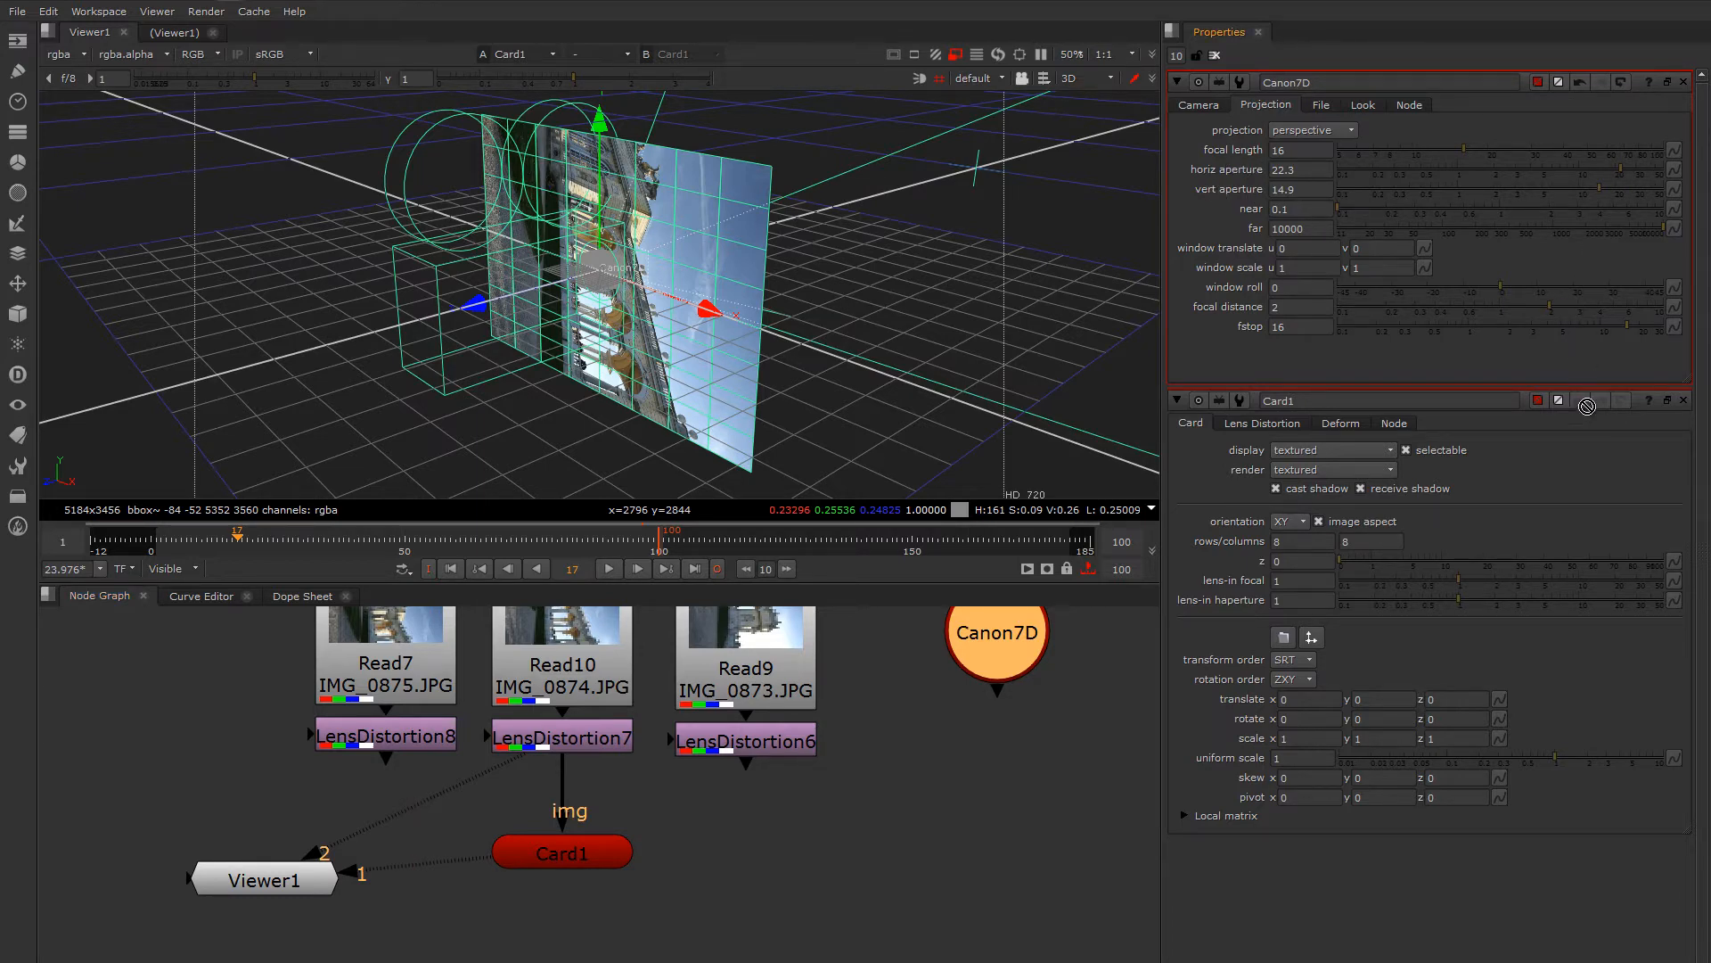
{"action": "left_click_drag", "start_coordinate": [1586, 405], "coordinate": [1284, 582], "text": "ctrl"}
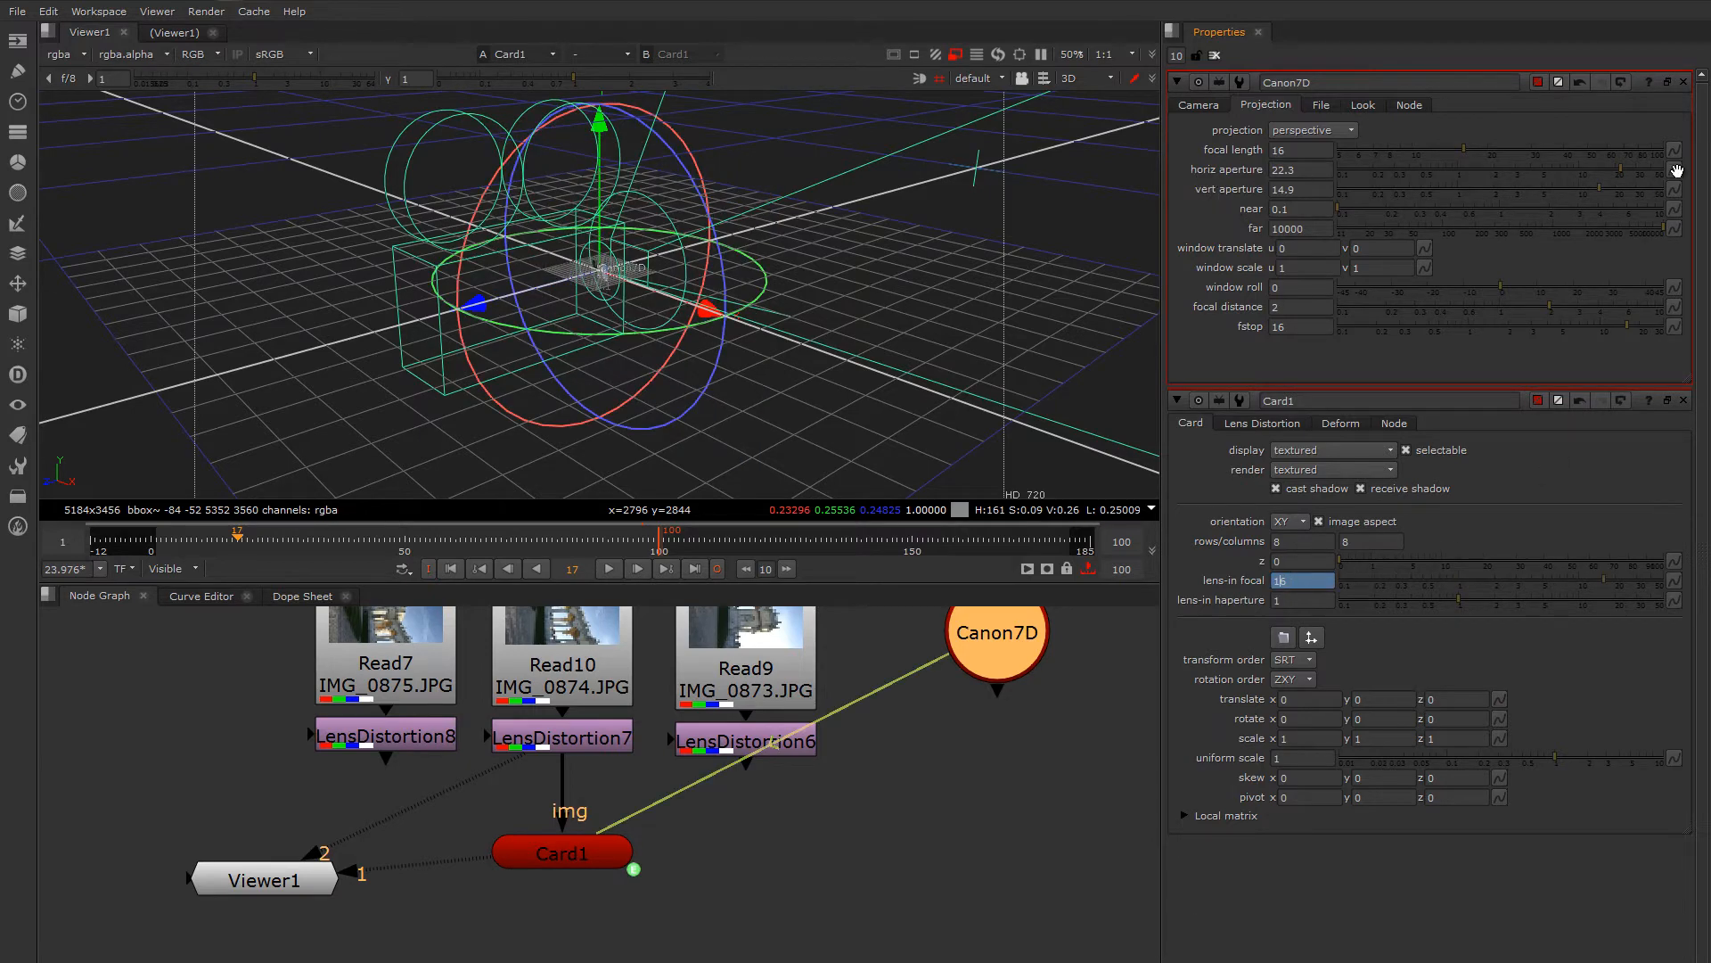
{"action": "left_click_drag", "start_coordinate": [1676, 171], "coordinate": [1288, 601], "text": "ctrl"}
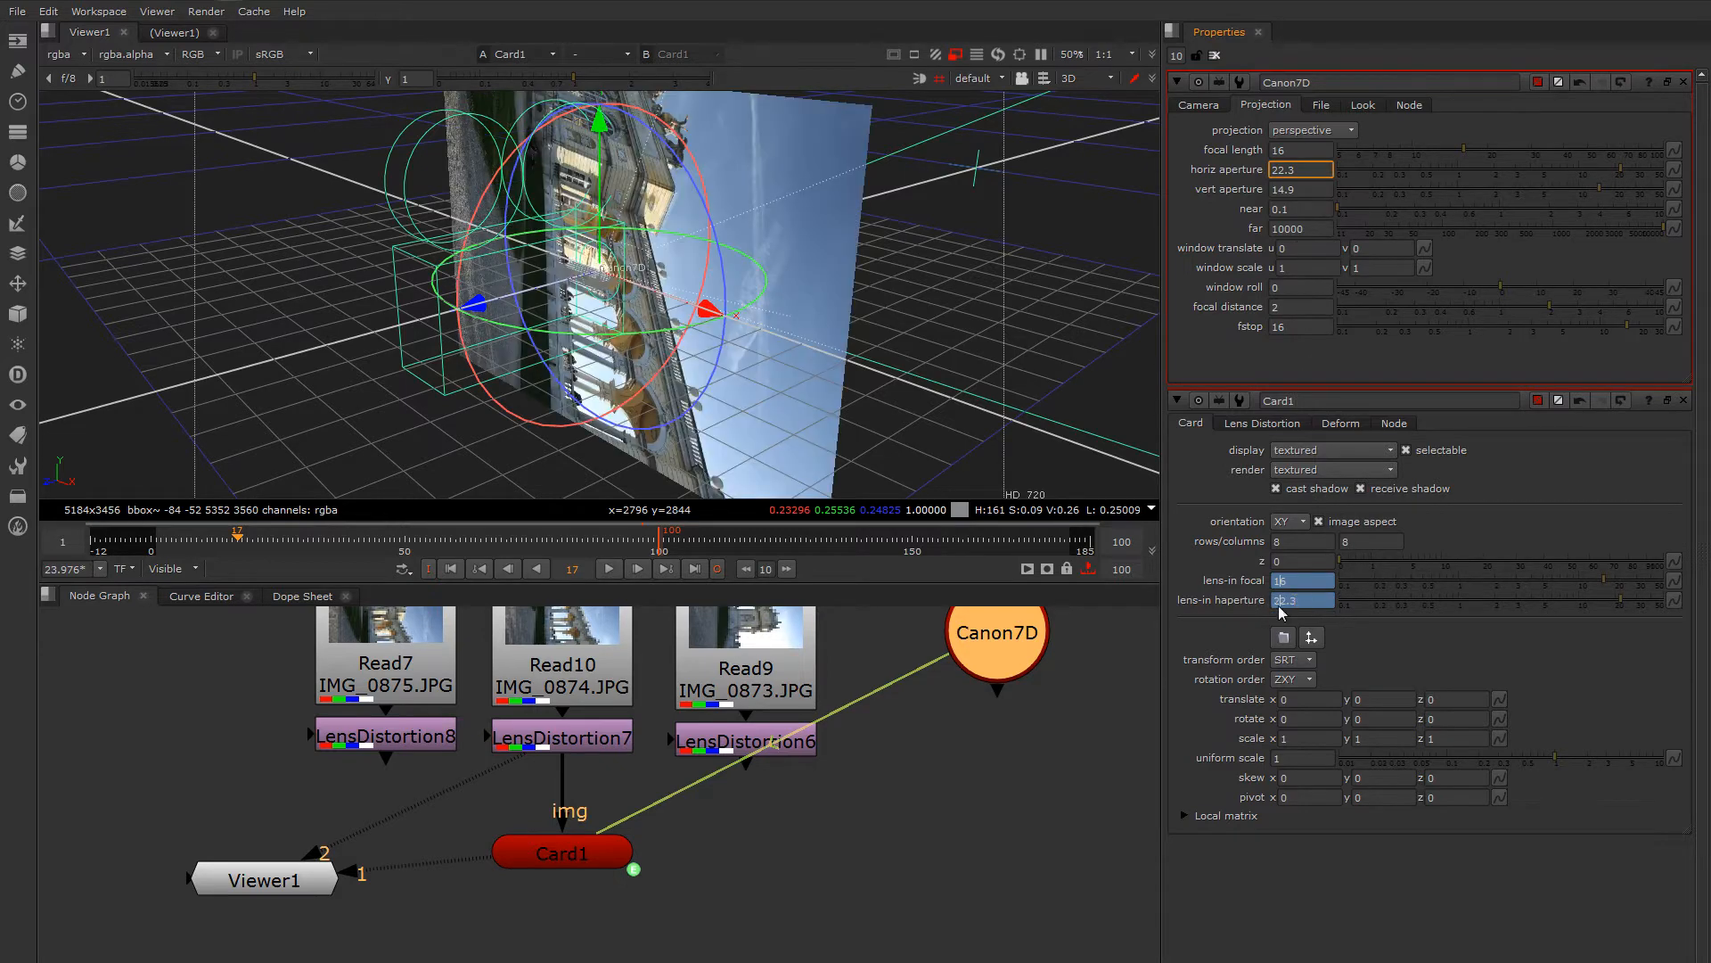
{"action": "left_click_drag", "start_coordinate": [980, 651], "coordinate": [1027, 680]}
{"action": "left_click", "coordinate": [580, 861]}
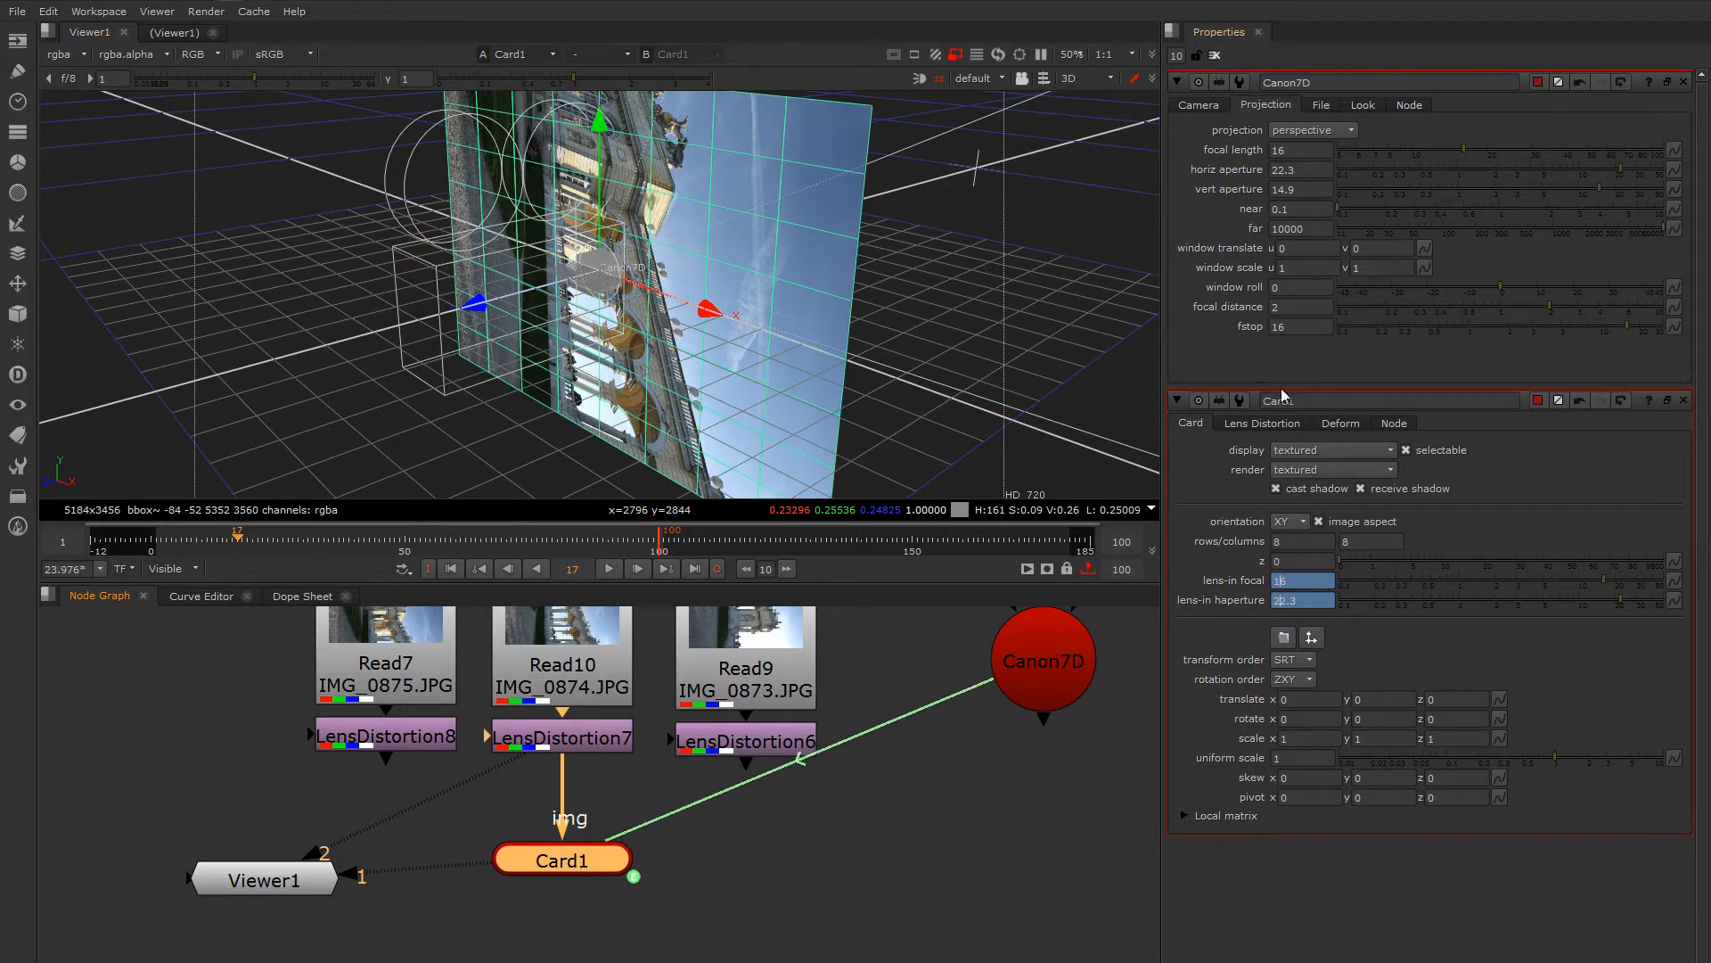
{"action": "mouse_move", "coordinate": [1043, 673]}
{"action": "left_mouse_down"}
{"action": "mouse_move", "coordinate": [1040, 649]}
{"action": "mouse_move", "coordinate": [1027, 667]}
{"action": "left_mouse_up"}
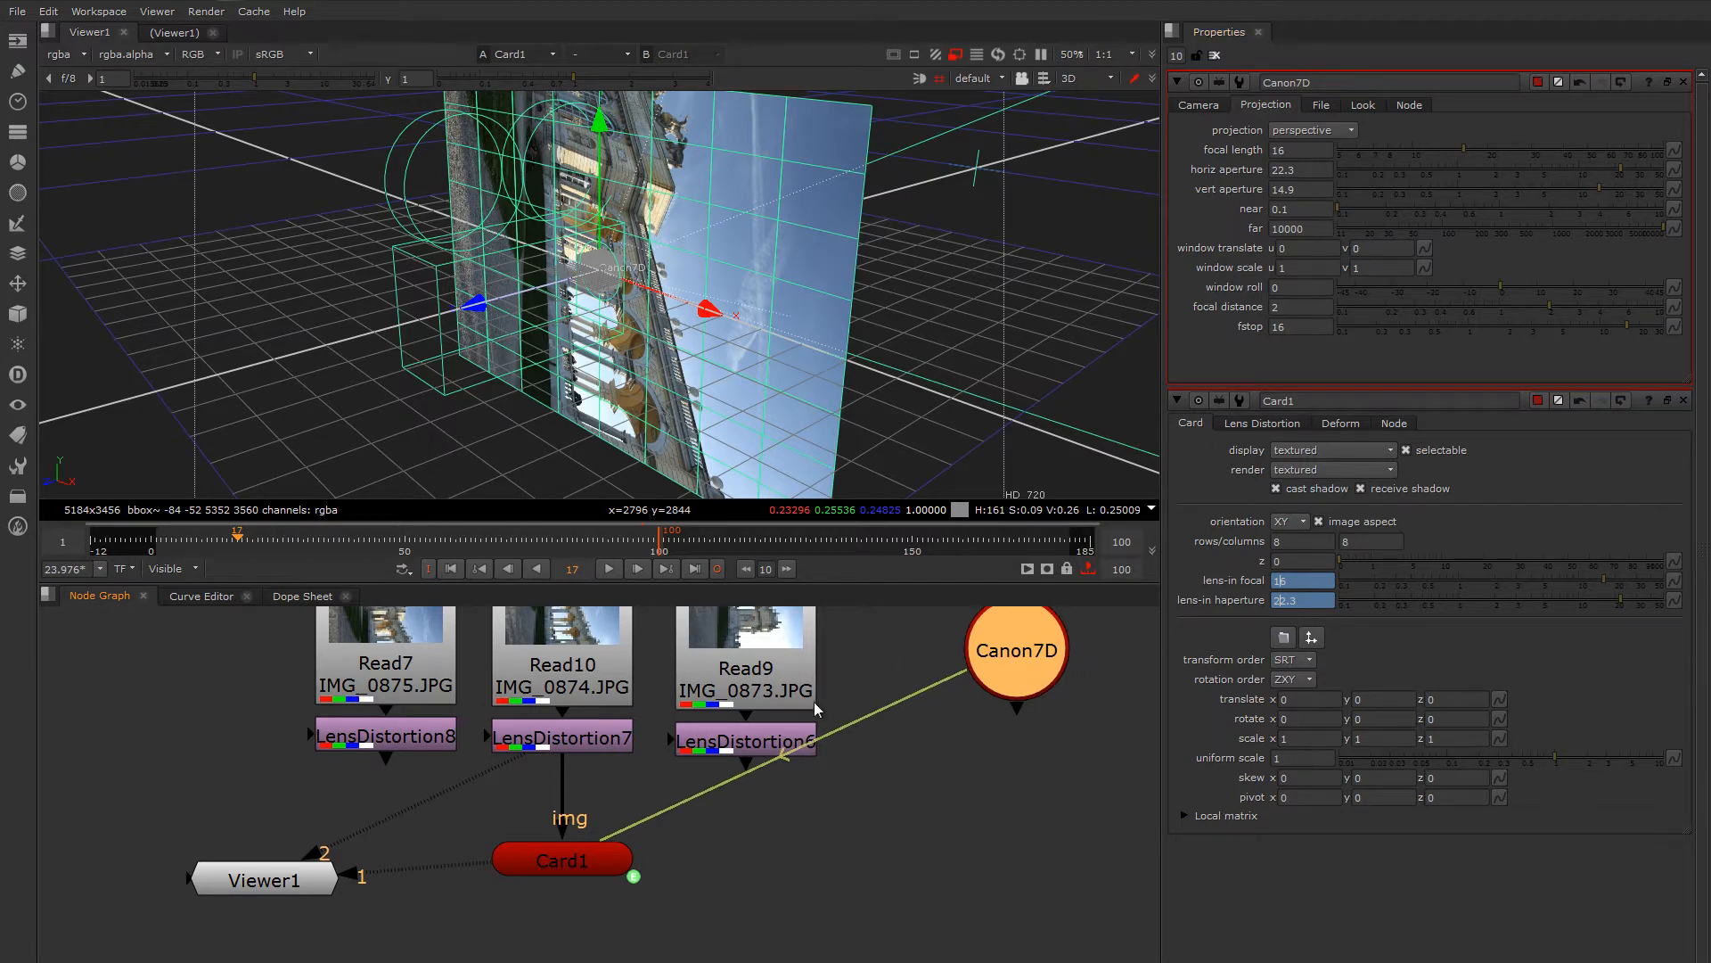
{"action": "left_click_drag", "start_coordinate": [575, 861], "coordinate": [578, 870]}
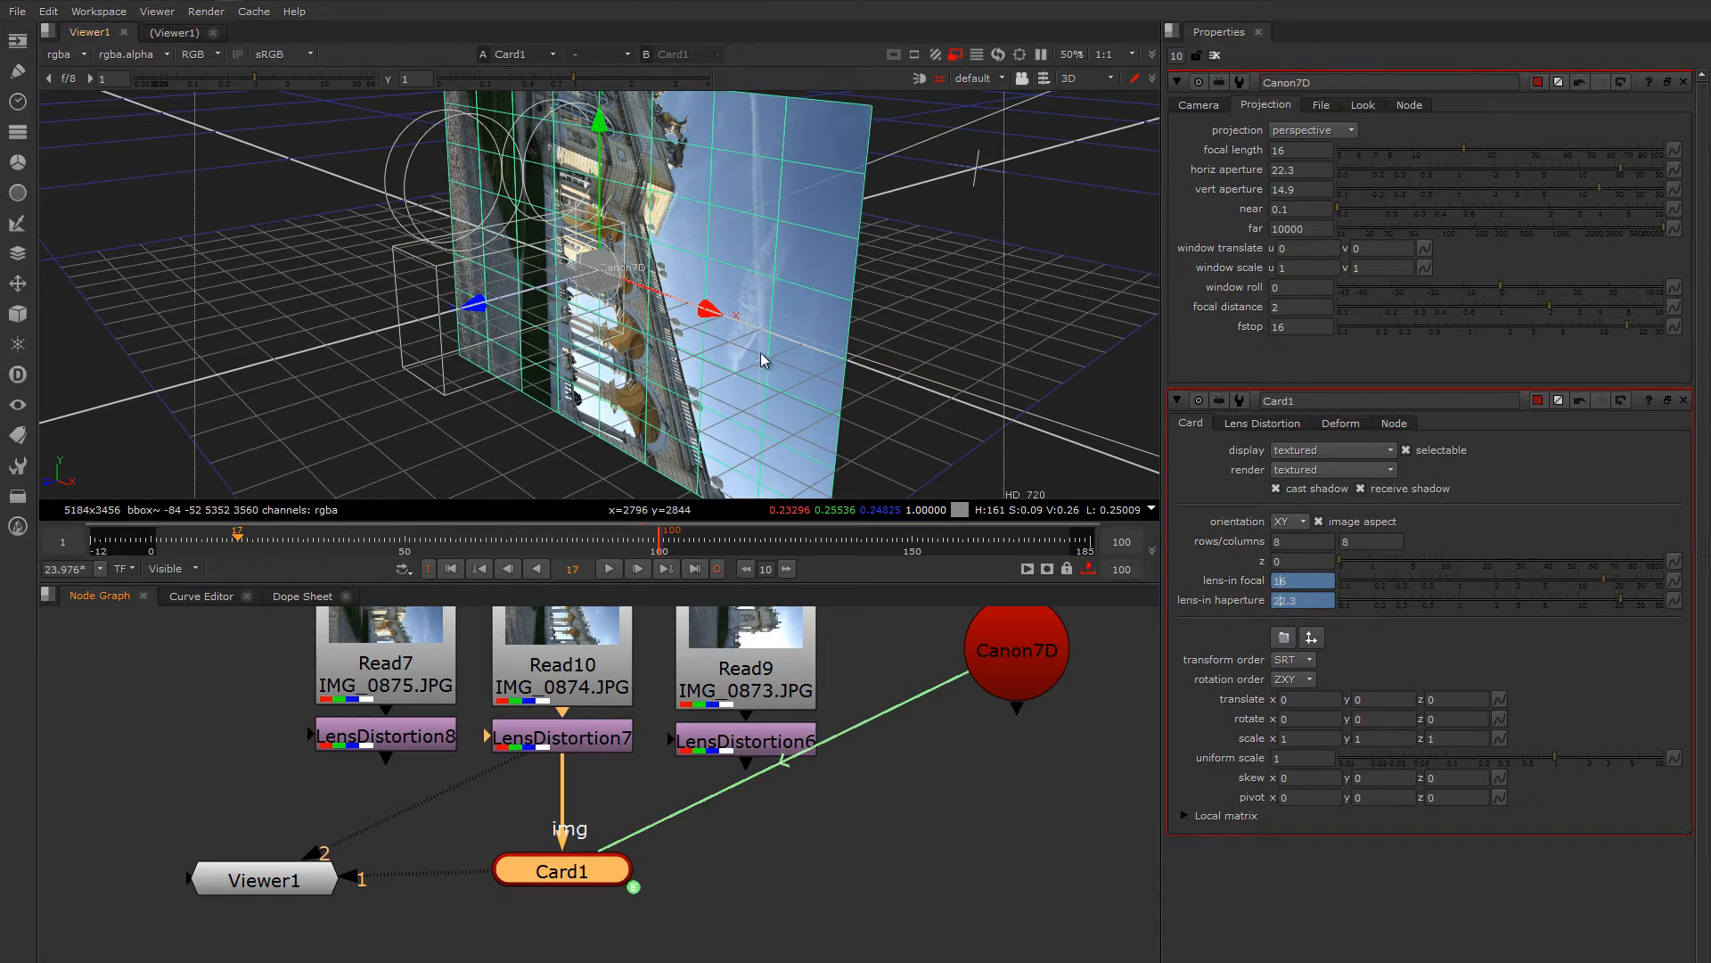
{"action": "left_click_drag", "start_coordinate": [760, 359], "coordinate": [601, 269], "text": "ctrl"}
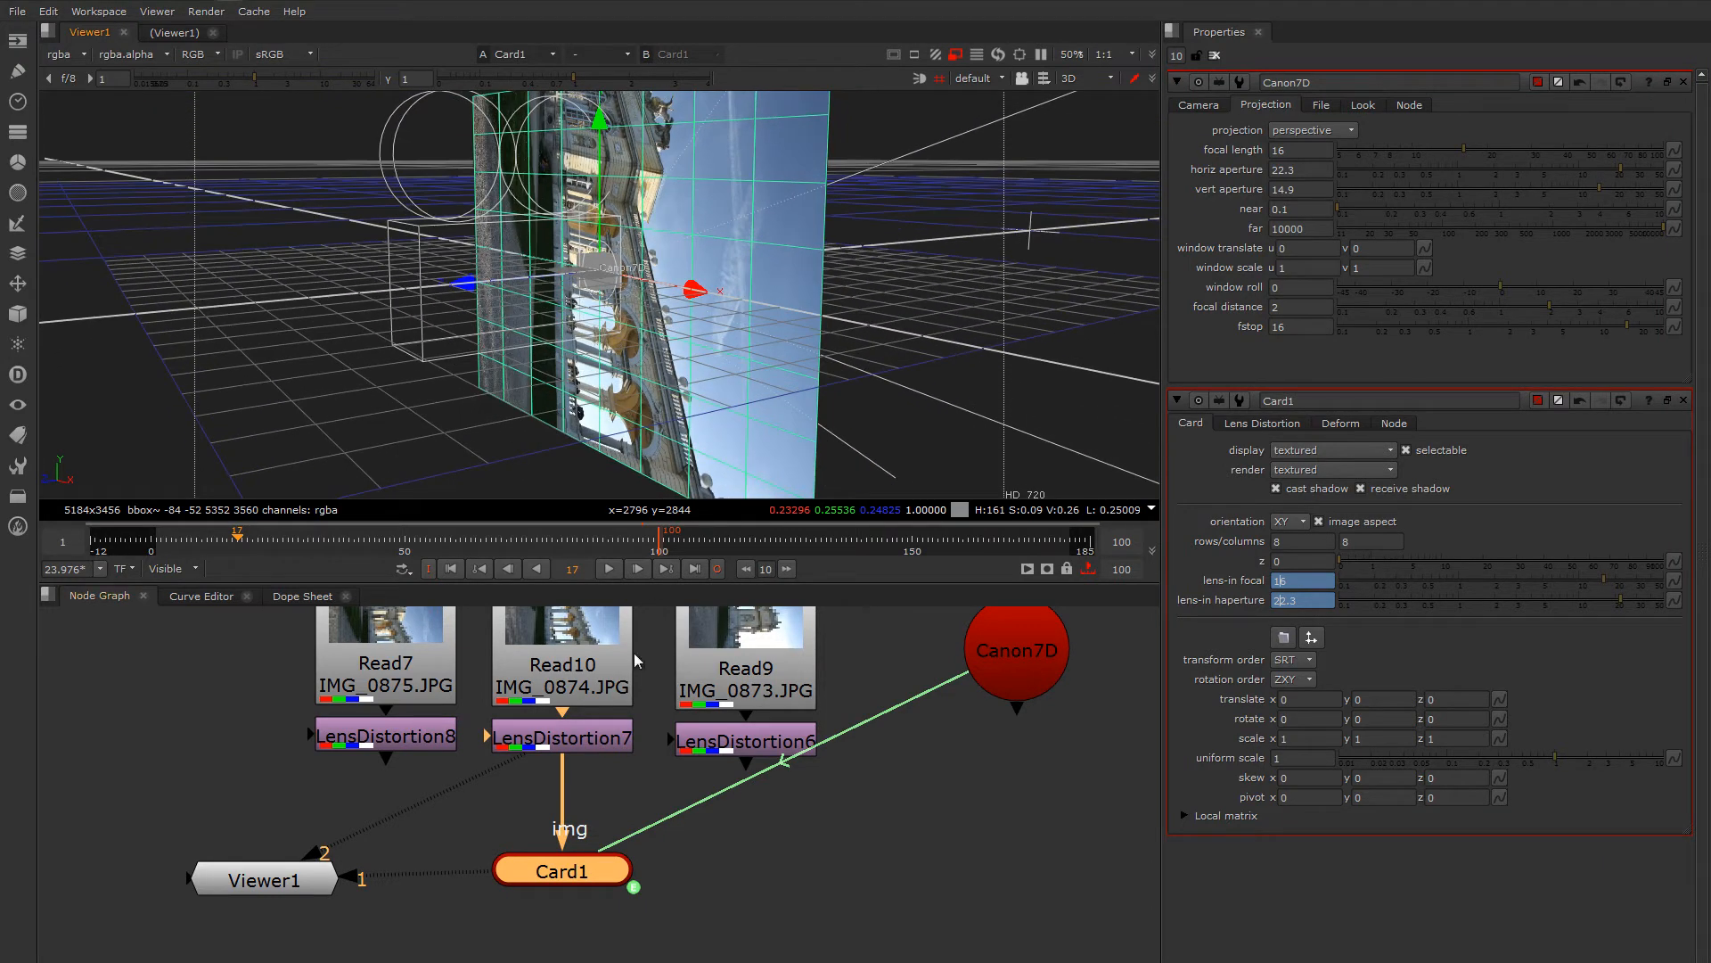
{"action": "left_click_drag", "start_coordinate": [1015, 662], "coordinate": [1007, 664]}
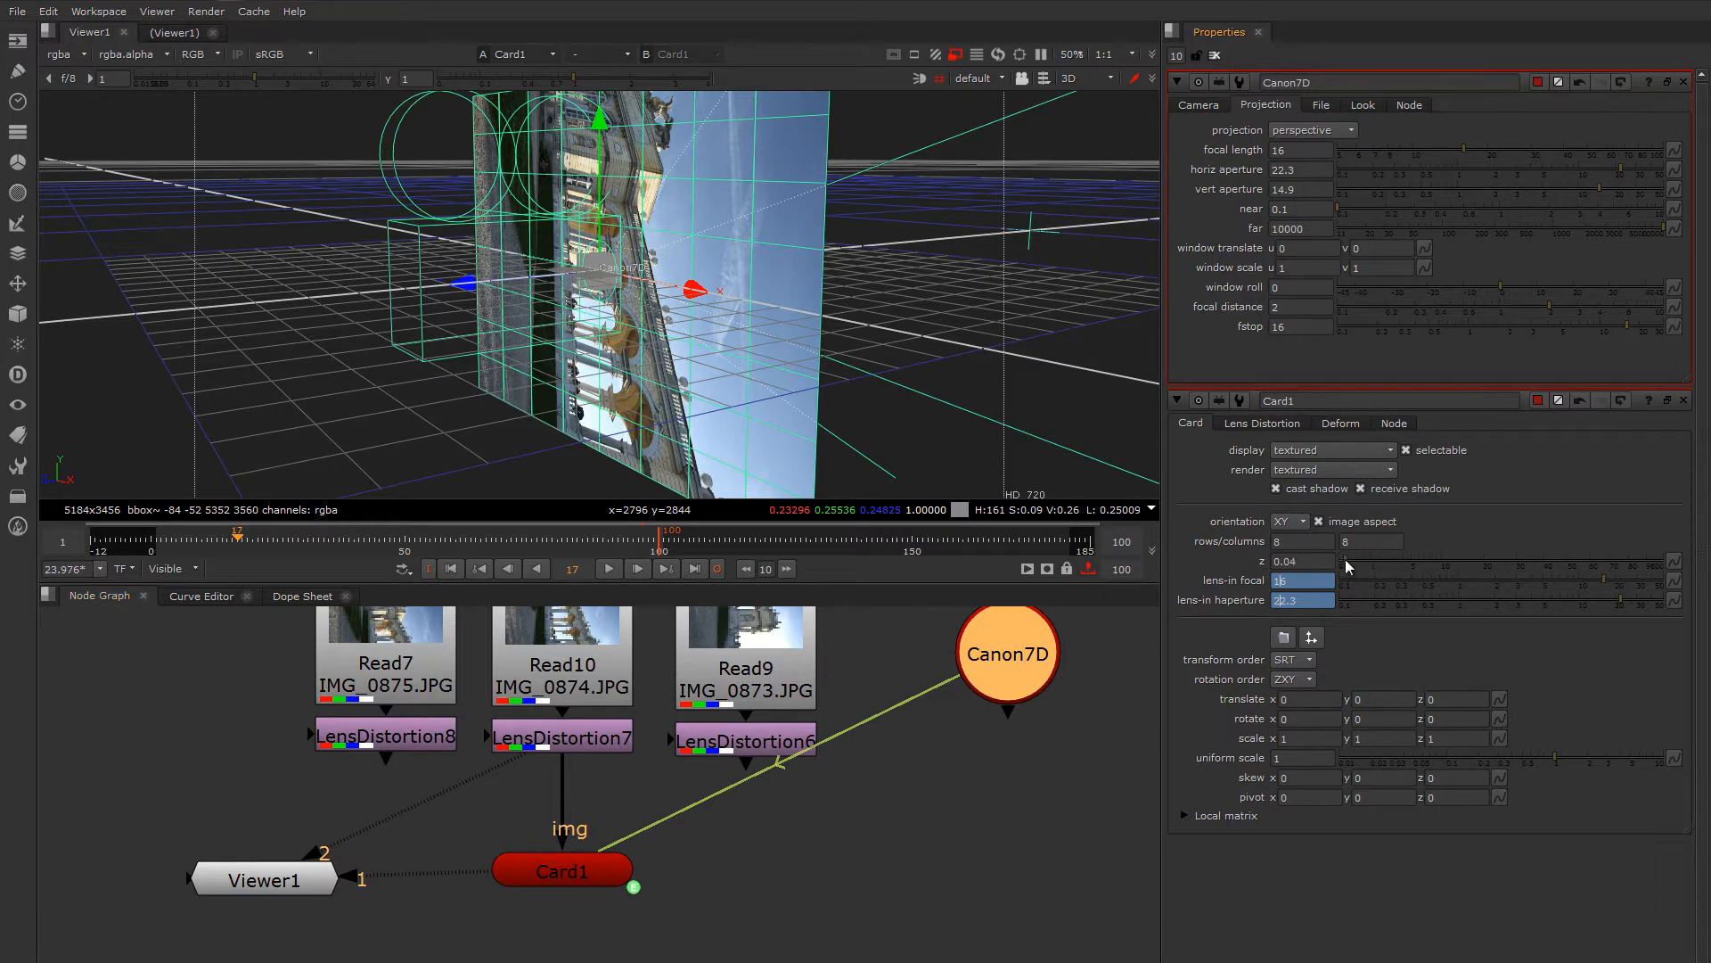
- Set Card1's z distance to 100 and examine the card in front of the camera in 3D
{"action": "left_click_drag", "start_coordinate": [1345, 559], "coordinate": [1678, 561]}
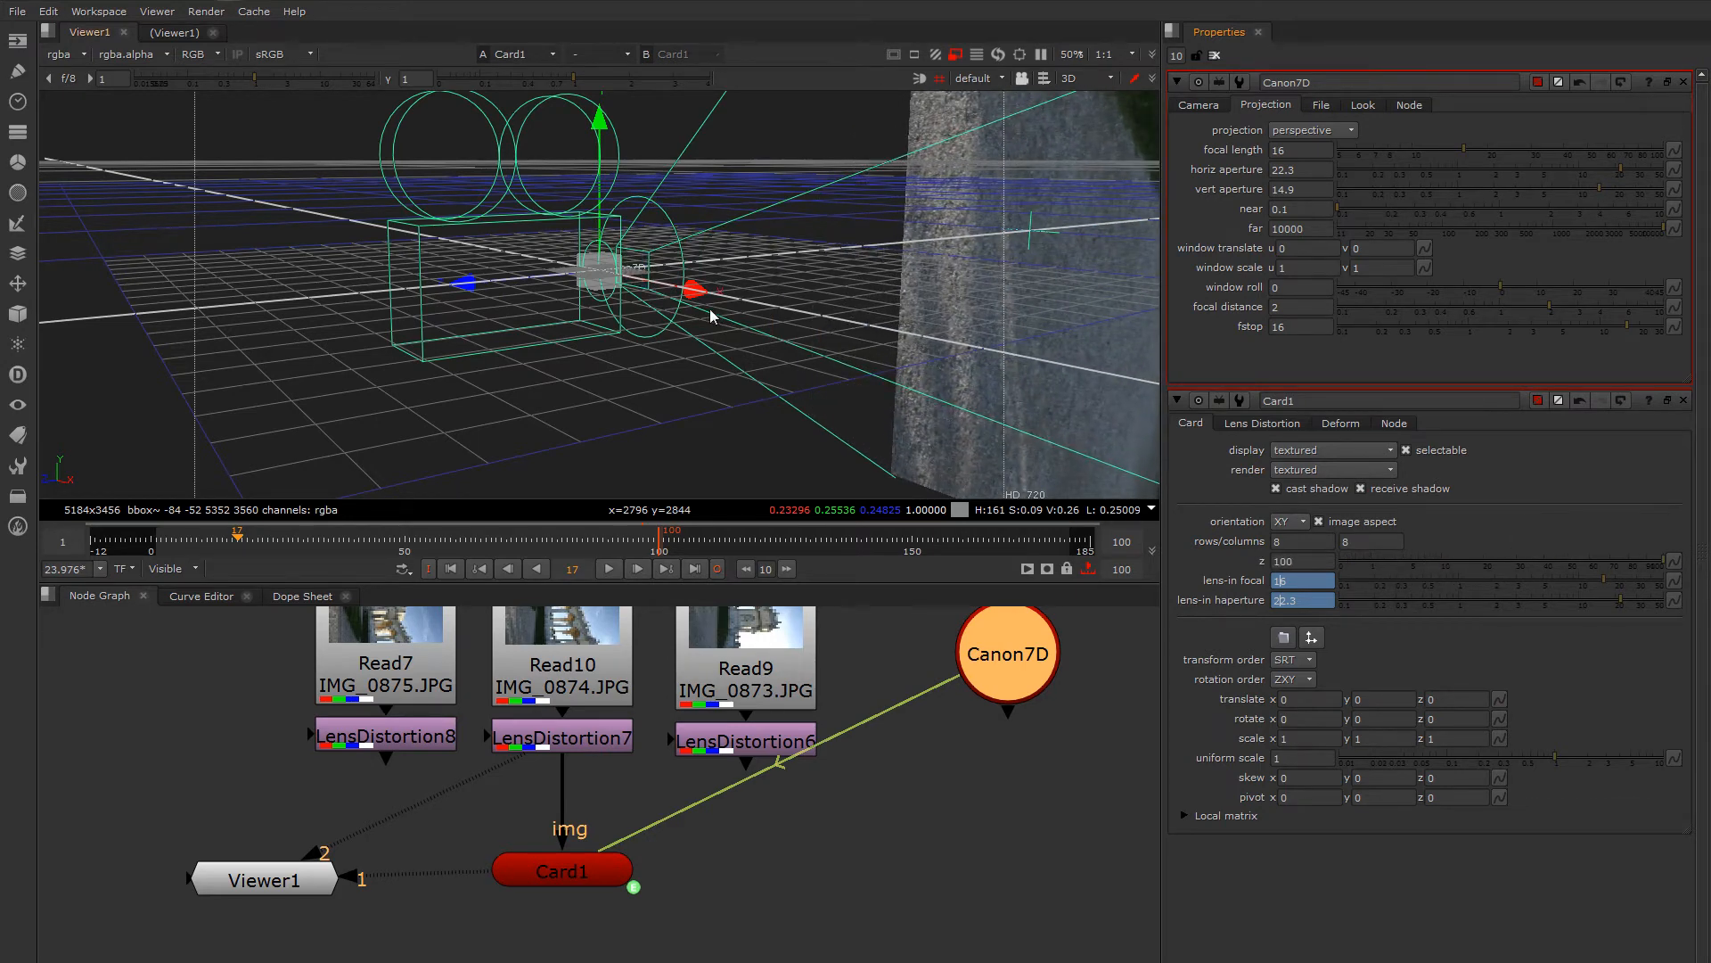
{"action": "right_click_drag", "start_coordinate": [709, 309], "coordinate": [1046, 351], "text": "alt"}
{"action": "scroll", "coordinate": [787, 322], "scroll_direction": "down", "scroll_amount": 10}
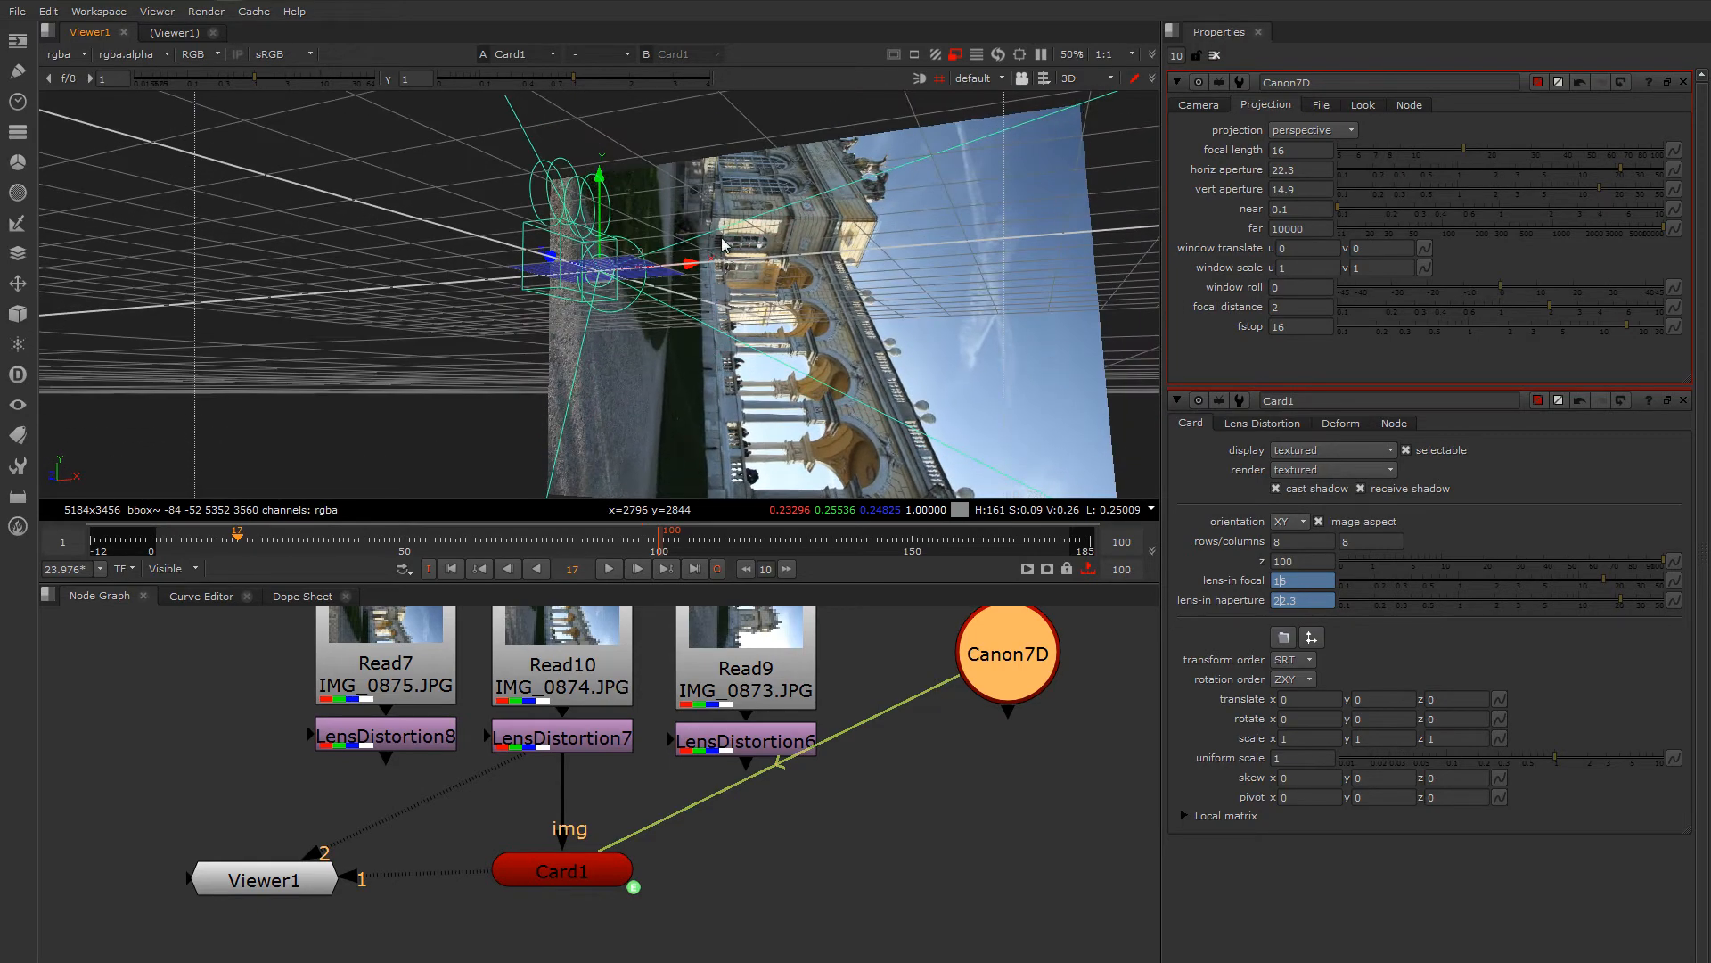
{"action": "right_click_drag", "start_coordinate": [723, 242], "coordinate": [813, 309], "text": "alt"}
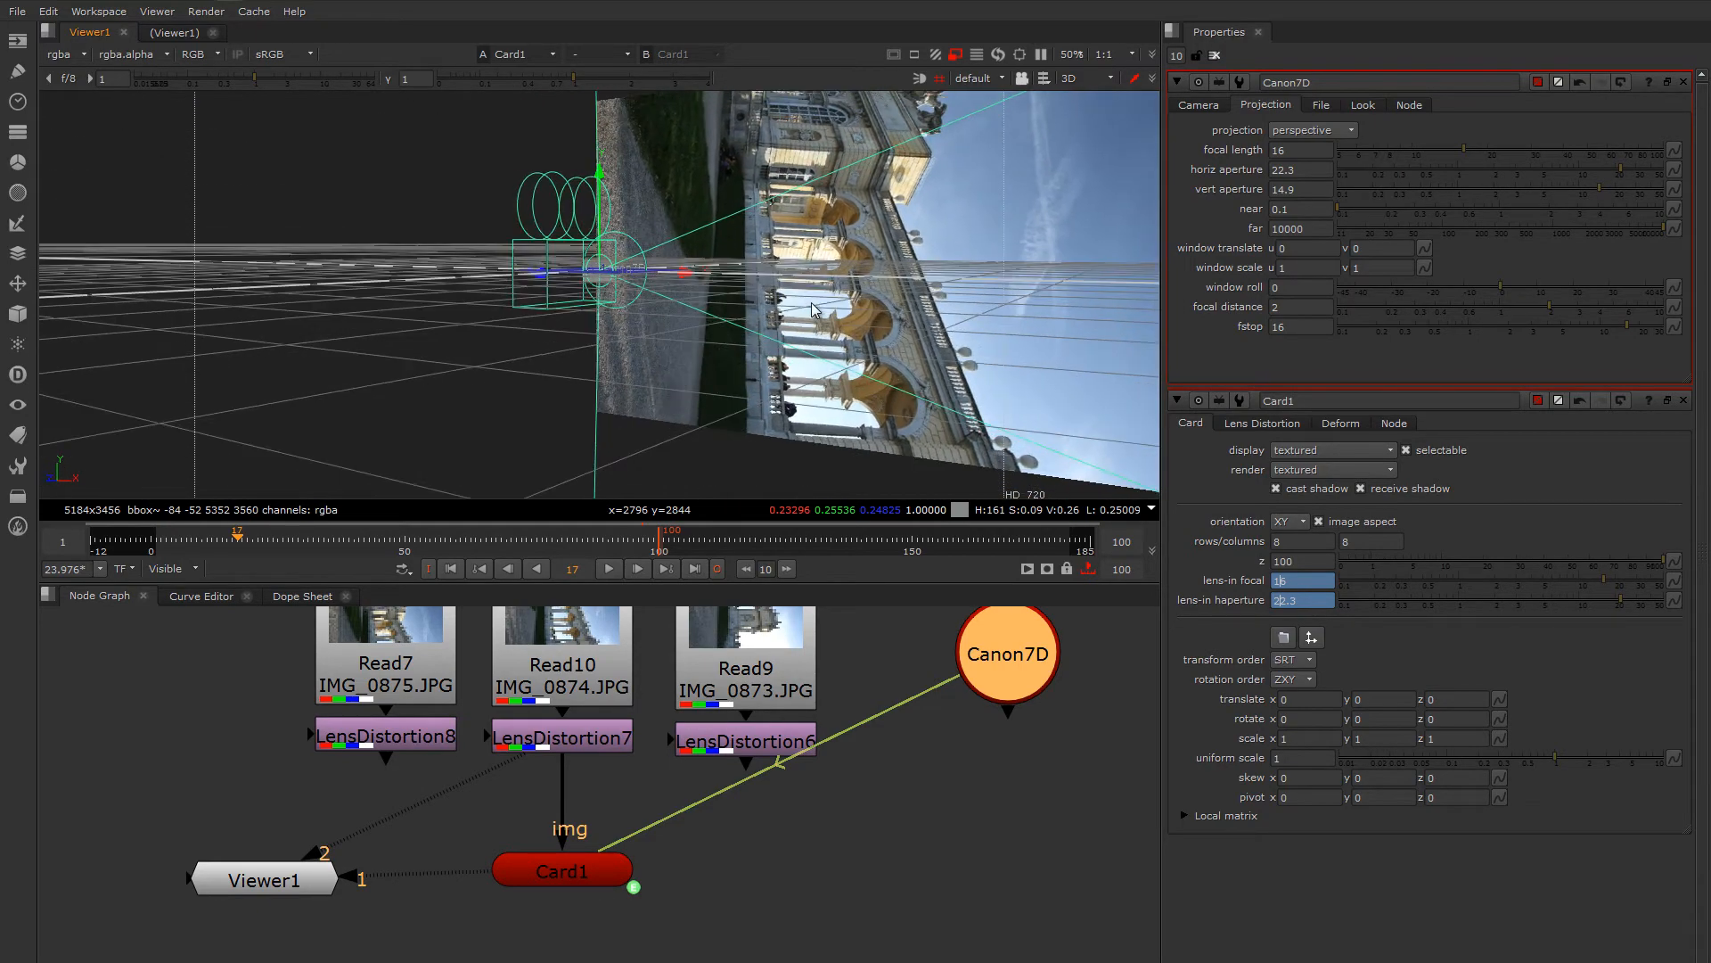
- Set Card1's z rotation to 90 so the photo stands upright, keeping Card1 selected
{"action": "double_click", "coordinate": [573, 875]}
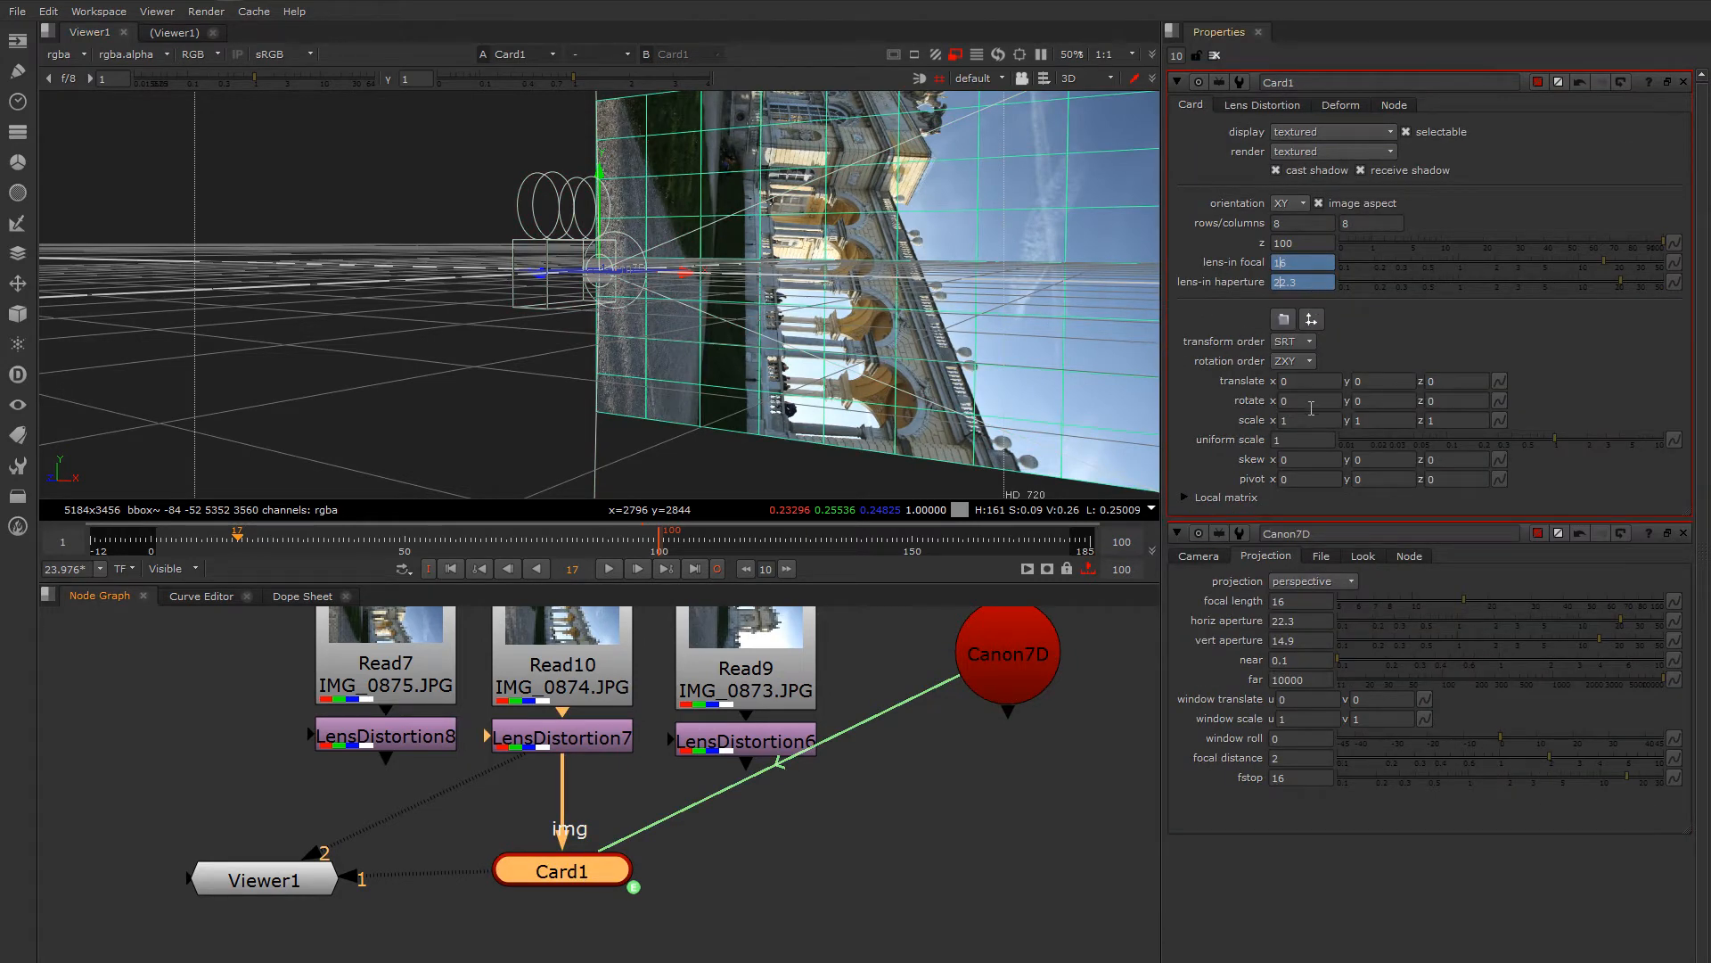
{"action": "left_click", "coordinate": [1435, 403]}
{"action": "key", "text": "Return"}
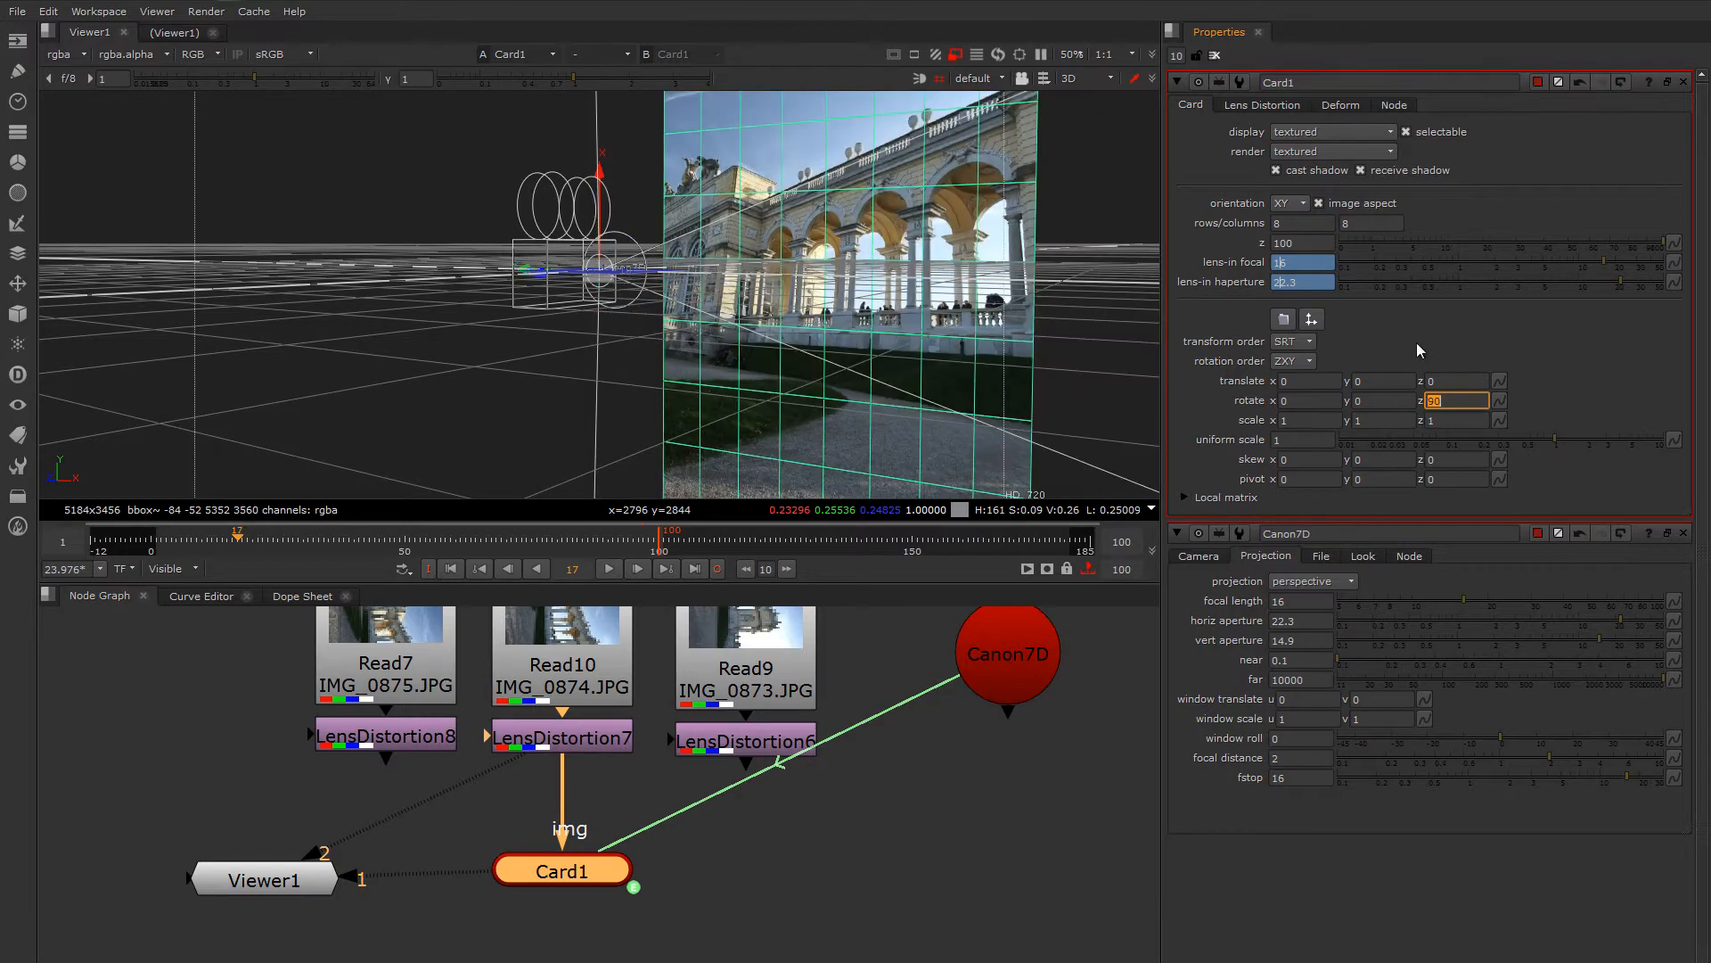
{"action": "mouse_move", "coordinate": [781, 319]}
{"action": "left_mouse_down", "text": "ctrl"}
{"action": "mouse_move", "coordinate": [901, 356]}
{"action": "mouse_move", "coordinate": [862, 328]}
{"action": "mouse_move", "coordinate": [810, 335]}
{"action": "left_mouse_up", "text": "ctrl"}
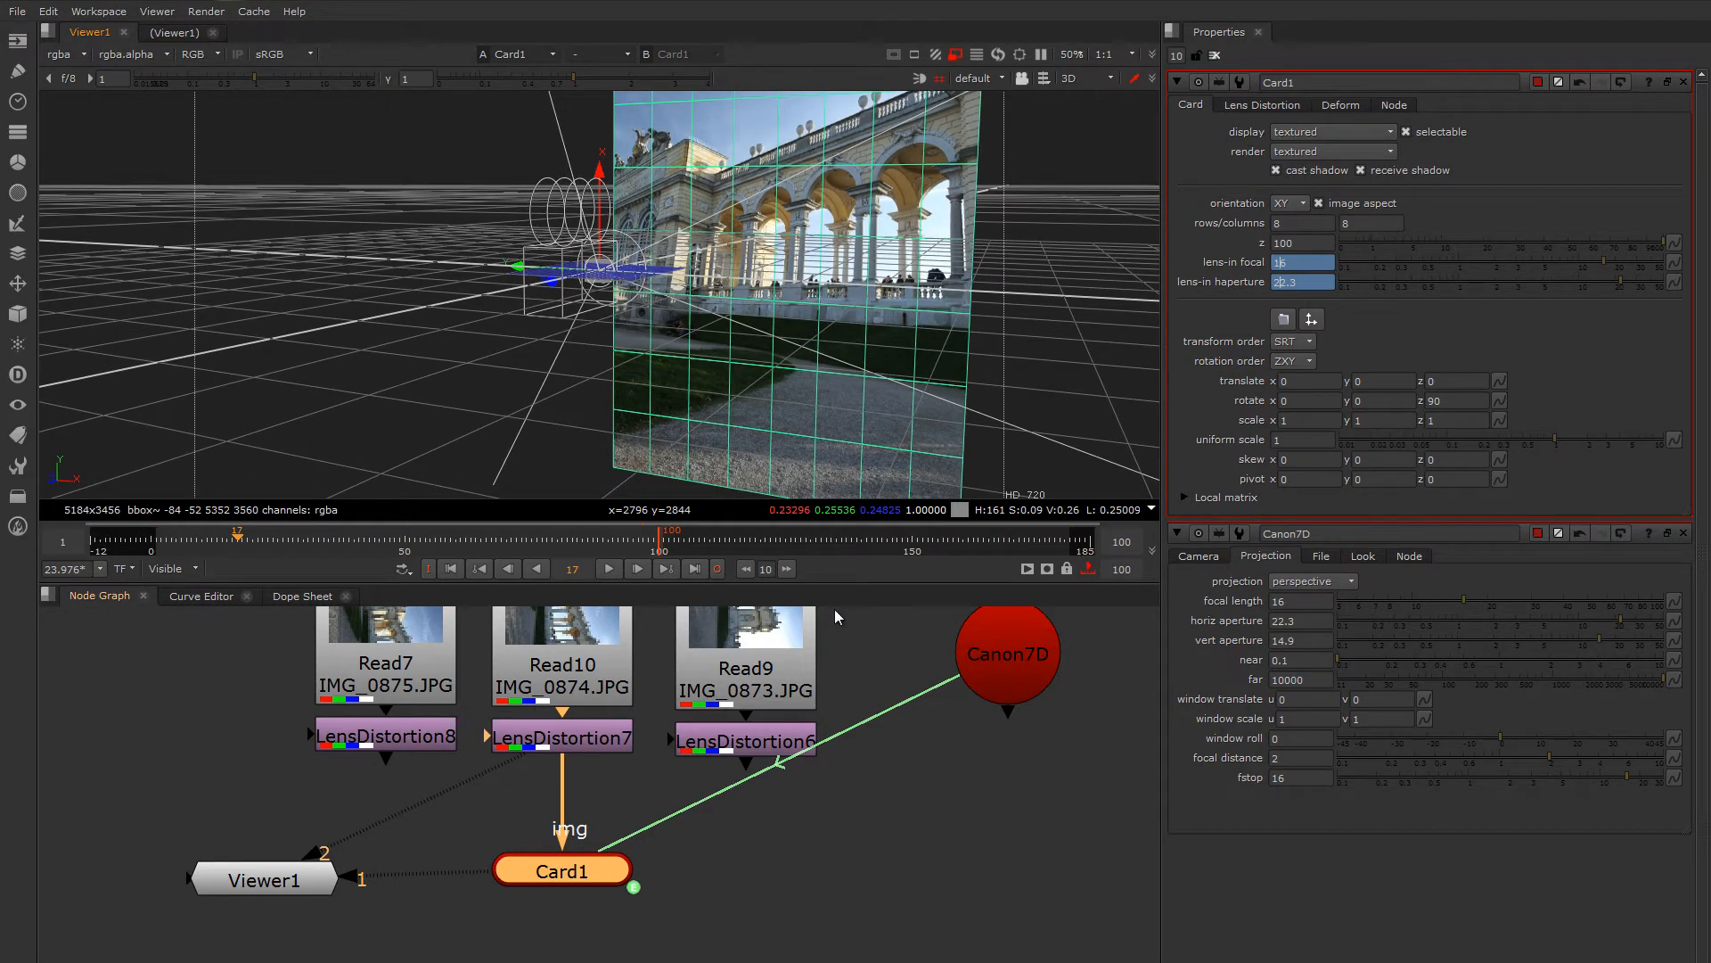
{"action": "key", "text": "ctrl+z"}
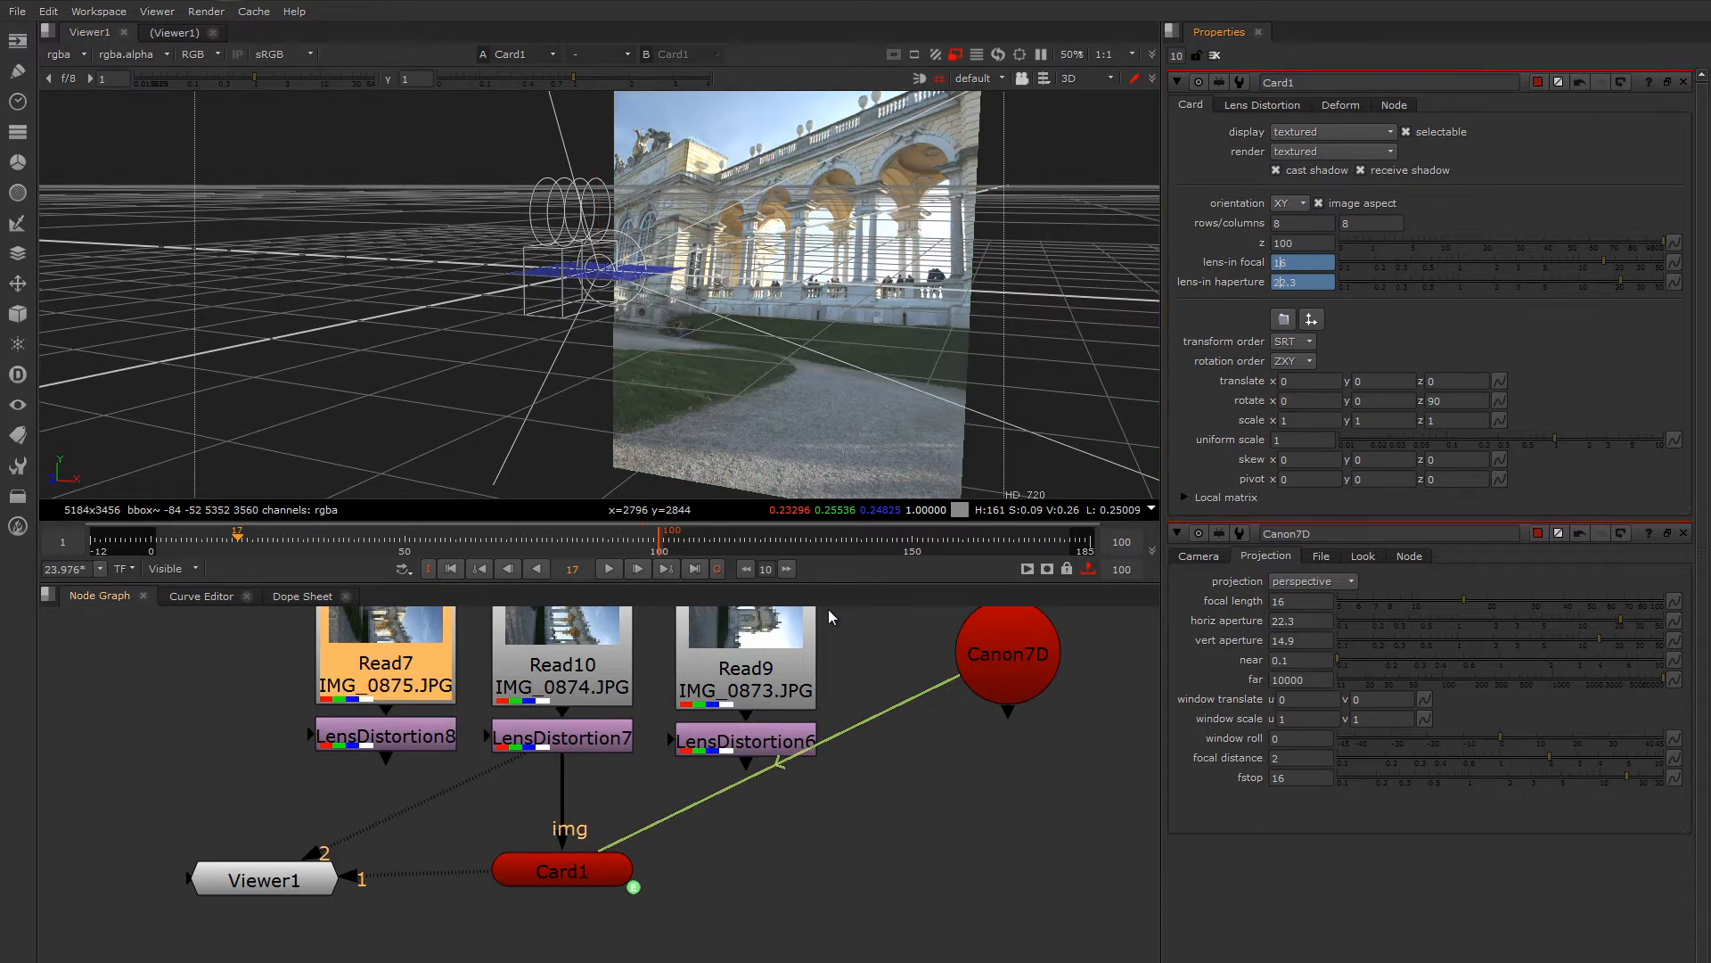
{"action": "left_click", "coordinate": [572, 873]}
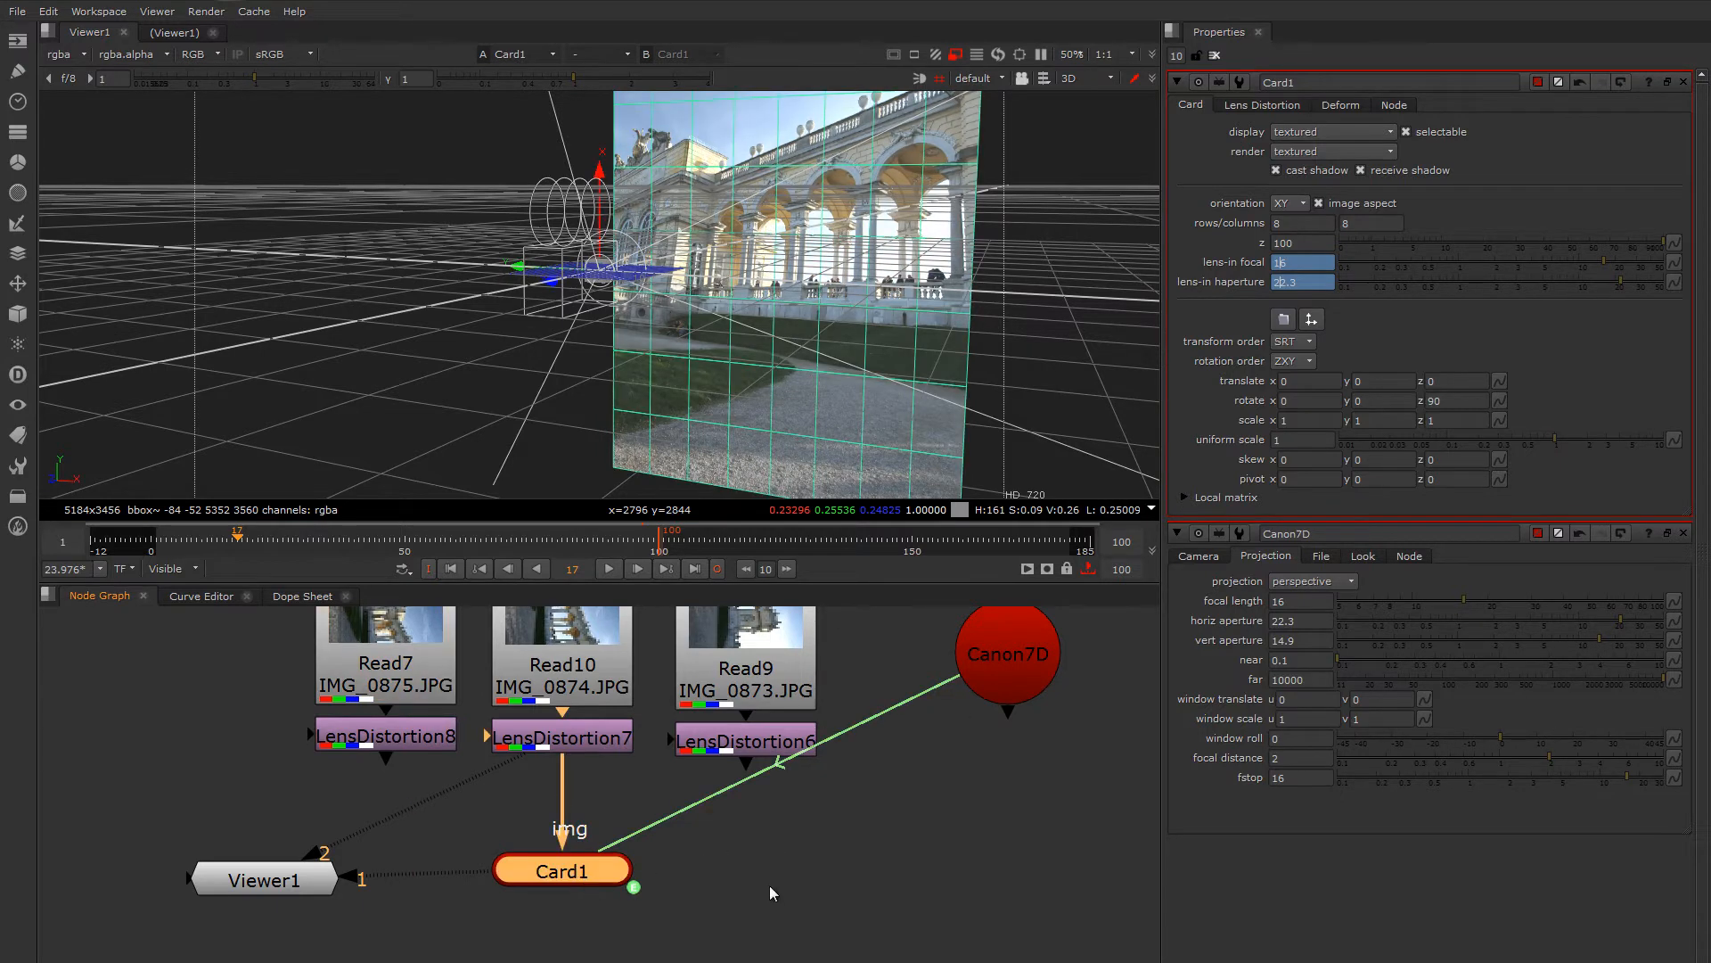
- Paste a copy of Card1 beneath LensDistortion6, connect its img input to that node, and open the new card's properties
{"action": "left_click", "coordinate": [747, 864]}
{"action": "key", "text": "ctrl+v"}
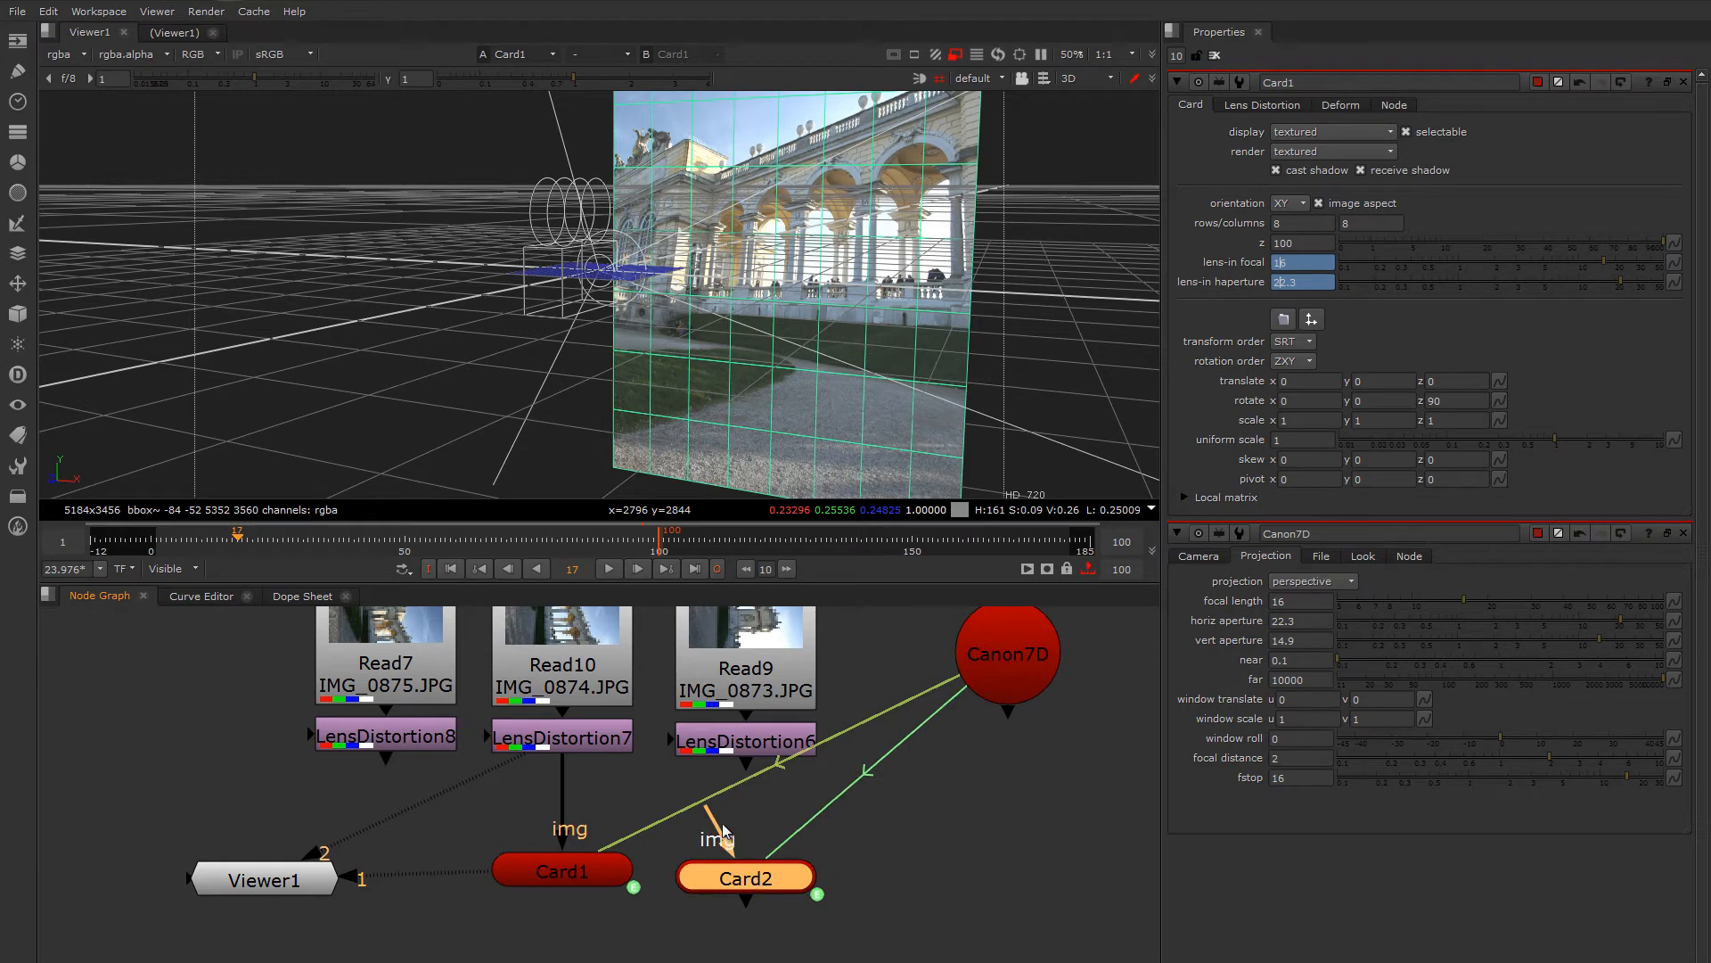
{"action": "left_click_drag", "start_coordinate": [745, 858], "coordinate": [745, 742]}
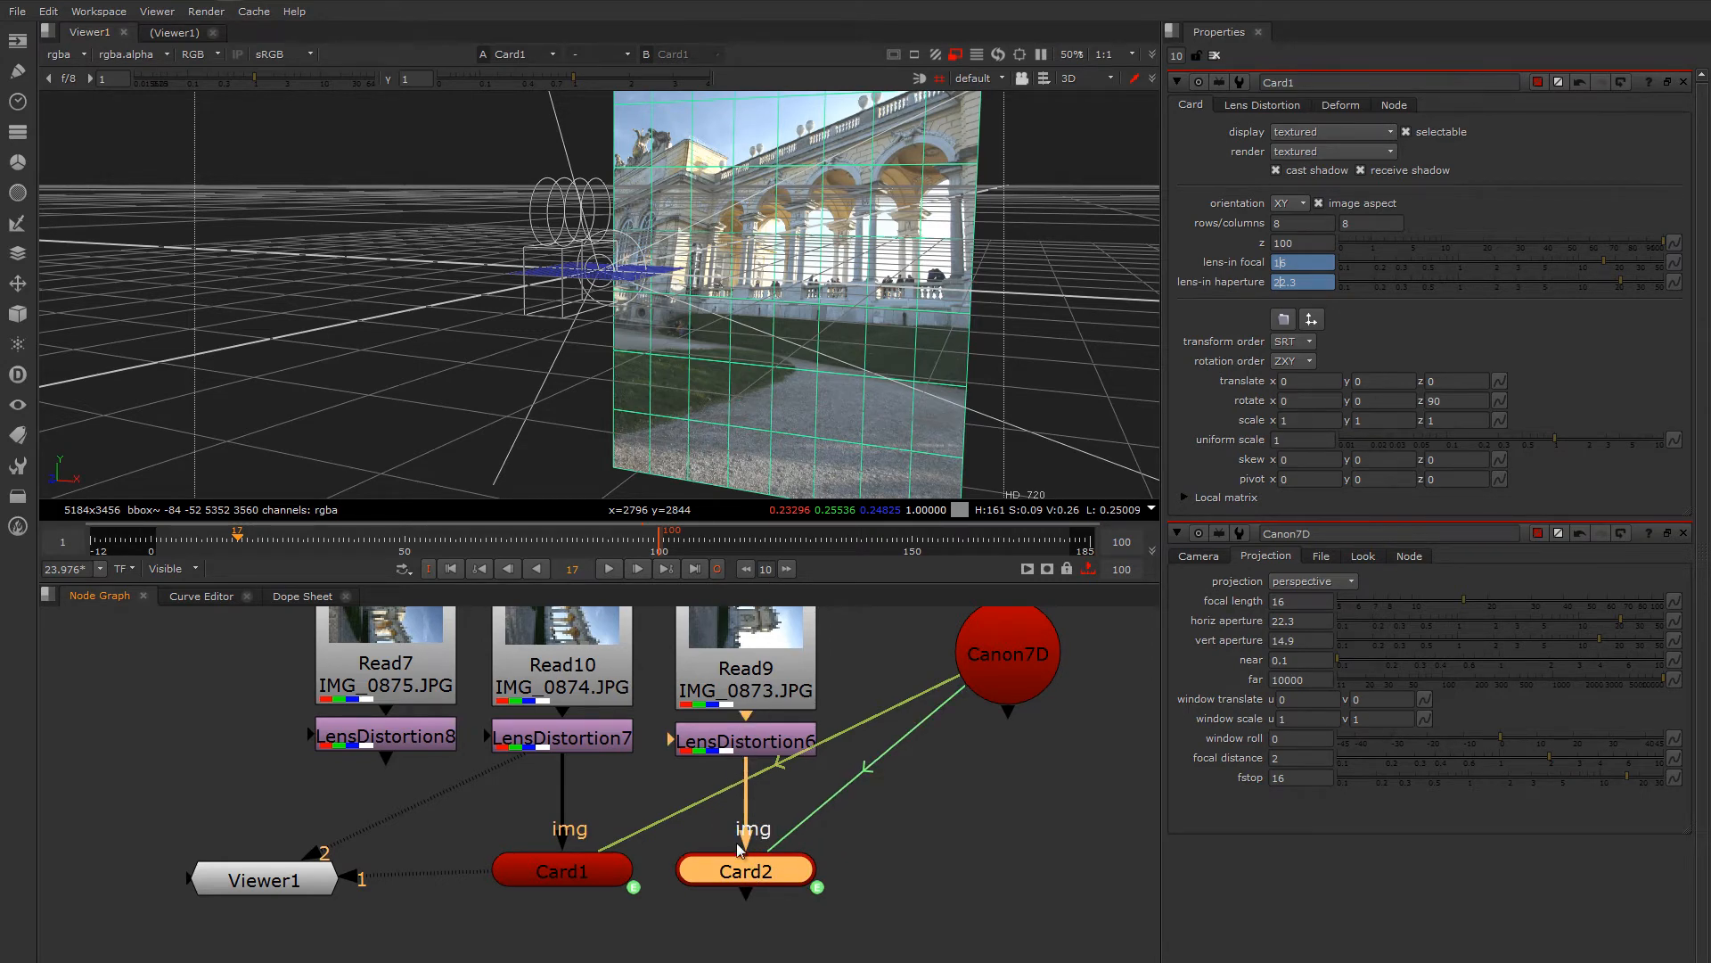
{"action": "double_click", "coordinate": [727, 885]}
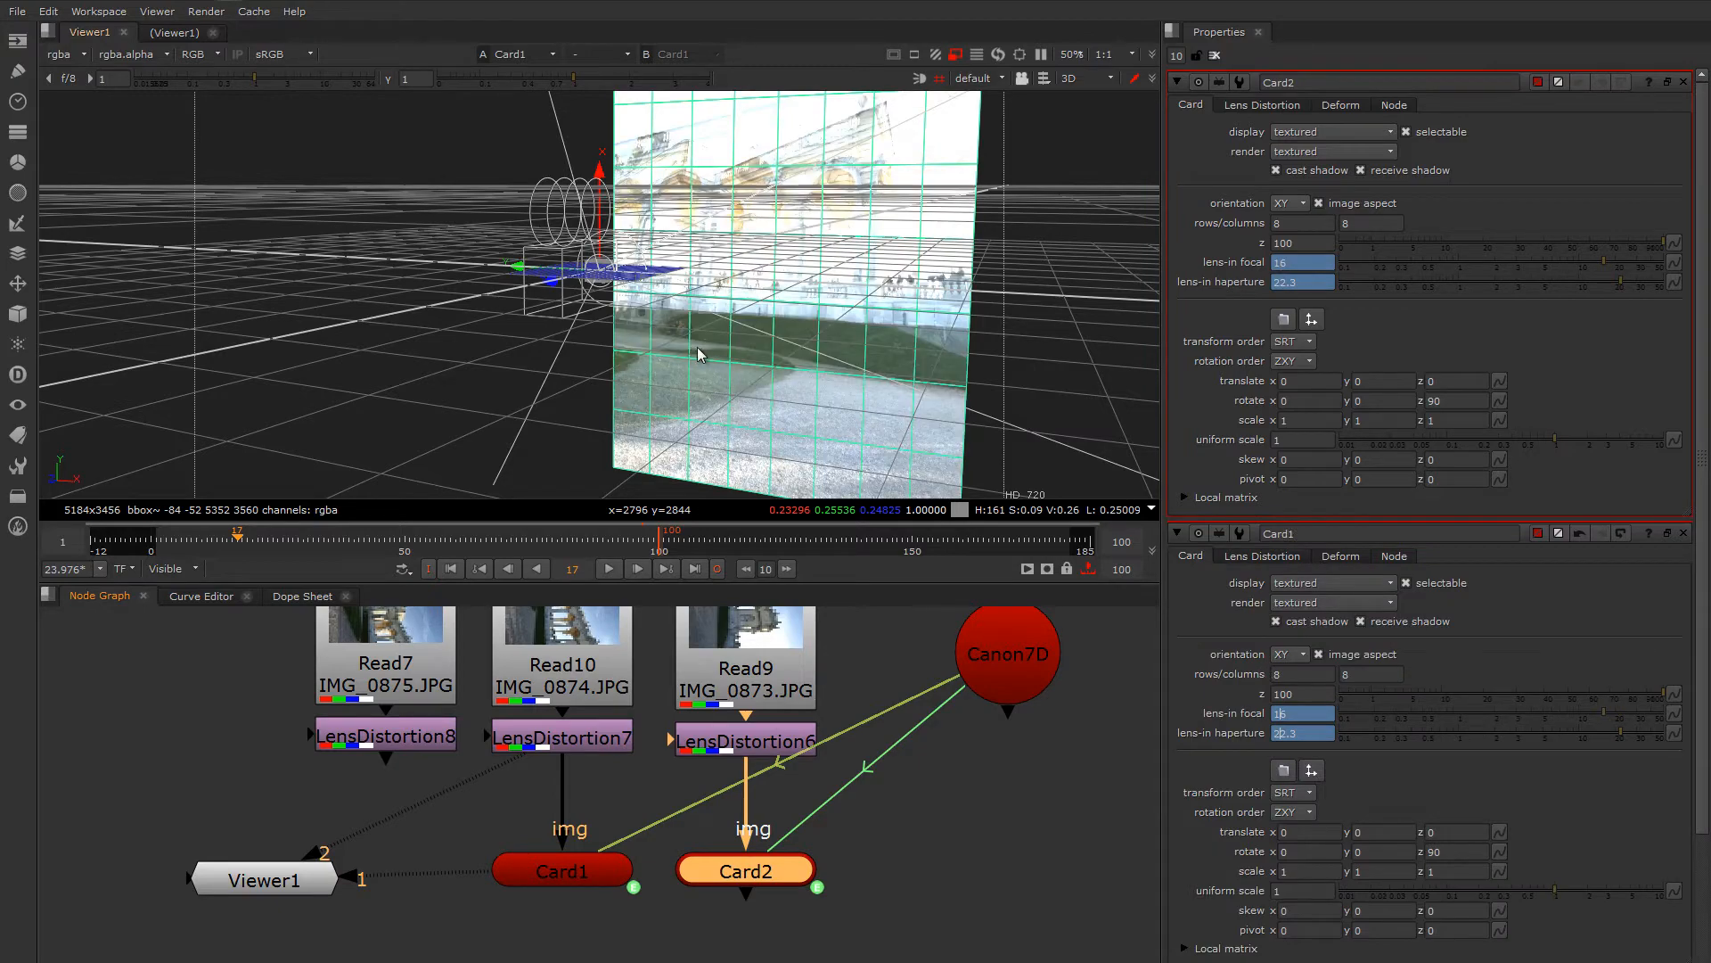
{"action": "left_click_drag", "start_coordinate": [727, 358], "coordinate": [820, 335], "text": "ctrl"}
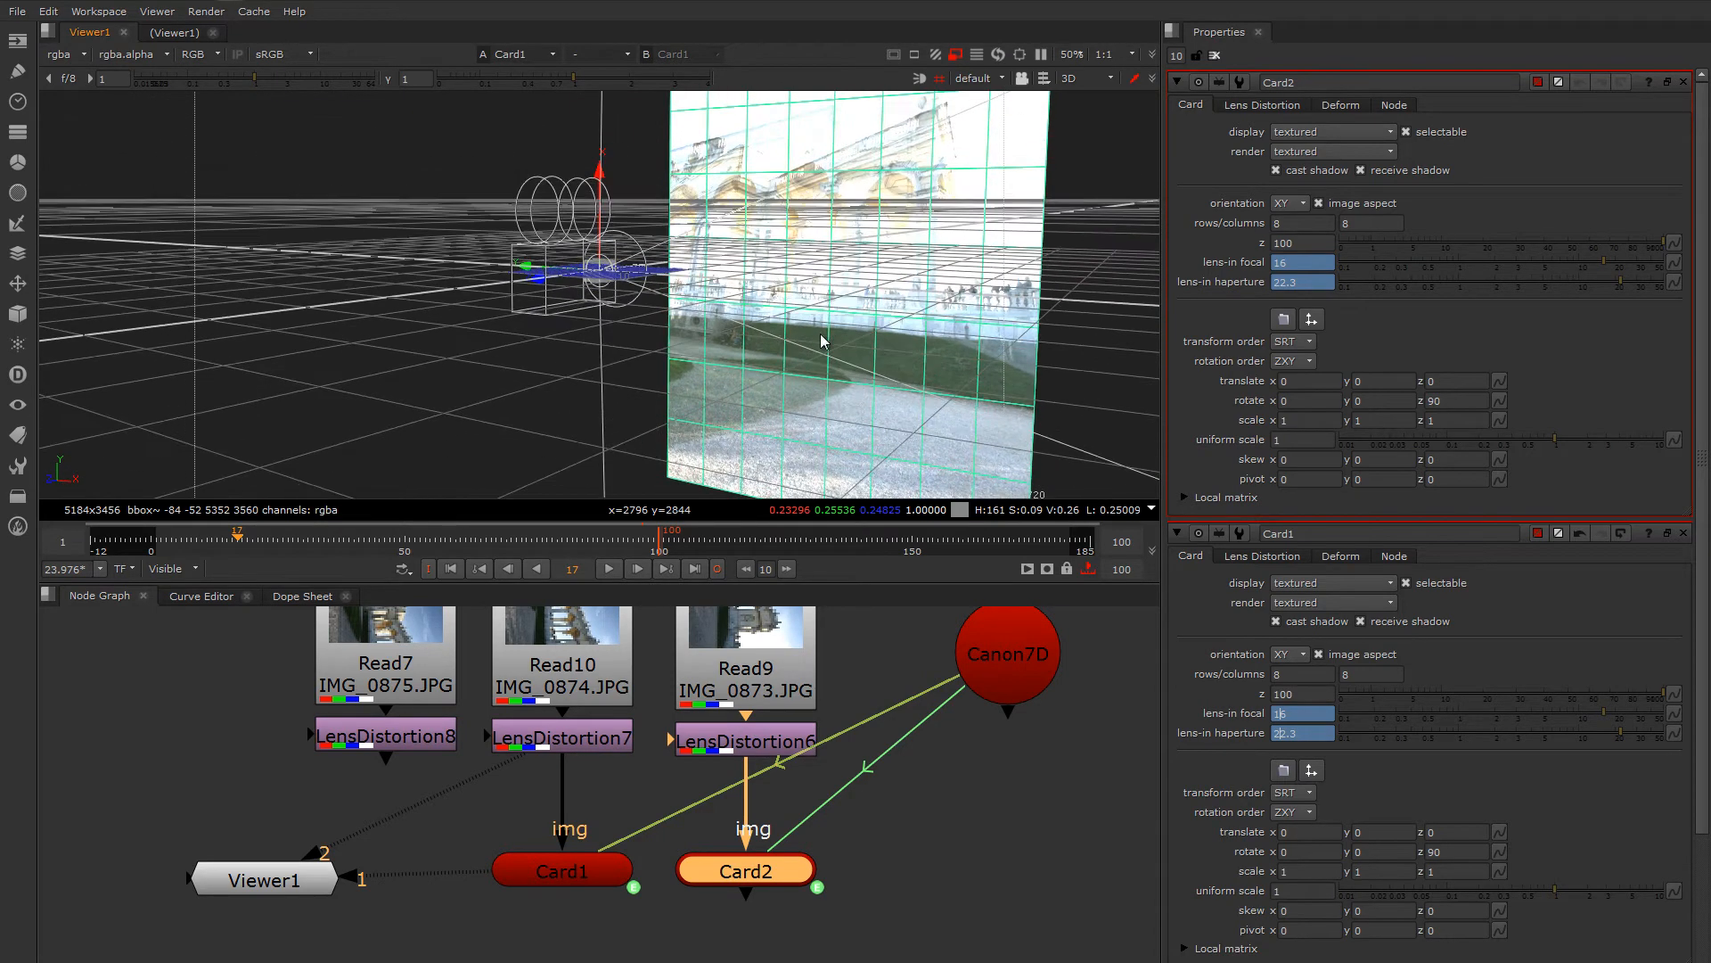
- Enable auto alpha on Read9, Read10 and Read7, and close their properties
{"action": "left_click", "coordinate": [738, 711]}
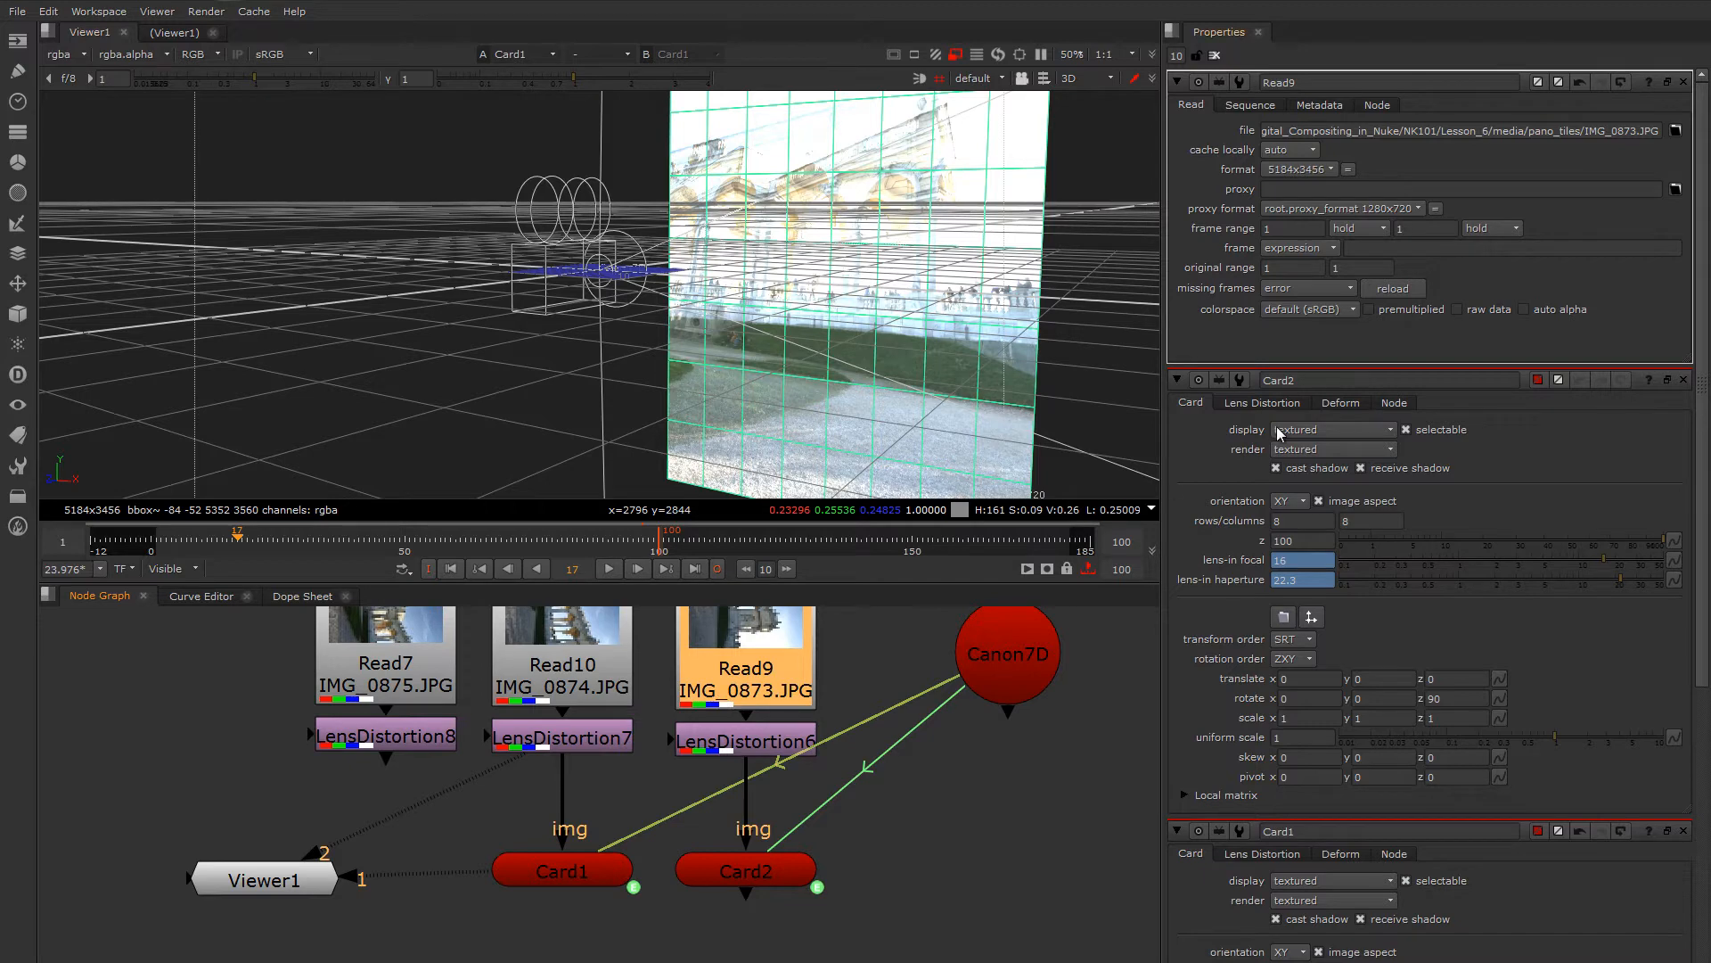
{"action": "left_click", "coordinate": [1524, 309]}
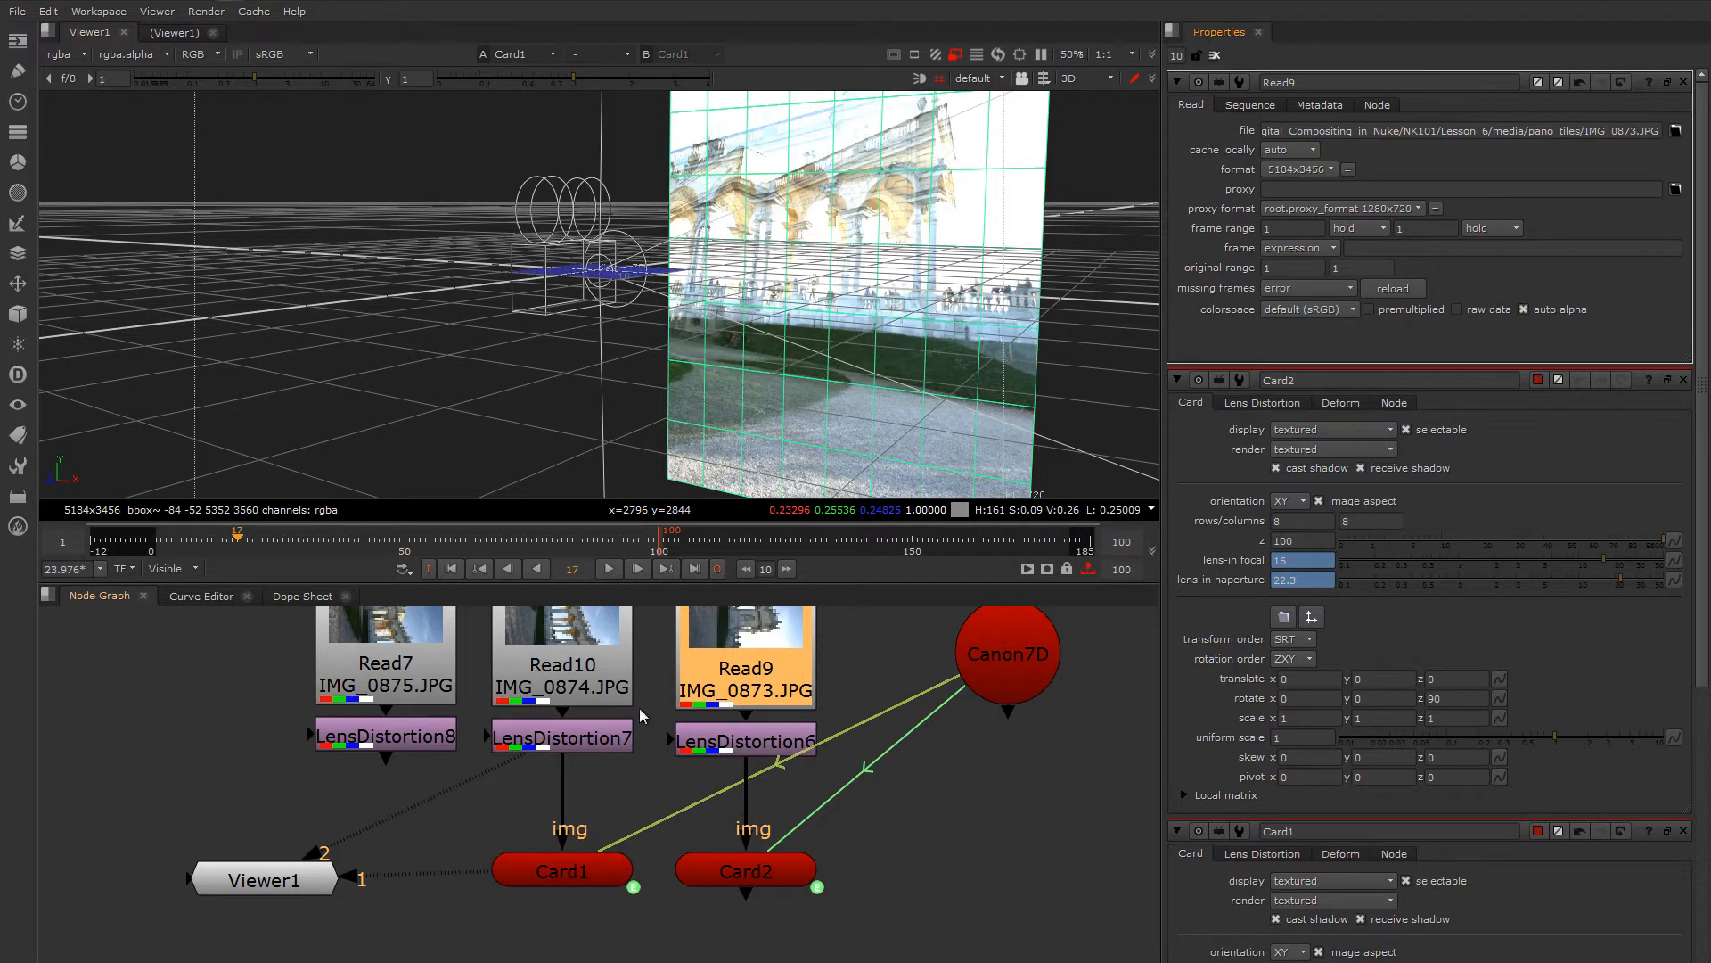
{"action": "left_click", "coordinate": [573, 675]}
{"action": "left_click", "coordinate": [1524, 309]}
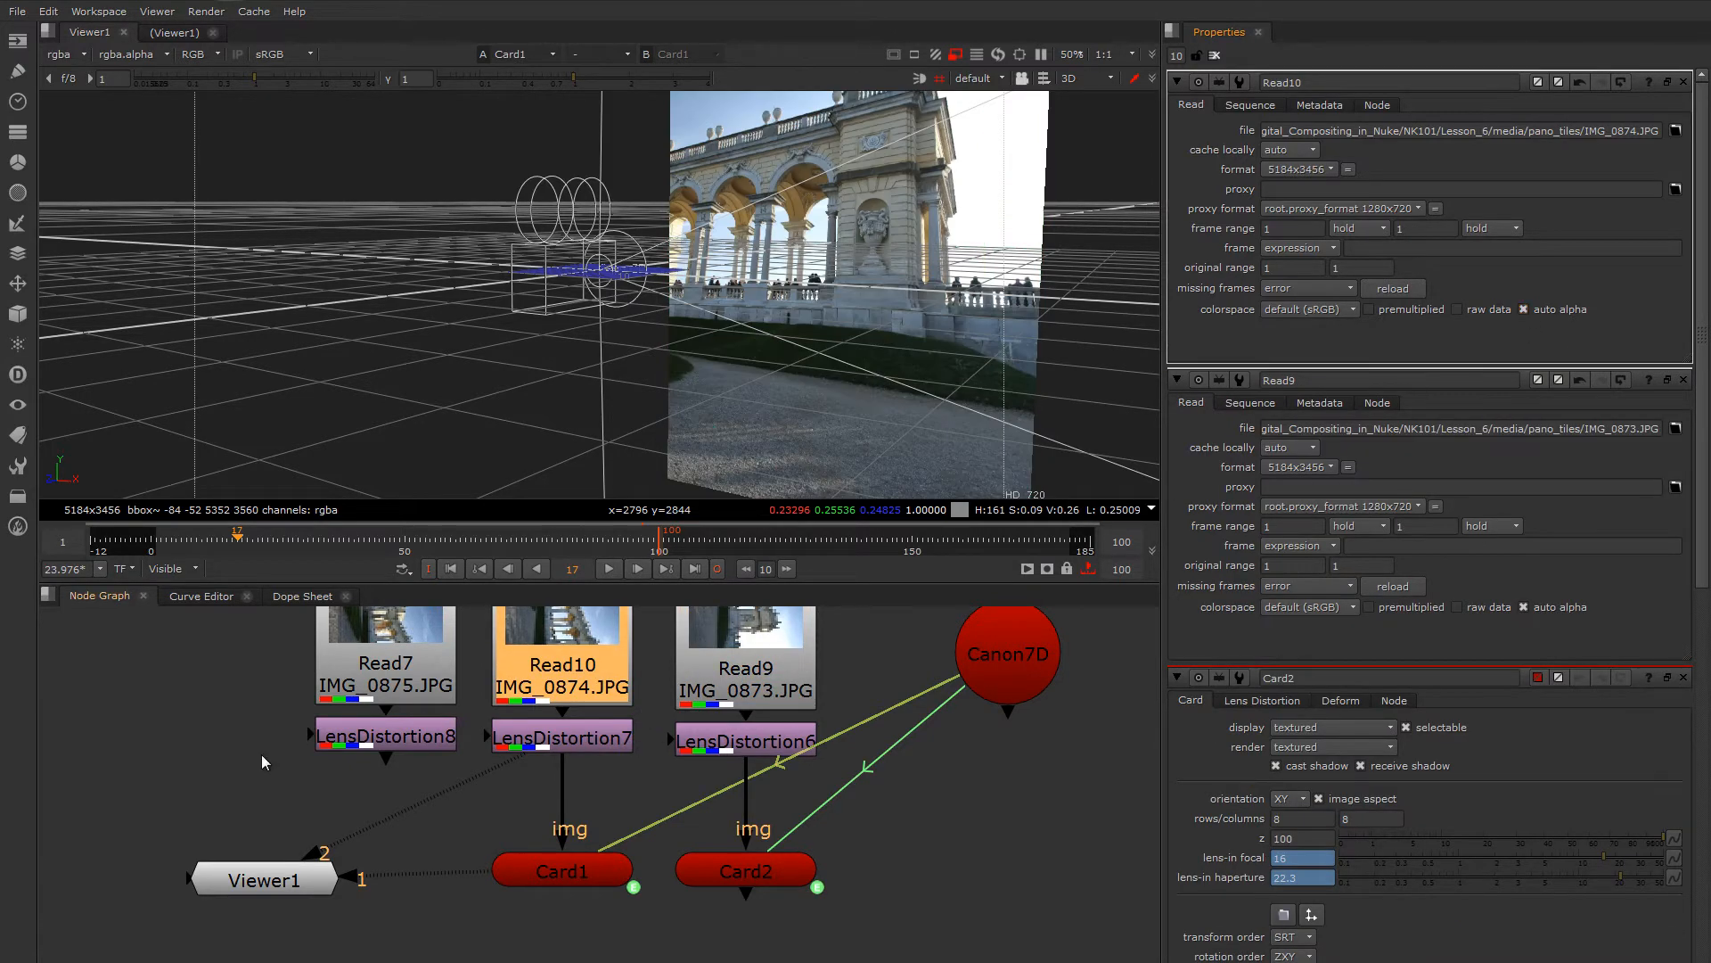
{"action": "left_click", "coordinate": [389, 691]}
{"action": "left_click", "coordinate": [1524, 309]}
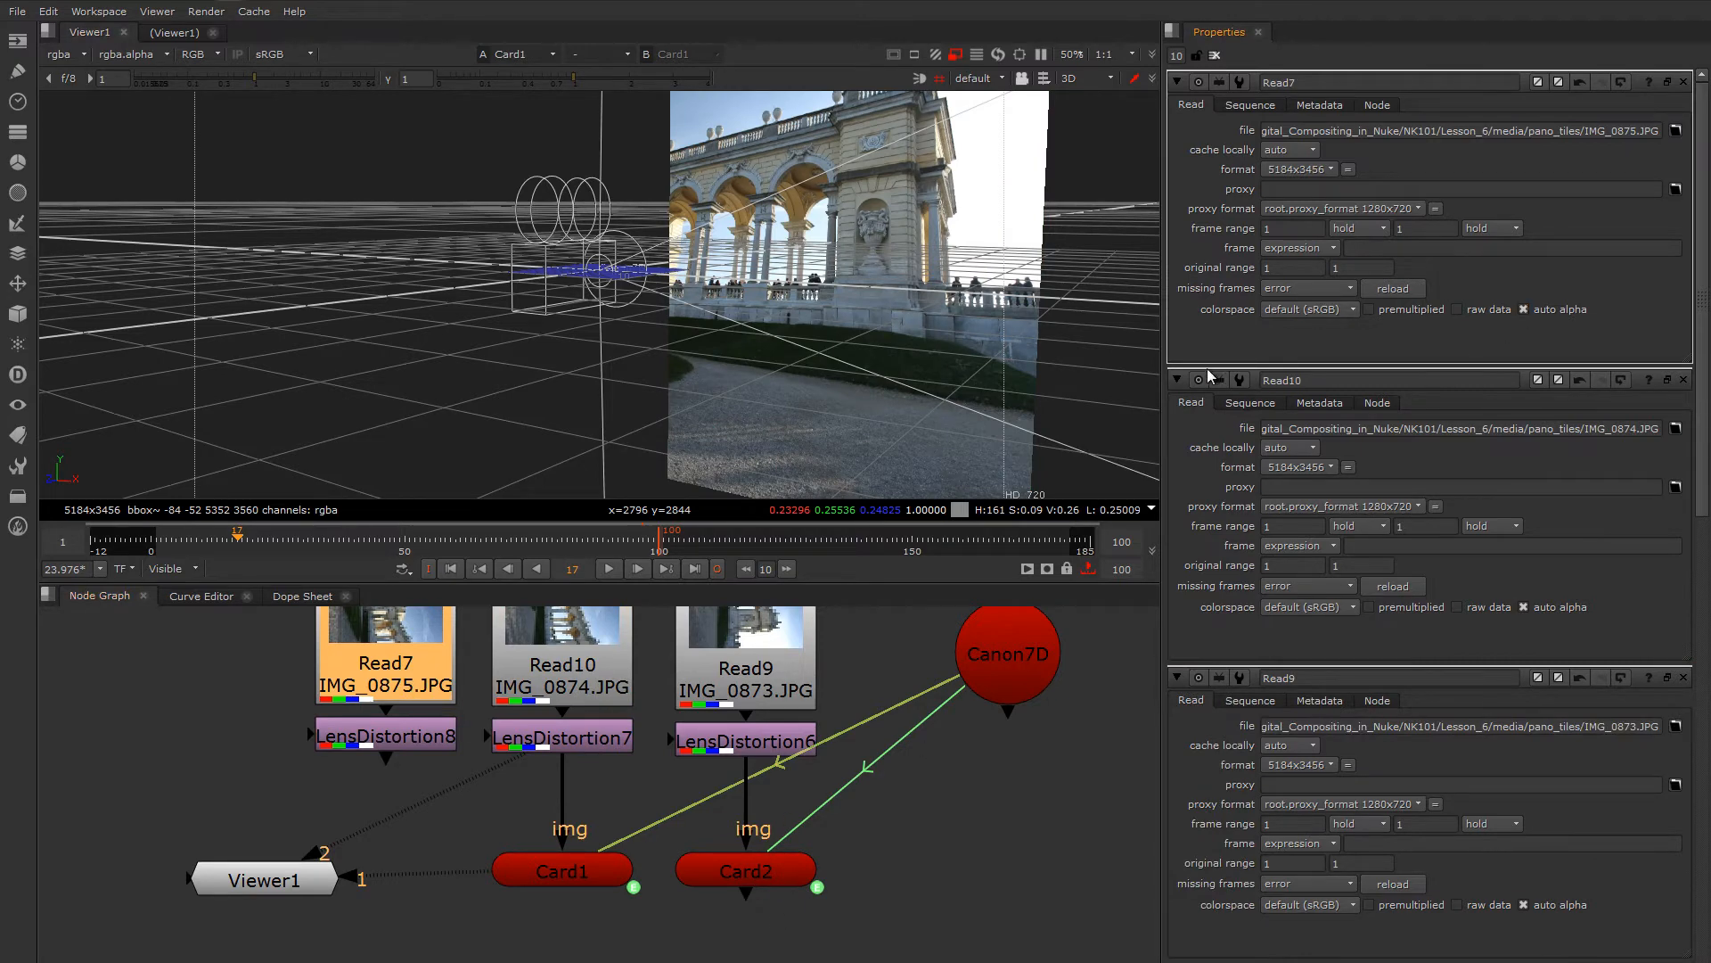
{"action": "left_click", "coordinate": [1684, 82]}
{"action": "left_click", "coordinate": [1683, 82]}
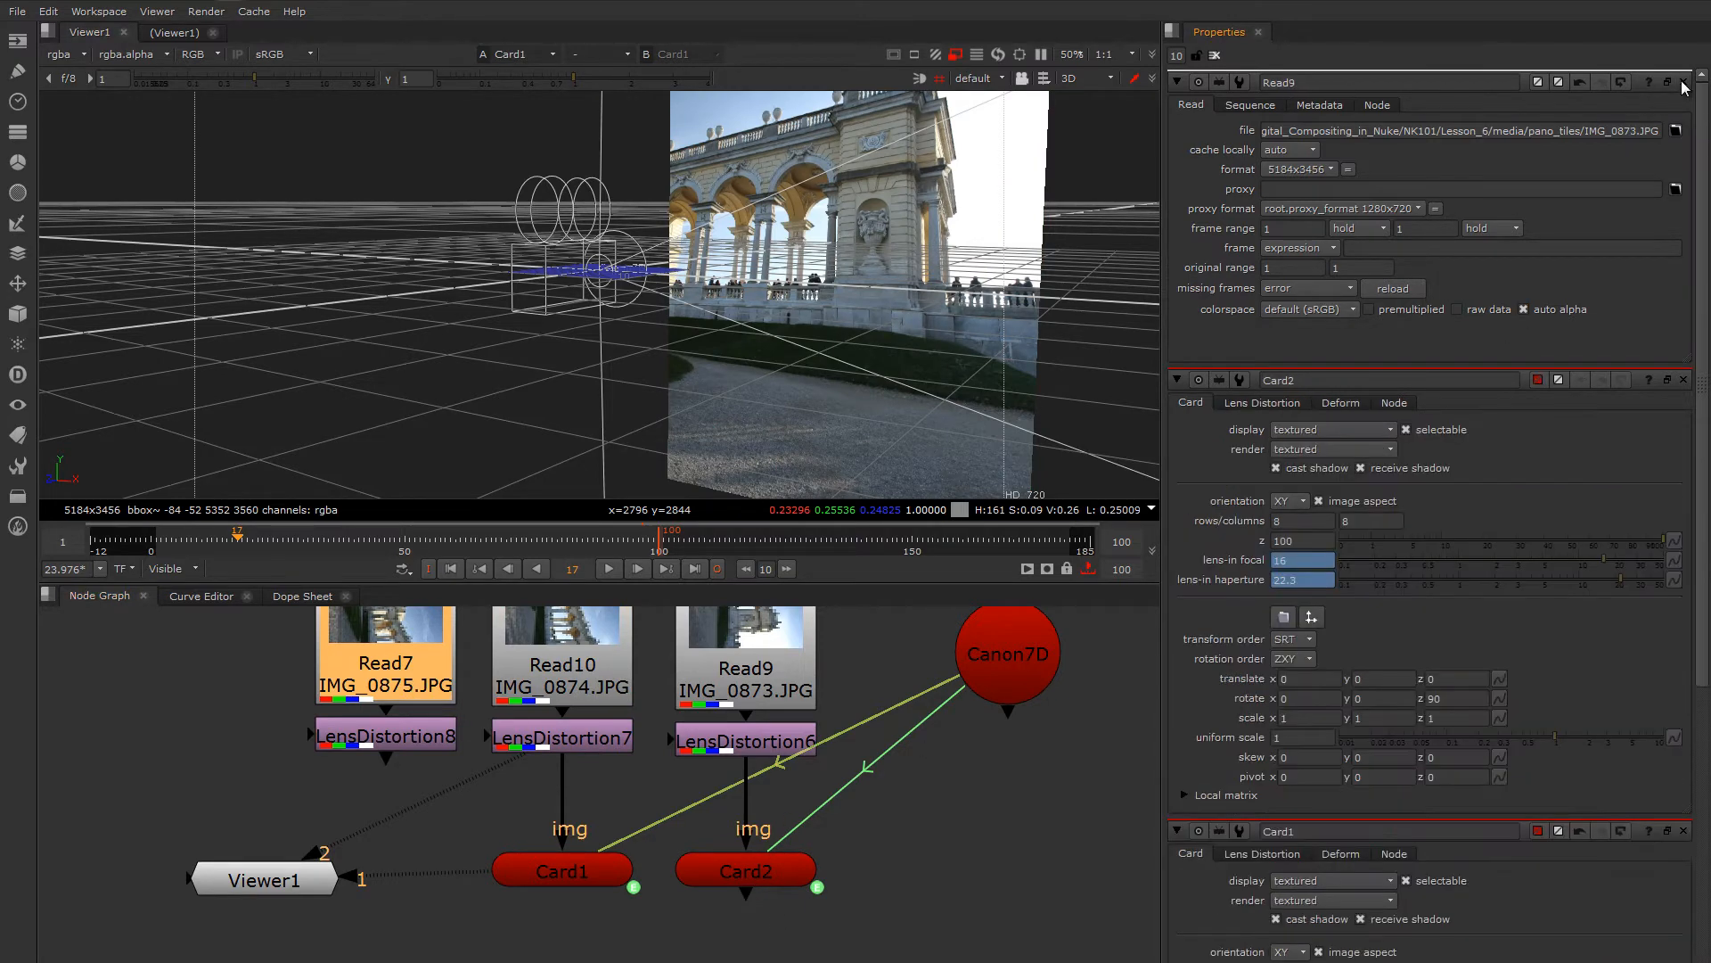
{"action": "left_click", "coordinate": [1684, 82]}
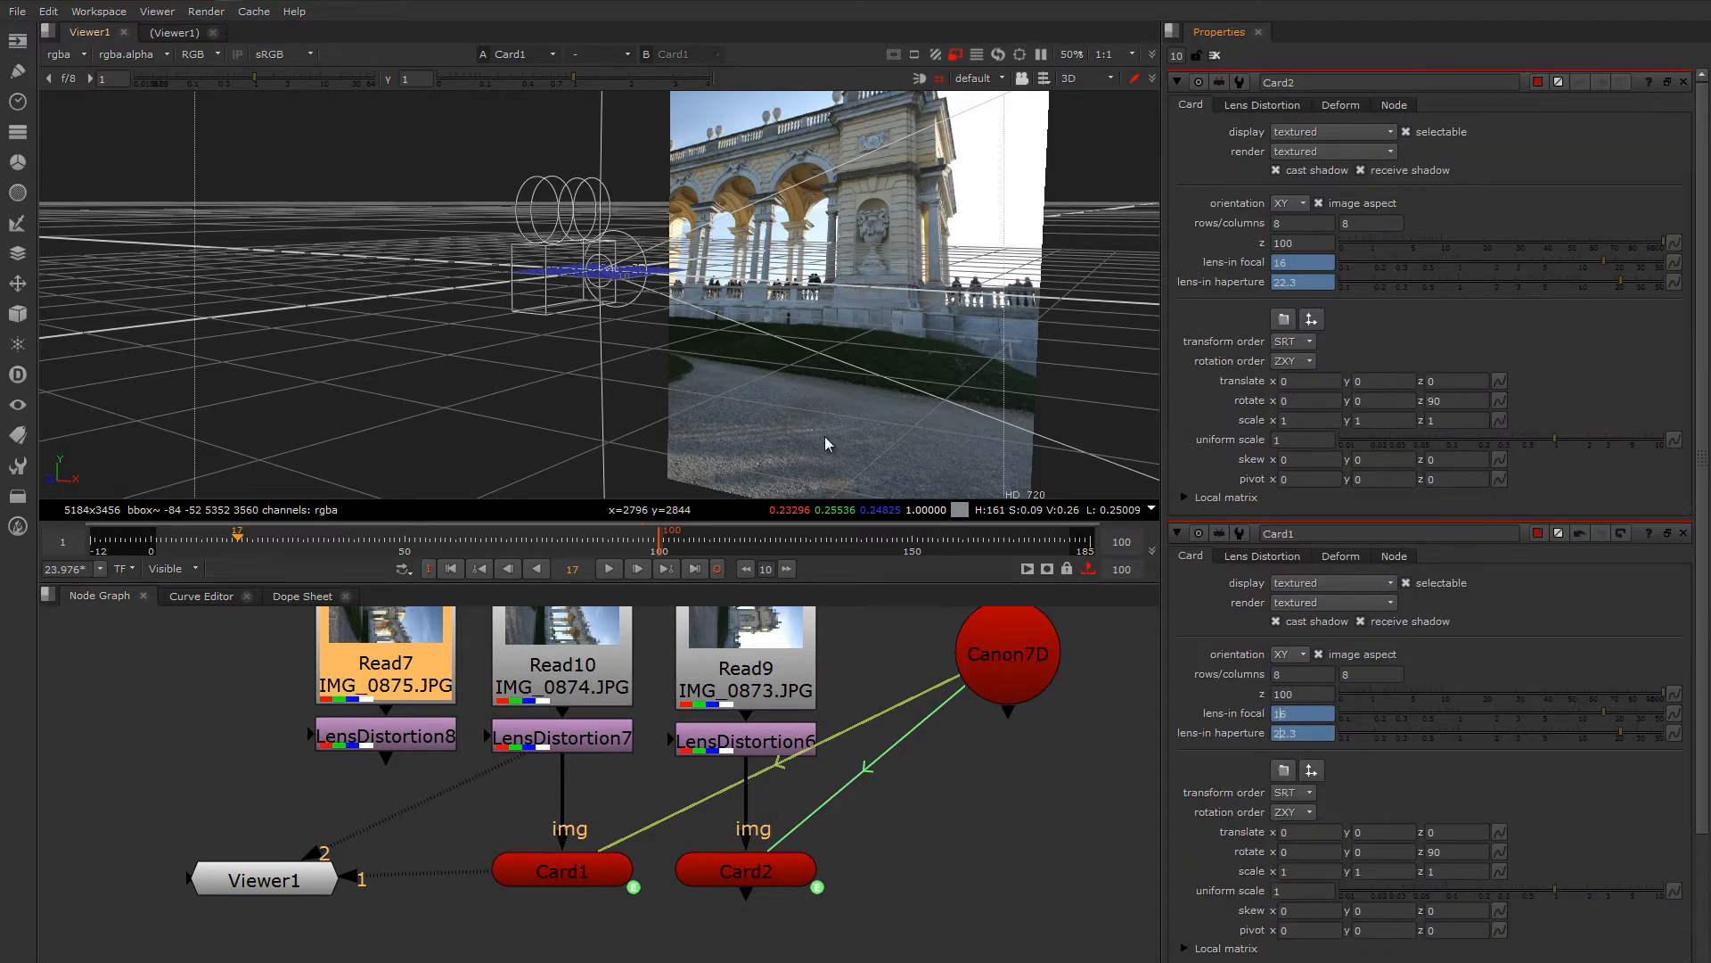
- Clear all open node properties and reopen only those of Card2
{"action": "left_click_drag", "start_coordinate": [826, 436], "coordinate": [753, 403], "text": "ctrl"}
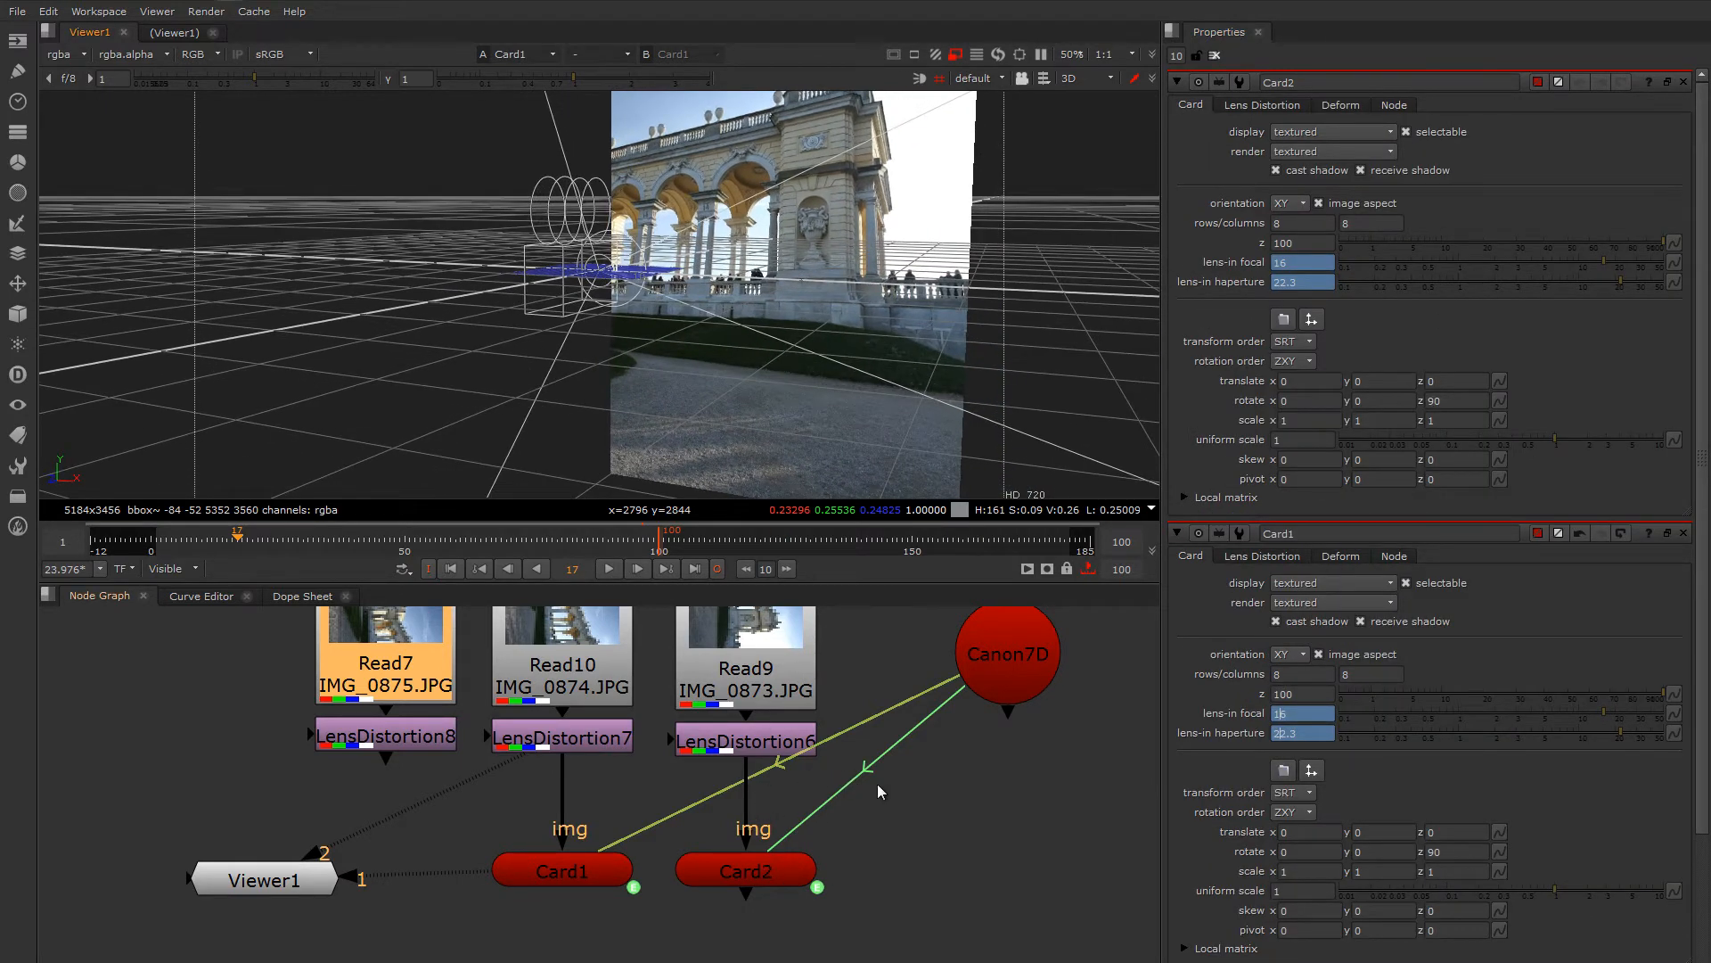
{"action": "middle_click_drag", "start_coordinate": [877, 784], "coordinate": [907, 834]}
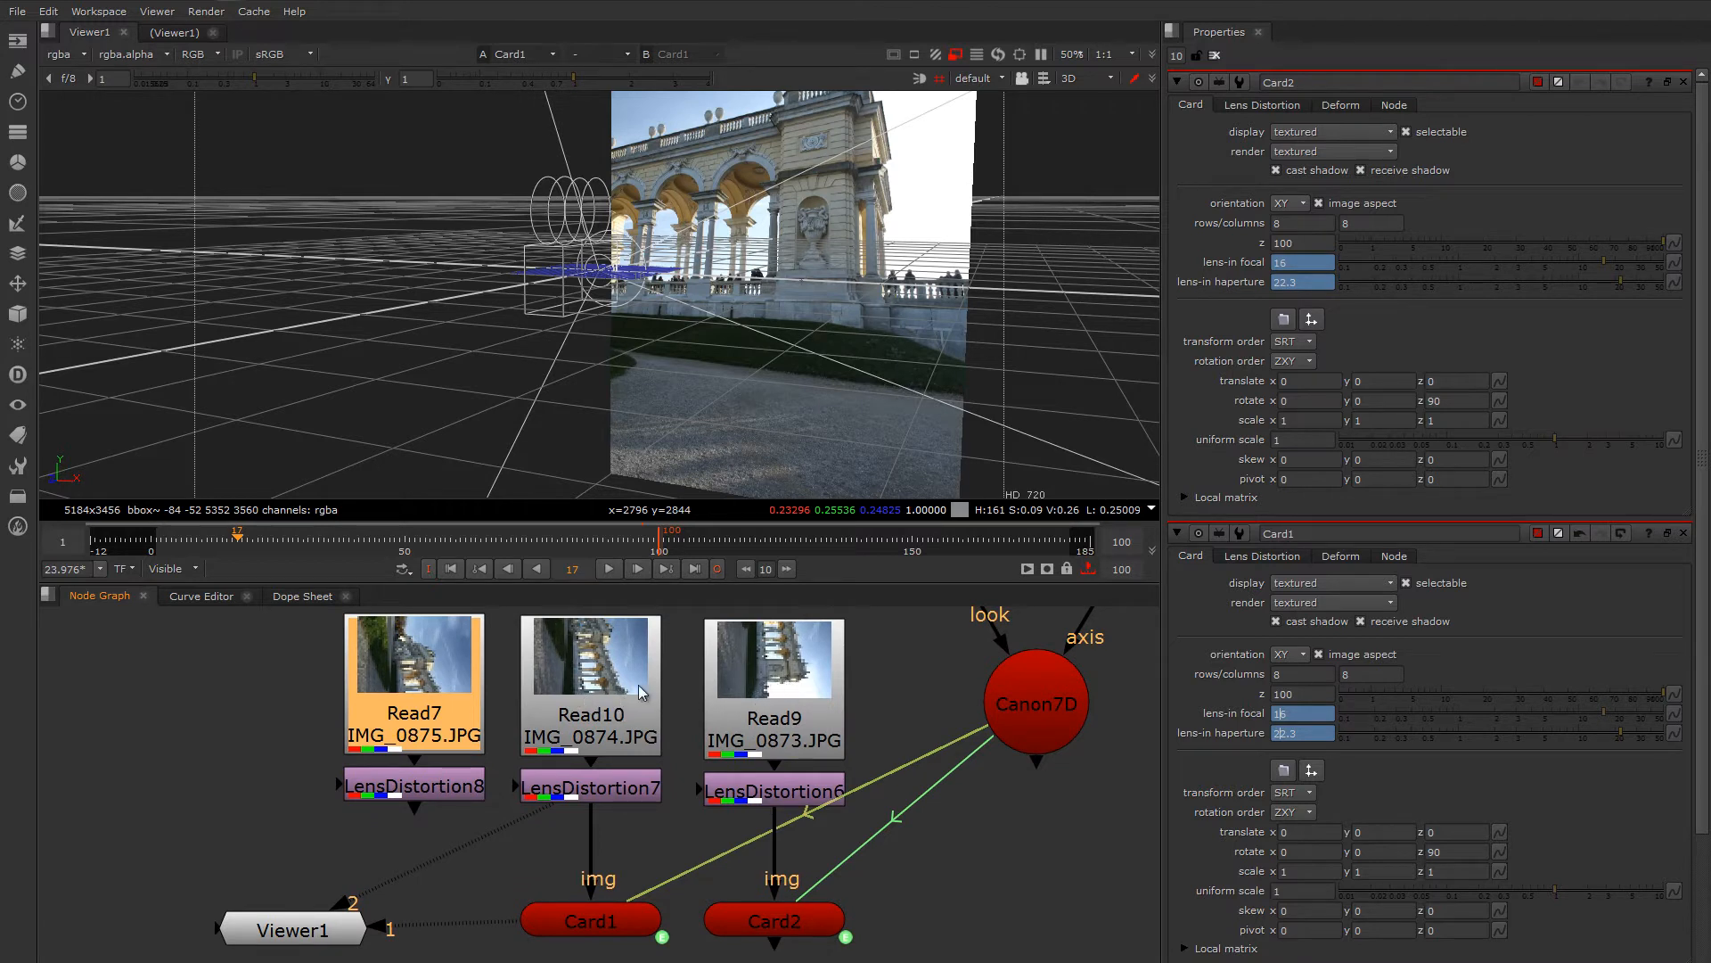
{"action": "left_click", "coordinate": [781, 924]}
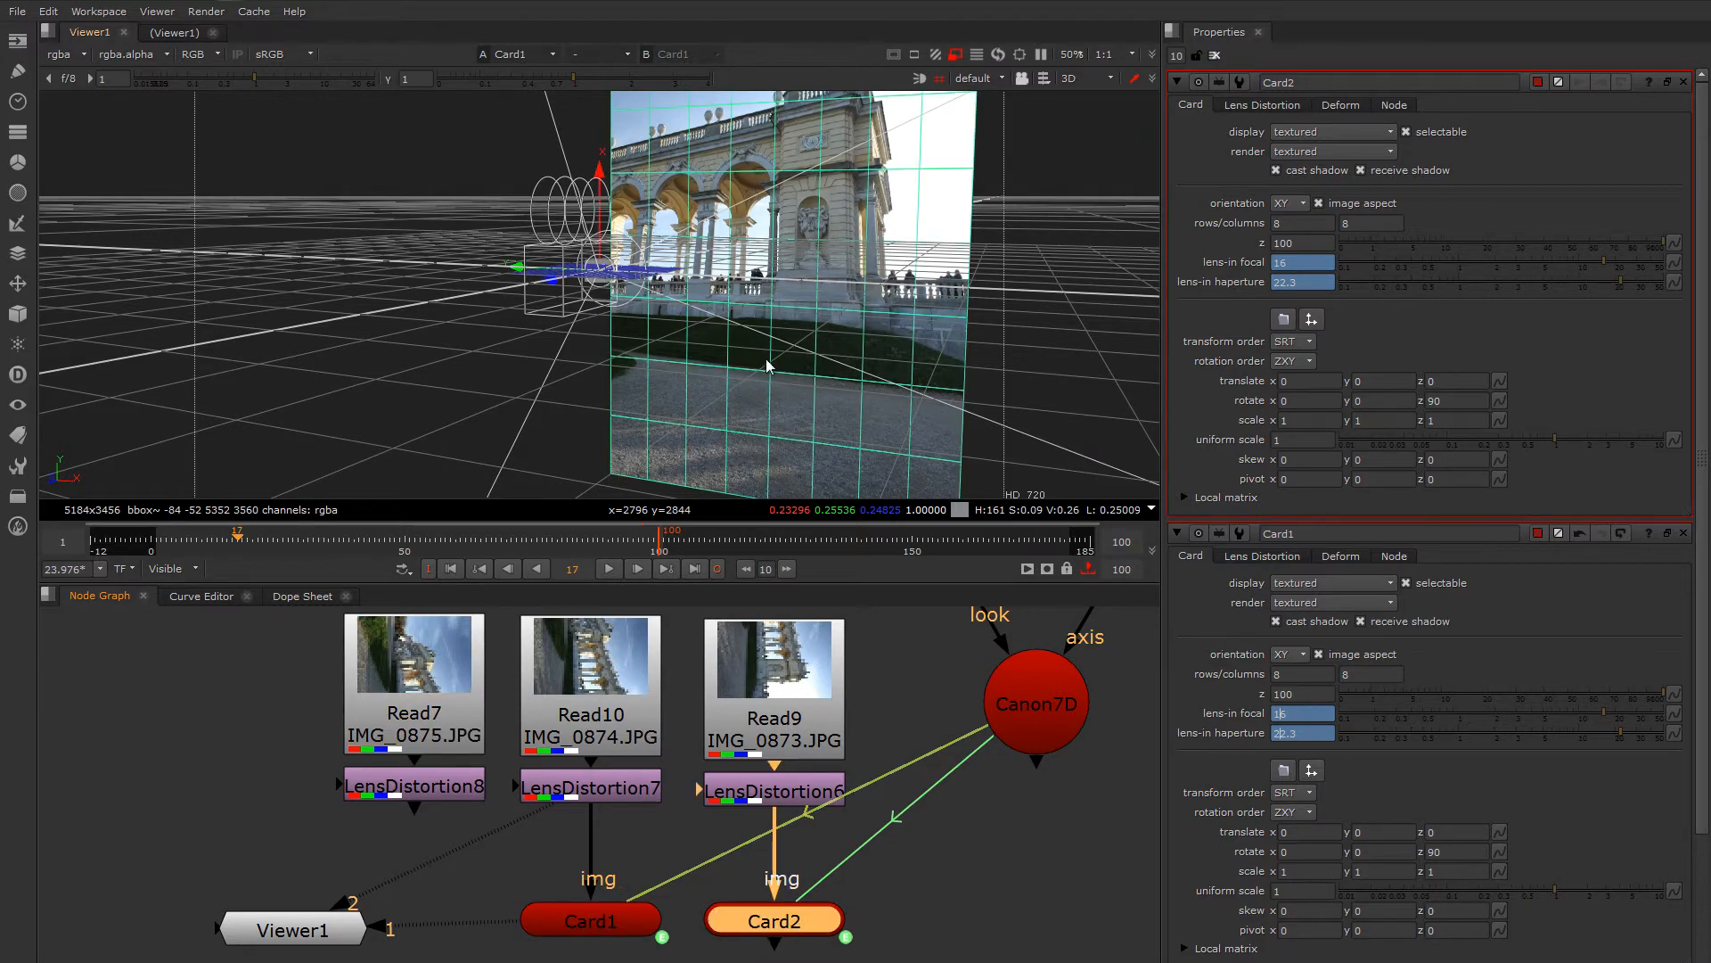
{"action": "left_click_drag", "start_coordinate": [769, 366], "coordinate": [778, 402], "text": "ctrl"}
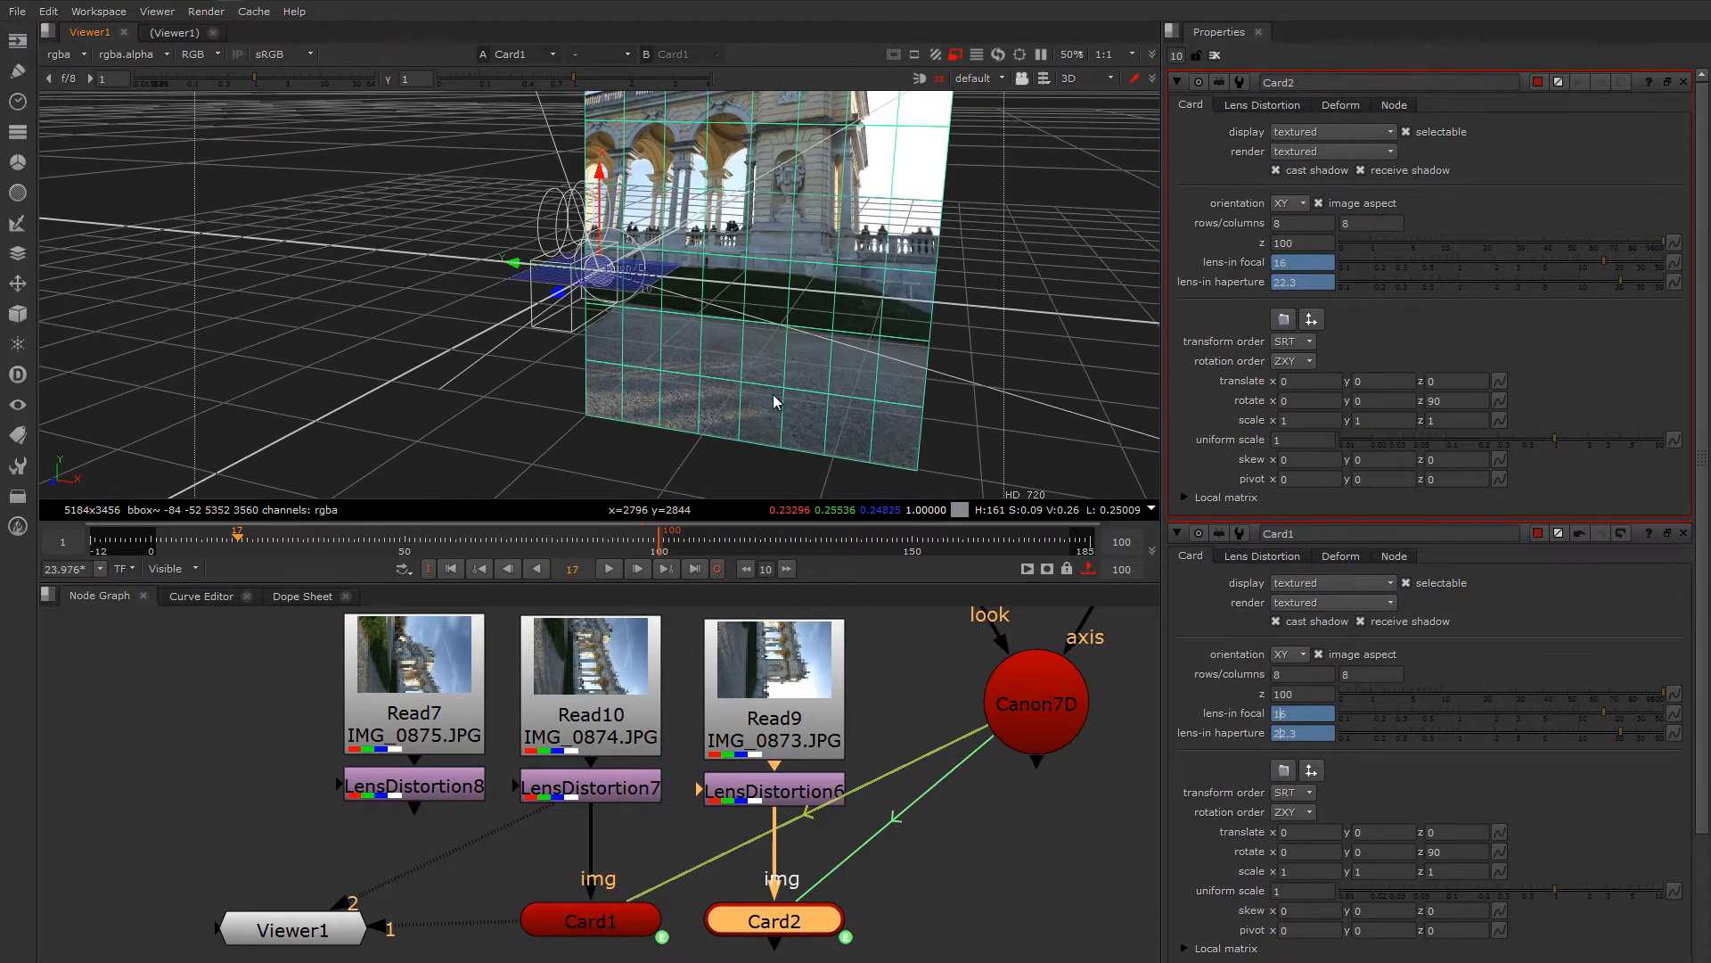
{"action": "left_click", "coordinate": [1216, 57]}
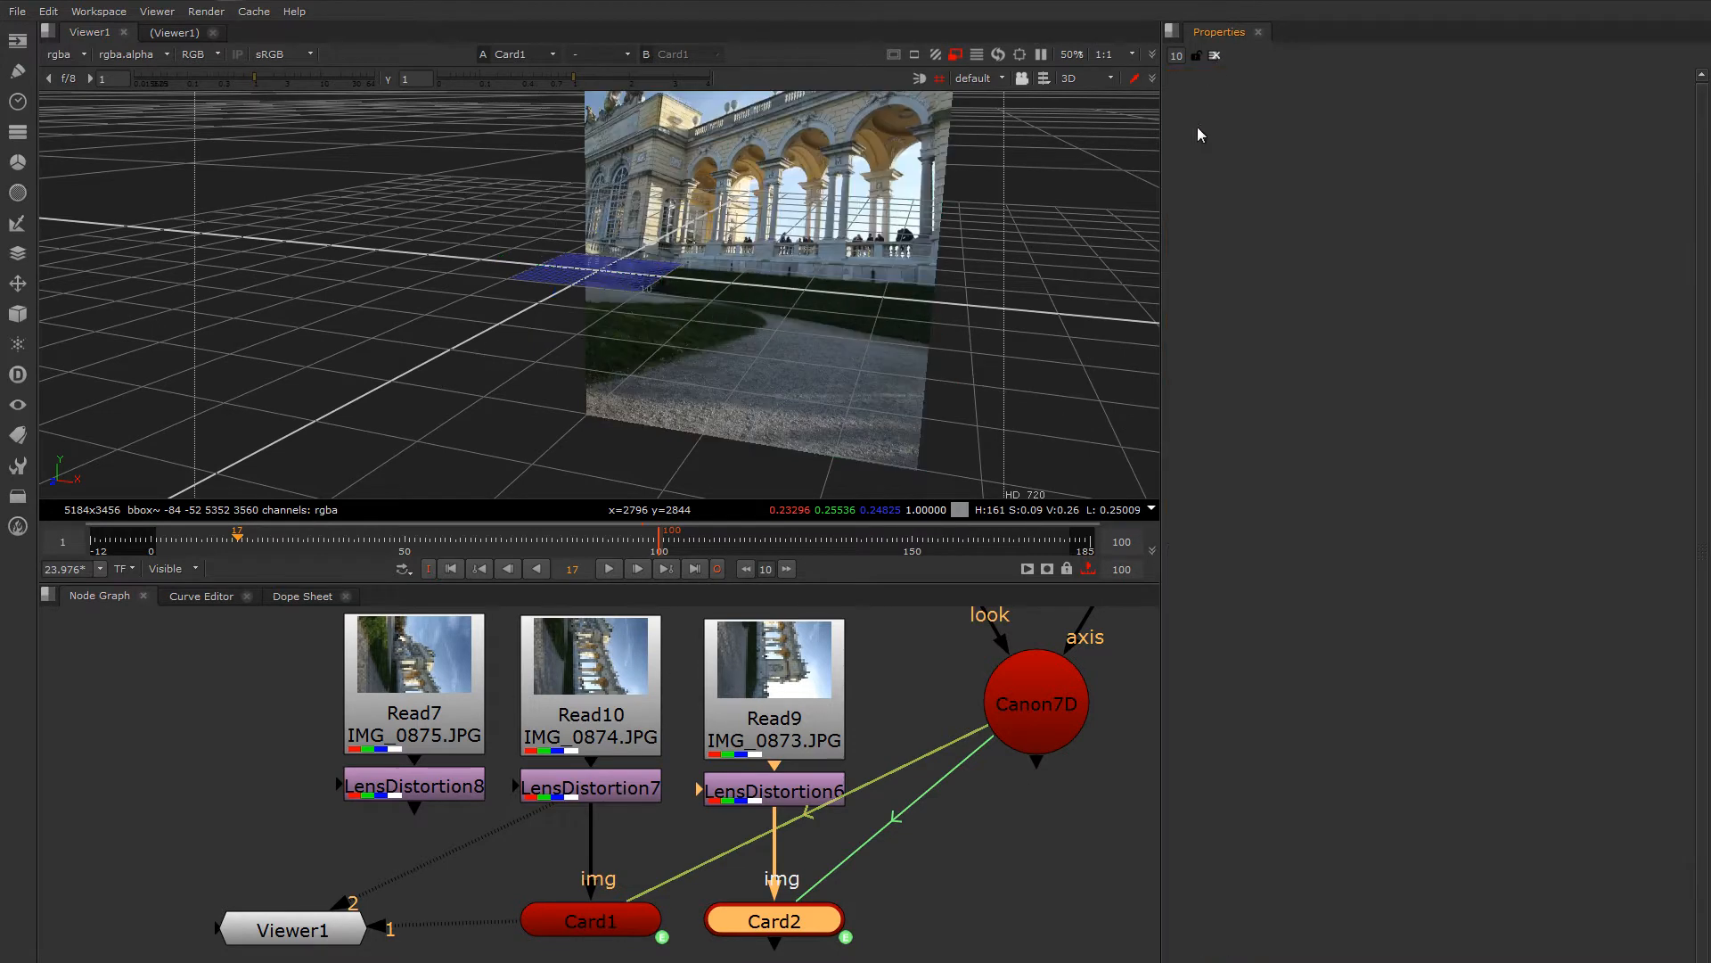
{"action": "double_click", "coordinate": [791, 927]}
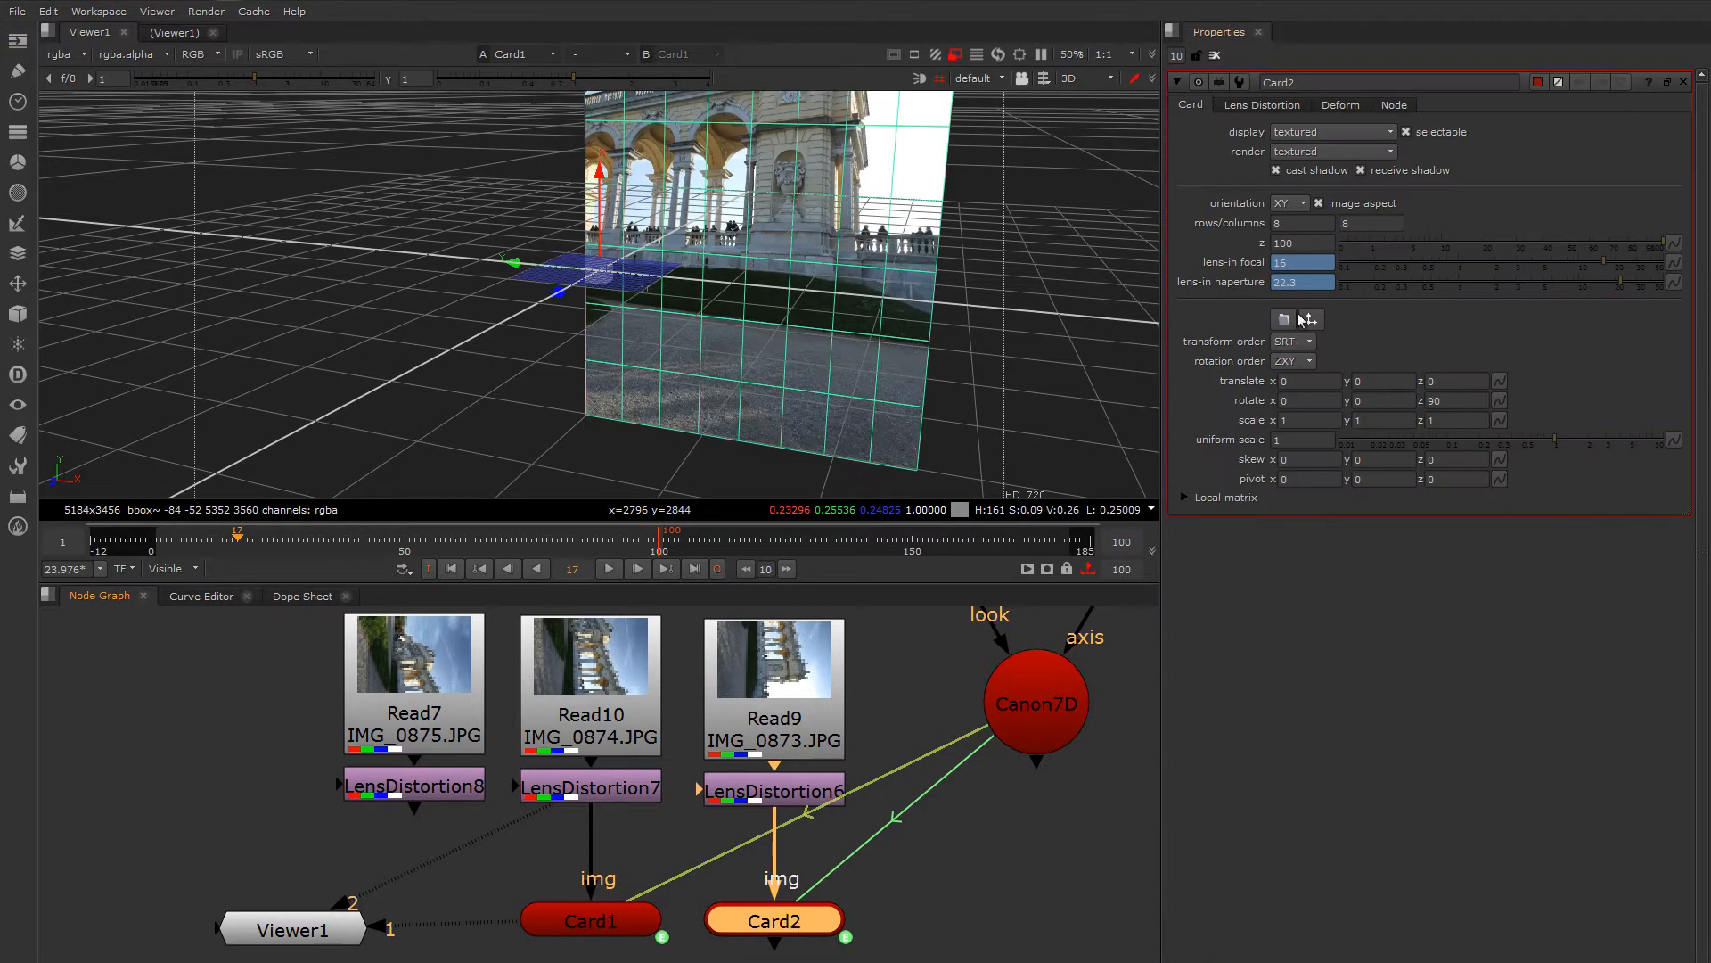
- Set Card2's rotation to x 0.85, y -23.12 and z 93.05, and deselect the card
{"action": "left_click", "coordinate": [1356, 402]}
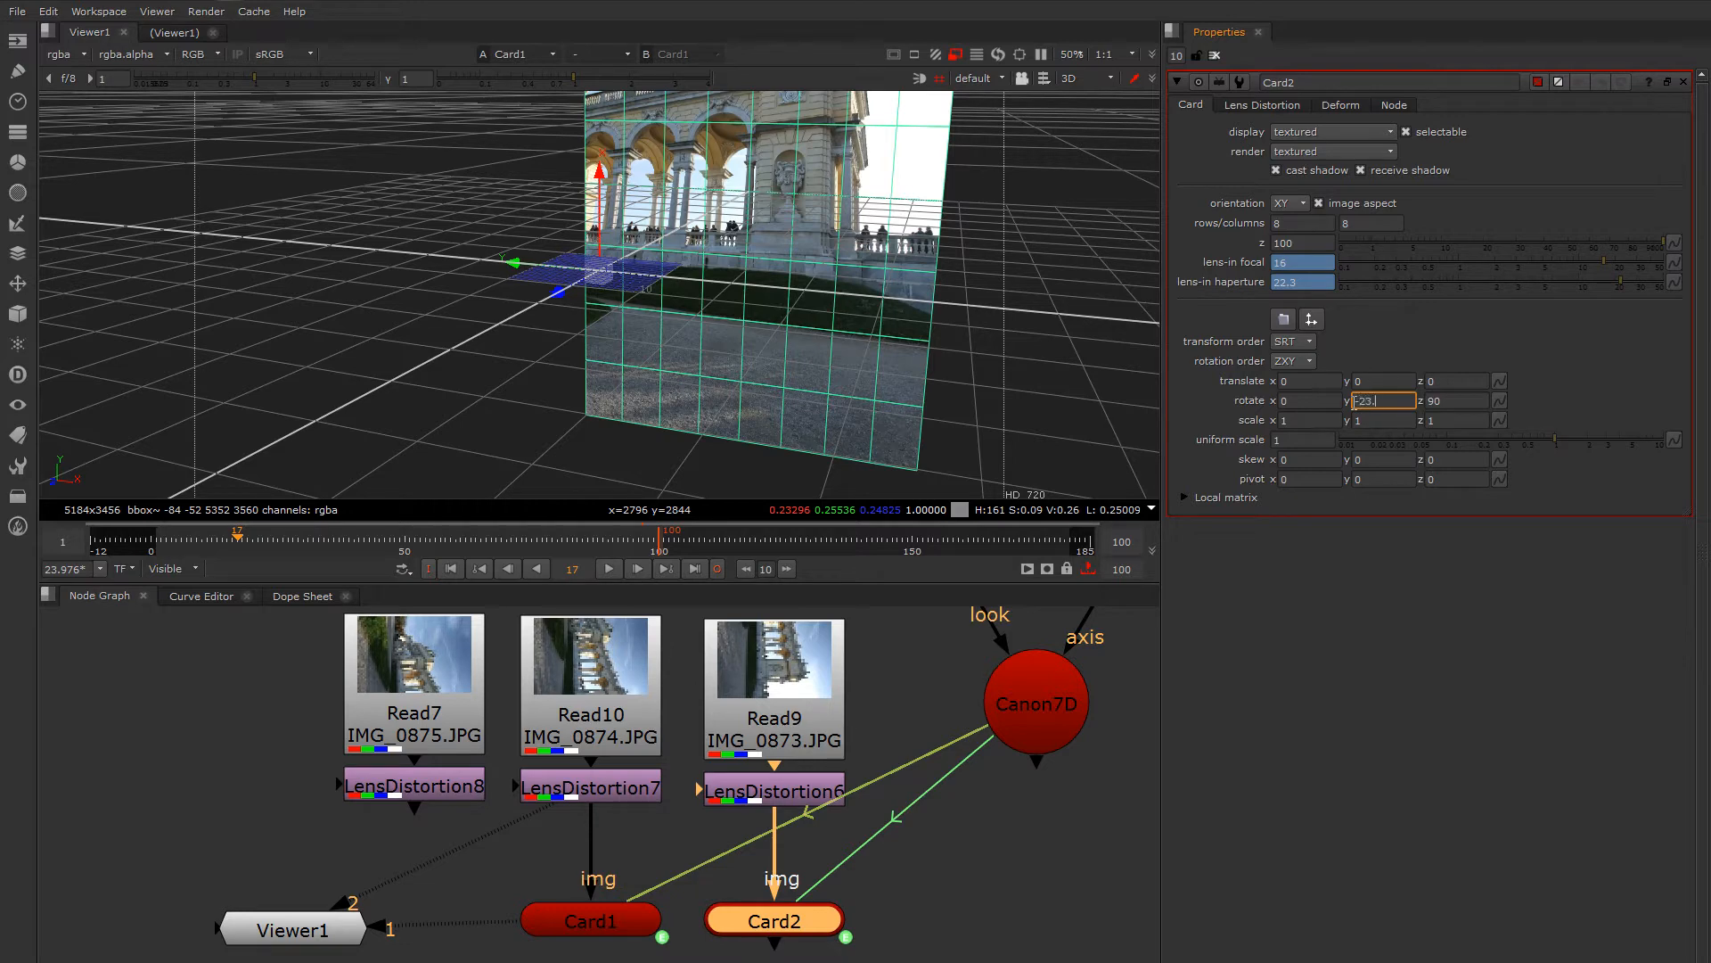
{"action": "type", "text": "-23.12"}
{"action": "key", "text": "Return"}
{"action": "scroll", "coordinate": [827, 383], "scroll_direction": "up", "scroll_amount": 3}
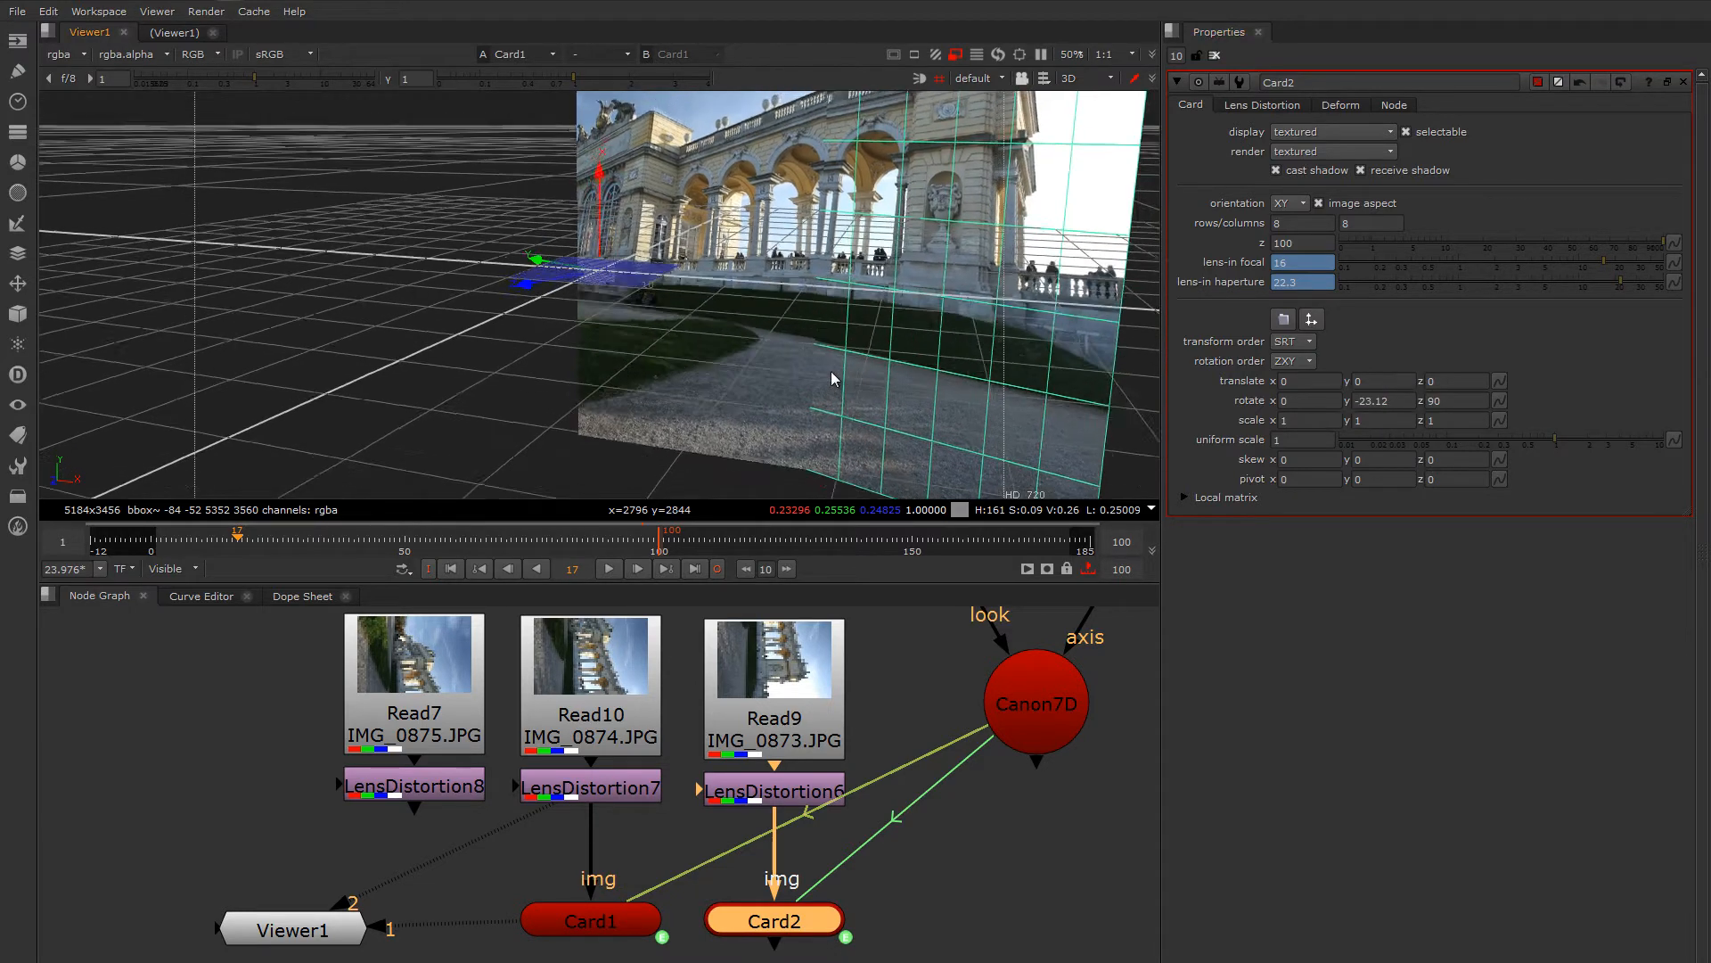
{"action": "left_click", "coordinate": [1317, 400]}
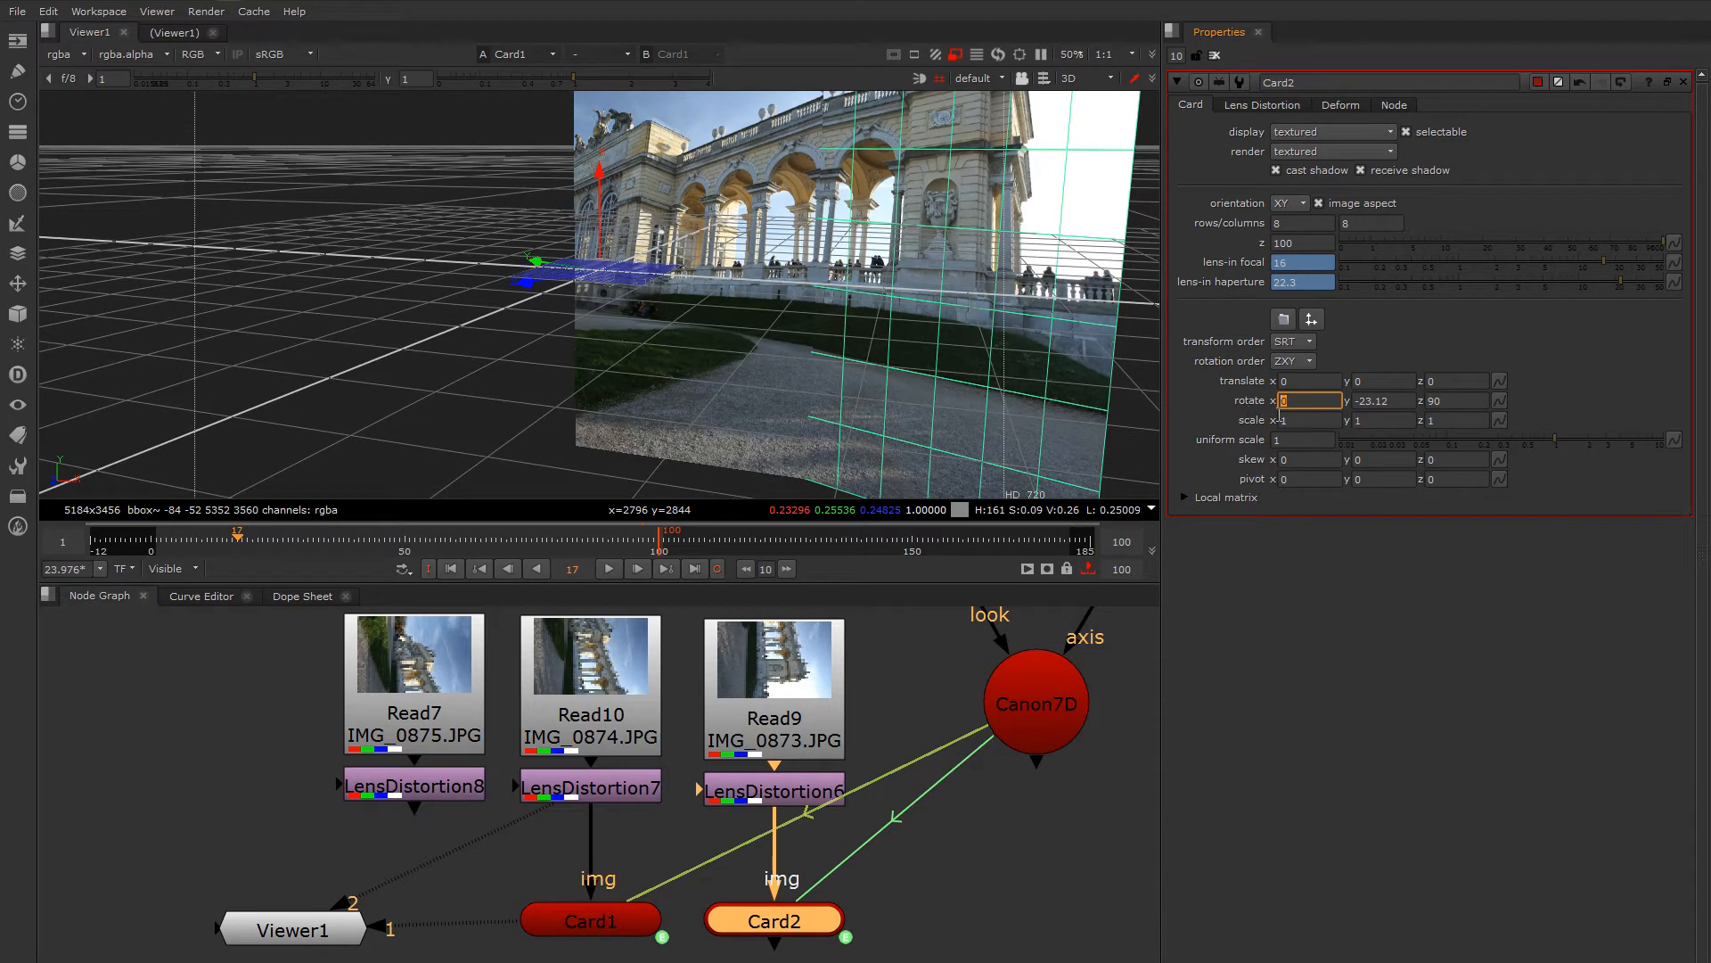
{"action": "type", "text": "0.85"}
{"action": "key", "text": "Return"}
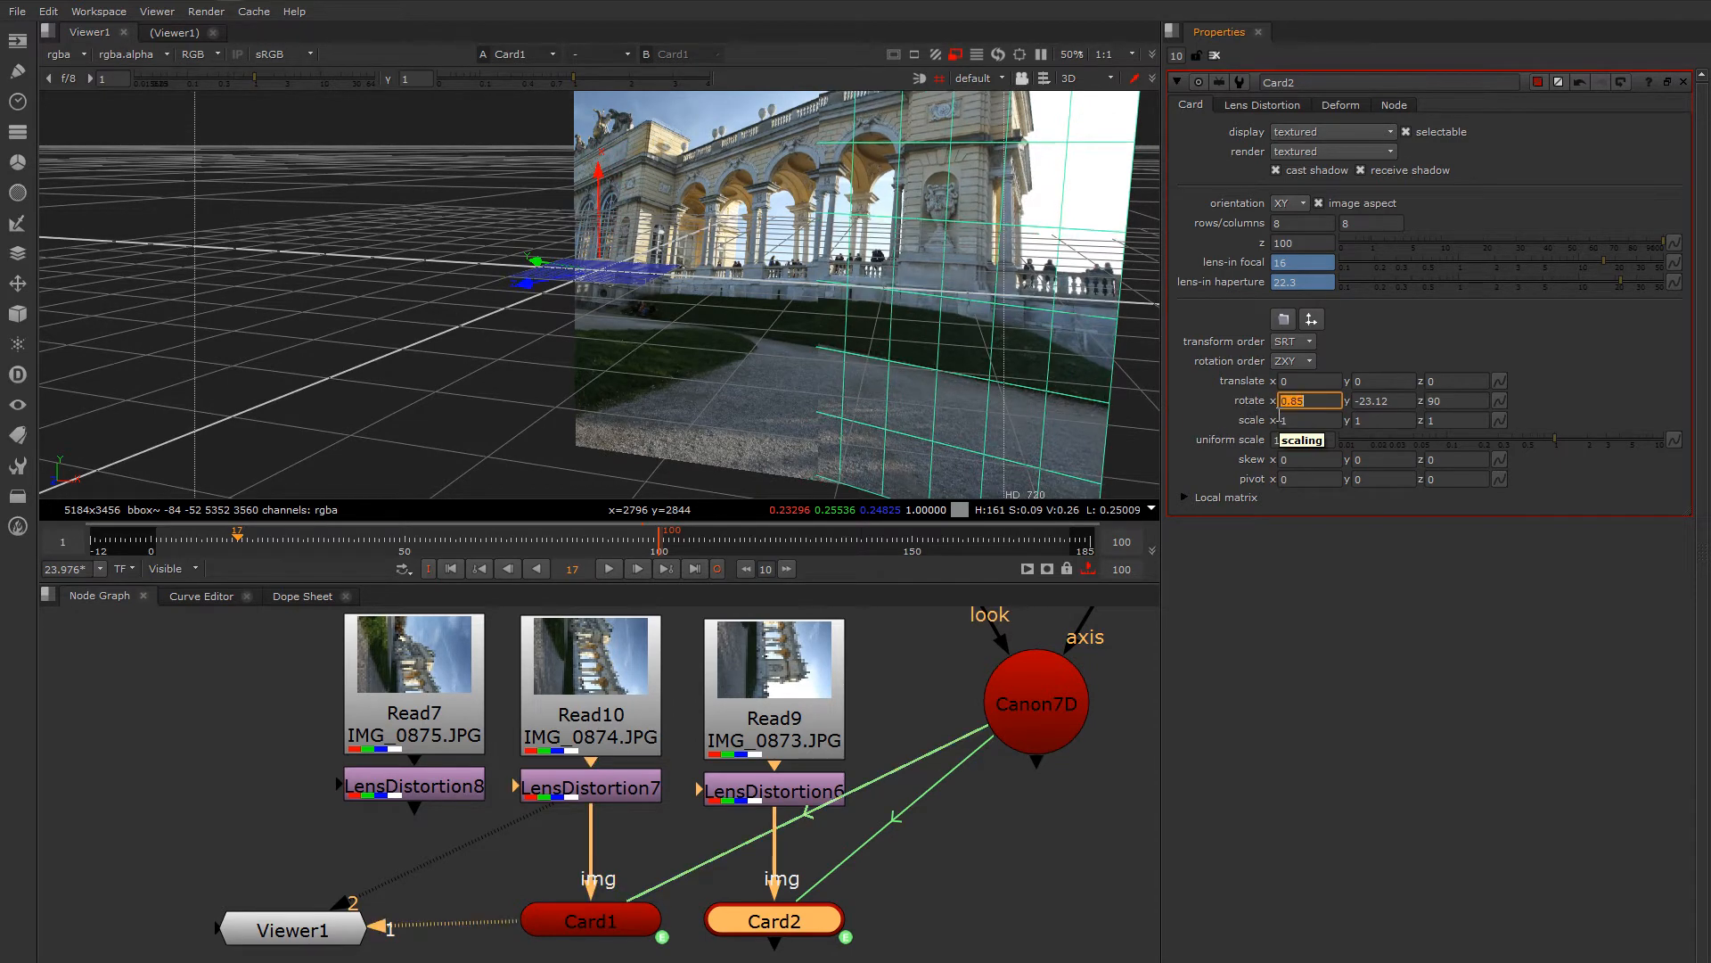
{"action": "left_click", "coordinate": [1437, 403]}
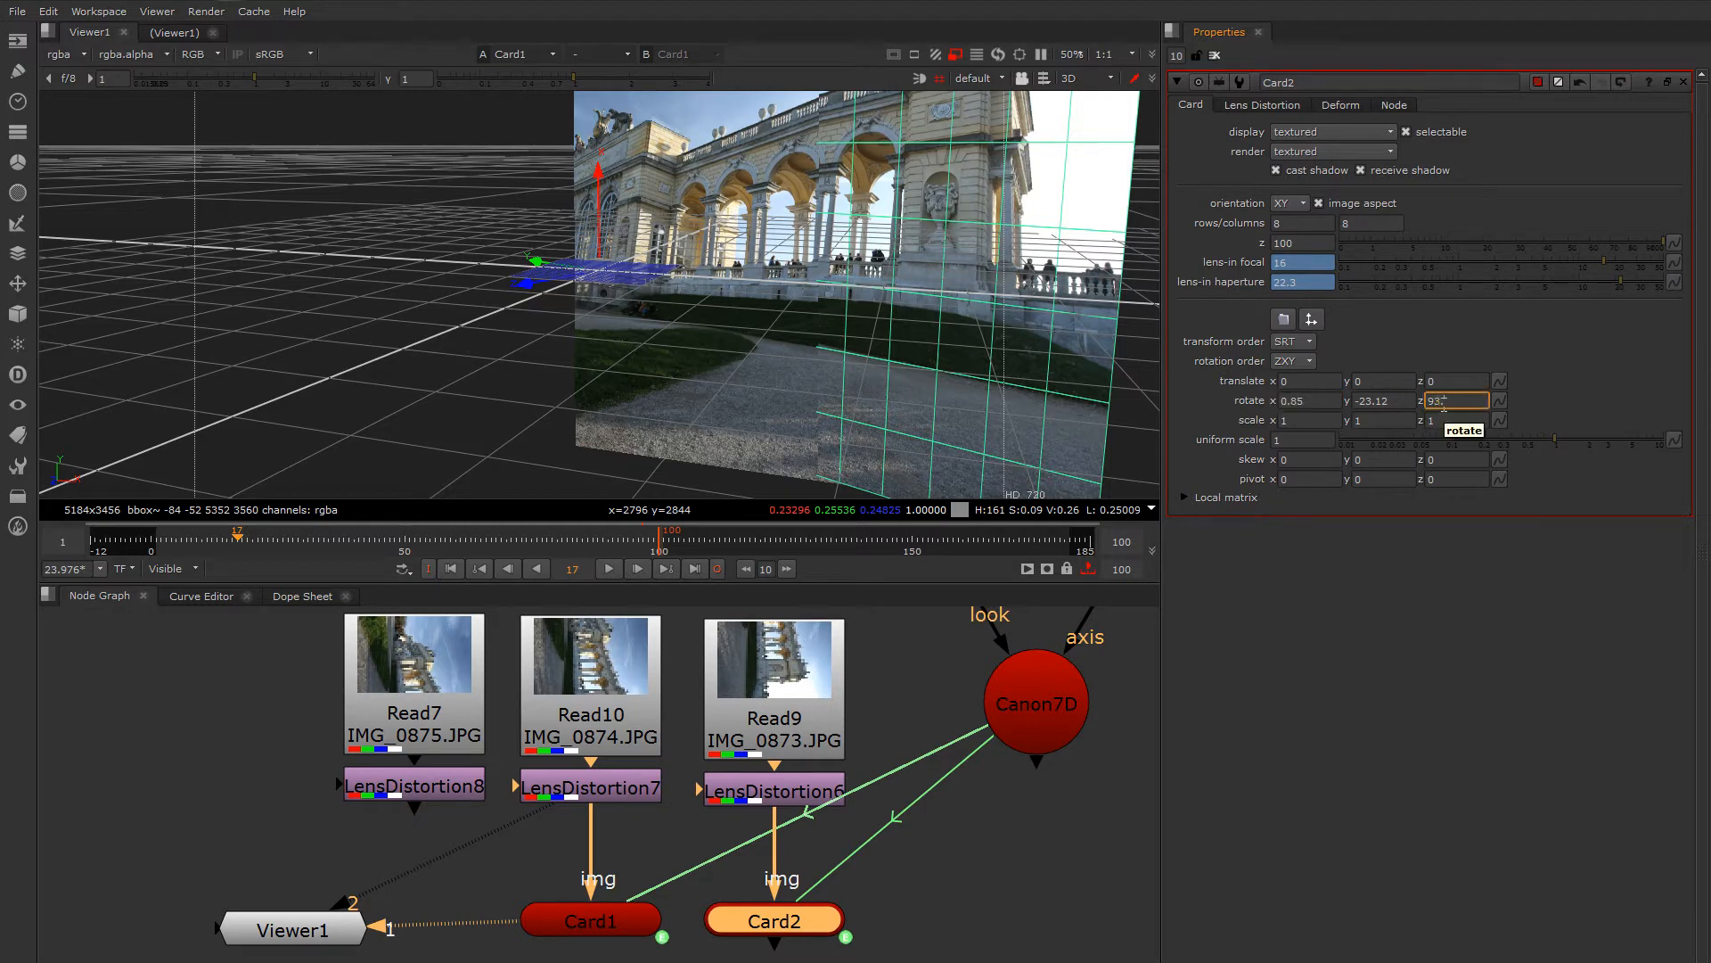
{"action": "type", "text": "93.05"}
{"action": "key", "text": "Return"}
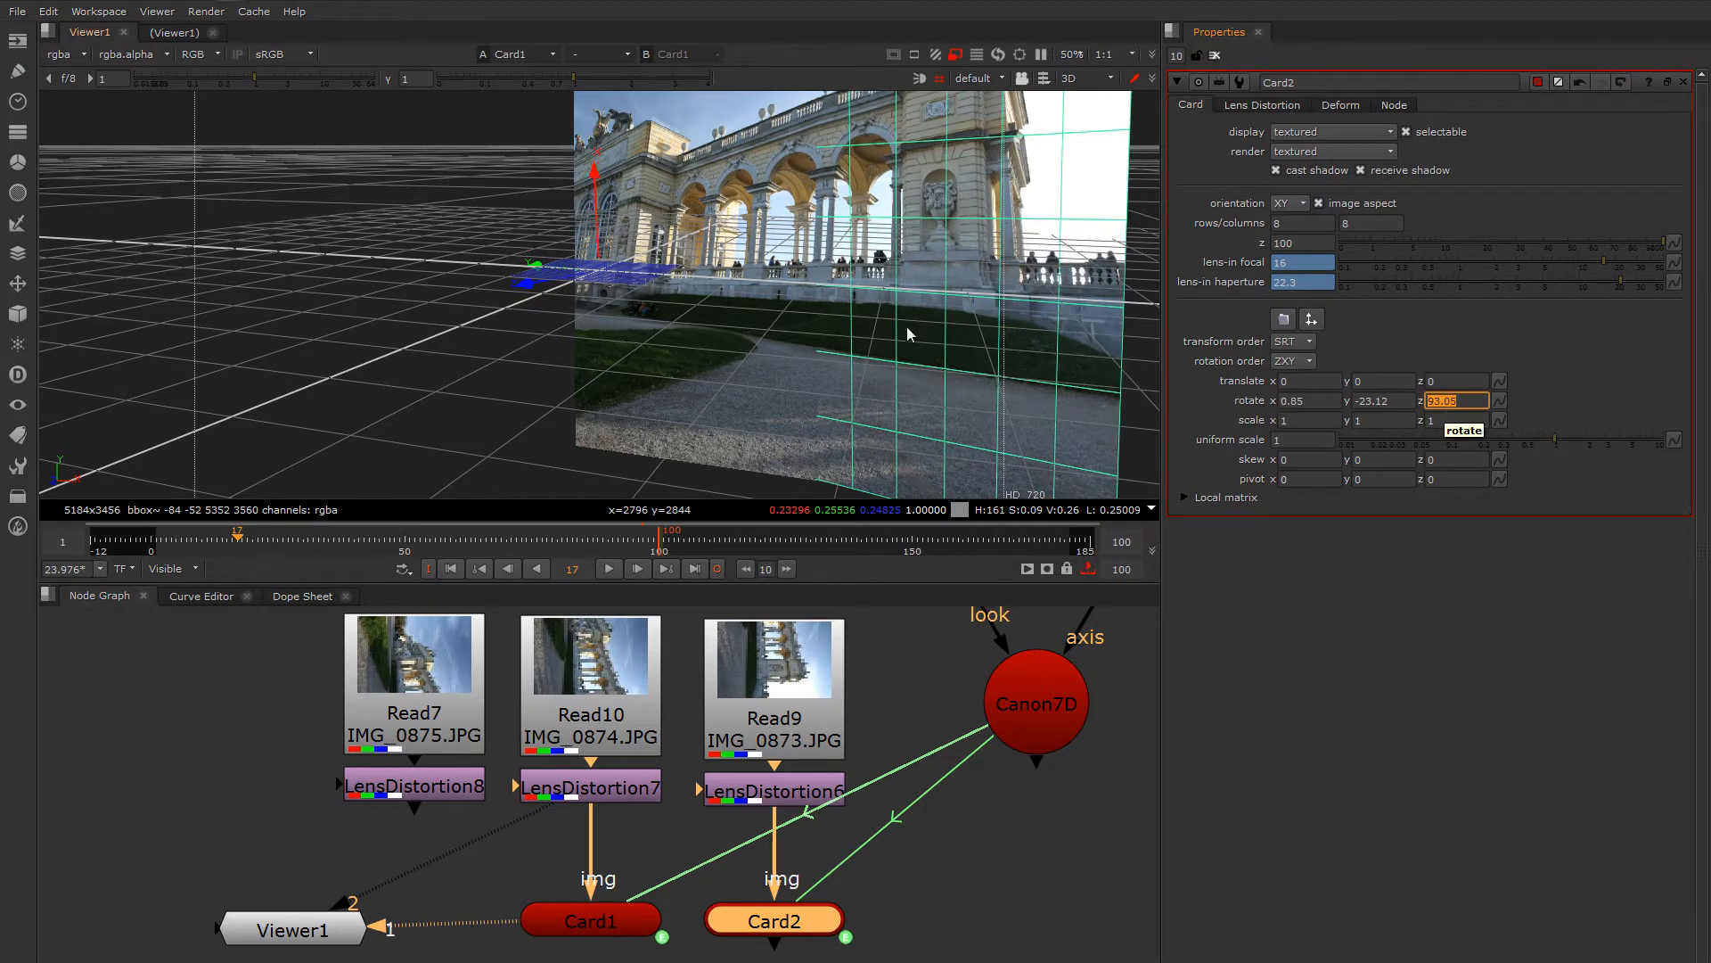
{"action": "mouse_move", "coordinate": [750, 315]}
{"action": "left_mouse_down", "text": "ctrl"}
{"action": "mouse_move", "coordinate": [778, 294]}
{"action": "mouse_move", "coordinate": [750, 306]}
{"action": "left_mouse_up", "text": "ctrl"}
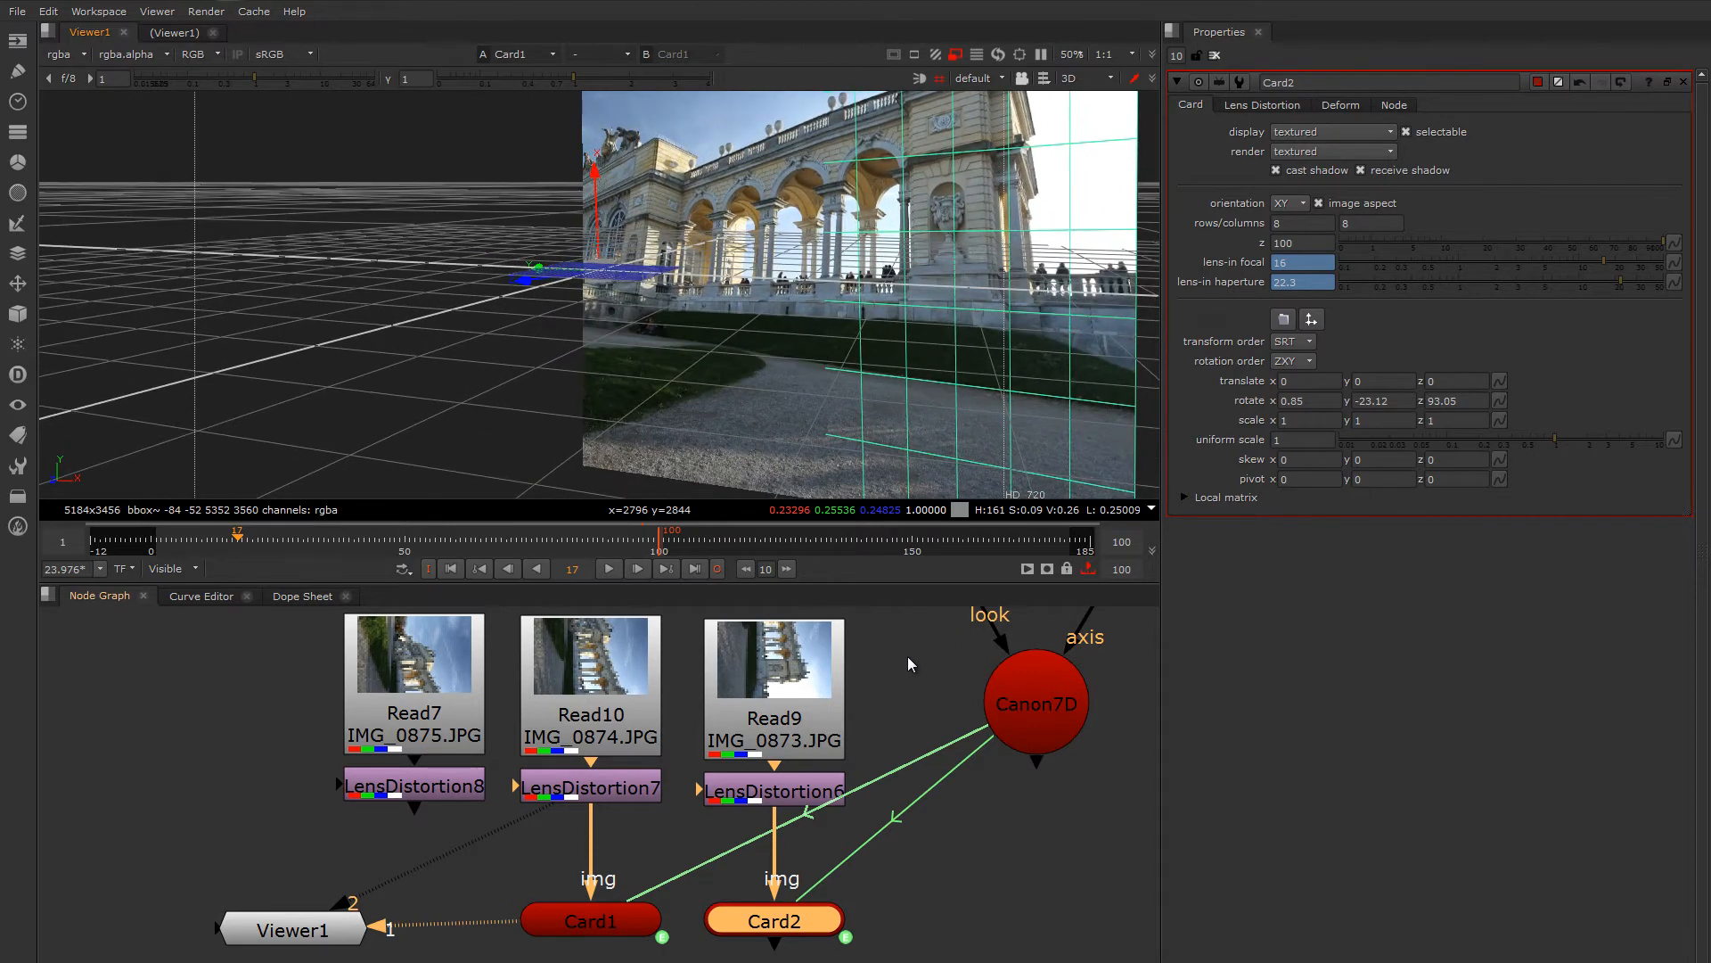
{"action": "left_click", "coordinate": [907, 656]}
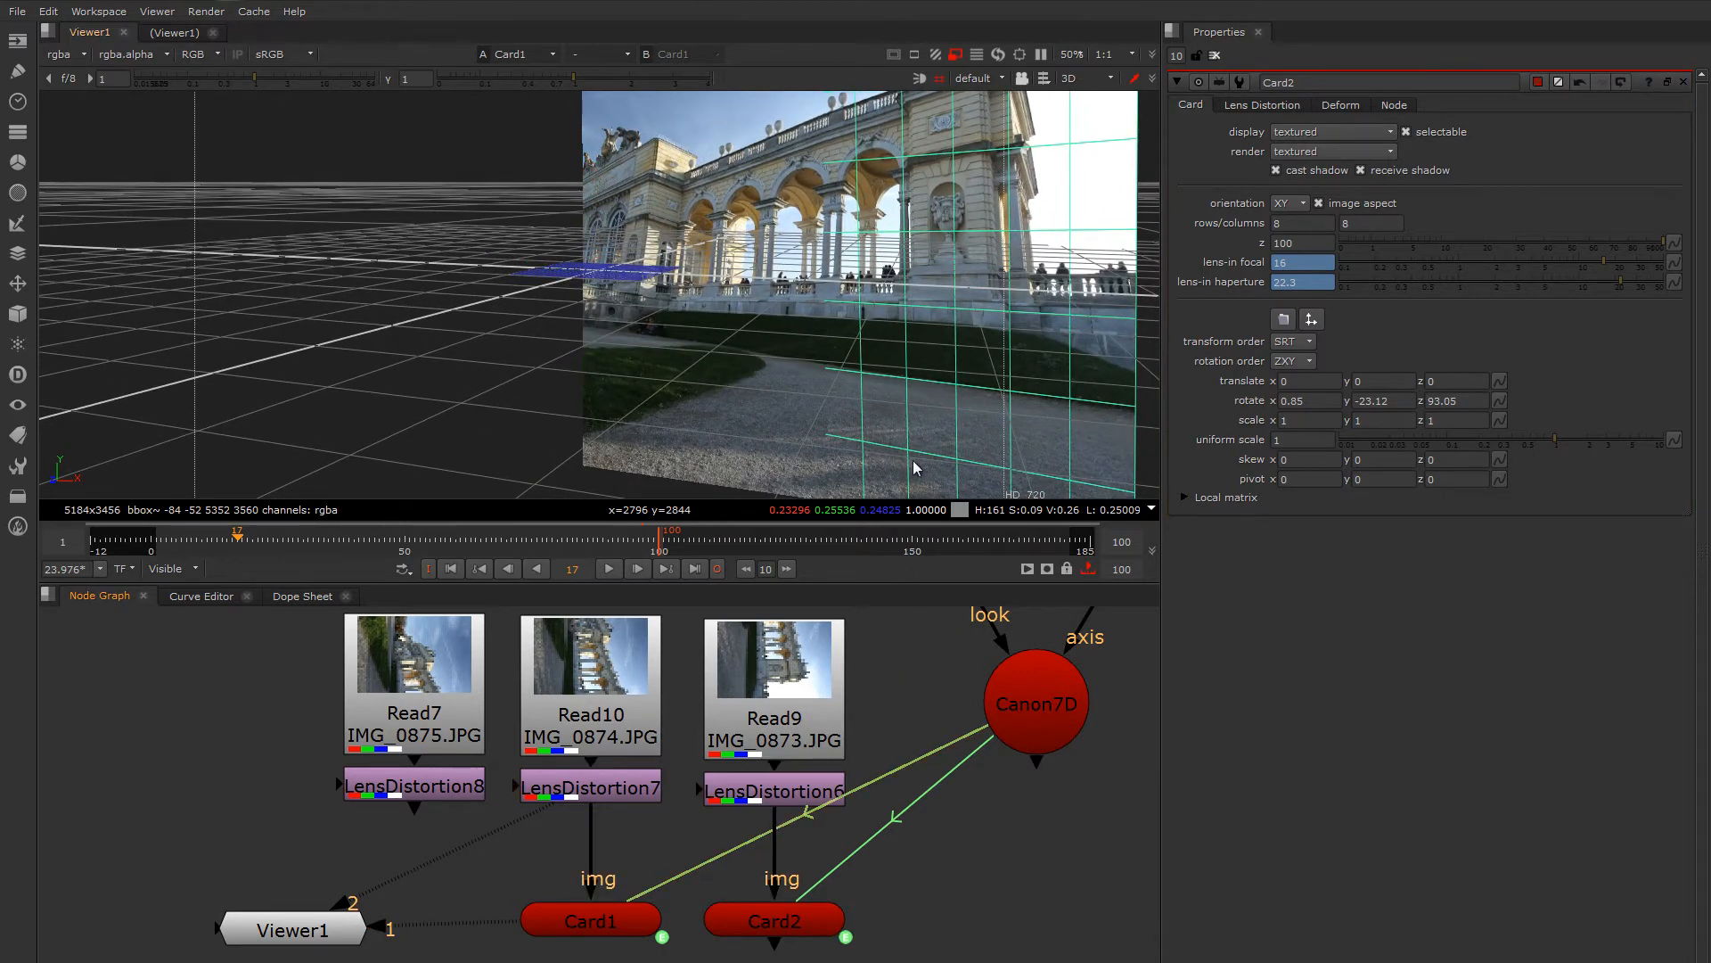
- Try adjusting Card2's y rotation by eye and undo the change
{"action": "left_click", "coordinate": [1297, 402]}
{"action": "left_click", "coordinate": [1372, 402]}
{"action": "left_click_drag", "start_coordinate": [1375, 402], "coordinate": [1343, 437]}
{"action": "key", "text": "ctrl+z"}
{"action": "left_click_drag", "start_coordinate": [960, 462], "coordinate": [836, 451], "text": "ctrl"}
- Move the Viewer1 node away from the cards to free the space beneath LensDistortion8
{"action": "middle_click_drag", "start_coordinate": [573, 869], "coordinate": [668, 809]}
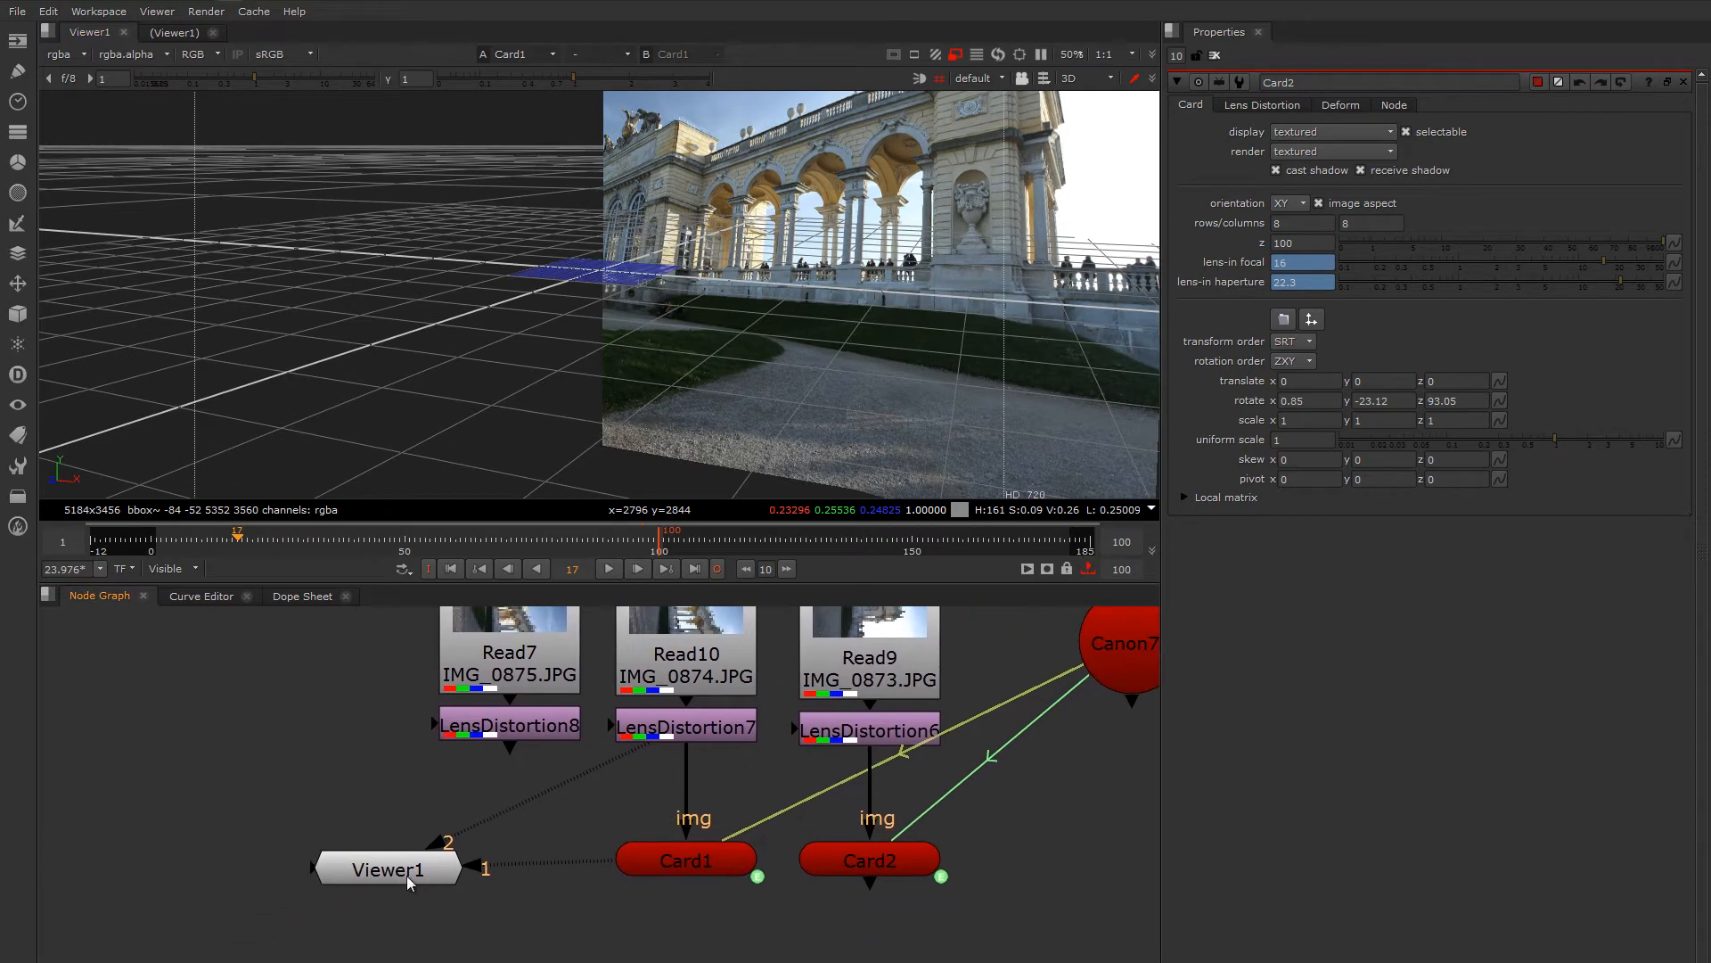
{"action": "left_click_drag", "start_coordinate": [410, 873], "coordinate": [313, 899]}
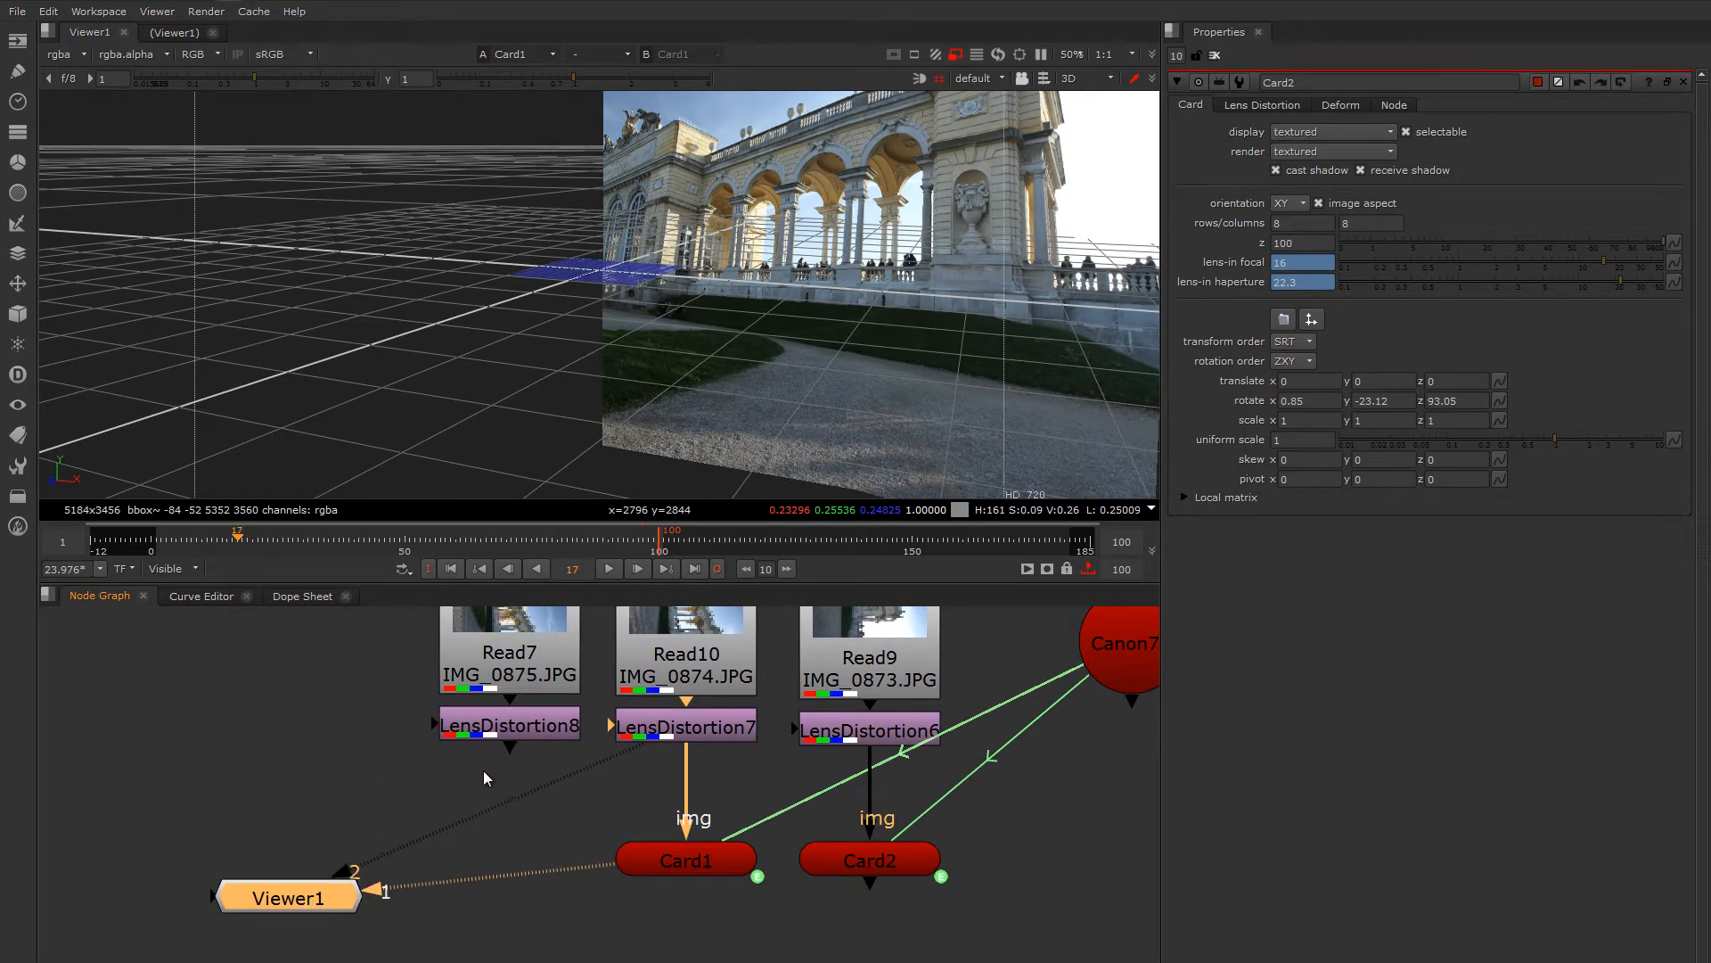
{"action": "middle_click_drag", "start_coordinate": [507, 708], "coordinate": [443, 764]}
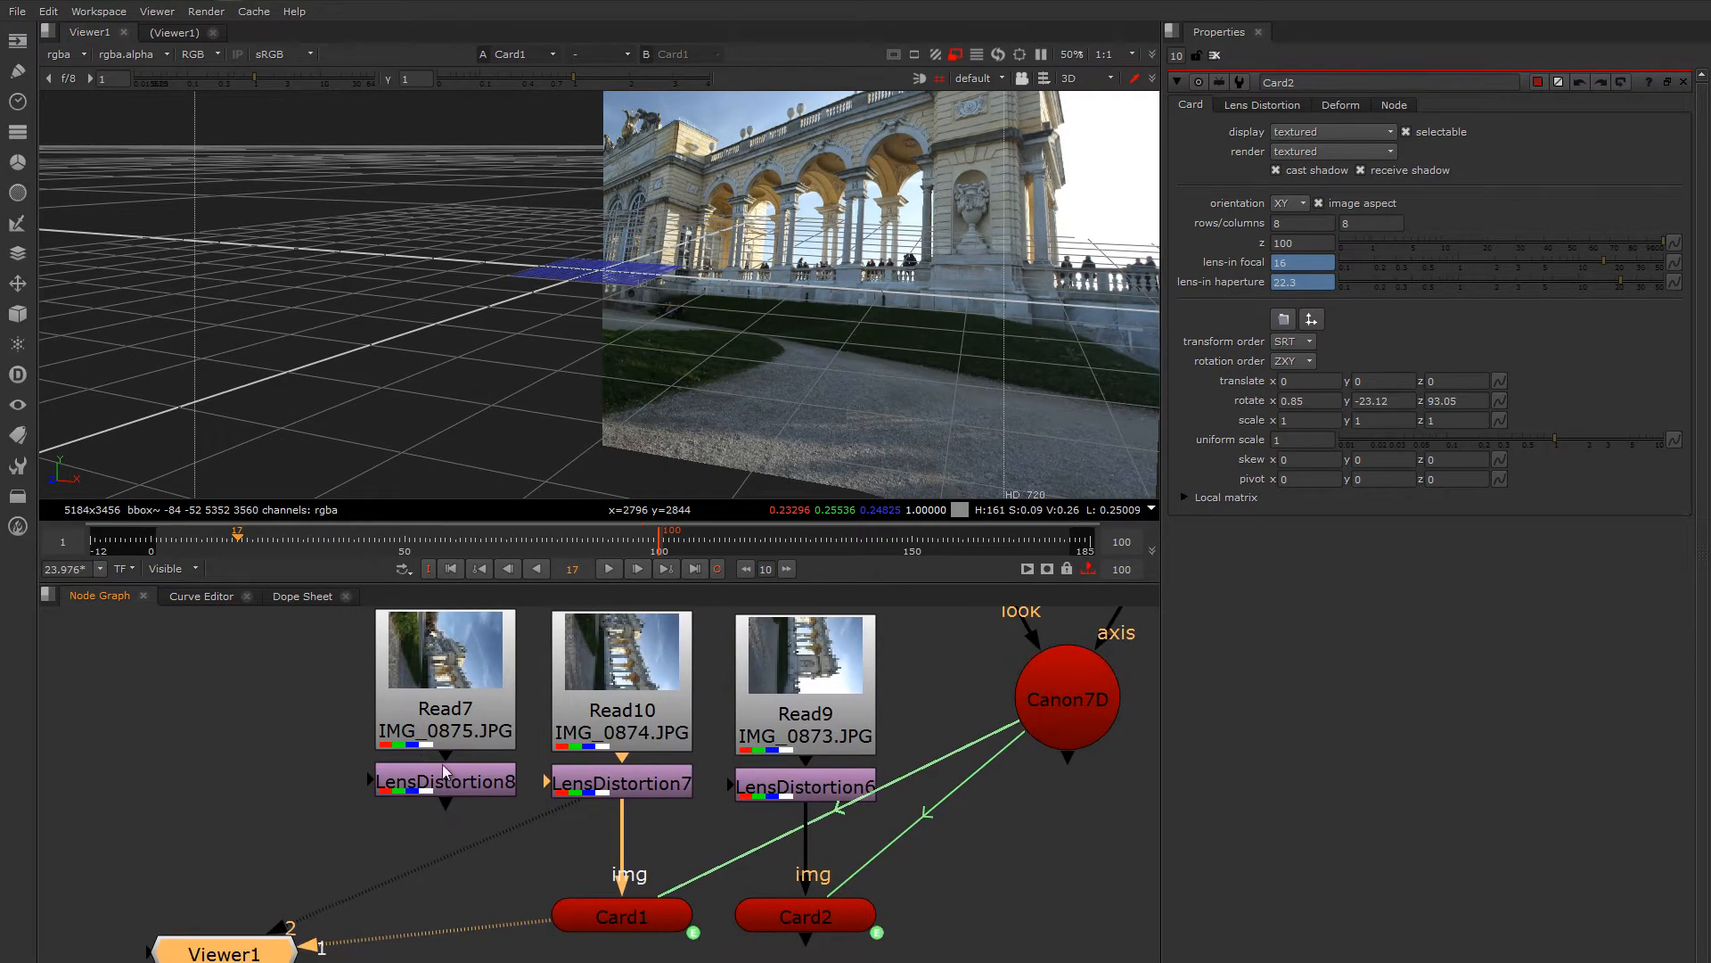
- Duplicate Card1 beneath LensDistortion8, connect the copy's img input to it, align the node, and open its properties
{"action": "left_click", "coordinate": [630, 915]}
{"action": "key", "text": "ctrl+c"}
{"action": "left_click", "coordinate": [440, 908]}
{"action": "key", "text": "ctrl+v"}
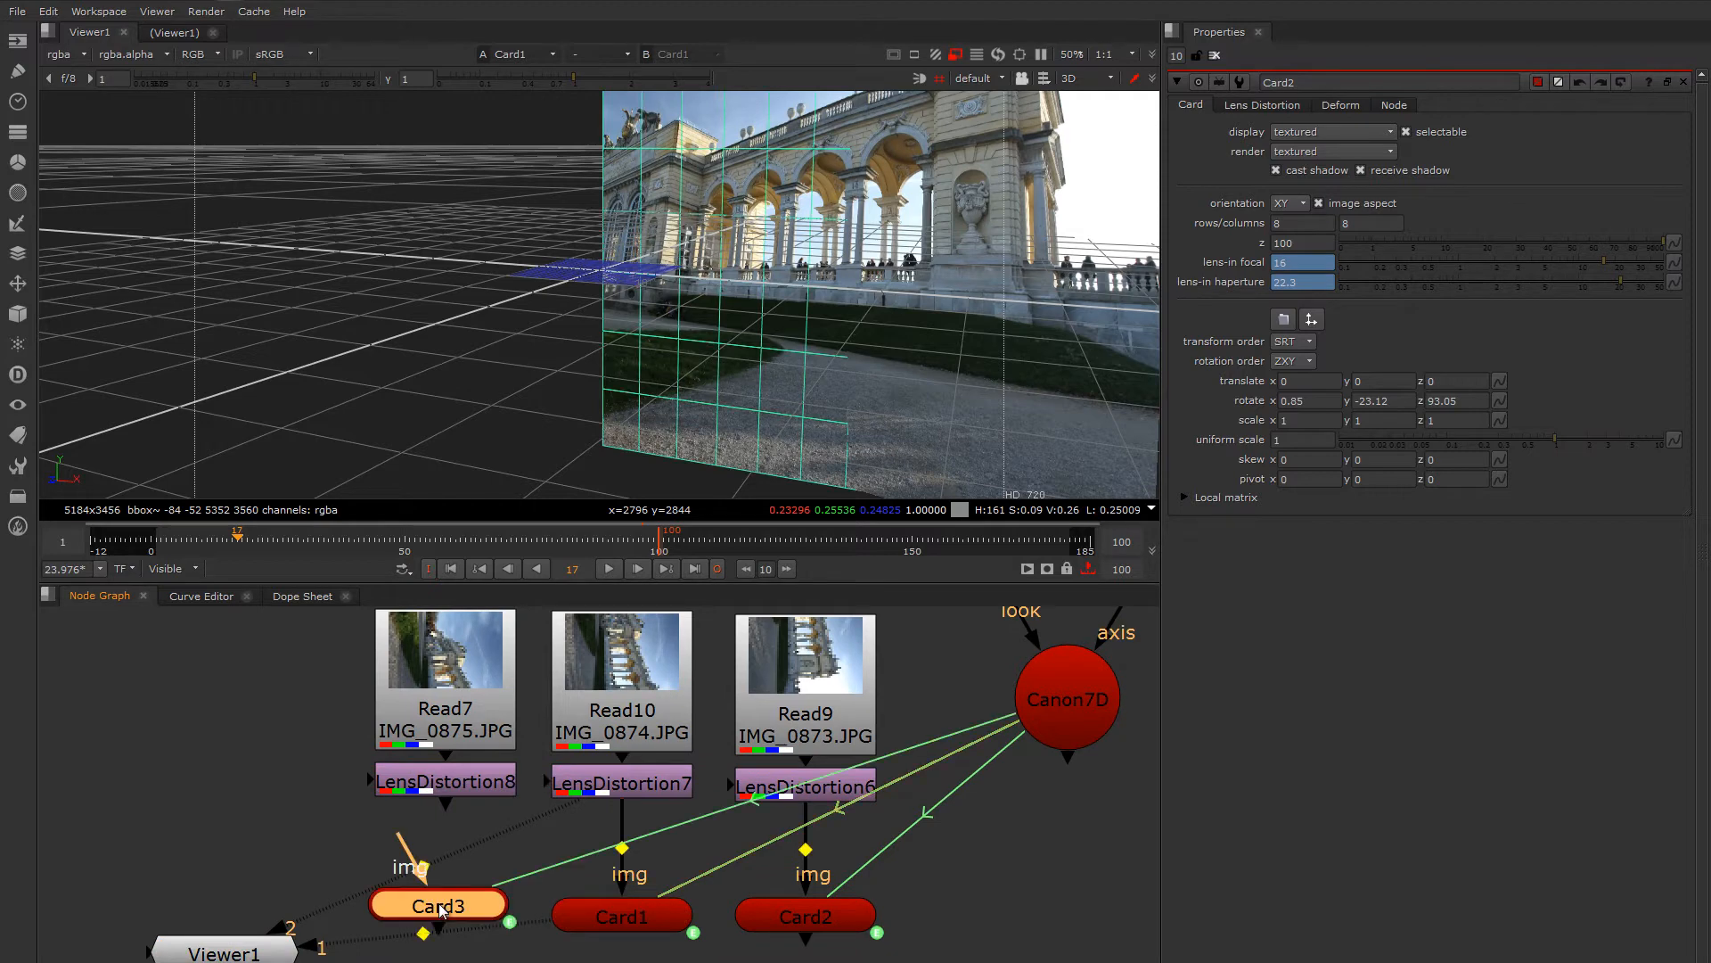
{"action": "left_click_drag", "start_coordinate": [408, 852], "coordinate": [428, 786]}
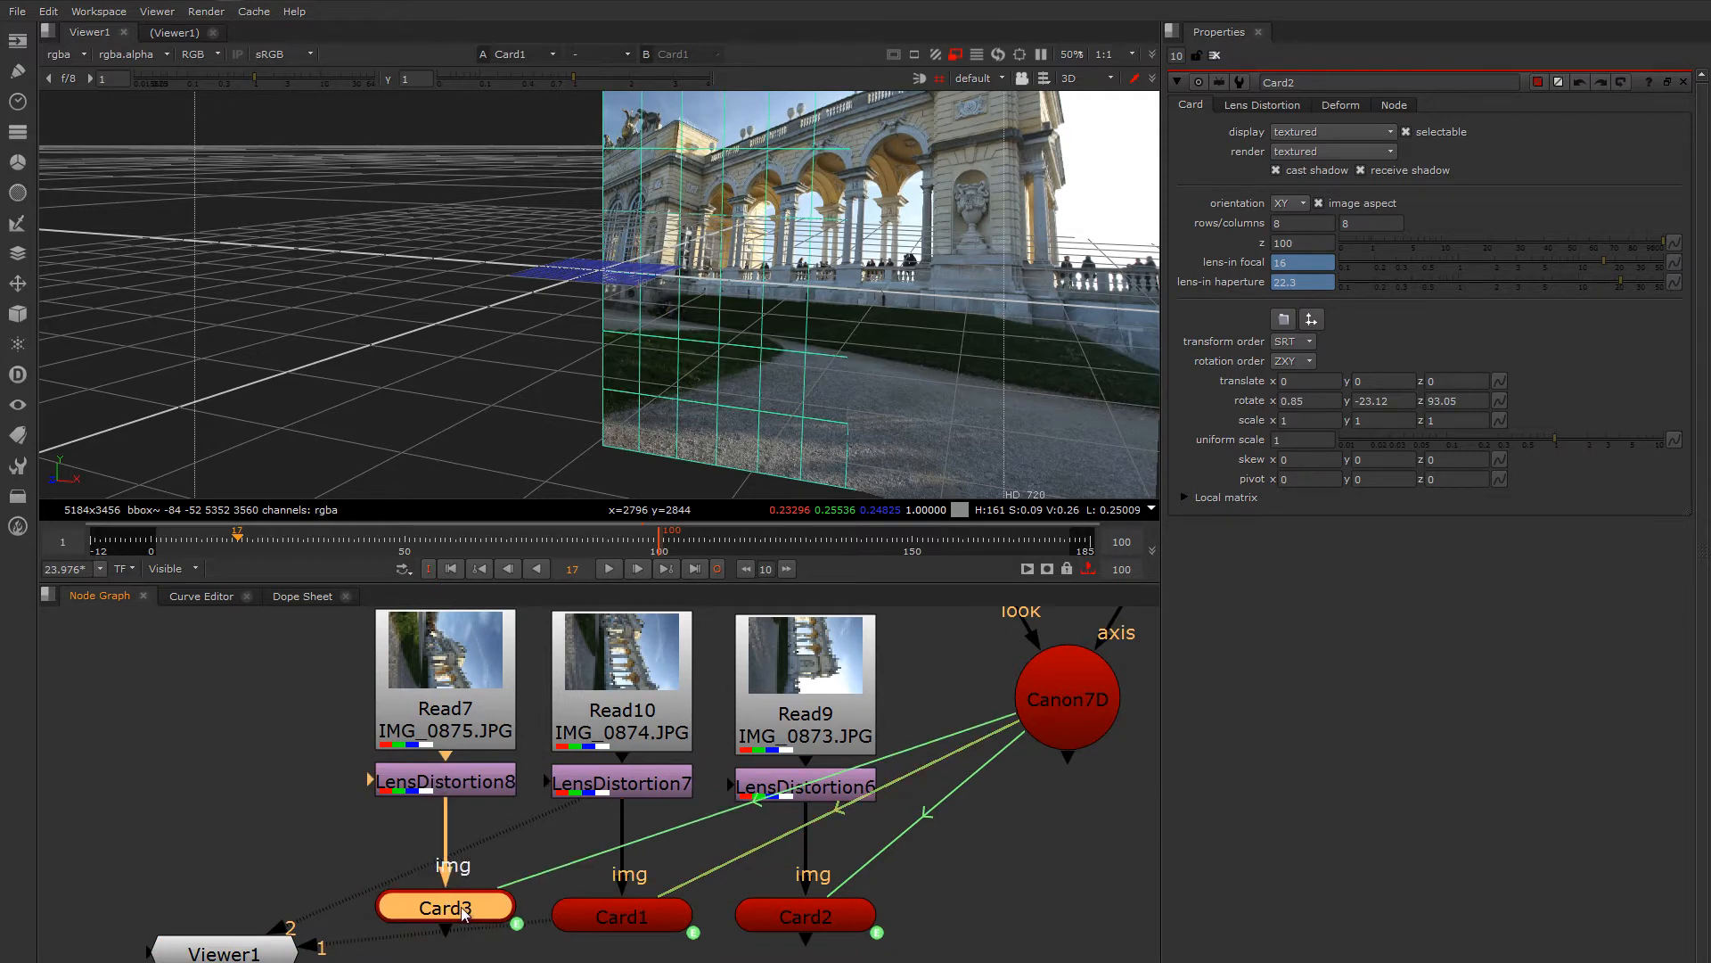
{"action": "left_click_drag", "start_coordinate": [462, 906], "coordinate": [464, 913]}
{"action": "double_click", "coordinate": [469, 915]}
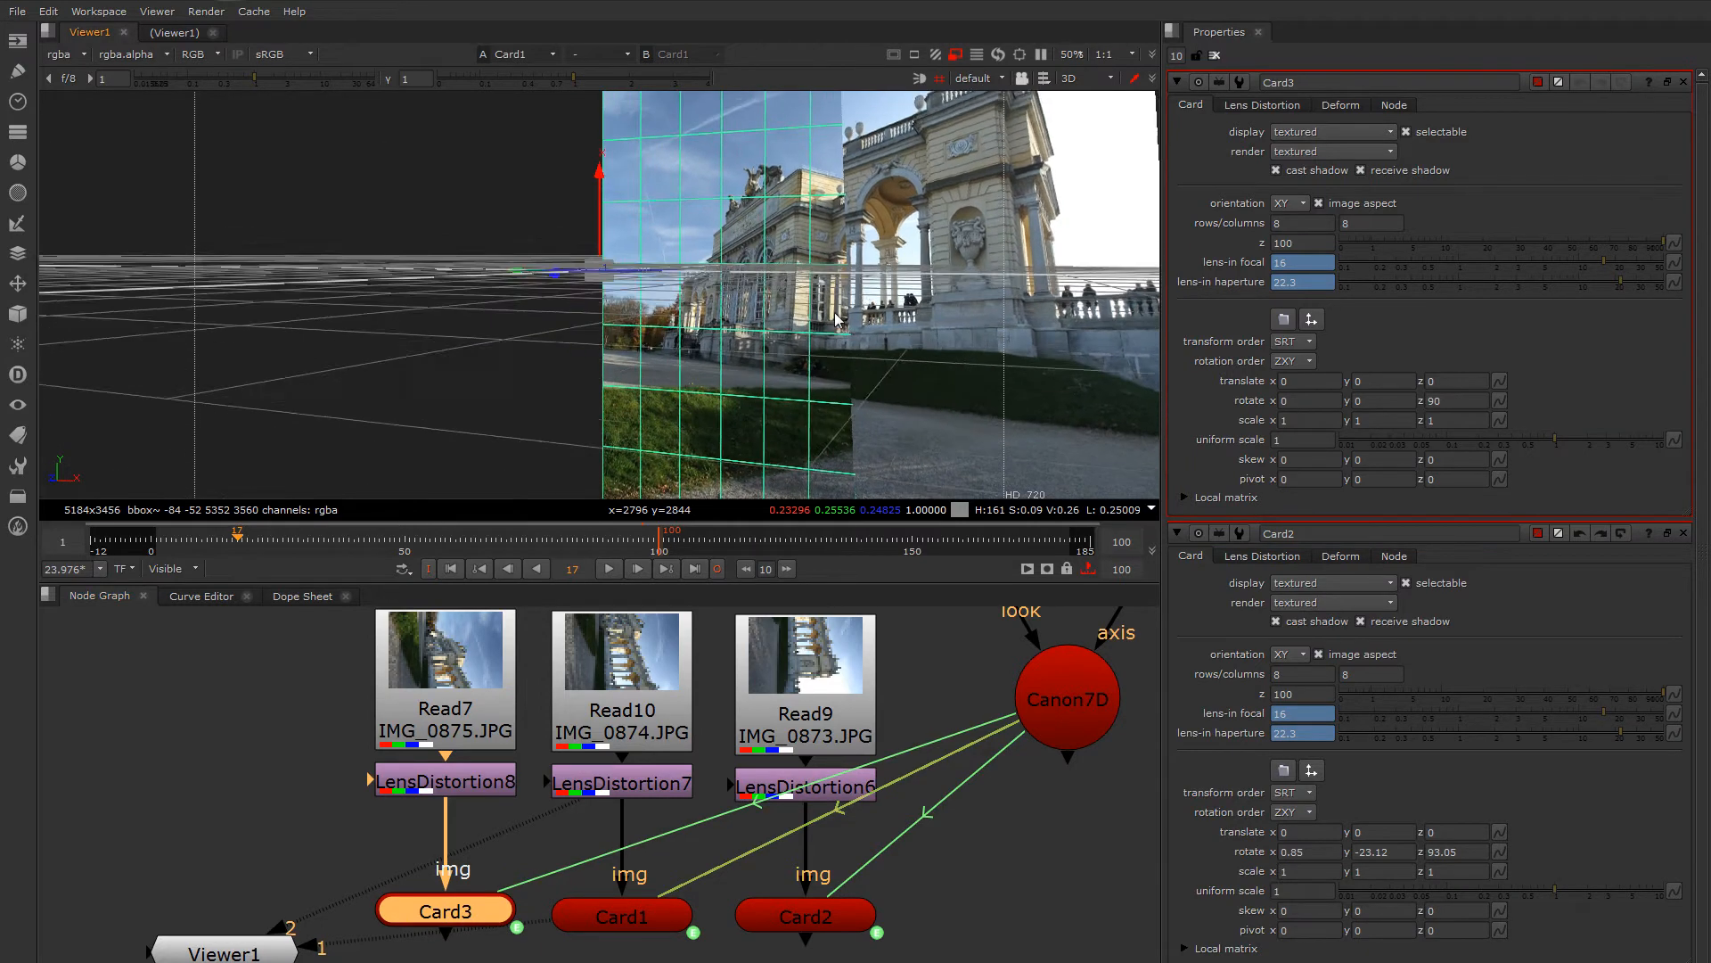
- Rotate Card3 to 19.71 in y so its photo lines up with the neighbouring Card1 photo
{"action": "left_click_drag", "start_coordinate": [838, 373], "coordinate": [881, 335], "text": "ctrl"}
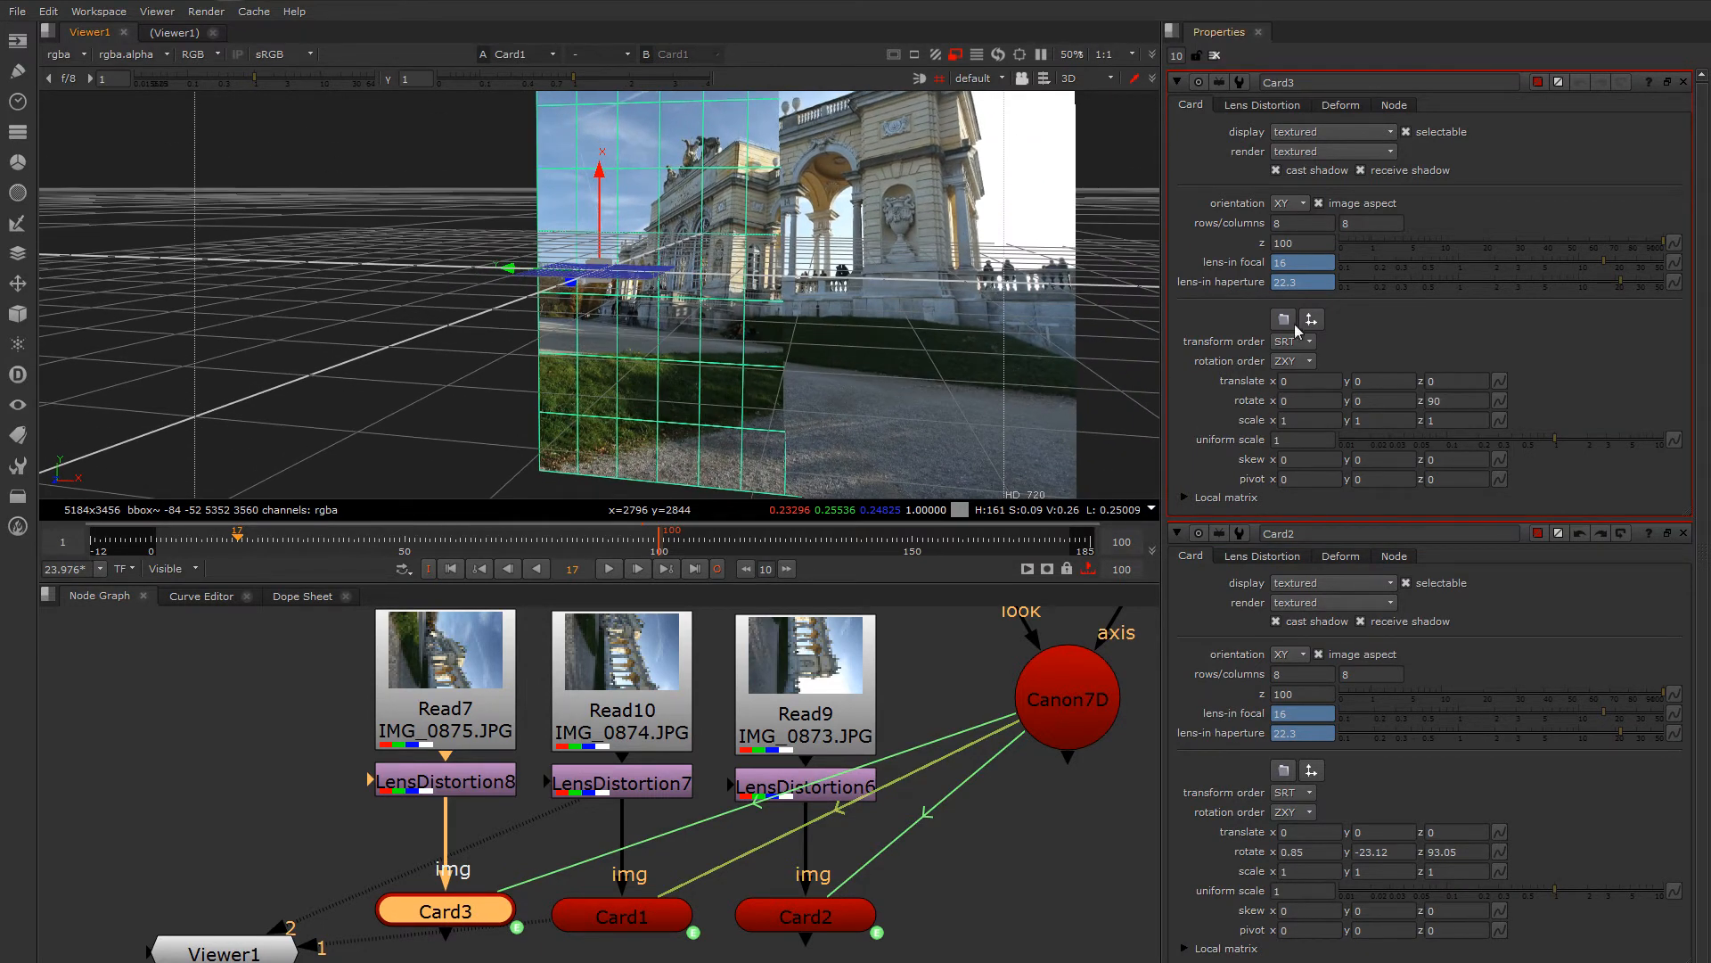
{"action": "left_click_drag", "start_coordinate": [1356, 403], "coordinate": [1704, 414]}
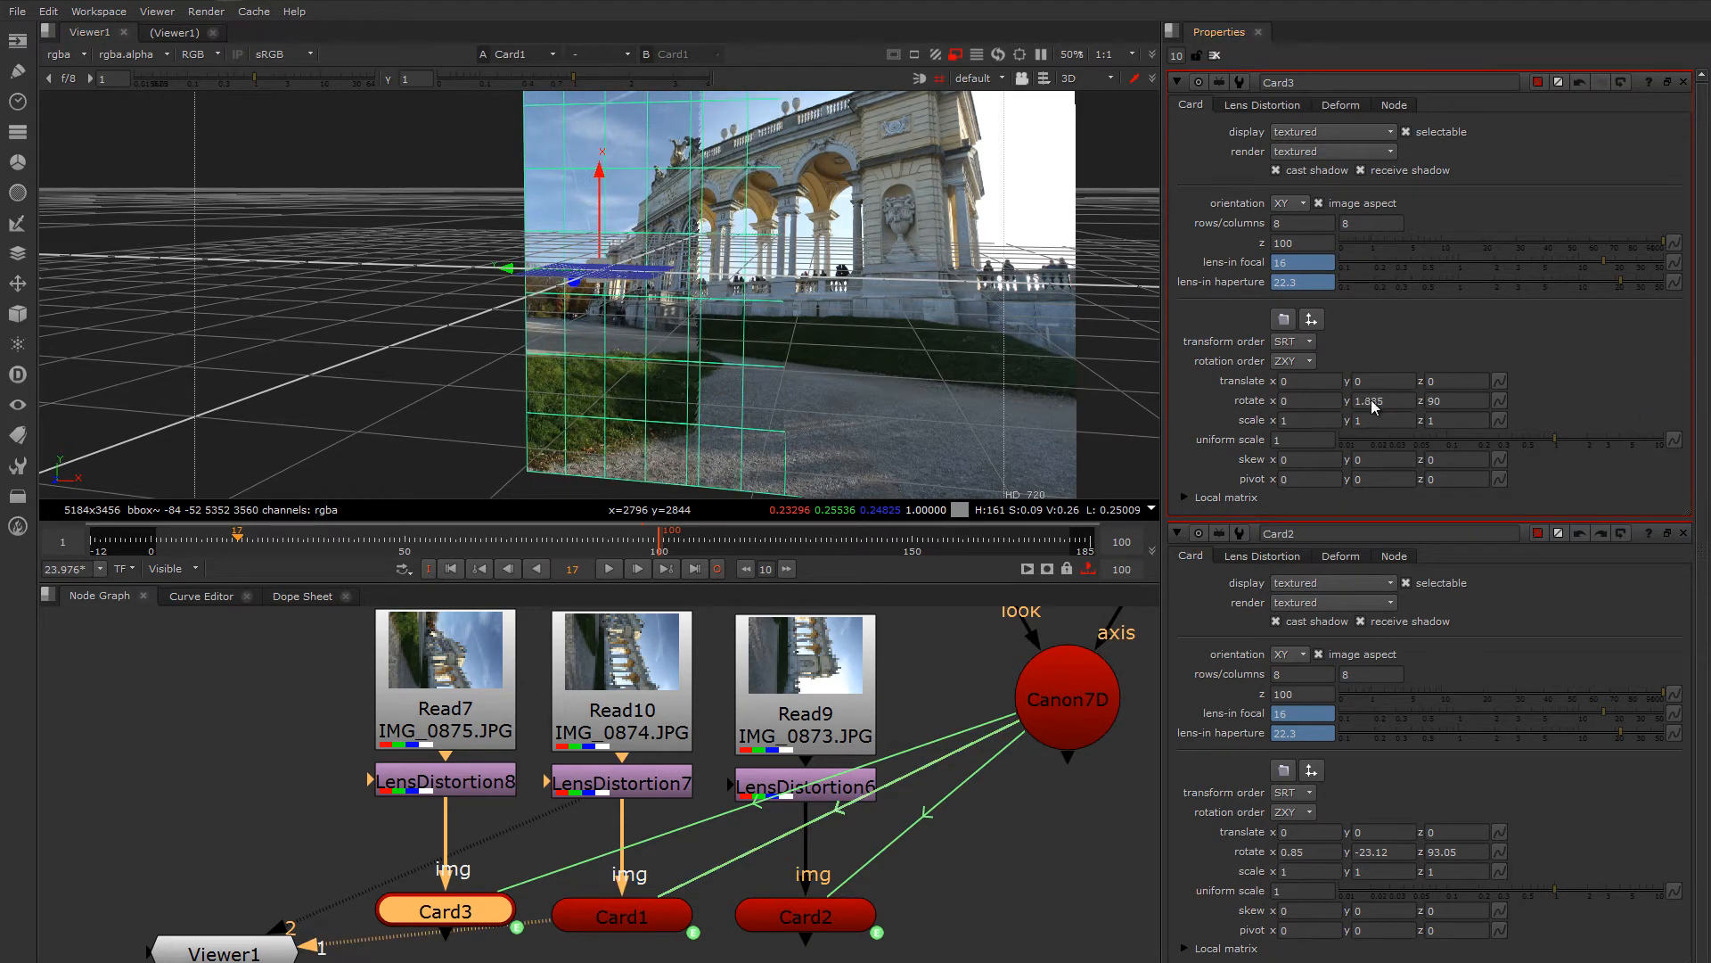
{"action": "left_click_drag", "start_coordinate": [1372, 406], "coordinate": [1637, 416]}
{"action": "left_click_drag", "start_coordinate": [1375, 405], "coordinate": [1455, 407]}
- Set Card3's x rotation to 0.23 and z rotation to 86.92, and check the alignment of the joined photos
{"action": "left_click", "coordinate": [1304, 402]}
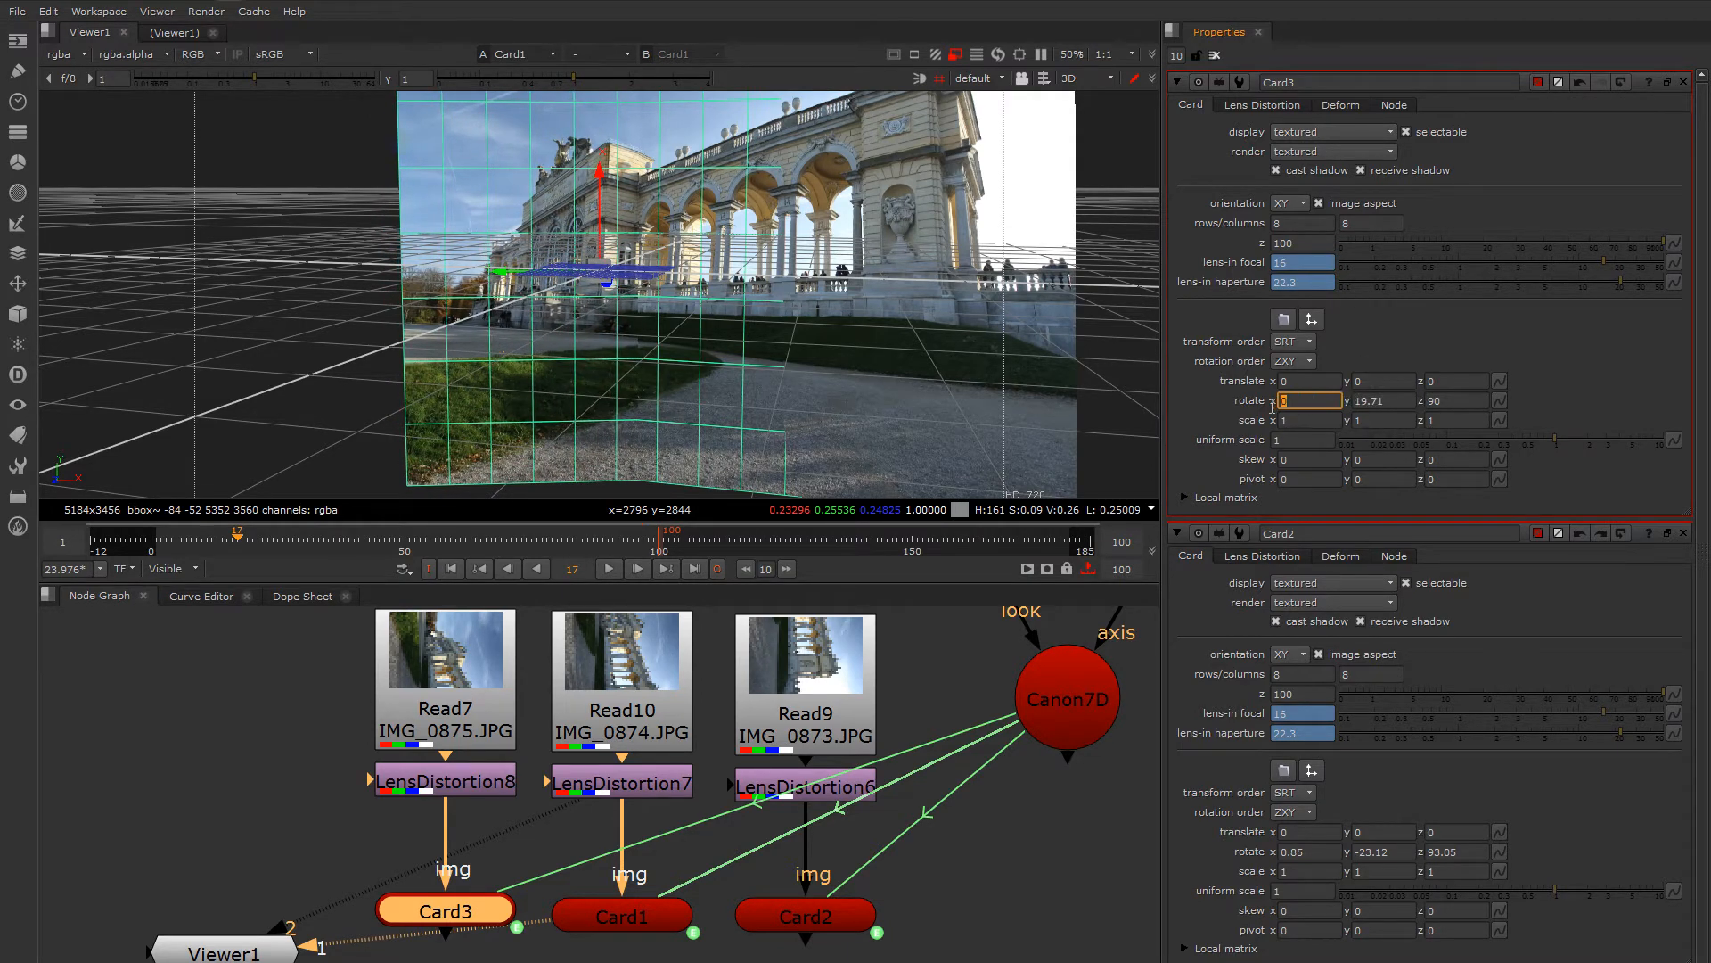
{"action": "type", "text": "0.23"}
{"action": "key", "text": "Return"}
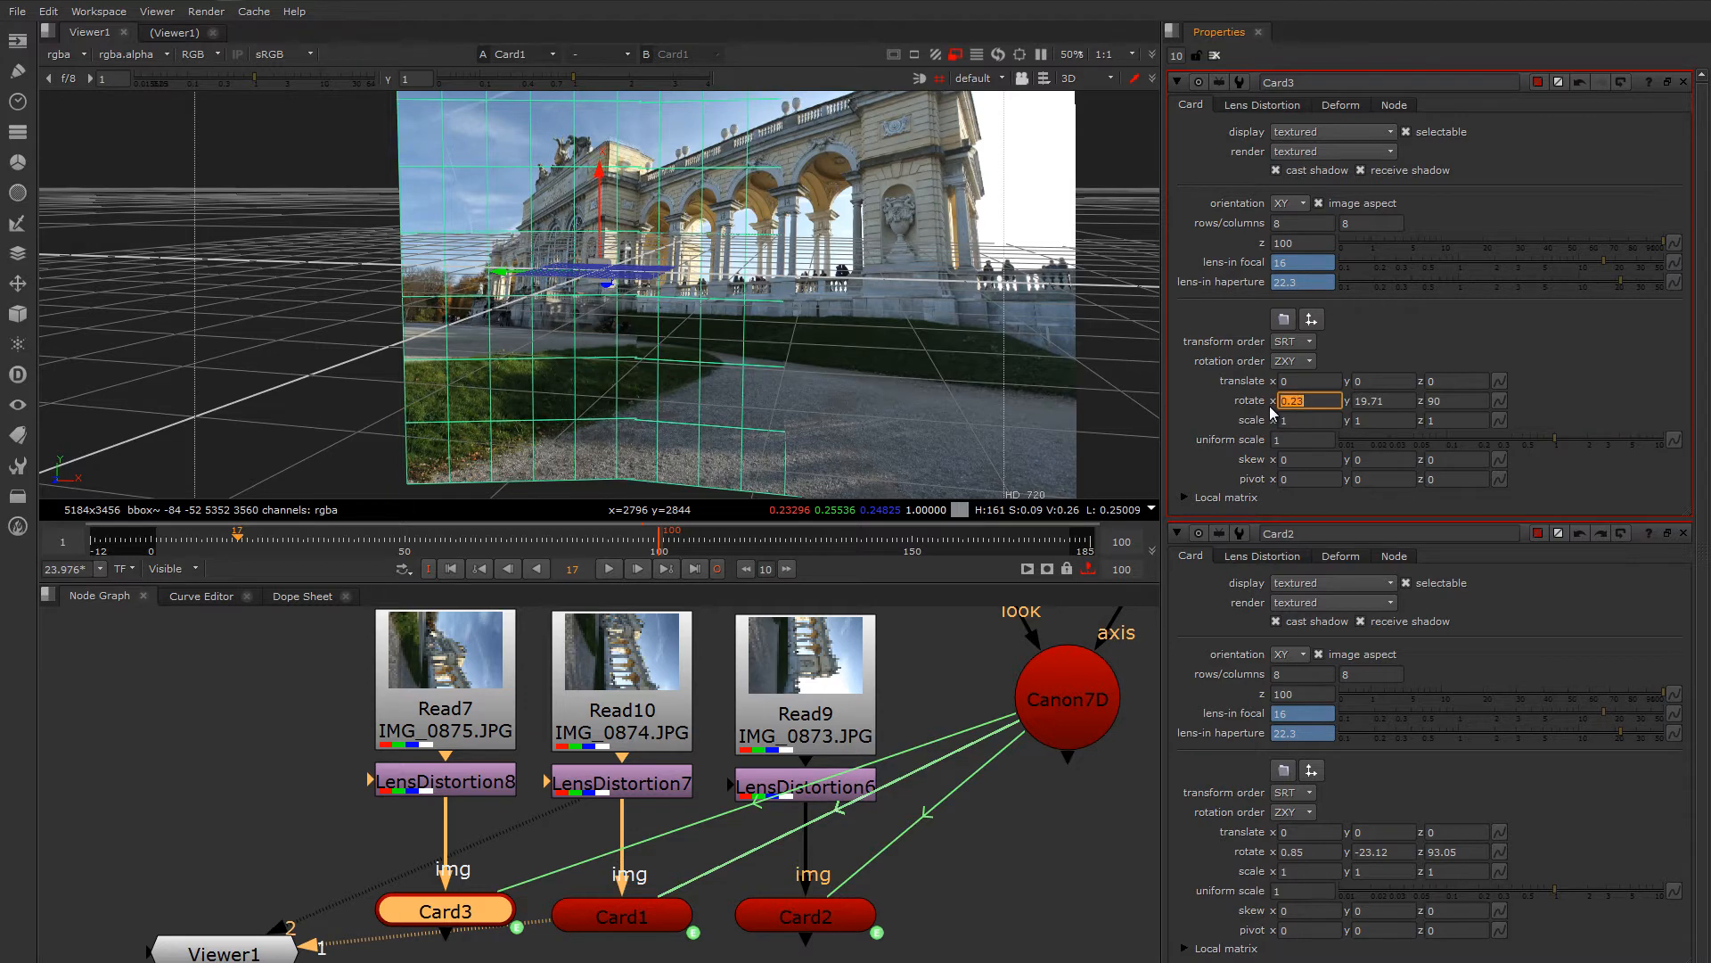
{"action": "key", "text": "Tab"}
{"action": "key", "text": "Tab"}
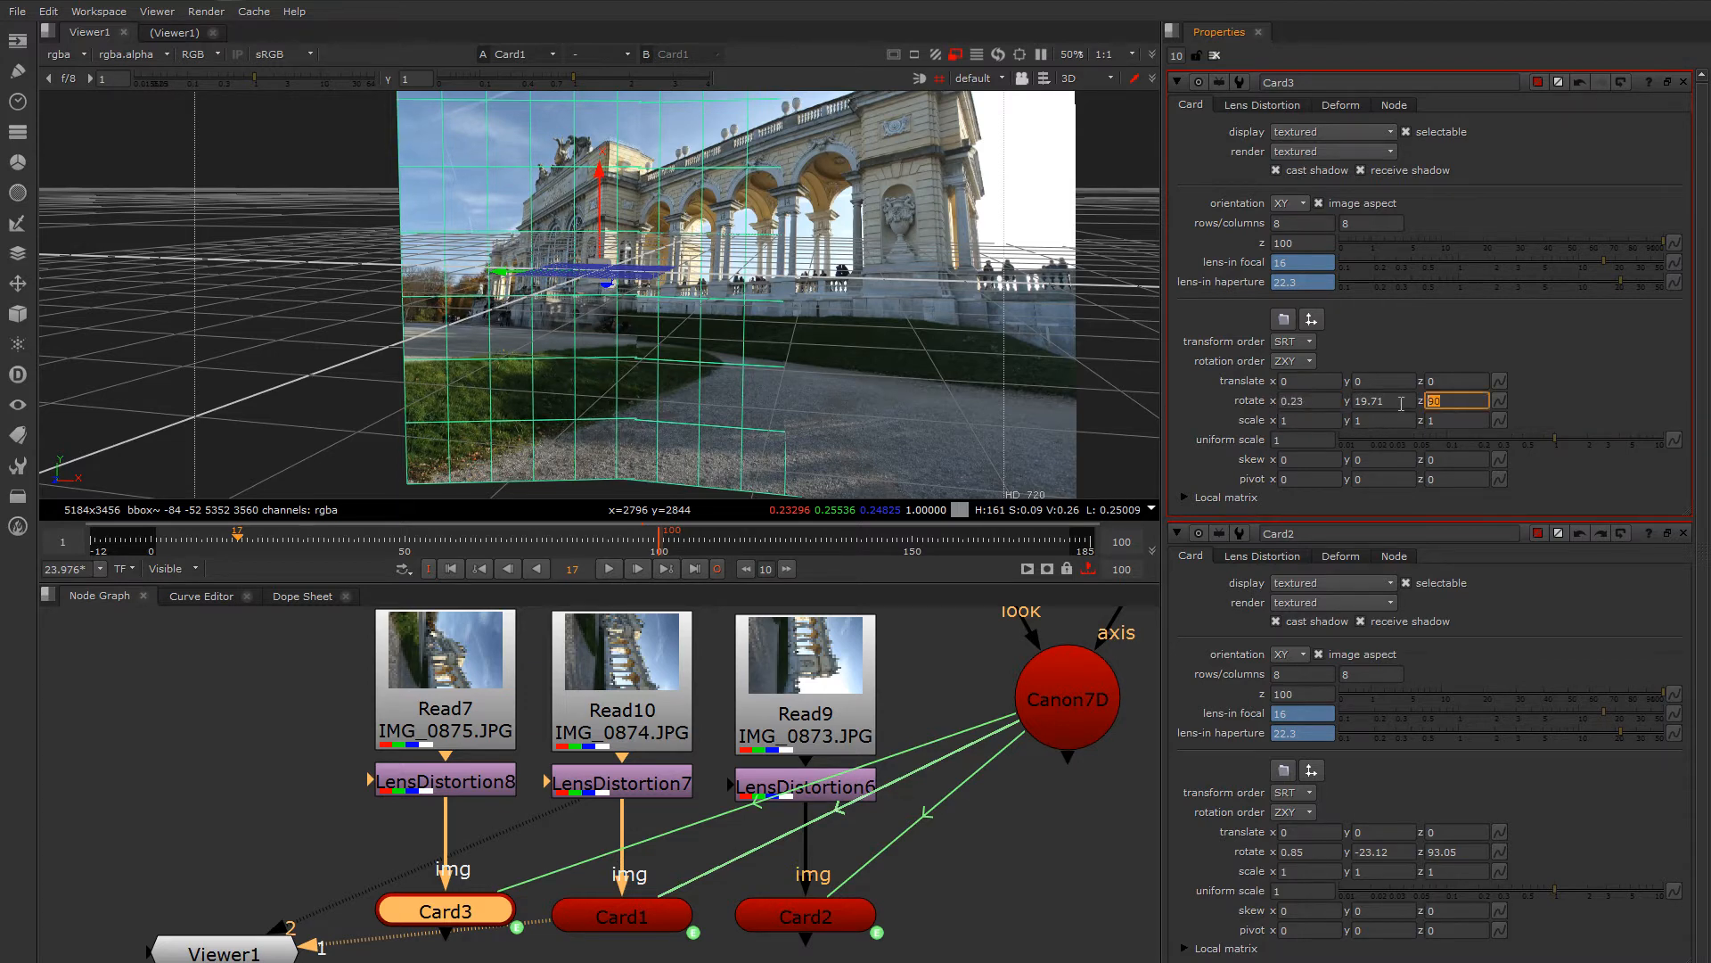
{"action": "type", "text": "86.92"}
{"action": "key", "text": "Return"}
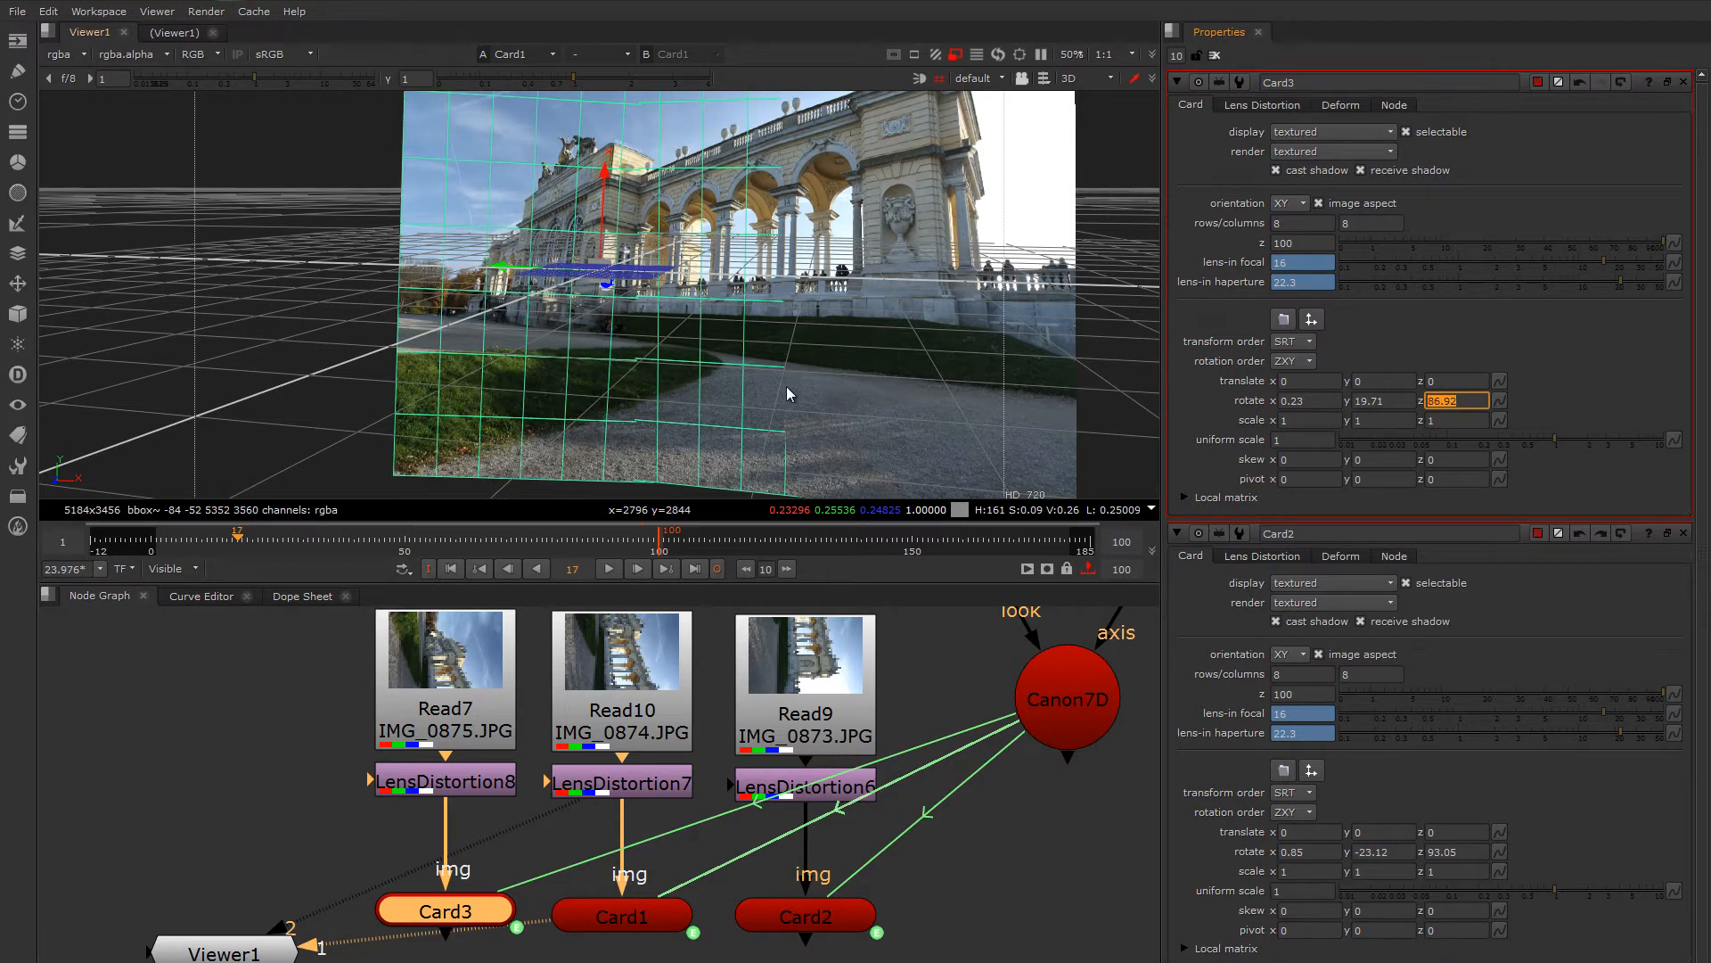
{"action": "left_click_drag", "start_coordinate": [777, 410], "coordinate": [943, 126], "text": "ctrl"}
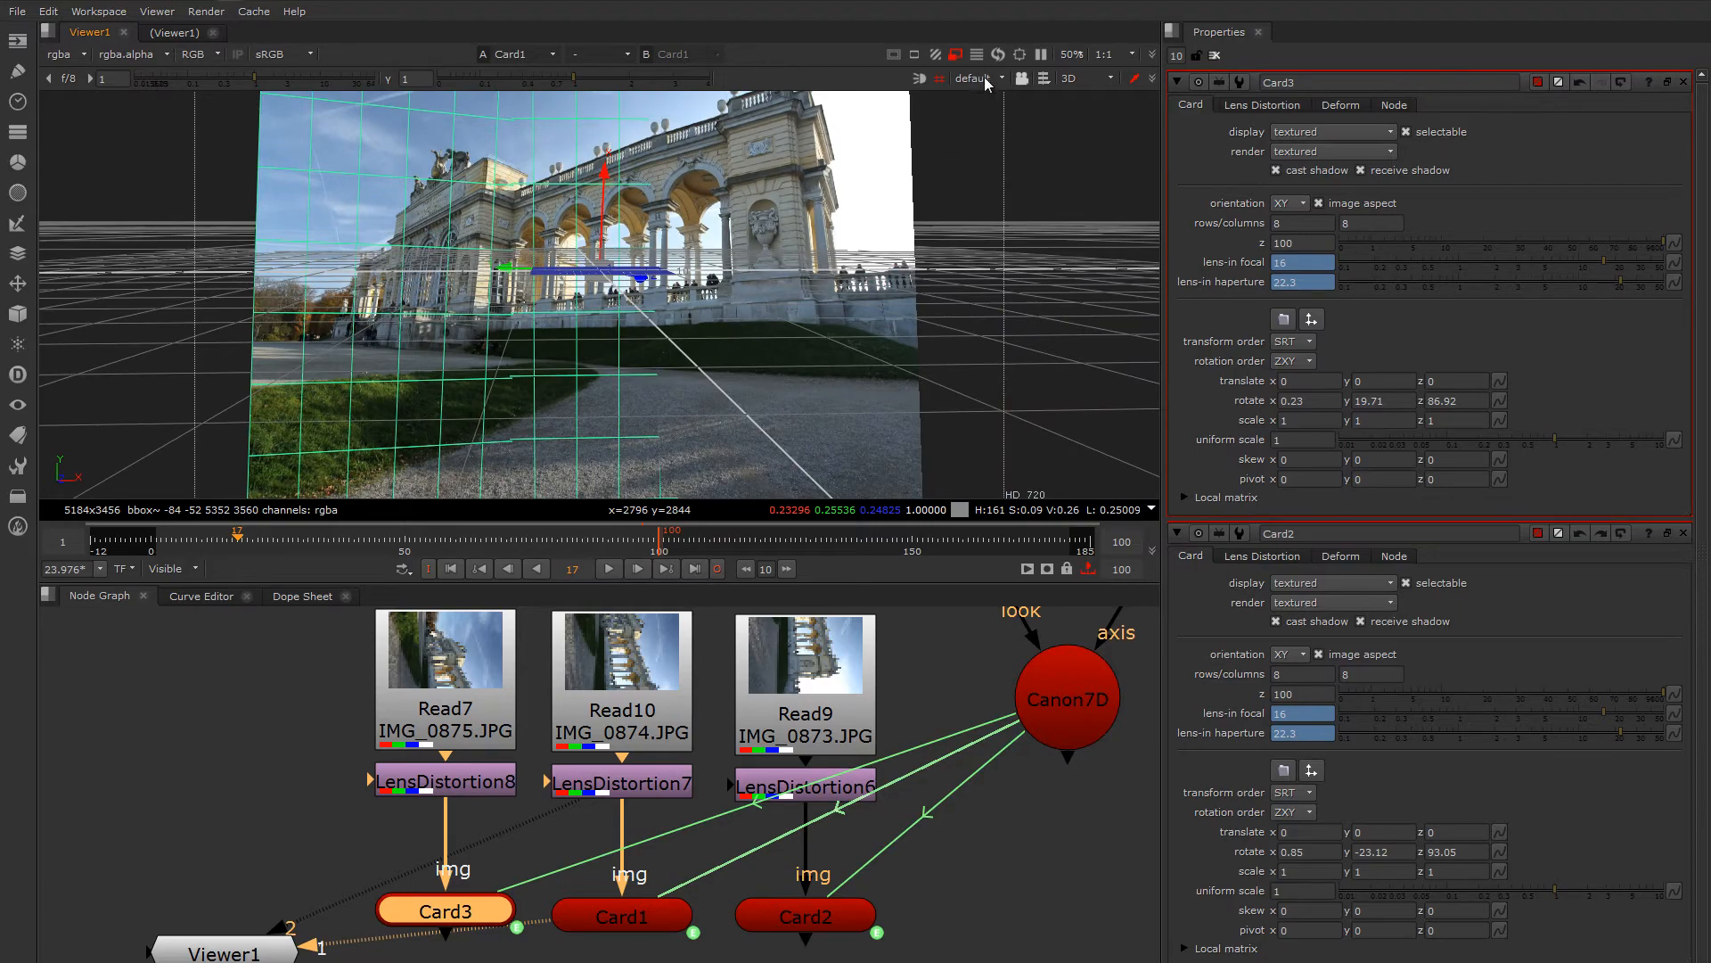
{"action": "left_click_drag", "start_coordinate": [805, 265], "coordinate": [693, 301], "text": "ctrl"}
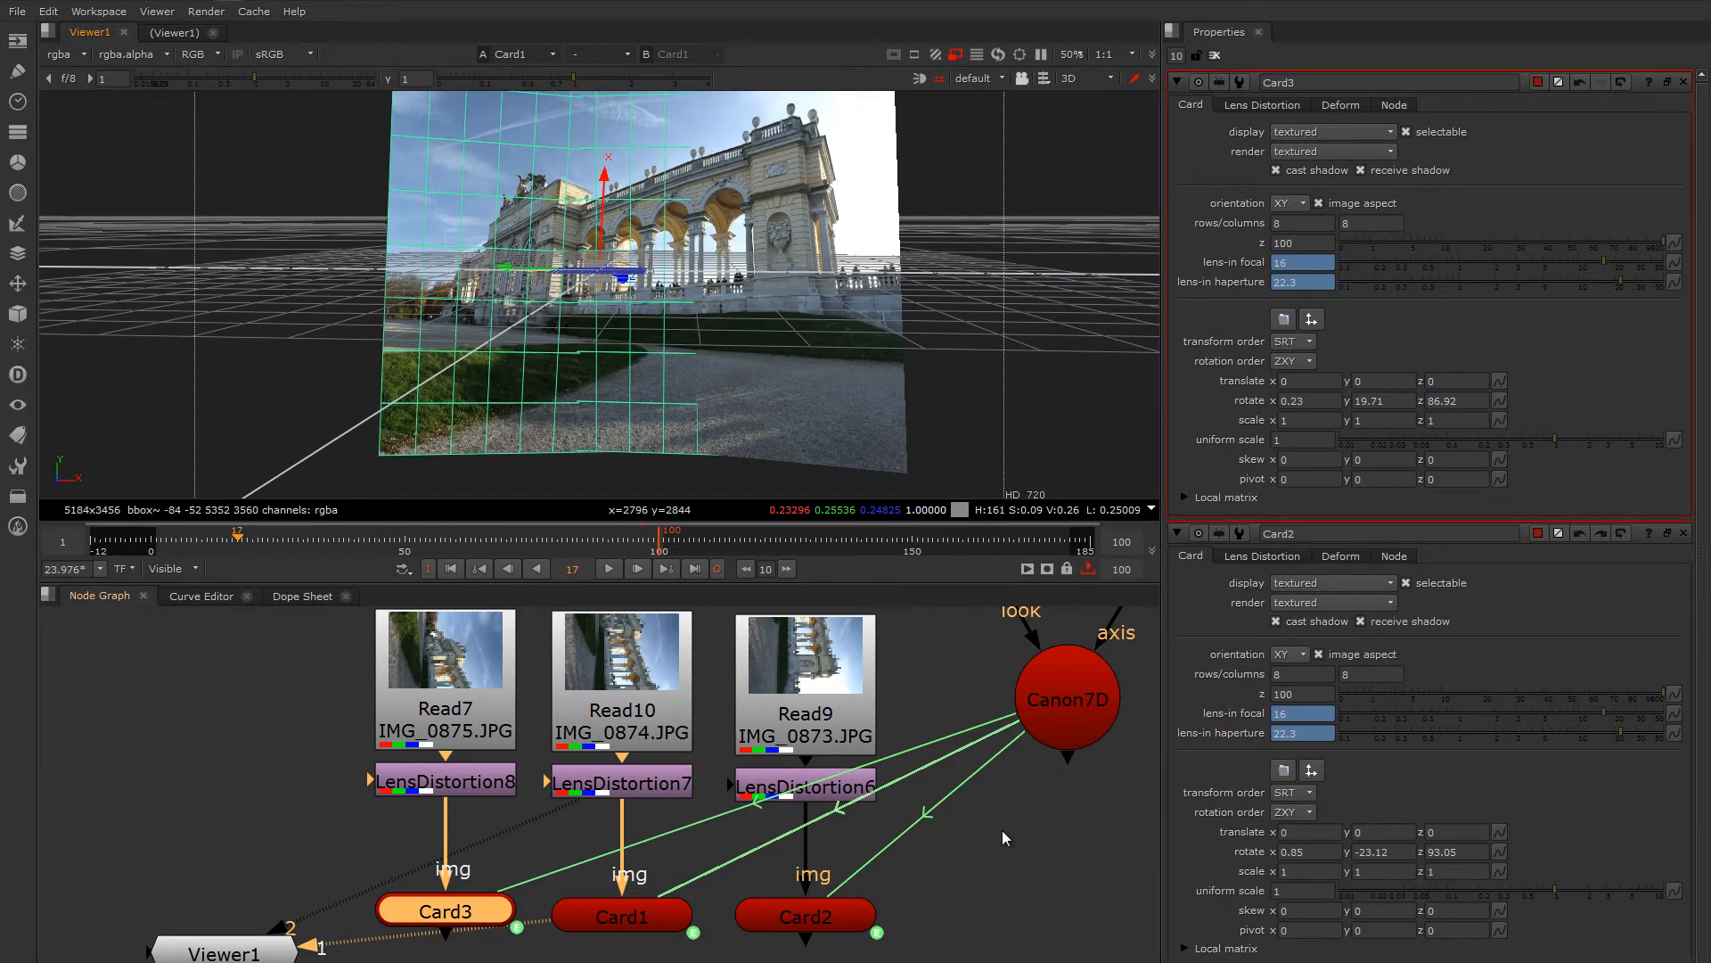
- Move the Canon7D camera node closer to the Read9 column in the node graph
{"action": "scroll", "coordinate": [998, 825], "scroll_direction": "down", "scroll_amount": 3}
{"action": "middle_click_drag", "start_coordinate": [999, 826], "coordinate": [870, 746]}
{"action": "left_click_drag", "start_coordinate": [904, 665], "coordinate": [926, 676]}
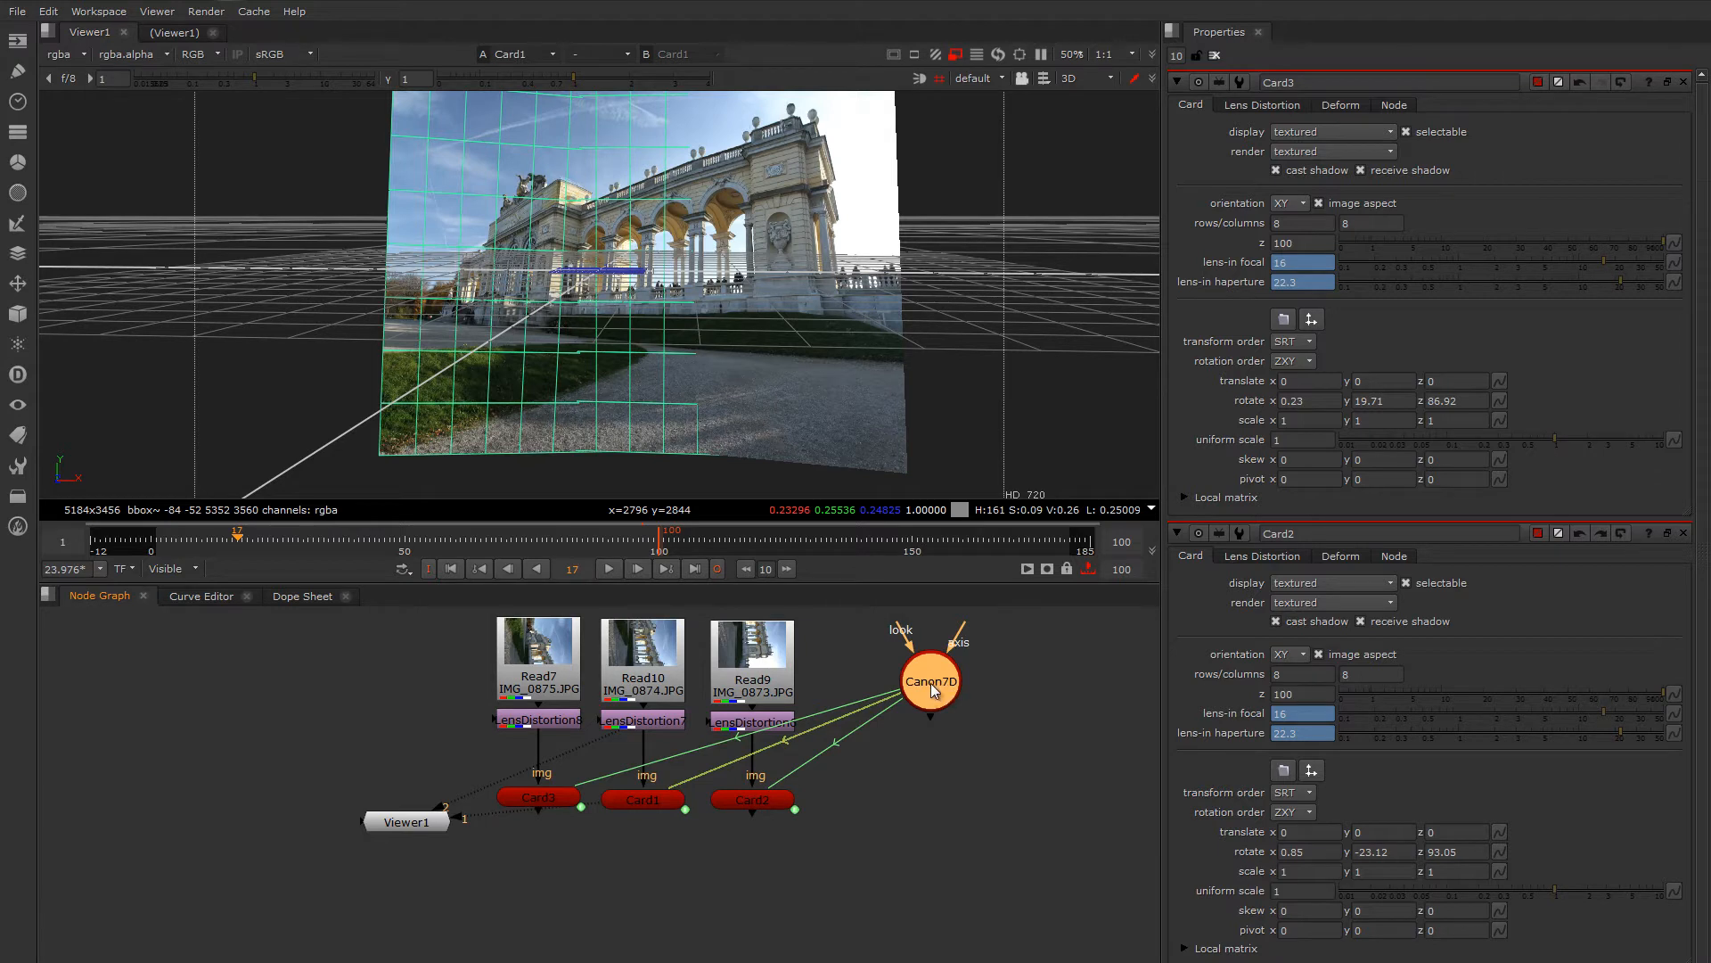
{"action": "left_click_drag", "start_coordinate": [930, 683], "coordinate": [875, 669]}
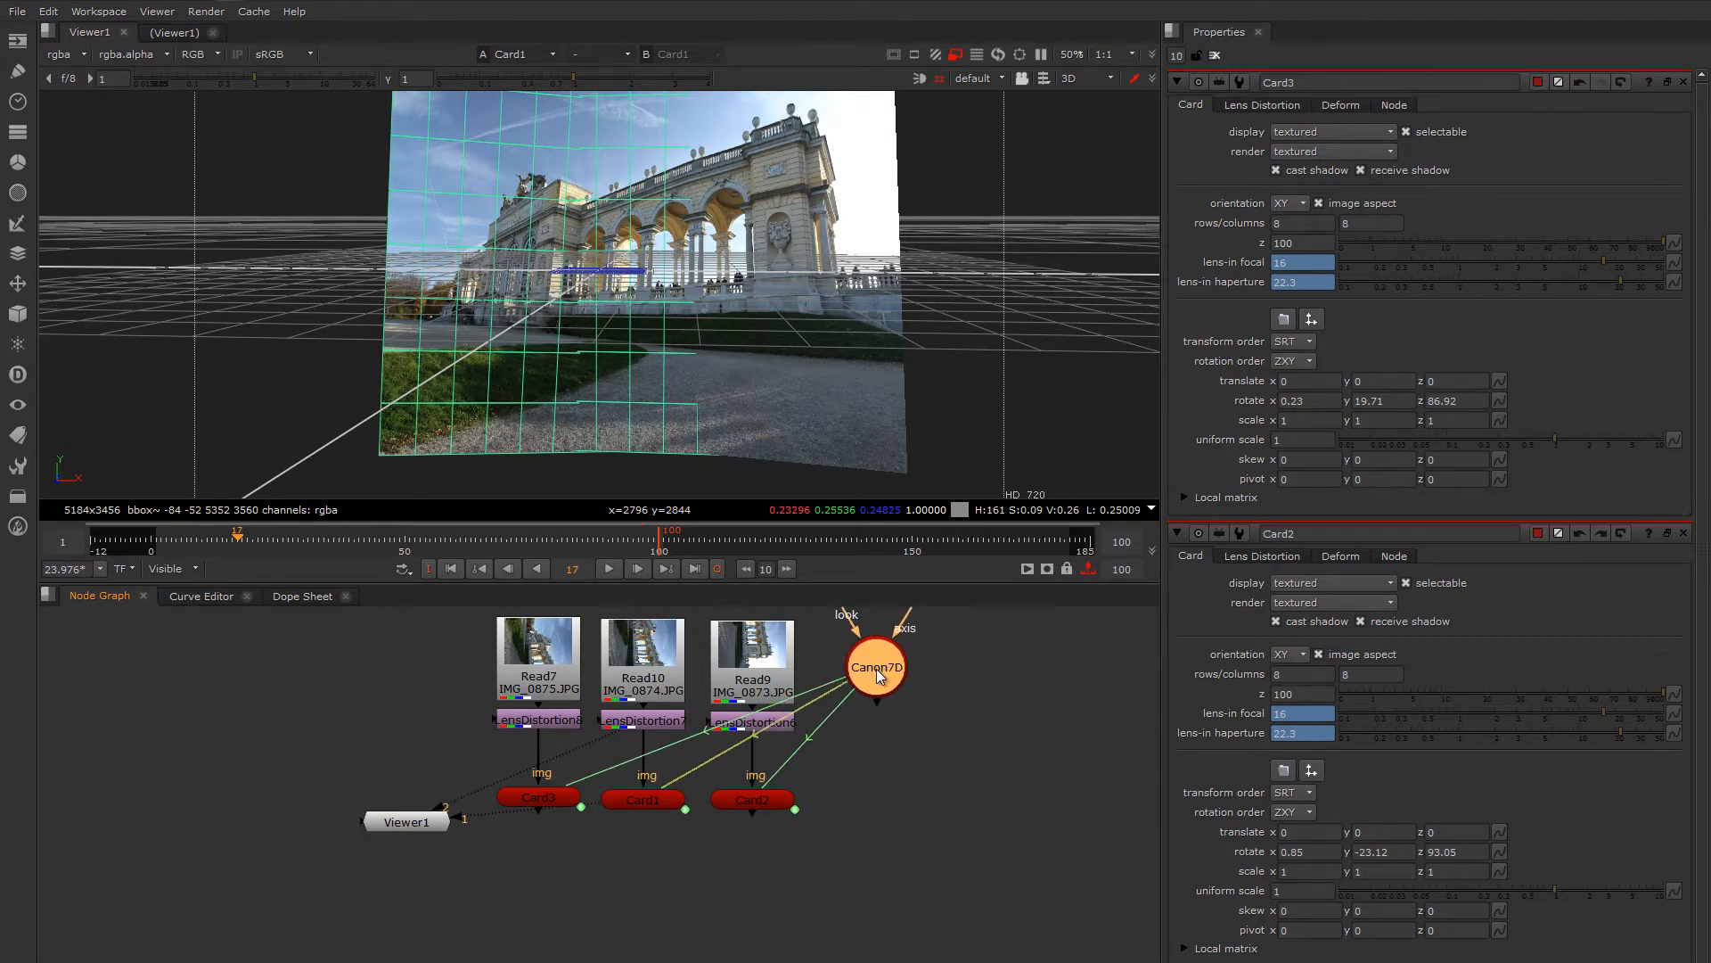
- Duplicate the Canon7D camera beside the Read7 column, move Viewer1 over beside Card2, and open the copy's properties
{"action": "key", "text": "ctrl+c"}
{"action": "left_click", "coordinate": [410, 718]}
{"action": "key", "text": "ctrl+v"}
{"action": "left_click_drag", "start_coordinate": [429, 824], "coordinate": [845, 822]}
{"action": "left_click", "coordinate": [409, 724]}
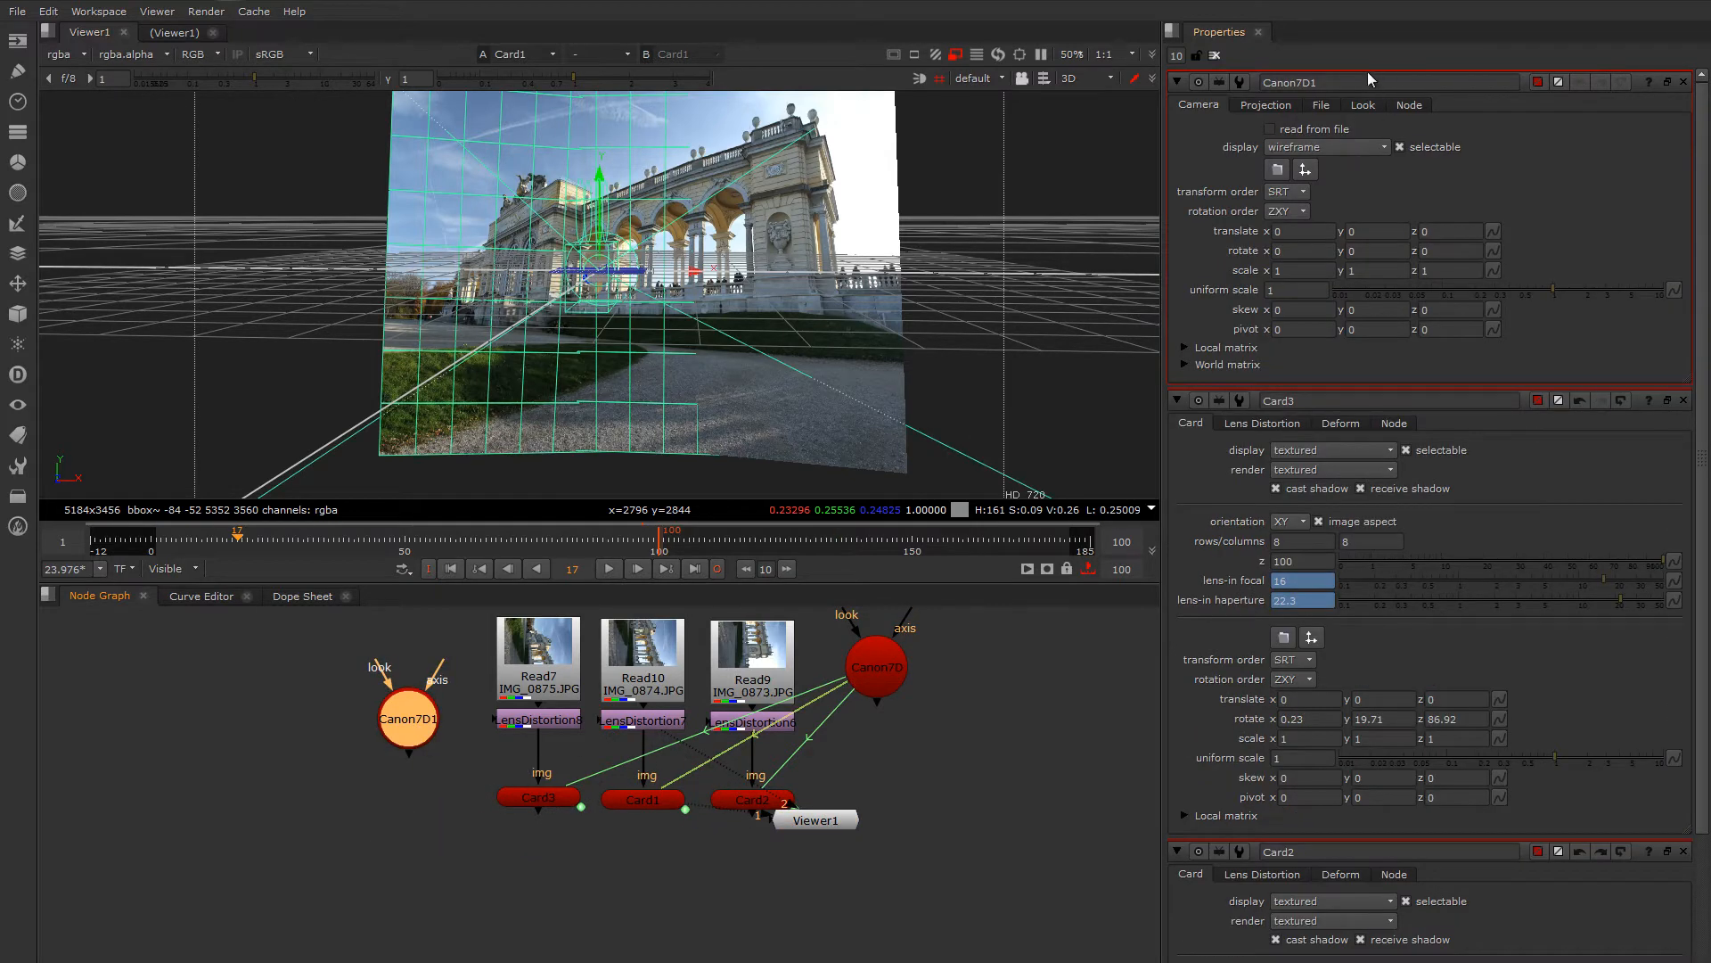
- Rename the duplicated camera as CAM_MAIN and nudge its node slightly towards the cards
{"action": "left_click_drag", "start_coordinate": [1365, 81], "coordinate": [1235, 84]}
{"action": "type", "text": "CAM_MAIN"}
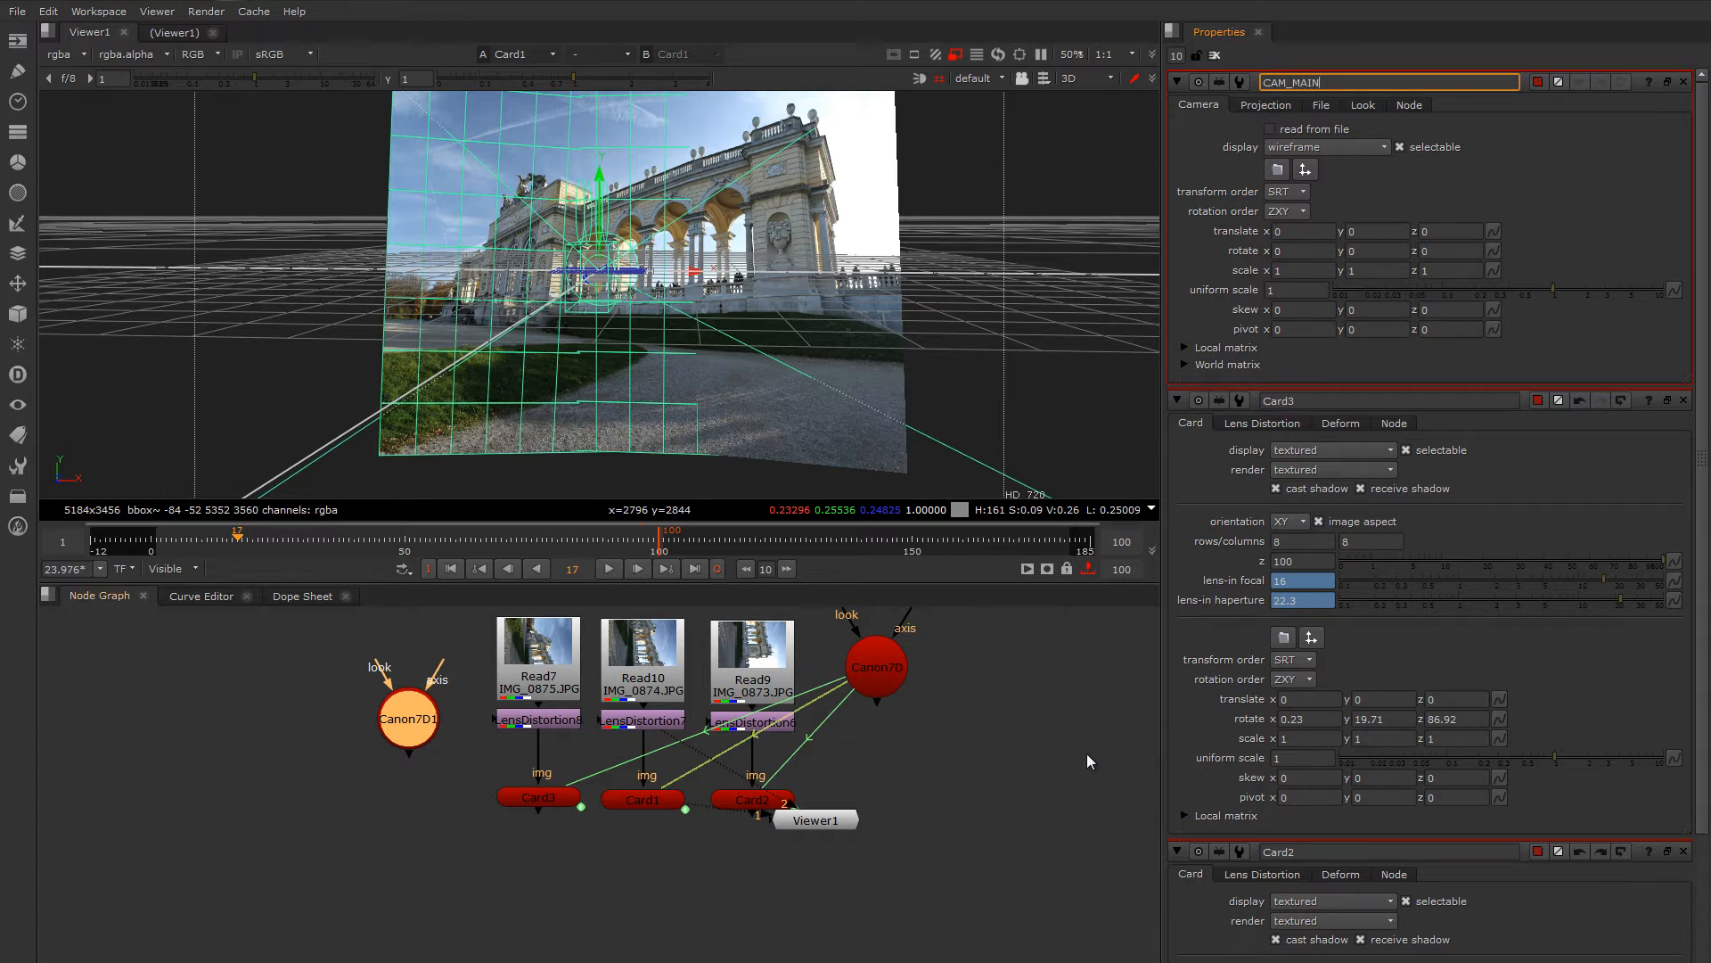
{"action": "left_click", "coordinate": [847, 772]}
{"action": "left_click_drag", "start_coordinate": [425, 729], "coordinate": [437, 745]}
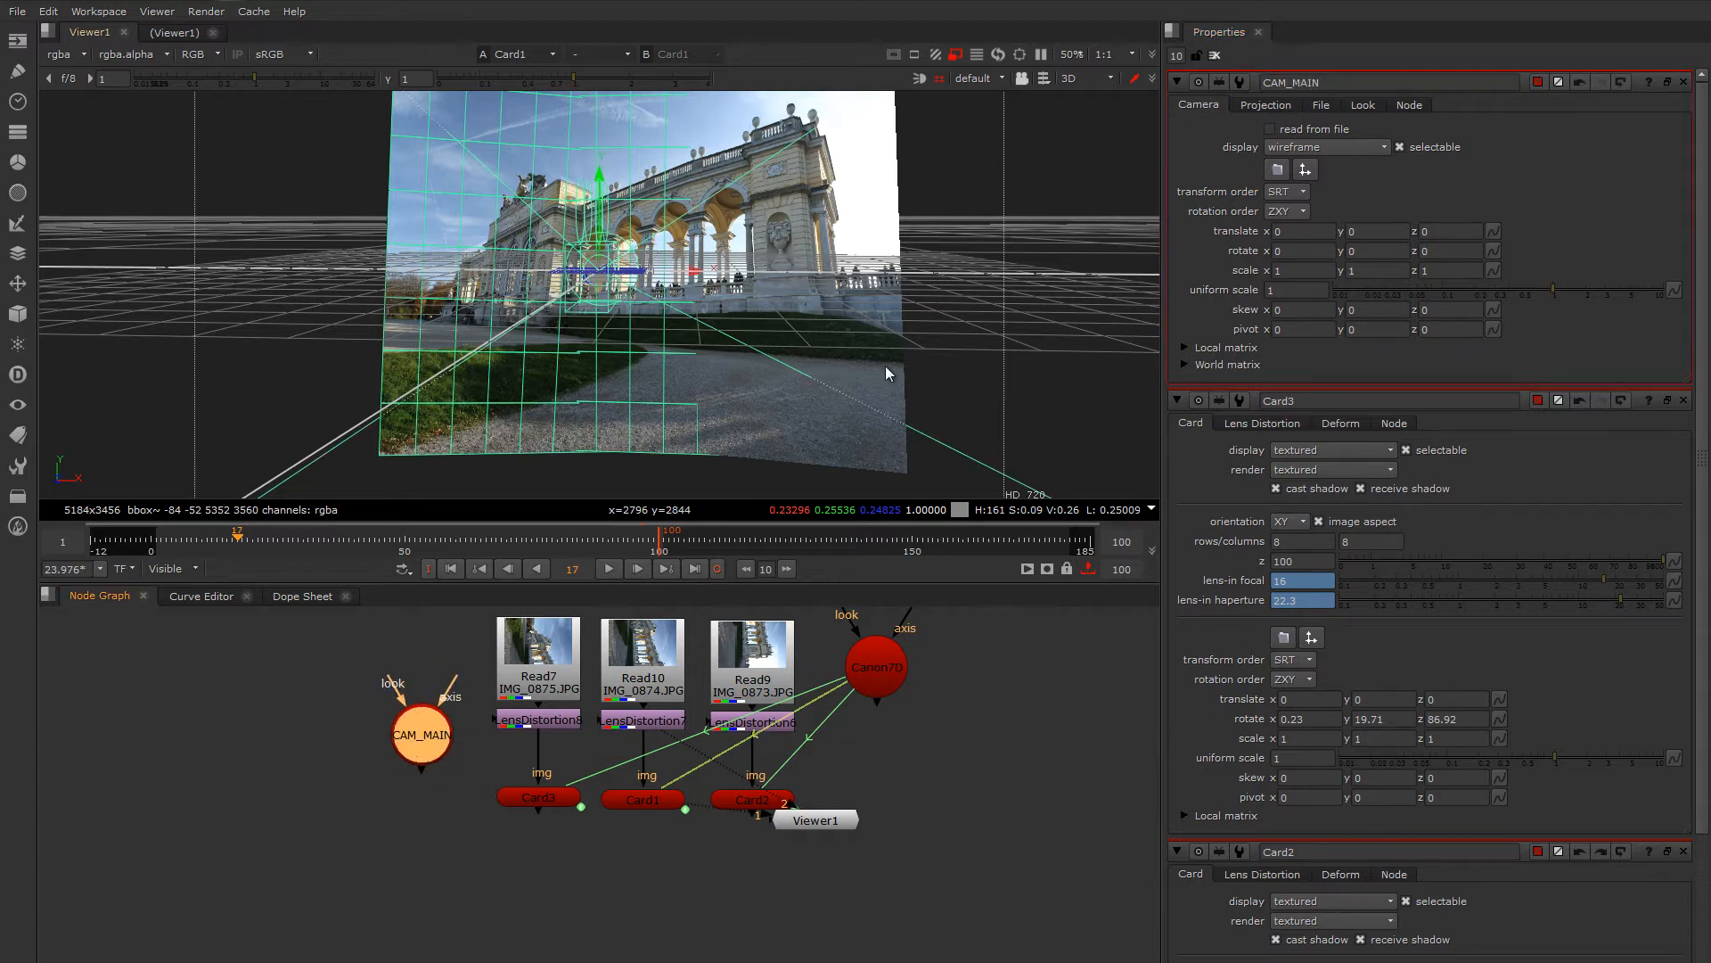
- Set CAM_MAIN's focal length to 24
{"action": "left_click", "coordinate": [1269, 105]}
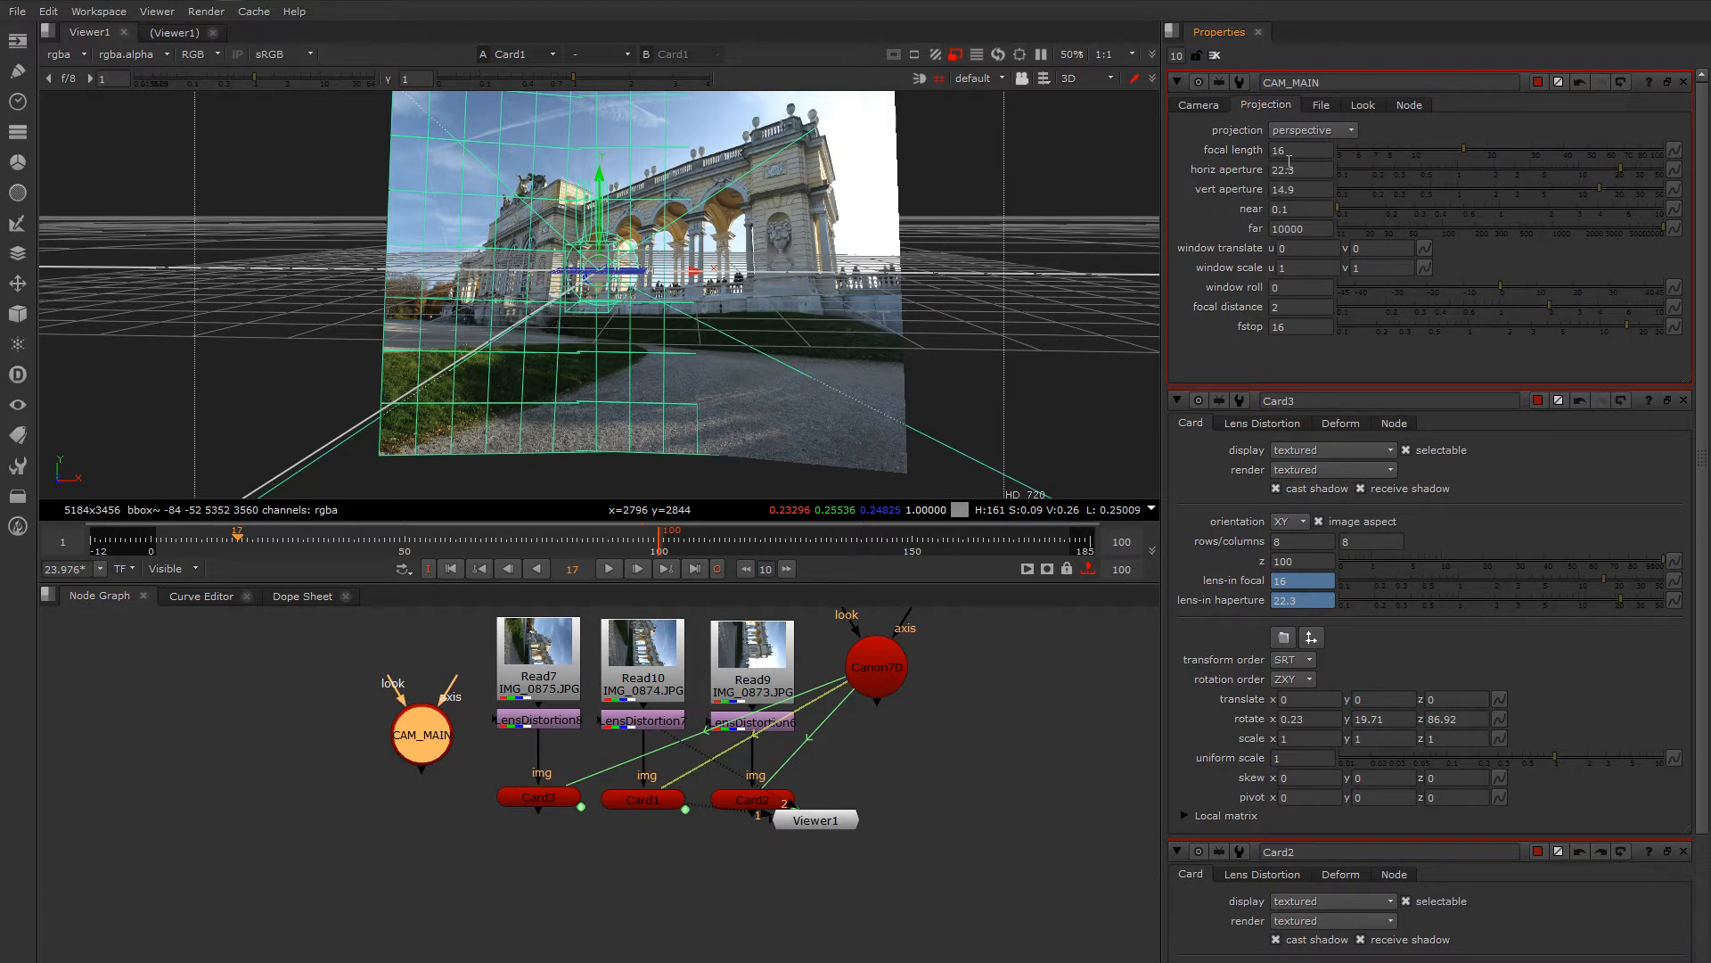
{"action": "left_click", "coordinate": [1462, 148]}
{"action": "left_click_drag", "start_coordinate": [1462, 148], "coordinate": [1508, 145]}
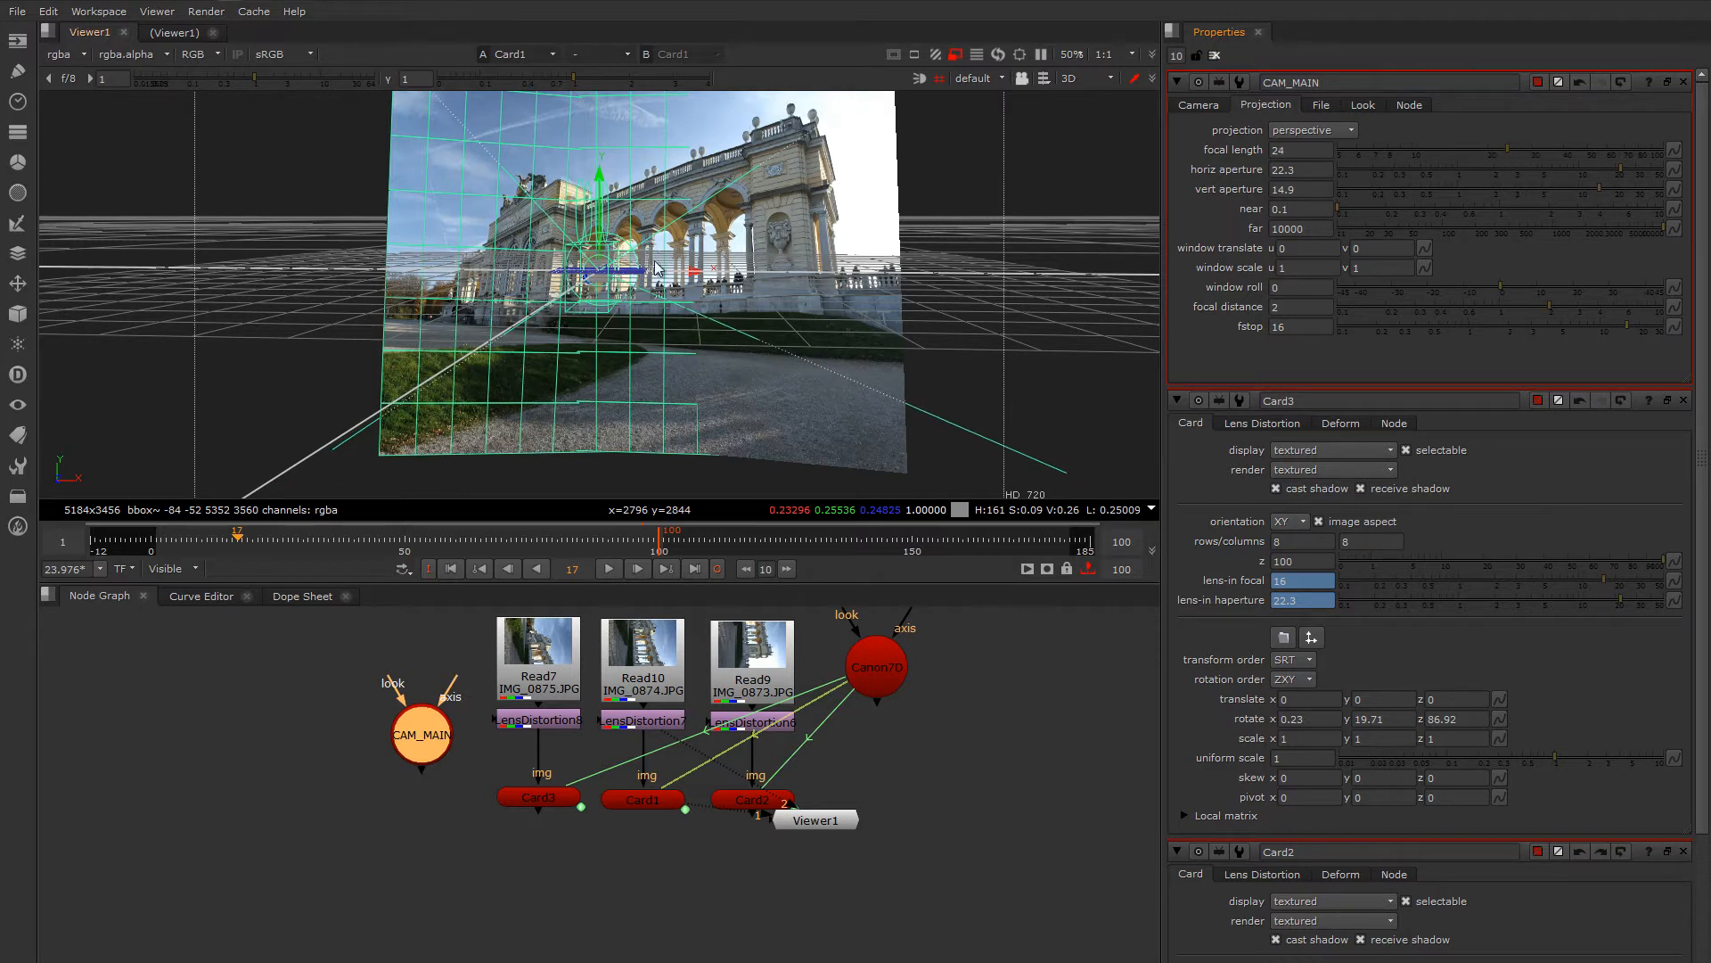
- Look through CAM_MAIN in the 3D viewer, lock the view to that camera, and turn it to reframe the building
{"action": "left_click_drag", "start_coordinate": [416, 743], "coordinate": [418, 737]}
{"action": "left_click", "coordinate": [978, 80]}
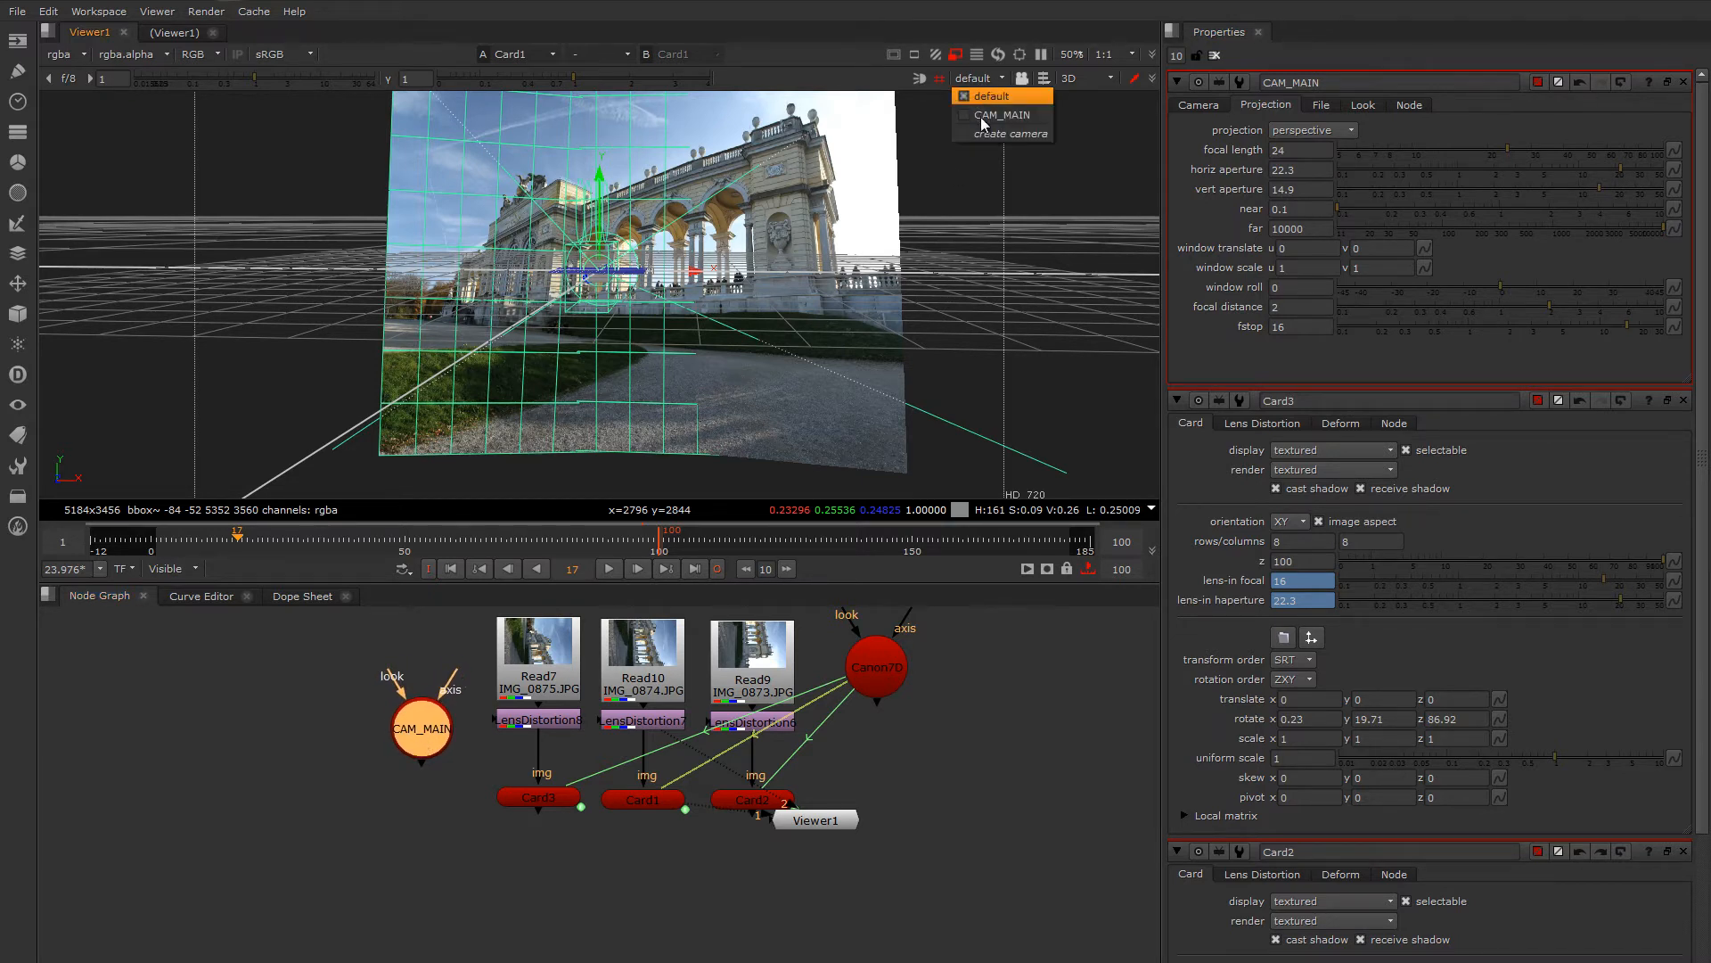
{"action": "left_click", "coordinate": [981, 115]}
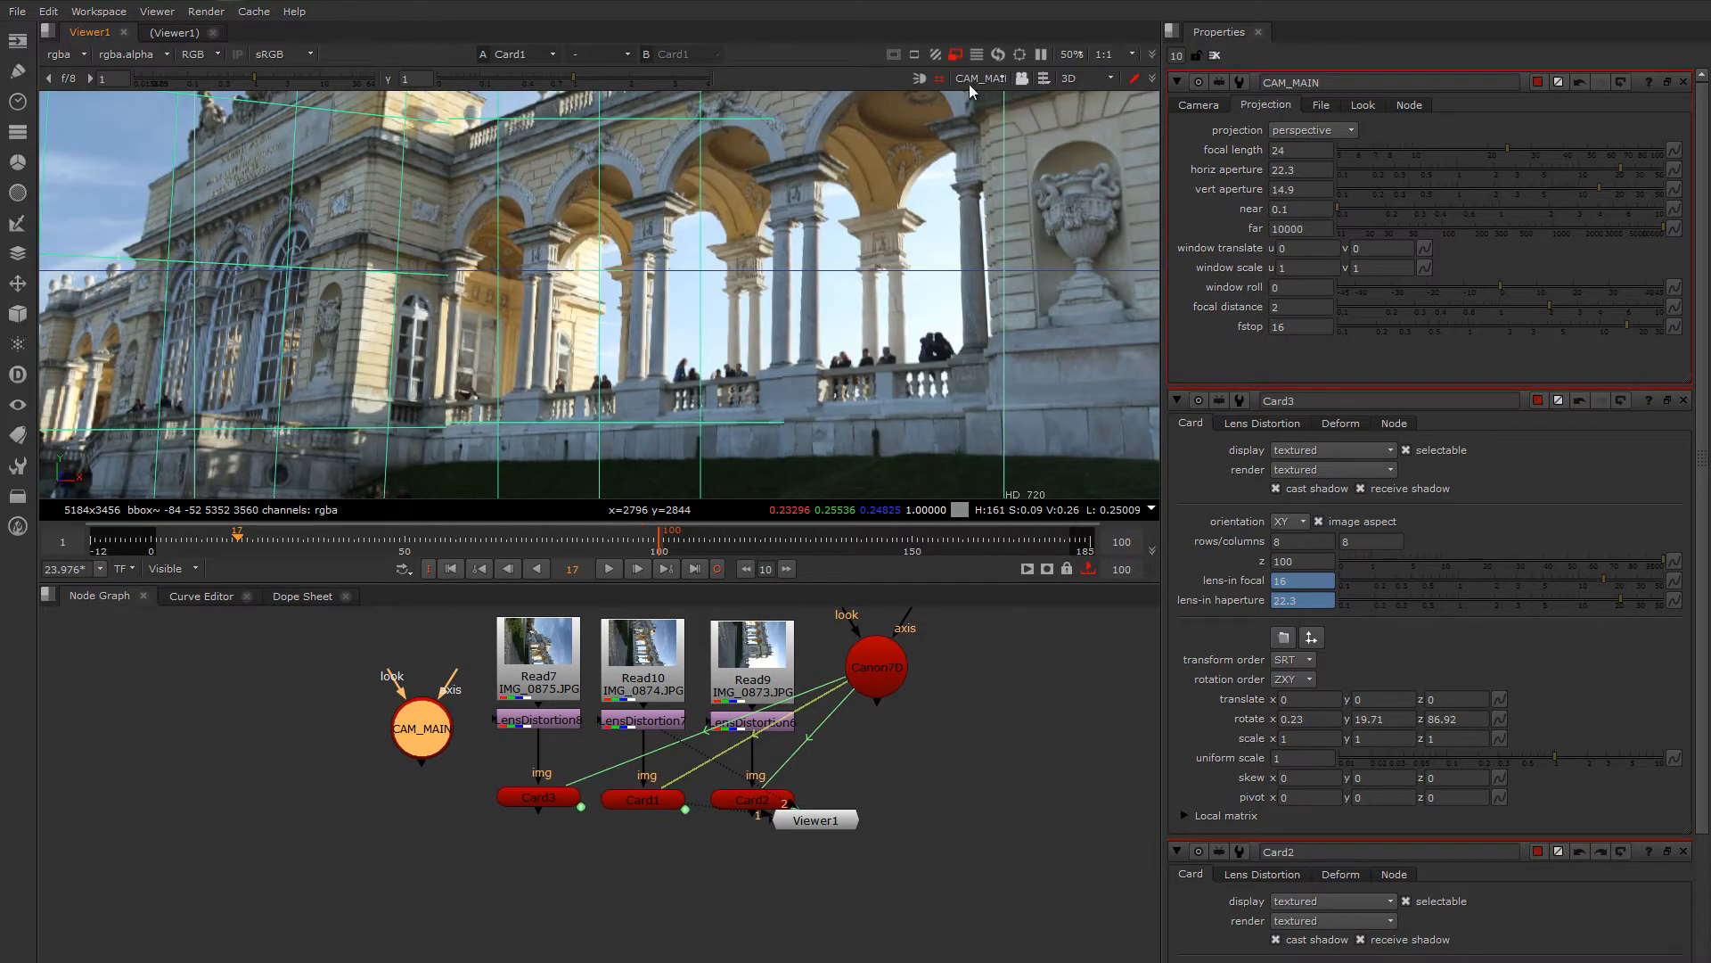
{"action": "left_click", "coordinate": [1022, 79]}
{"action": "left_click_drag", "start_coordinate": [716, 344], "coordinate": [503, 419], "text": "ctrl"}
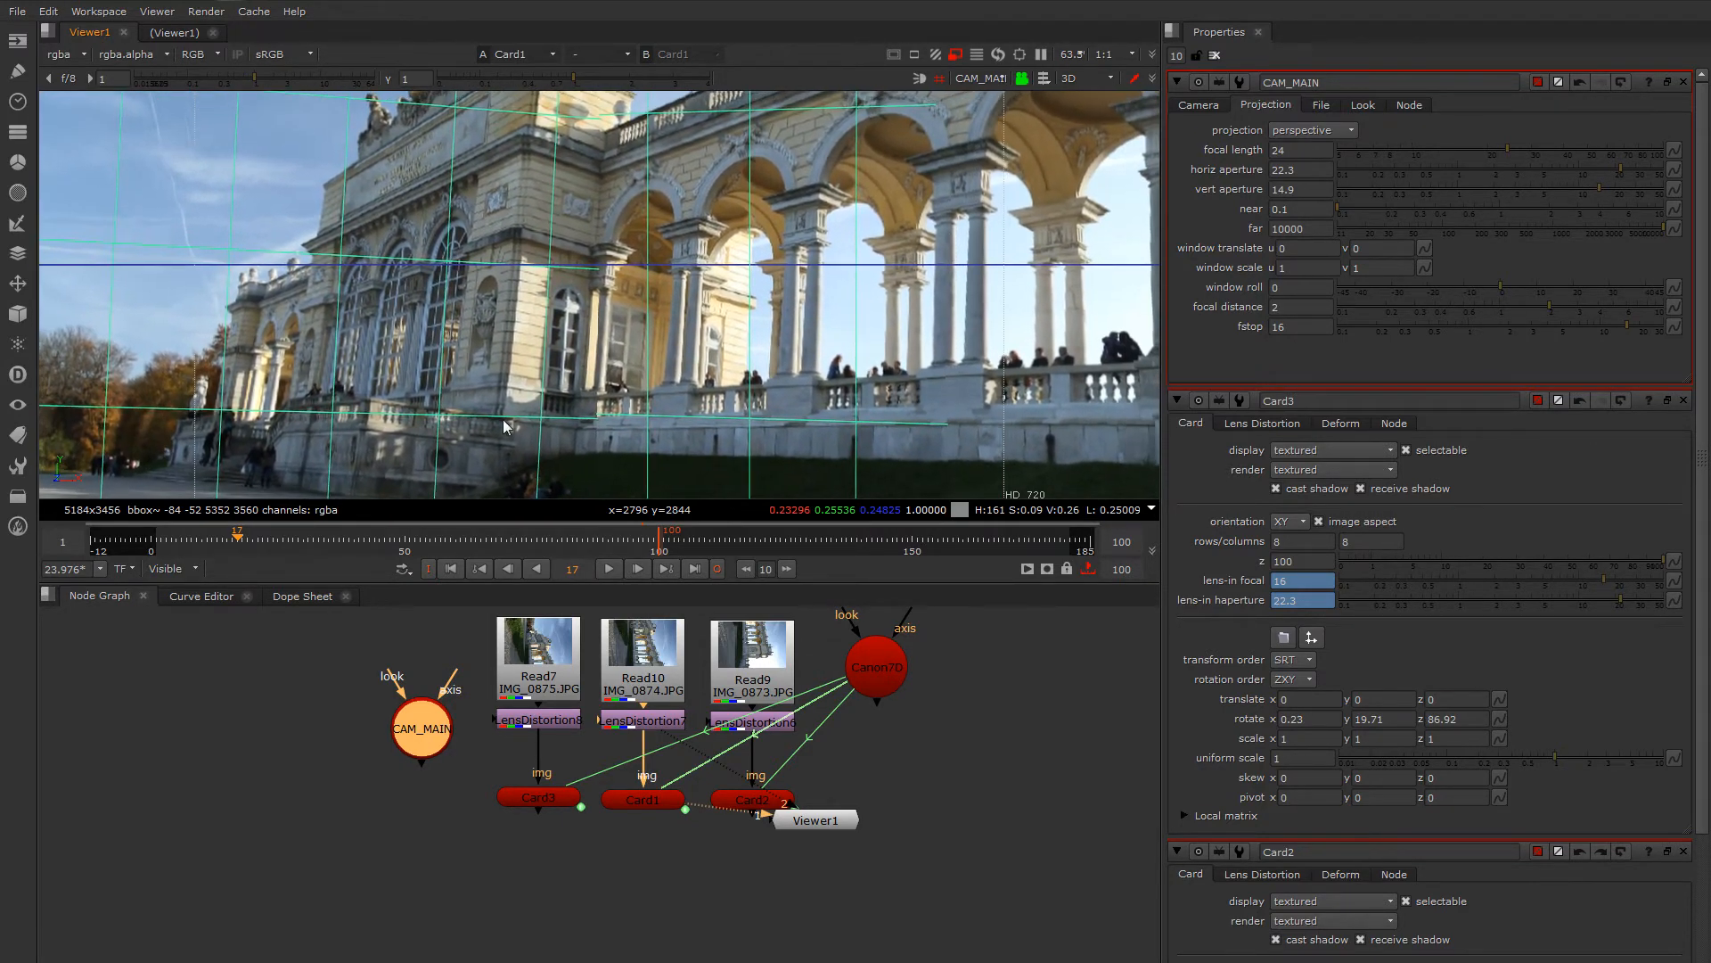
- Go to frame 1 and reframe the building by rotating CAM_MAIN to about x 4.47, y 13.8 and z -4.4
{"action": "left_click_drag", "start_coordinate": [194, 542], "coordinate": [156, 544]}
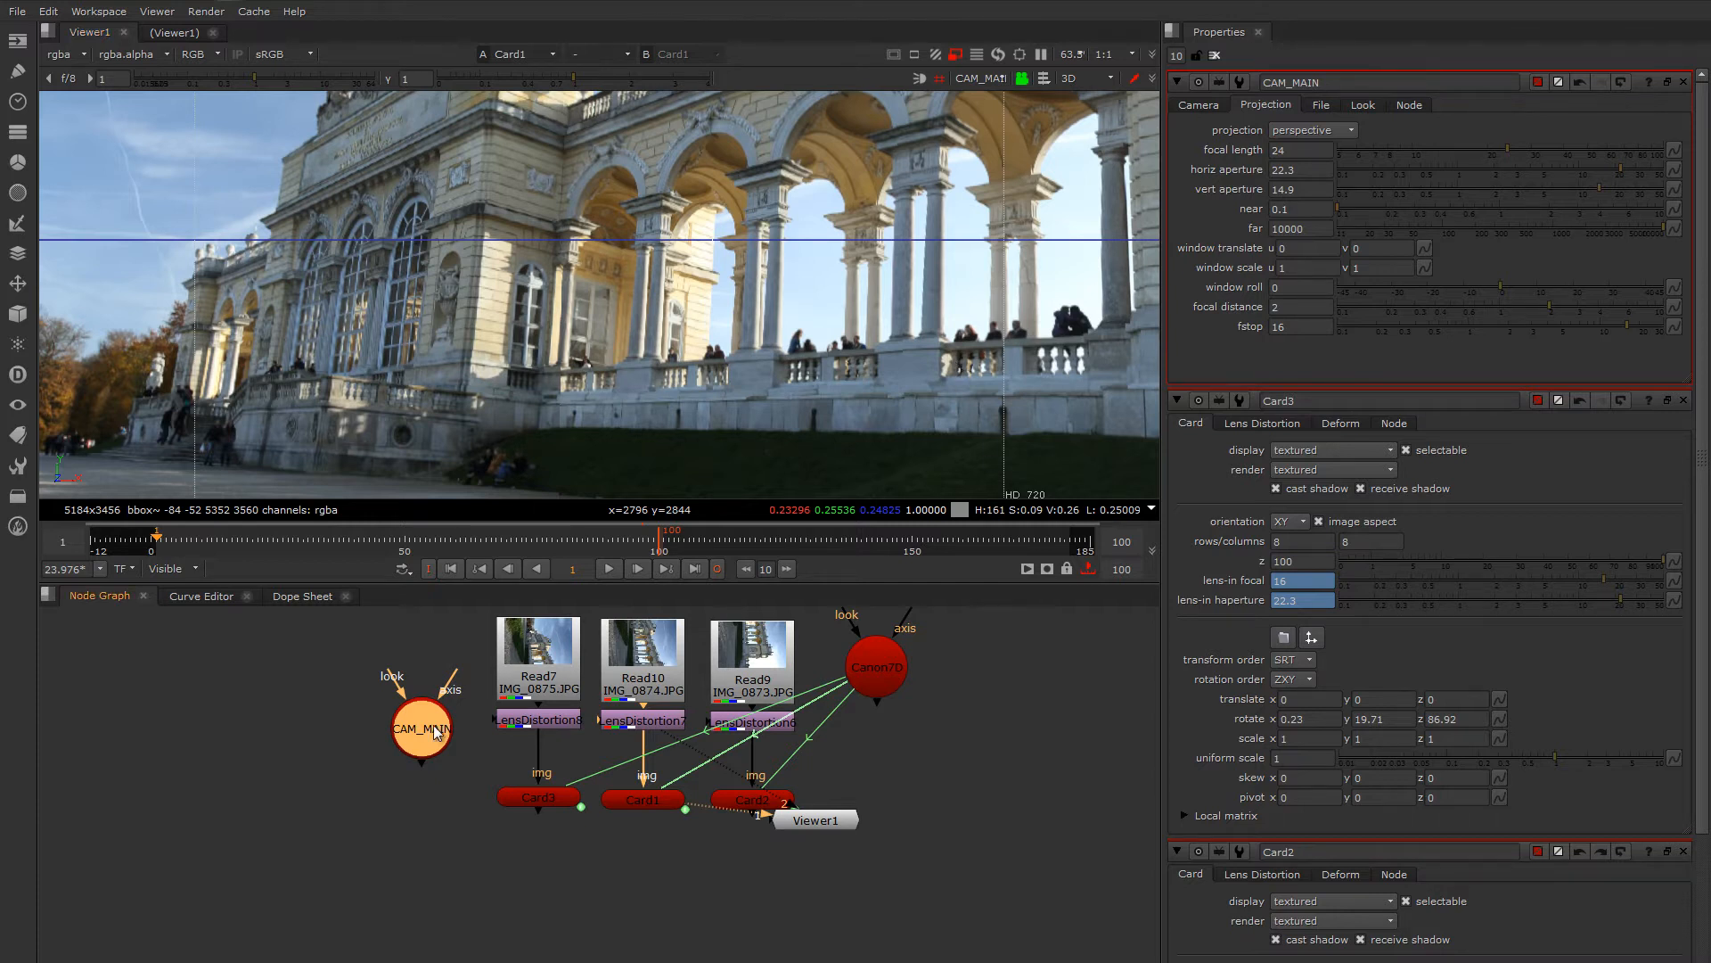
{"action": "left_click", "coordinate": [1200, 110]}
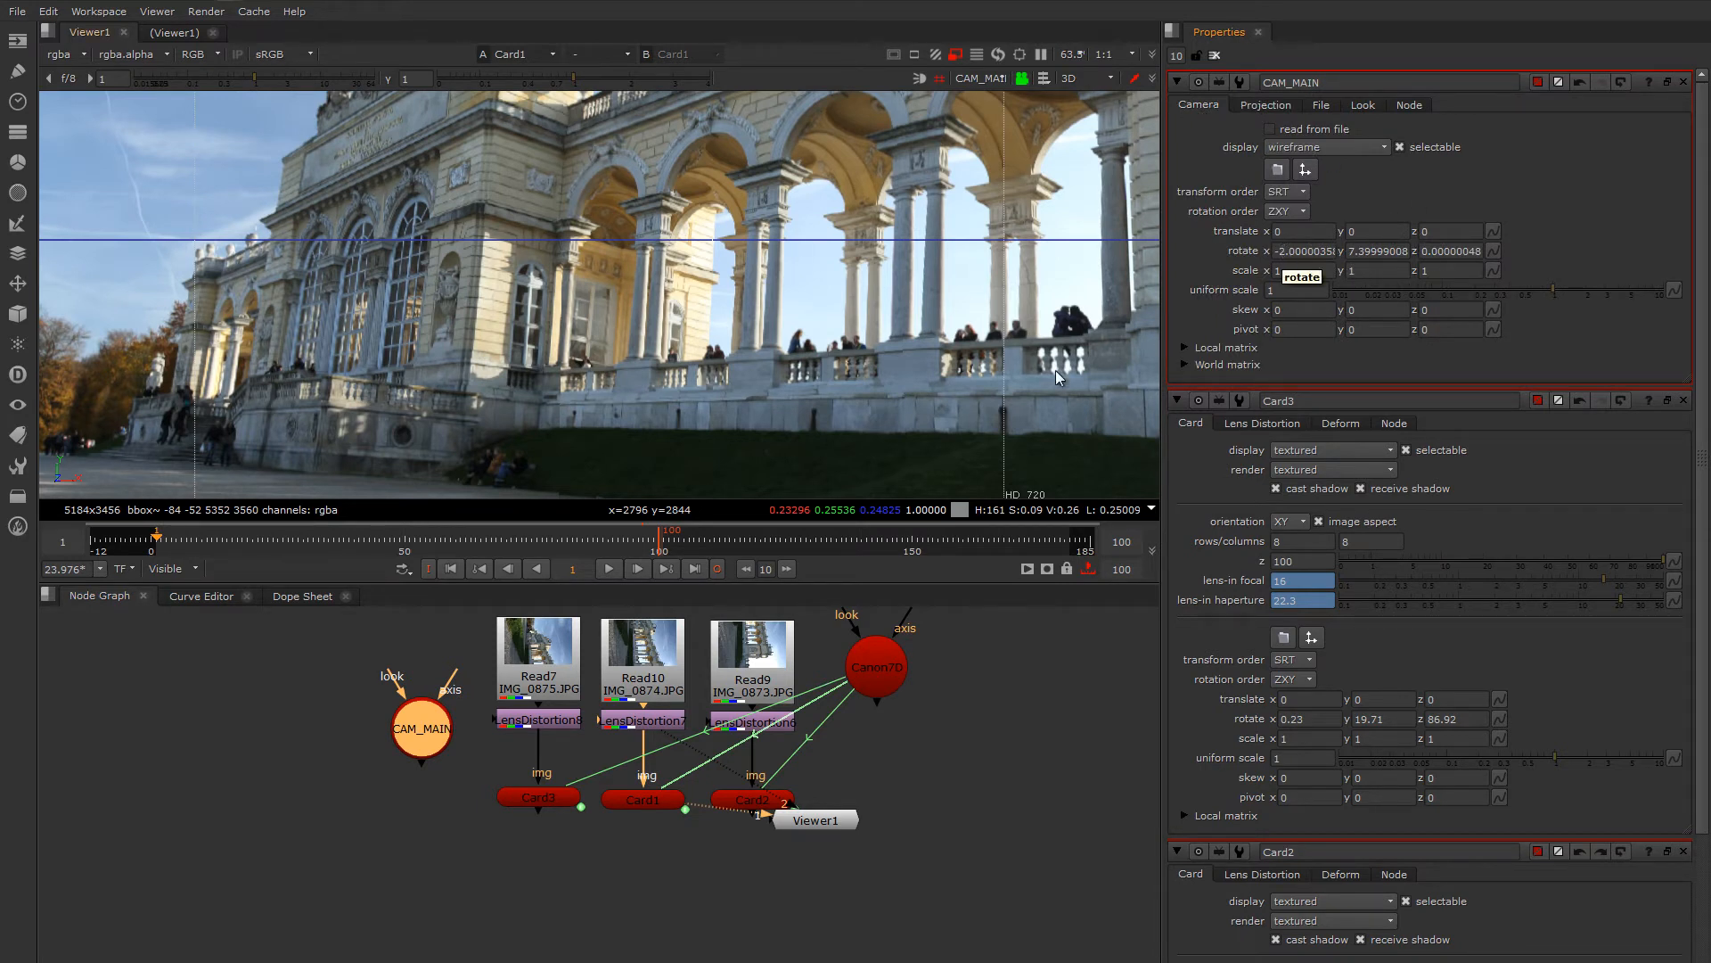
{"action": "middle_click_drag", "start_coordinate": [1295, 253], "coordinate": [608, 291]}
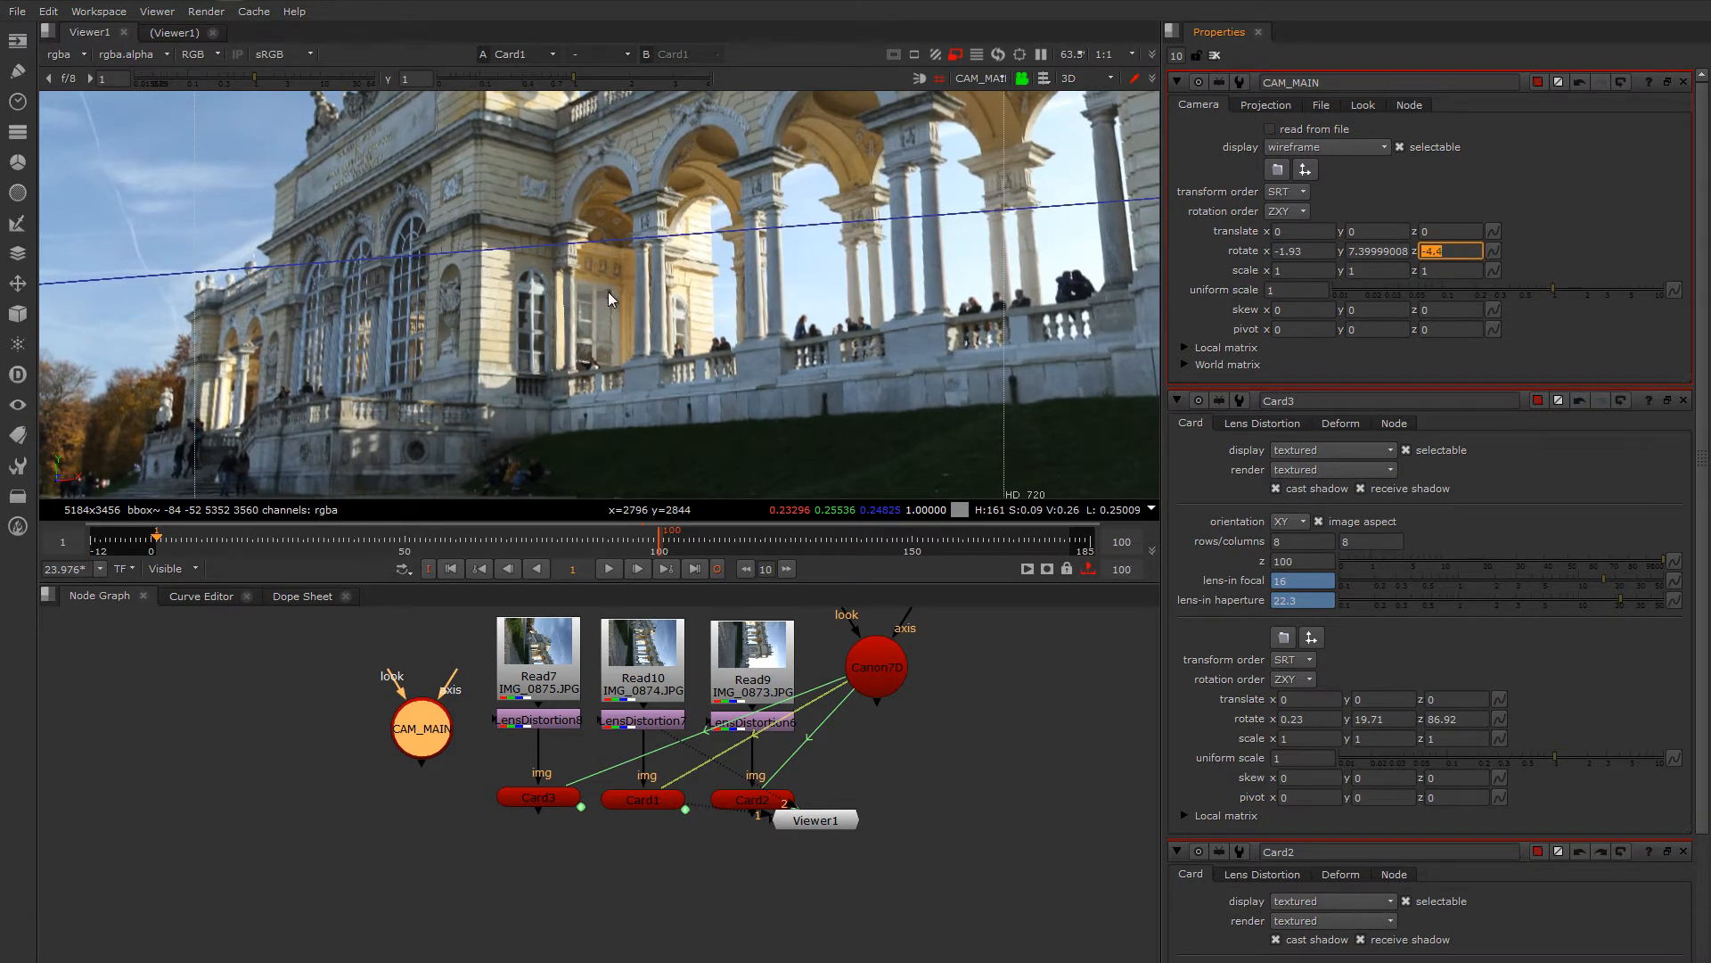
{"action": "left_click_drag", "start_coordinate": [729, 362], "coordinate": [709, 362], "text": "ctrl"}
{"action": "left_click_drag", "start_coordinate": [705, 363], "coordinate": [699, 333], "text": "ctrl"}
- Move Viewer1 clear of the cards and connect Card3, Card1 and Card2 to a new Scene node
{"action": "left_click_drag", "start_coordinate": [838, 820], "coordinate": [992, 802]}
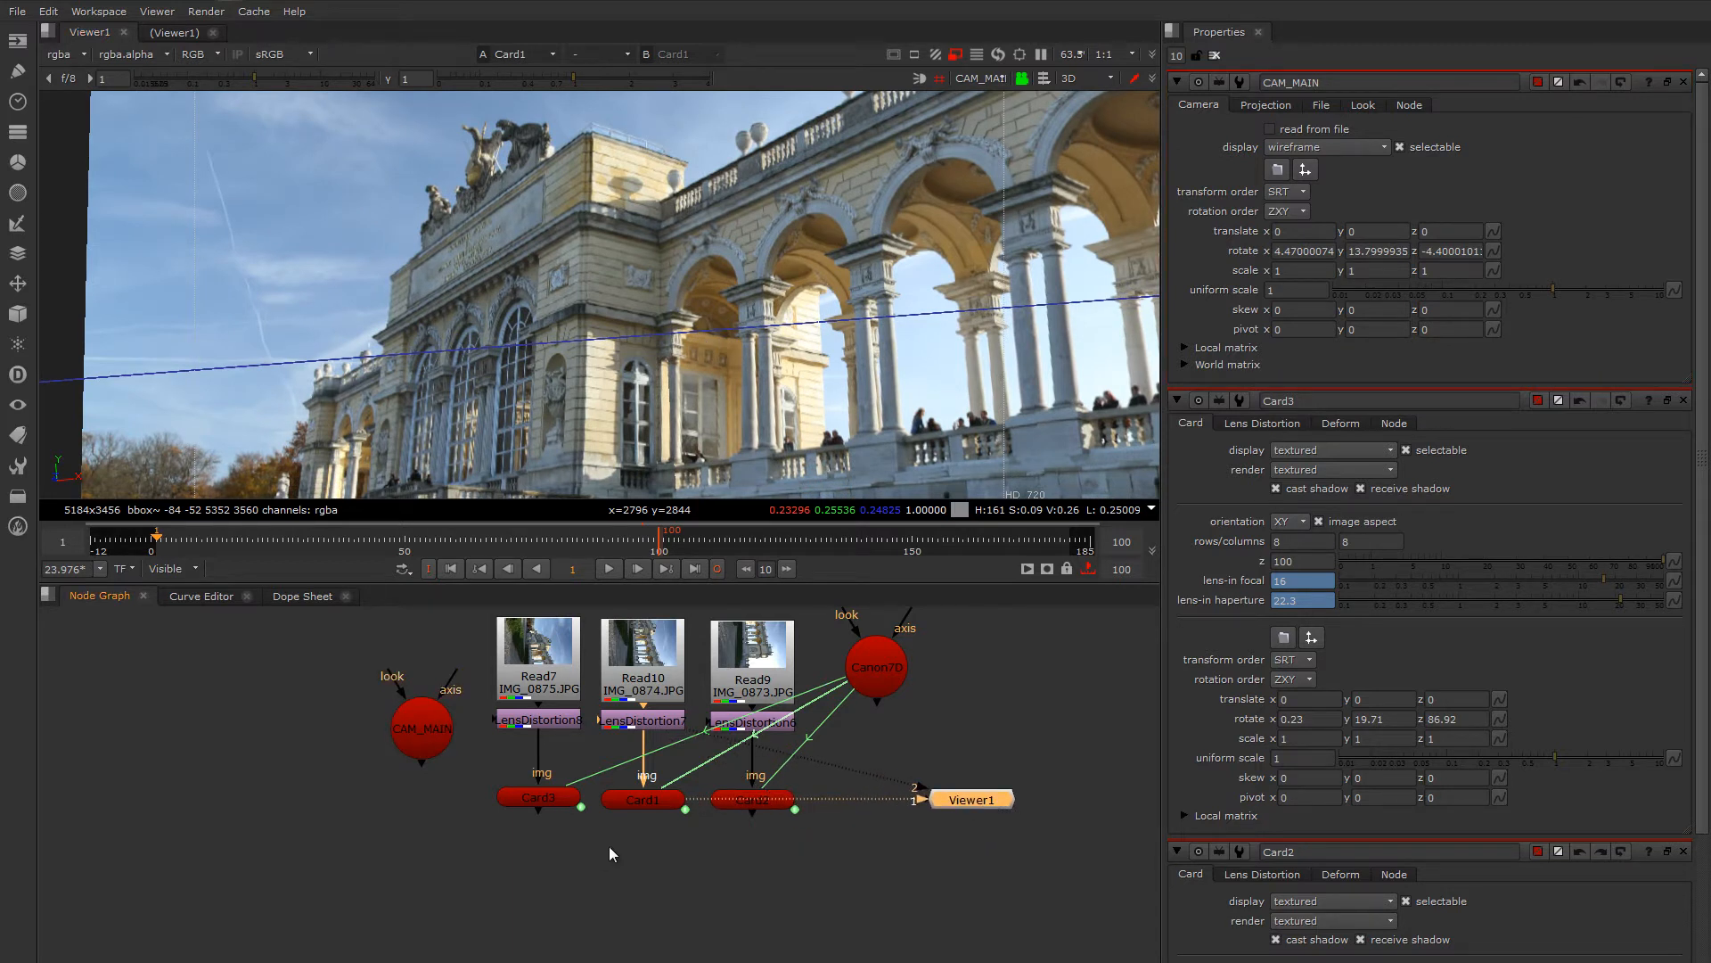
{"action": "middle_click_drag", "start_coordinate": [610, 852], "coordinate": [599, 817]}
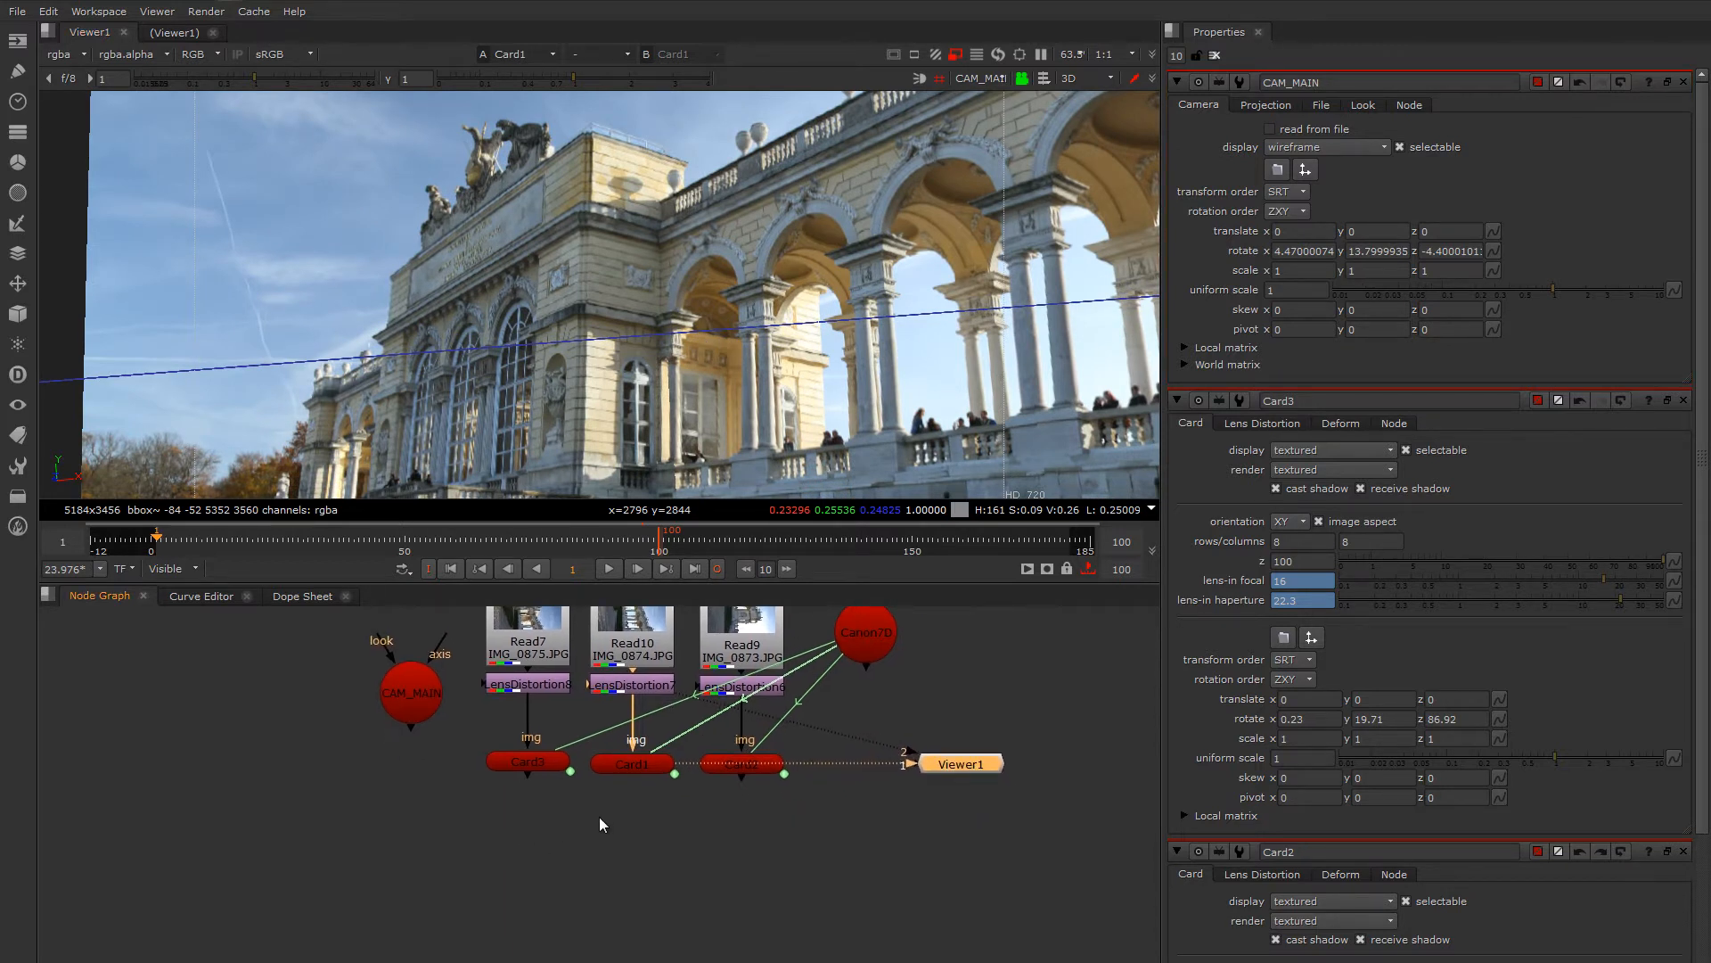
{"action": "left_click", "coordinate": [526, 814]}
{"action": "left_click_drag", "start_coordinate": [451, 743], "coordinate": [778, 784]}
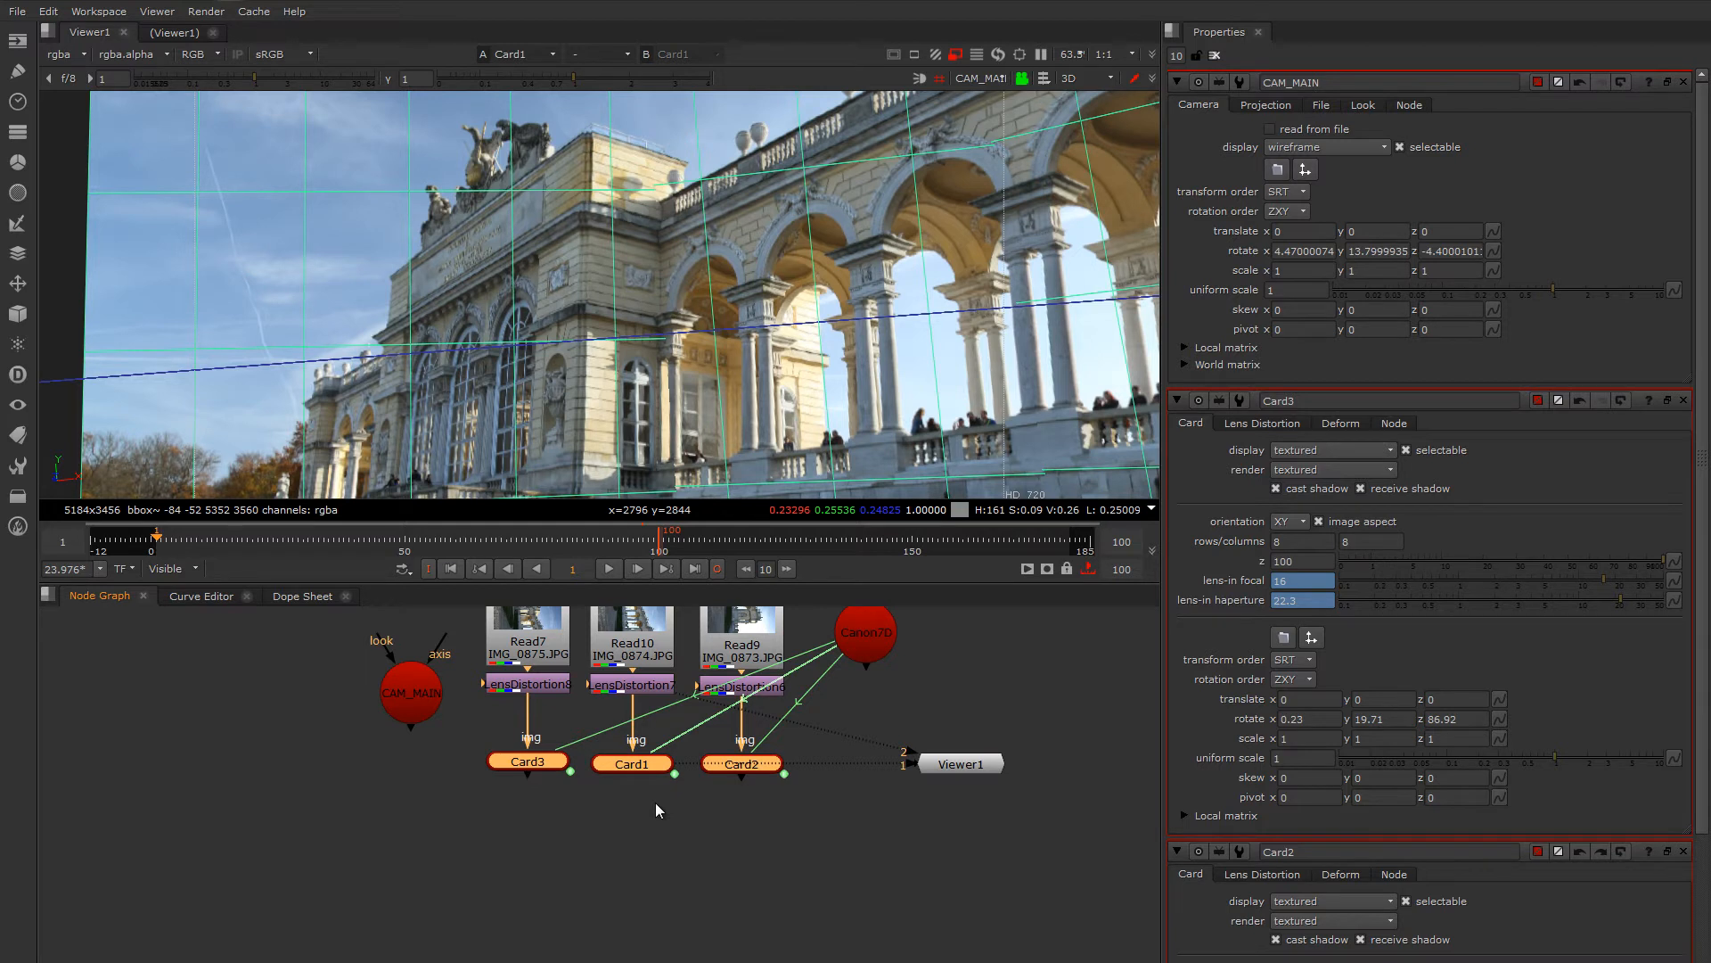
{"action": "key", "text": "Tab"}
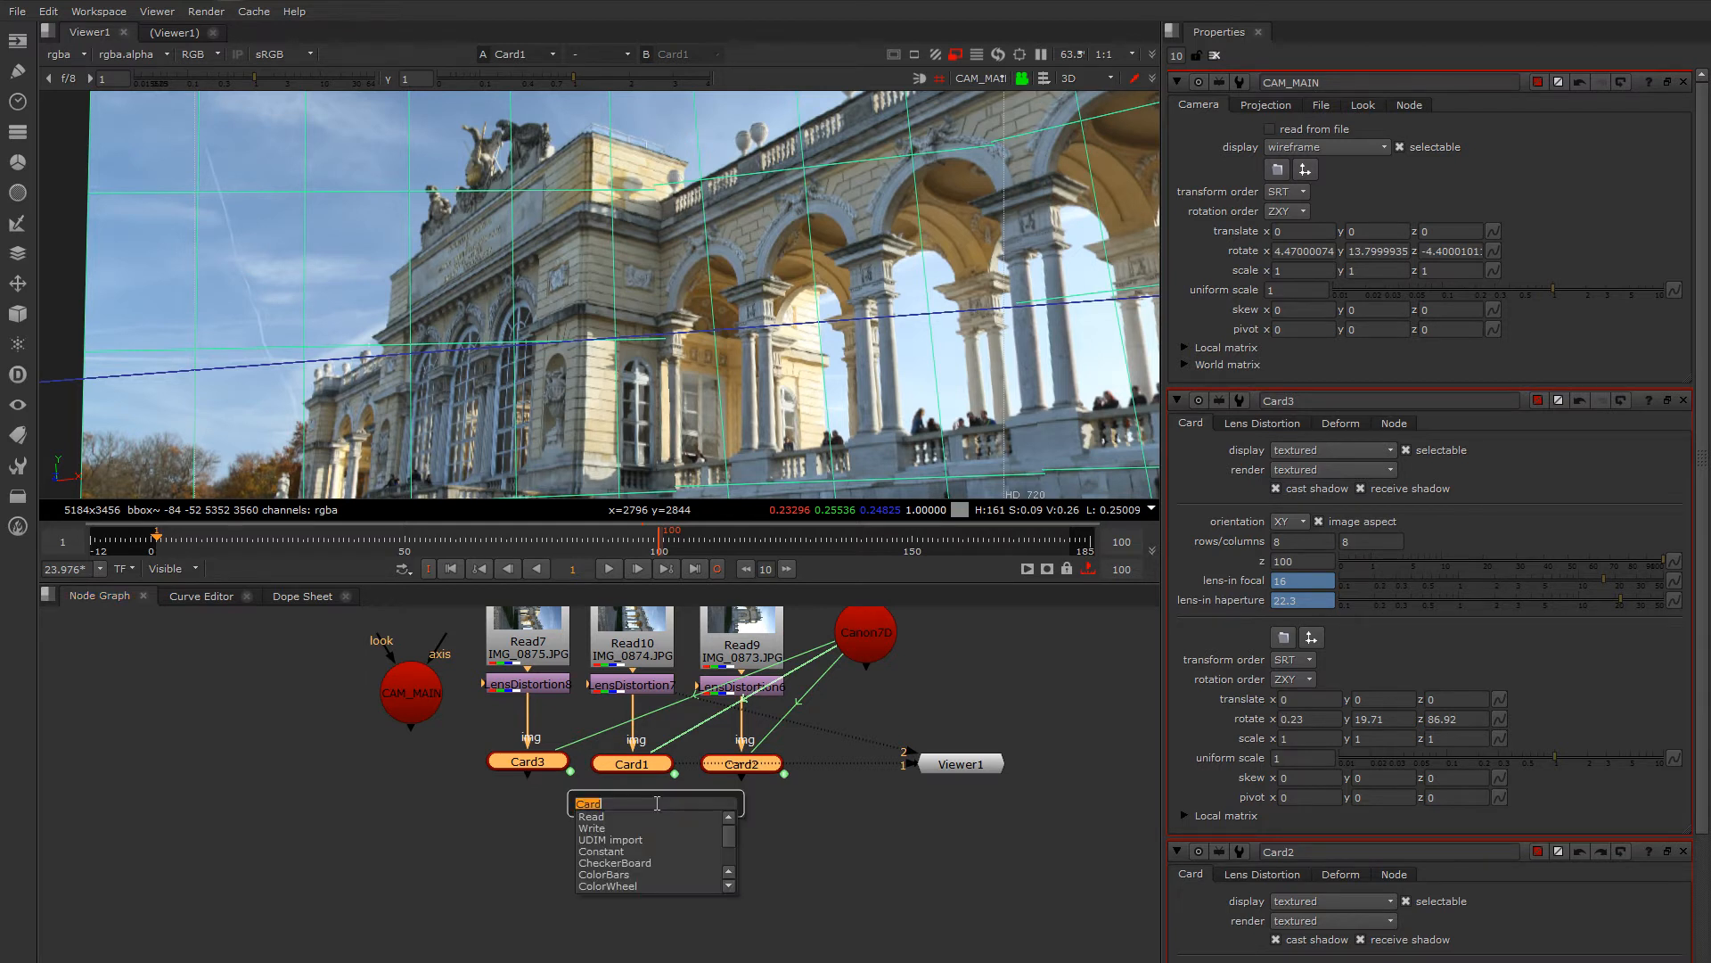
{"action": "type", "text": "Scene"}
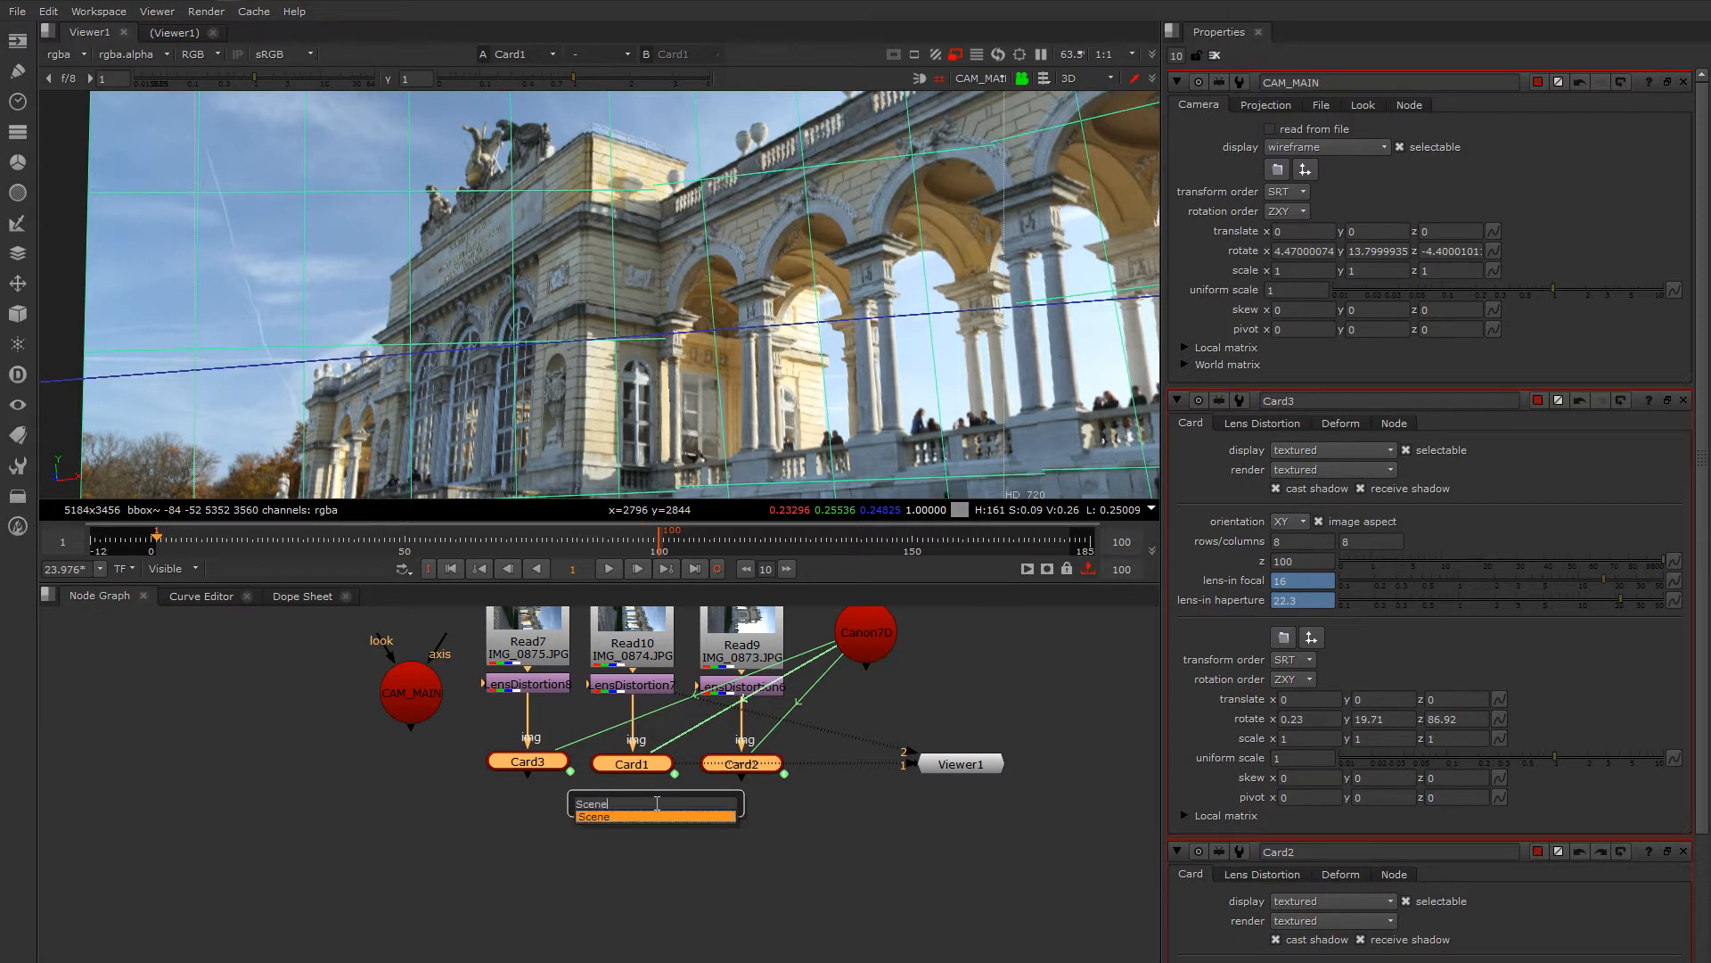
{"action": "key", "text": "Return"}
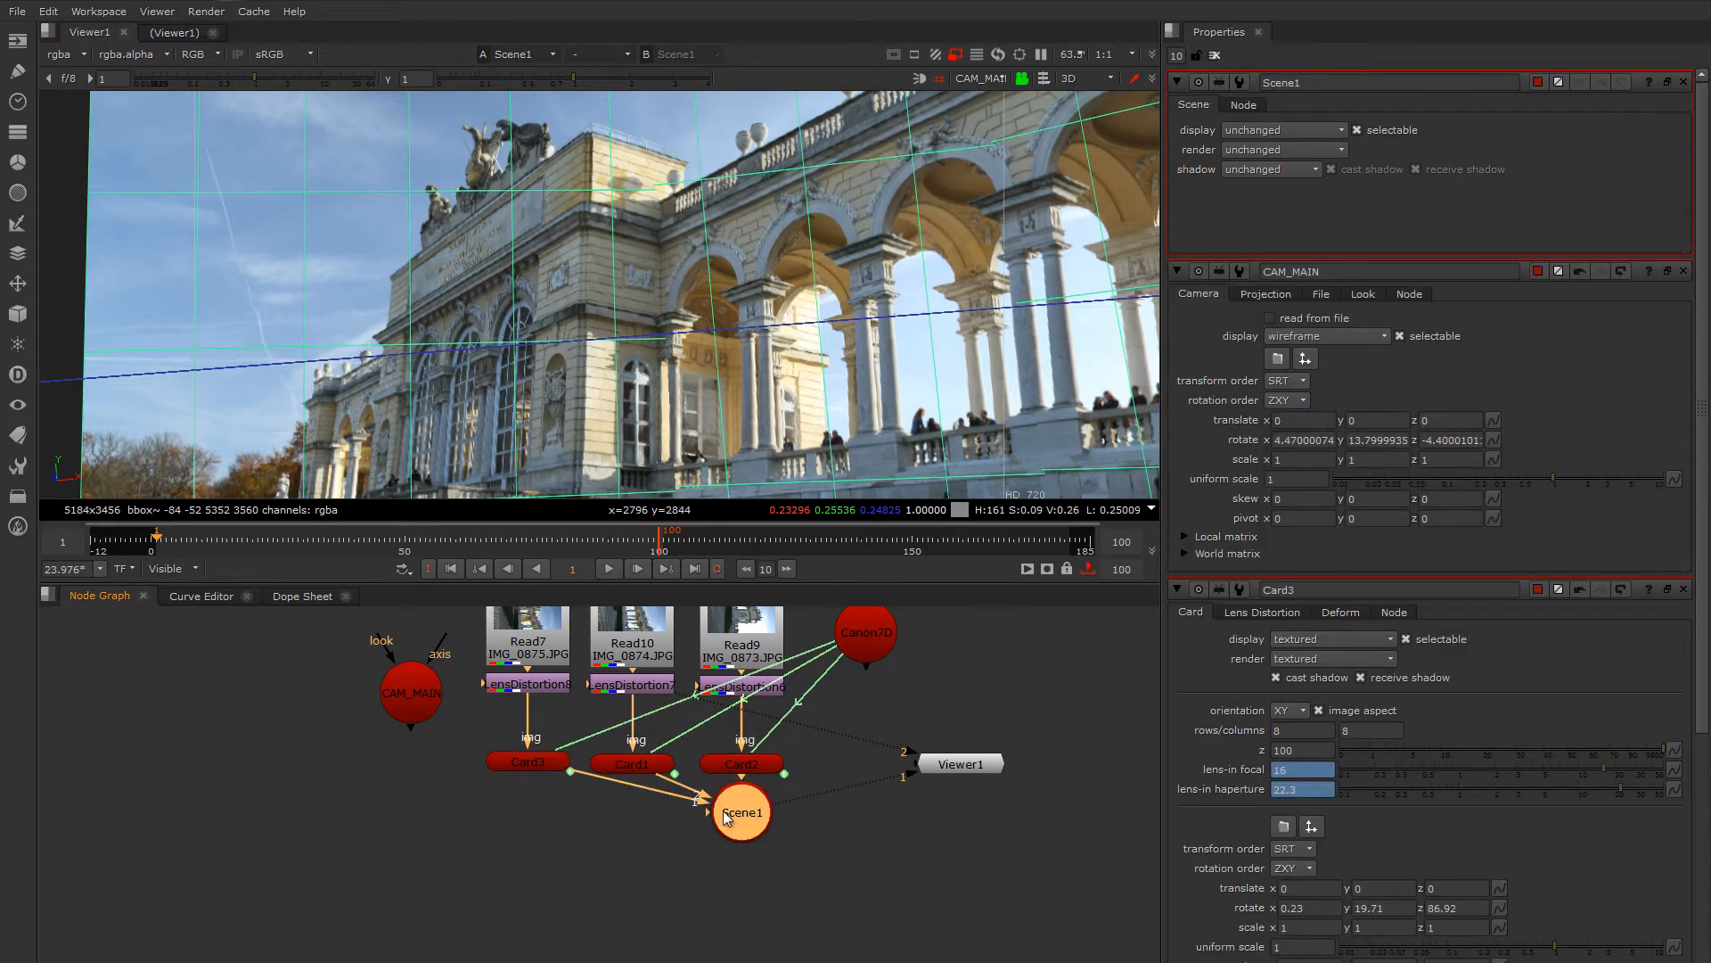
- Centre Scene1 beneath Card1 and connect CAM_MAIN to the scene
{"action": "left_click_drag", "start_coordinate": [723, 811], "coordinate": [401, 759]}
{"action": "left_click", "coordinate": [650, 844]}
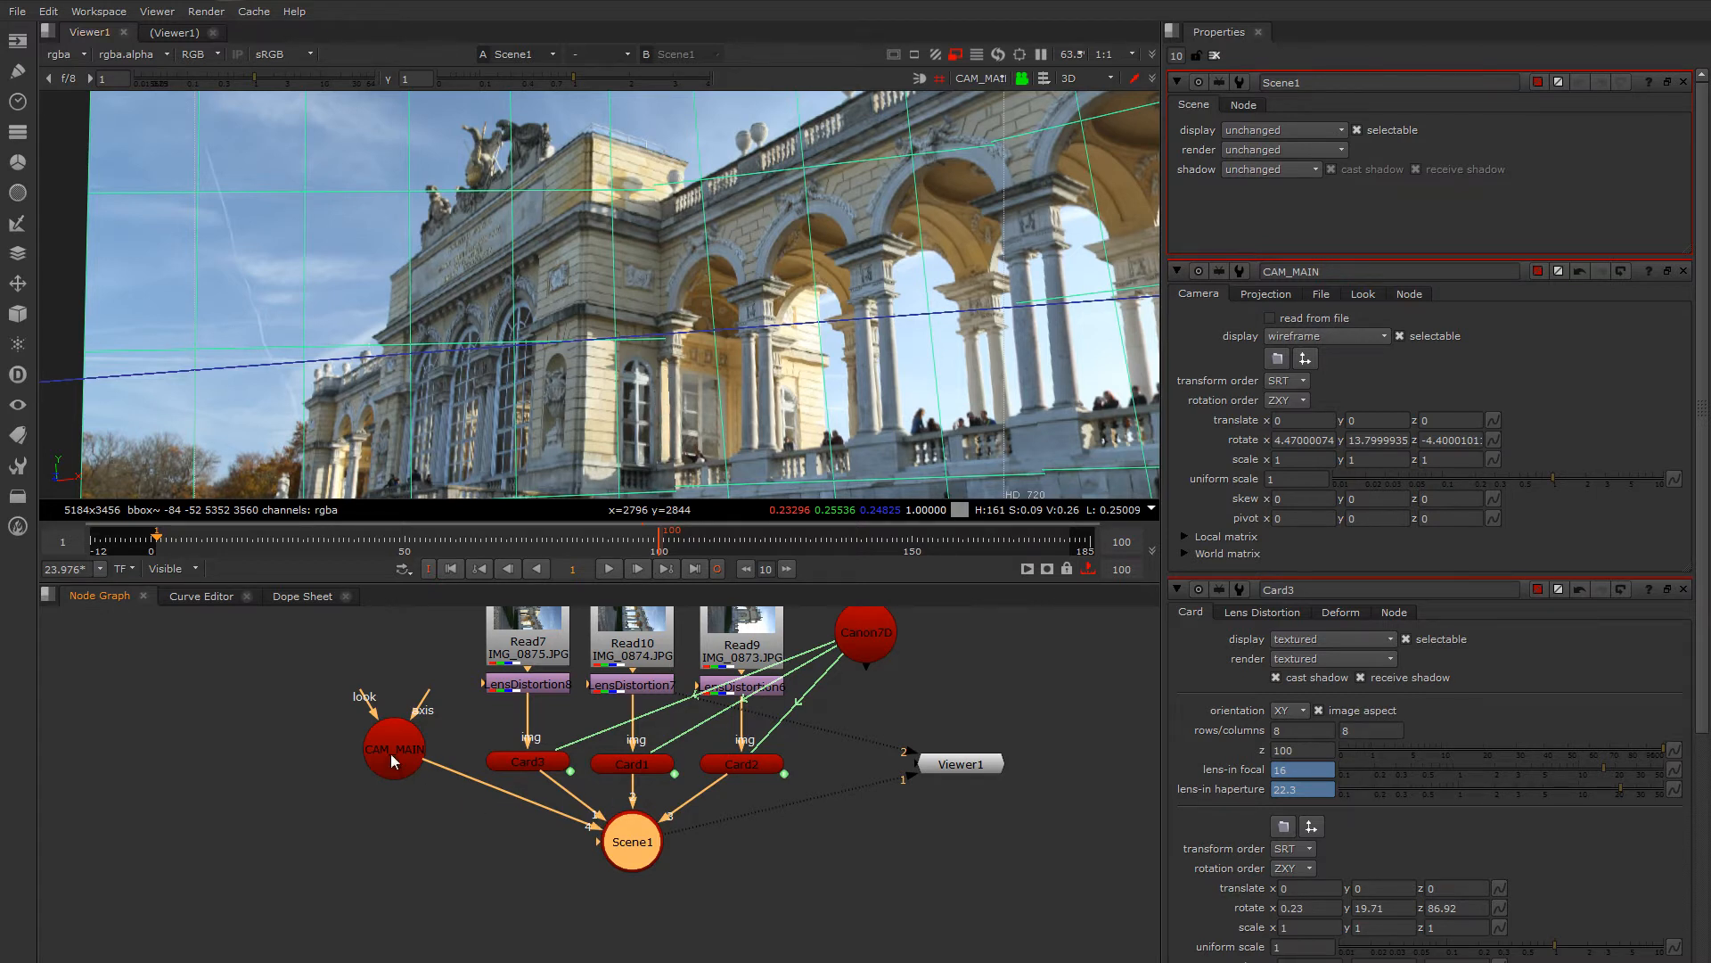
{"action": "left_click_drag", "start_coordinate": [391, 754], "coordinate": [395, 763]}
- Add a ScanlineRender node beneath Scene1, connect its cam input to CAM_MAIN, and place the camera beside the scene
{"action": "middle_click_drag", "start_coordinate": [636, 915], "coordinate": [629, 847]}
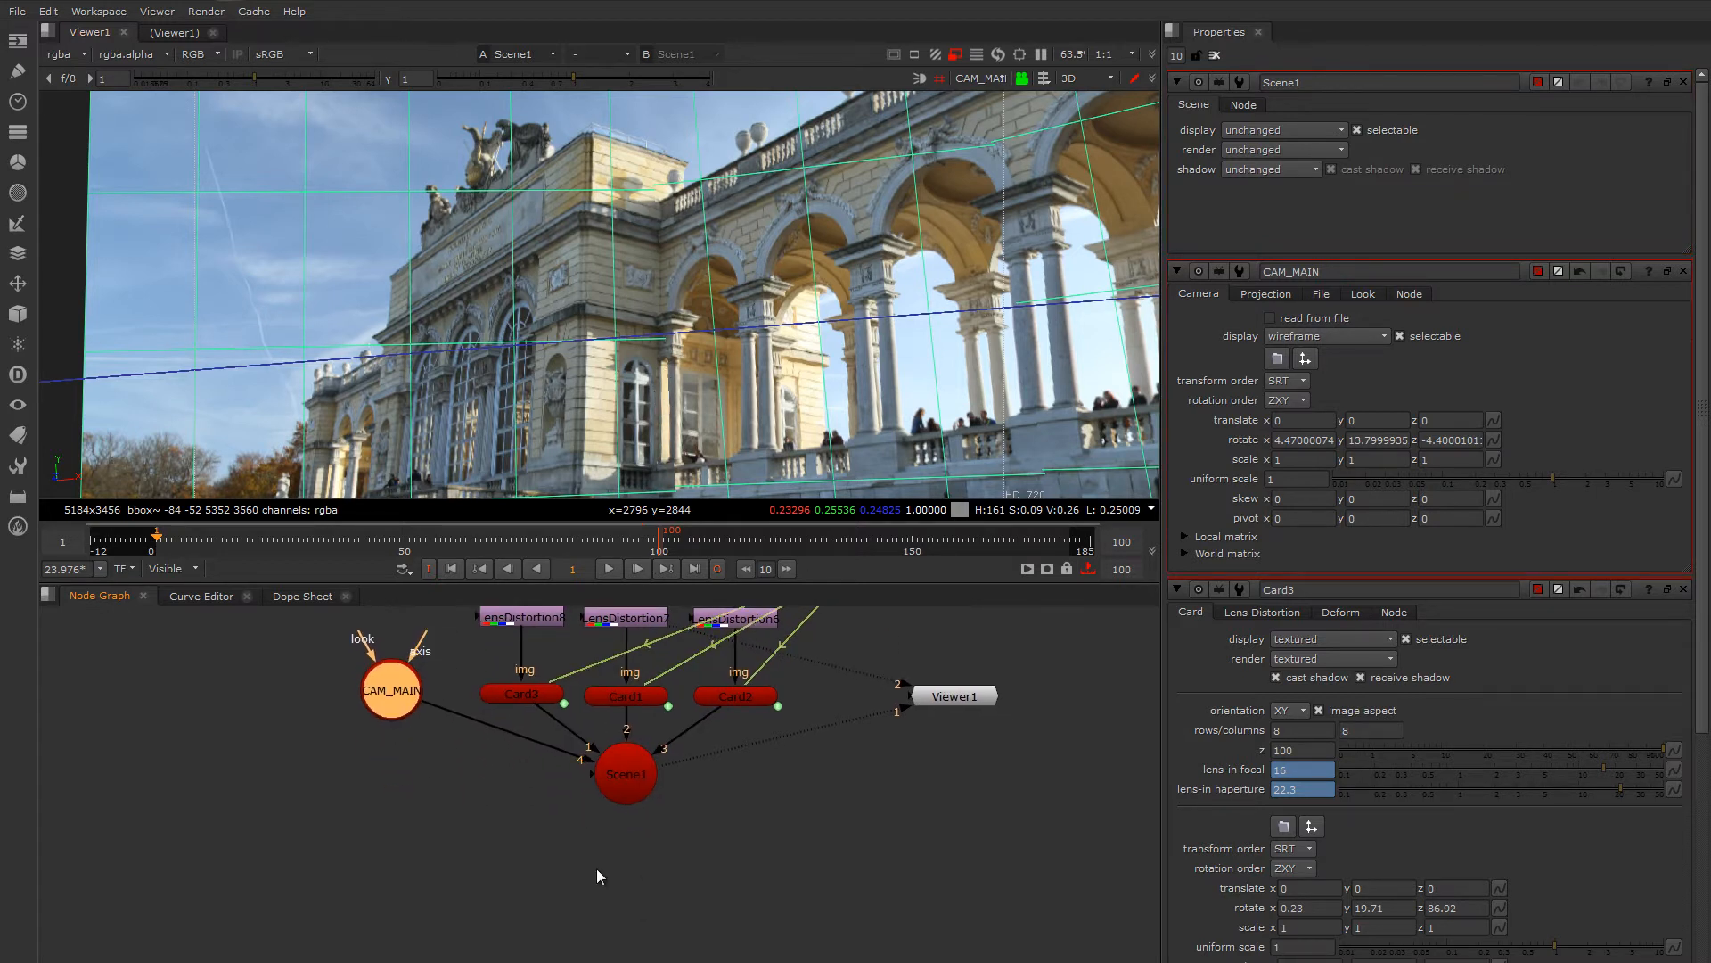
{"action": "left_click", "coordinate": [626, 774]}
{"action": "key", "text": "Tab"}
{"action": "type", "text": "scan"}
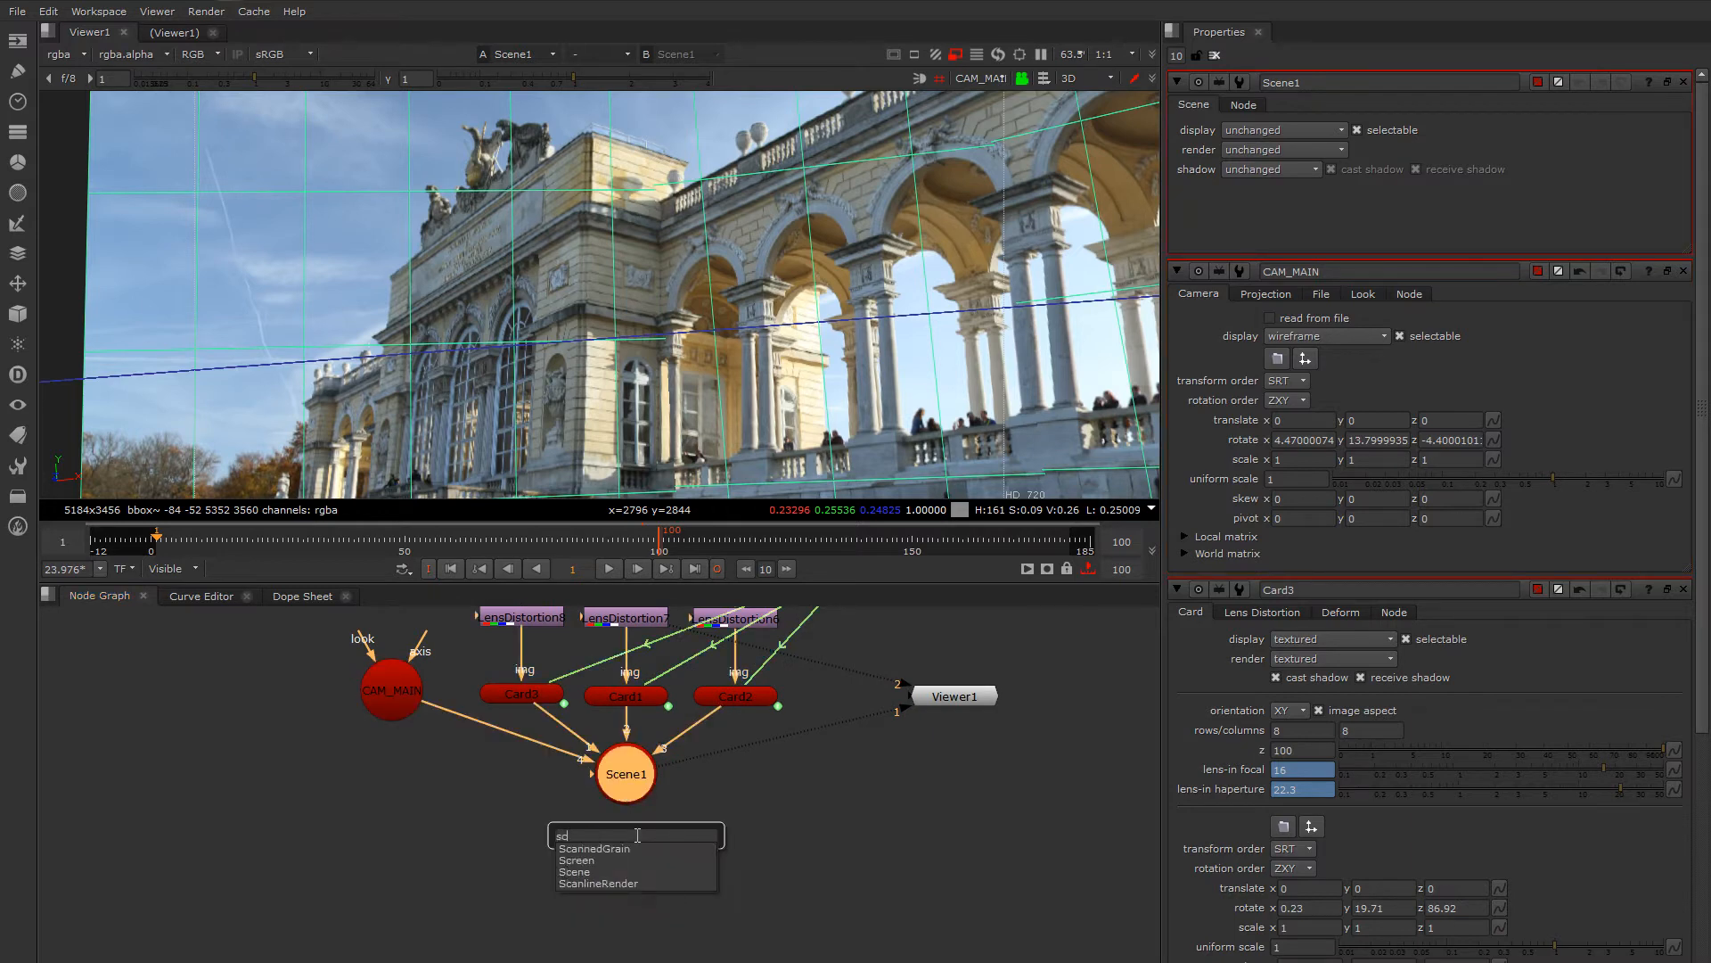
{"action": "key", "text": "Down"}
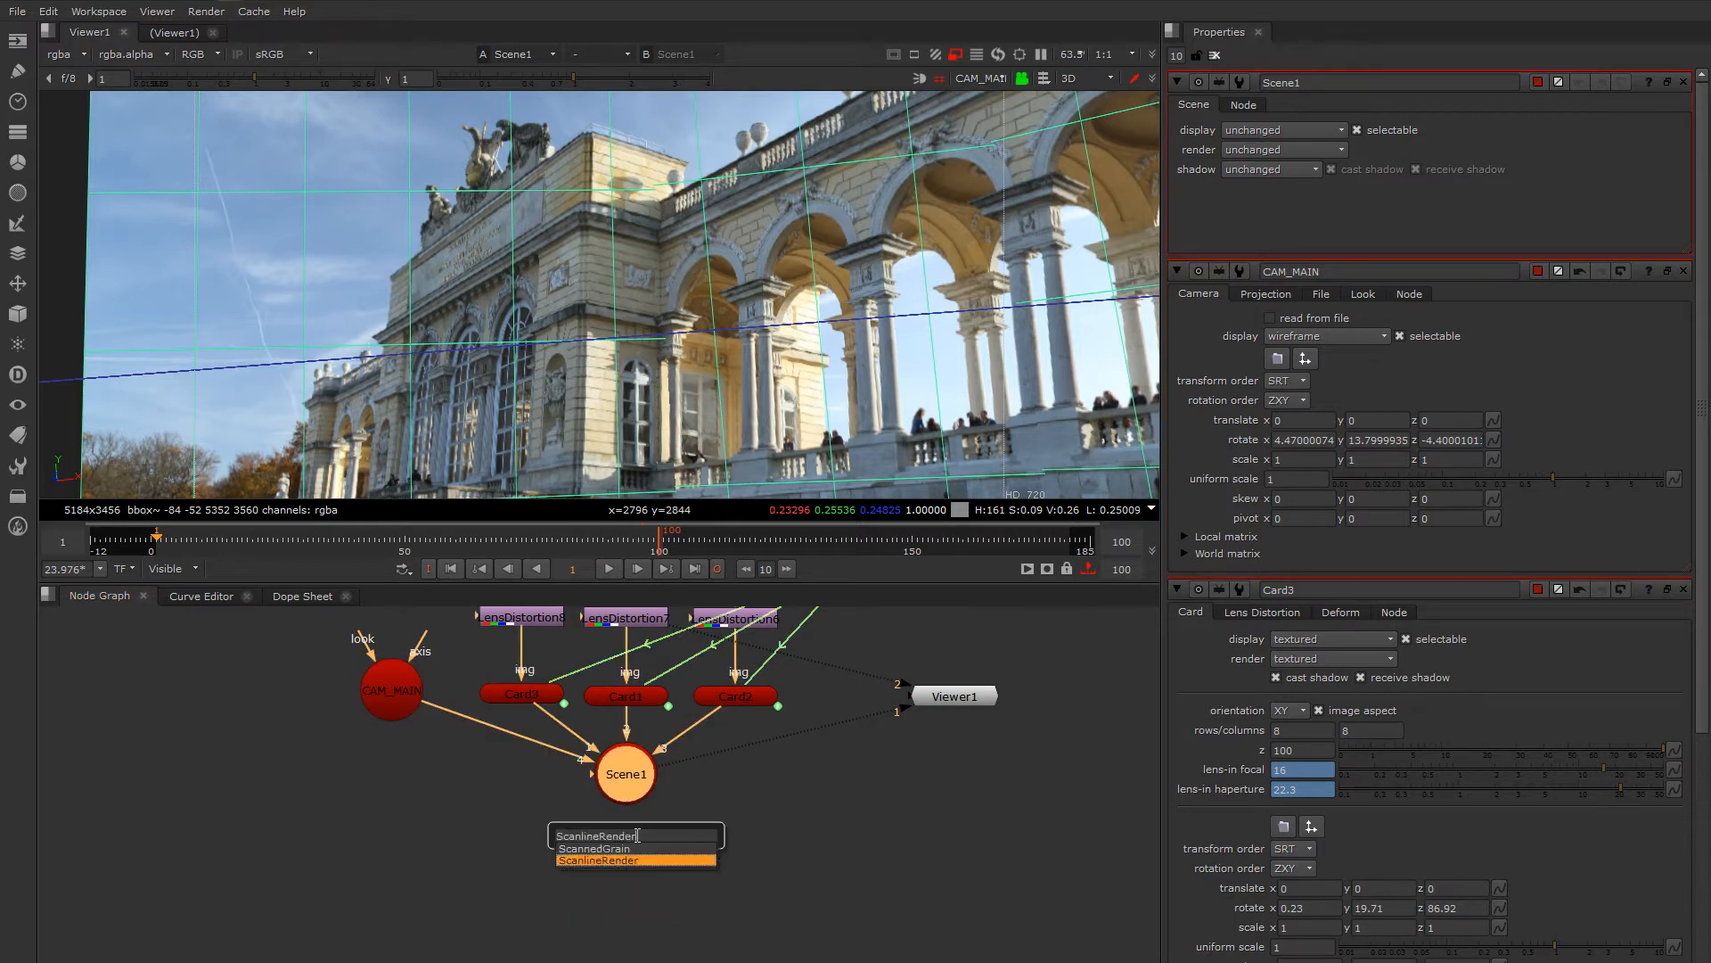
{"action": "key", "text": "Return"}
{"action": "left_click_drag", "start_coordinate": [745, 781], "coordinate": [469, 784]}
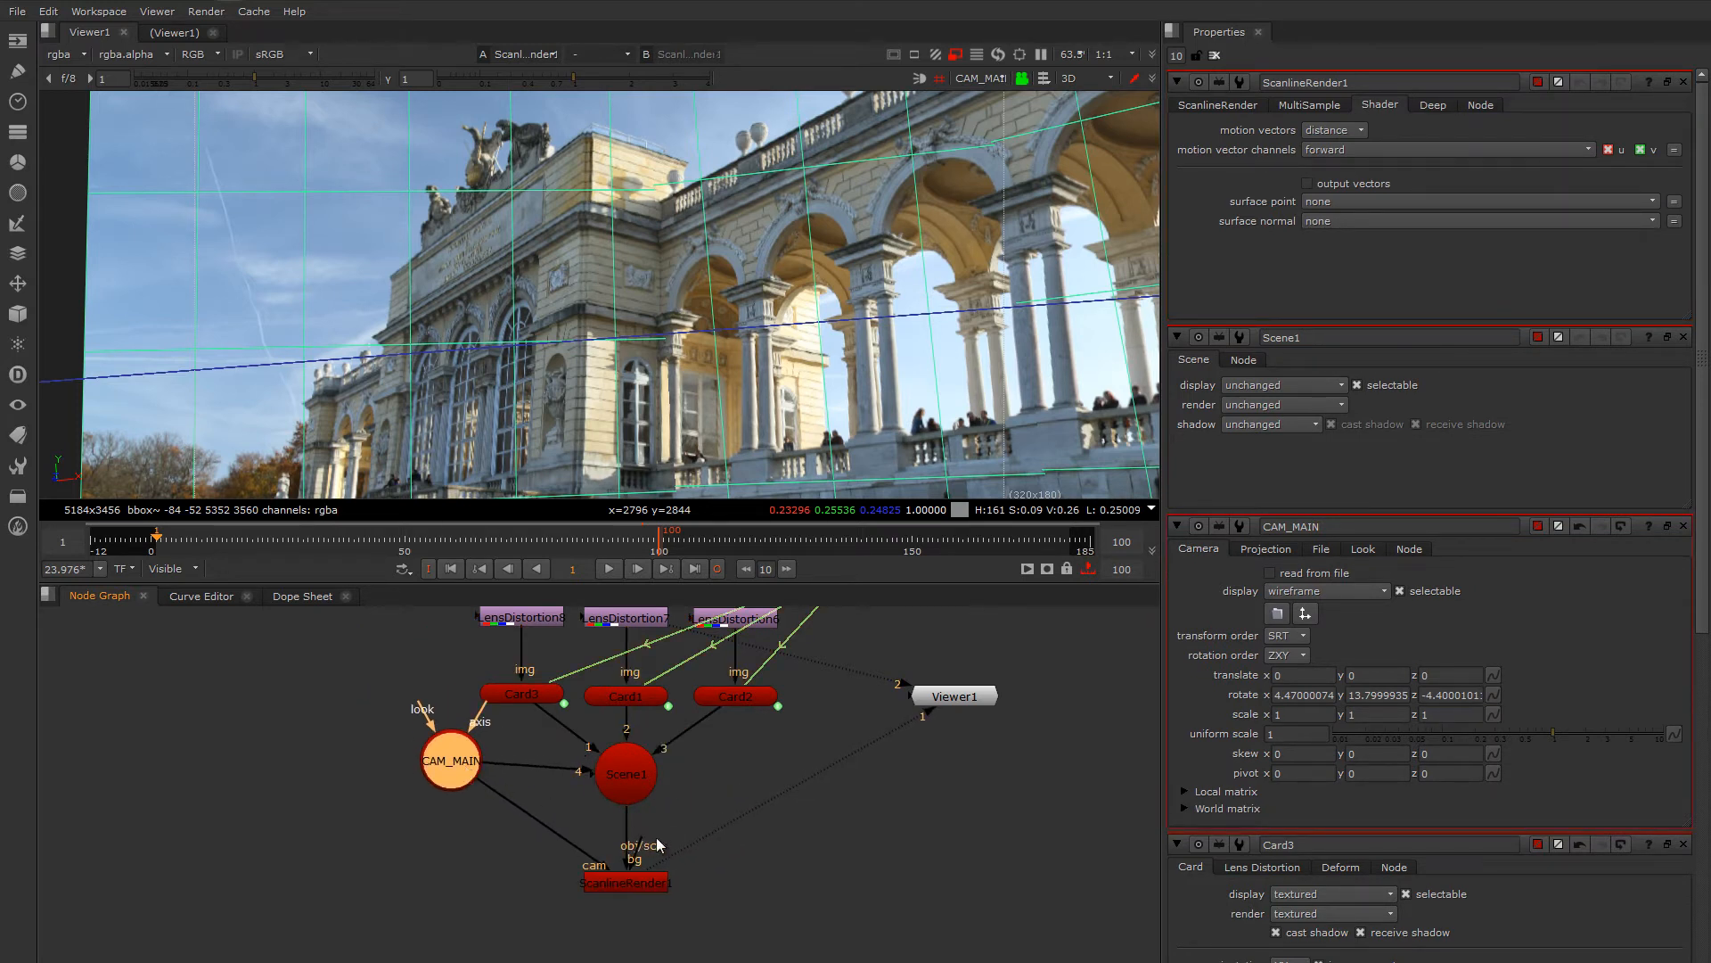
- Create a Constant node beside Scene1, near the ScanlineRender node's bg input
{"action": "left_click_drag", "start_coordinate": [635, 862], "coordinate": [795, 841]}
{"action": "left_click", "coordinate": [740, 783]}
{"action": "key", "text": "Tab"}
{"action": "type", "text": "cao"}
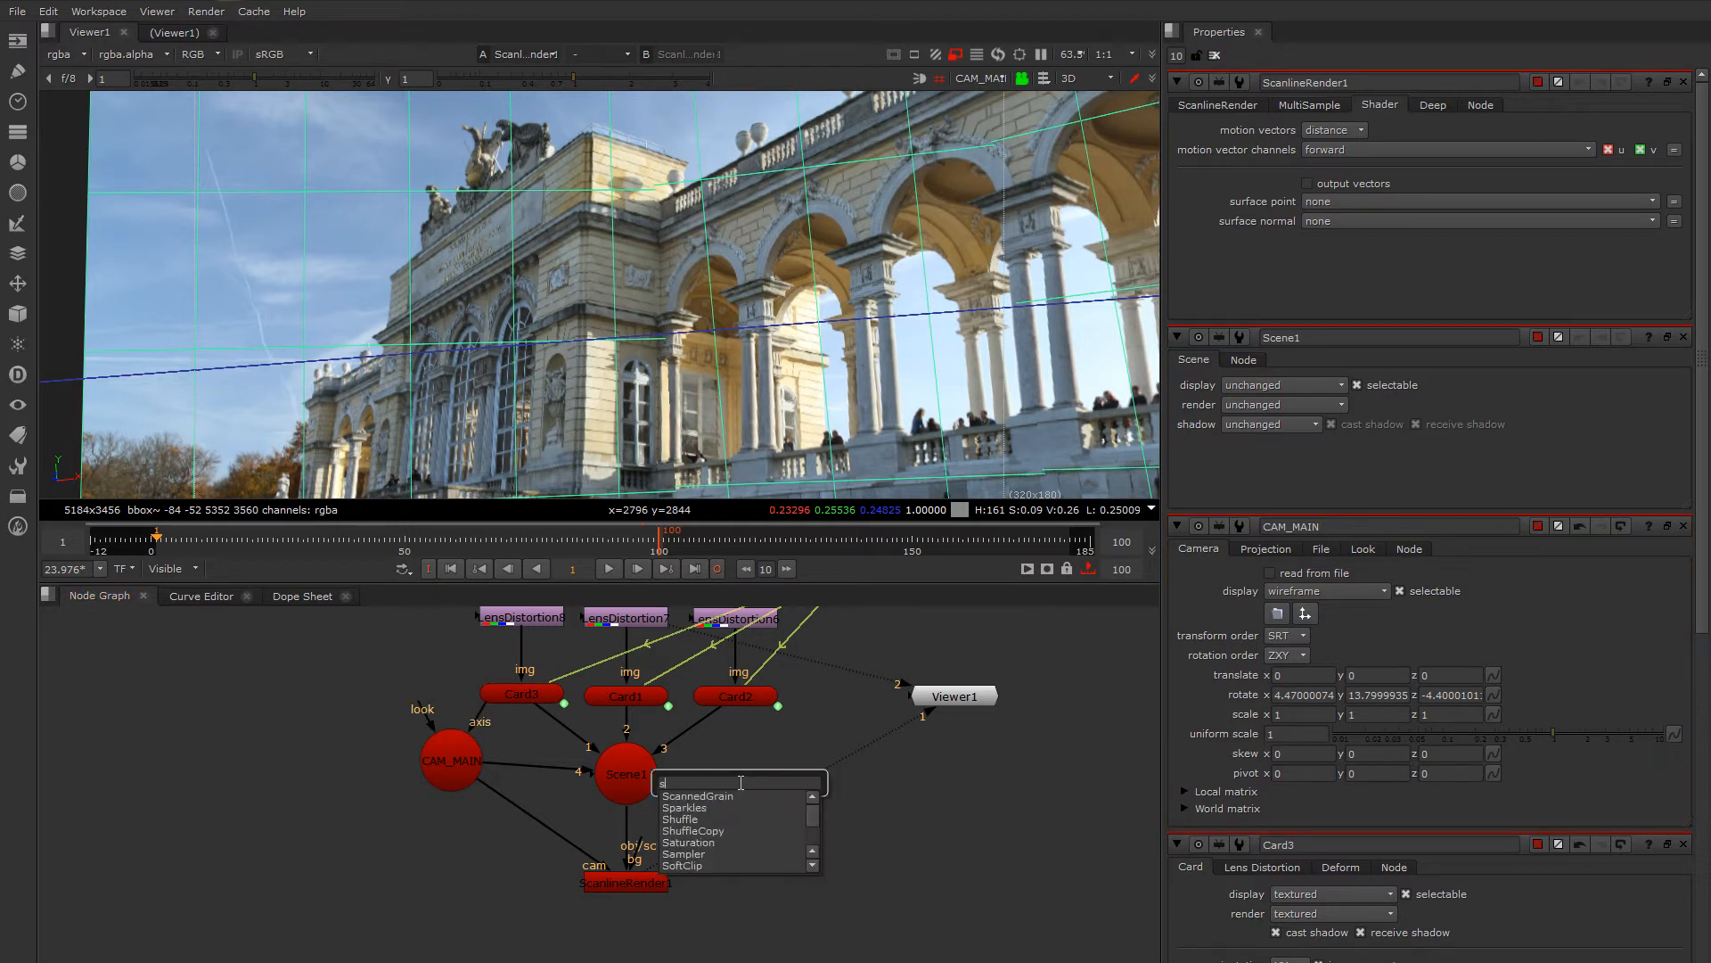
{"action": "type", "text": "mn"}
{"action": "key", "text": "BackSpace"}
{"action": "key", "text": "BackSpace"}
{"action": "key", "text": "BackSpace"}
{"action": "key", "text": "BackSpace"}
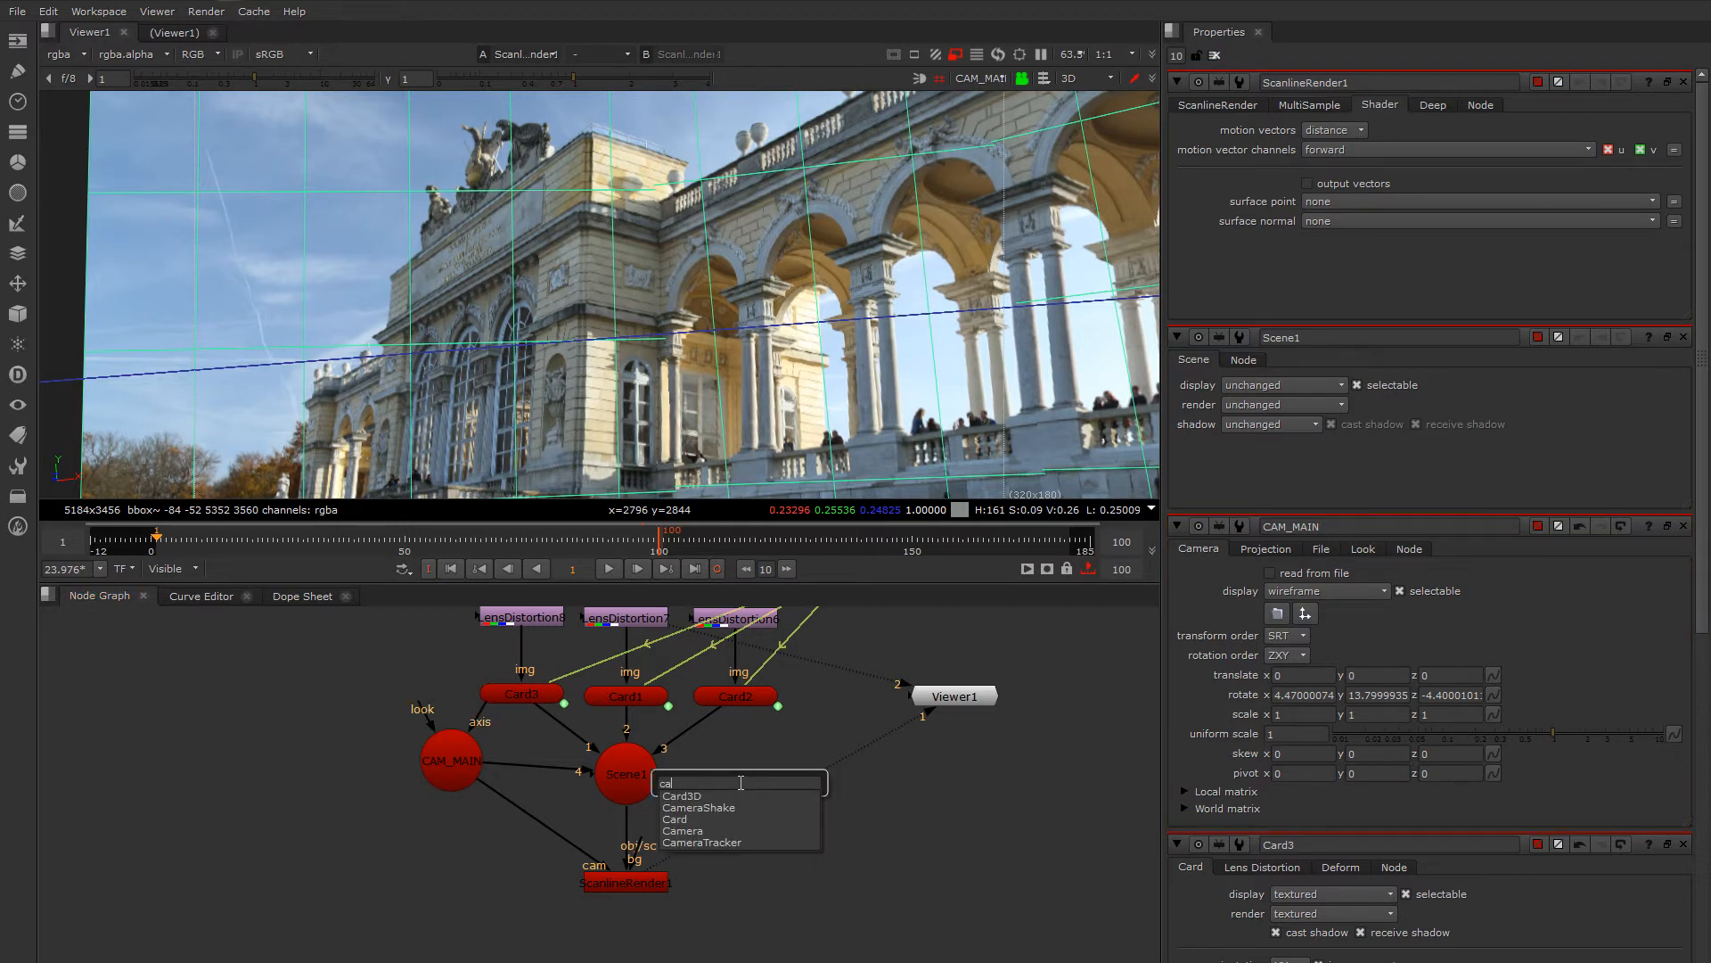
{"action": "type", "text": "onstant"}
{"action": "key", "text": "Return"}
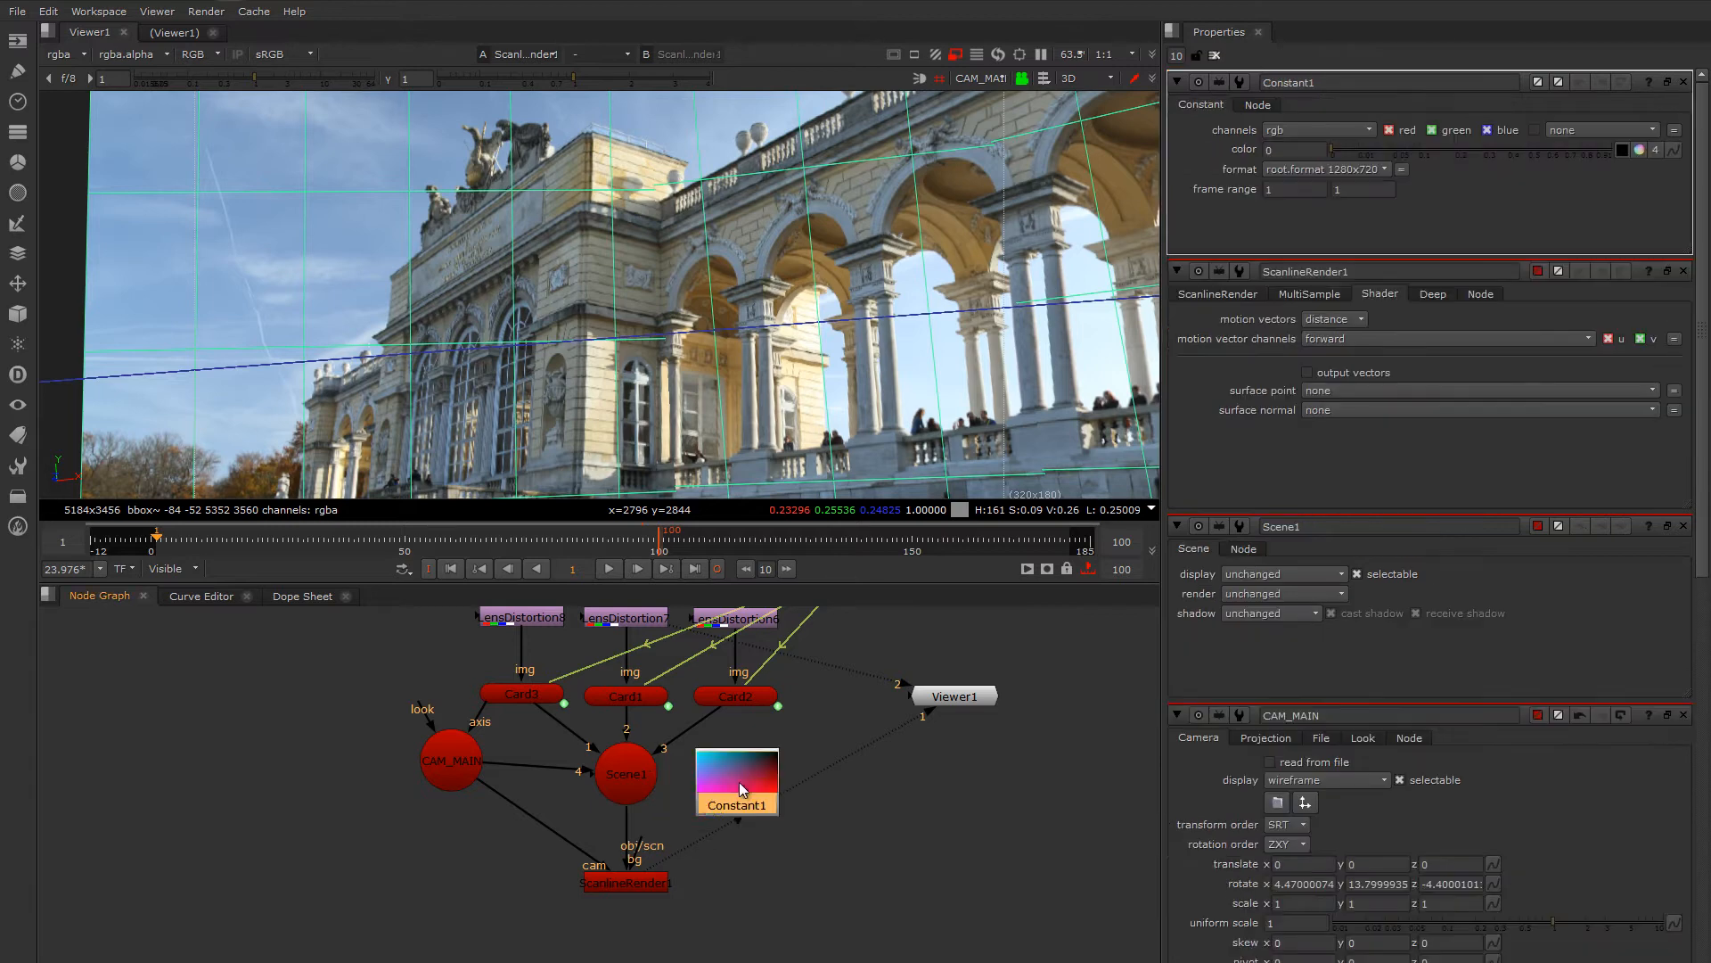
- Set Constant1's format to HD_720 1280x720 and connect it to ScanlineRender1's bg input
{"action": "left_click", "coordinate": [1350, 169]}
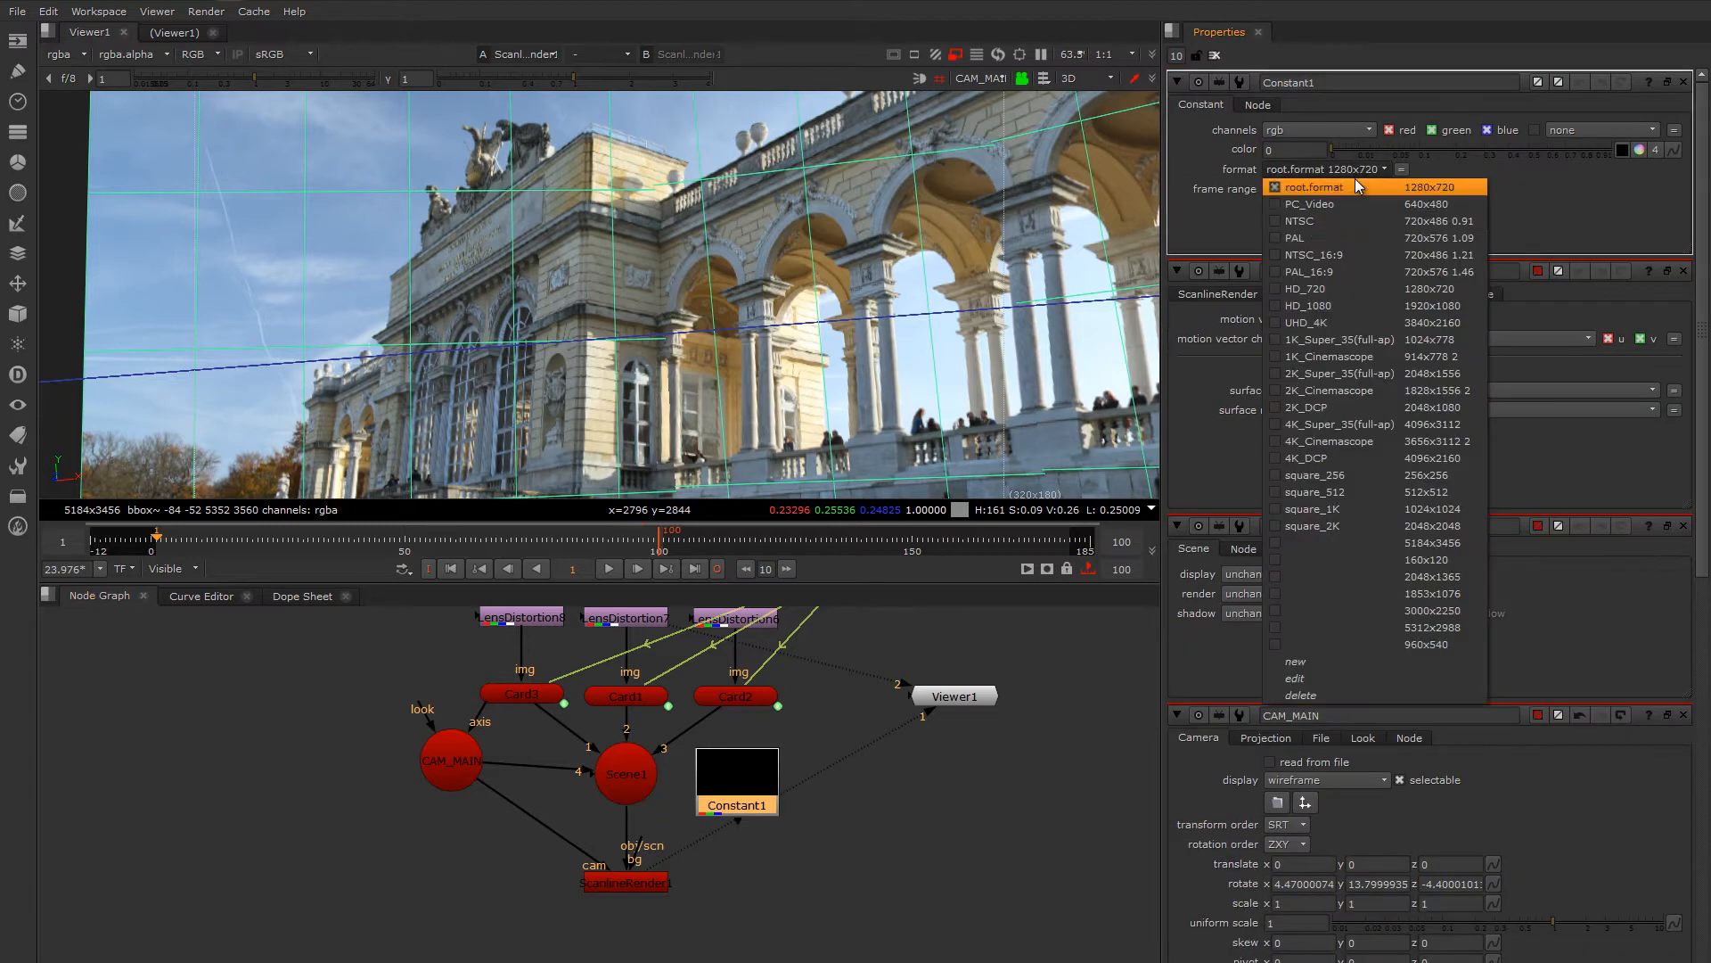
{"action": "left_click", "coordinate": [1395, 289]}
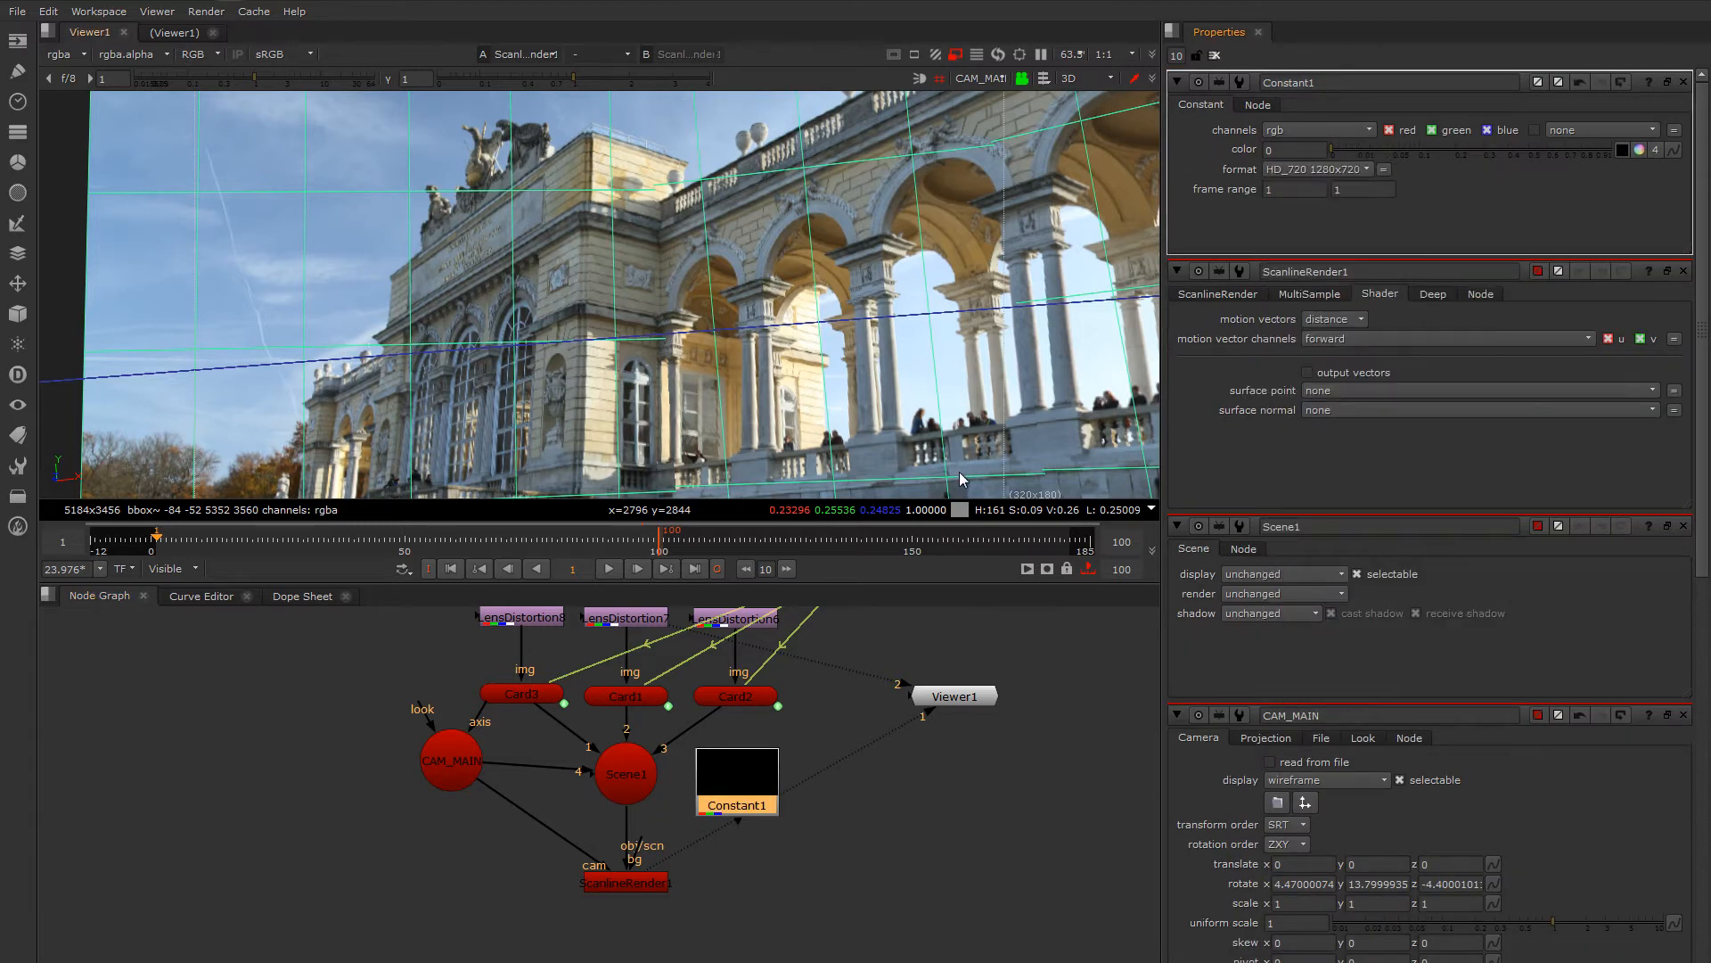
{"action": "left_click_drag", "start_coordinate": [639, 844], "coordinate": [776, 793]}
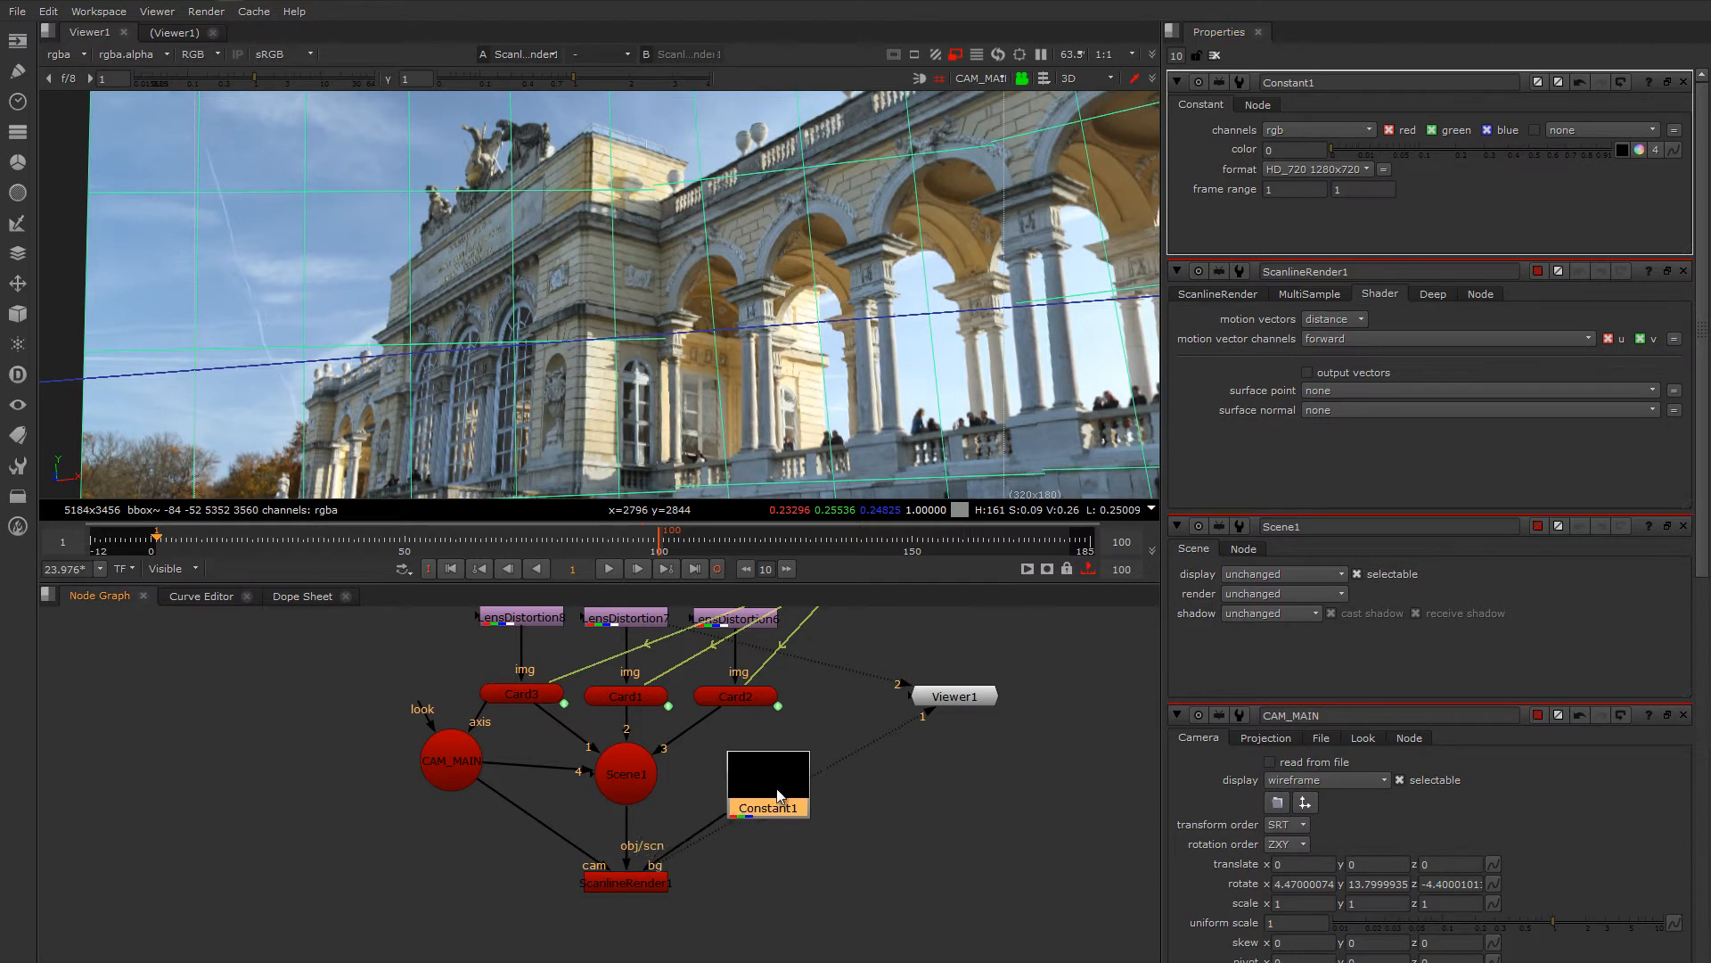
- Show ScanlineRender1's output in the 2D viewer with proxy mode off, and shift Scene1 and ScanlineRender1 slightly down in the node graph
{"action": "left_click", "coordinate": [646, 882]}
{"action": "key", "text": "1"}
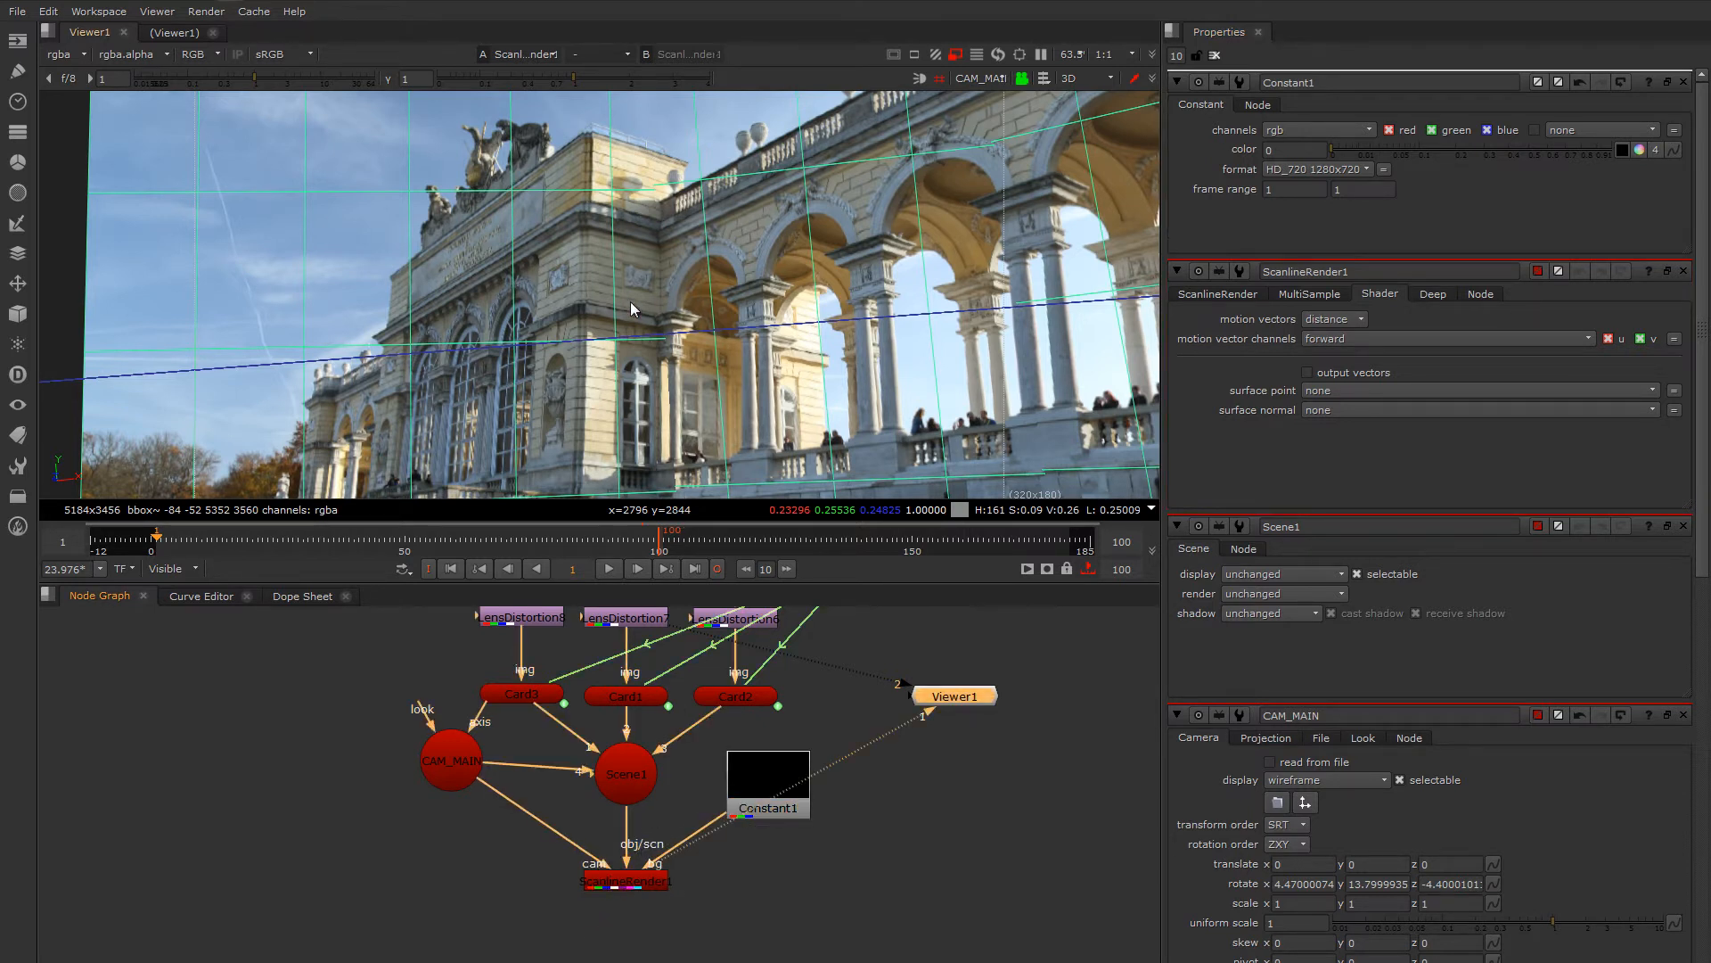
{"action": "key", "text": "Tab"}
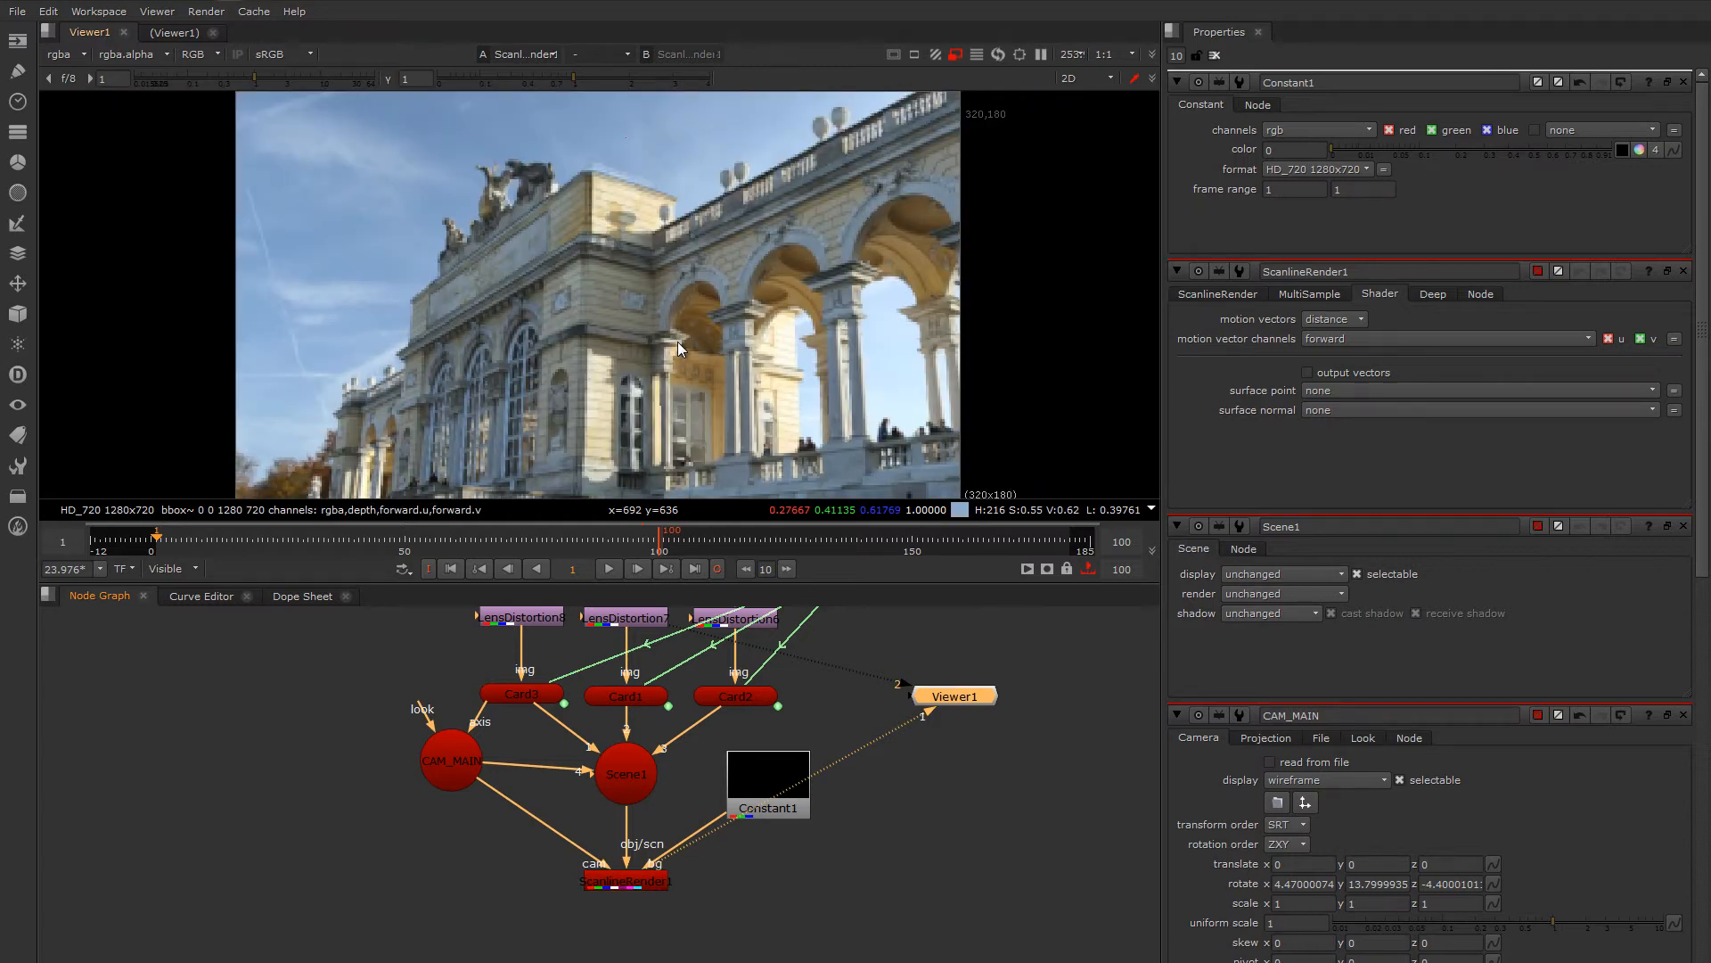
{"action": "left_click", "coordinate": [955, 55]}
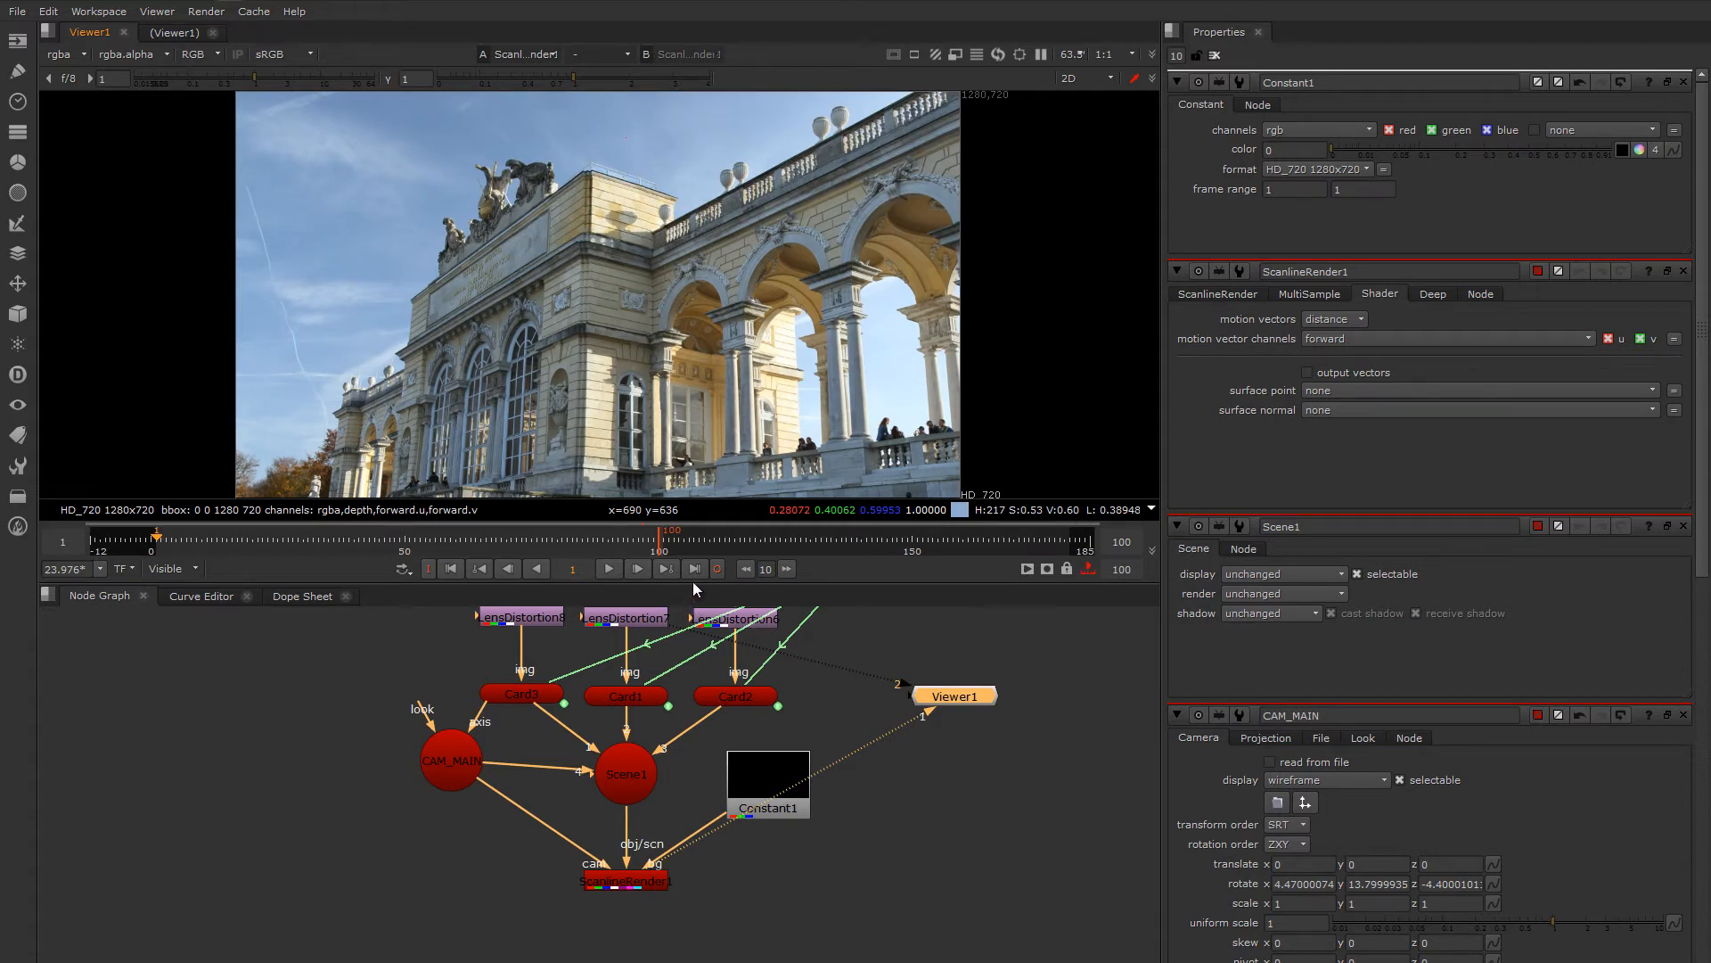
{"action": "left_click_drag", "start_coordinate": [633, 774], "coordinate": [634, 804]}
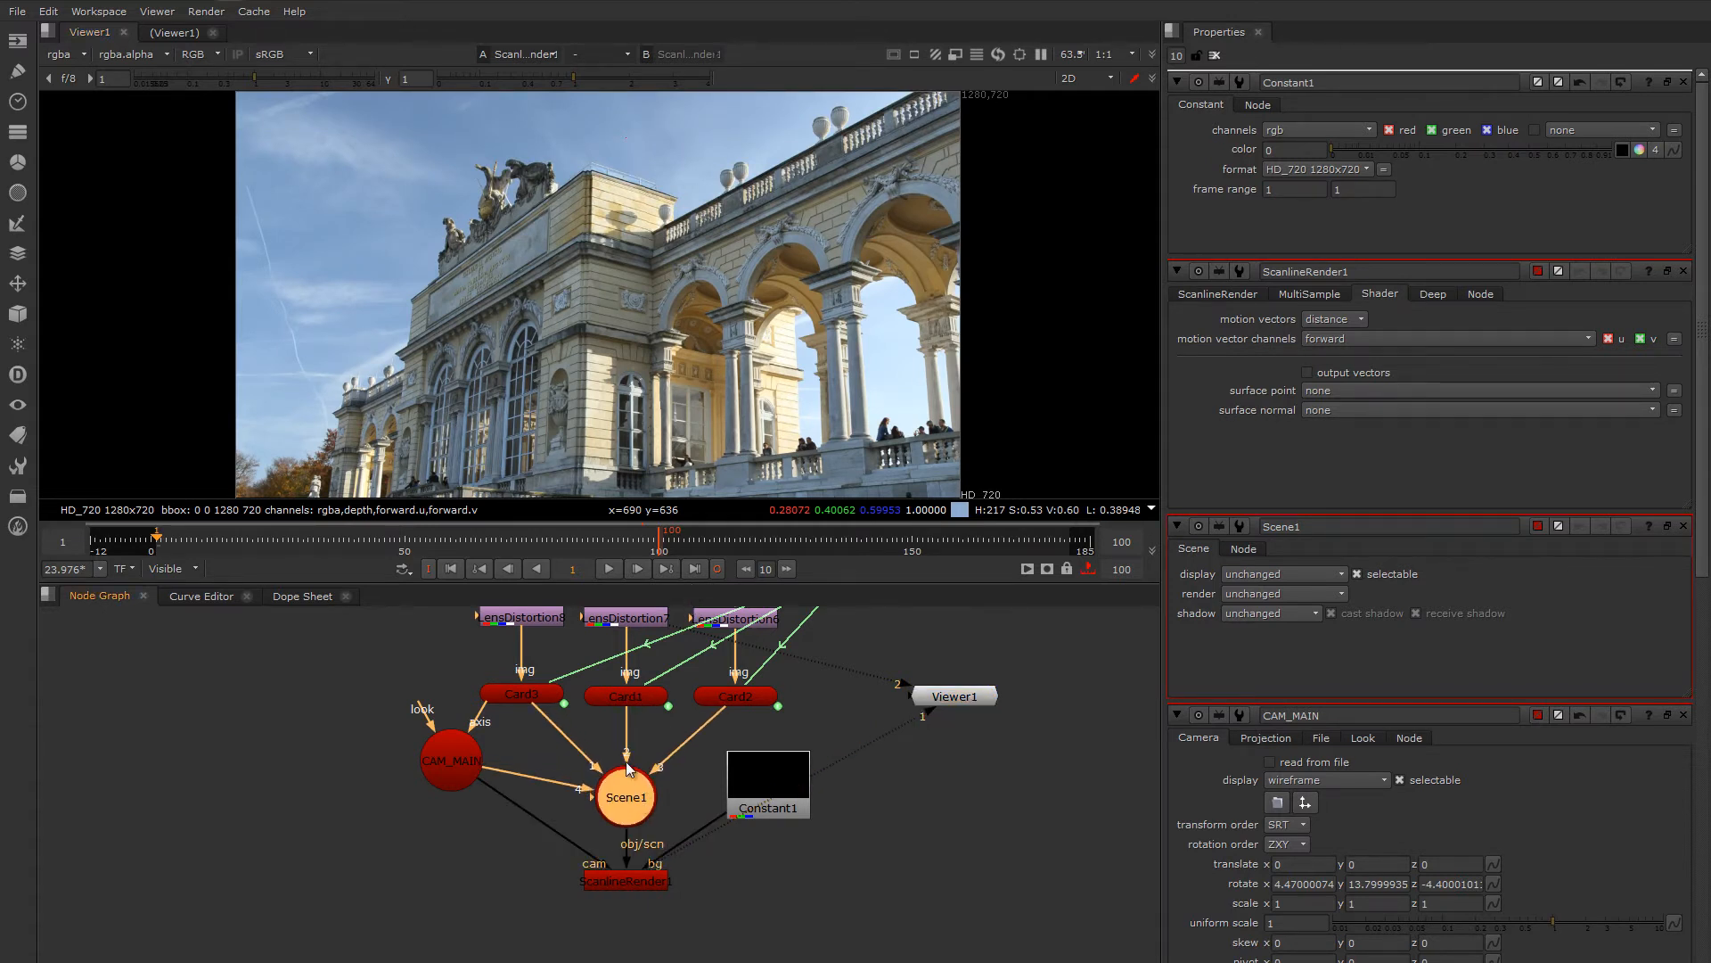
{"action": "left_click_drag", "start_coordinate": [625, 880], "coordinate": [625, 885]}
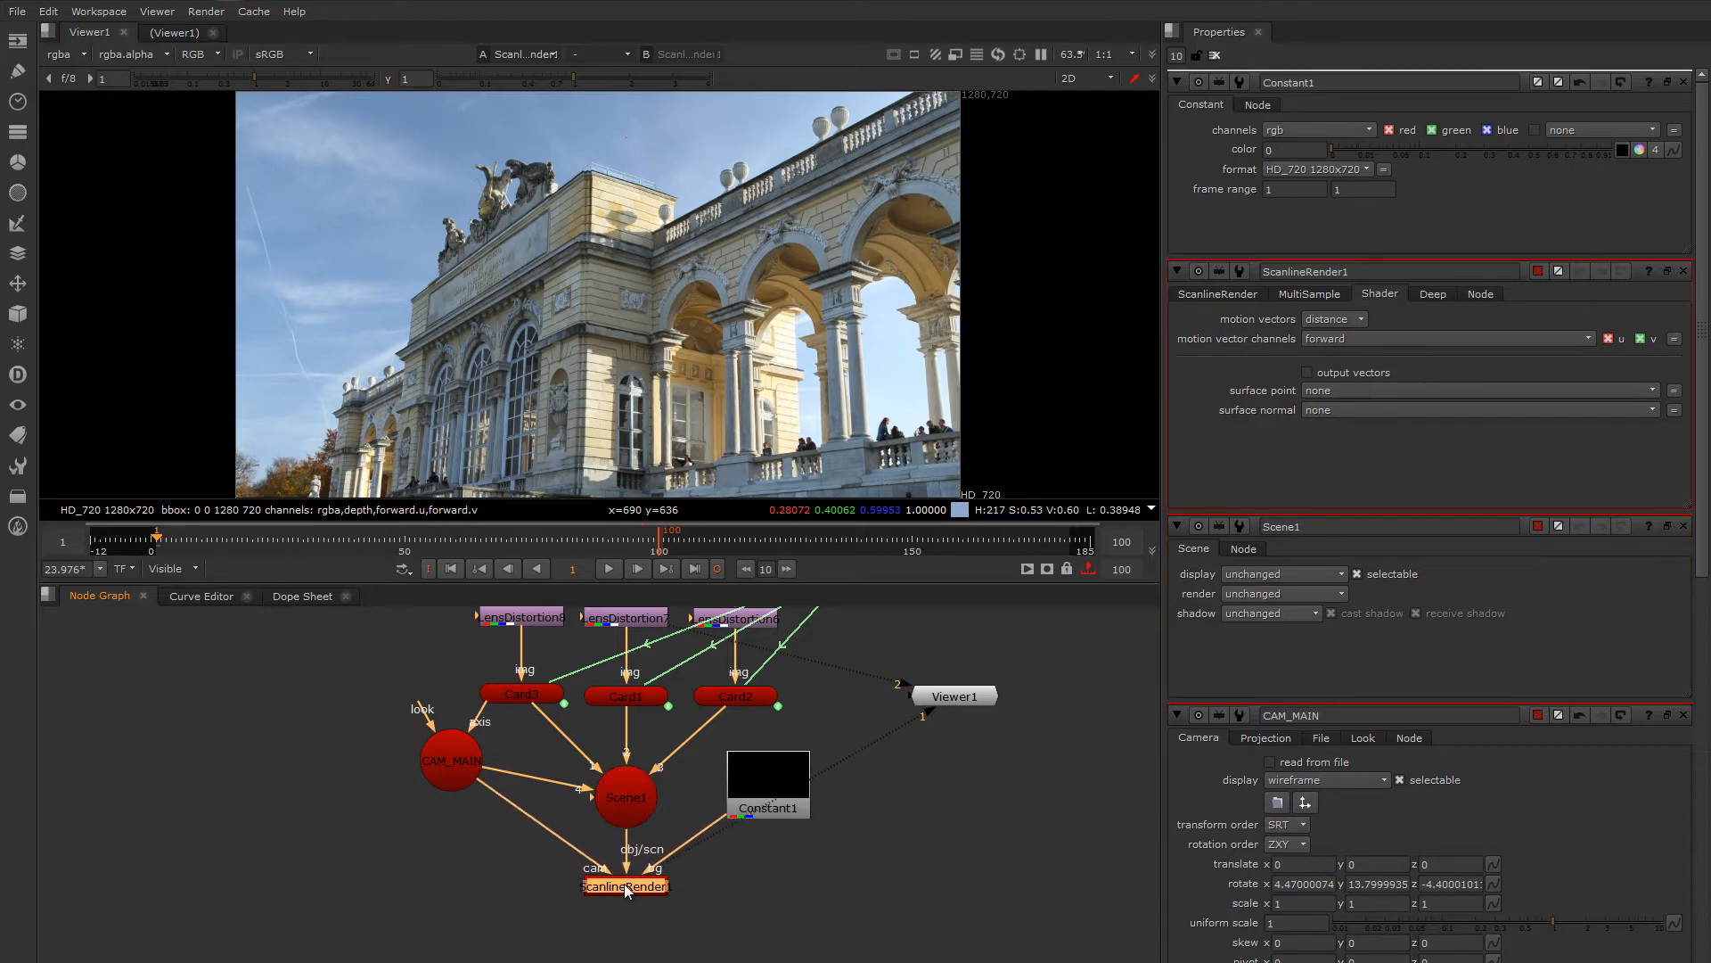
- Set ScanlineRender1's Z-blend mode to smooth to blend the overlapping cards
{"action": "scroll", "coordinate": [693, 414], "scroll_direction": "up", "scroll_amount": 3}
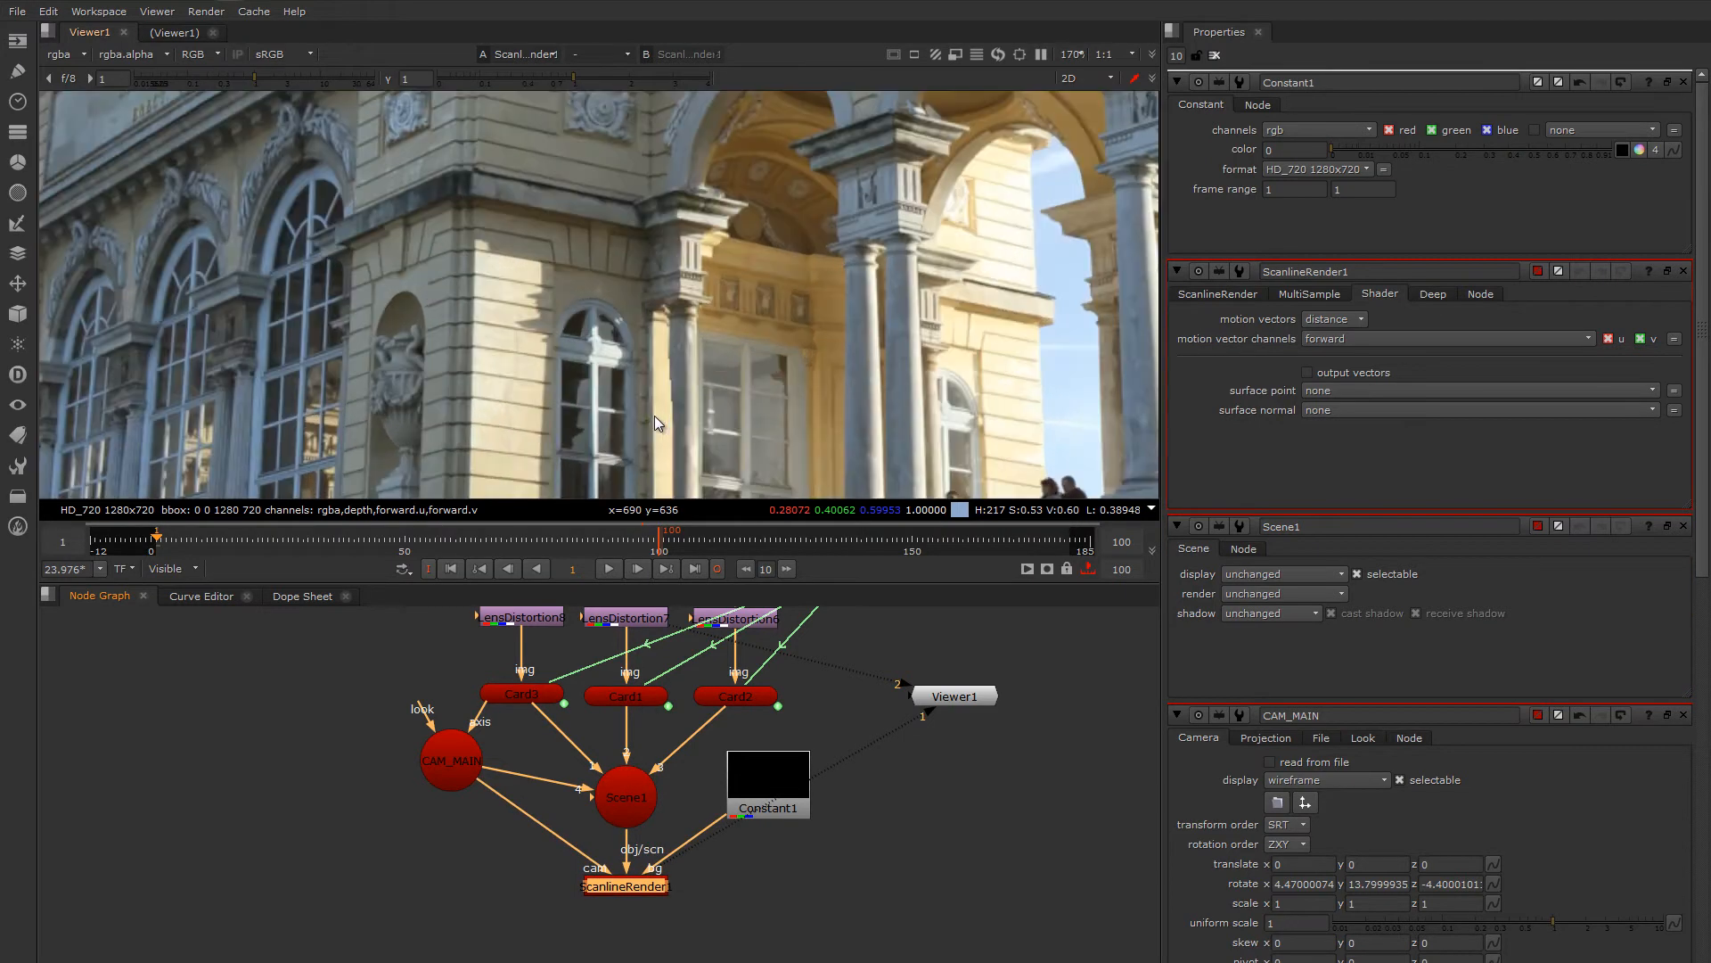
{"action": "middle_click_drag", "start_coordinate": [685, 430], "coordinate": [699, 237]}
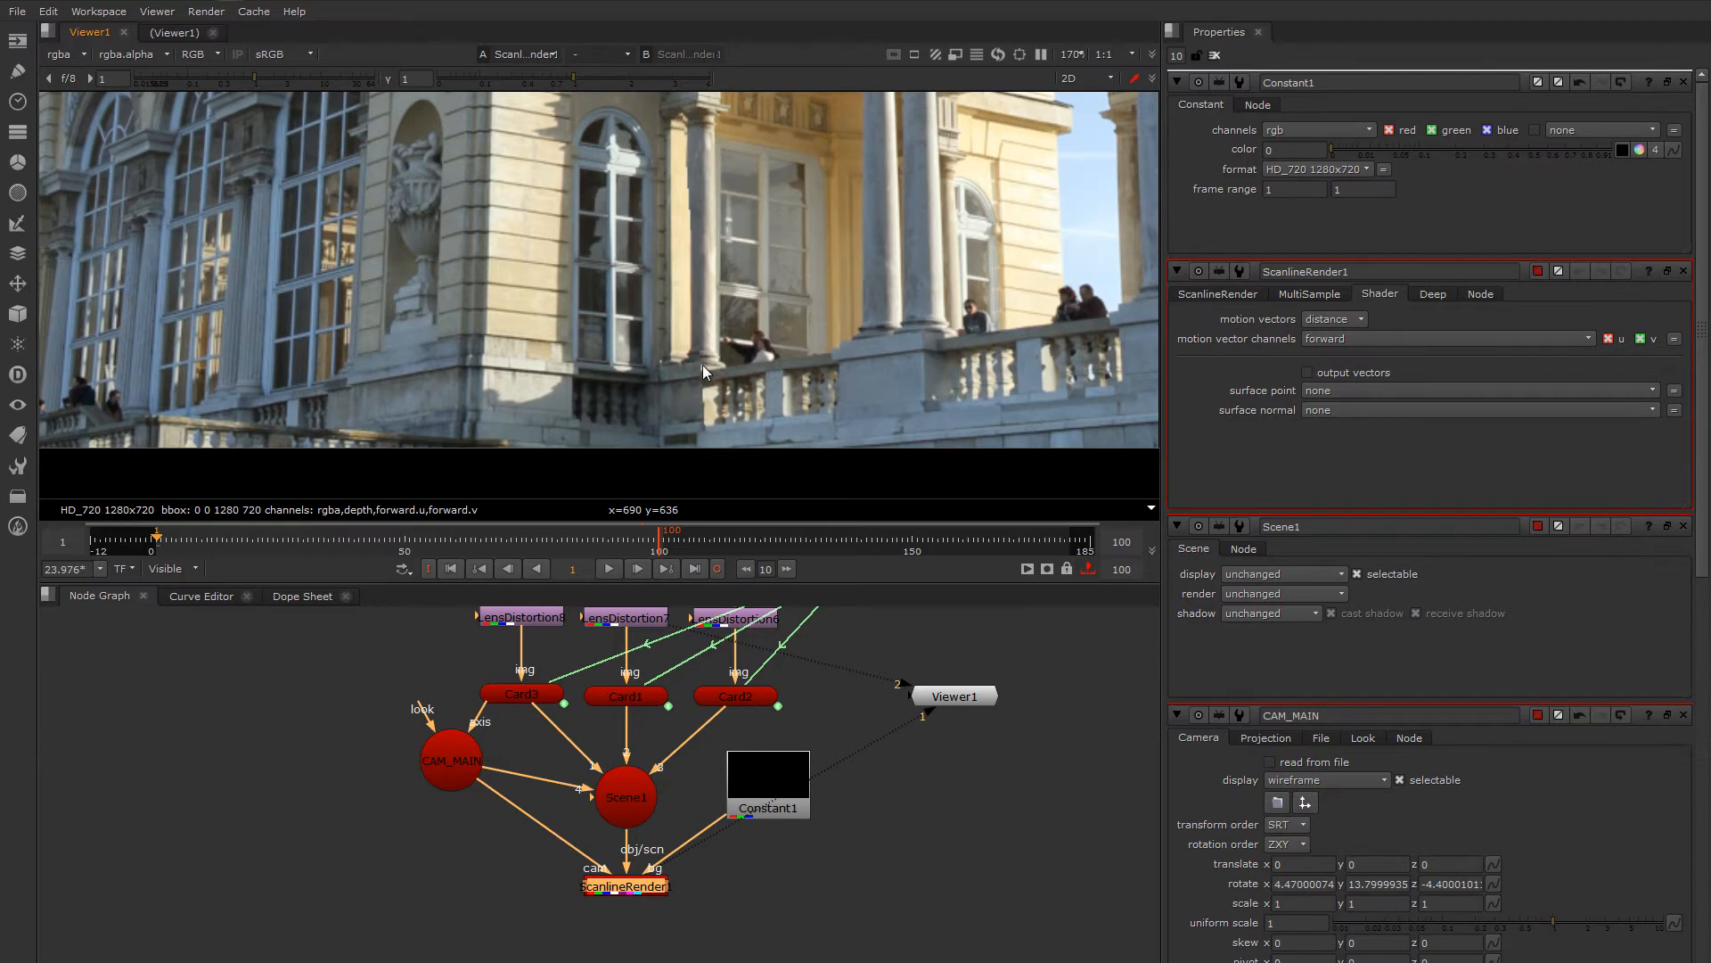
{"action": "middle_click_drag", "start_coordinate": [682, 229], "coordinate": [671, 290]}
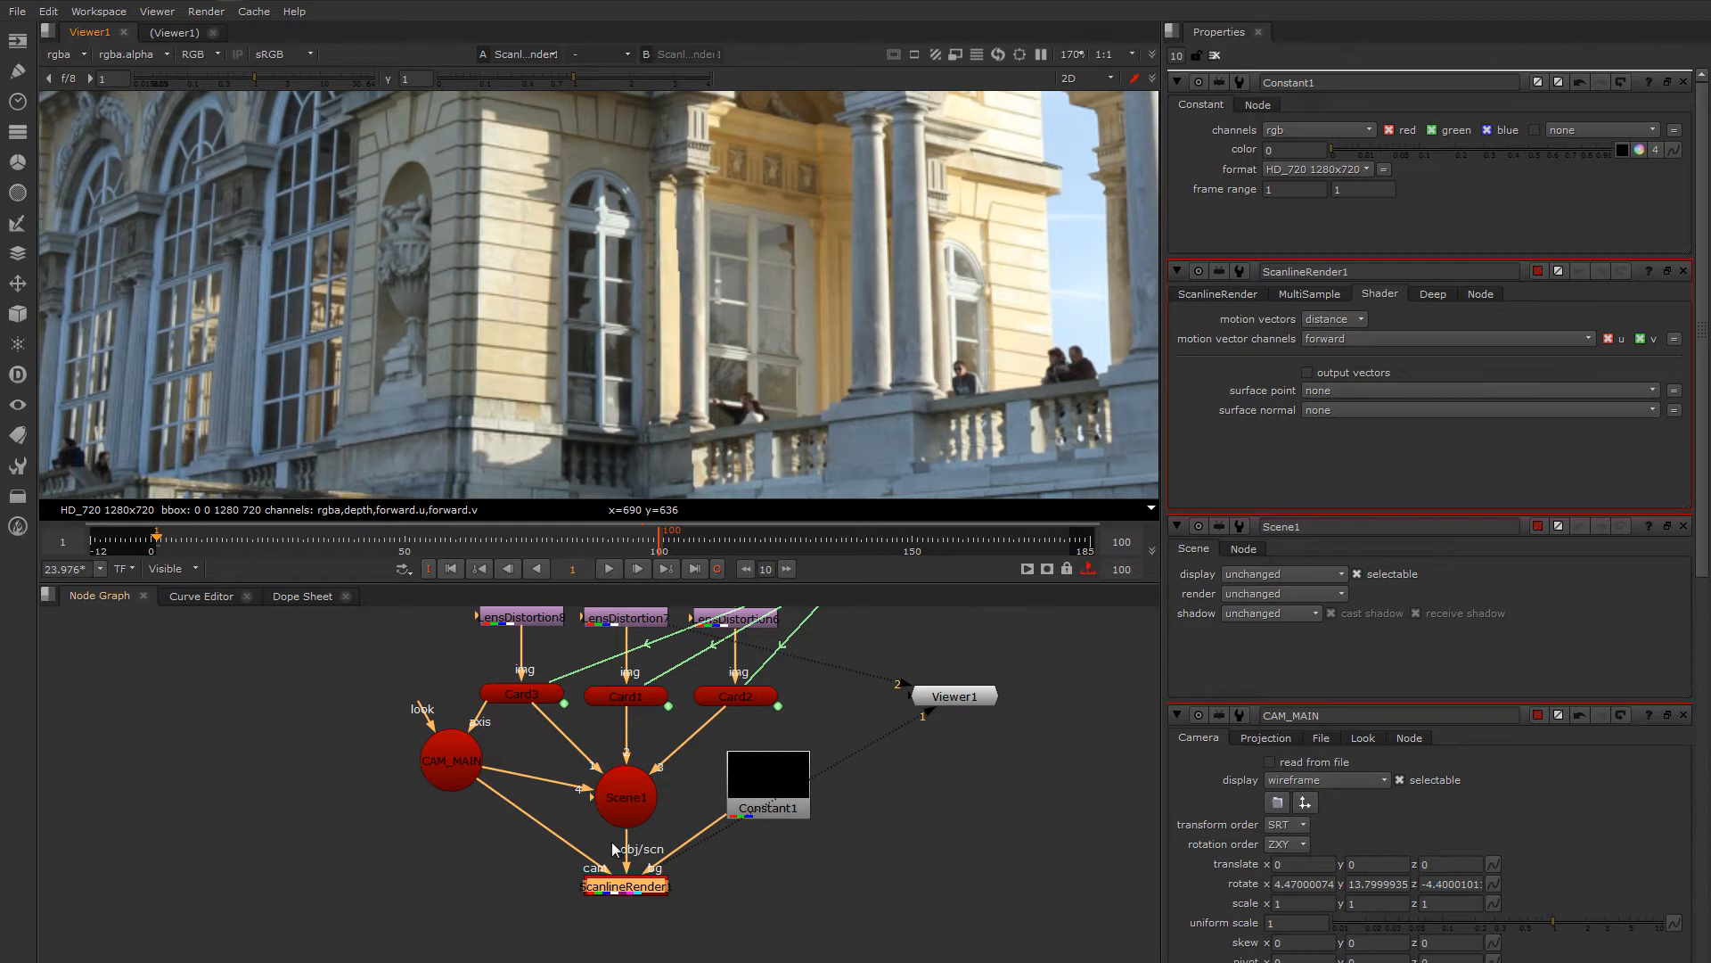
{"action": "double_click", "coordinate": [626, 887]}
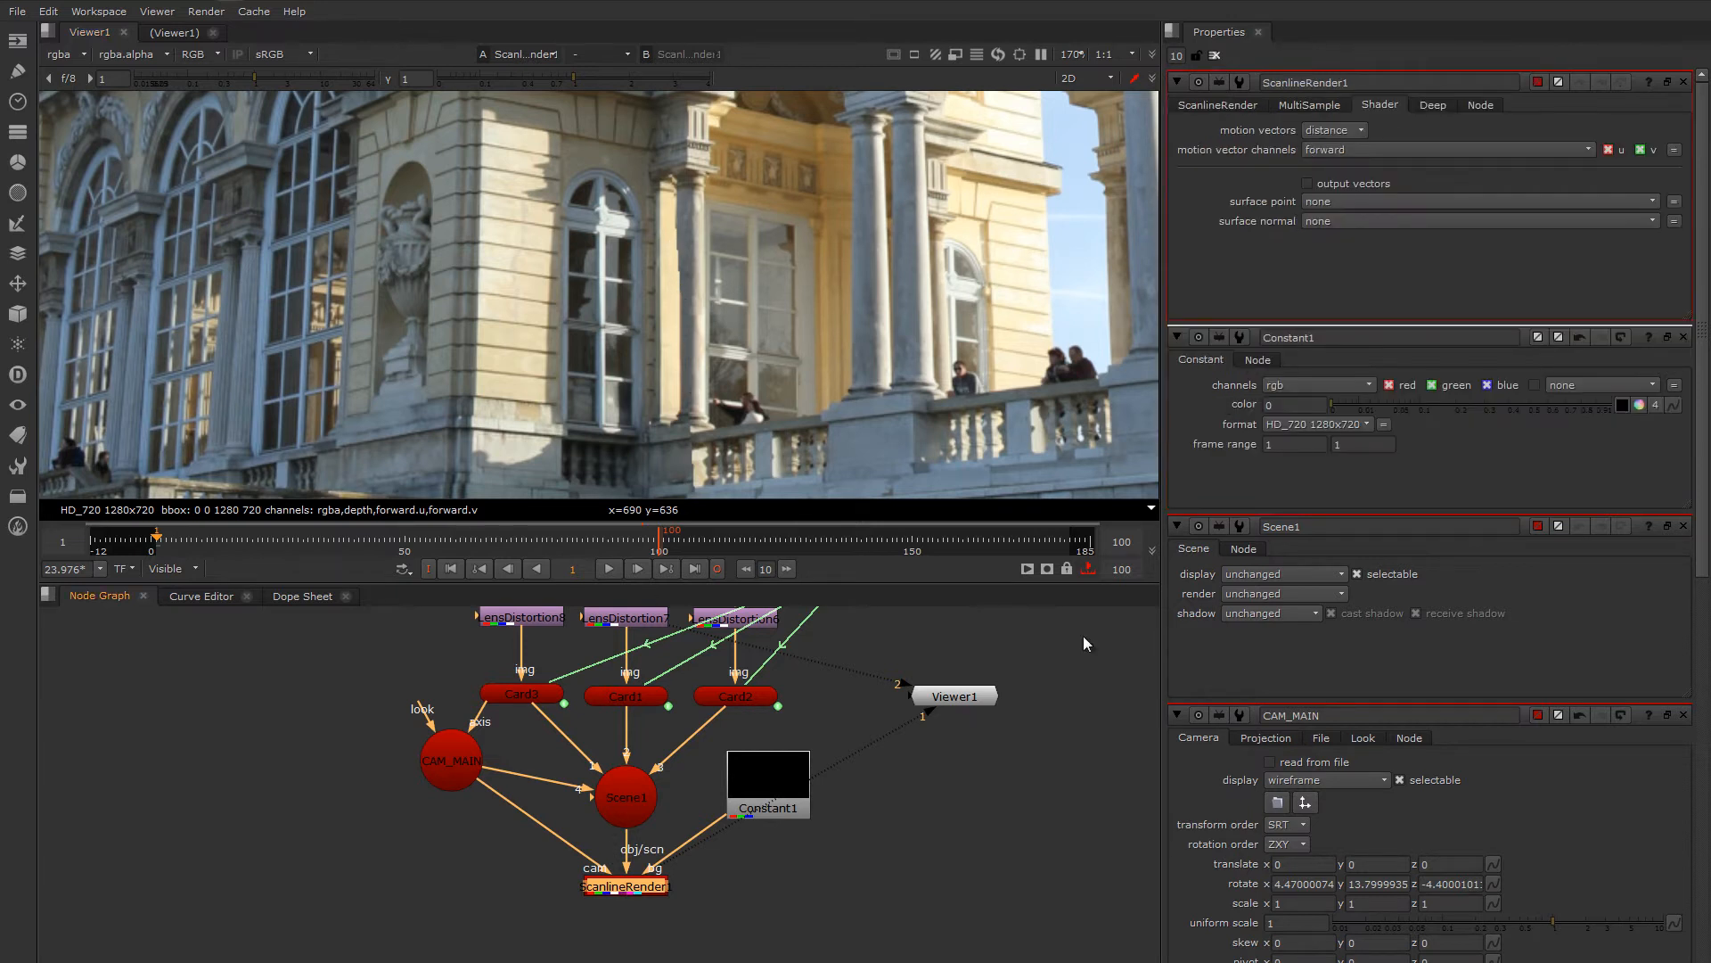
{"action": "left_click", "coordinate": [1216, 105]}
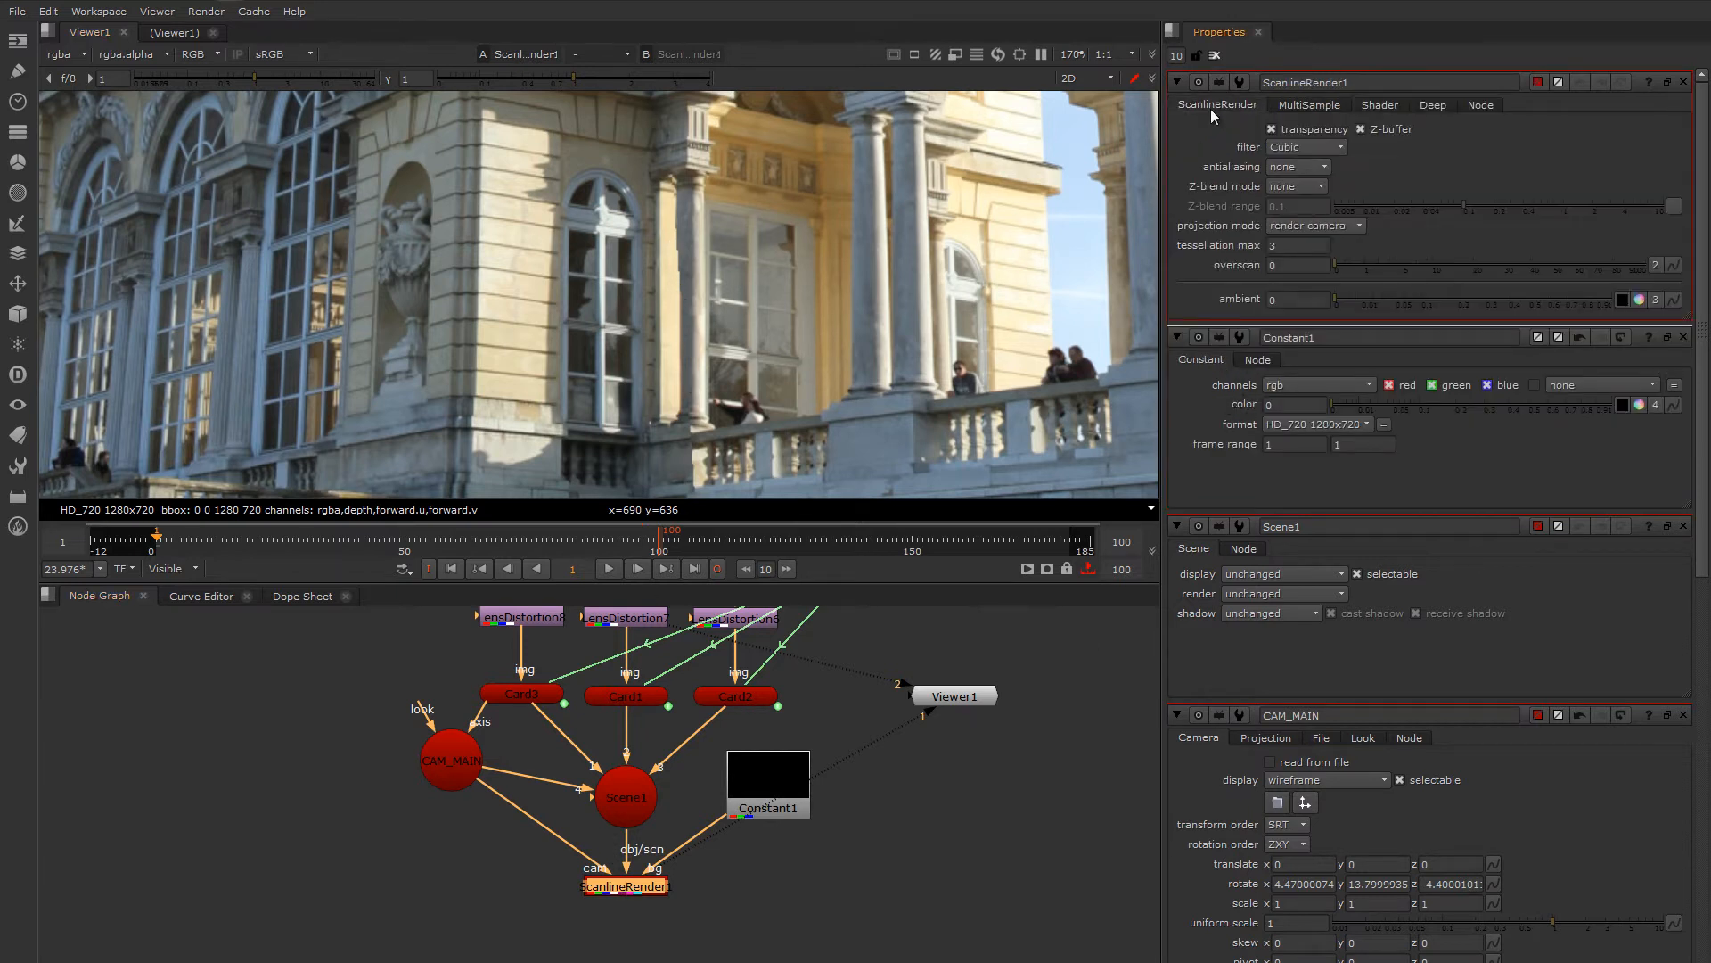
{"action": "left_click", "coordinate": [1284, 188]}
{"action": "left_click", "coordinate": [1301, 223]}
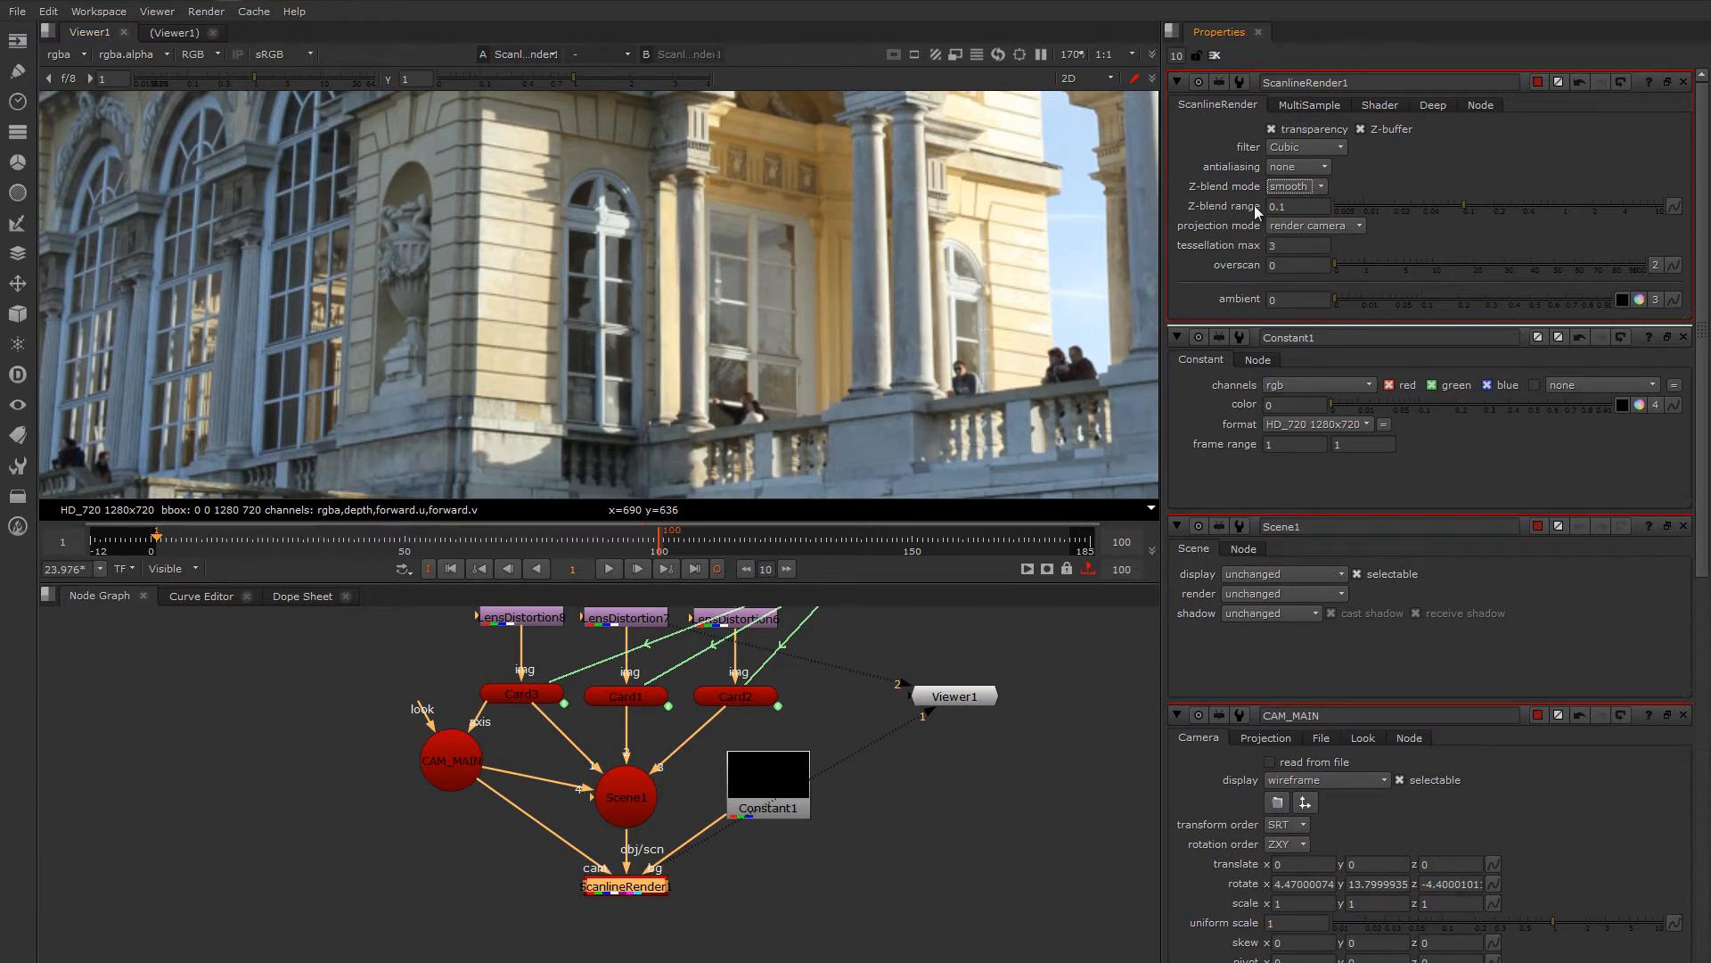
- Try several Z-blend range values on ScanlineRender1 and settle on 0.21
{"action": "left_click_drag", "start_coordinate": [1453, 209], "coordinate": [1445, 205]}
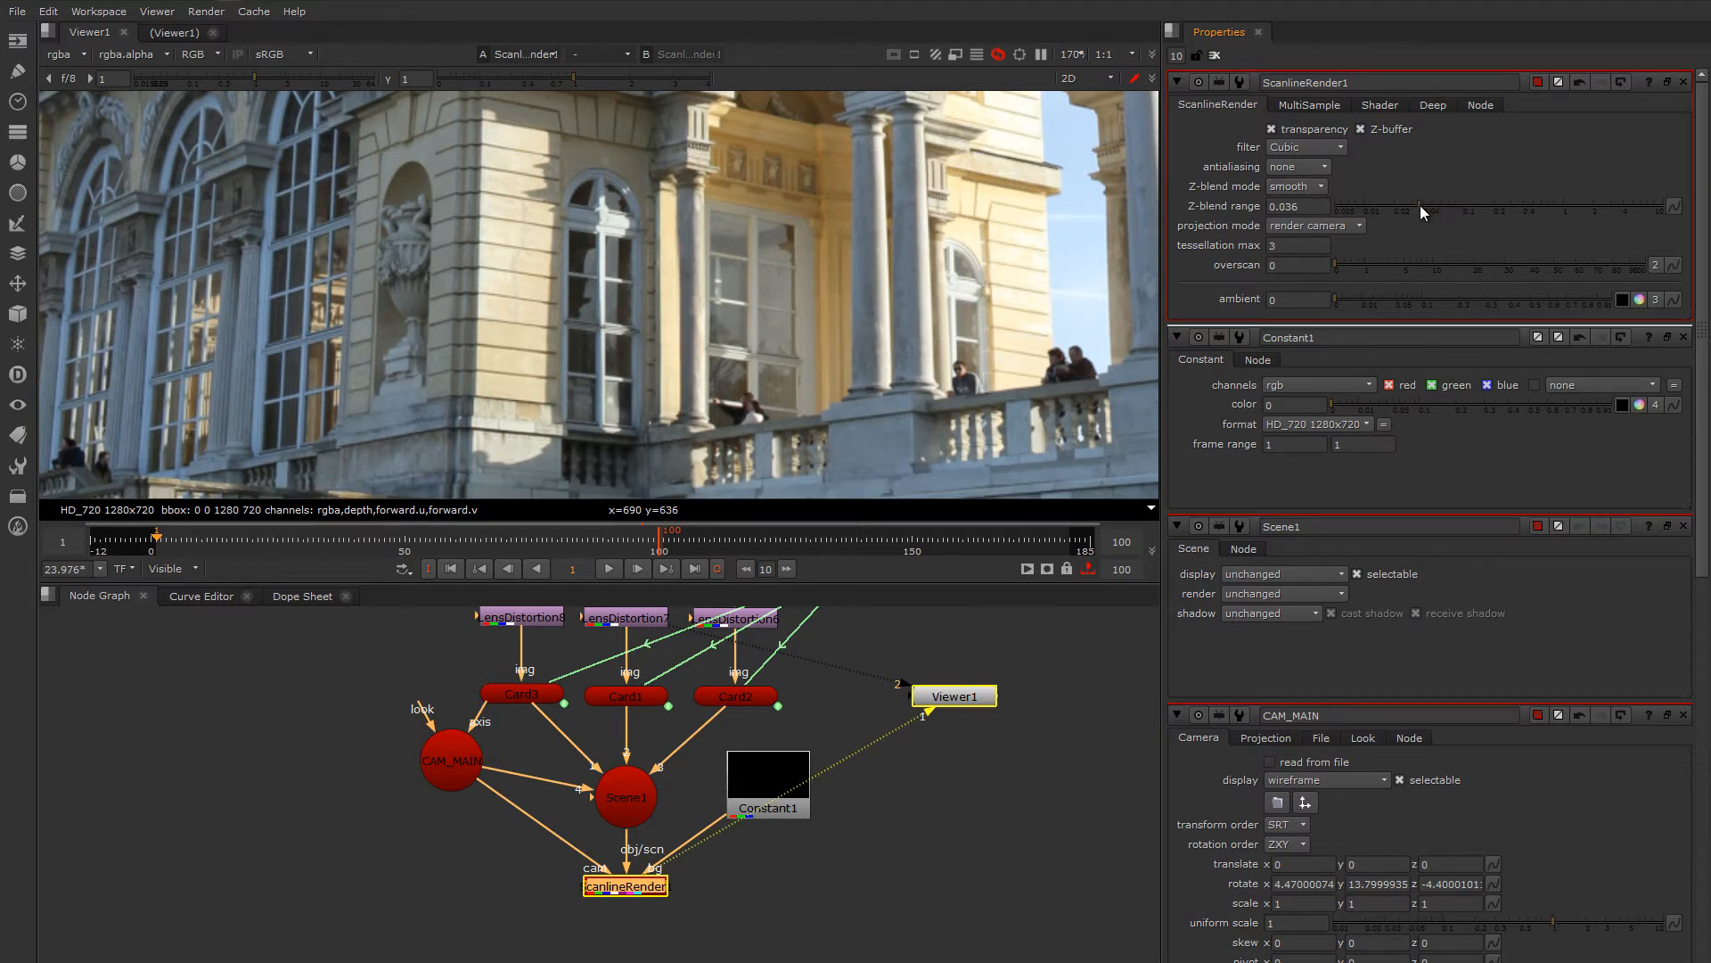
{"action": "mouse_move", "coordinate": [1423, 213]}
{"action": "left_mouse_down"}
{"action": "mouse_move", "coordinate": [1402, 214]}
{"action": "mouse_move", "coordinate": [1429, 215]}
{"action": "left_mouse_up"}
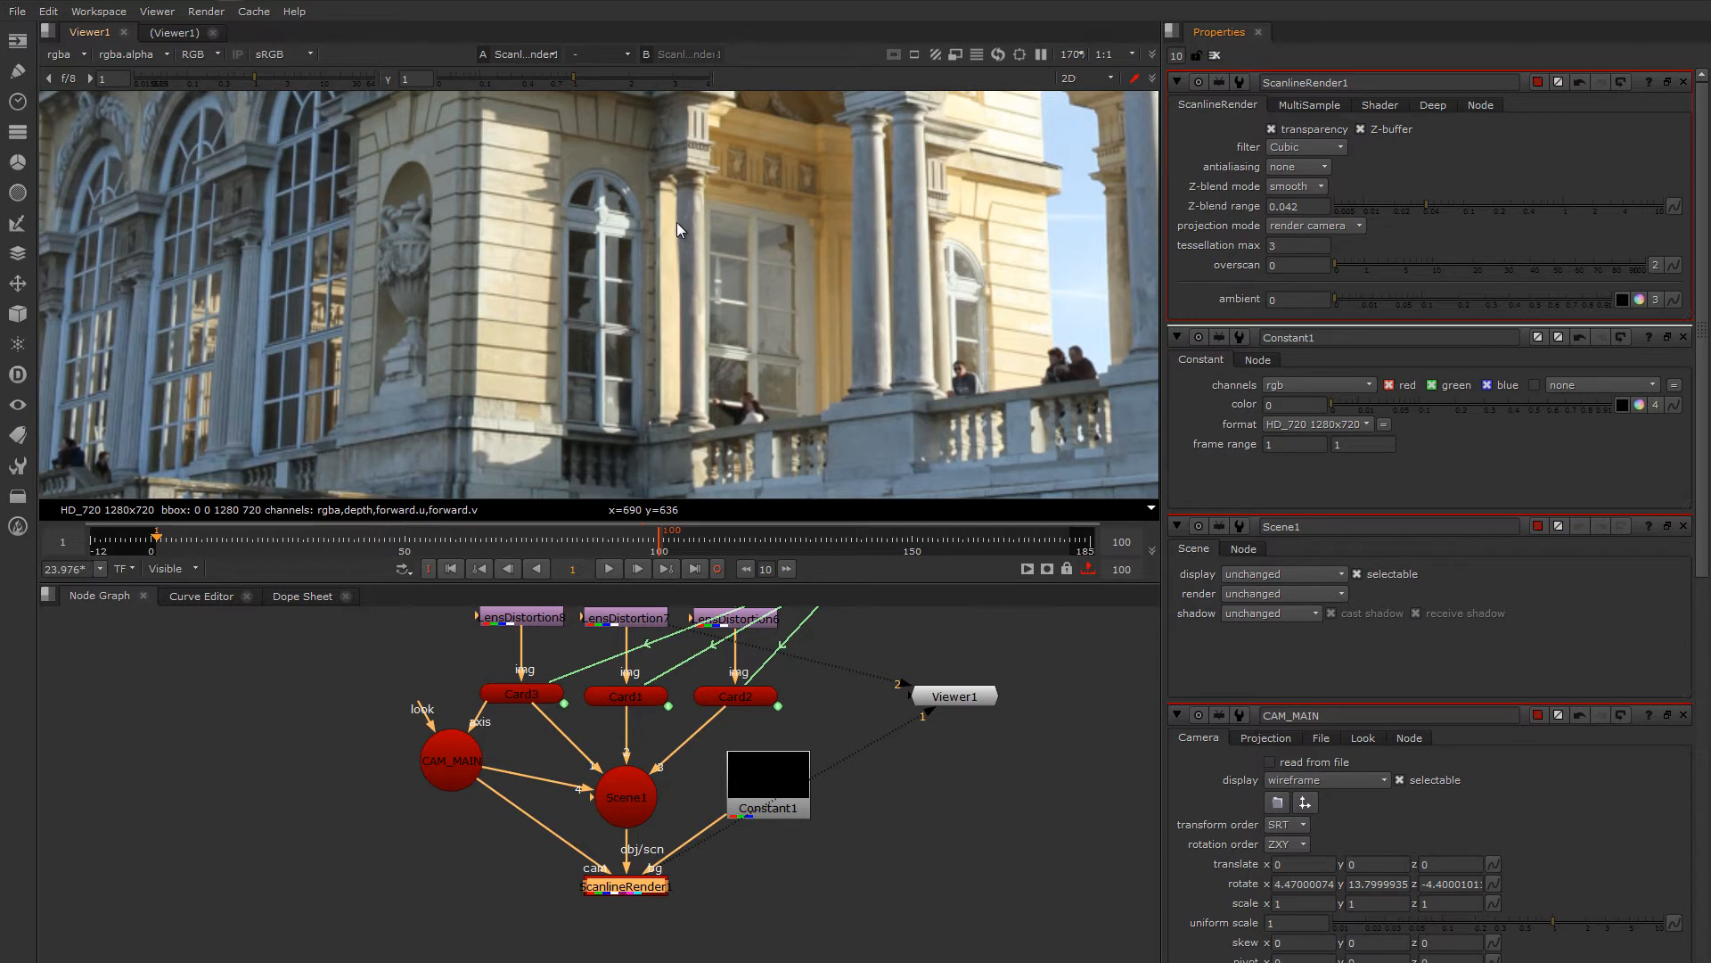
{"action": "left_click_drag", "start_coordinate": [1429, 214], "coordinate": [1500, 213]}
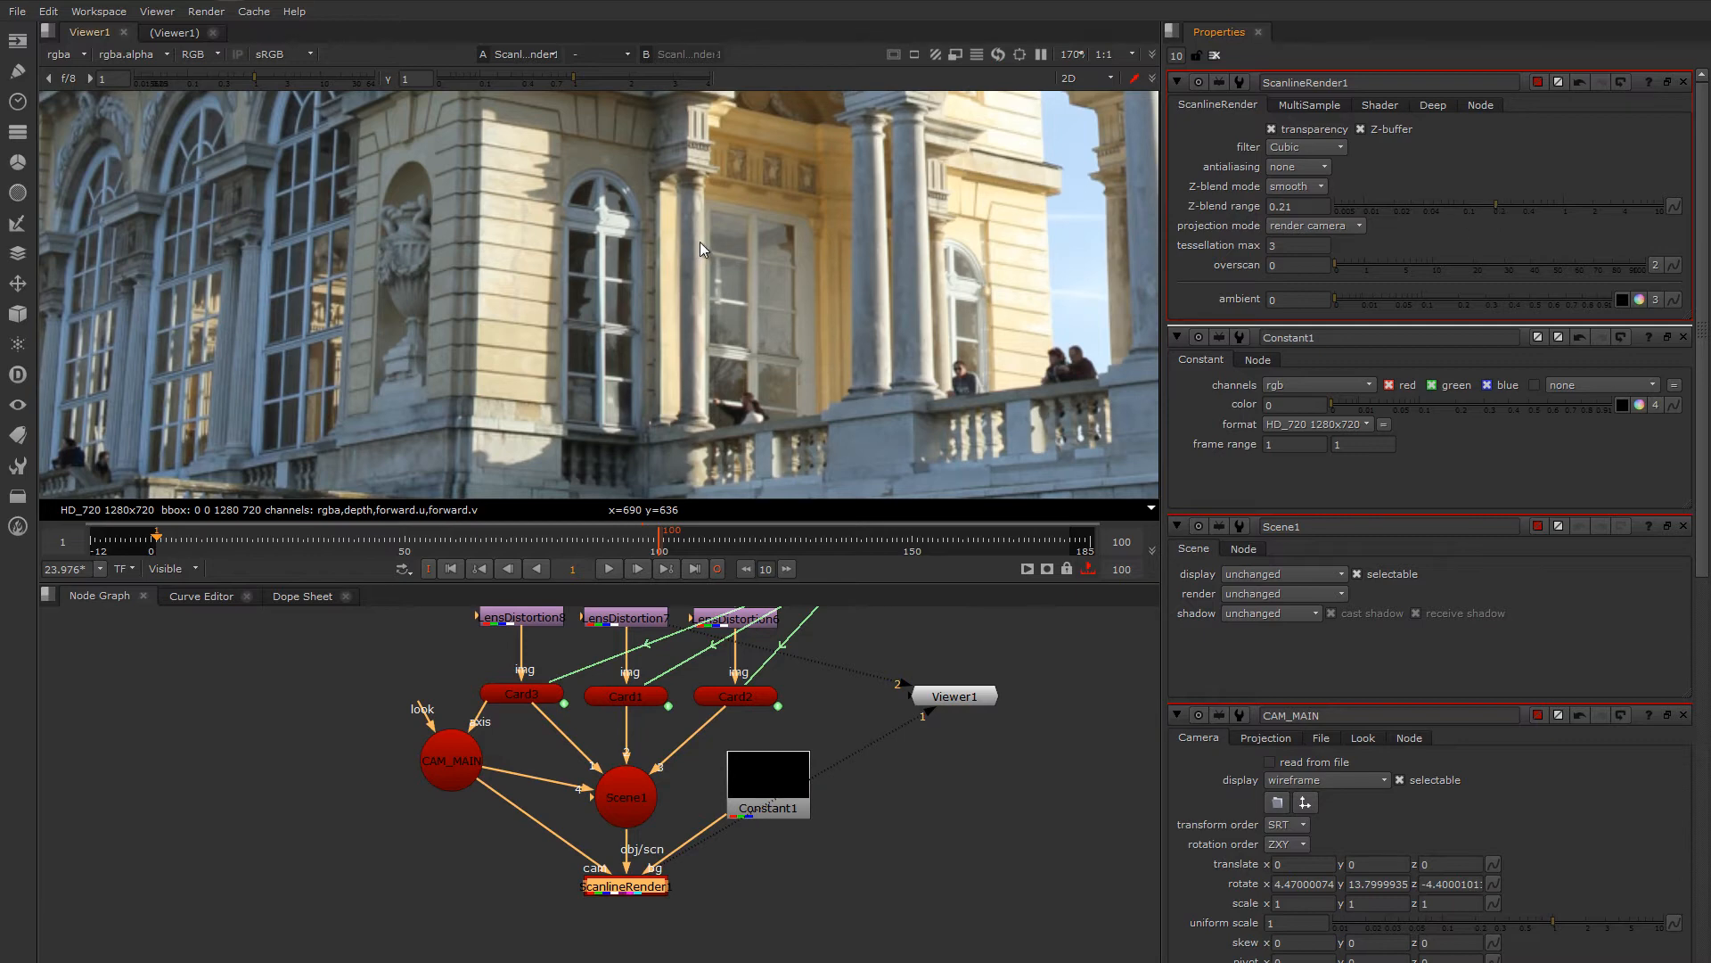
- Set Card3's Y rotation to 19.81 to align its photo with the neighbouring card in the render
{"action": "middle_click_drag", "start_coordinate": [764, 265], "coordinate": [744, 312]}
{"action": "scroll", "coordinate": [742, 301], "scroll_direction": "down", "scroll_amount": 2}
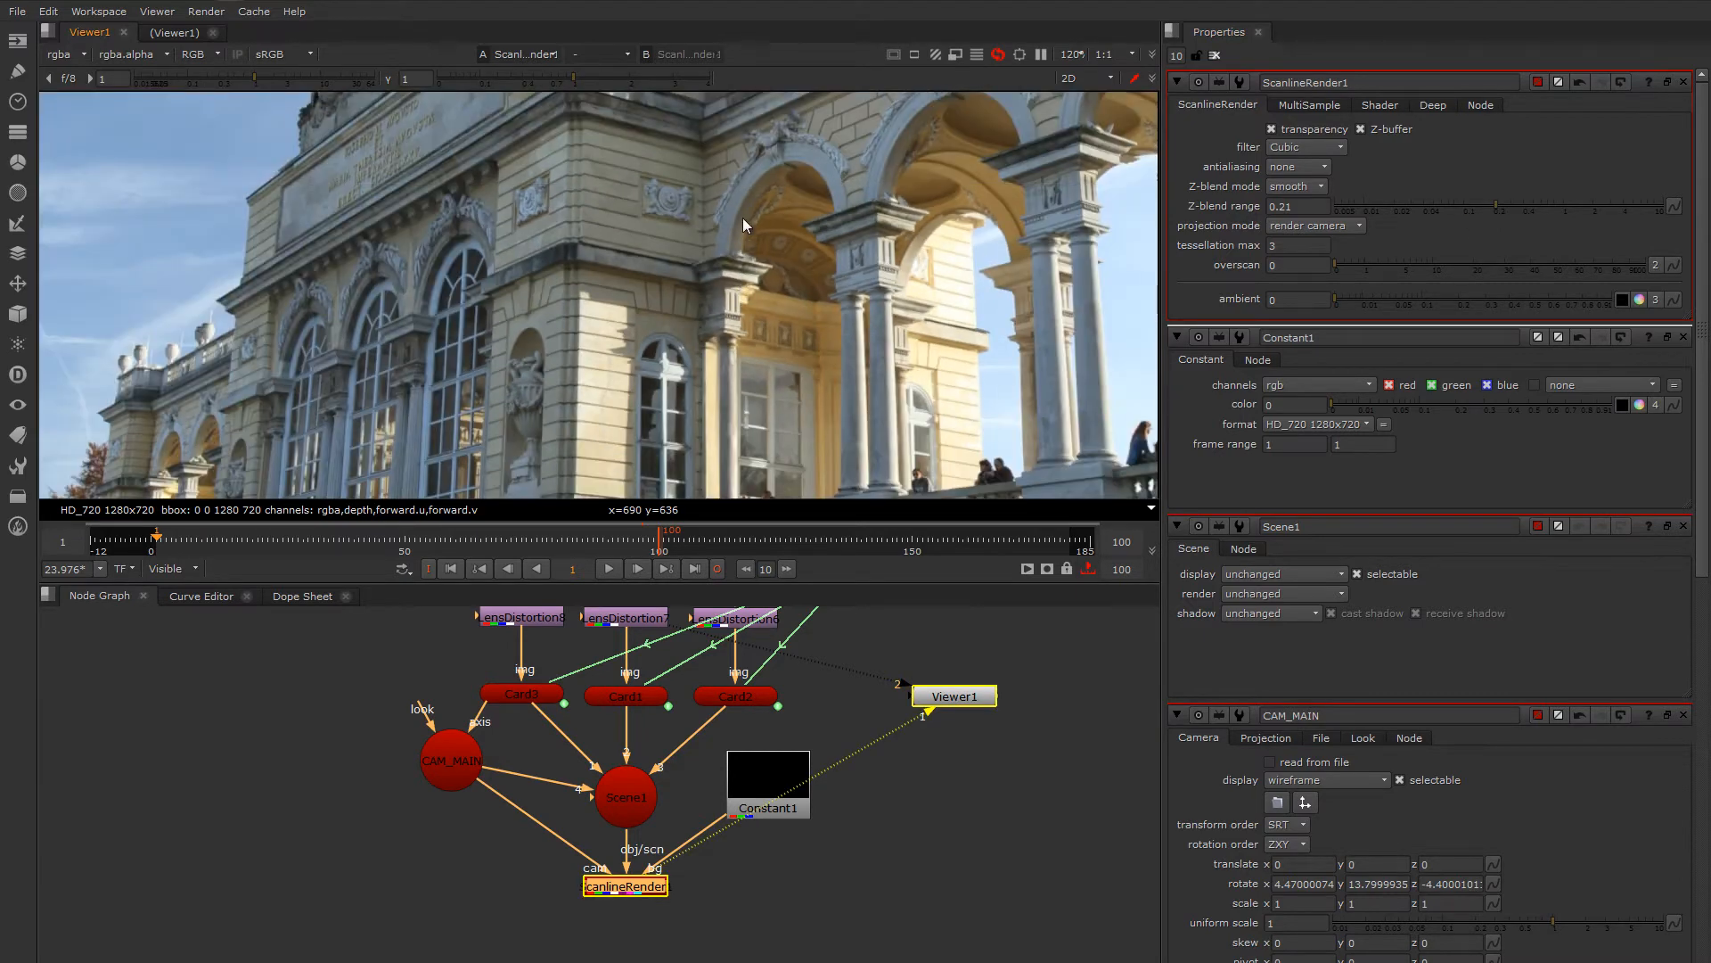
{"action": "middle_click_drag", "start_coordinate": [749, 225], "coordinate": [726, 342]}
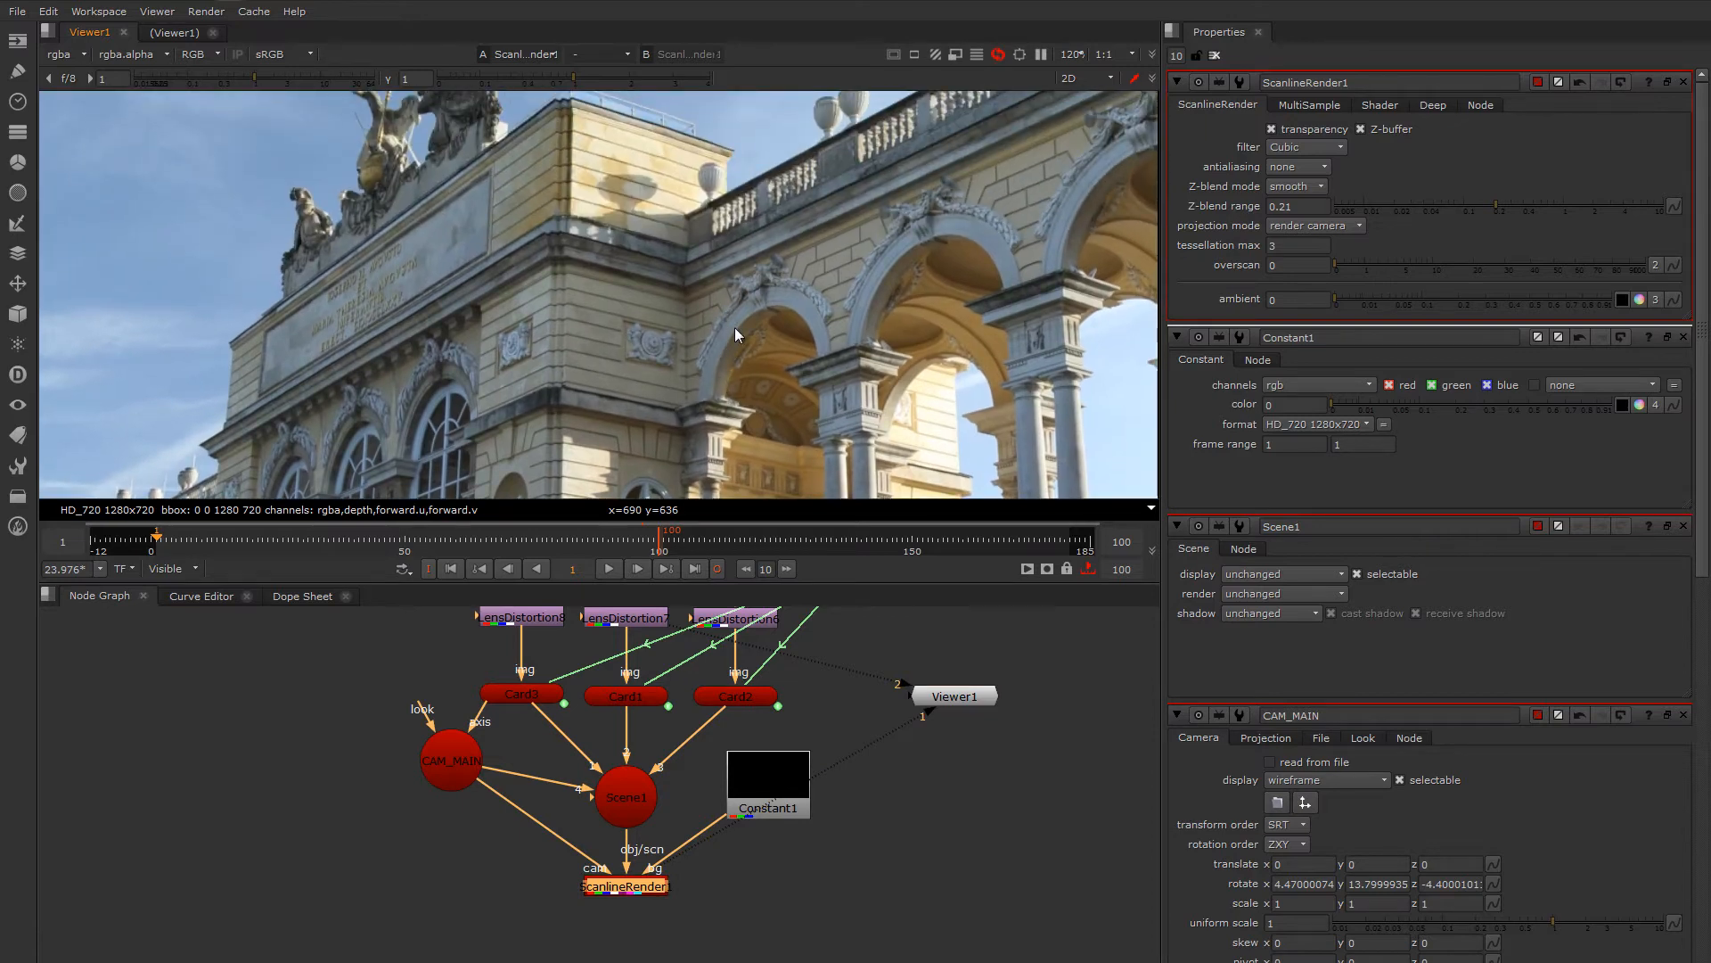
{"action": "middle_click_drag", "start_coordinate": [756, 476], "coordinate": [727, 251]}
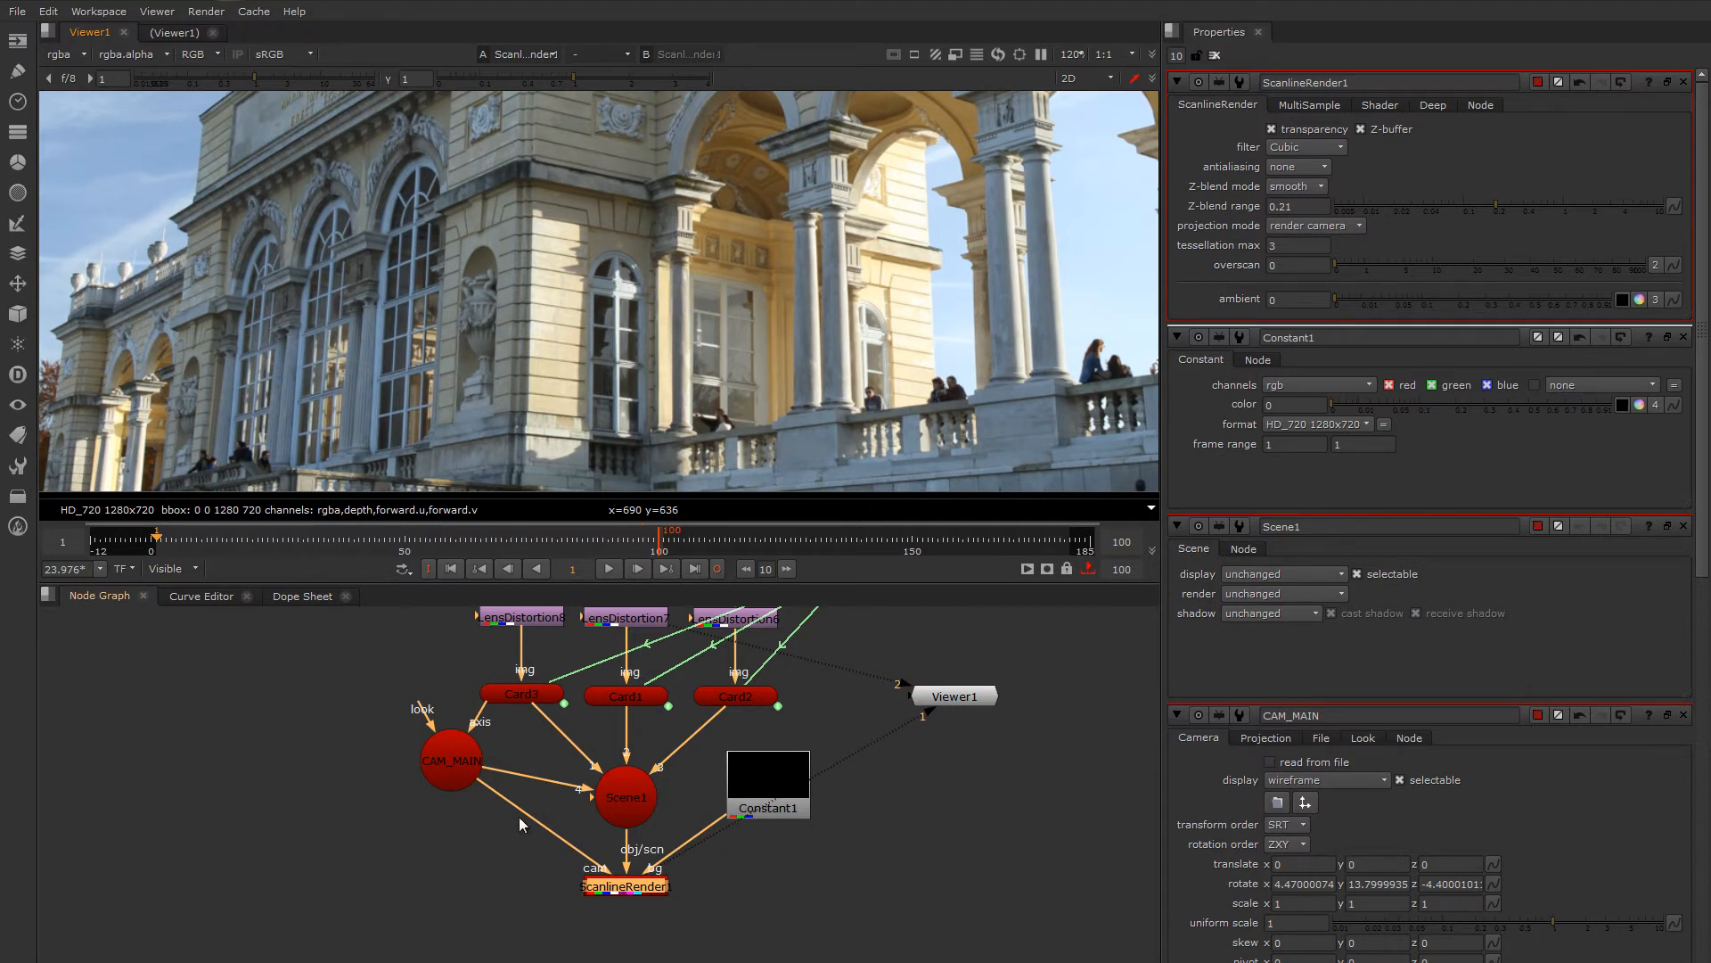
{"action": "double_click", "coordinate": [529, 697]}
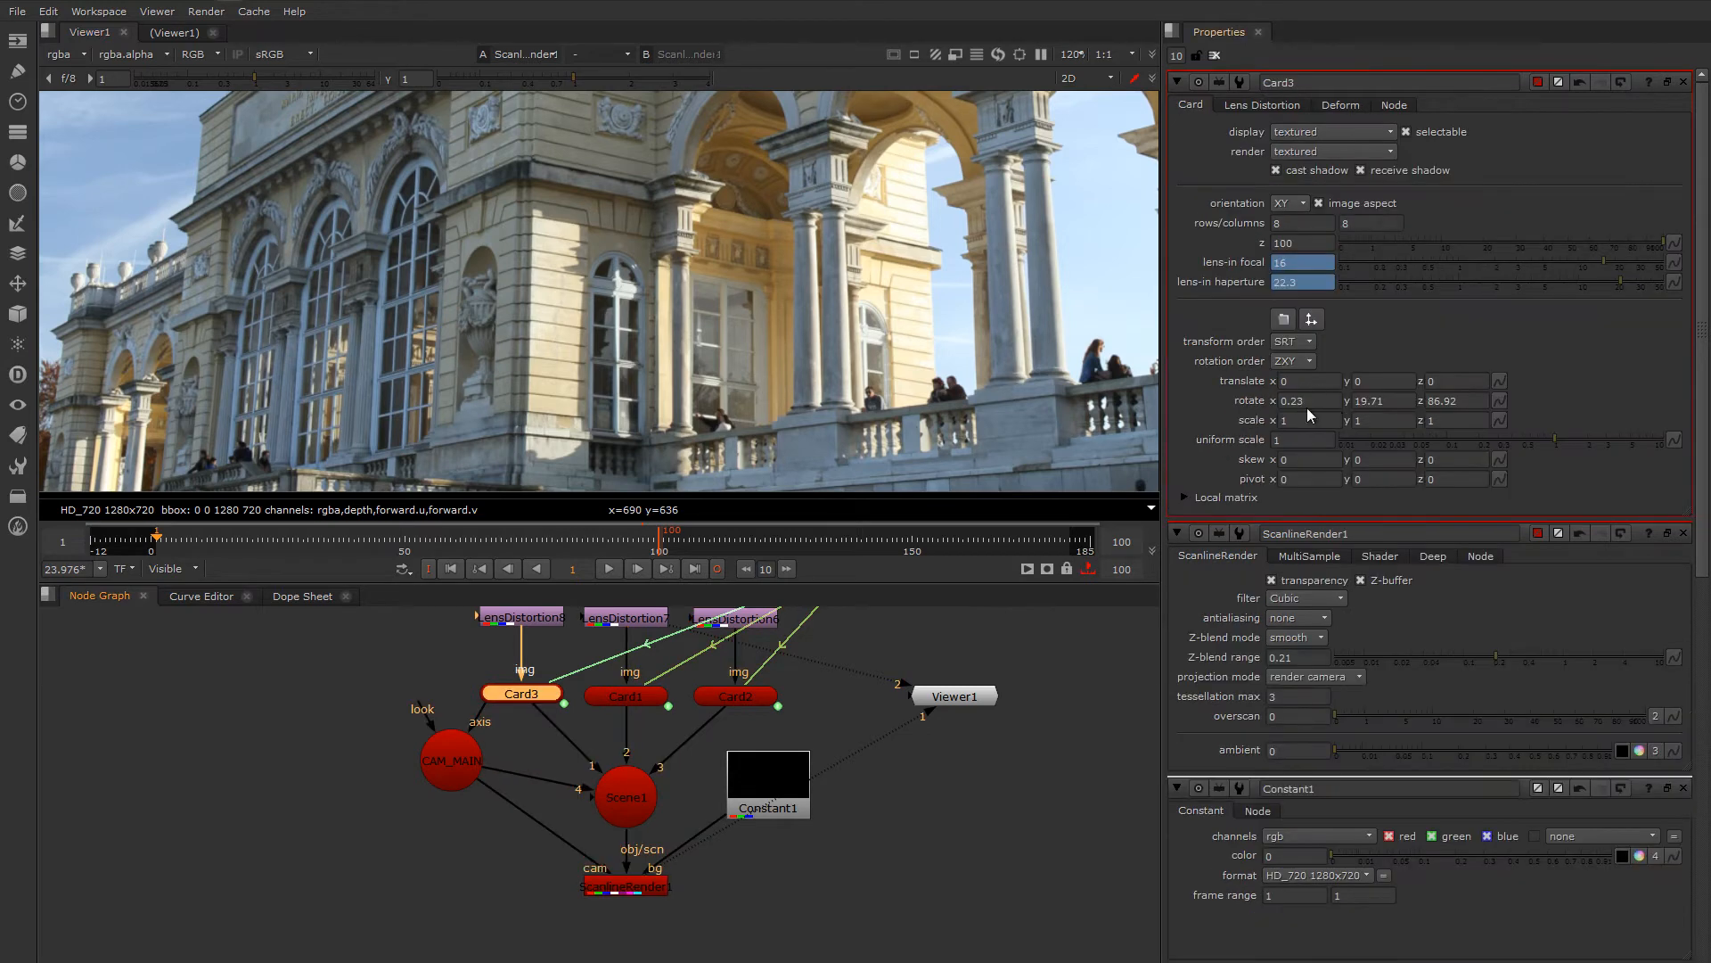
{"action": "left_click", "coordinate": [1378, 402]}
{"action": "key", "text": "Down"}
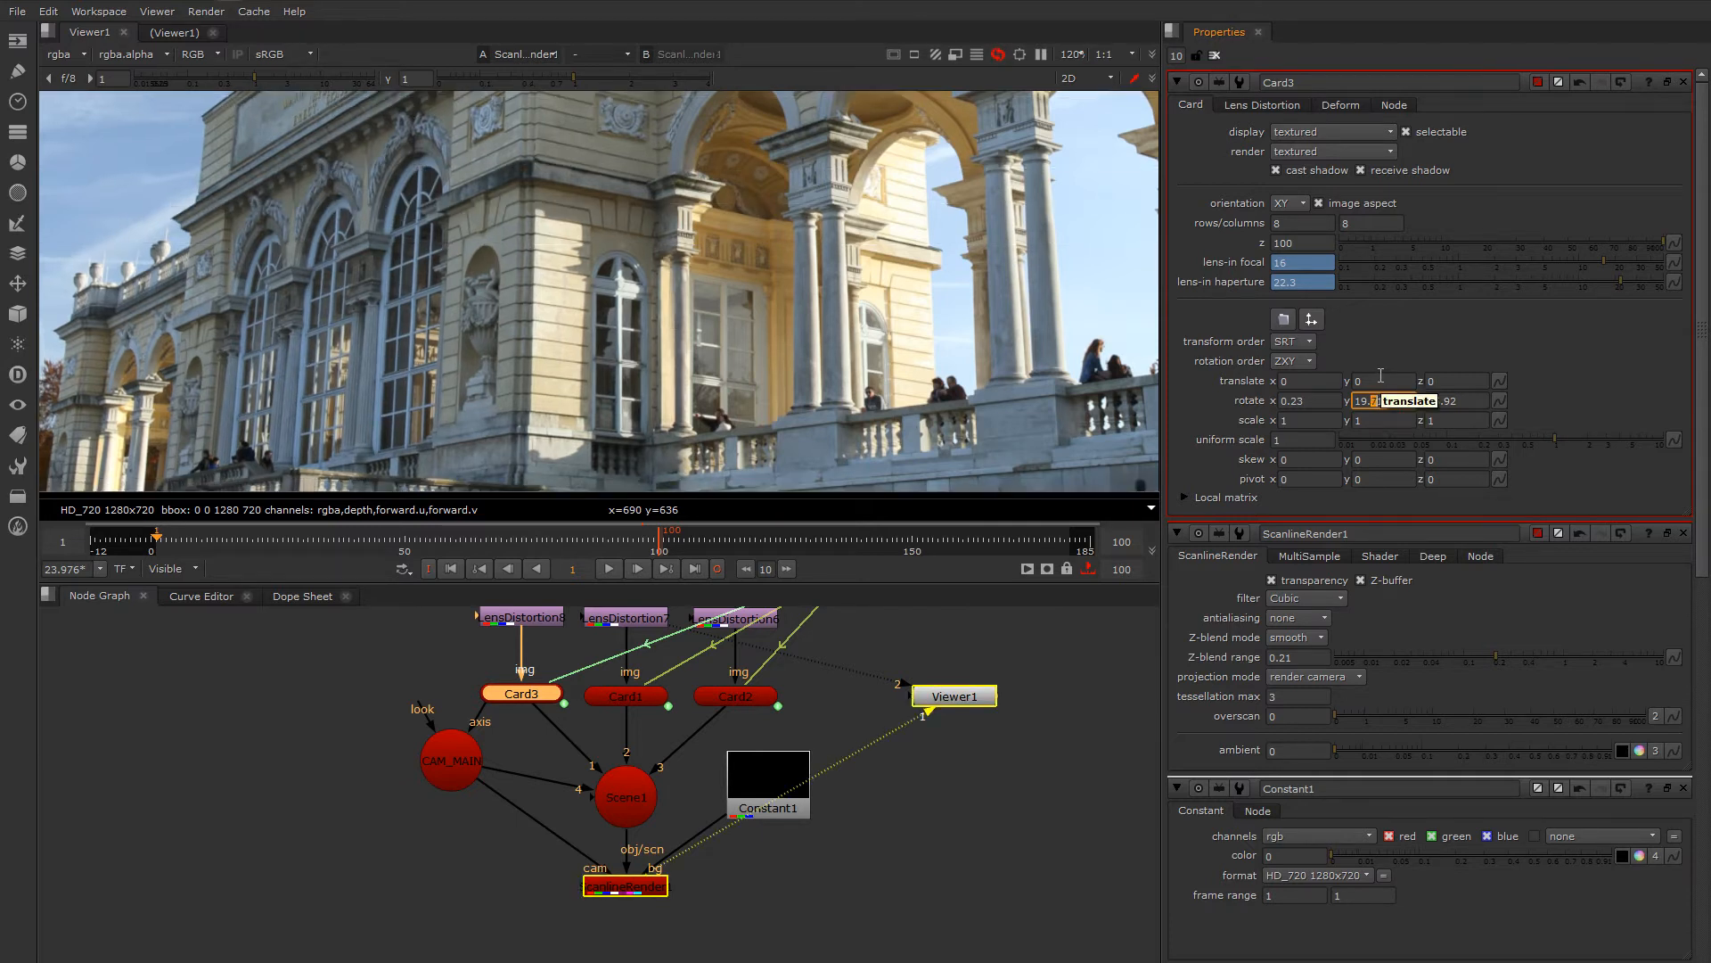
{"action": "key", "text": "Up"}
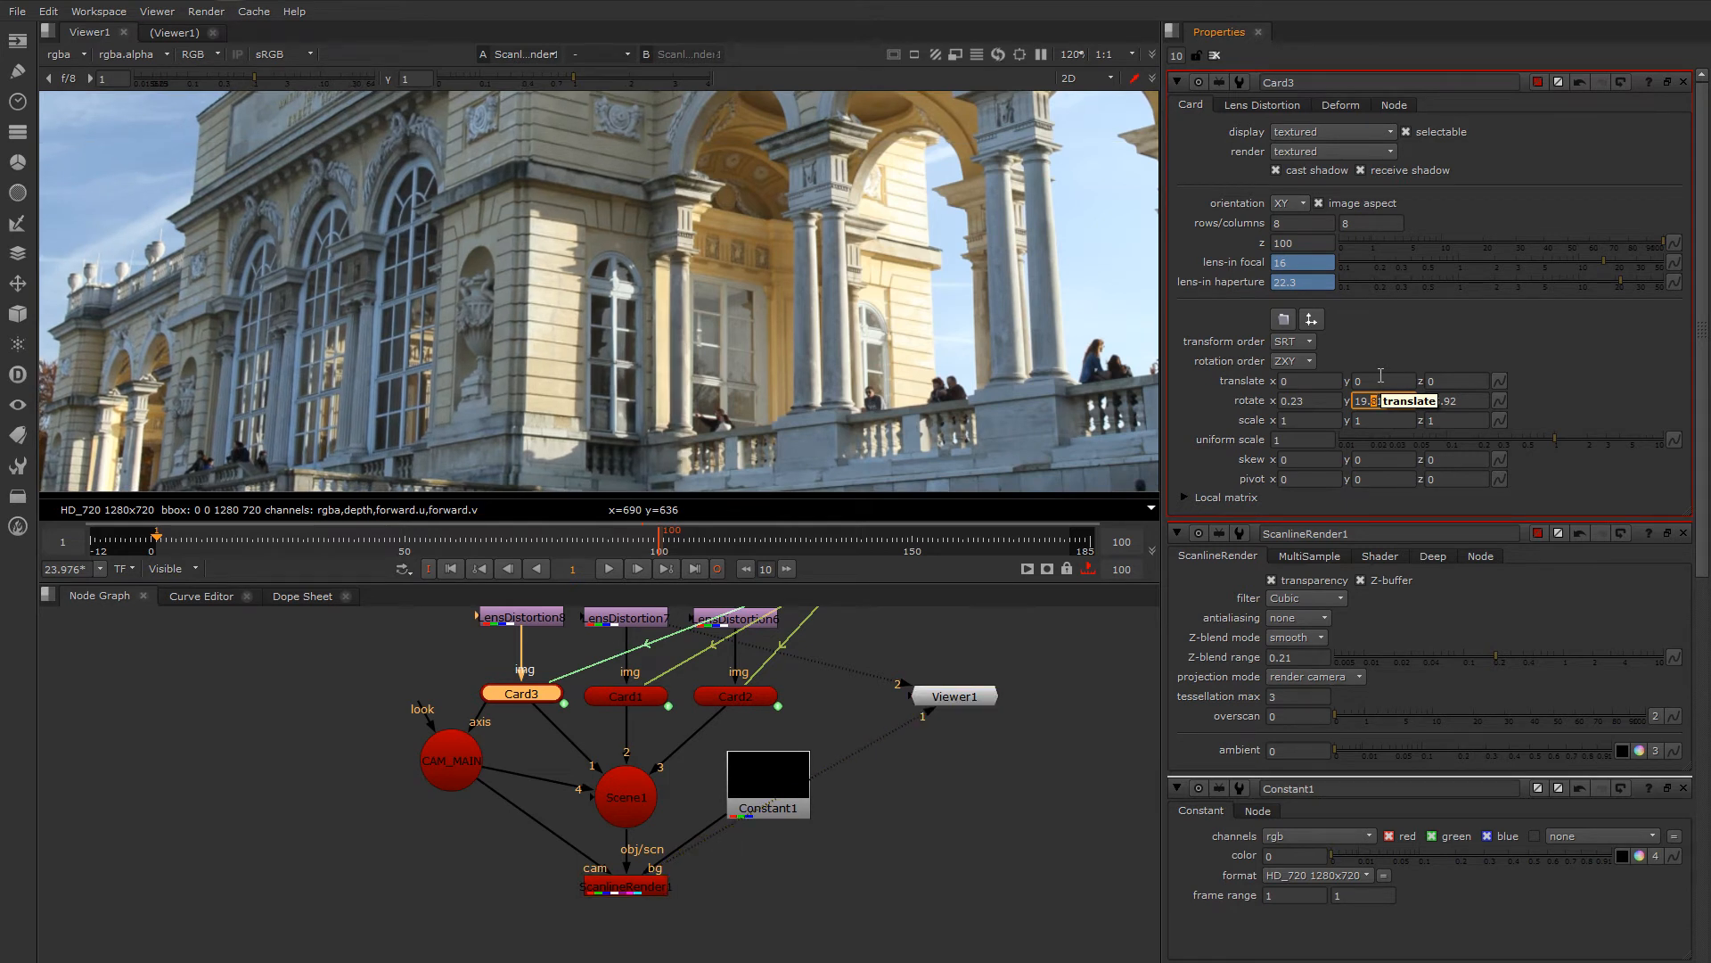
- Examine the card seams in the render from the roofline down to the balustrade and across the arches
{"action": "middle_click_drag", "start_coordinate": [751, 212], "coordinate": [766, 294]}
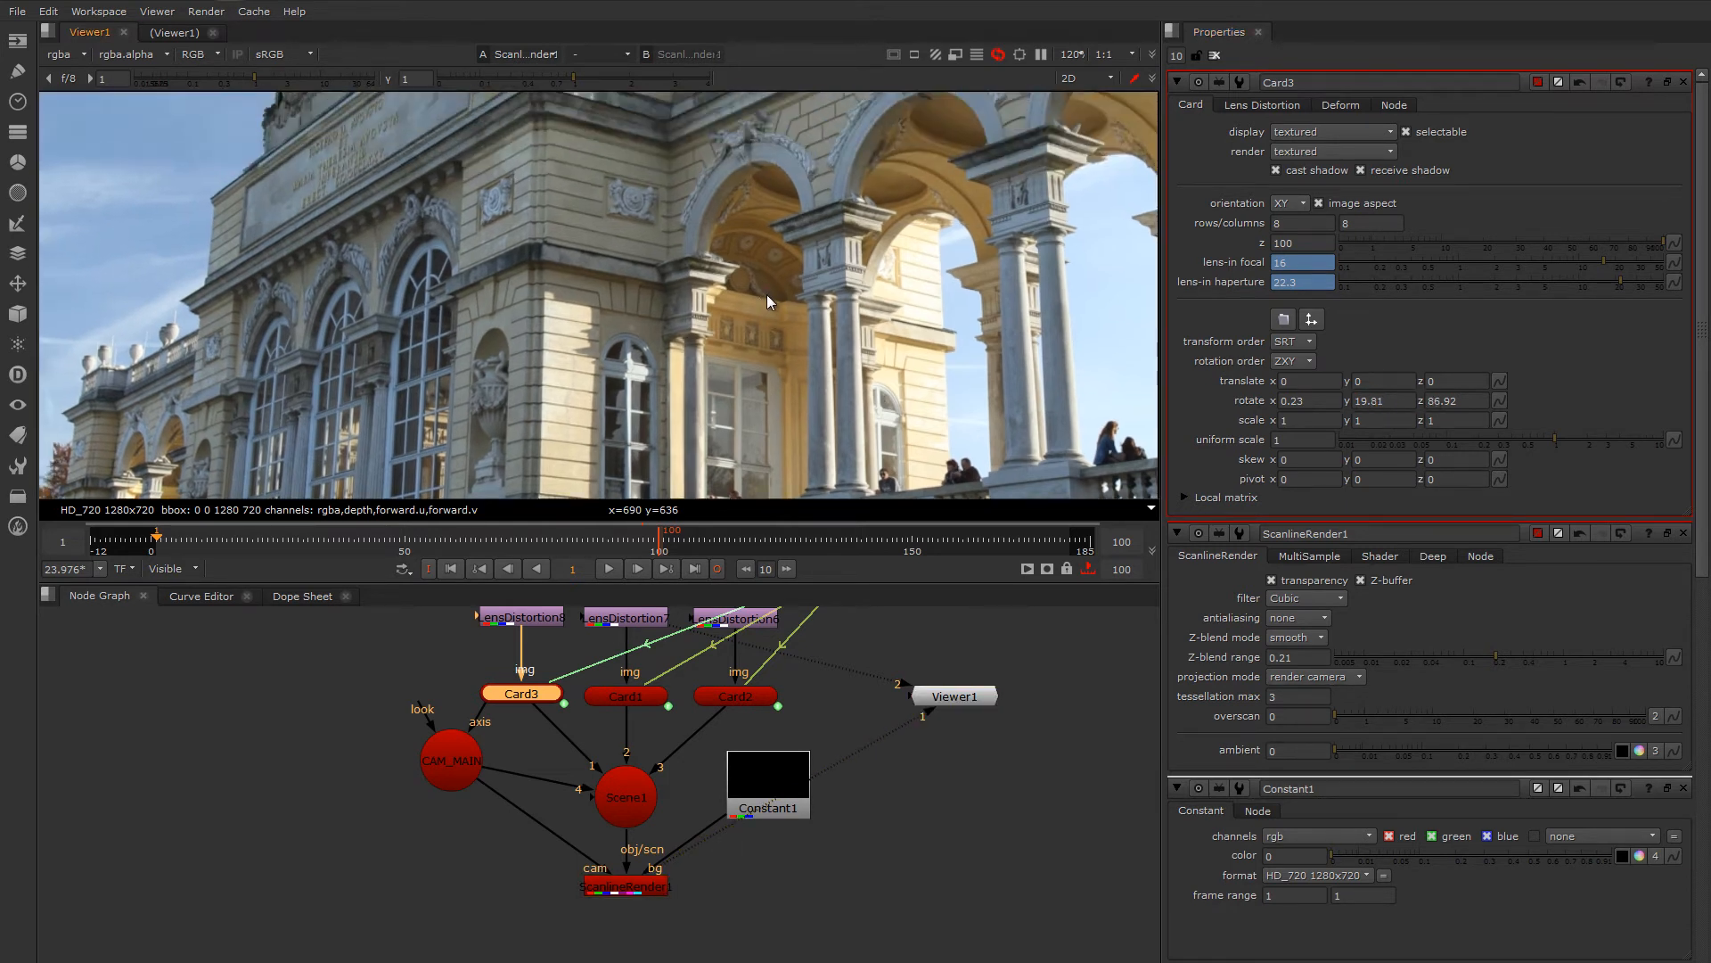
{"action": "middle_click_drag", "start_coordinate": [785, 227], "coordinate": [793, 318]}
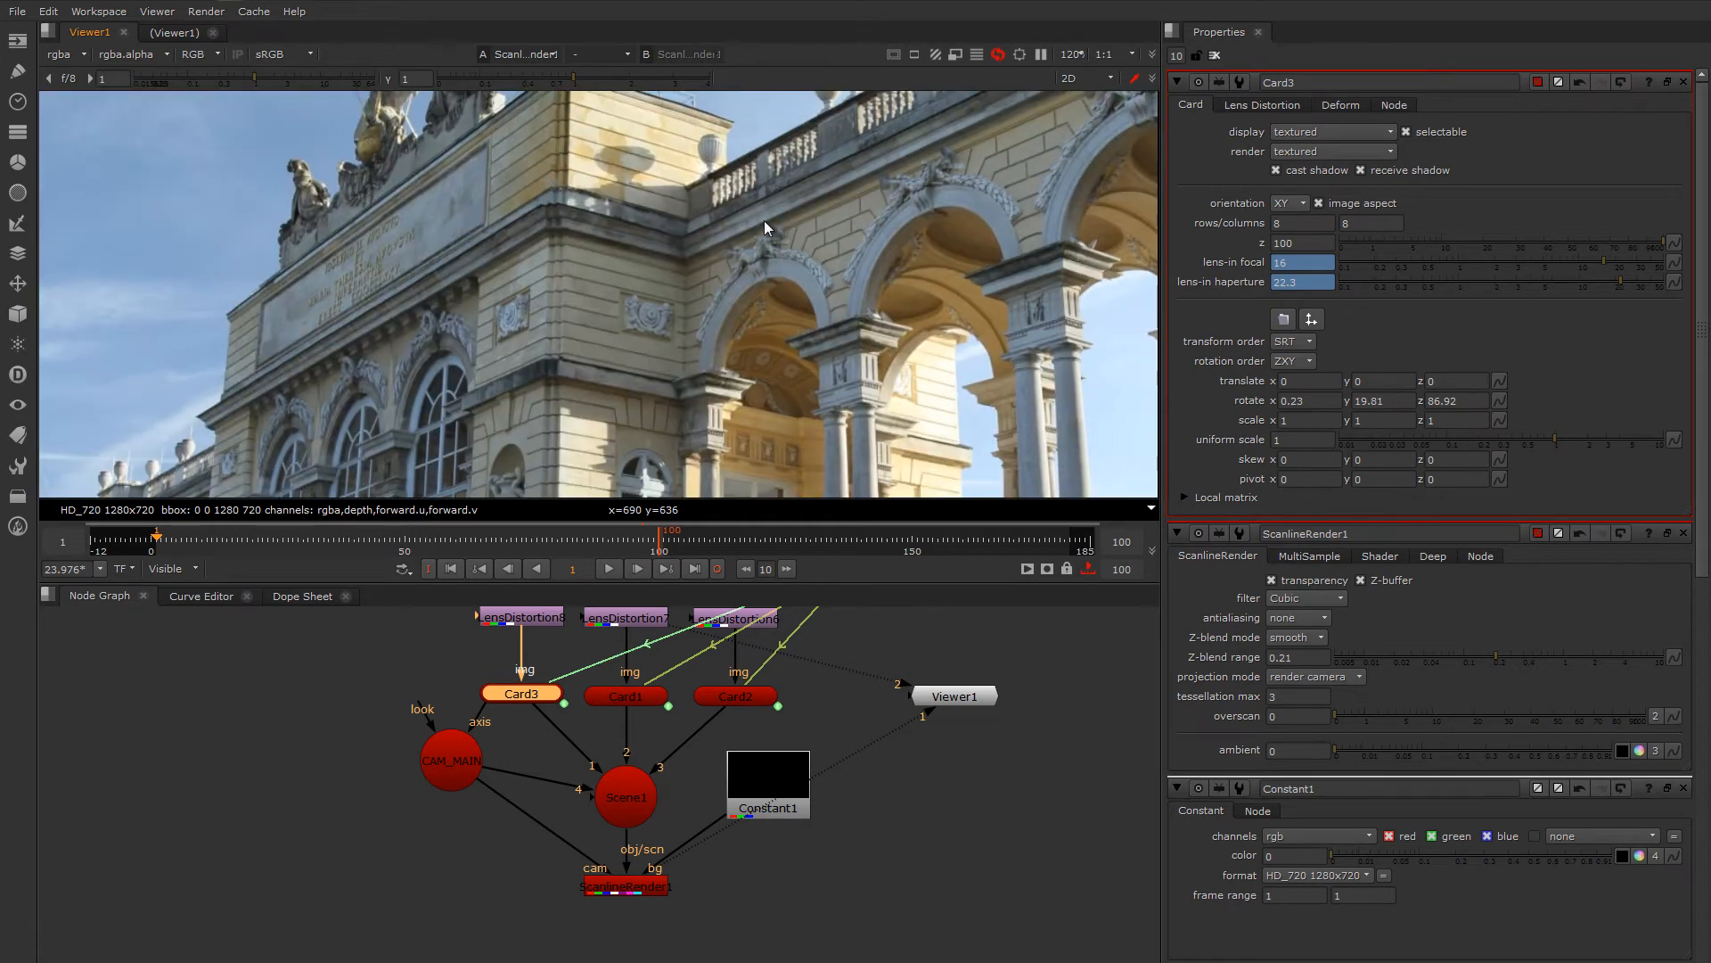
{"action": "middle_click_drag", "start_coordinate": [751, 189], "coordinate": [765, 302]}
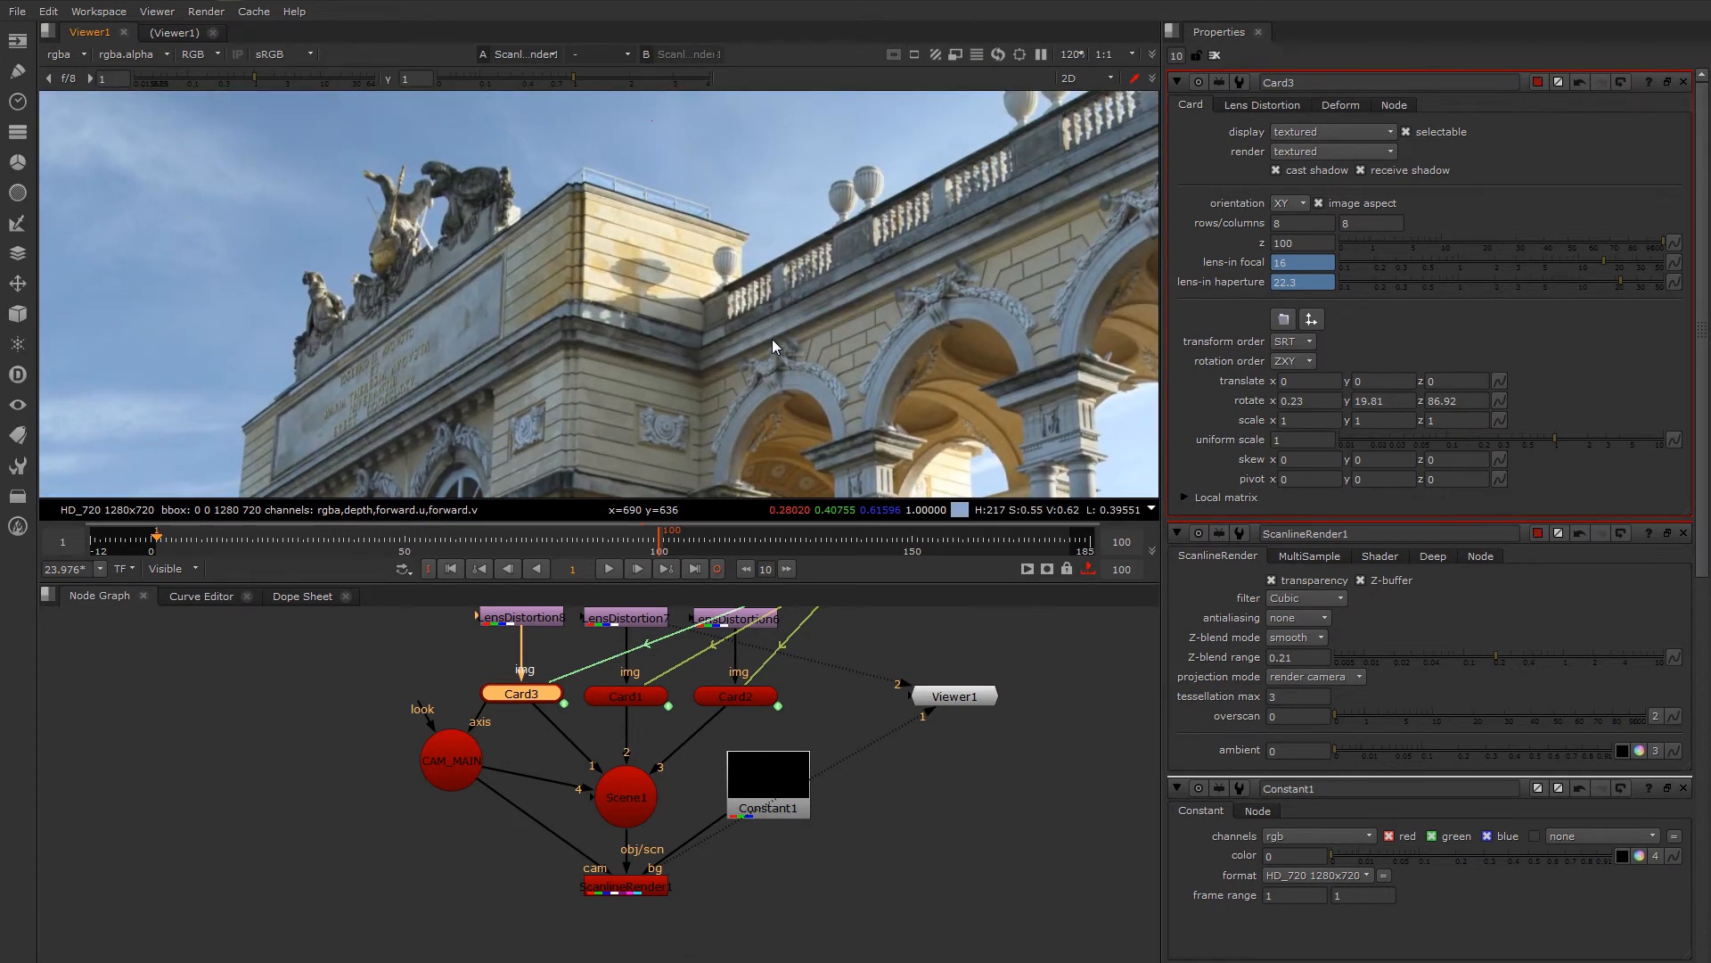
{"action": "middle_click_drag", "start_coordinate": [731, 215], "coordinate": [711, 120]}
{"action": "middle_click_drag", "start_coordinate": [709, 388], "coordinate": [712, 253]}
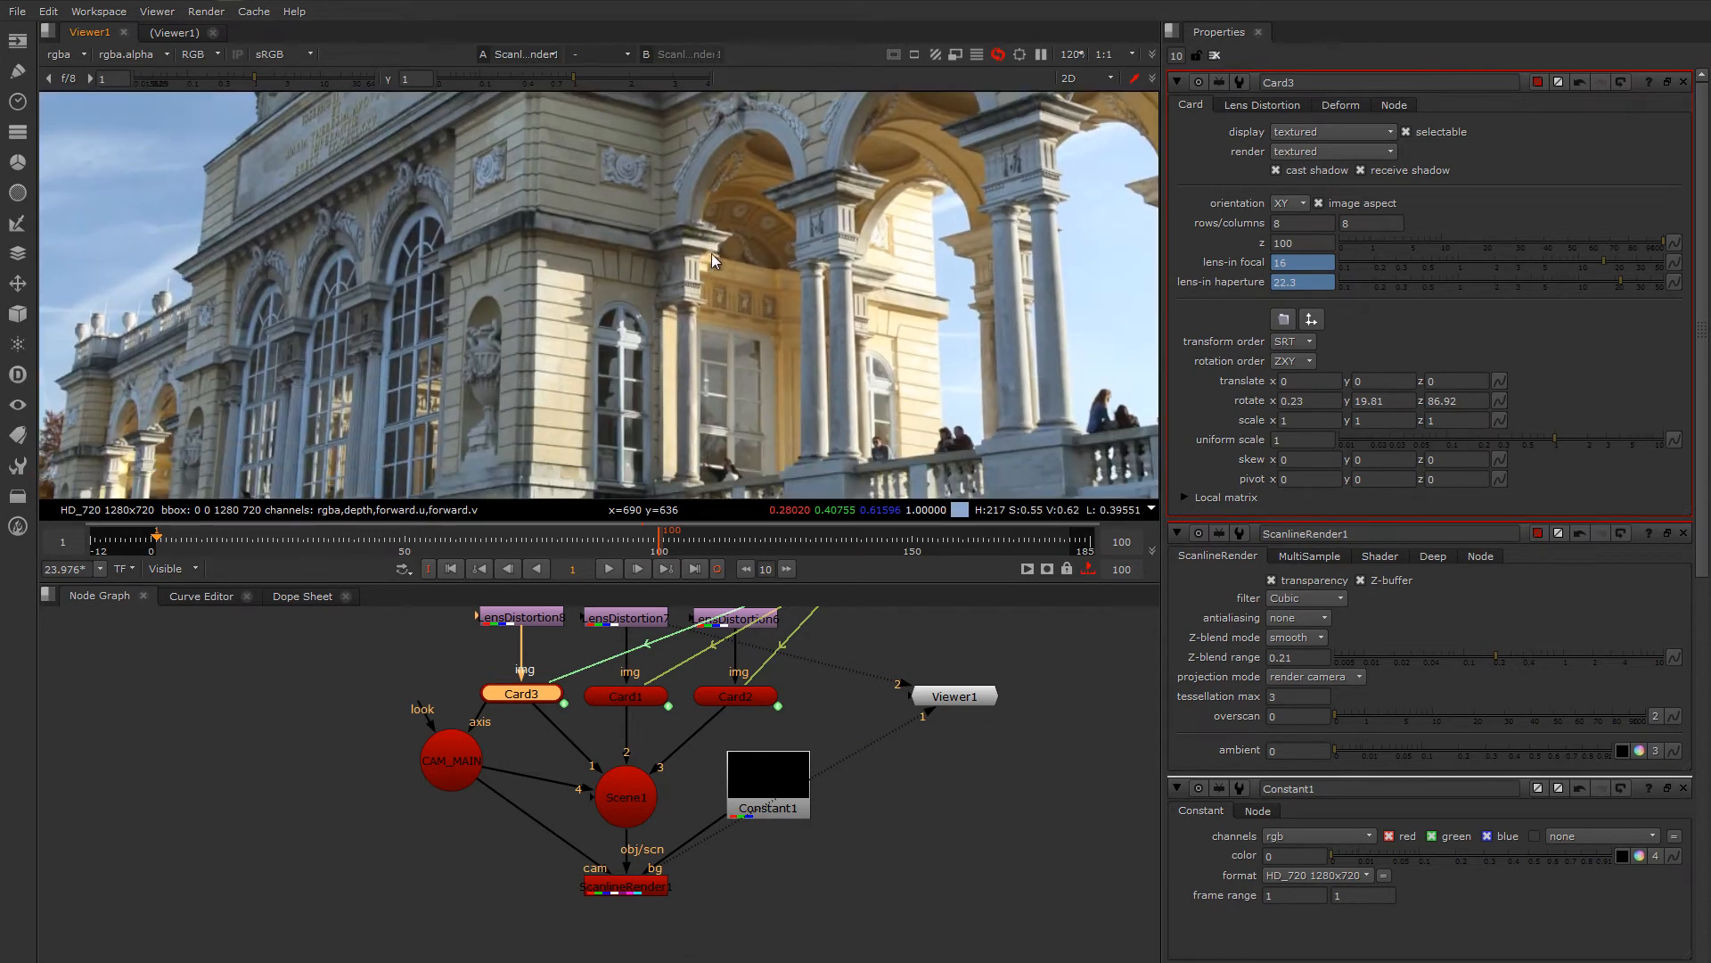
{"action": "scroll", "coordinate": [705, 345], "scroll_direction": "down", "scroll_amount": 1}
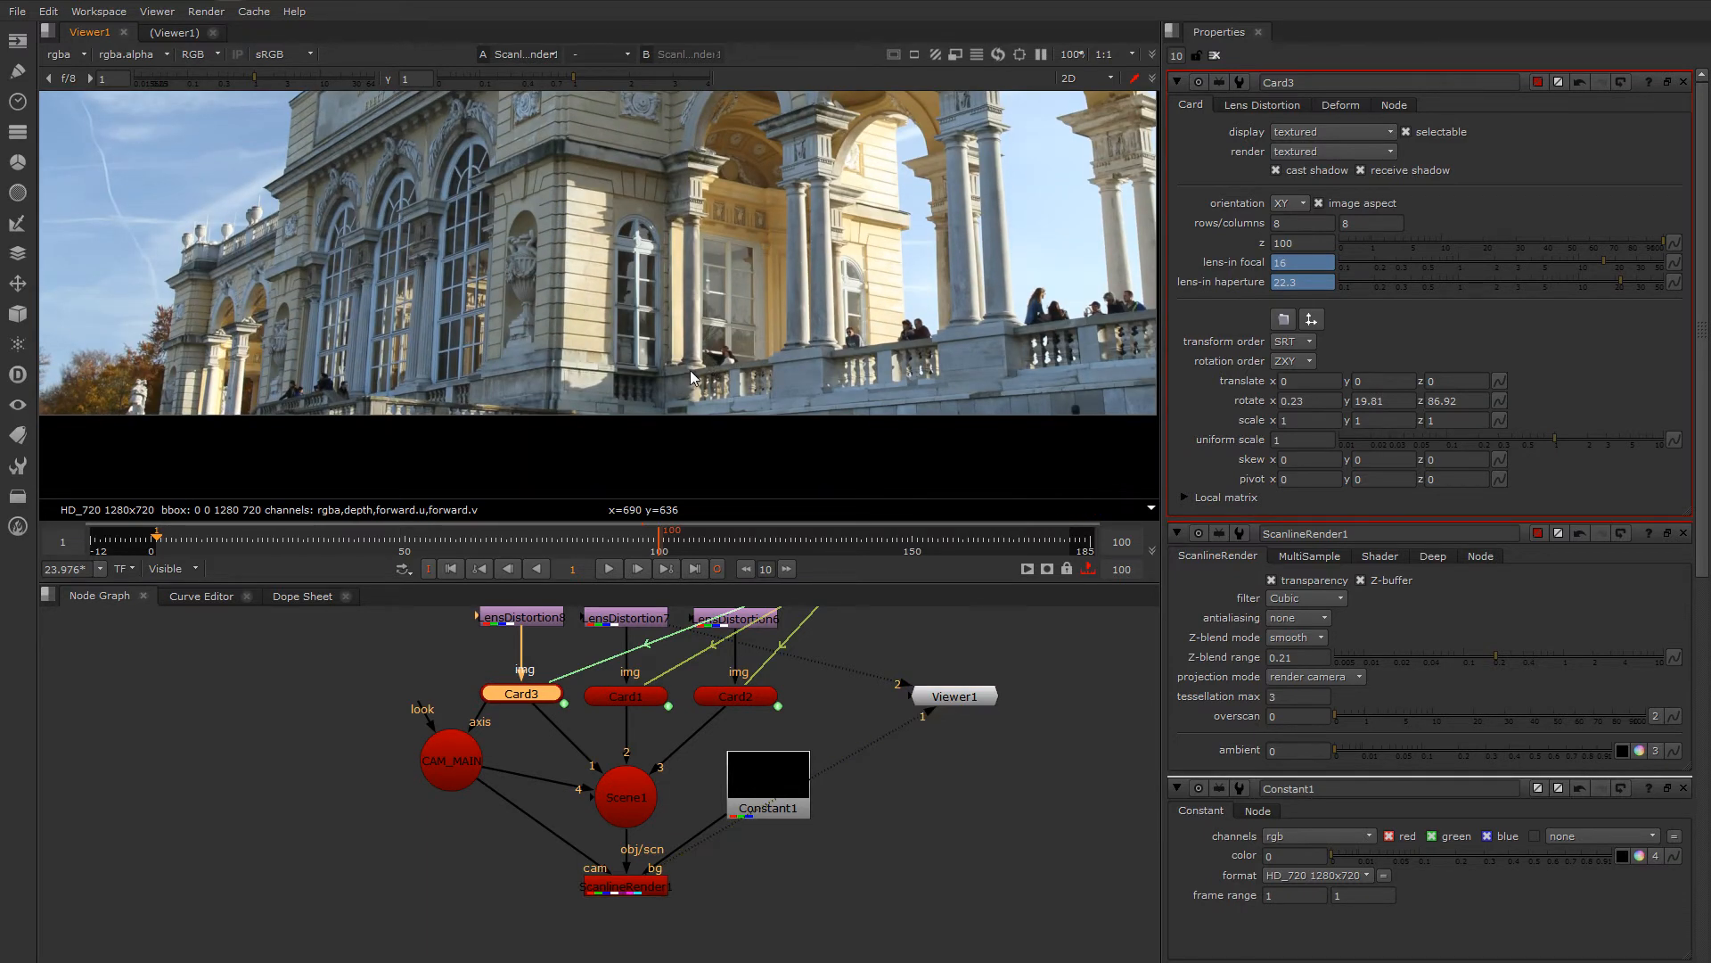
{"action": "middle_click_drag", "start_coordinate": [951, 171], "coordinate": [711, 317]}
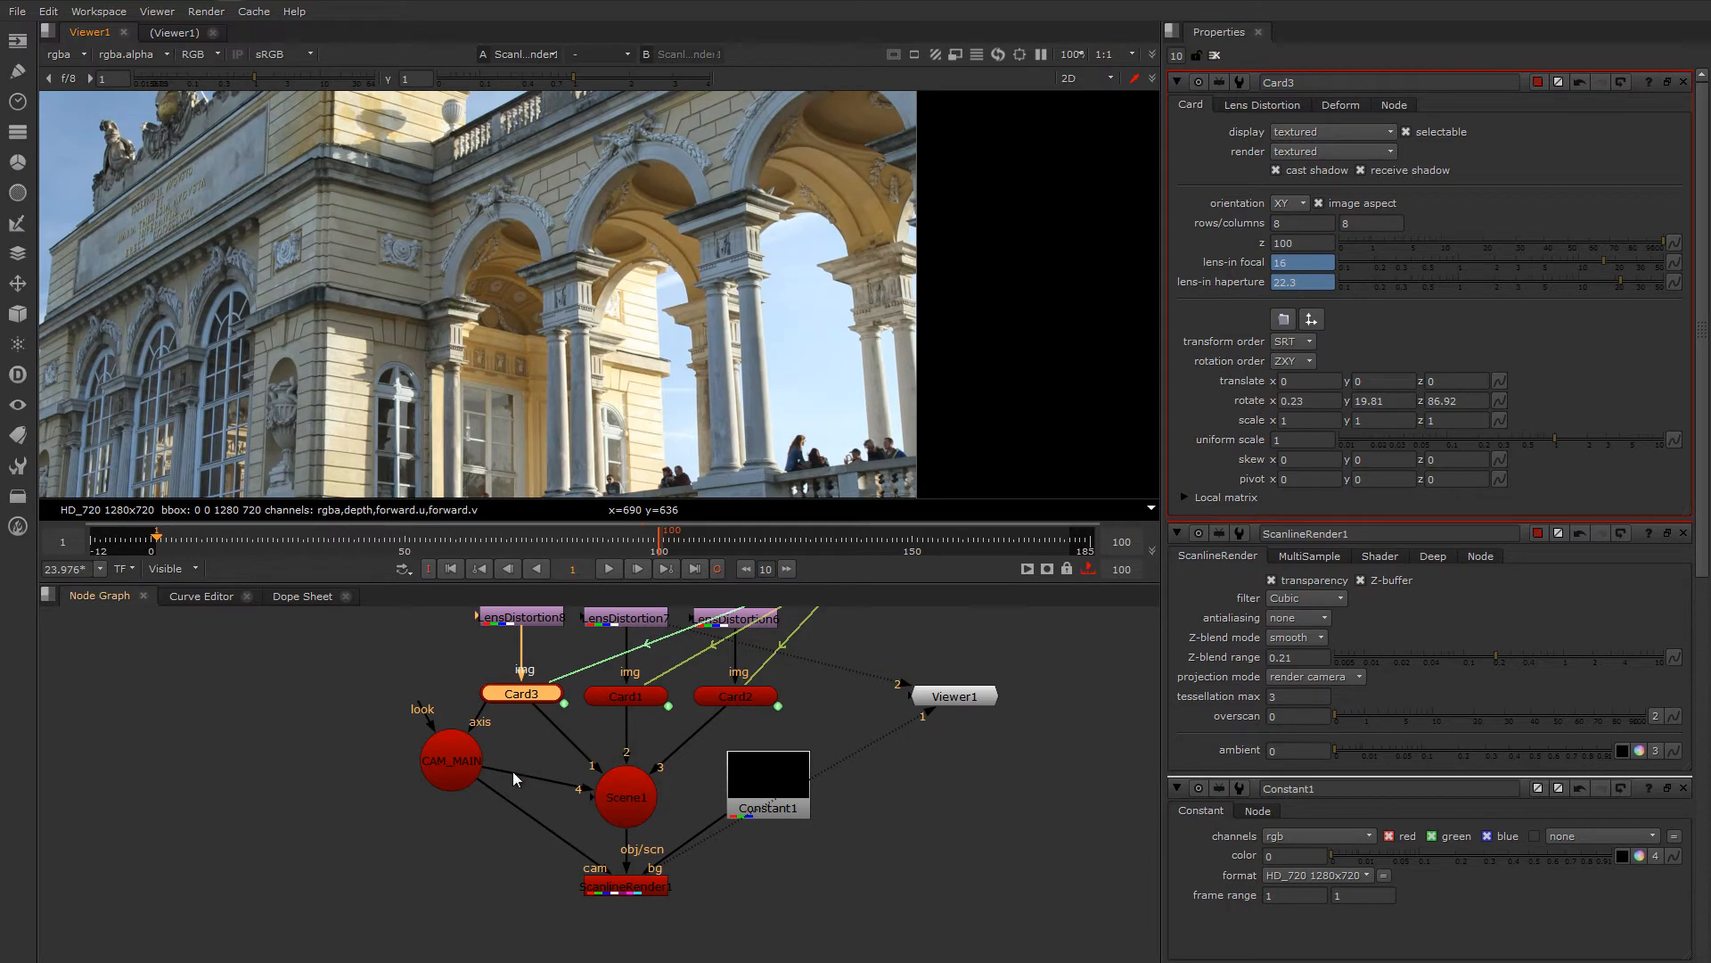
- Reposition the CAM_MAIN node beside Scene1, fit the whole render in view, and open the camera's properties
{"action": "left_click_drag", "start_coordinate": [451, 757], "coordinate": [451, 776]}
{"action": "scroll", "coordinate": [760, 271], "scroll_direction": "down", "scroll_amount": 3}
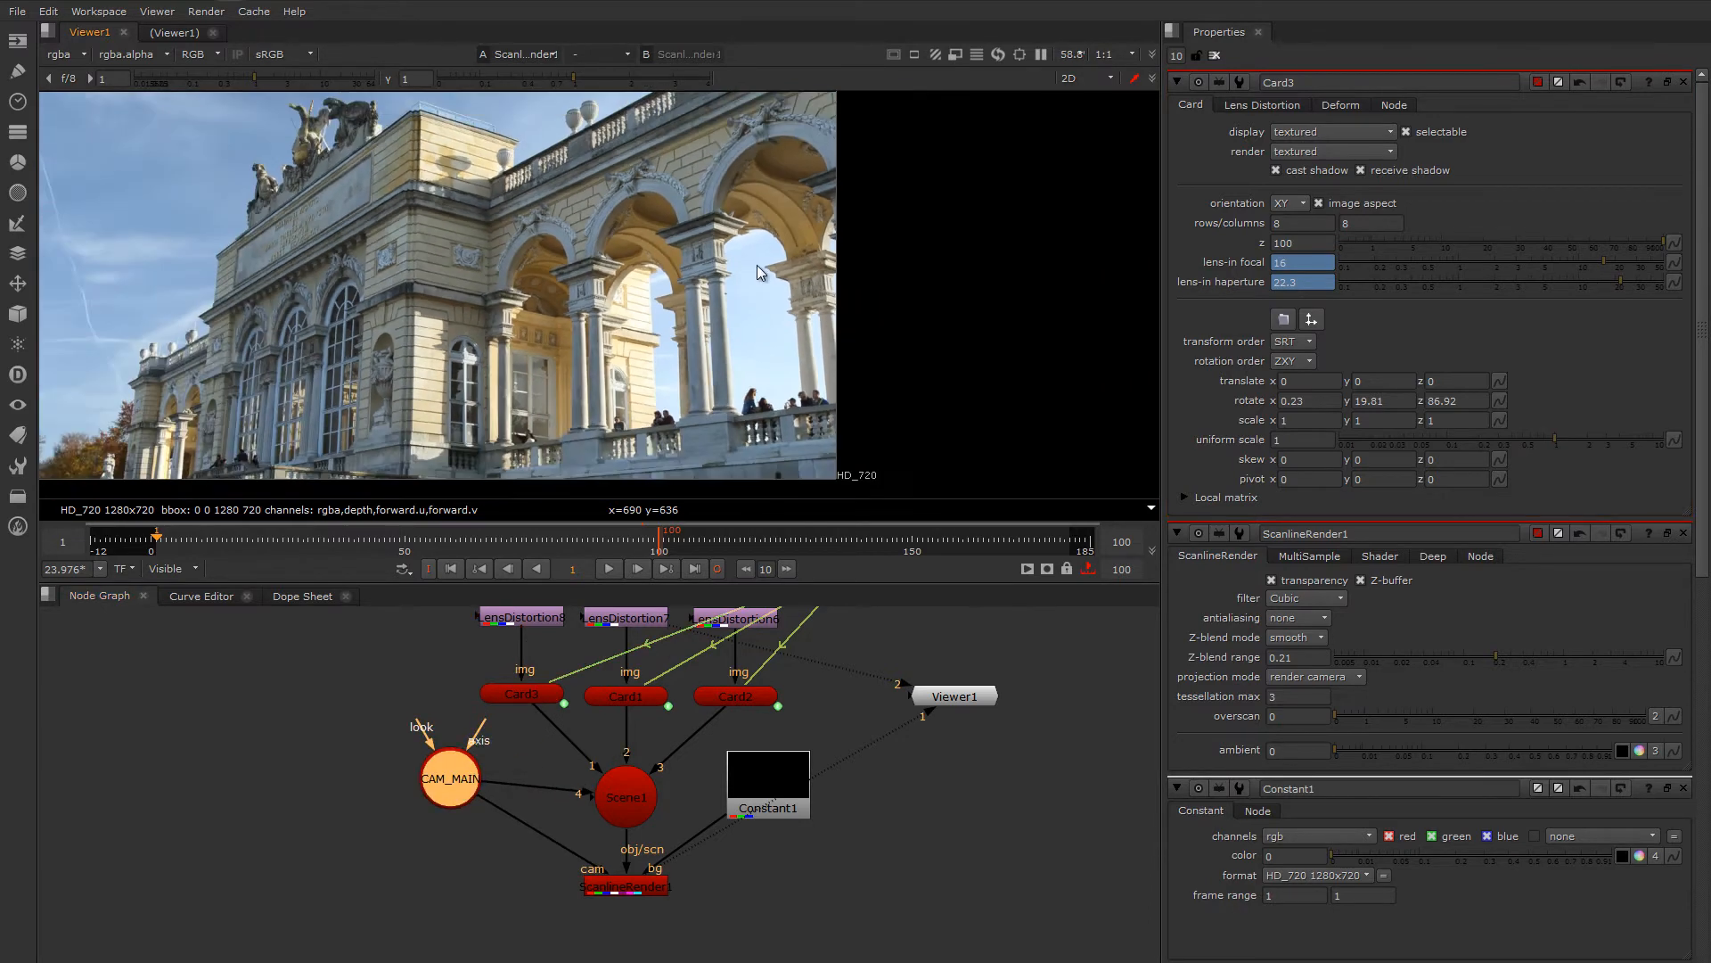
{"action": "scroll", "coordinate": [758, 266], "scroll_direction": "down", "scroll_amount": 2}
{"action": "middle_click_drag", "start_coordinate": [758, 266], "coordinate": [803, 309]}
{"action": "scroll", "coordinate": [798, 299], "scroll_direction": "up", "scroll_amount": 2}
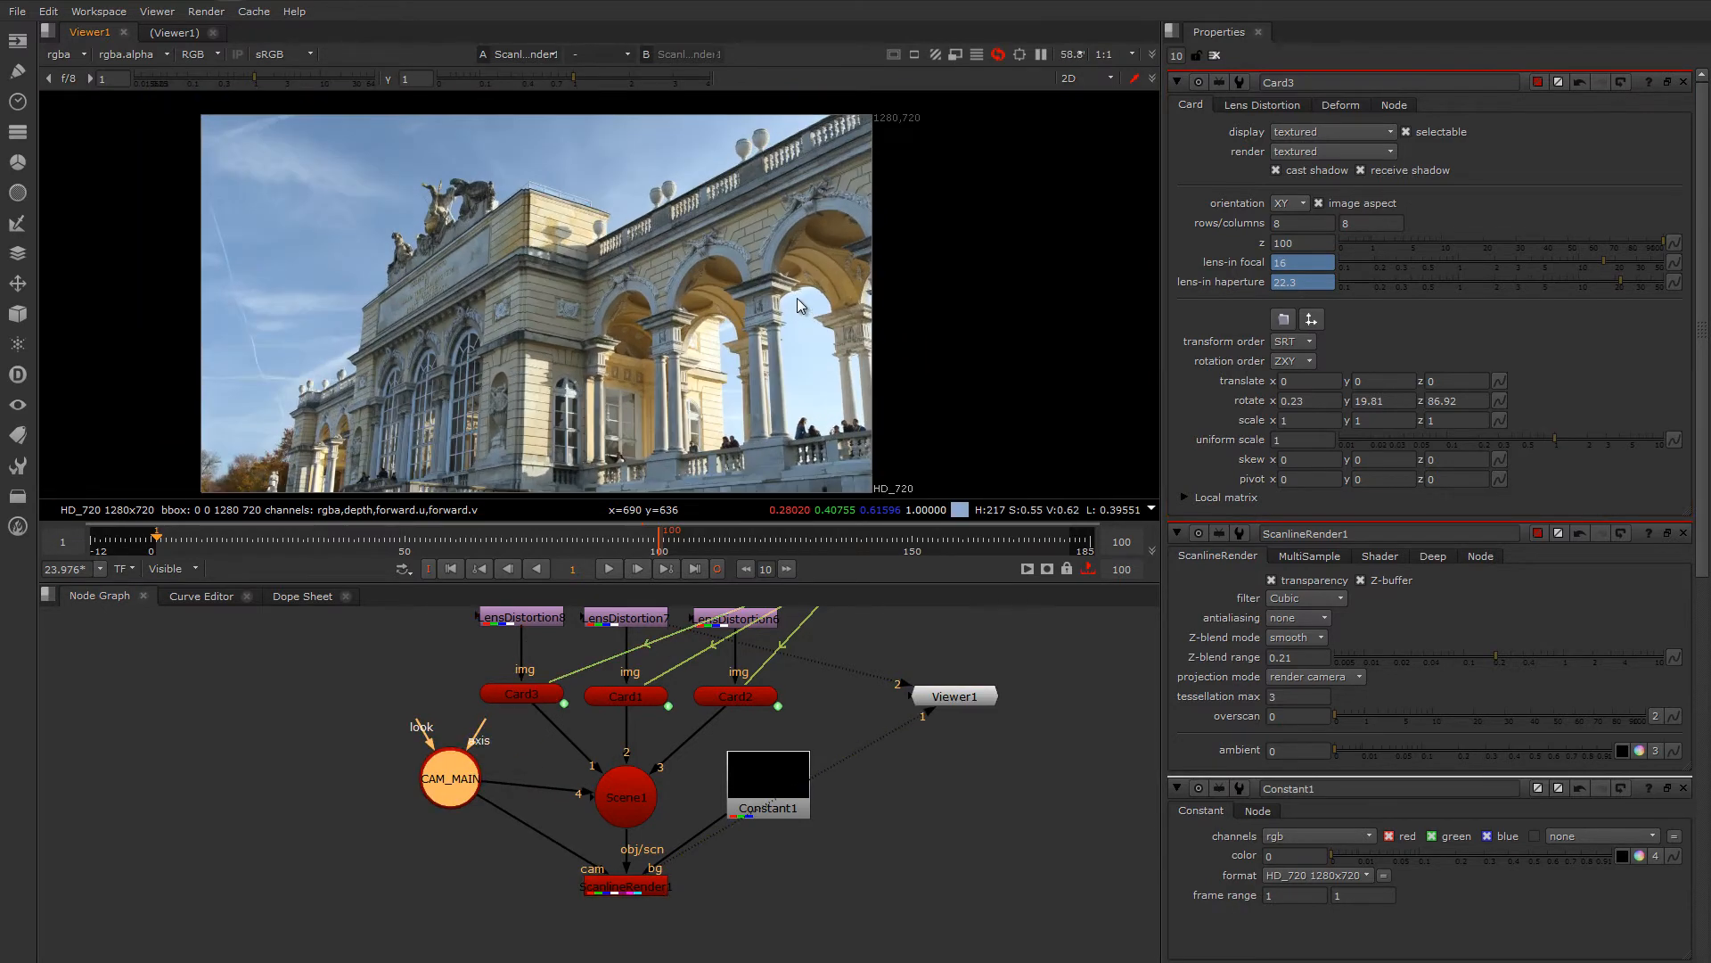
{"action": "left_click_drag", "start_coordinate": [443, 783], "coordinate": [455, 777]}
{"action": "double_click", "coordinate": [454, 777]}
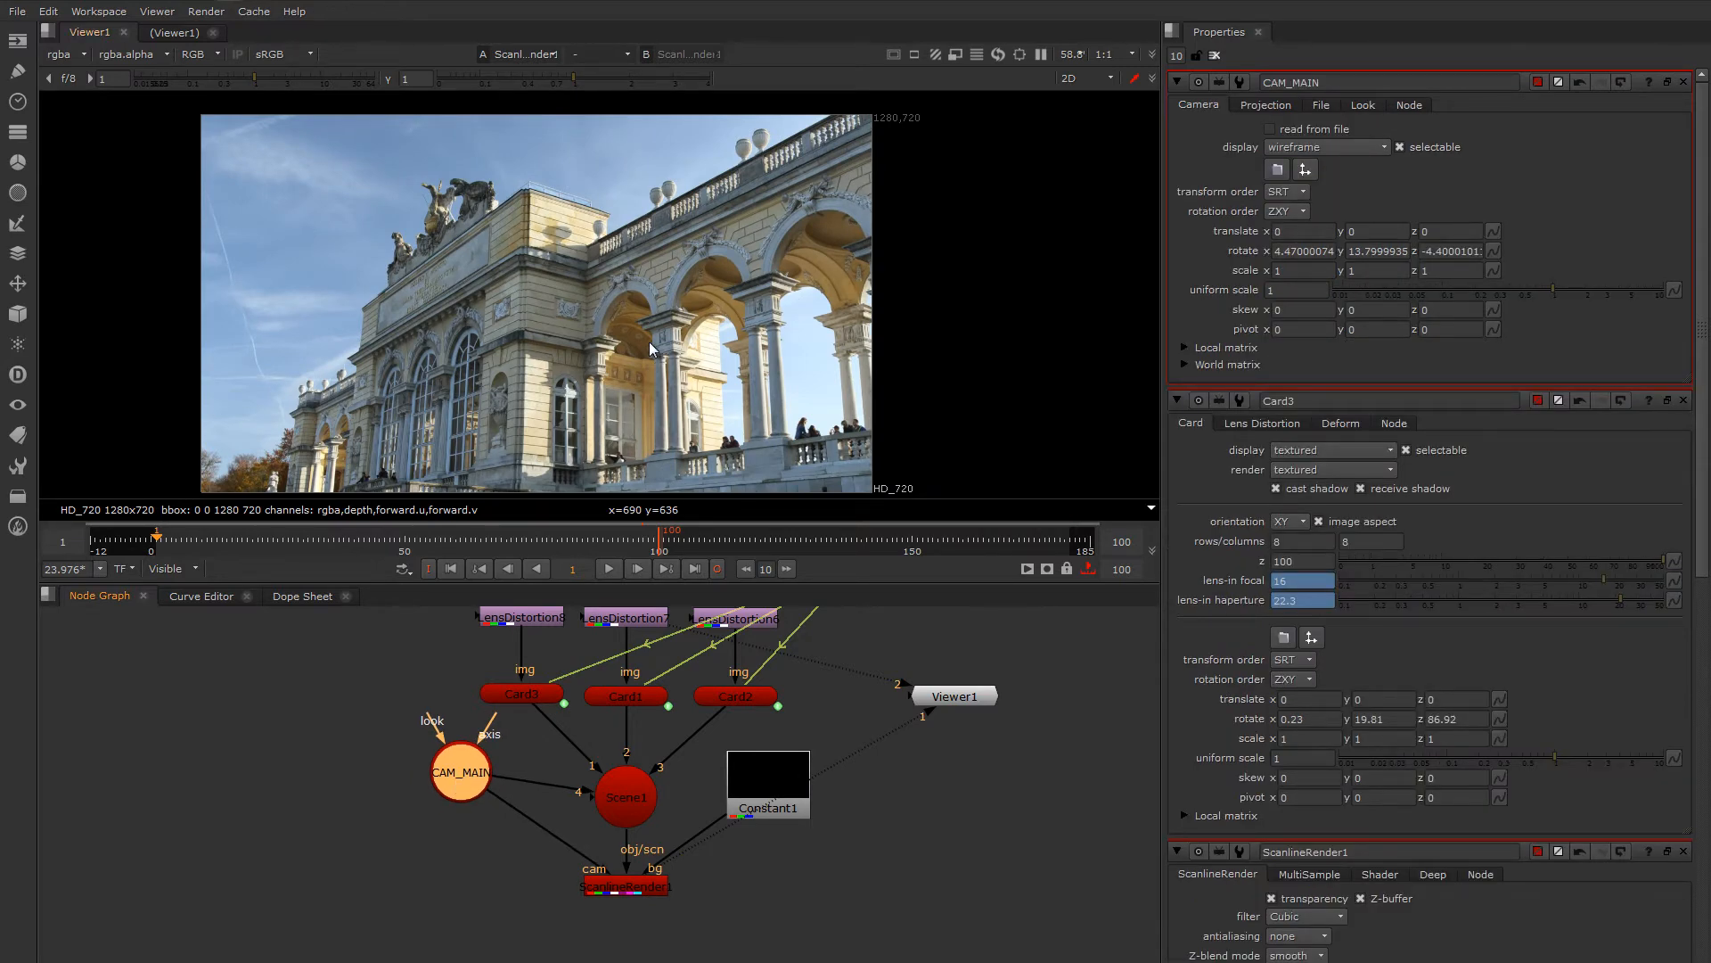
- Switch the viewer to 3D through CAM_MAIN, try moving the camera, and undo that camera translation
{"action": "key", "text": "Tab"}
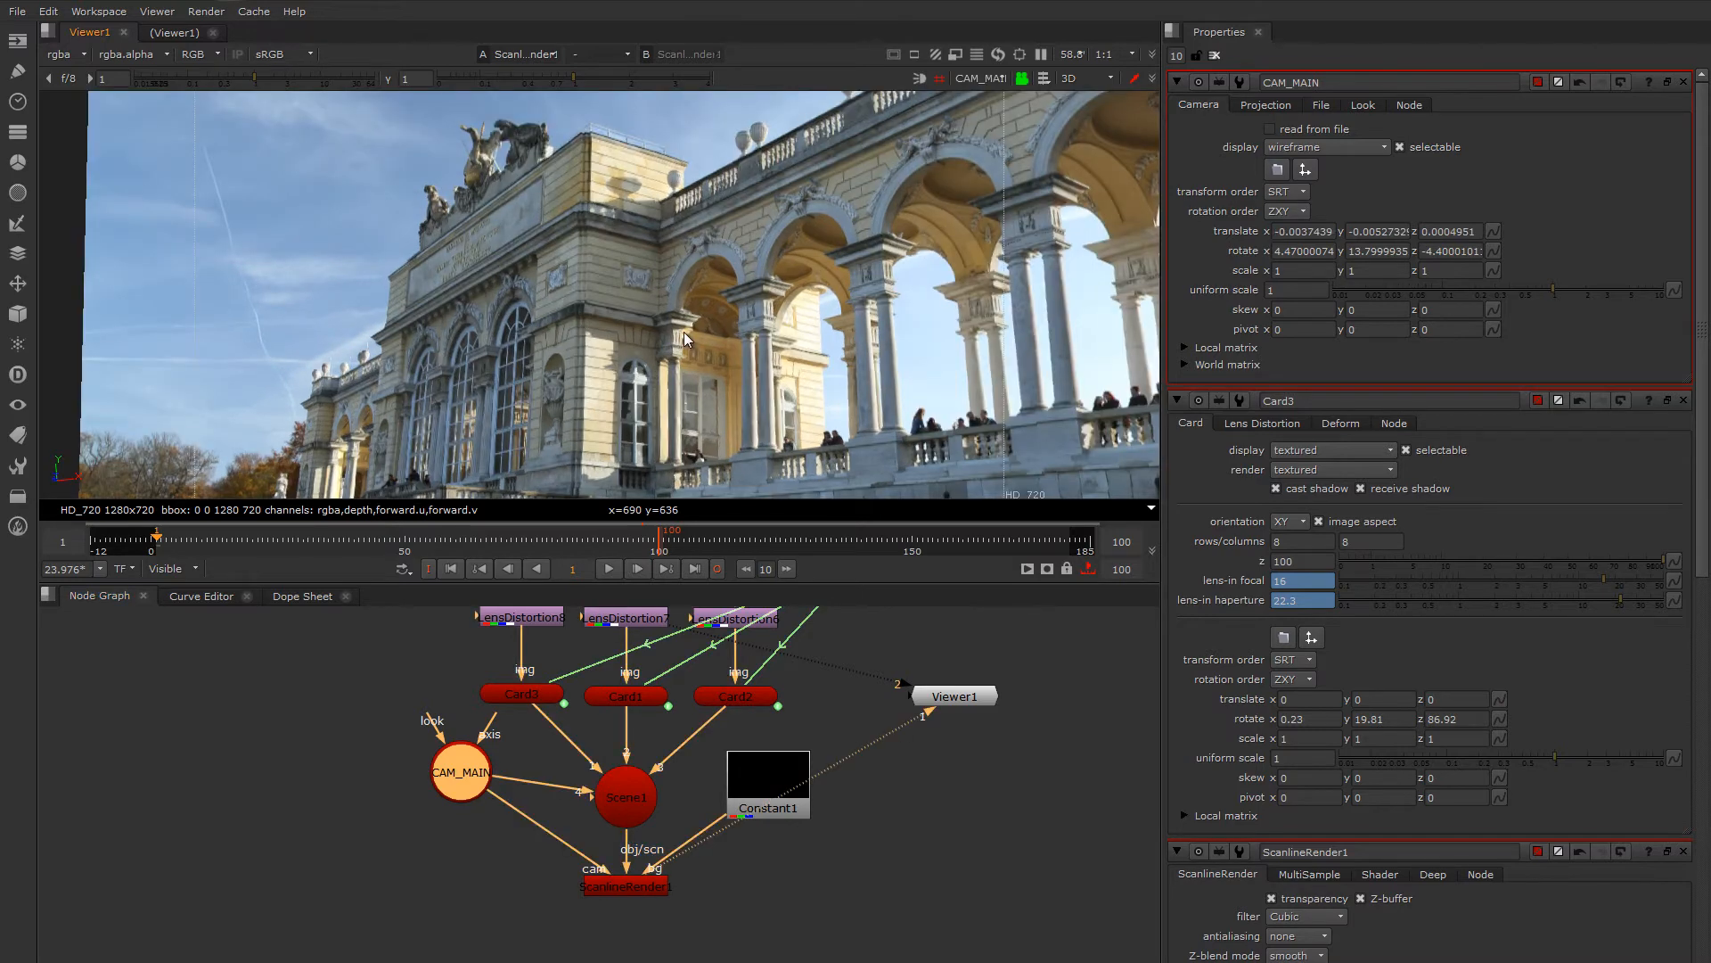
{"action": "scroll", "coordinate": [683, 332], "scroll_direction": "down", "scroll_amount": 1}
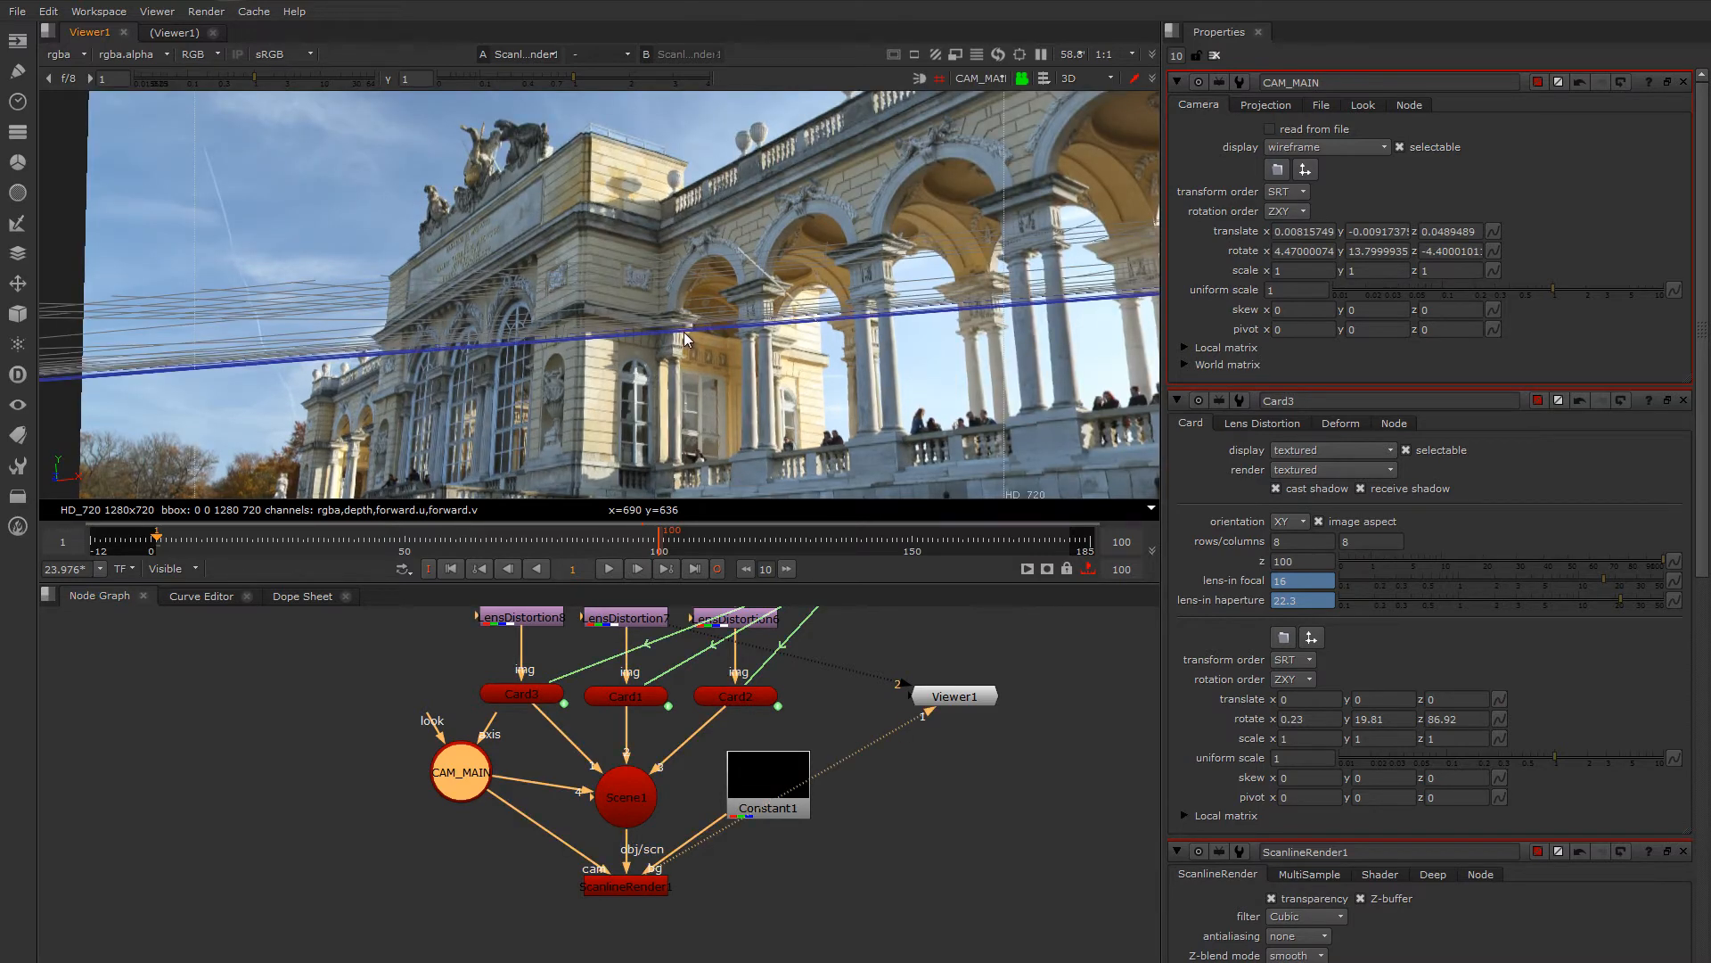
{"action": "key", "text": "ctrl+z"}
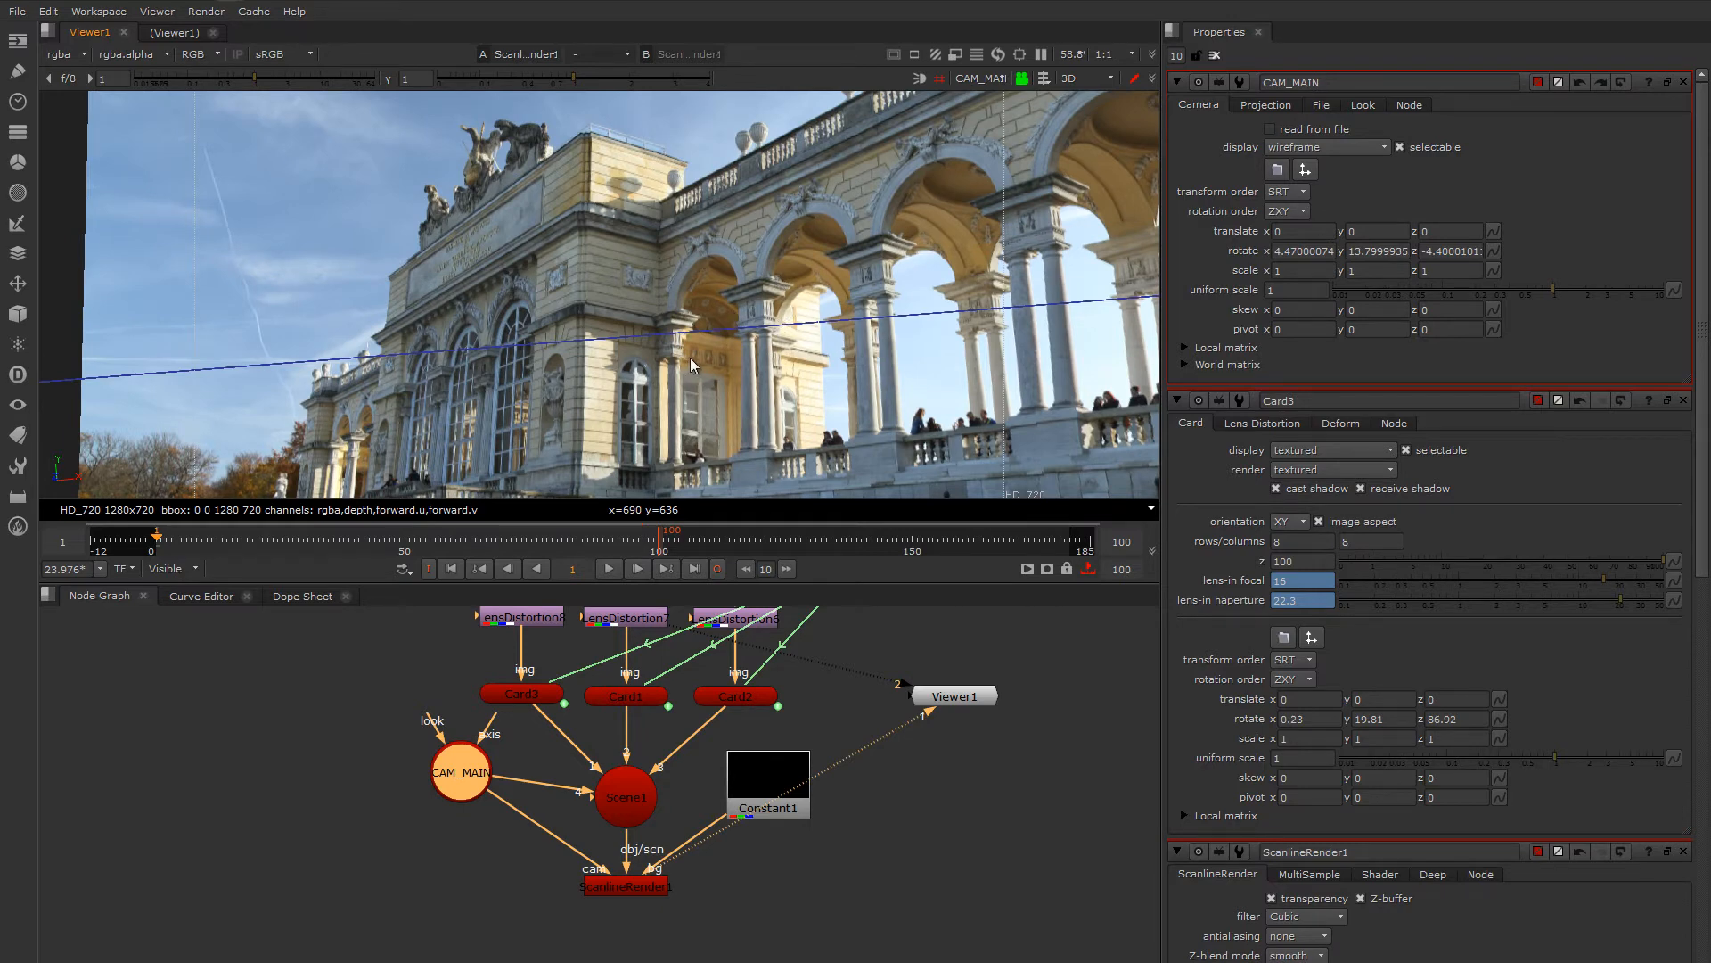
- Rotate CAM_MAIN to about 7.27 in X and -7 in Y to frame the arches, and return the viewer to the 2D render
{"action": "left_click_drag", "start_coordinate": [676, 351], "coordinate": [802, 331], "text": "ctrl"}
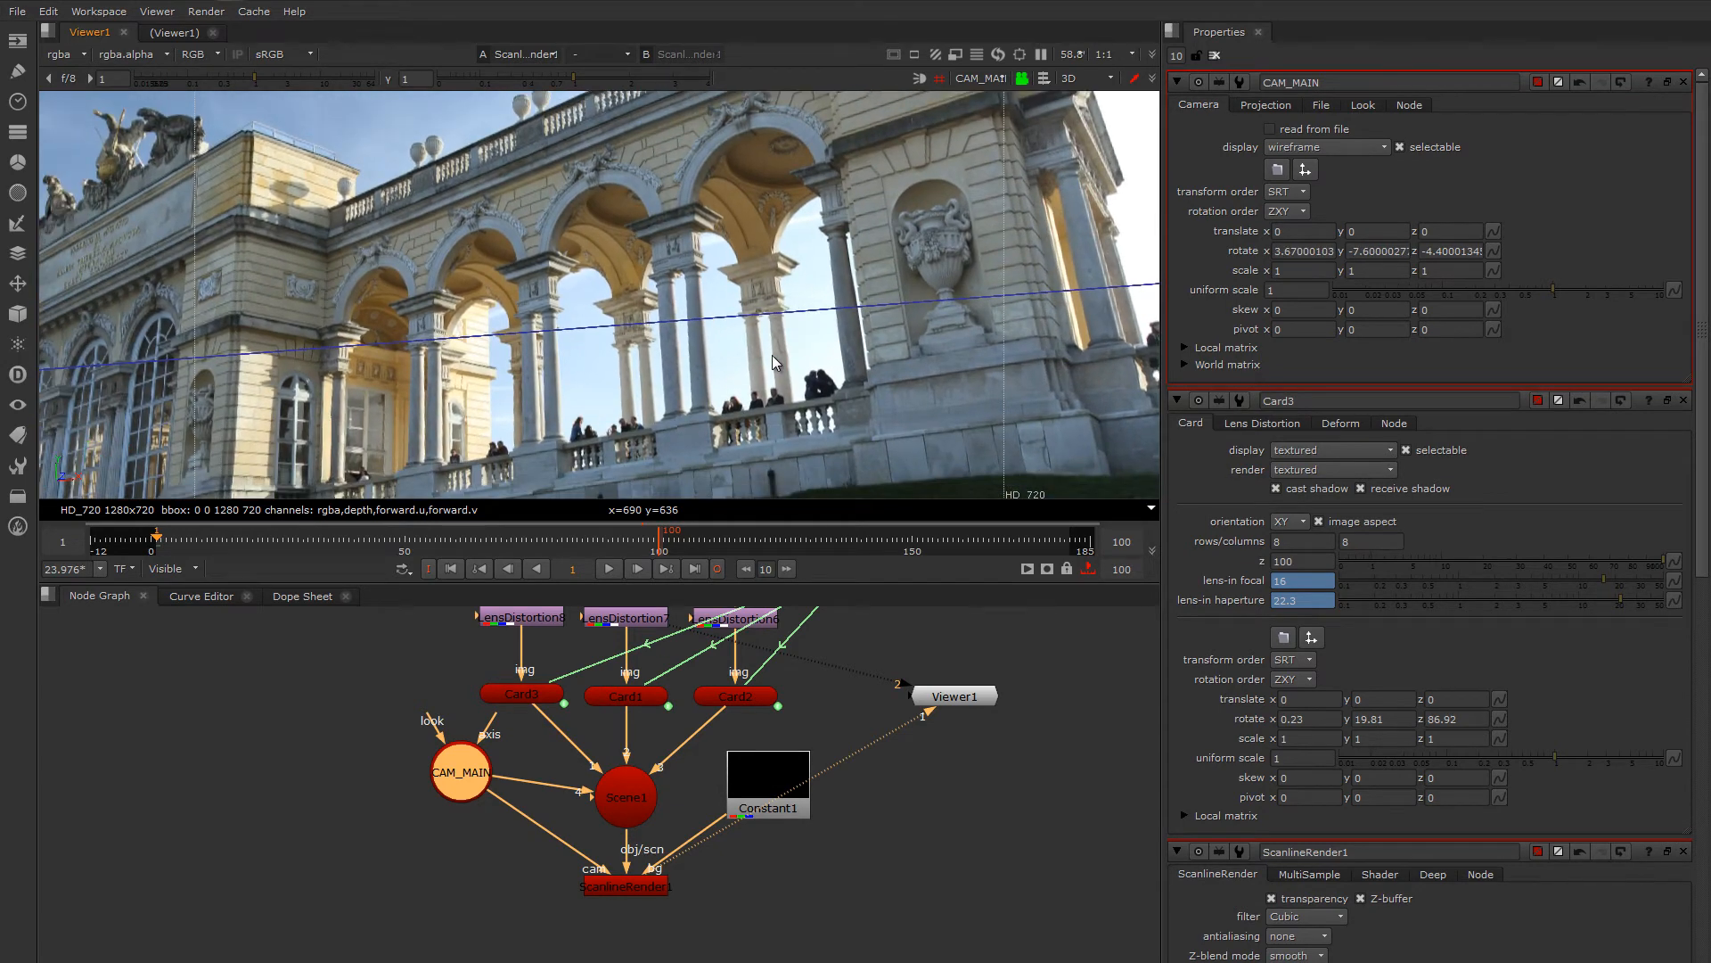
{"action": "right_click_drag", "start_coordinate": [772, 355], "coordinate": [731, 300], "text": "alt"}
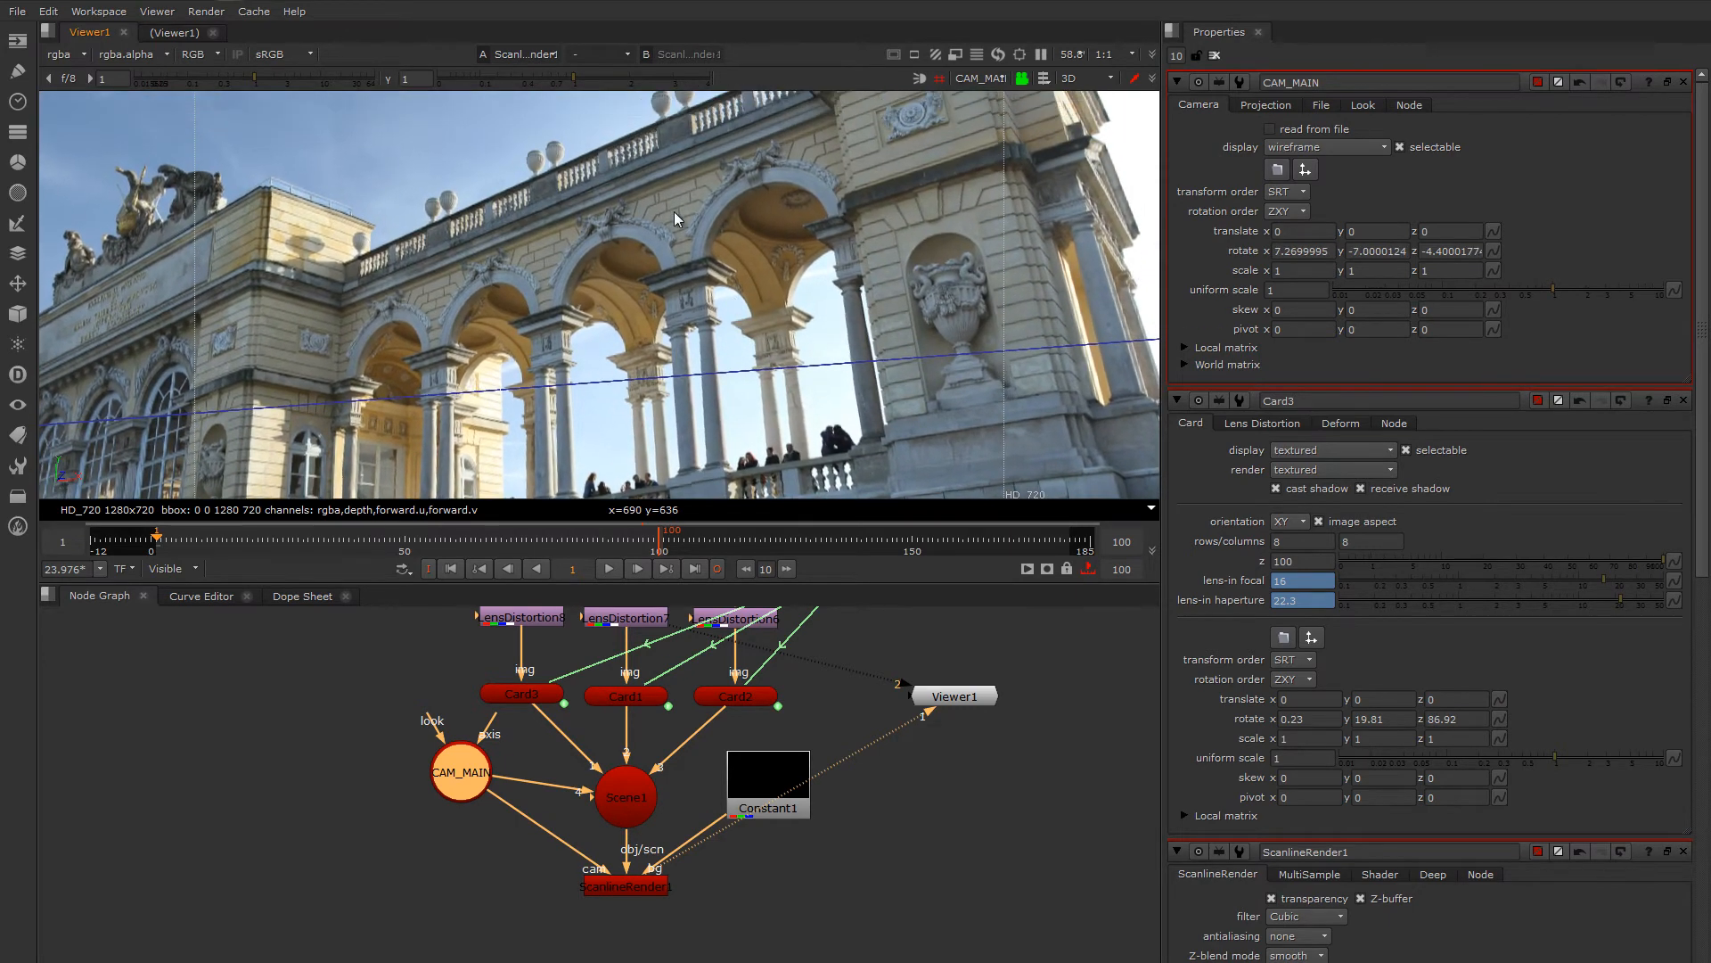
{"action": "left_click", "coordinate": [624, 889], "text": "ctrl+shift"}
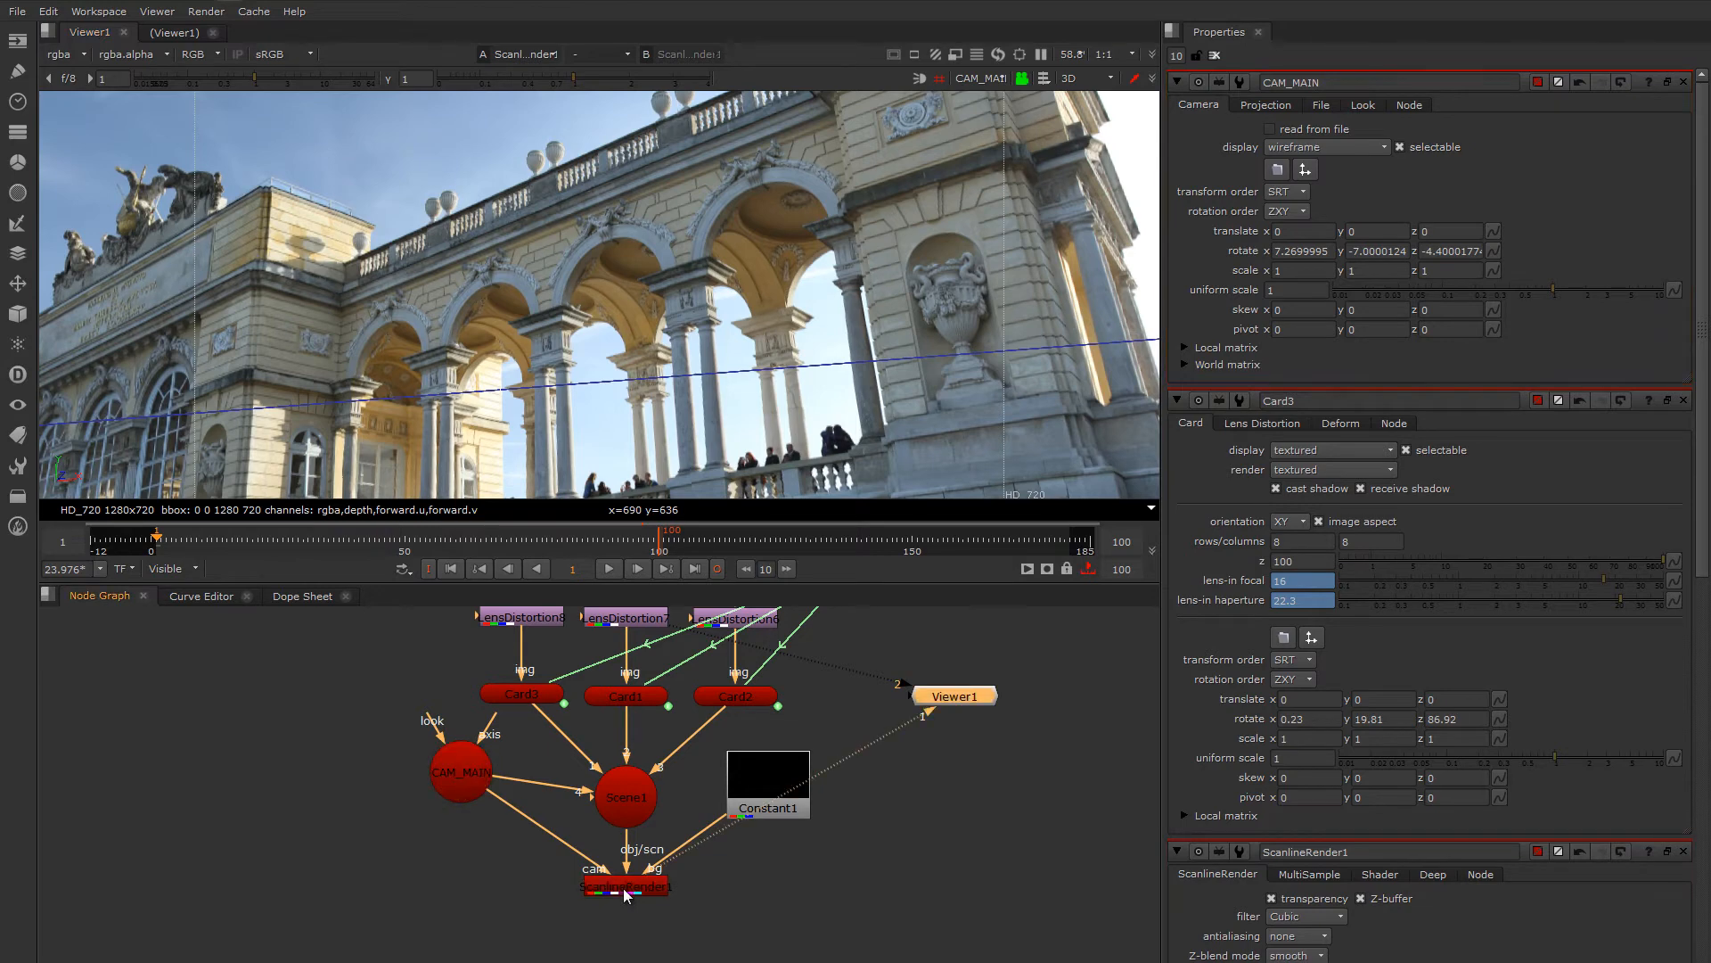
{"action": "key", "text": "Tab"}
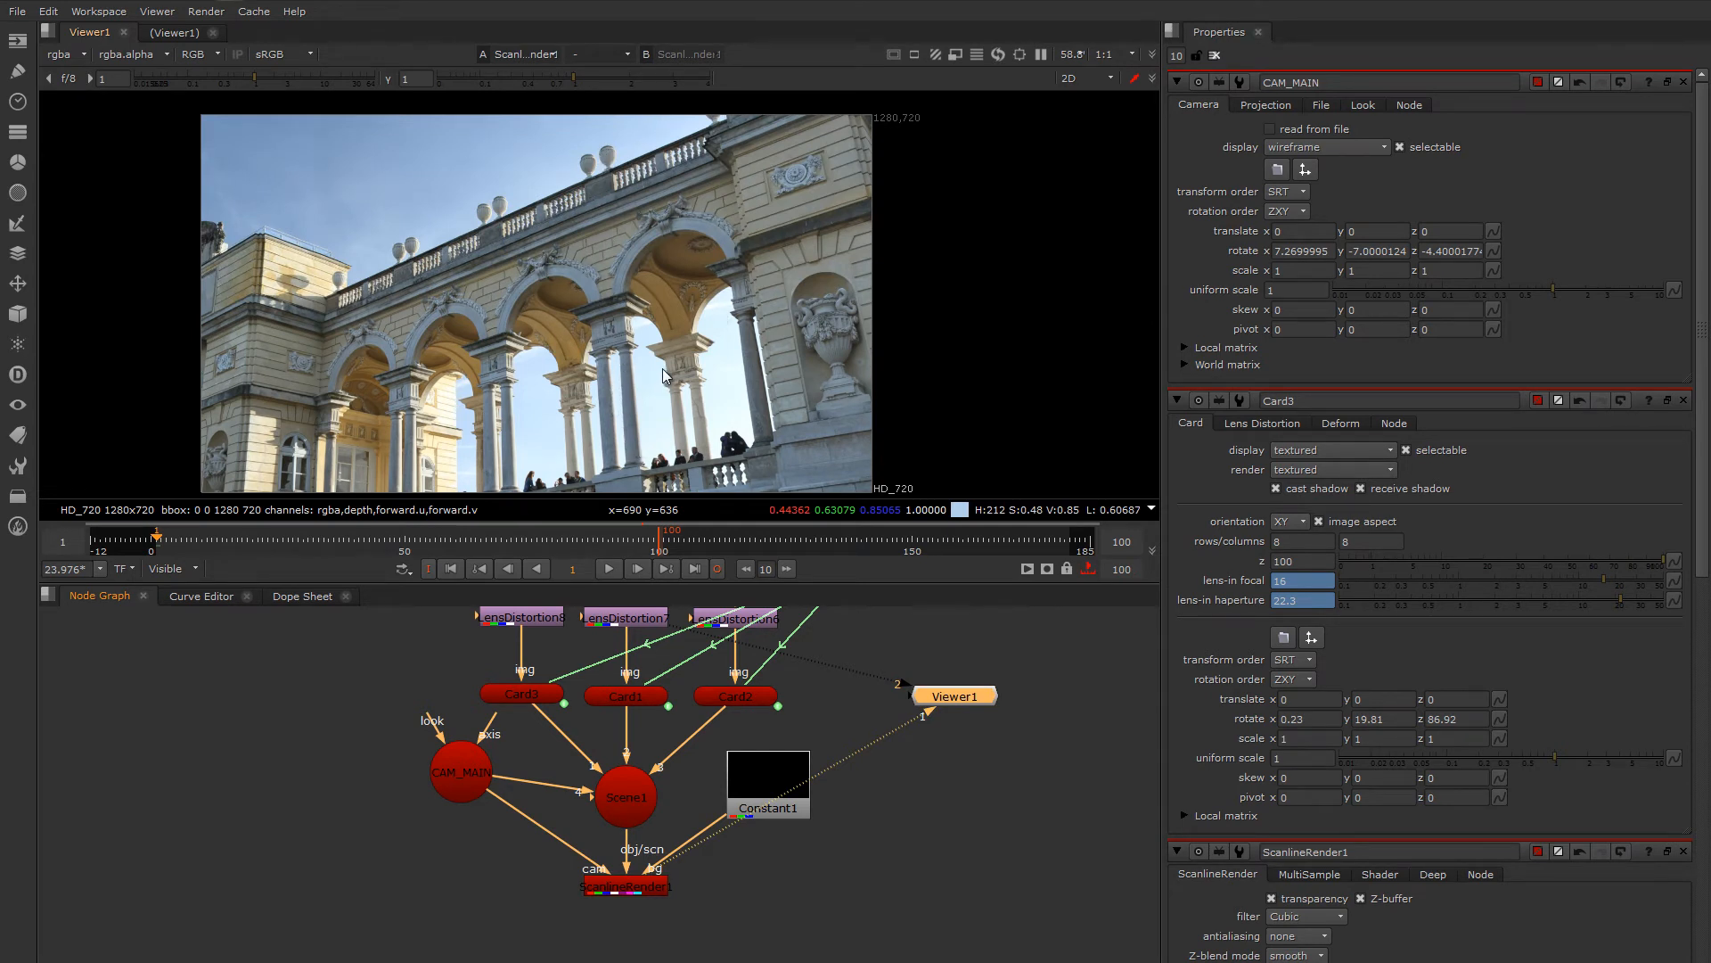
- Open Card2's properties and set its X rotation to 0.77 to align the balustrade seam
{"action": "middle_click_drag", "start_coordinate": [662, 369], "coordinate": [690, 299]}
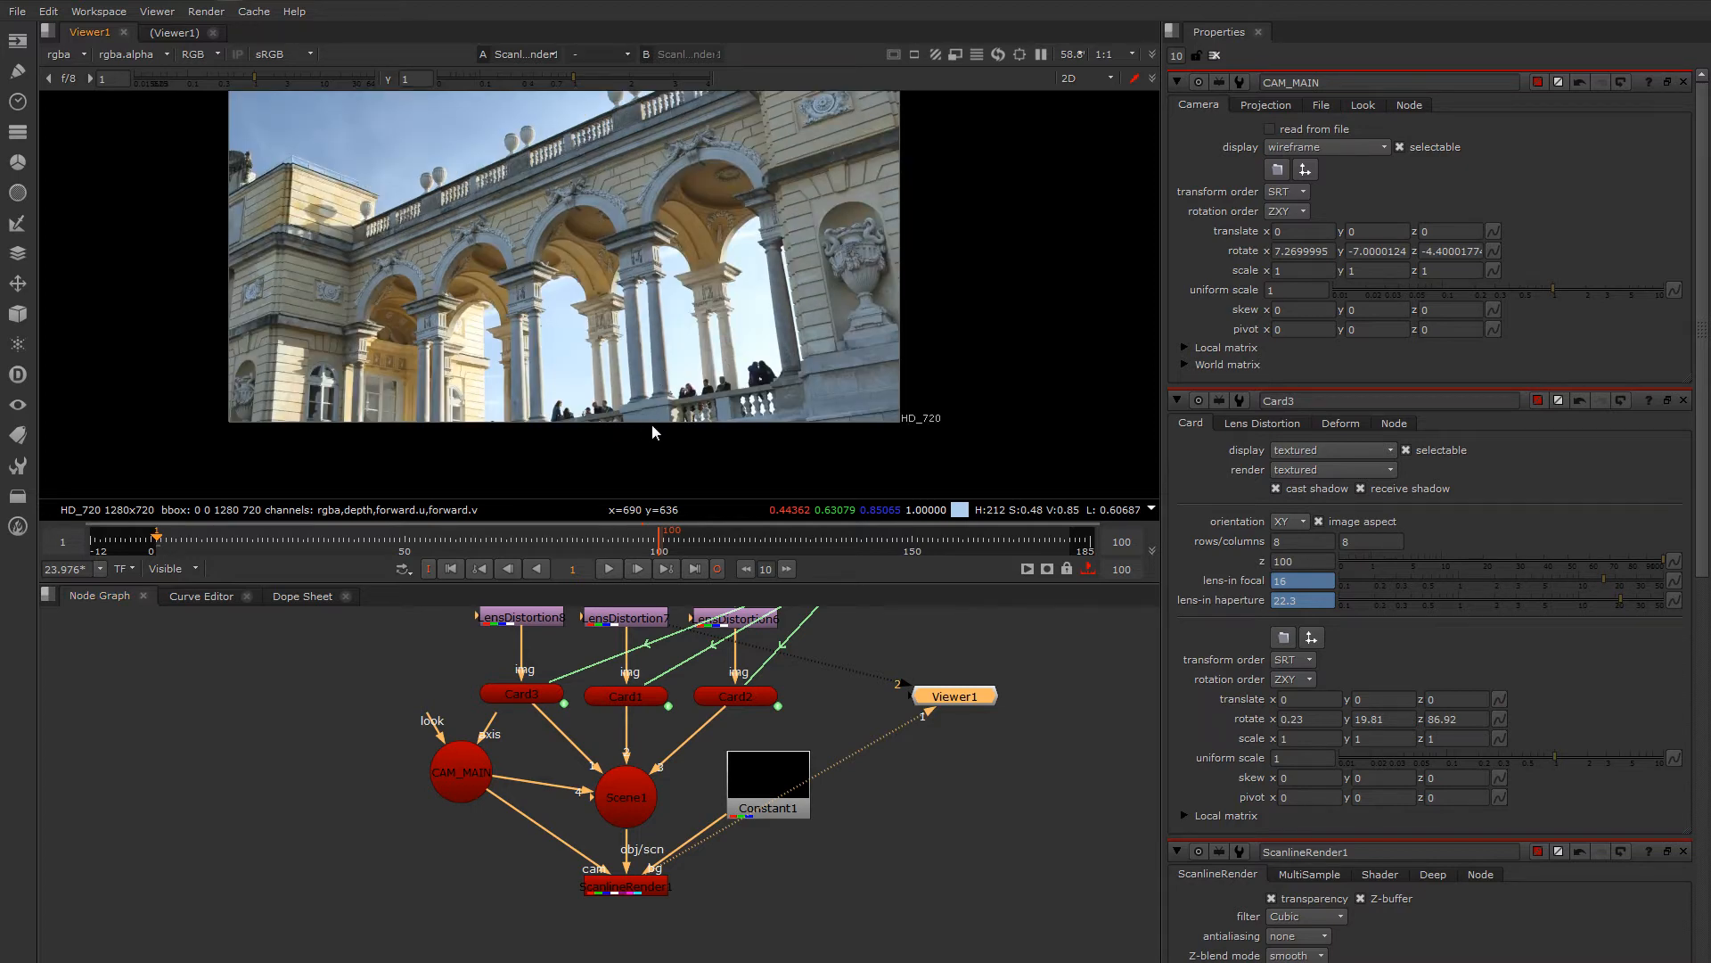
{"action": "scroll", "coordinate": [652, 425], "scroll_direction": "up", "scroll_amount": 6}
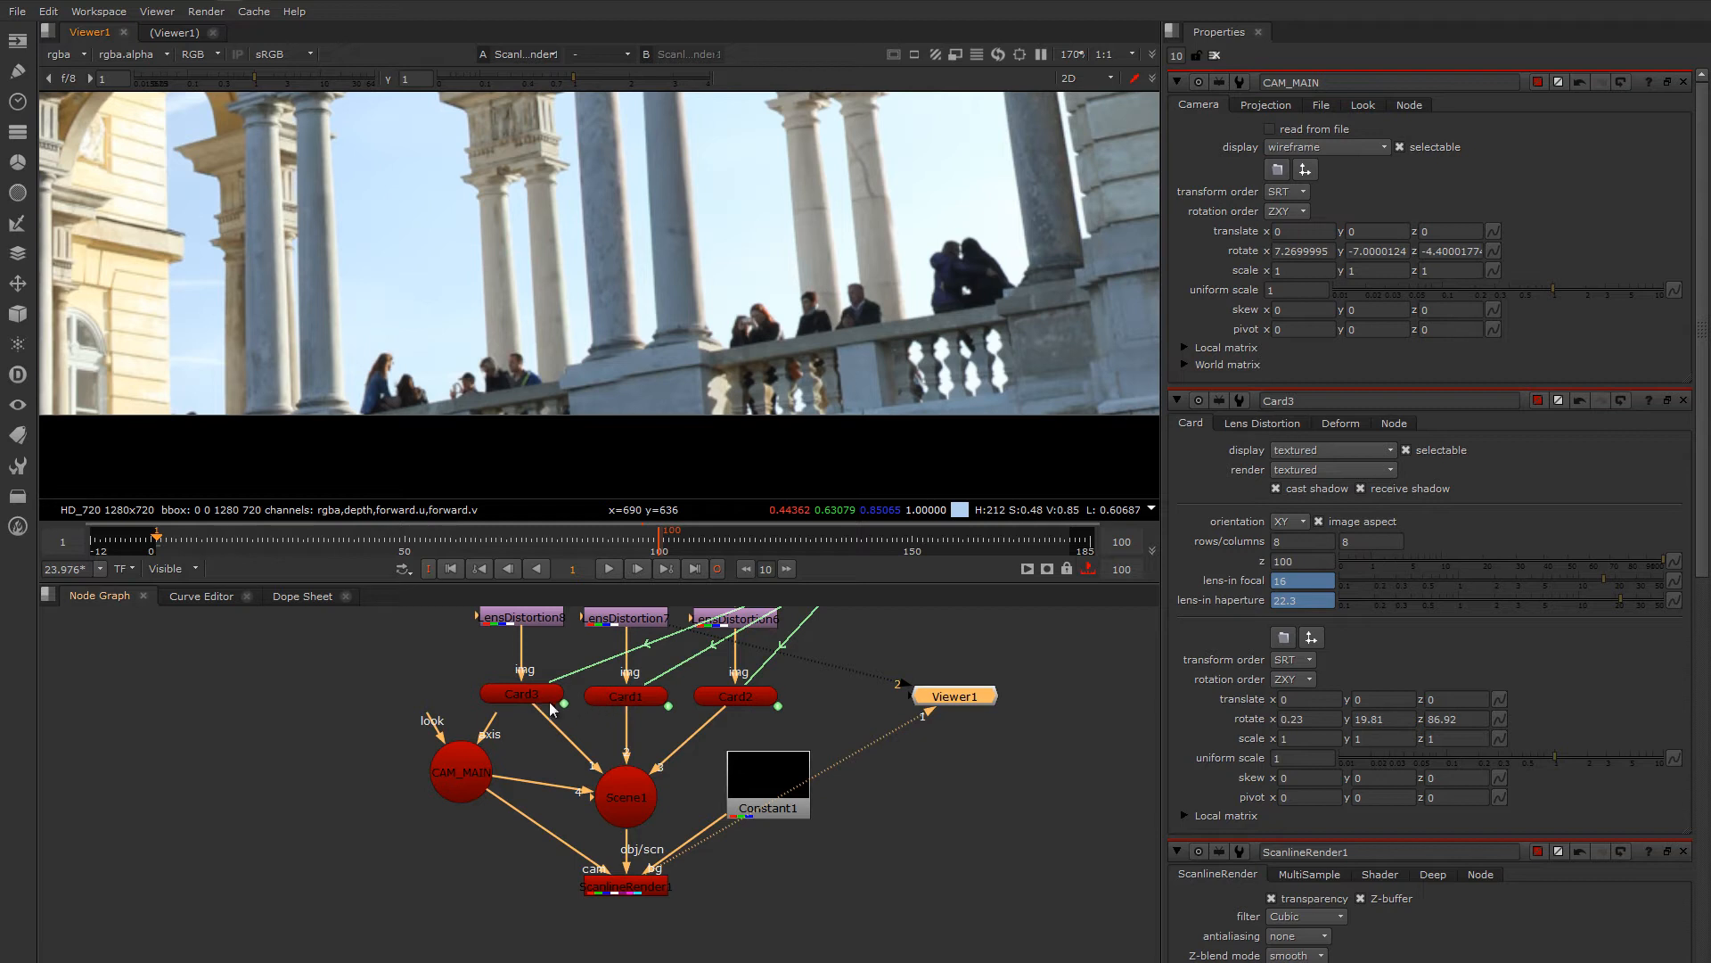
{"action": "double_click", "coordinate": [736, 698]}
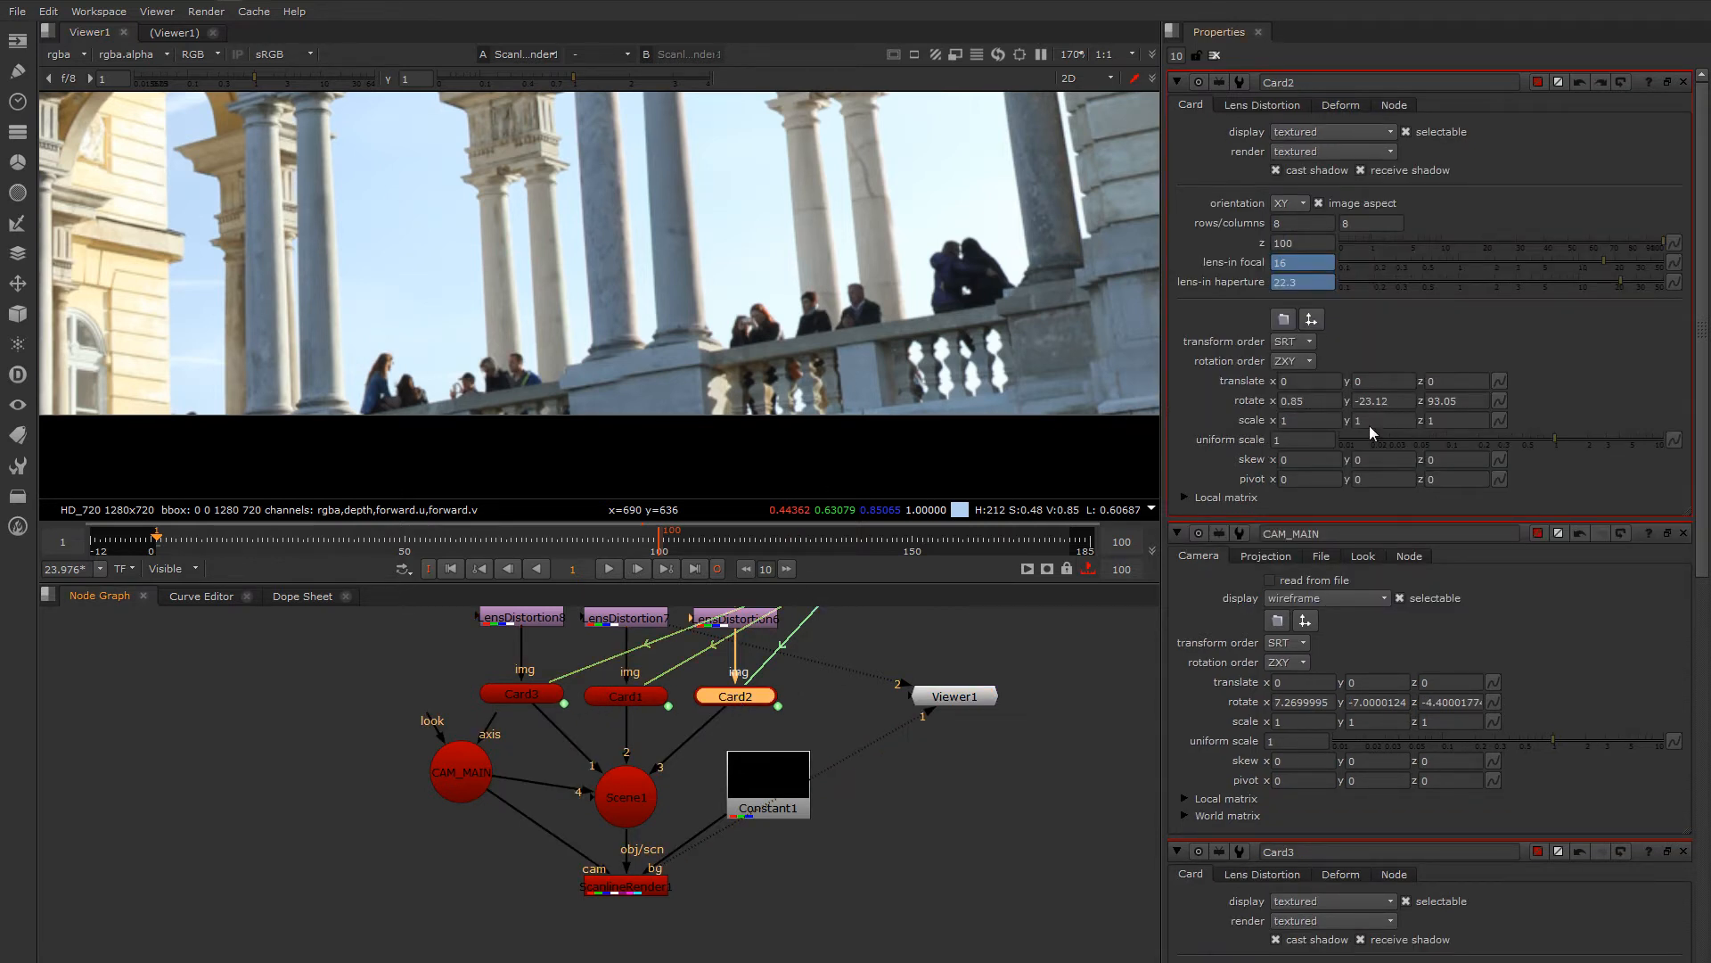
{"action": "left_click", "coordinate": [1293, 401]}
{"action": "key", "text": "Down"}
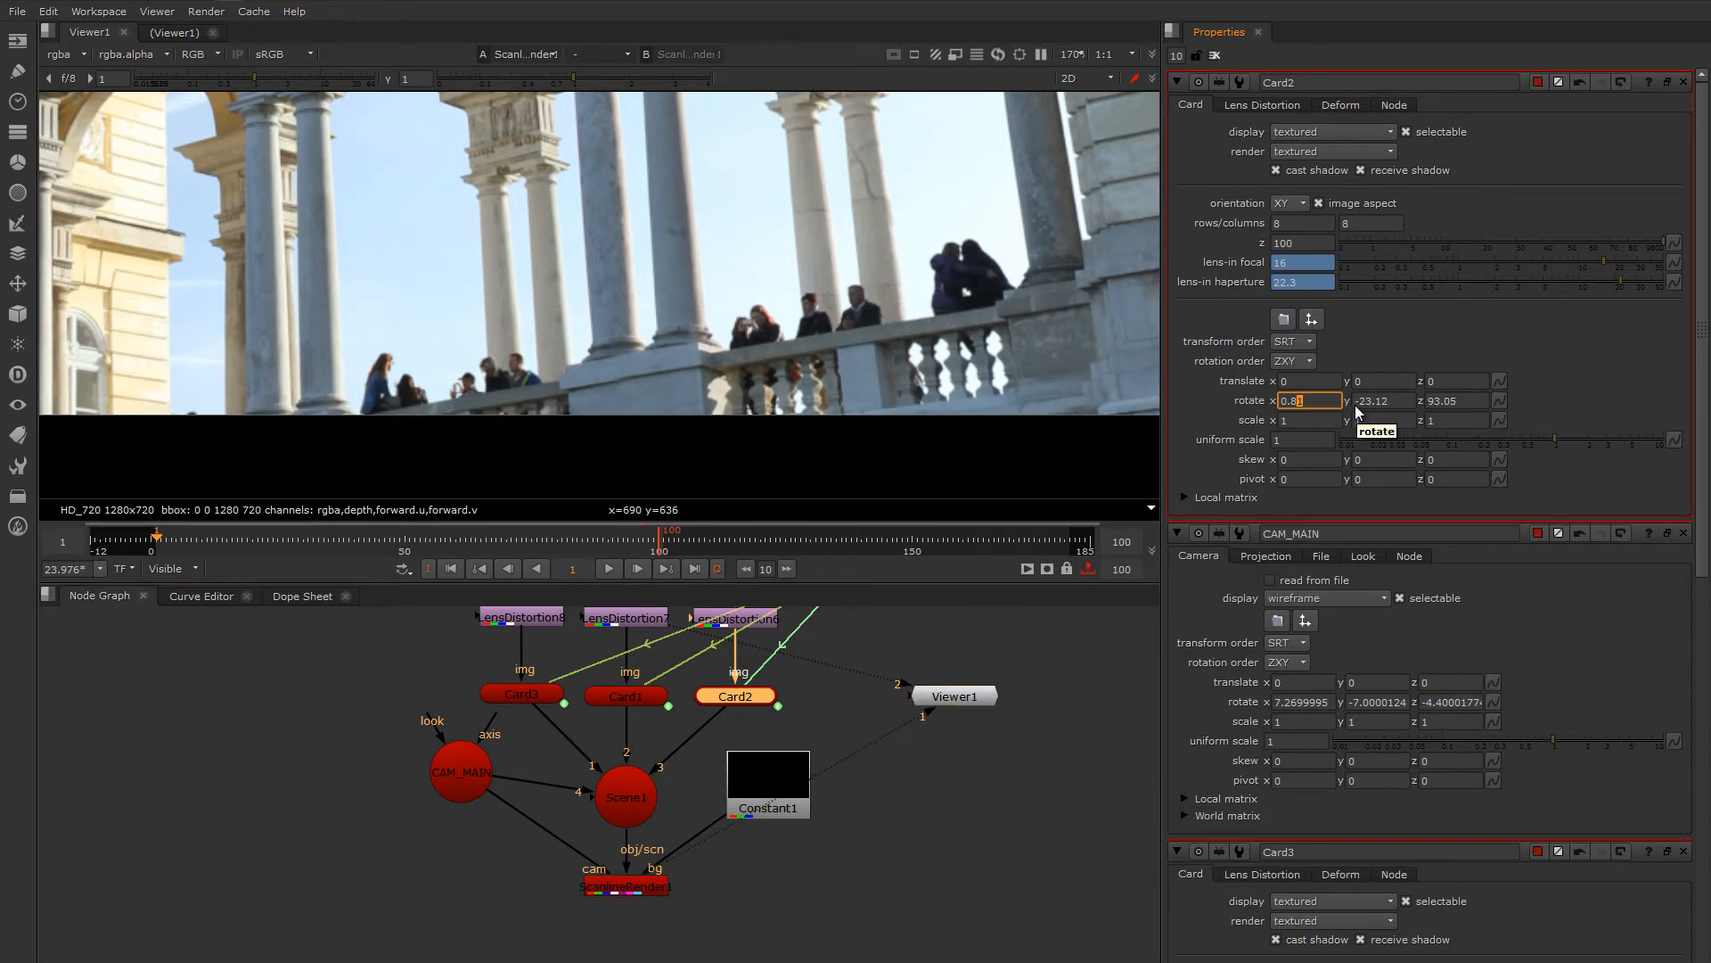
{"action": "key", "text": "Down"}
{"action": "key", "text": "Down"}
{"action": "key", "text": "Down"}
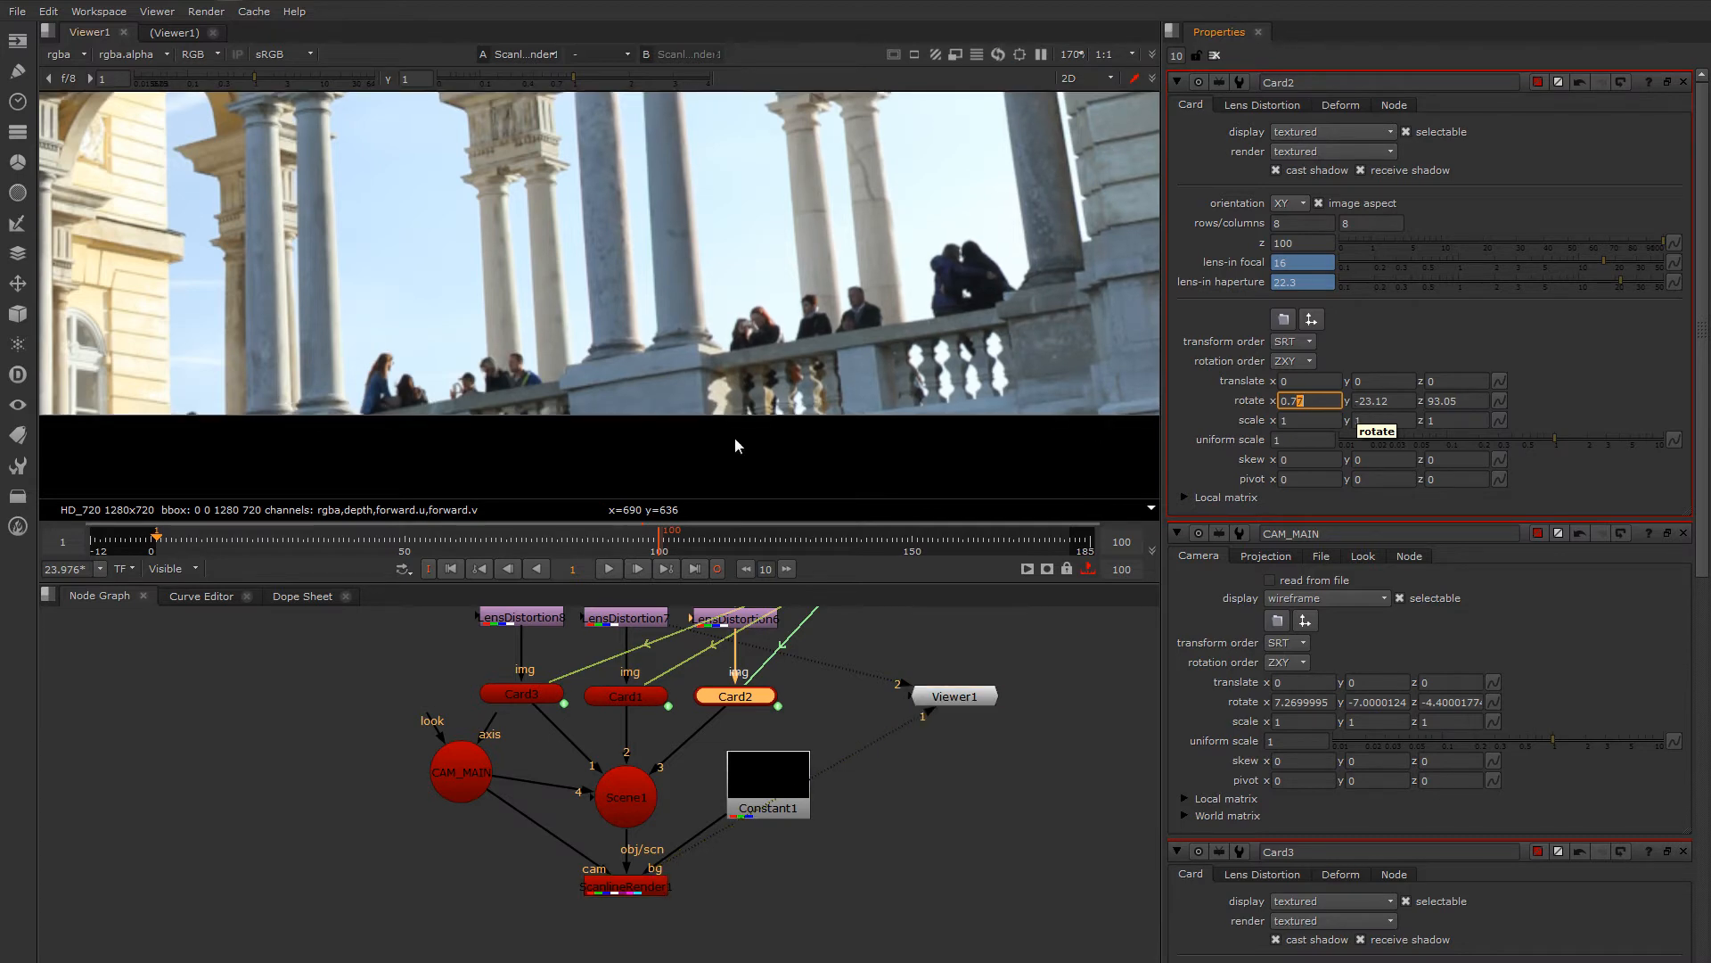
- Check the roofline and arches, and set Card2's X rotation to 0.79
{"action": "middle_click_drag", "start_coordinate": [772, 227], "coordinate": [792, 485]}
{"action": "middle_click_drag", "start_coordinate": [785, 258], "coordinate": [777, 477]}
{"action": "middle_click_drag", "start_coordinate": [722, 248], "coordinate": [681, 316]}
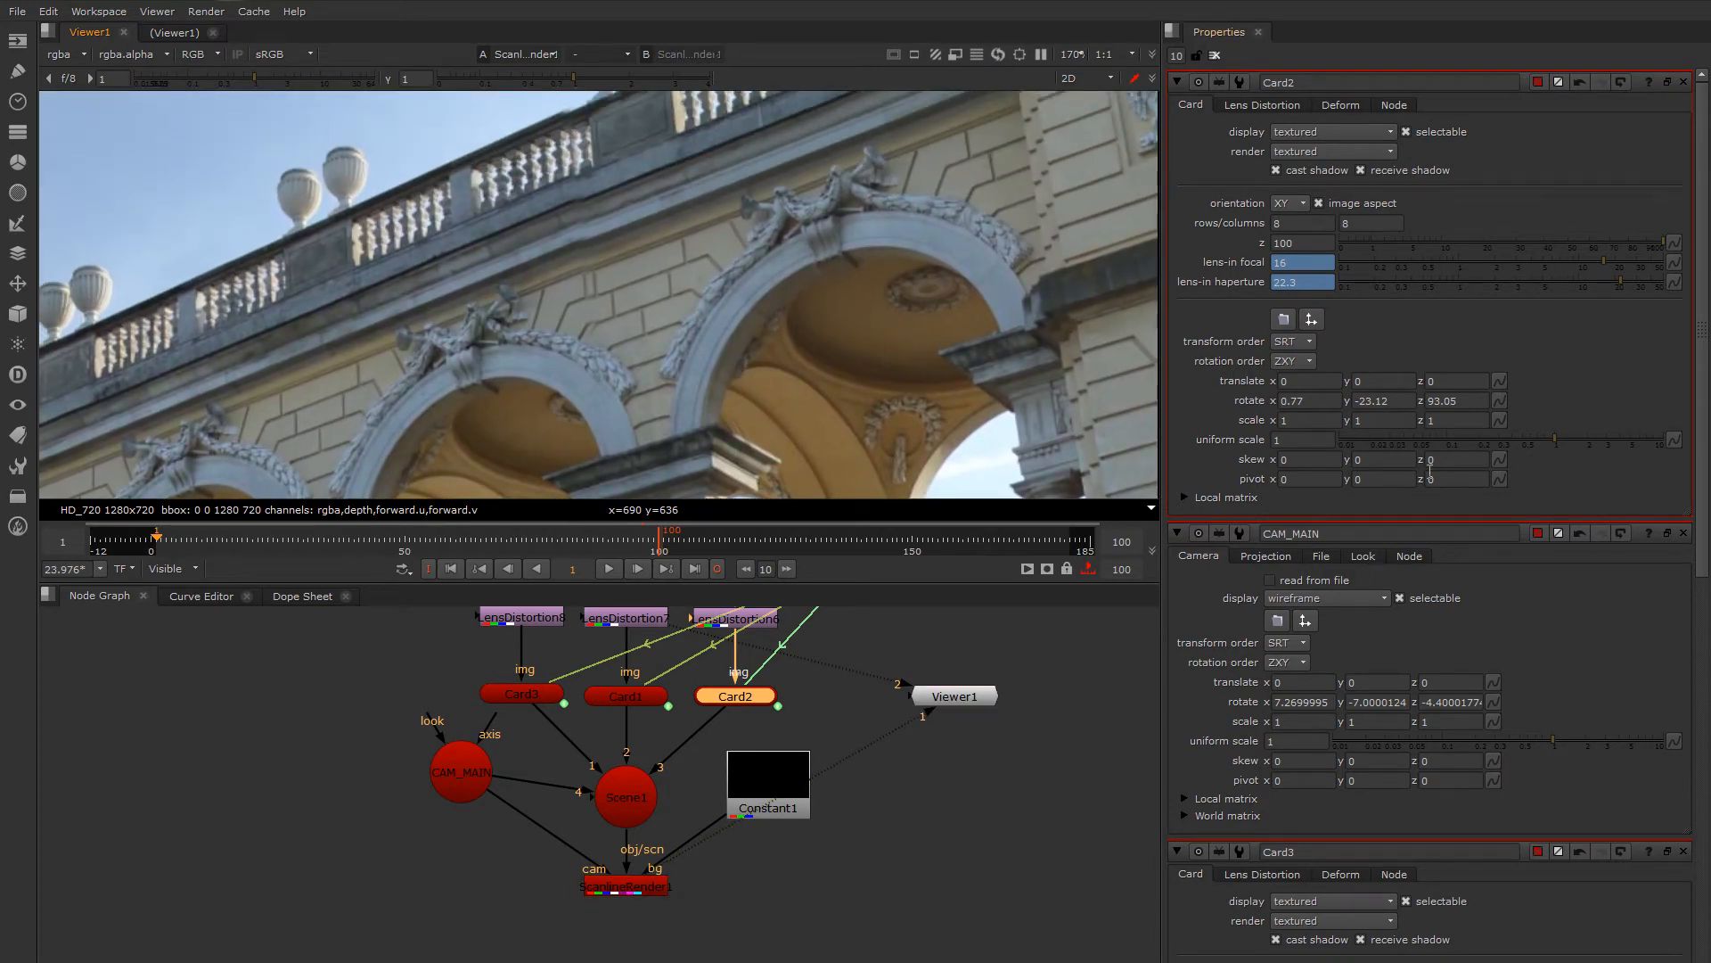
{"action": "left_click", "coordinate": [1301, 402]}
{"action": "key", "text": "Up"}
{"action": "key", "text": "Up"}
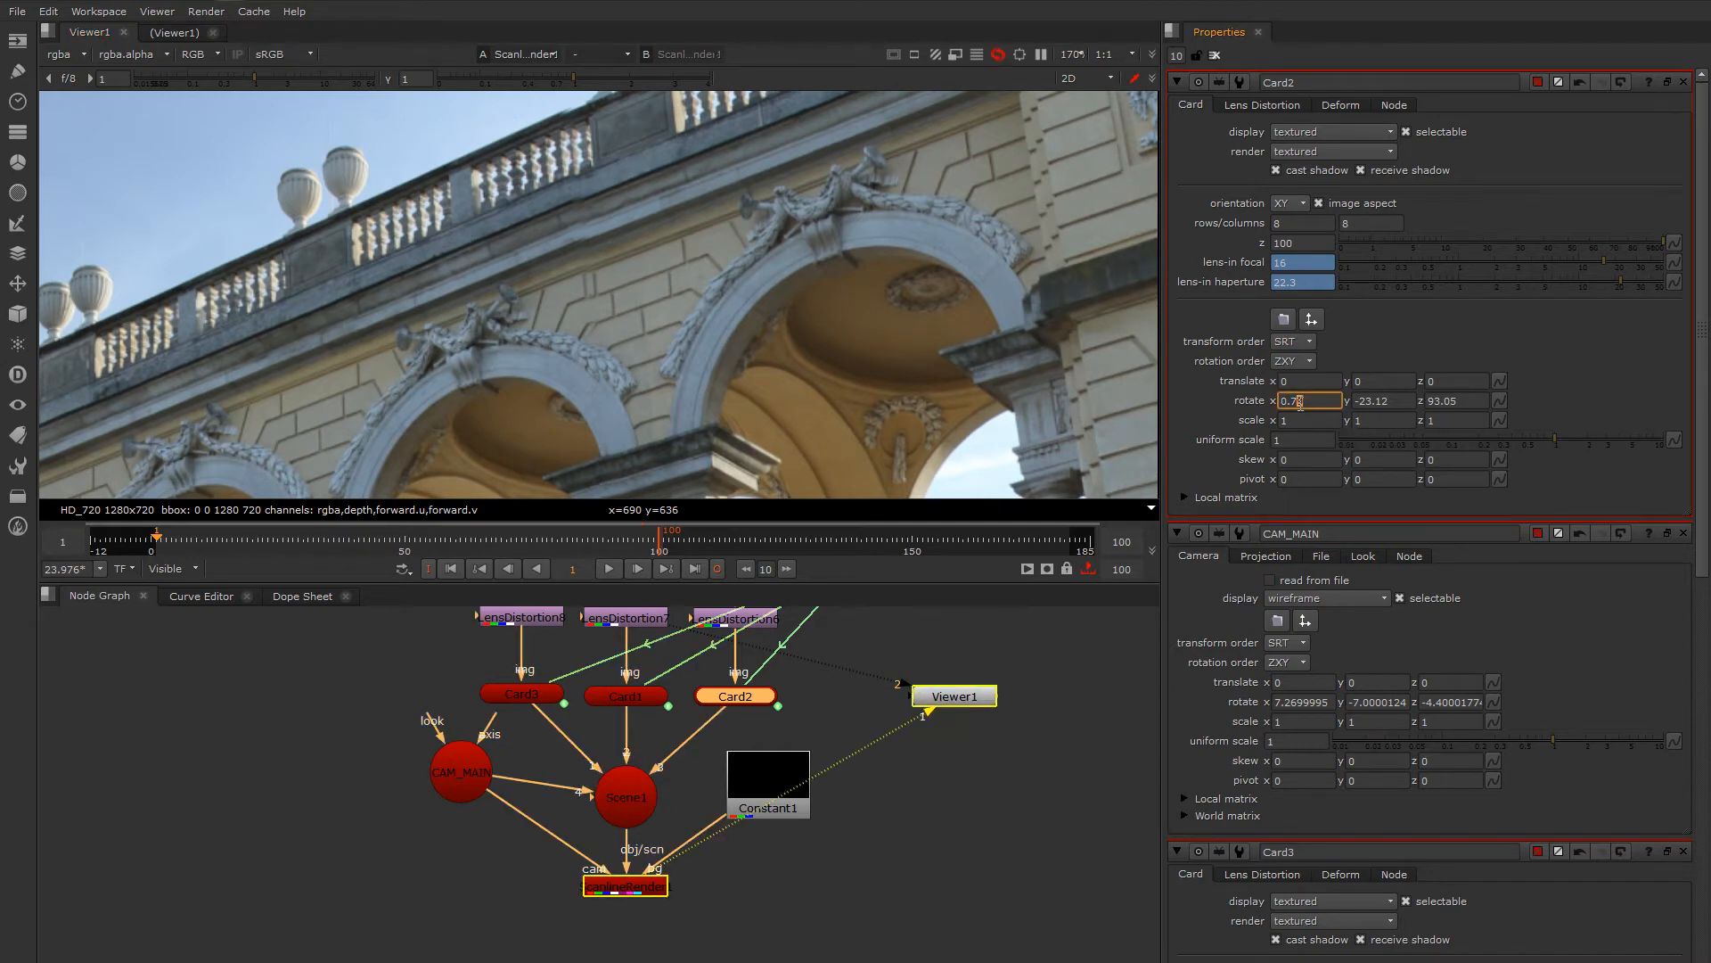
- Set Card2's Z rotation to 93.55 to improve its alignment with the neighbouring photo
{"action": "scroll", "coordinate": [792, 286], "scroll_direction": "down", "scroll_amount": 3}
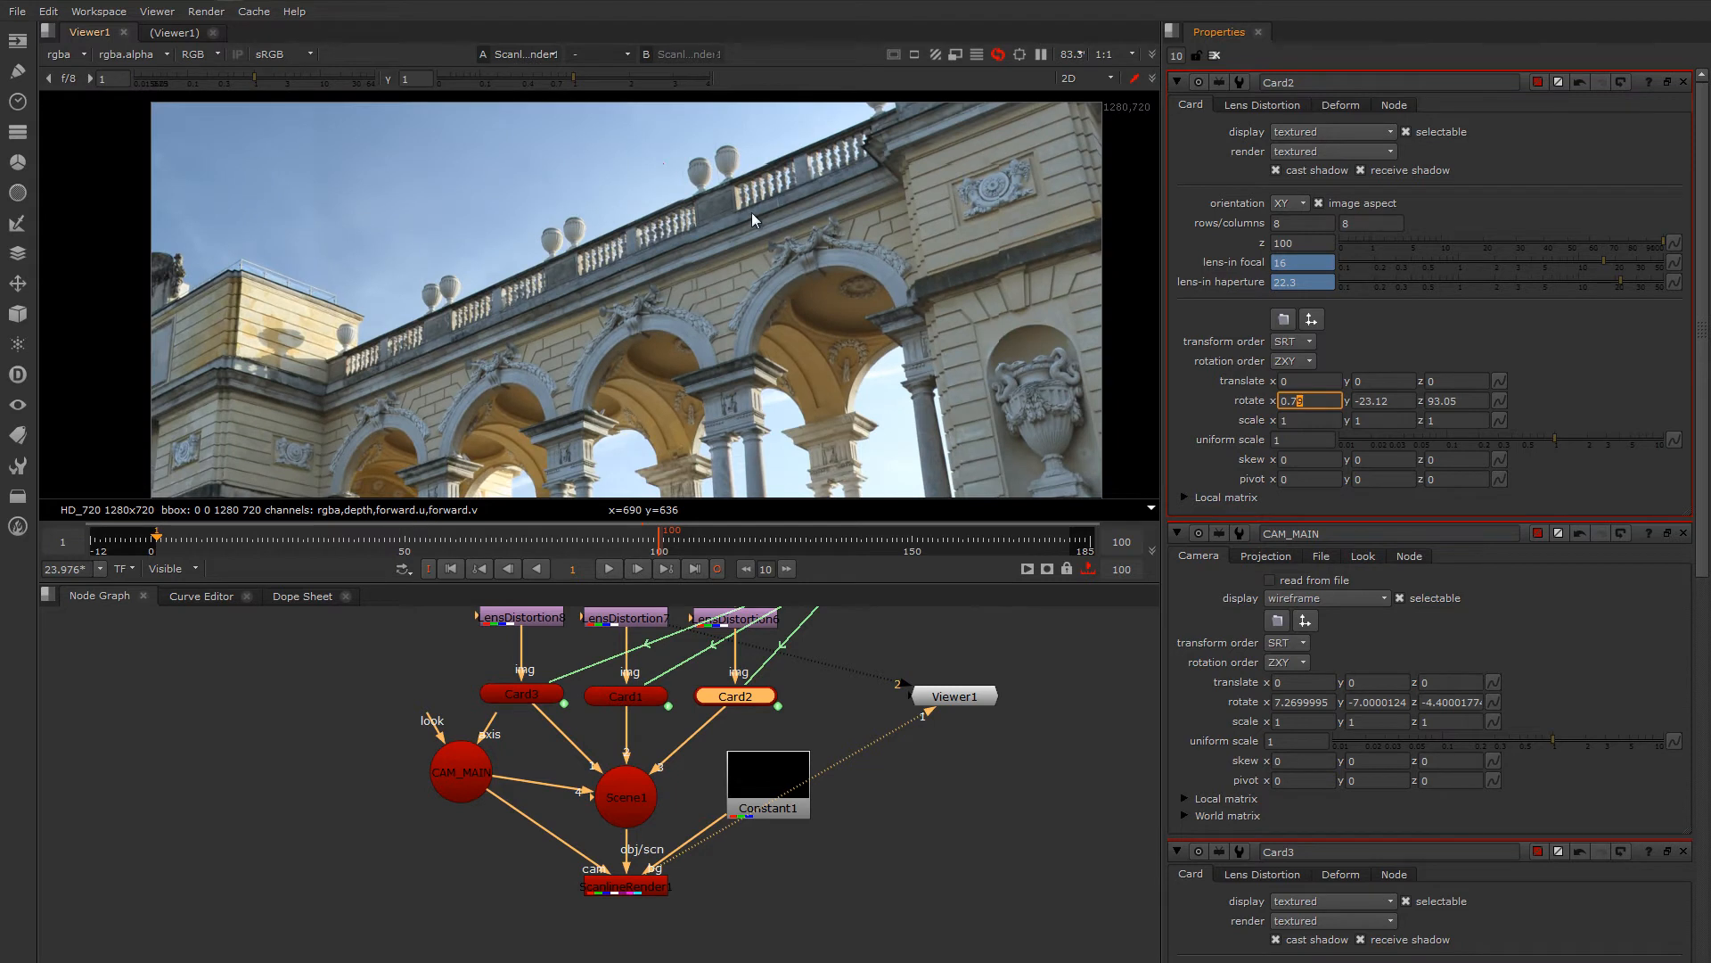
{"action": "scroll", "coordinate": [863, 227], "scroll_direction": "down", "scroll_amount": 1}
{"action": "middle_click_drag", "start_coordinate": [863, 227], "coordinate": [792, 223]}
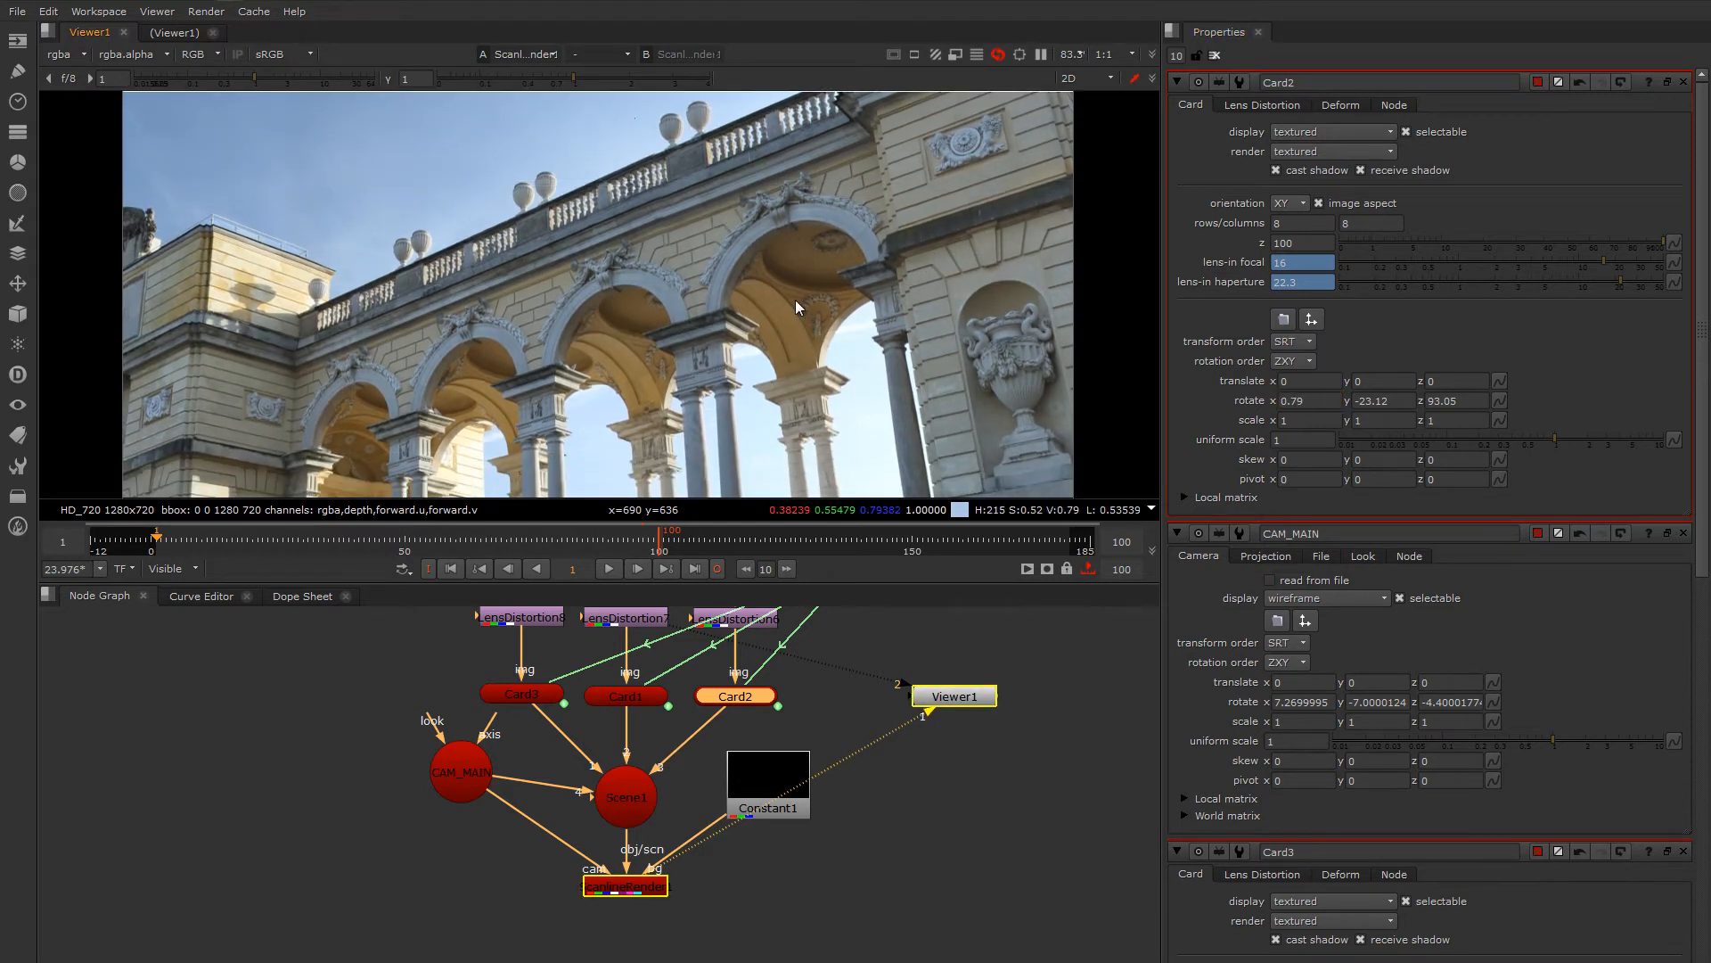
{"action": "middle_click_drag", "start_coordinate": [808, 331], "coordinate": [789, 270]}
{"action": "middle_click_drag", "start_coordinate": [762, 351], "coordinate": [761, 297]}
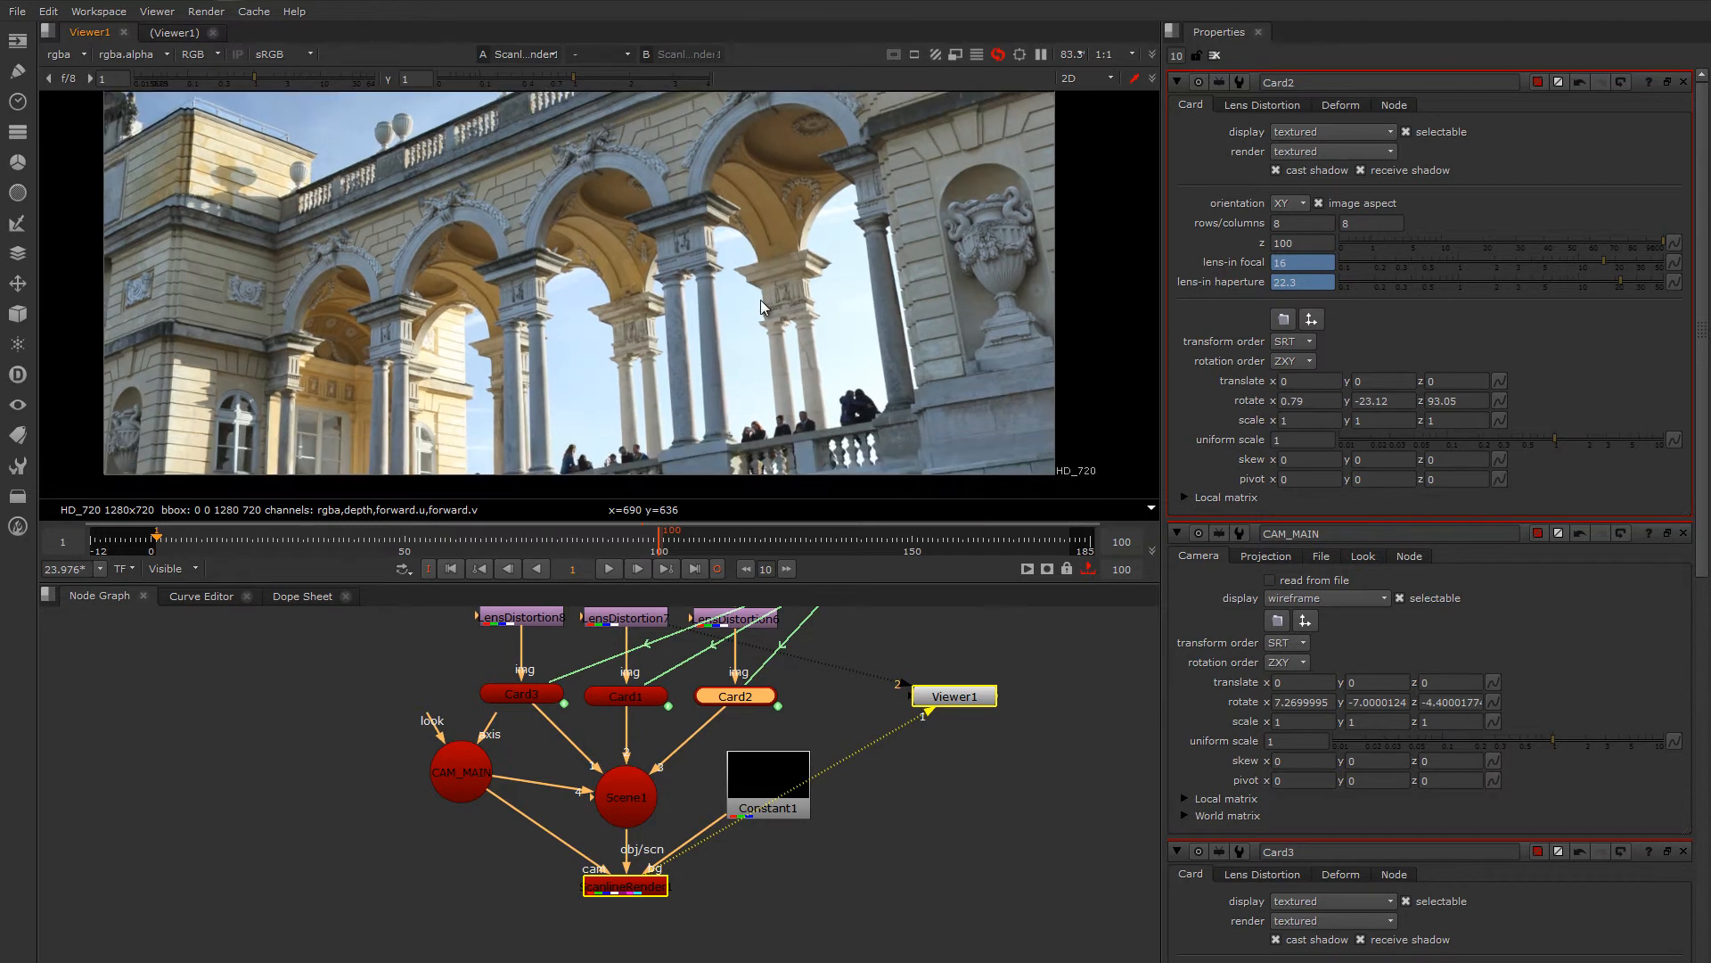
{"action": "left_click", "coordinate": [1452, 403]}
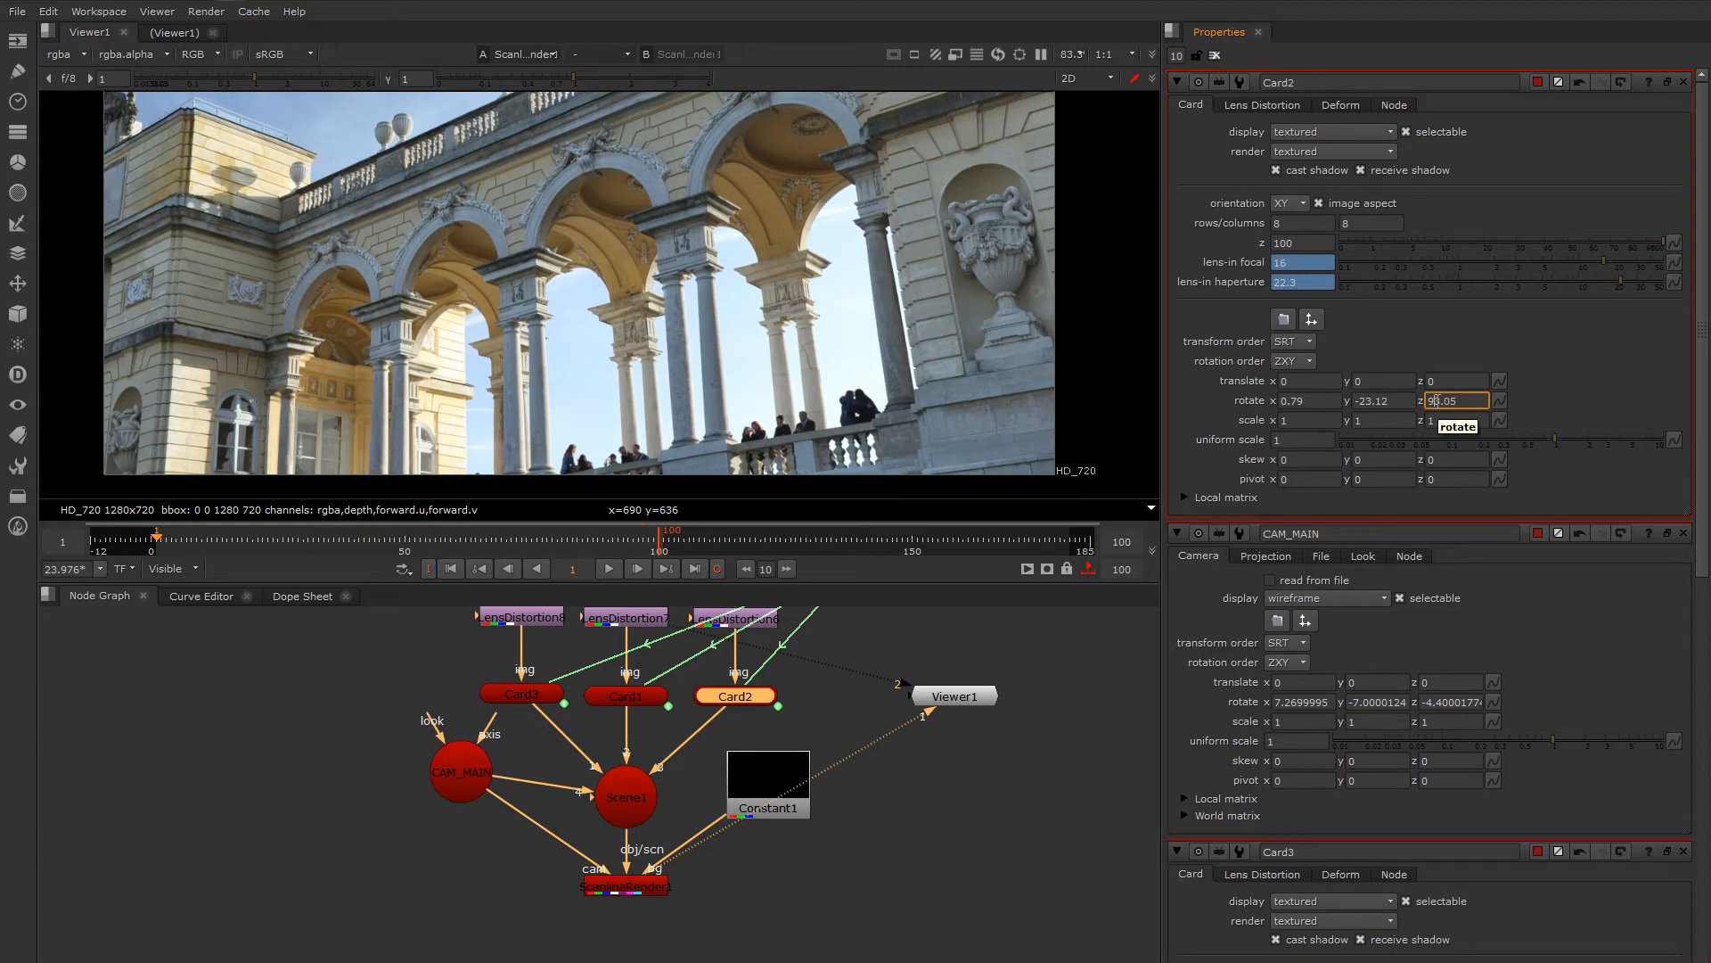
{"action": "key", "text": "Up"}
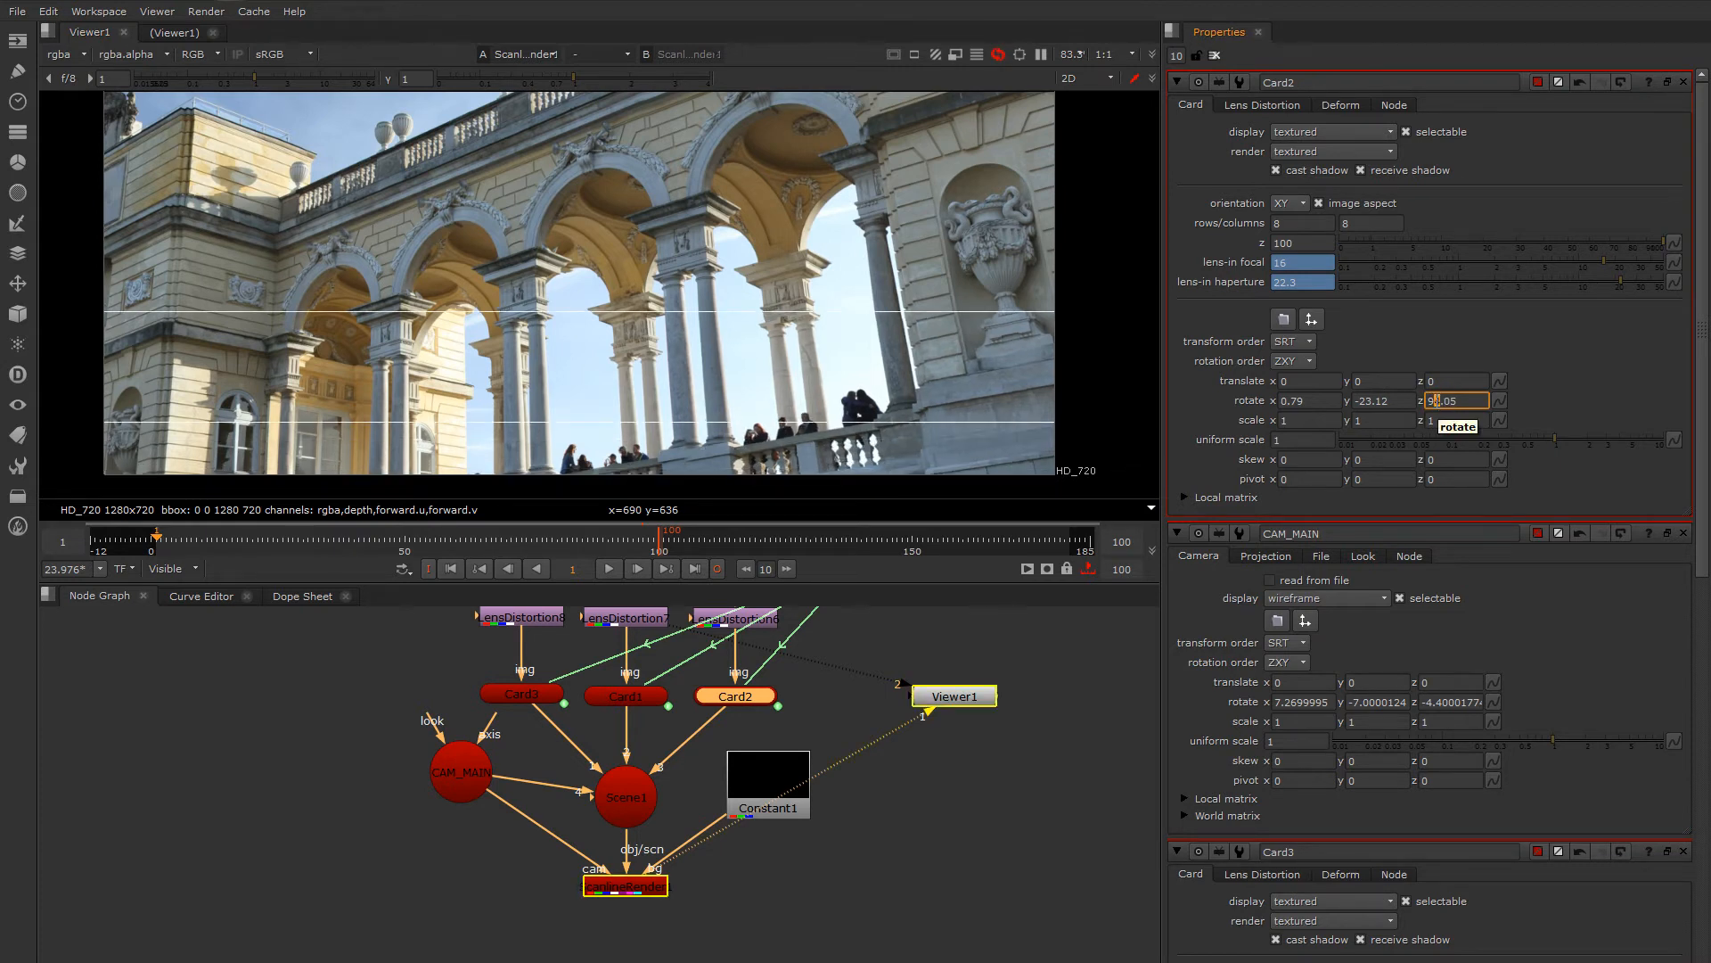
{"action": "key", "text": "Up"}
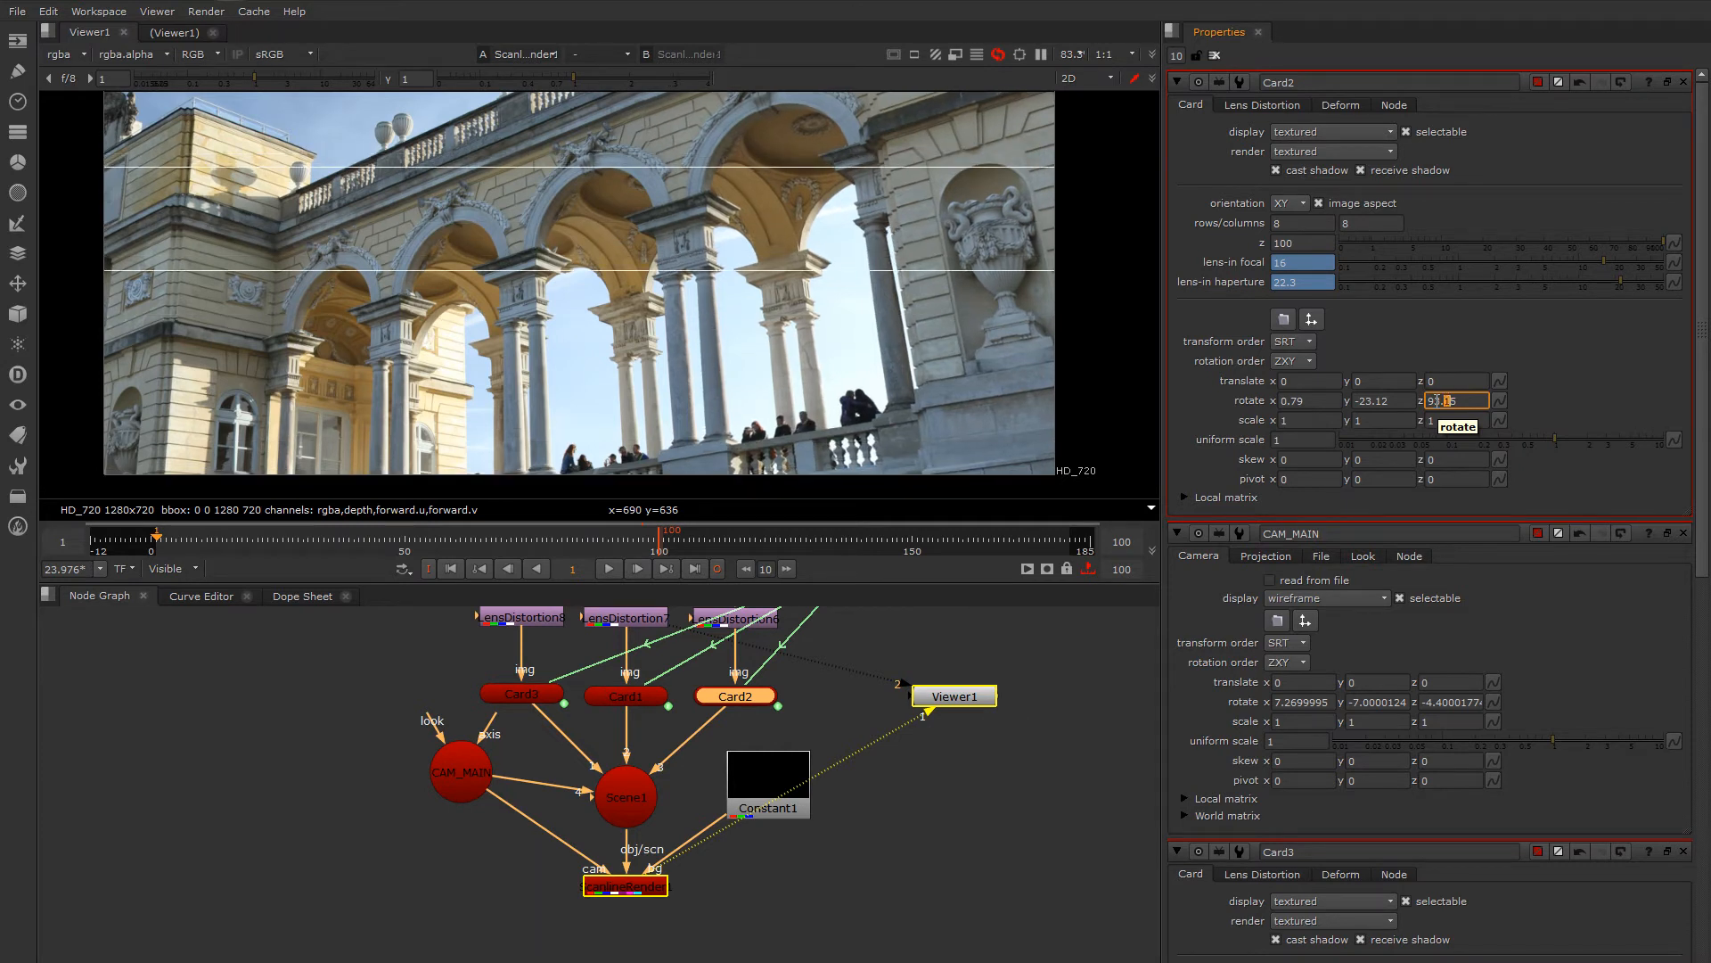
{"action": "key", "text": "Up"}
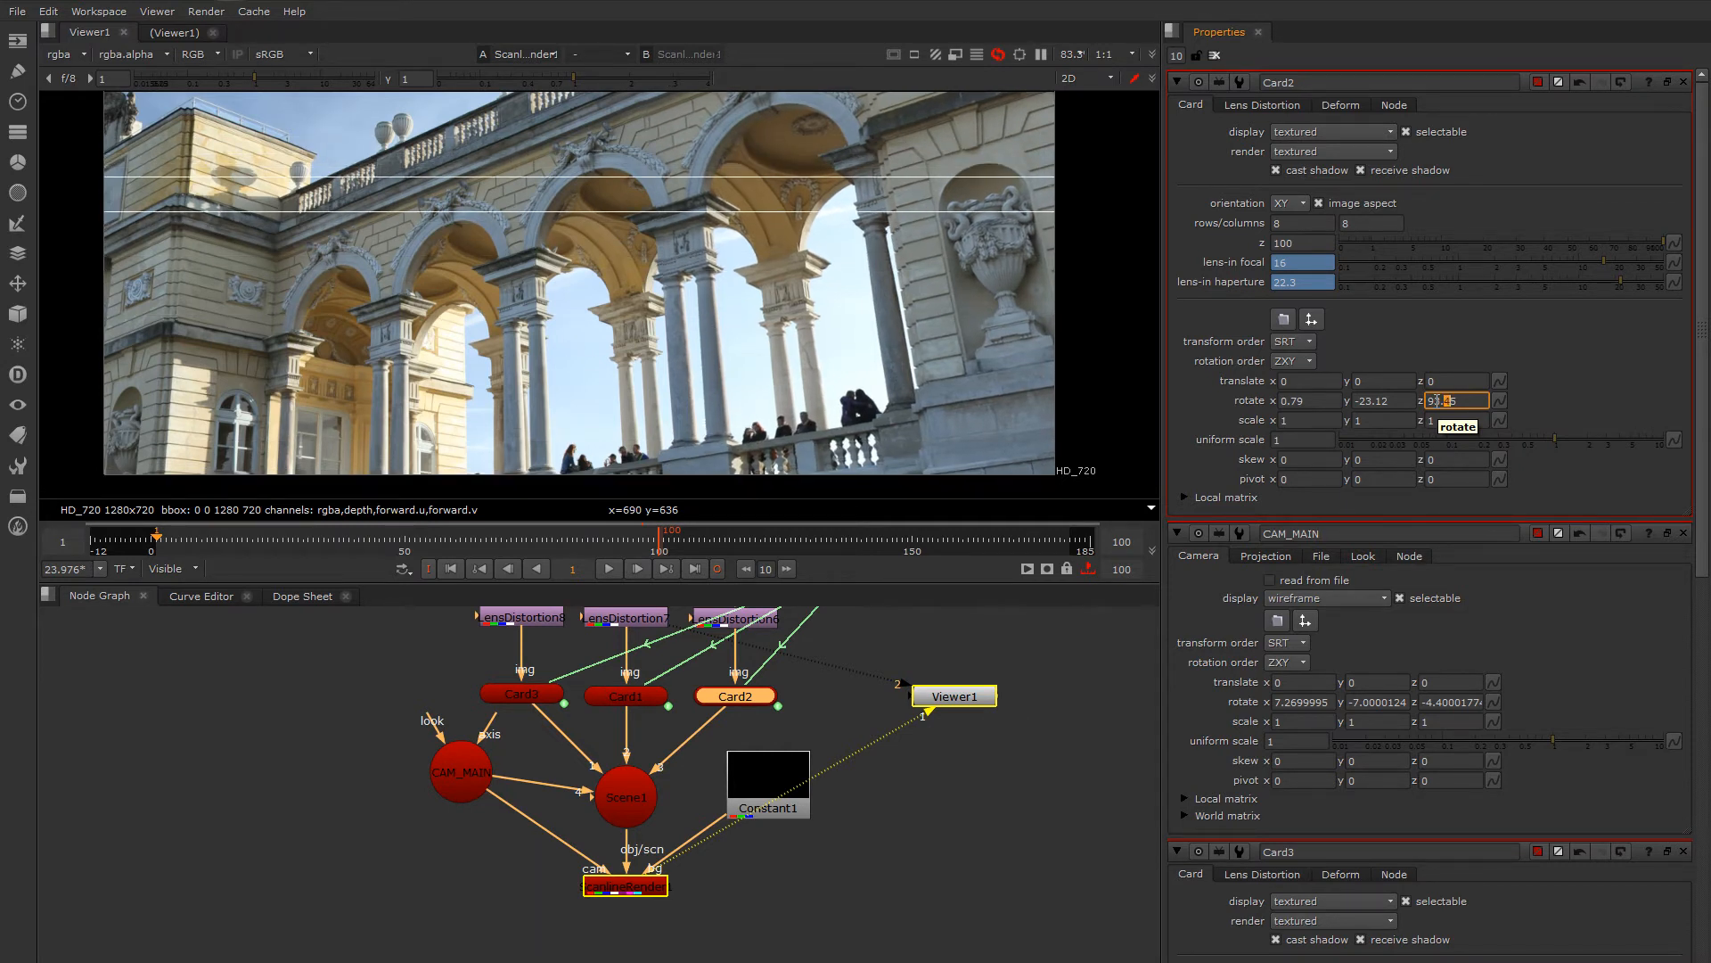
{"action": "key", "text": "Up"}
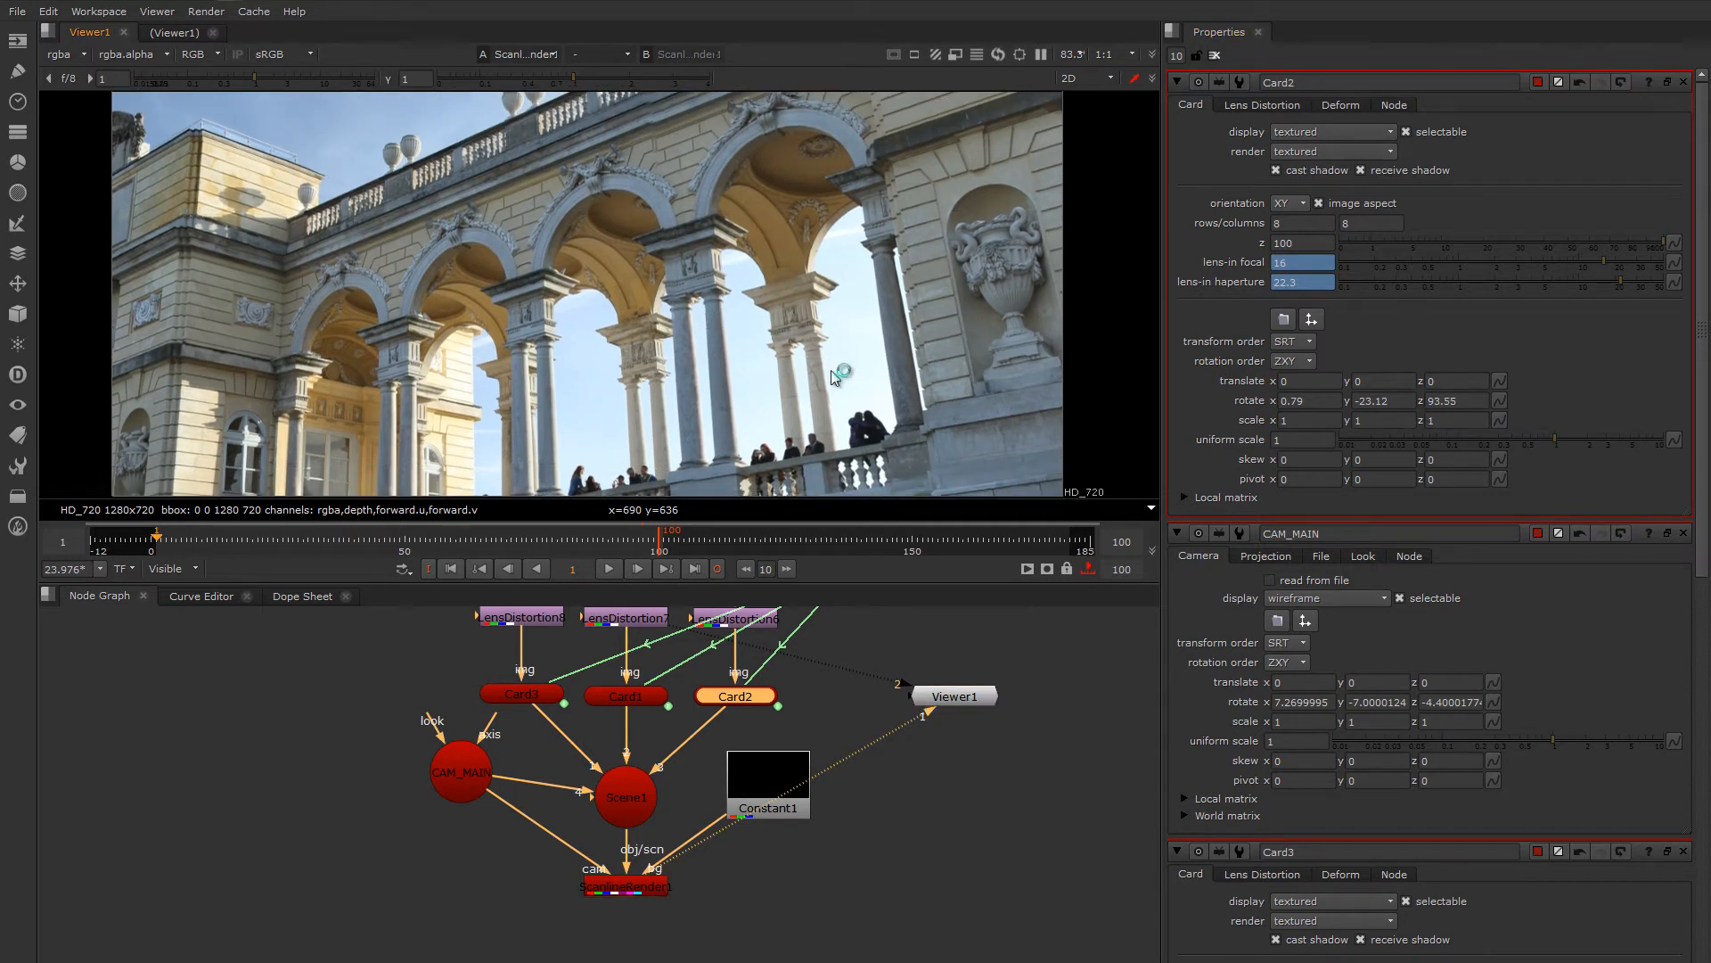
- Set Card2's X rotation to 0.88
{"action": "left_click", "coordinate": [1292, 407]}
{"action": "key", "text": "Up"}
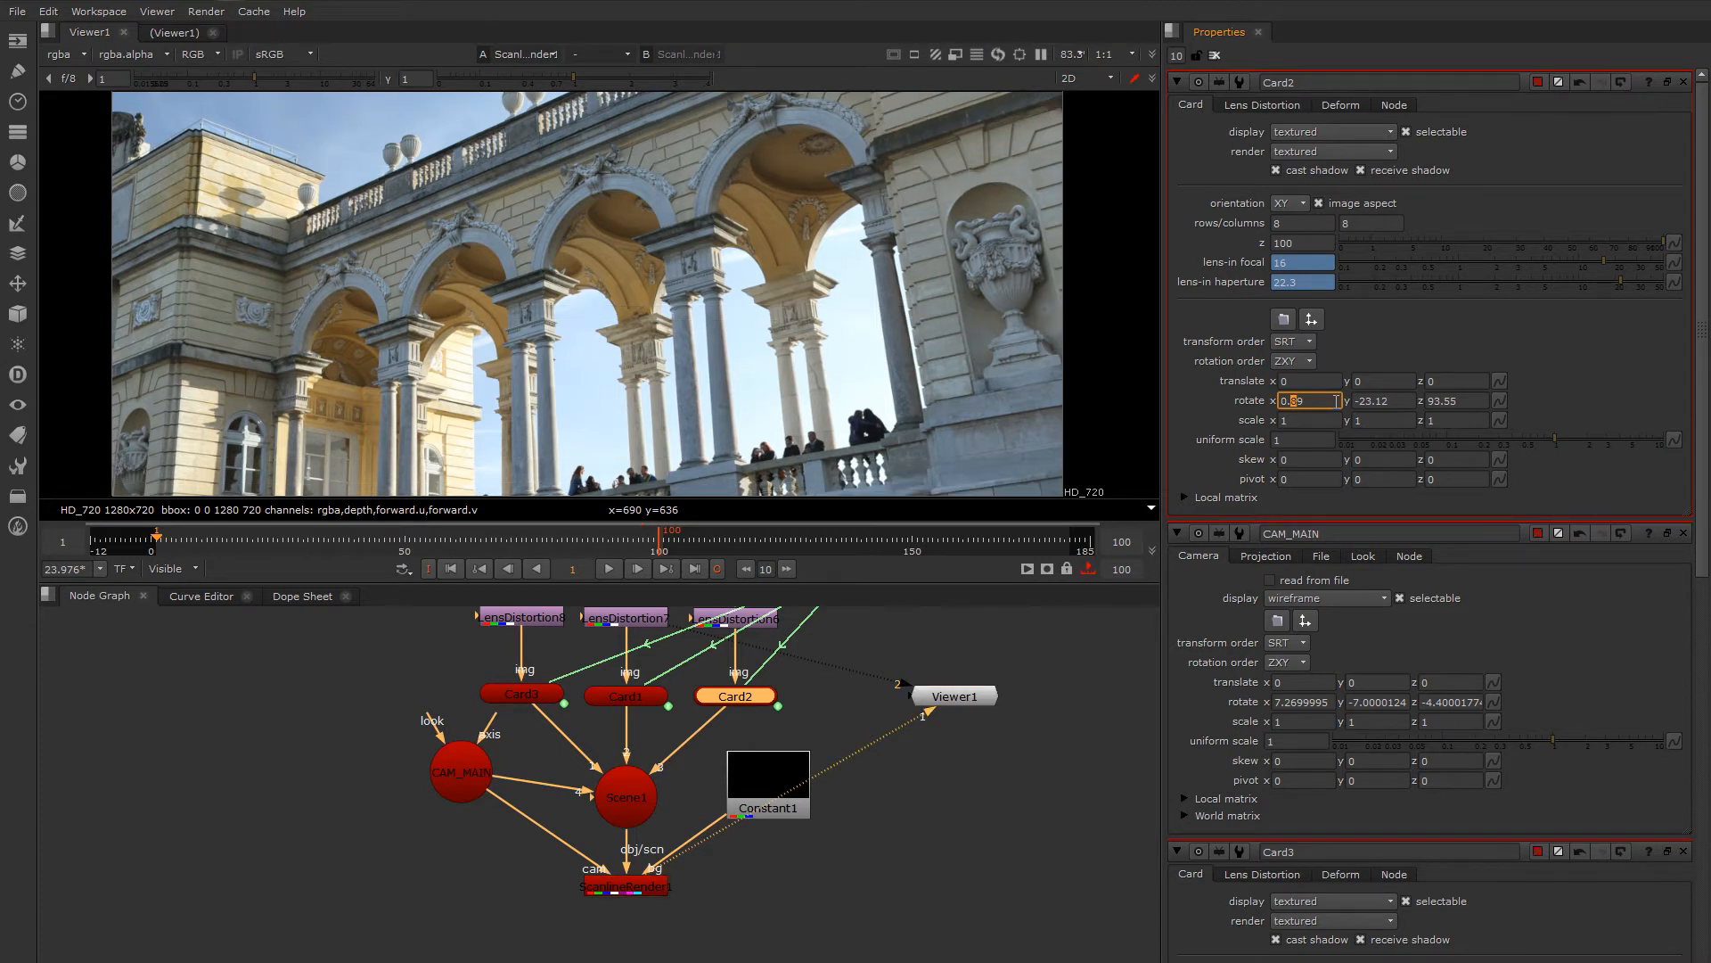
{"action": "key", "text": "Down"}
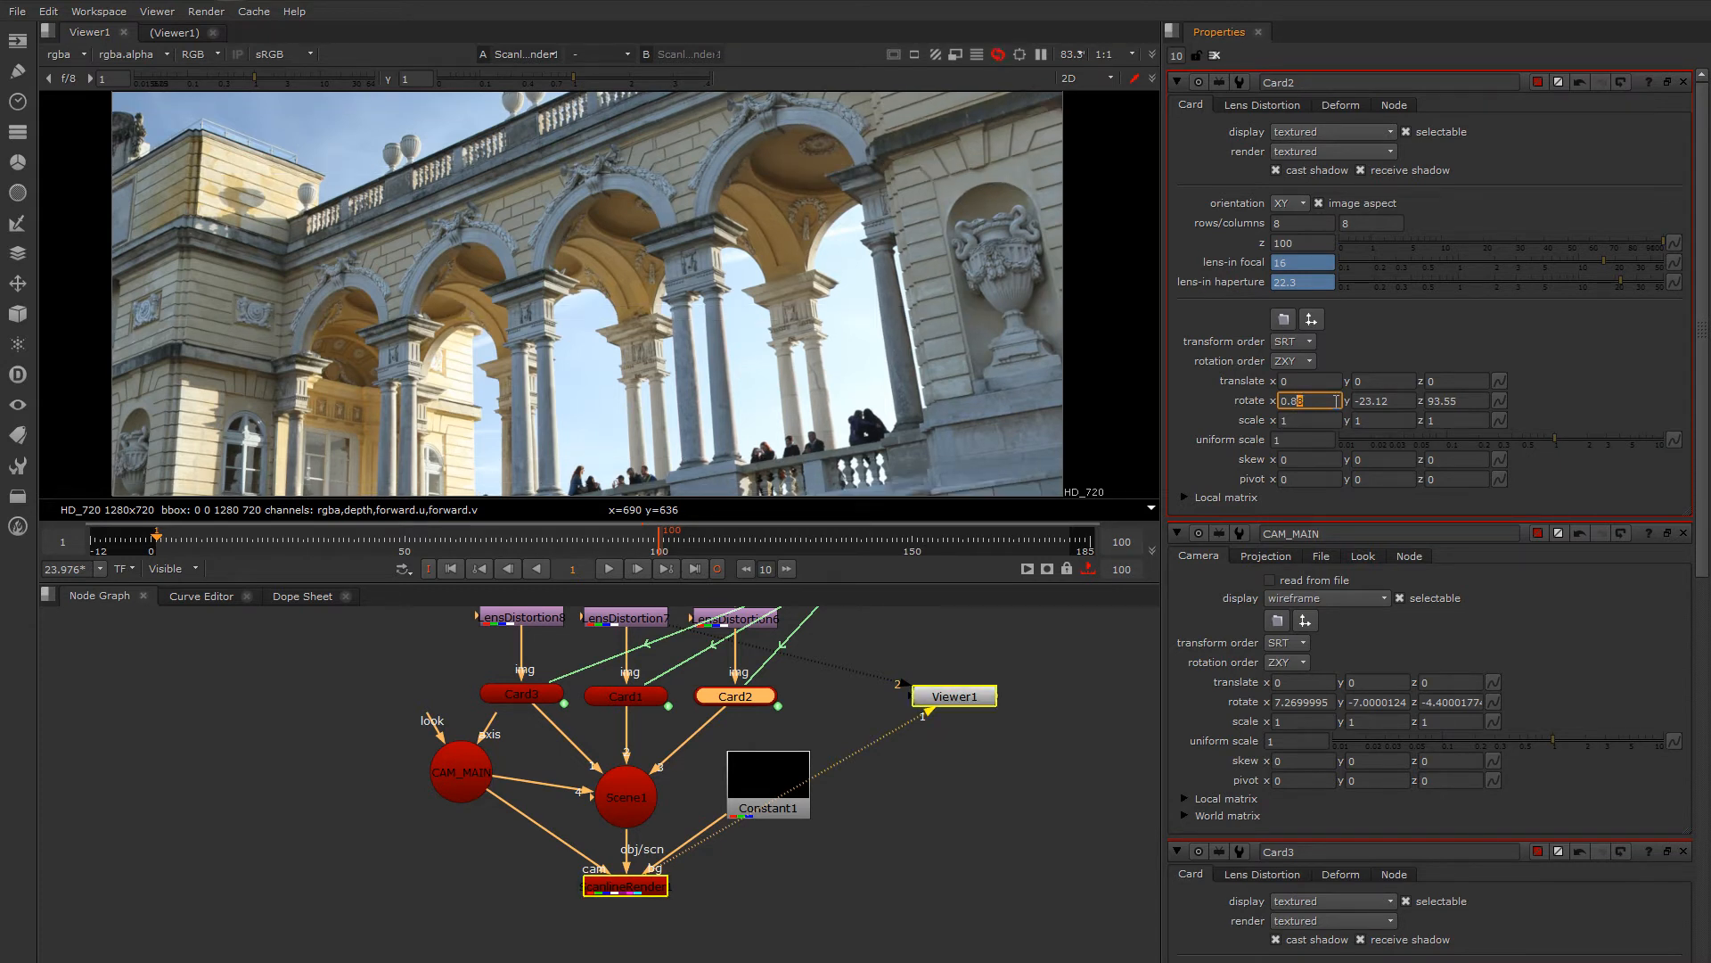
- Examine the Card2 seam in the render from the lower balustrade up to the roofline, and across the whole frame
{"action": "middle_click_drag", "start_coordinate": [686, 225], "coordinate": [714, 353]}
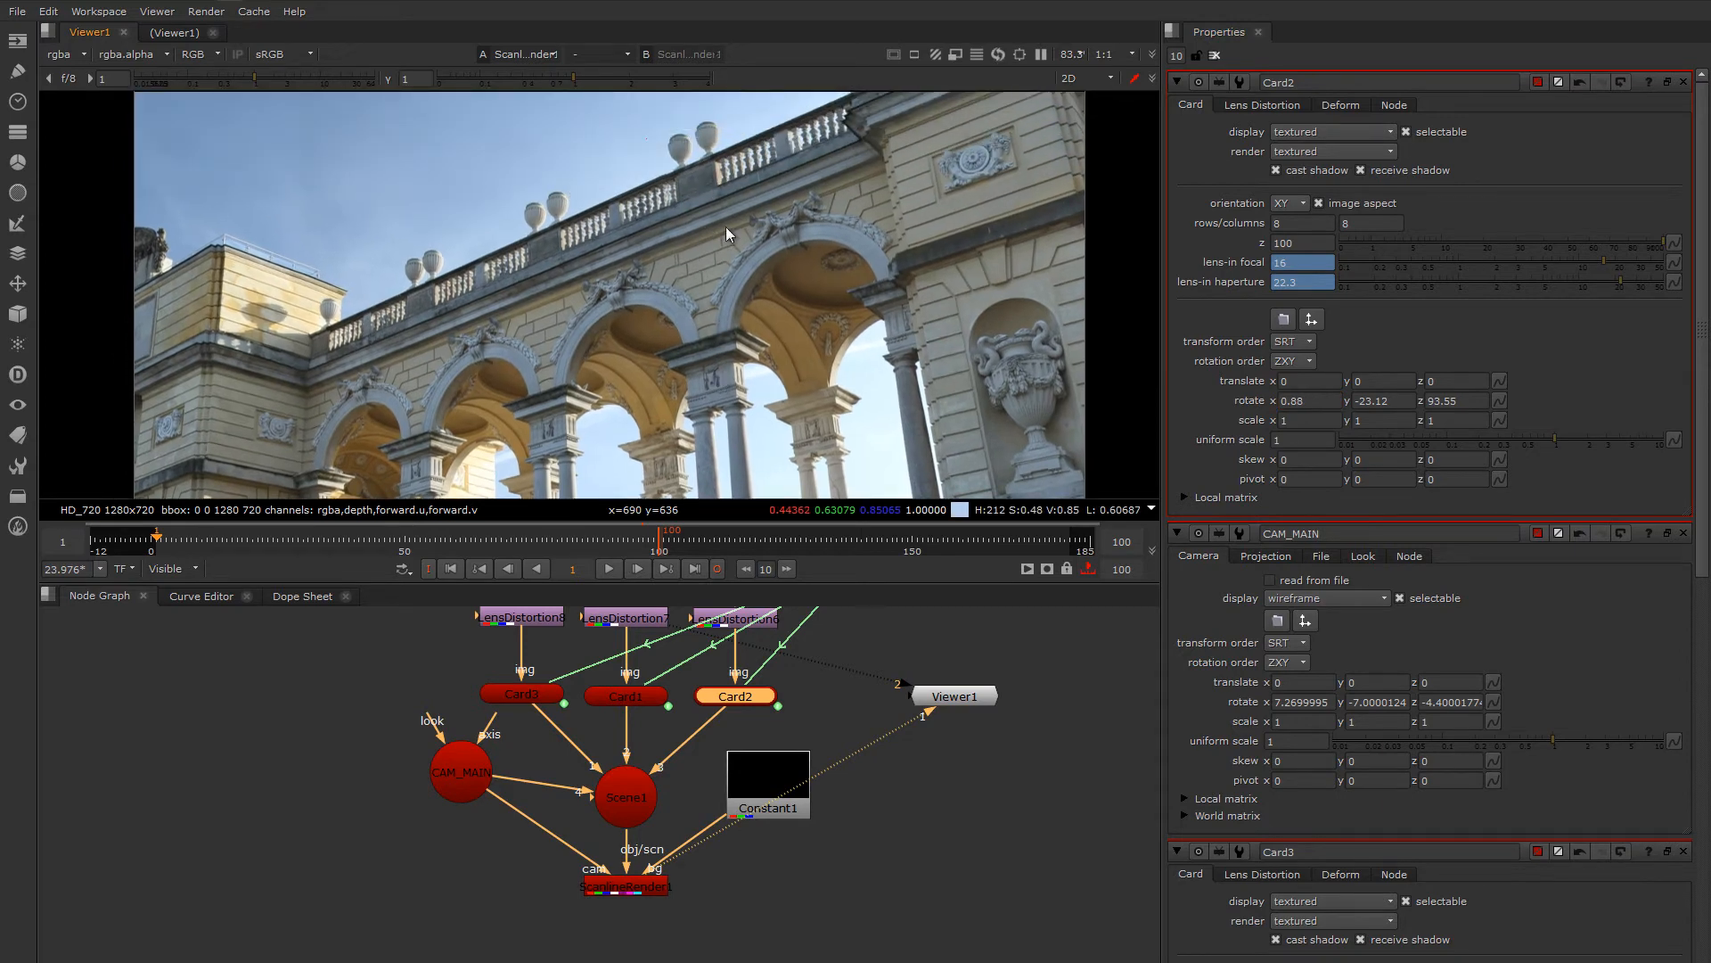
{"action": "scroll", "coordinate": [726, 226], "scroll_direction": "up", "scroll_amount": 3}
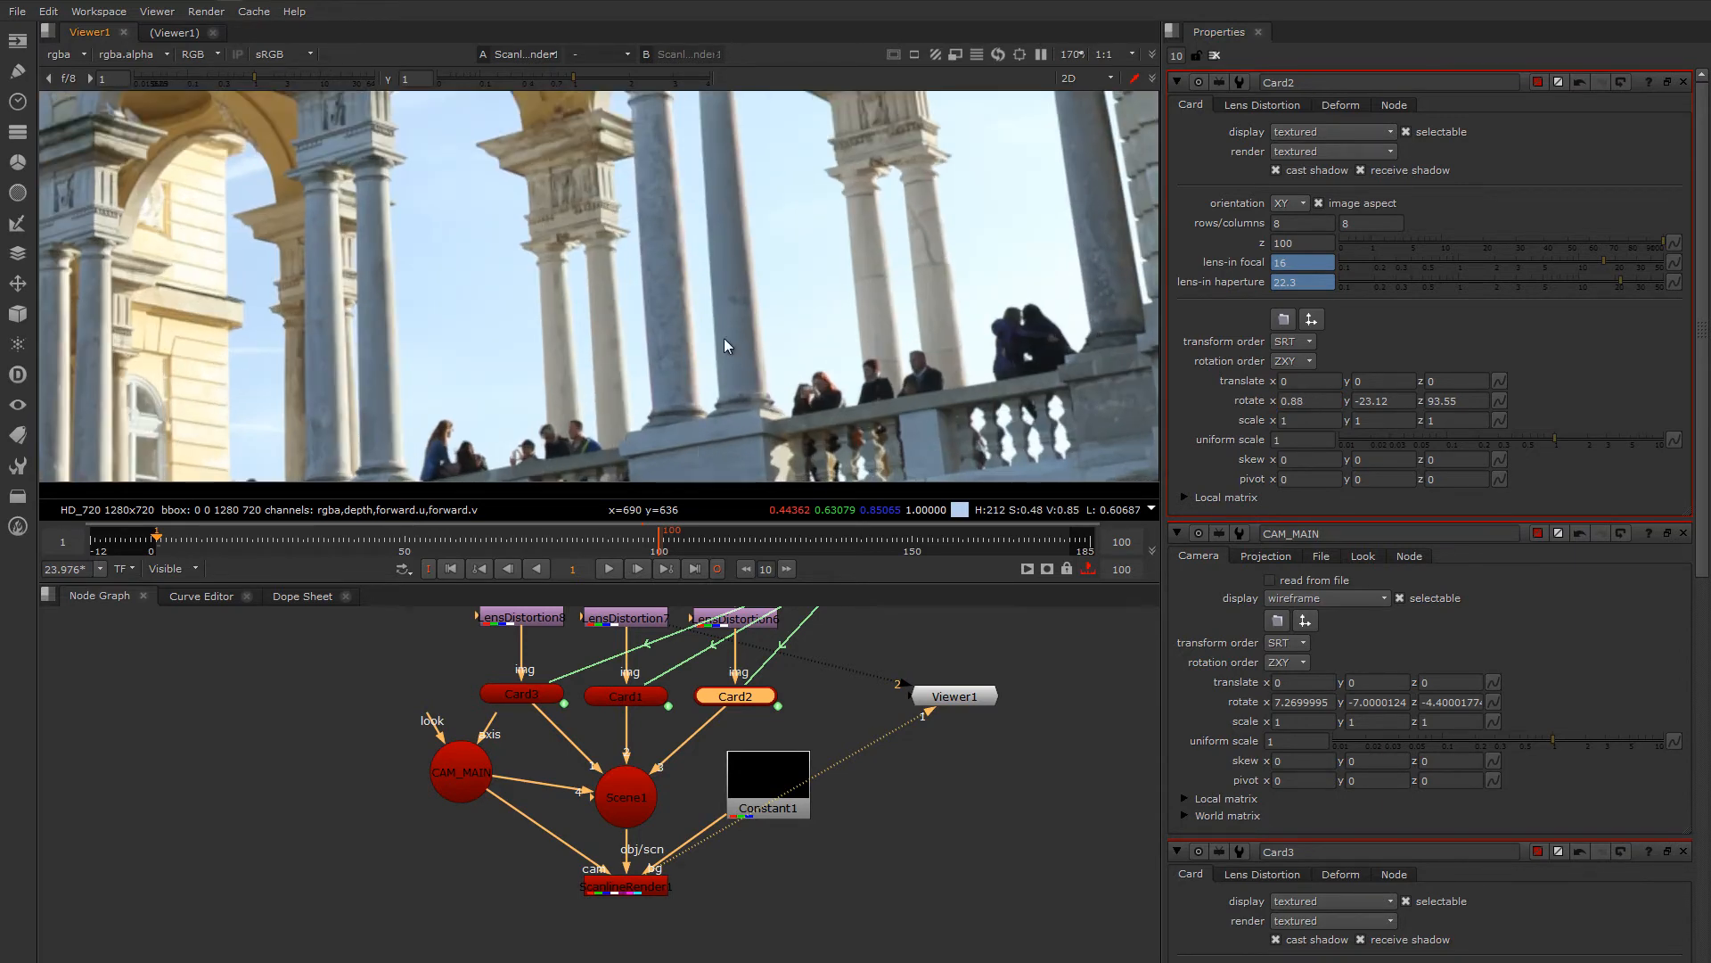
{"action": "middle_click_drag", "start_coordinate": [725, 296], "coordinate": [735, 428]}
{"action": "middle_click_drag", "start_coordinate": [658, 125], "coordinate": [682, 266]}
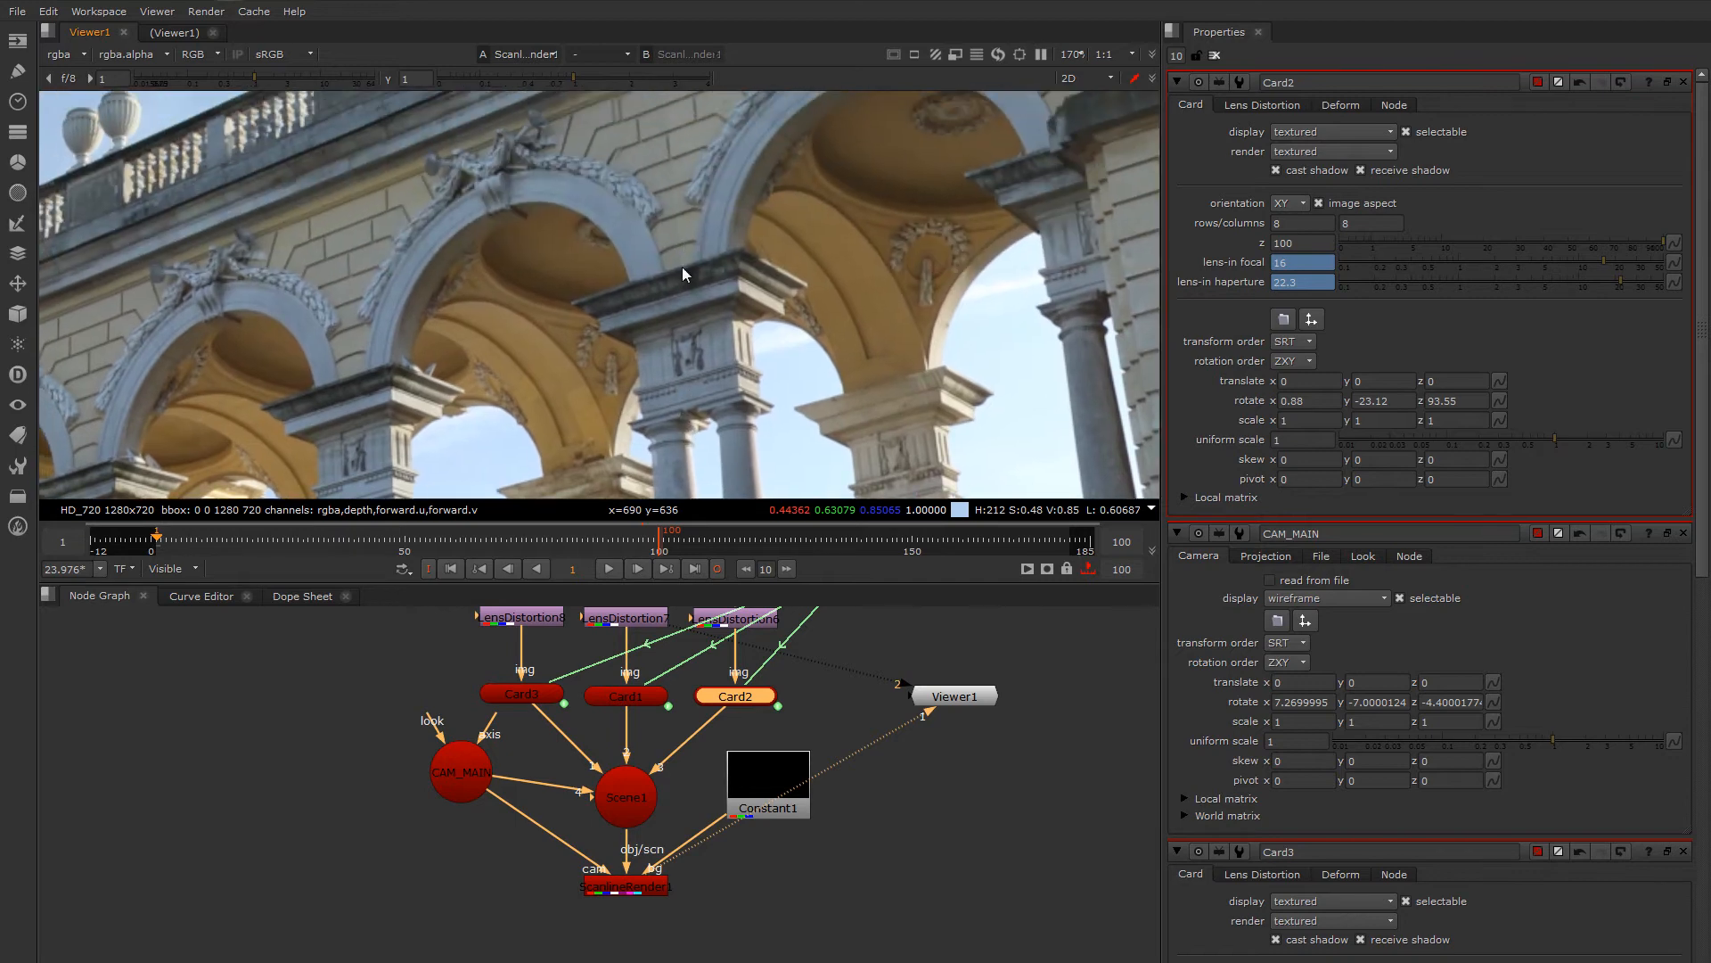
{"action": "scroll", "coordinate": [682, 259], "scroll_direction": "up", "scroll_amount": 1}
{"action": "left_click_drag", "start_coordinate": [680, 160], "coordinate": [686, 243]}
{"action": "middle_click_drag", "start_coordinate": [686, 243], "coordinate": [690, 294]}
{"action": "middle_click_drag", "start_coordinate": [665, 209], "coordinate": [672, 330]}
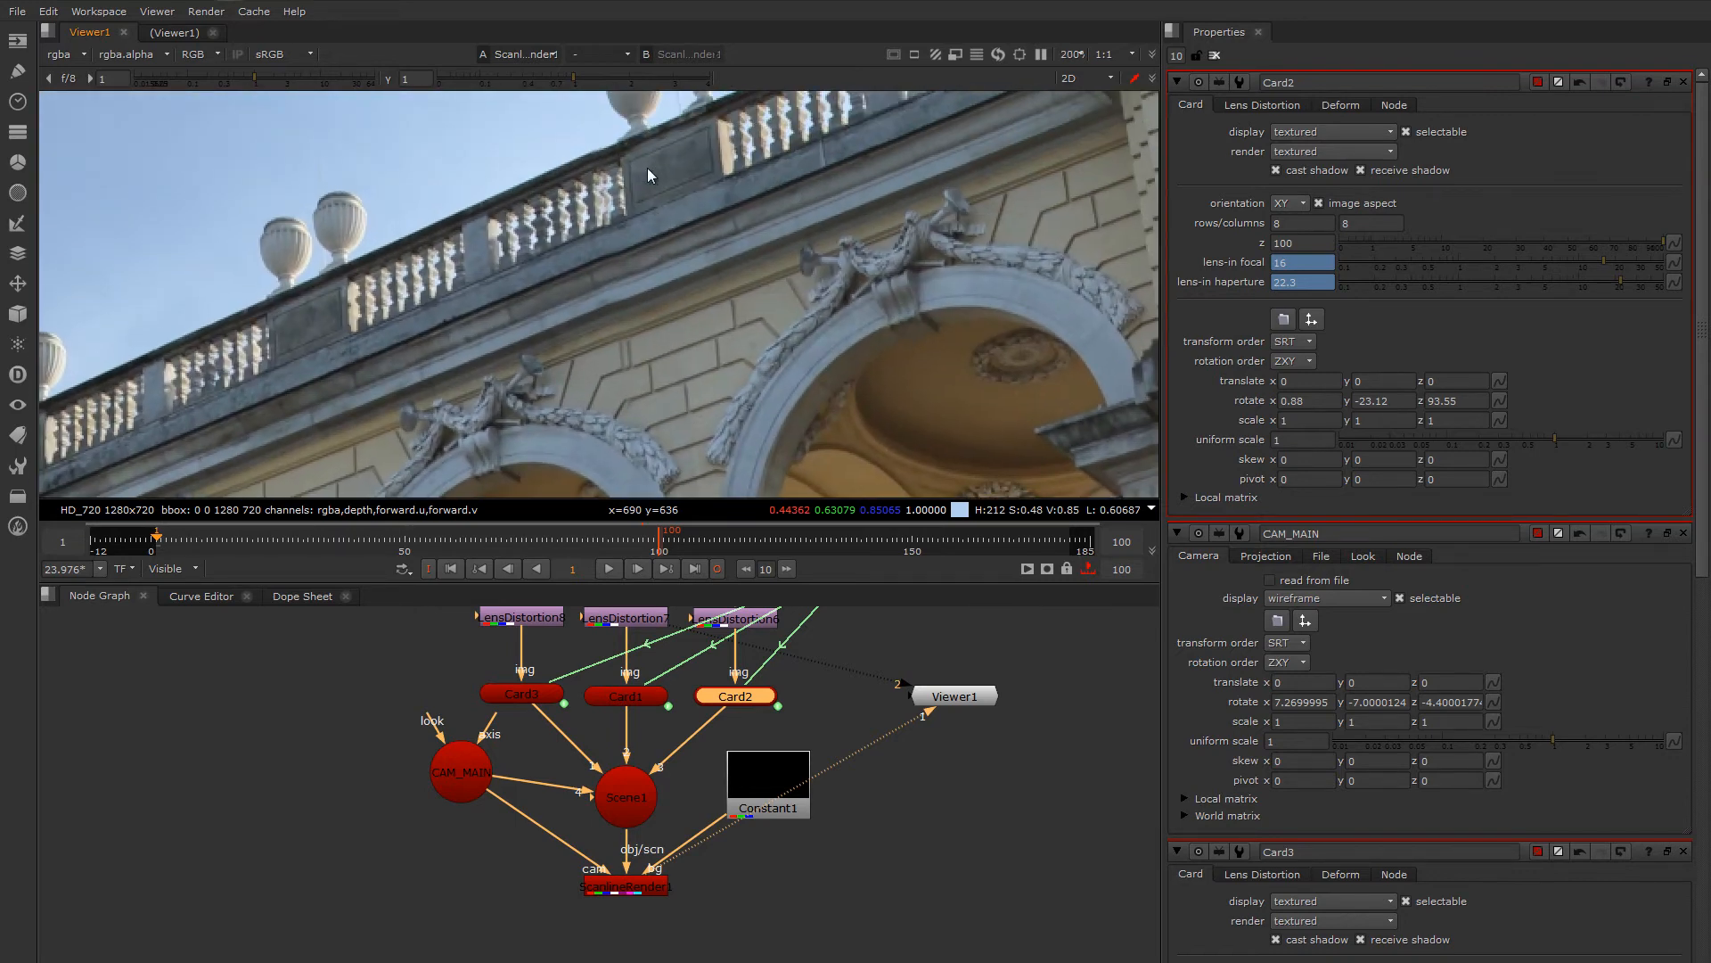
{"action": "scroll", "coordinate": [644, 220], "scroll_direction": "down", "scroll_amount": 7}
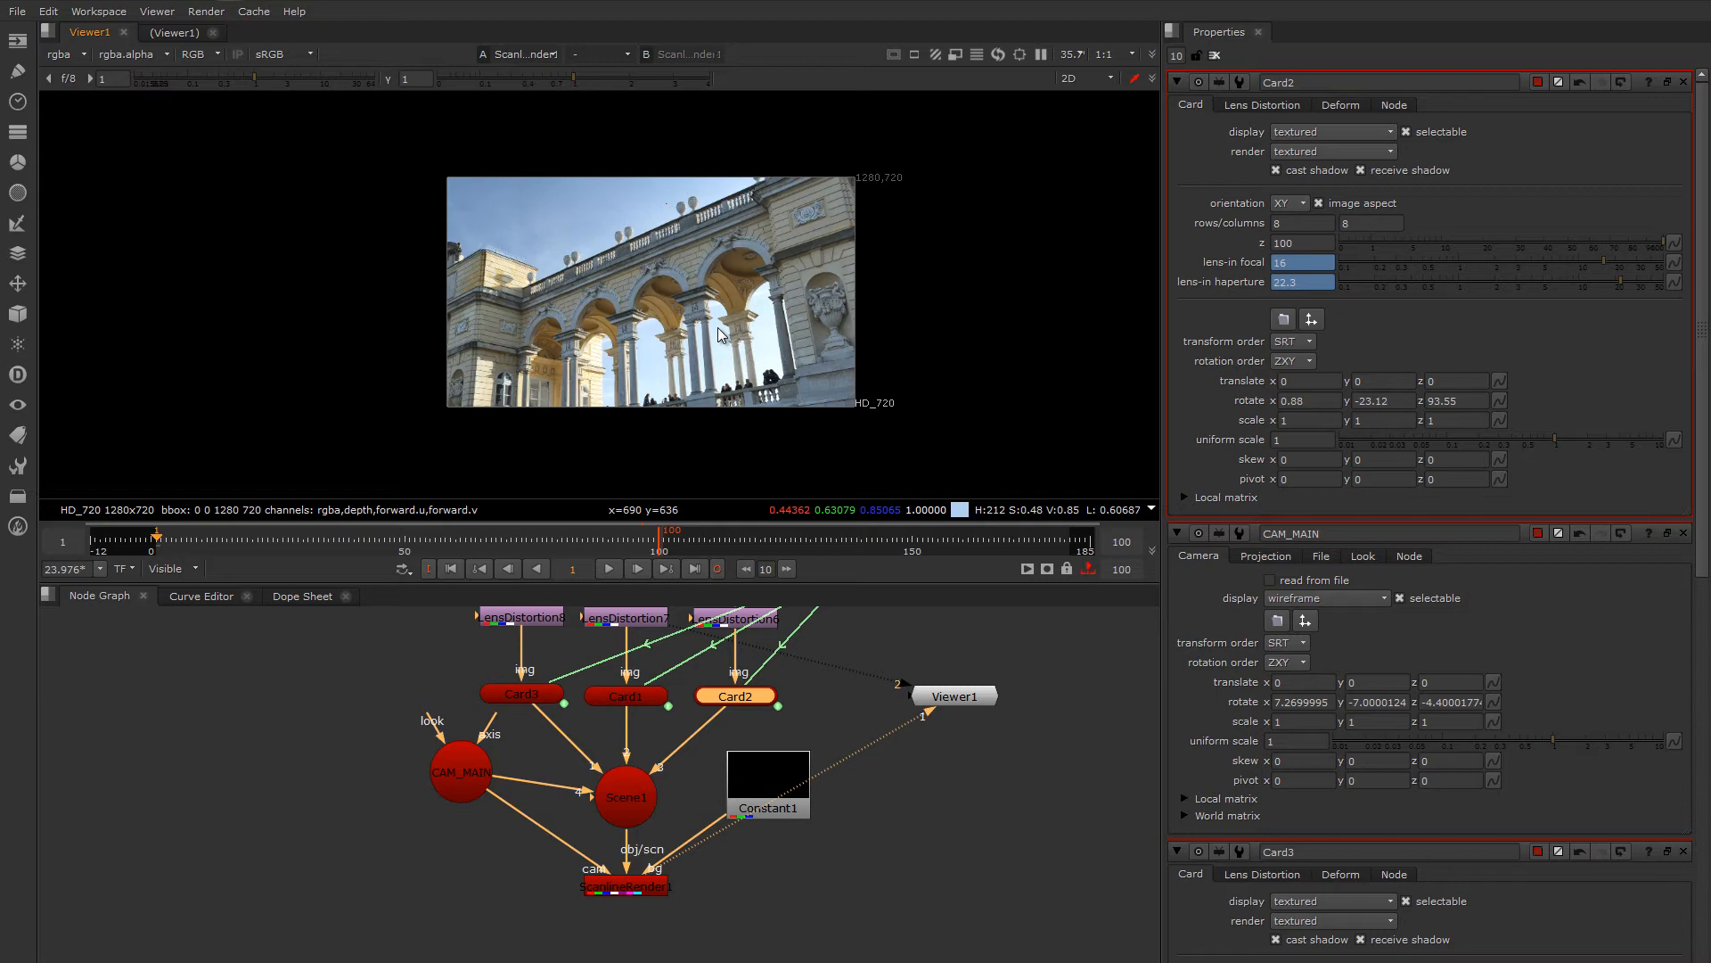
{"action": "scroll", "coordinate": [658, 384], "scroll_direction": "up", "scroll_amount": 2}
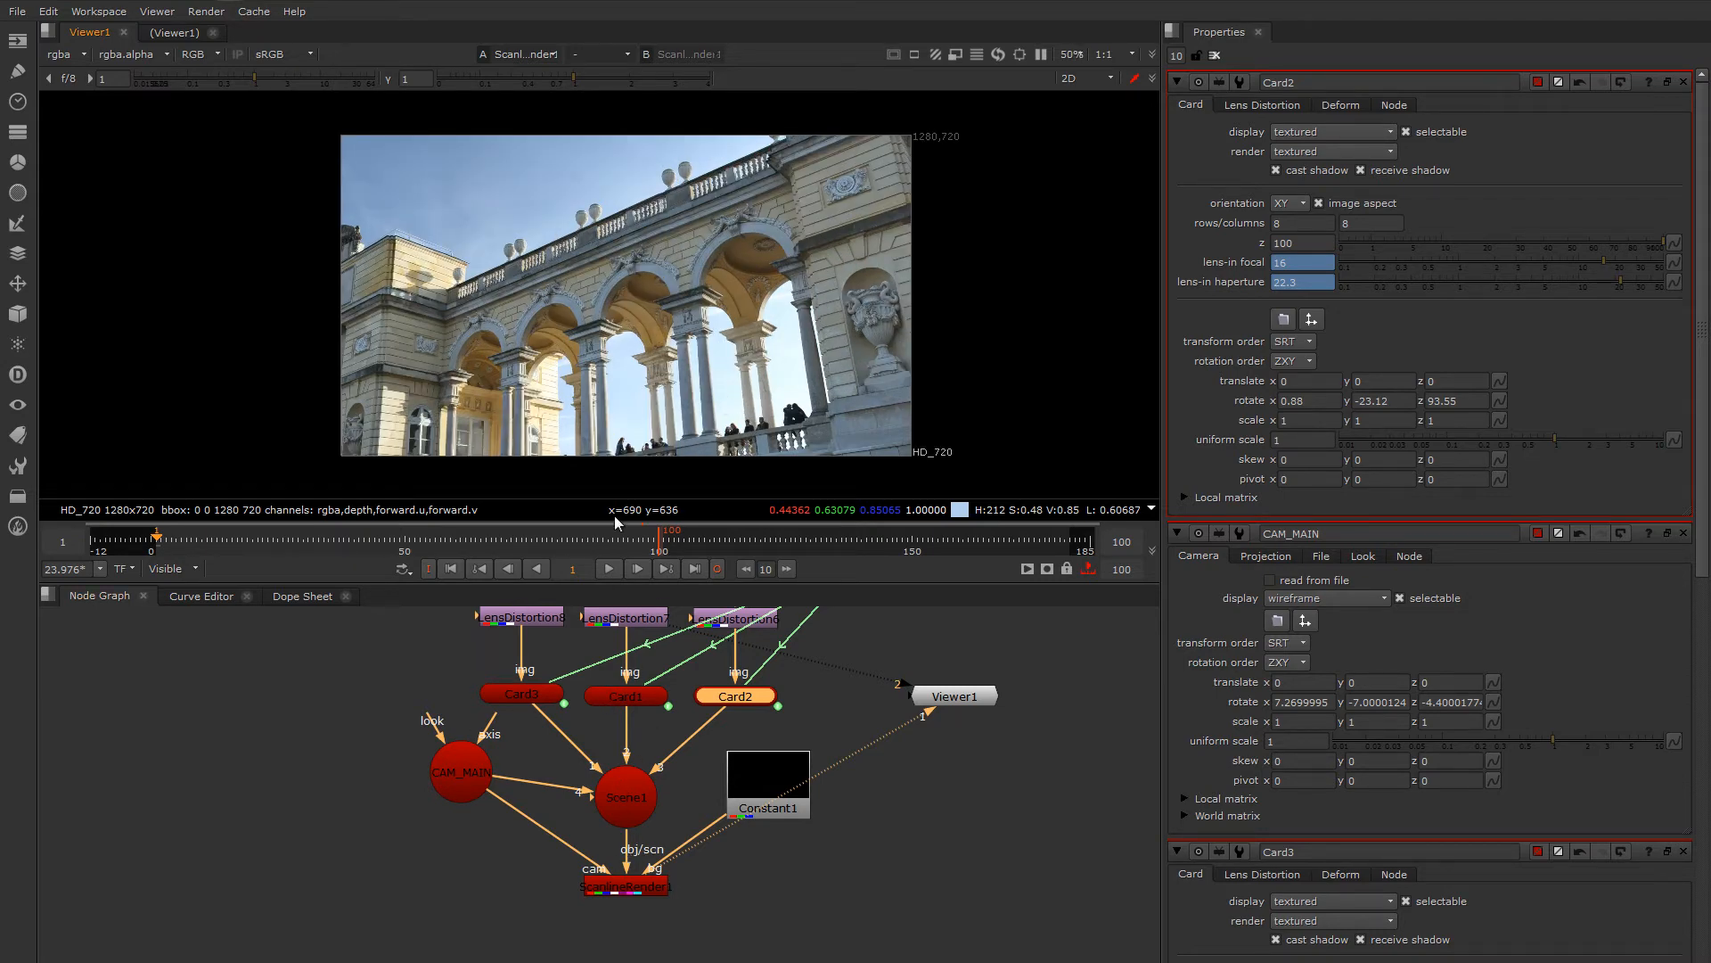
{"action": "scroll", "coordinate": [704, 342], "scroll_direction": "up", "scroll_amount": 2}
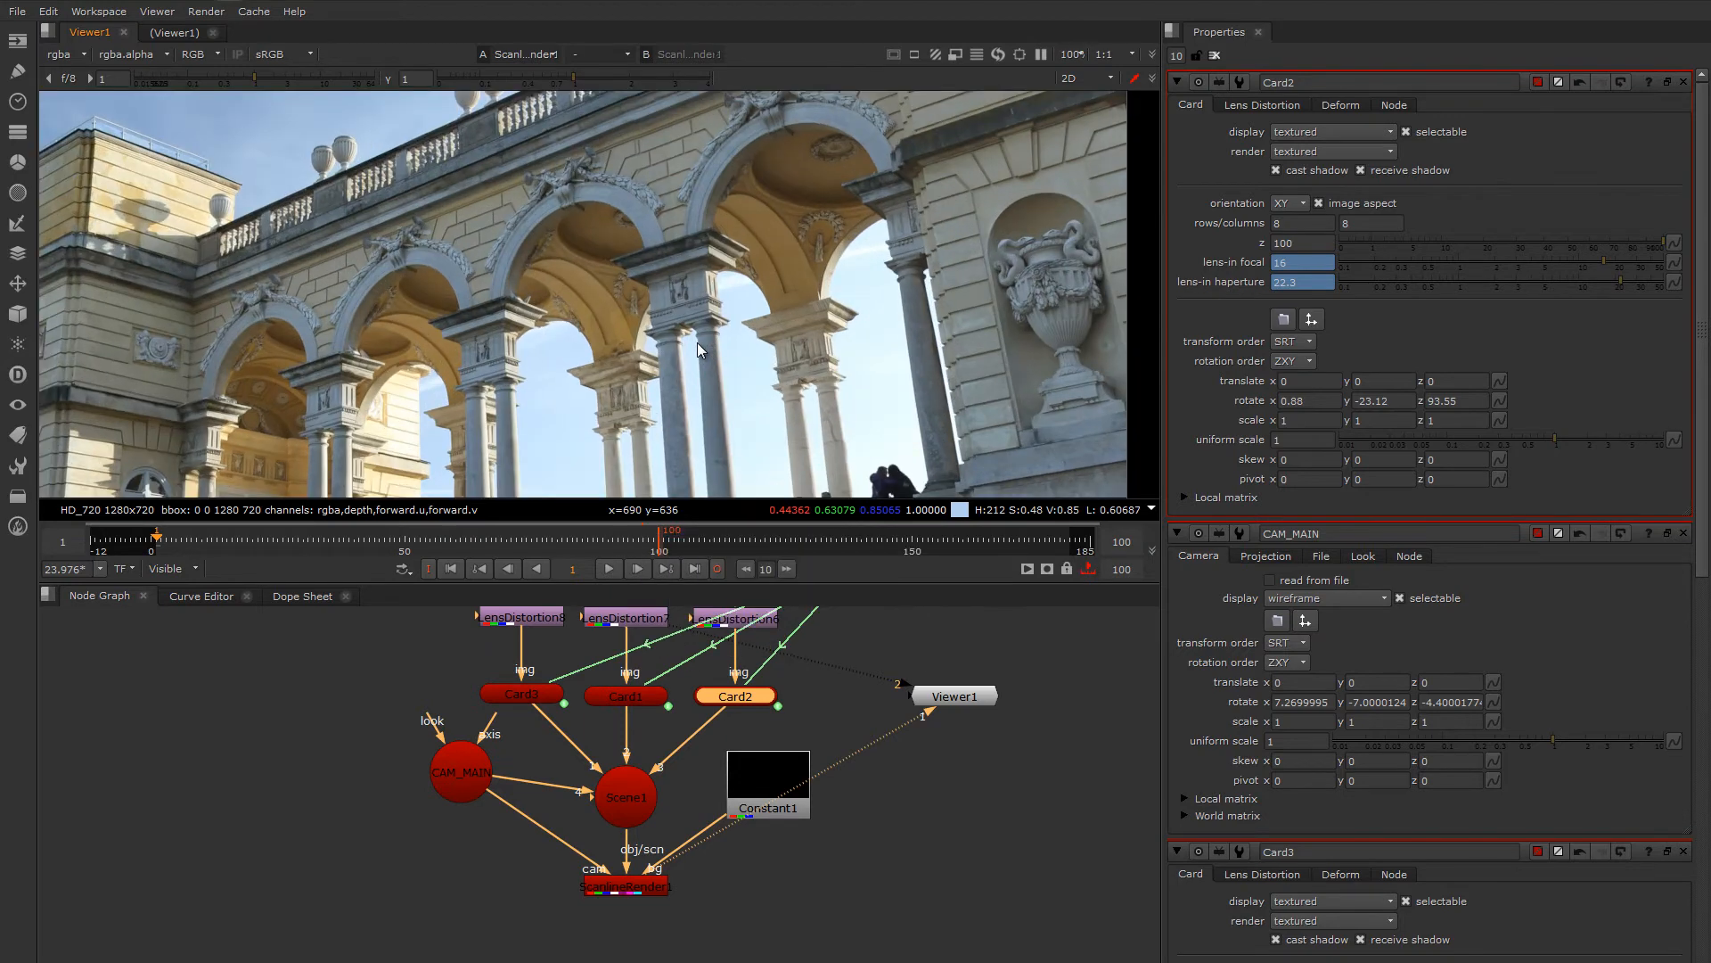
- Open ScanlineRender1's multisample settings and inspect the sample count
{"action": "left_click", "coordinate": [636, 888]}
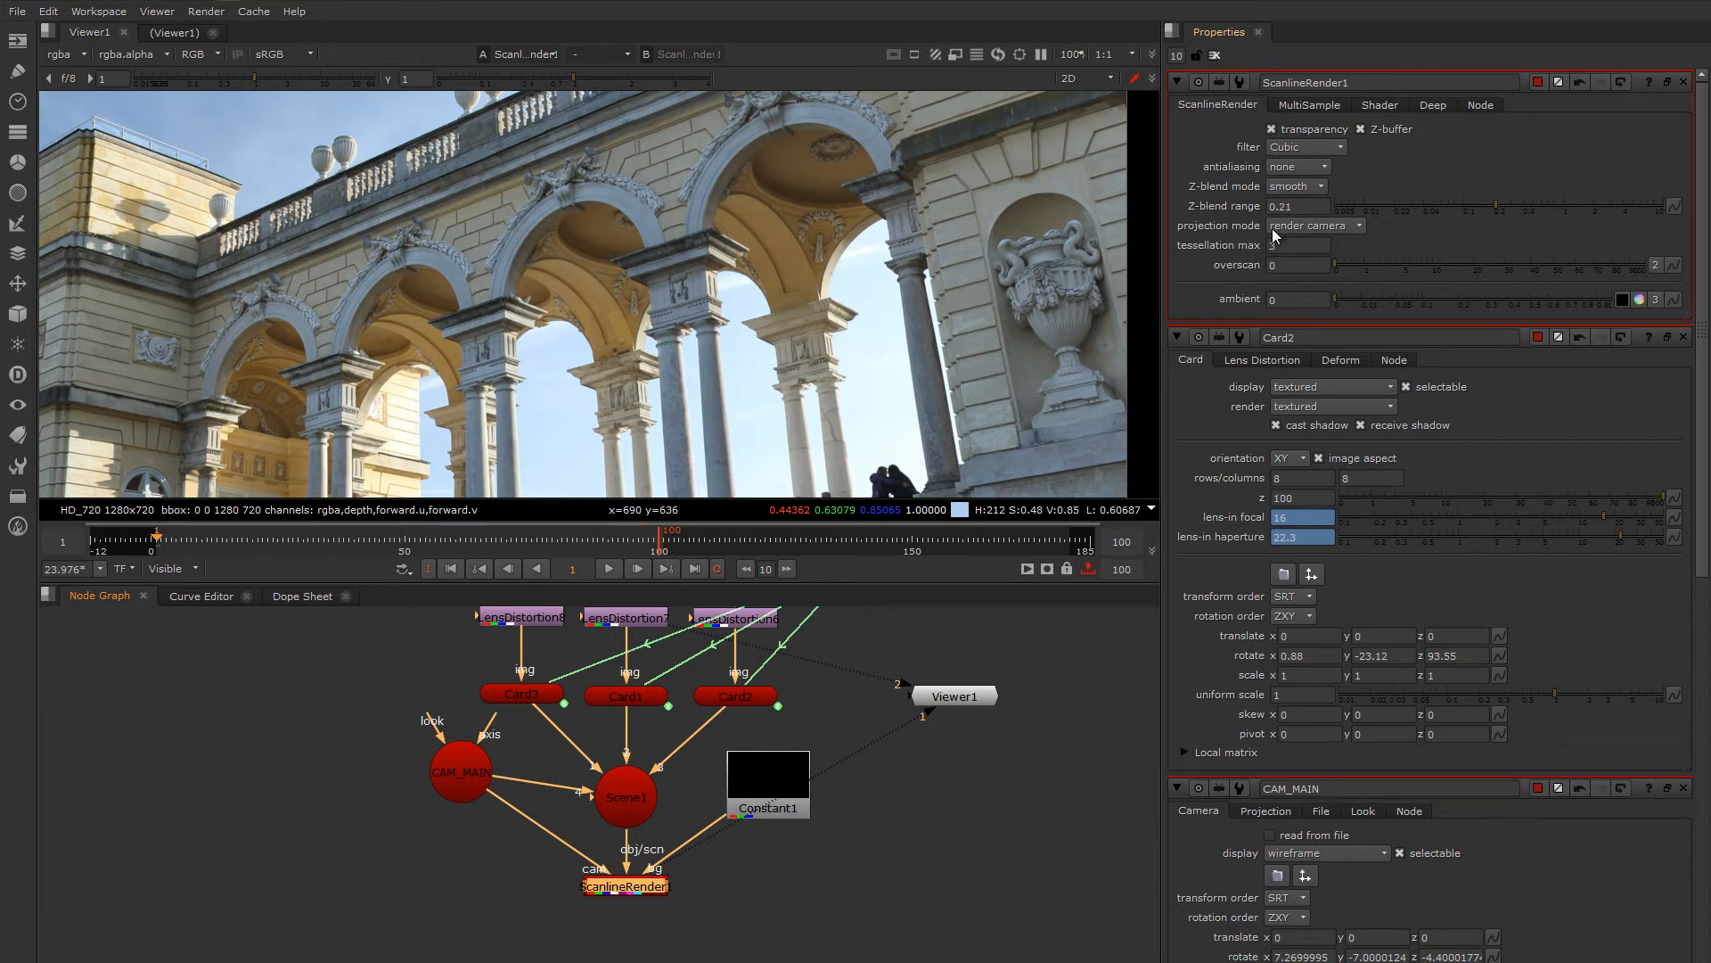
{"action": "left_click", "coordinate": [1291, 104]}
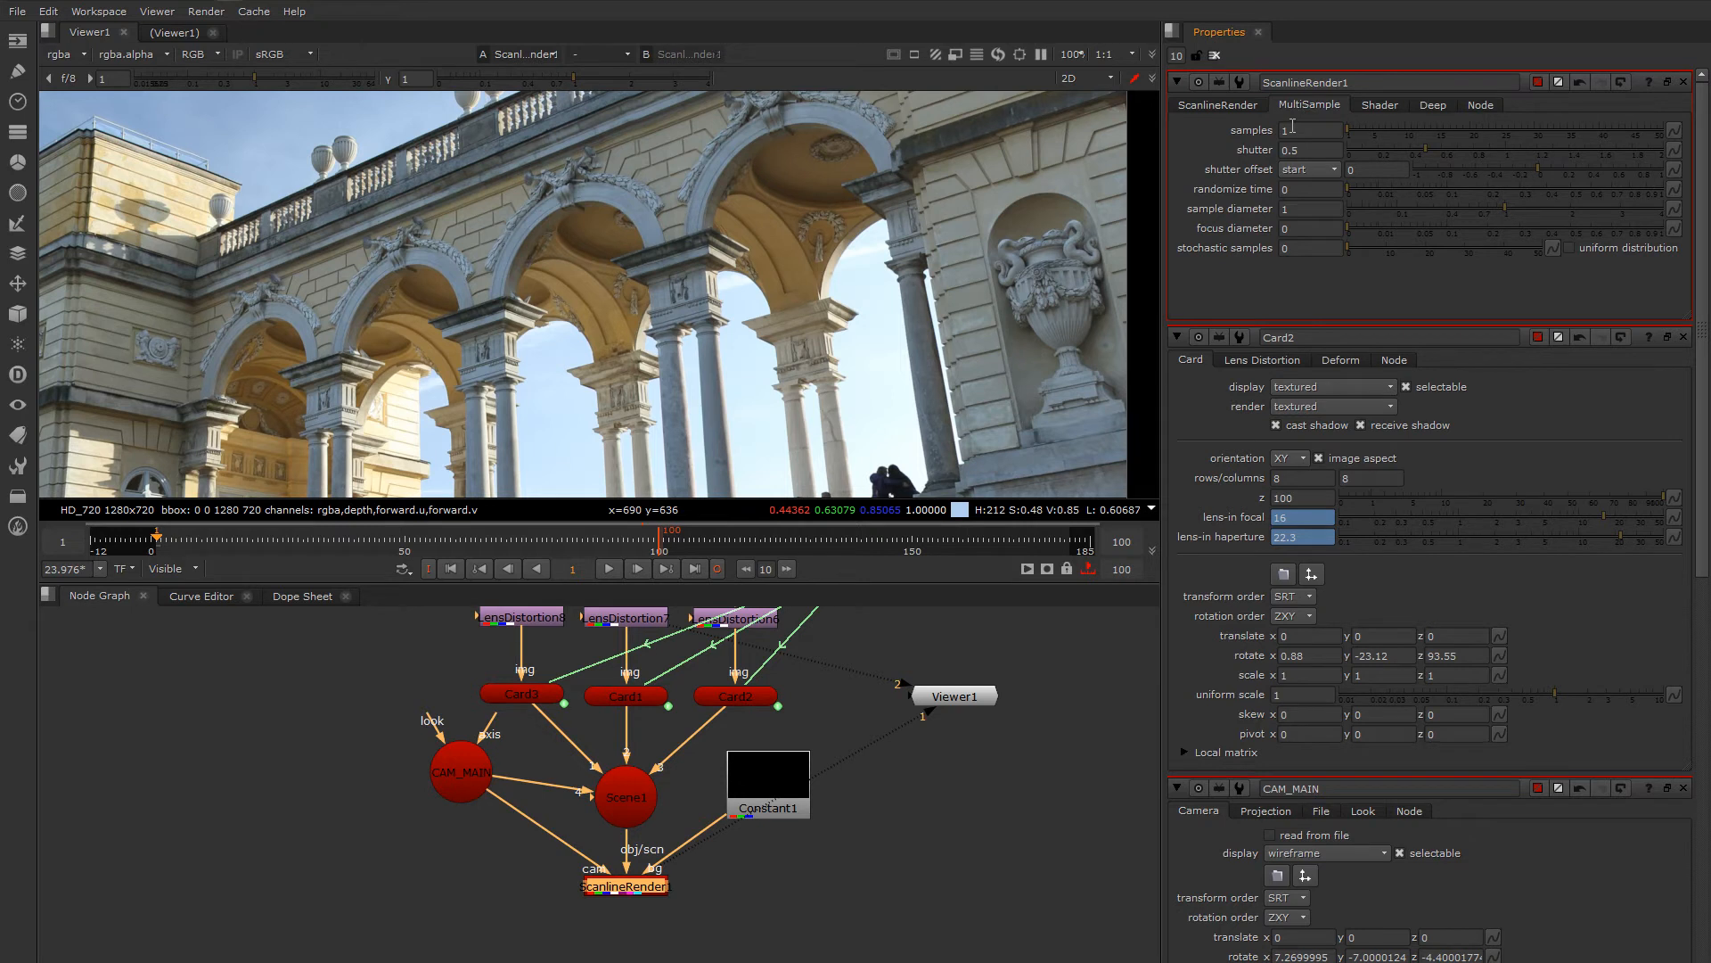
{"action": "left_click", "coordinate": [1297, 131]}
- Add a VectorBlur node below ScanlineRender1 and switch the viewer to 3D through CAM_MAIN
{"action": "middle_click_drag", "start_coordinate": [725, 891], "coordinate": [754, 794]}
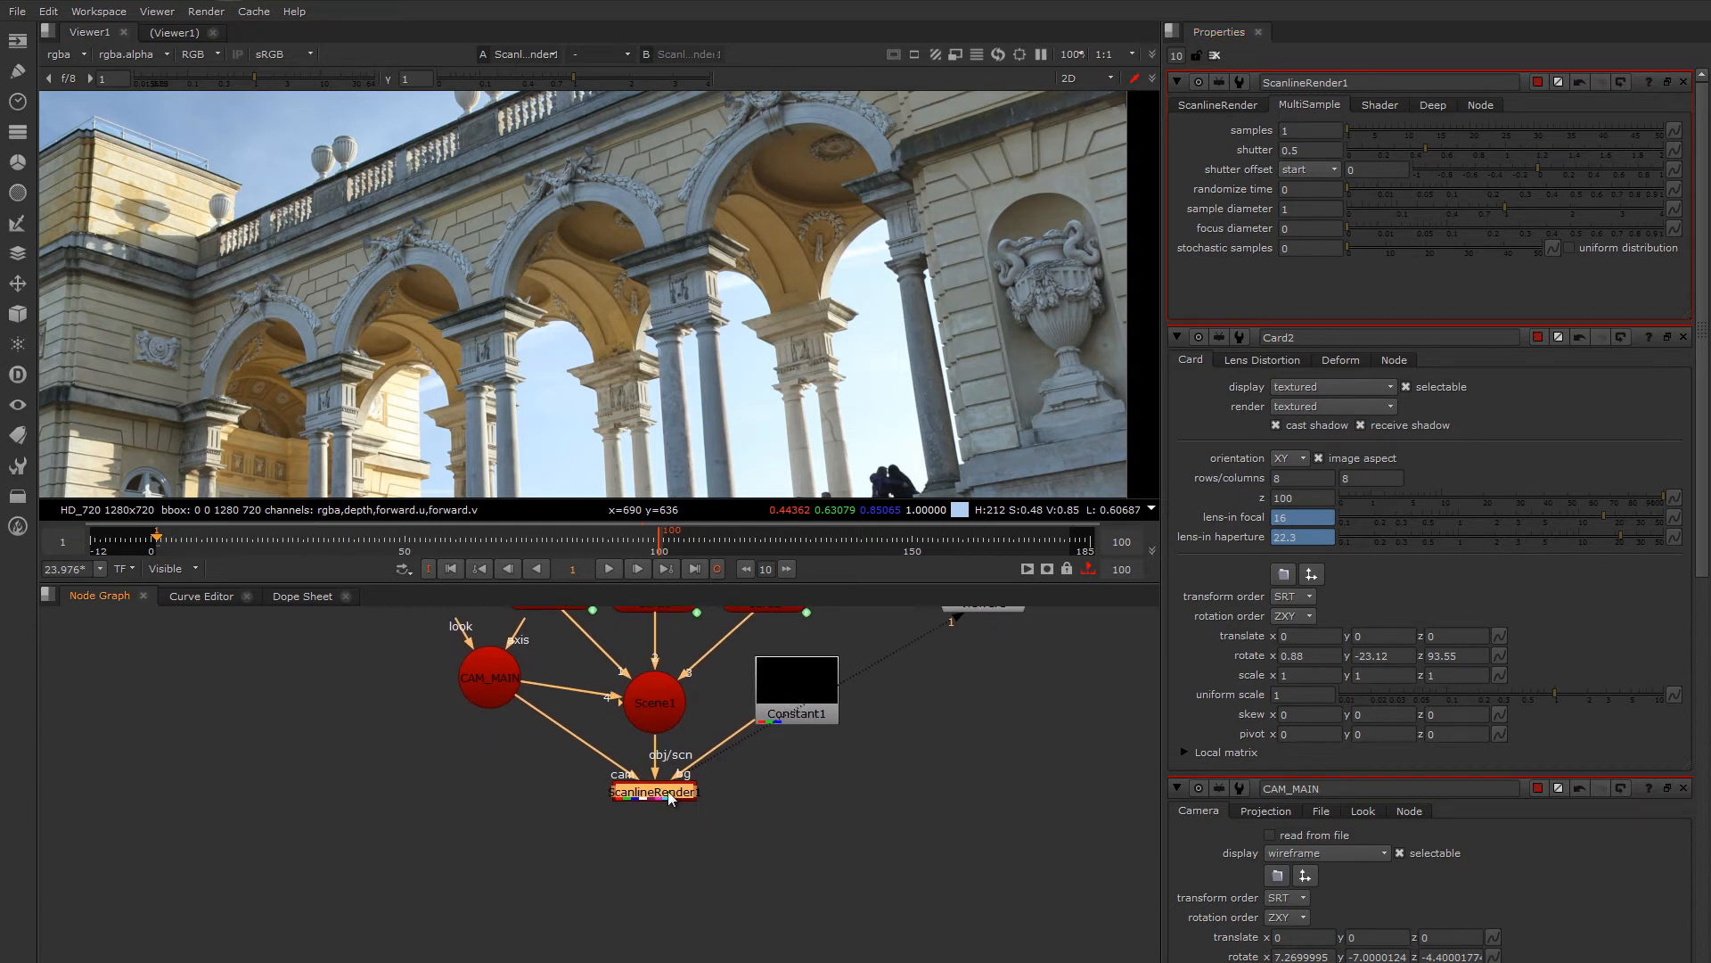
{"action": "key", "text": "Tab"}
{"action": "type", "text": "vel"}
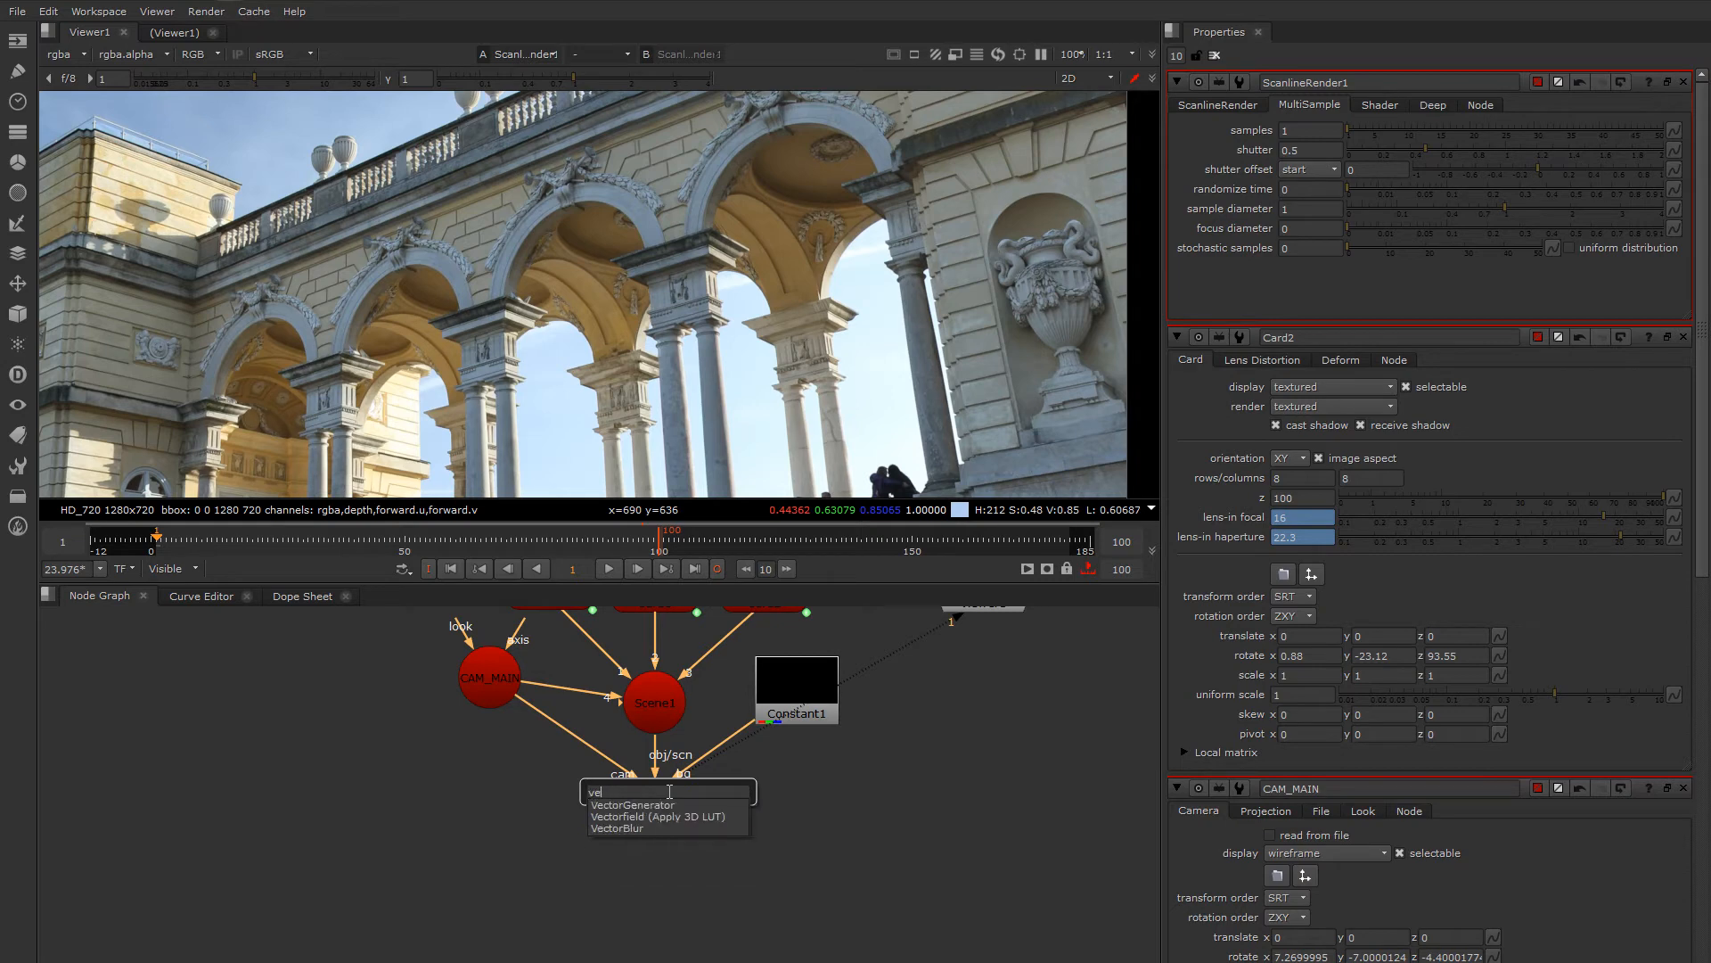
{"action": "key", "text": "Down"}
{"action": "key", "text": "Down"}
{"action": "key", "text": "Down"}
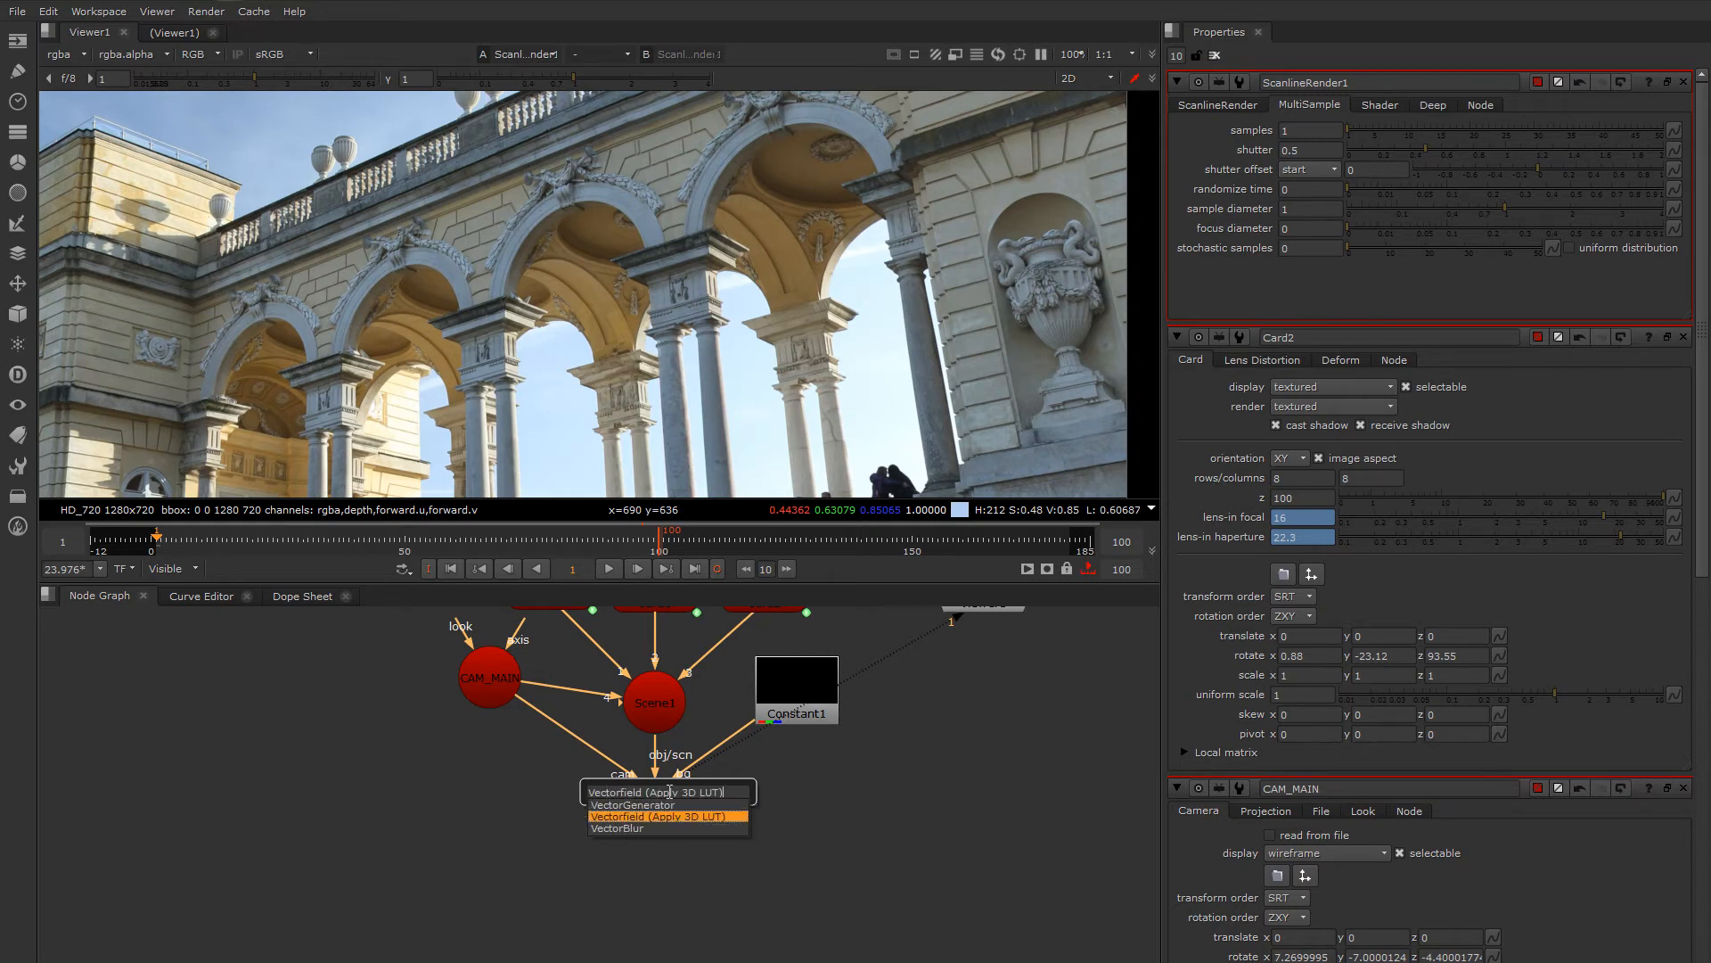
{"action": "key", "text": "Return"}
{"action": "left_click_drag", "start_coordinate": [664, 825], "coordinate": [665, 836]}
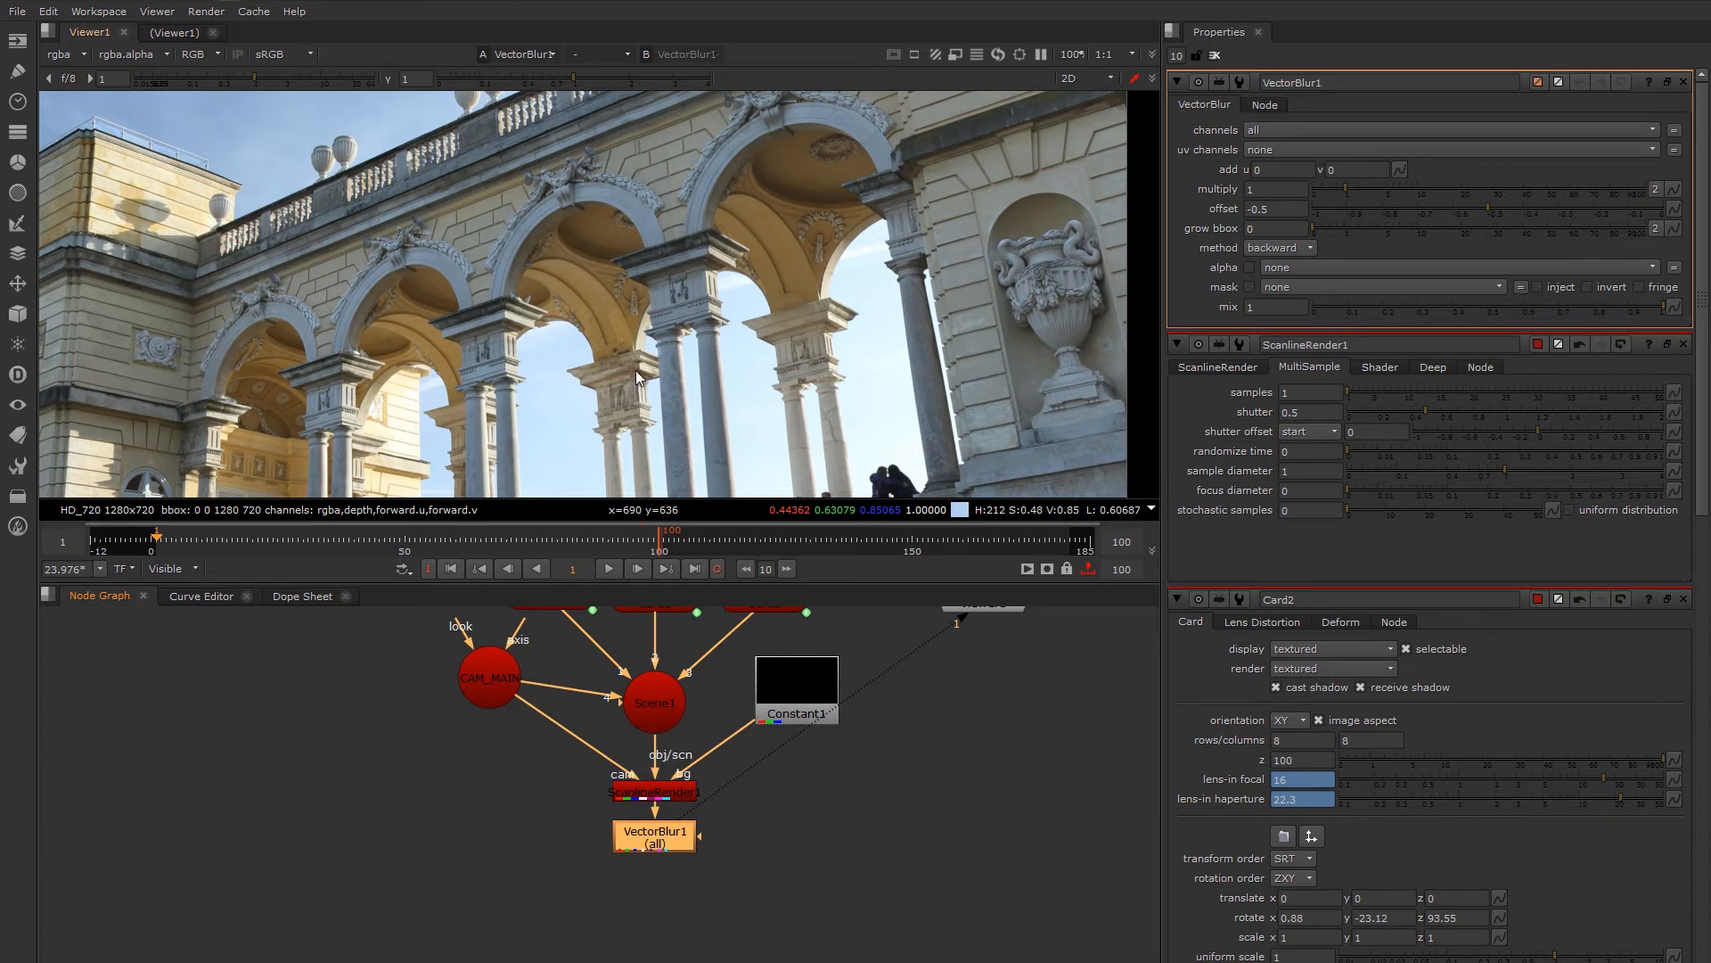
{"action": "key", "text": "Tab"}
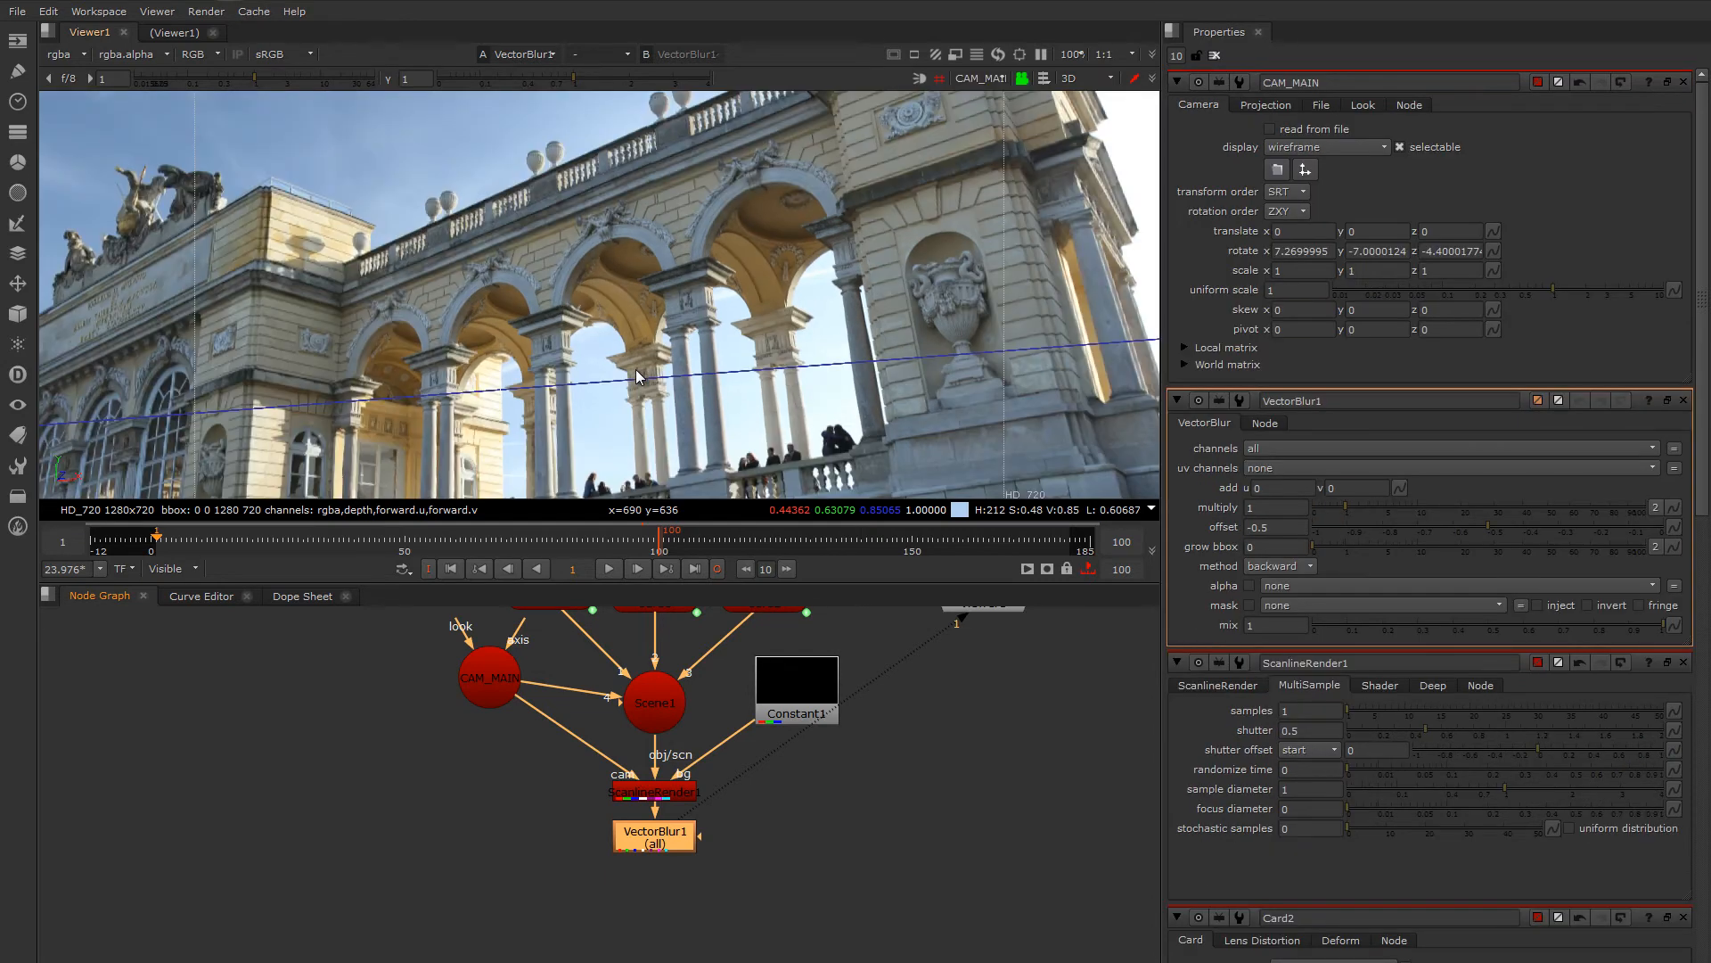
- Swing CAM_MAIN toward the building's far left end and set its focal length to 18.6
{"action": "left_click", "coordinate": [483, 678]}
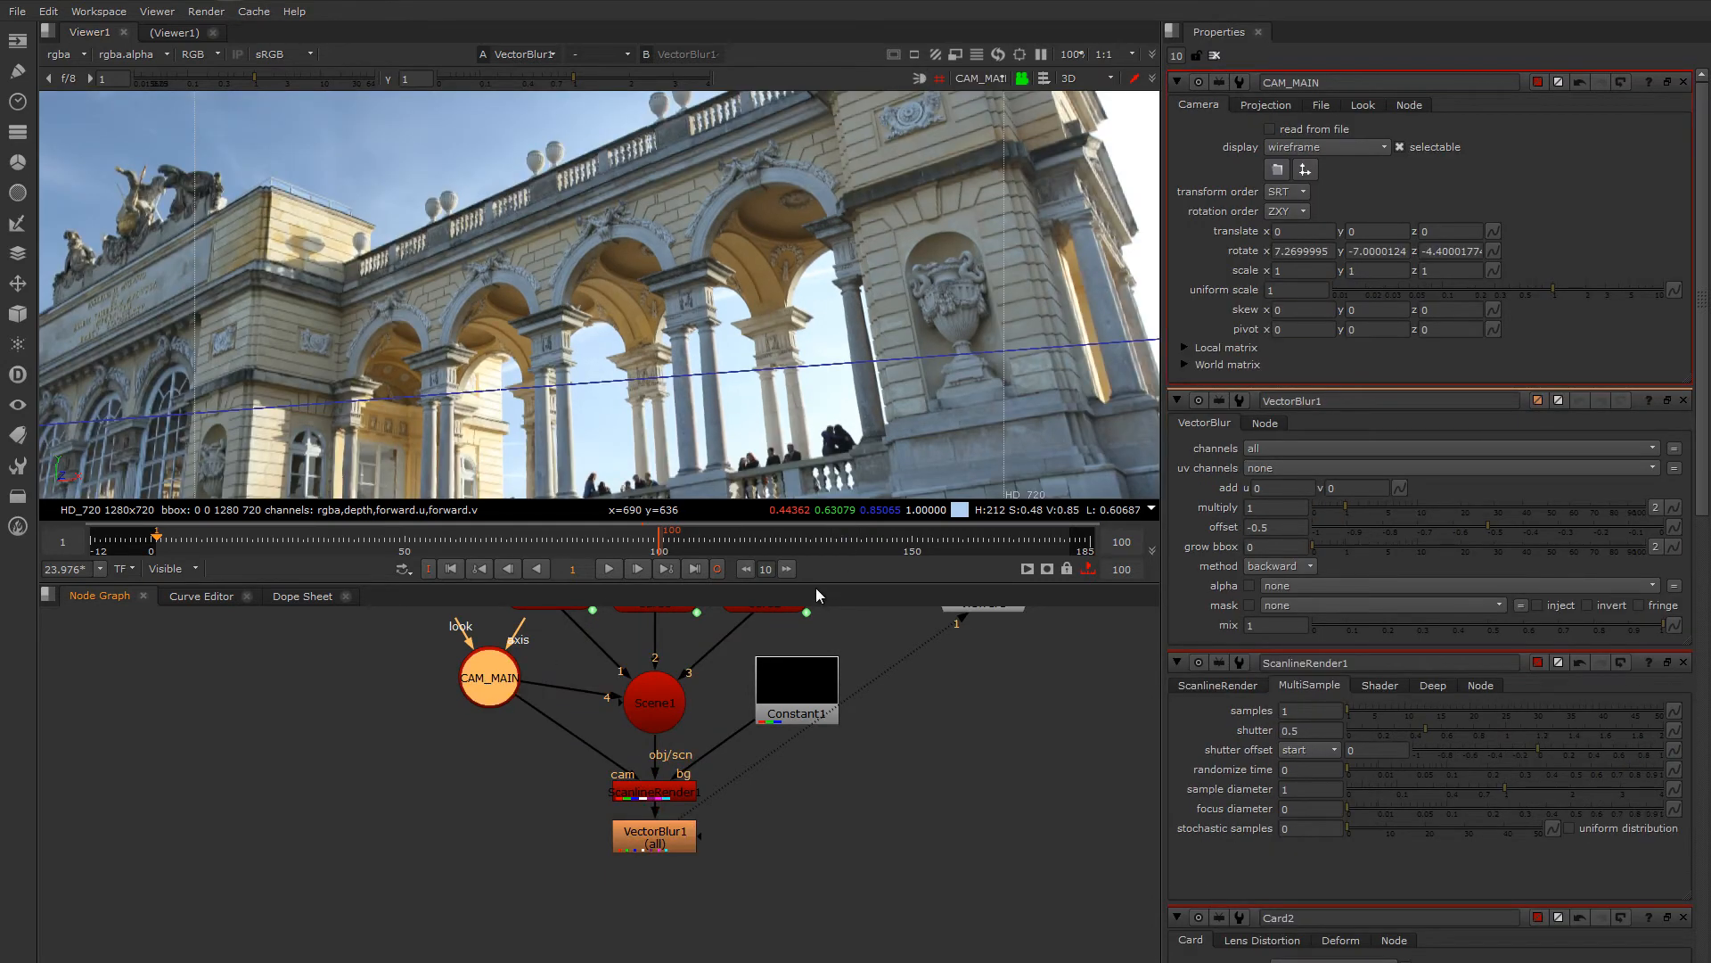
{"action": "left_click_drag", "start_coordinate": [816, 585], "coordinate": [813, 610]}
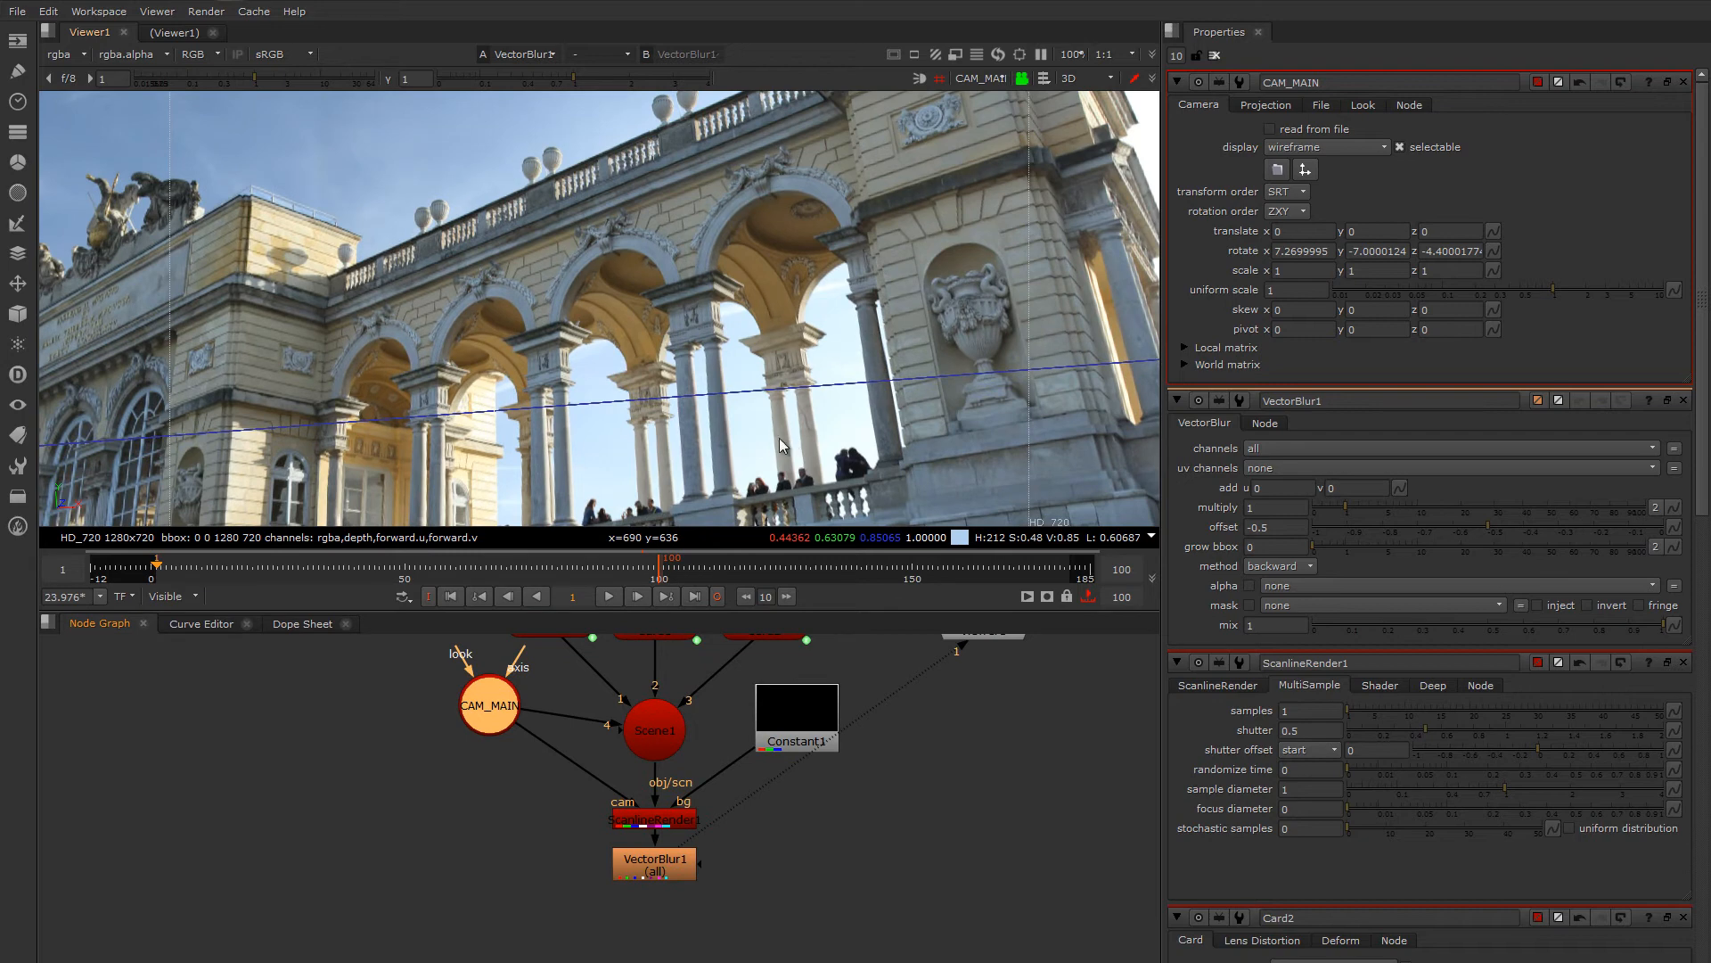
{"action": "left_click_drag", "start_coordinate": [701, 433], "coordinate": [587, 470], "text": "ctrl"}
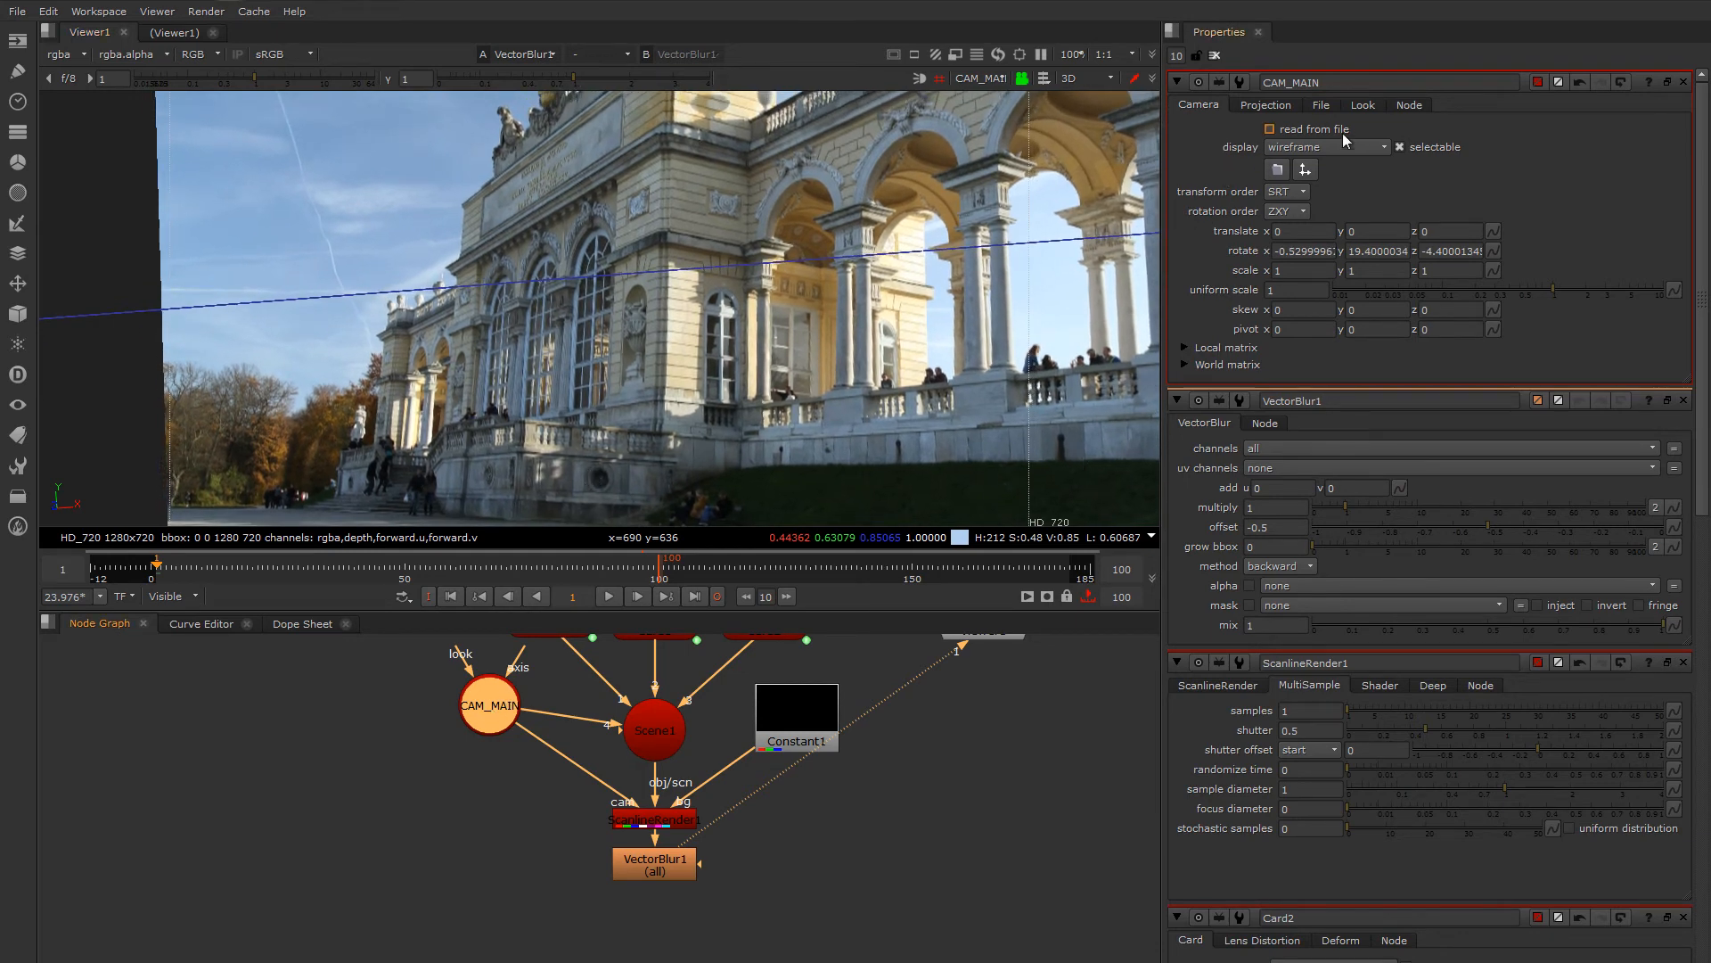
{"action": "left_click", "coordinate": [1268, 105]}
{"action": "left_click_drag", "start_coordinate": [1500, 144], "coordinate": [1479, 145]}
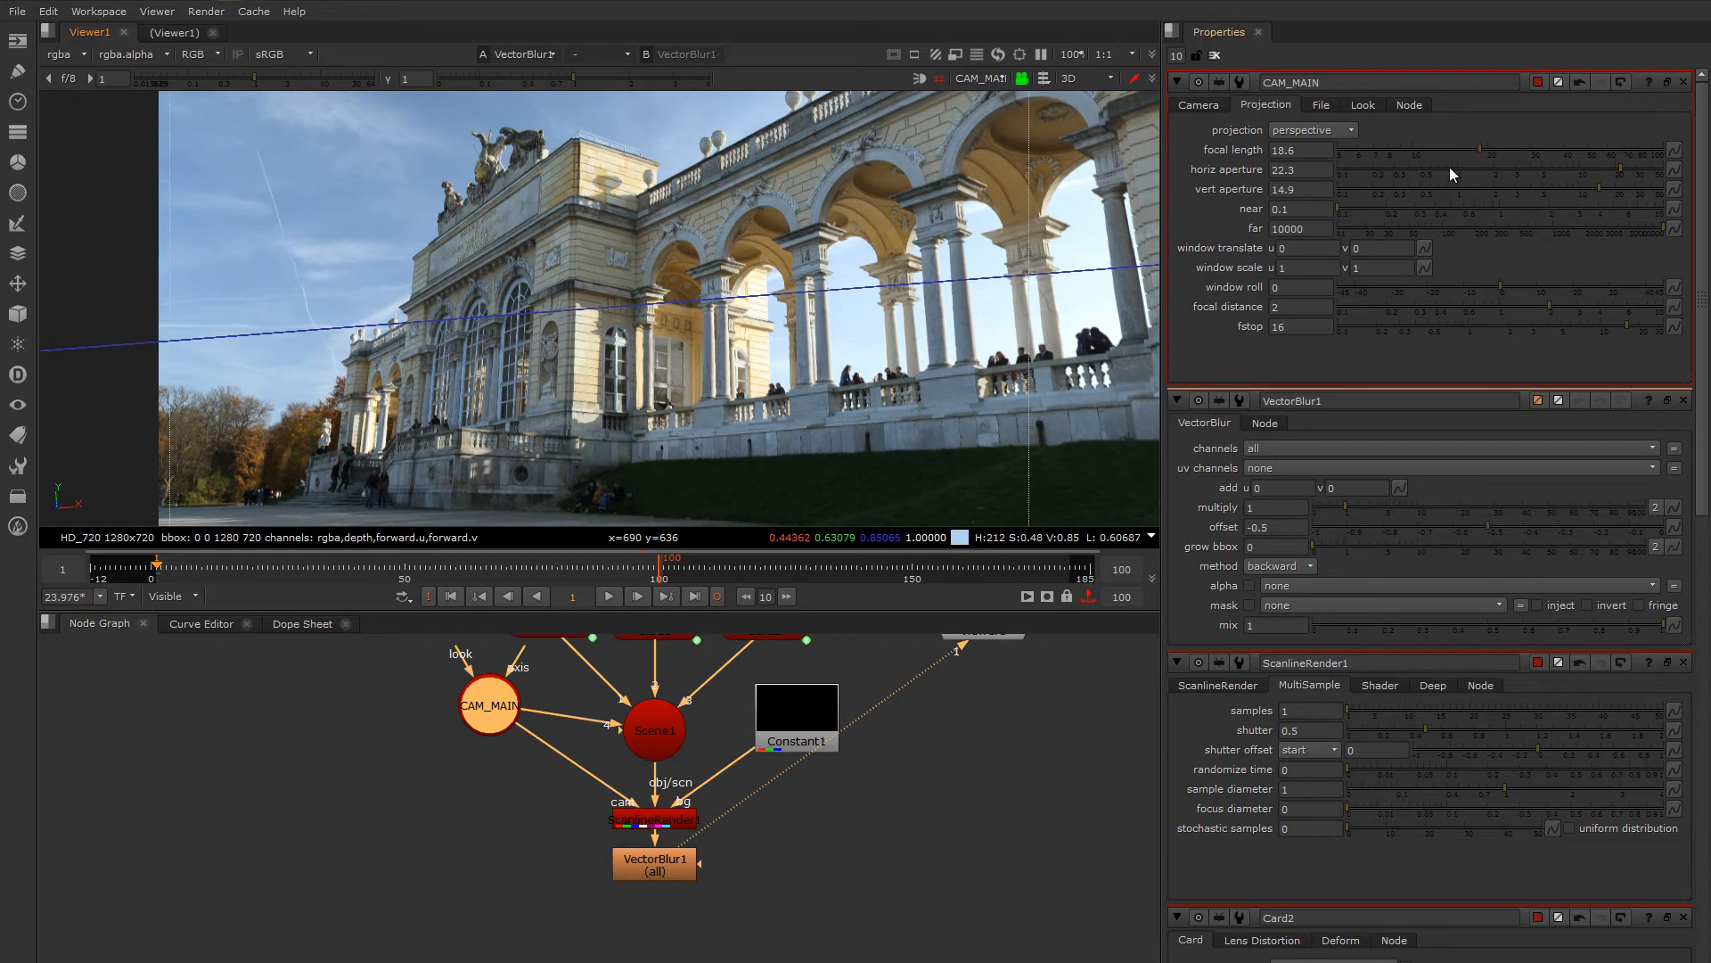
- Set a key on CAM_MAIN's rotation at frame 1, at about 1.87, 13 and -4.4
{"action": "left_click", "coordinate": [1201, 106]}
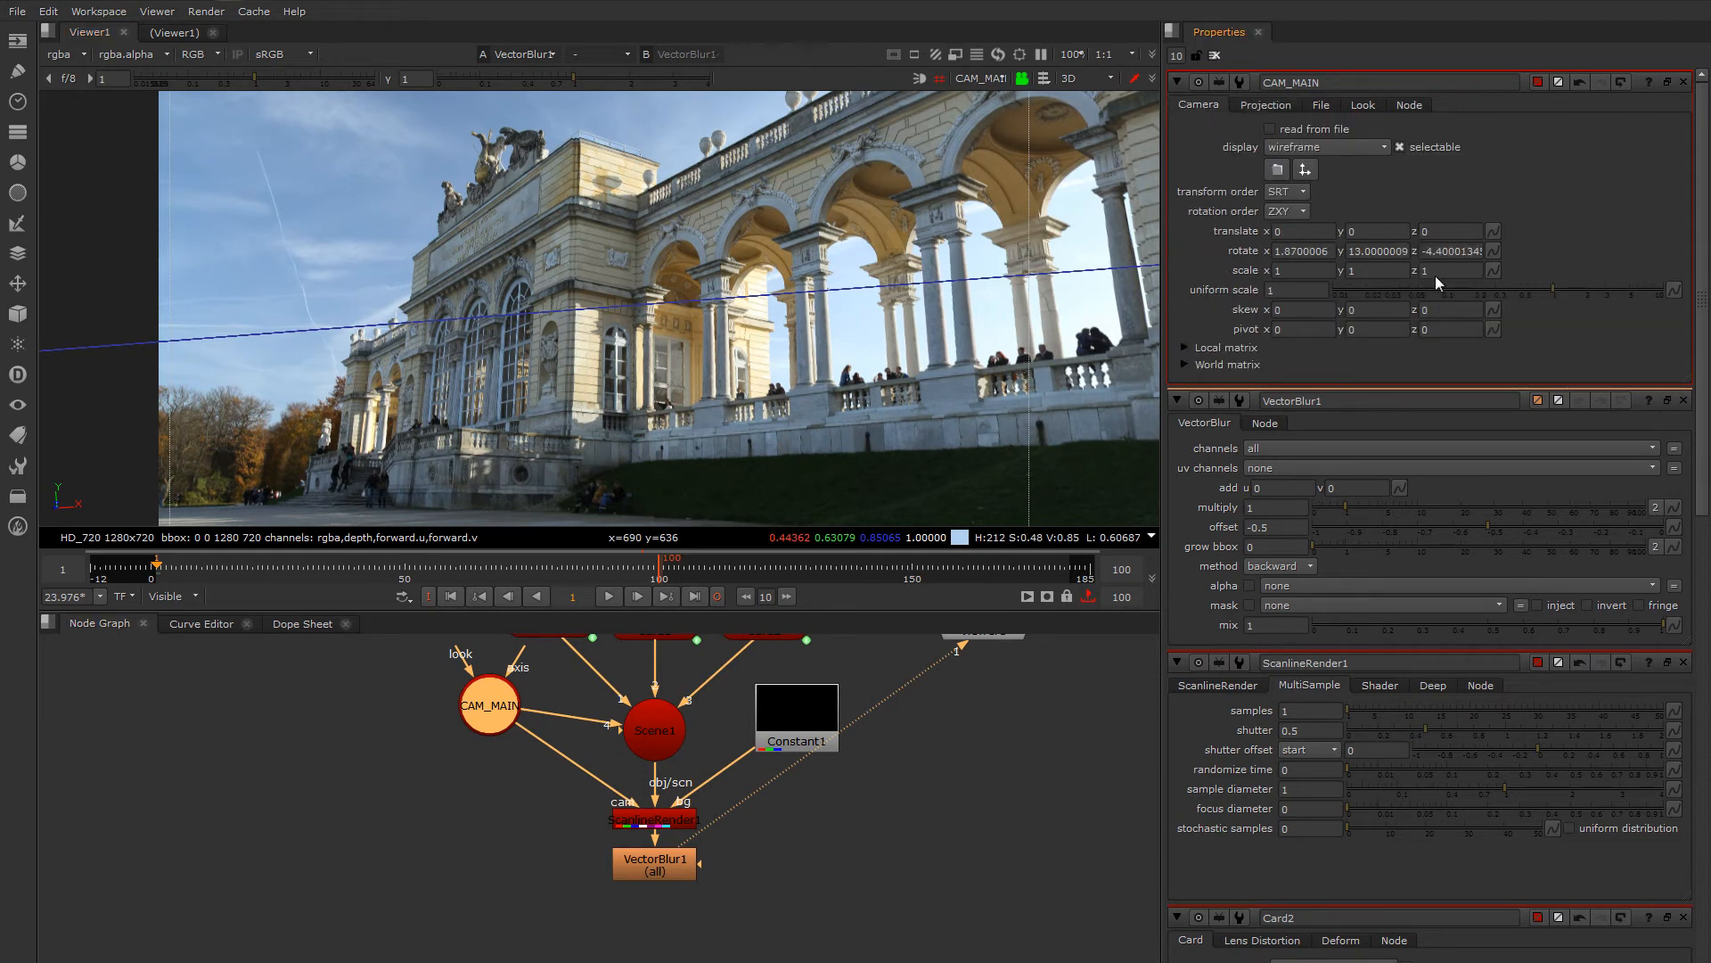
{"action": "left_click", "coordinate": [1493, 251]}
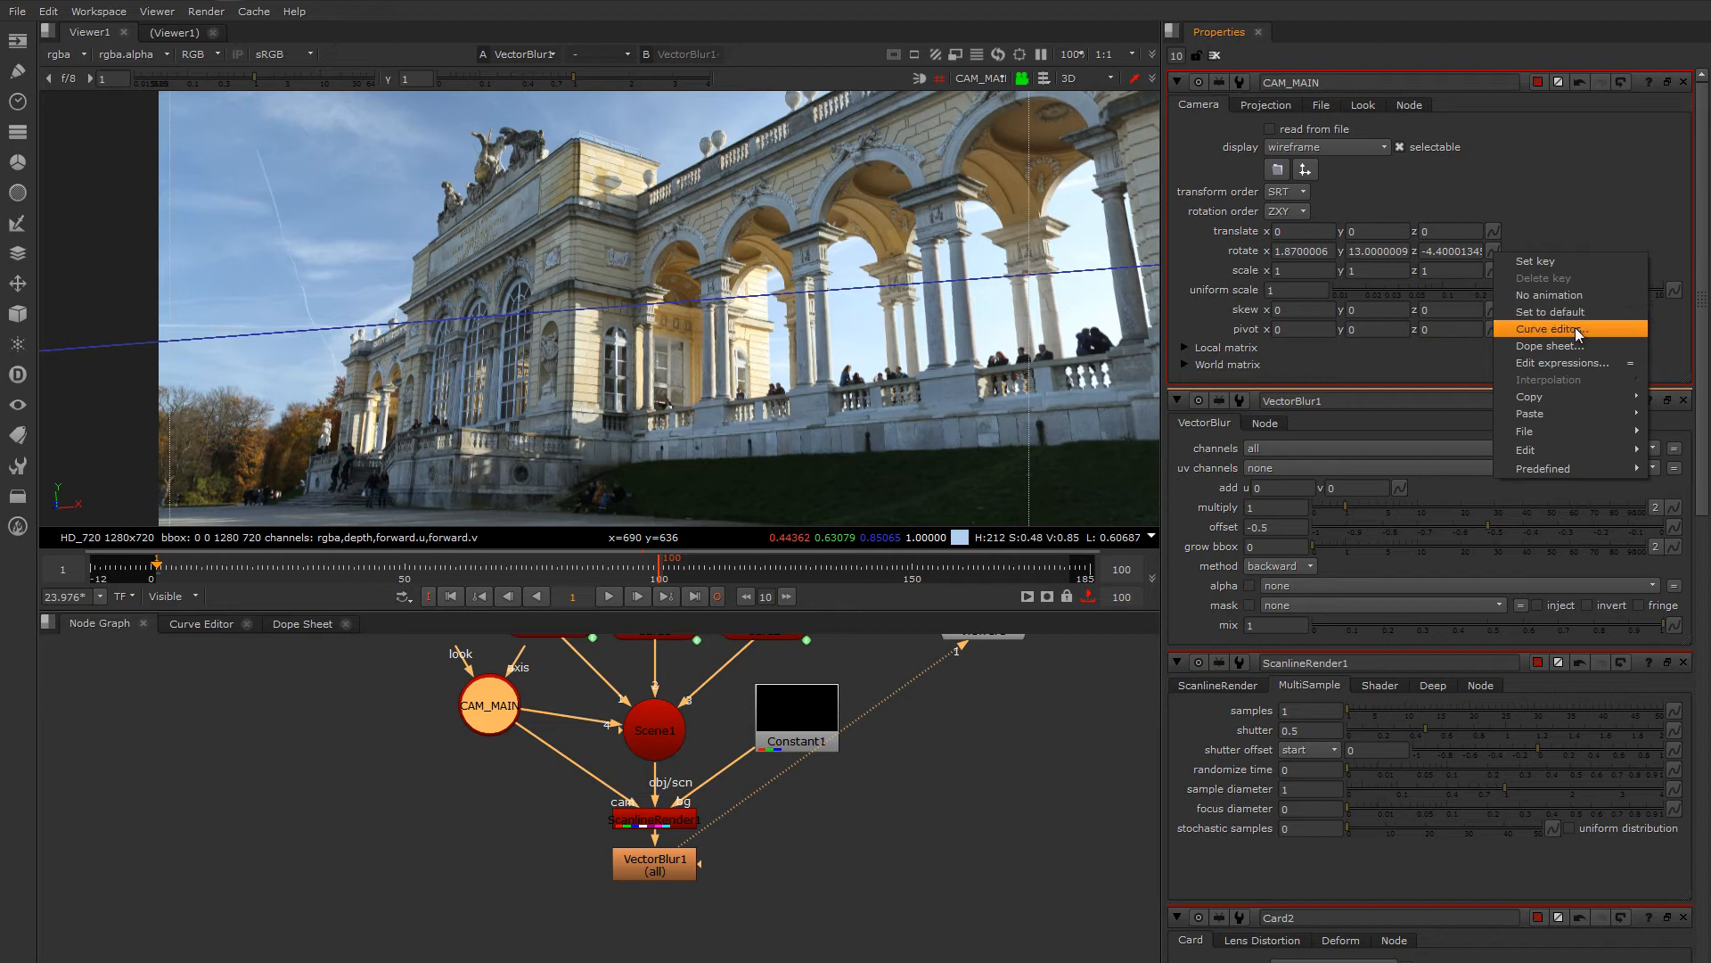
{"action": "left_click", "coordinate": [1537, 261]}
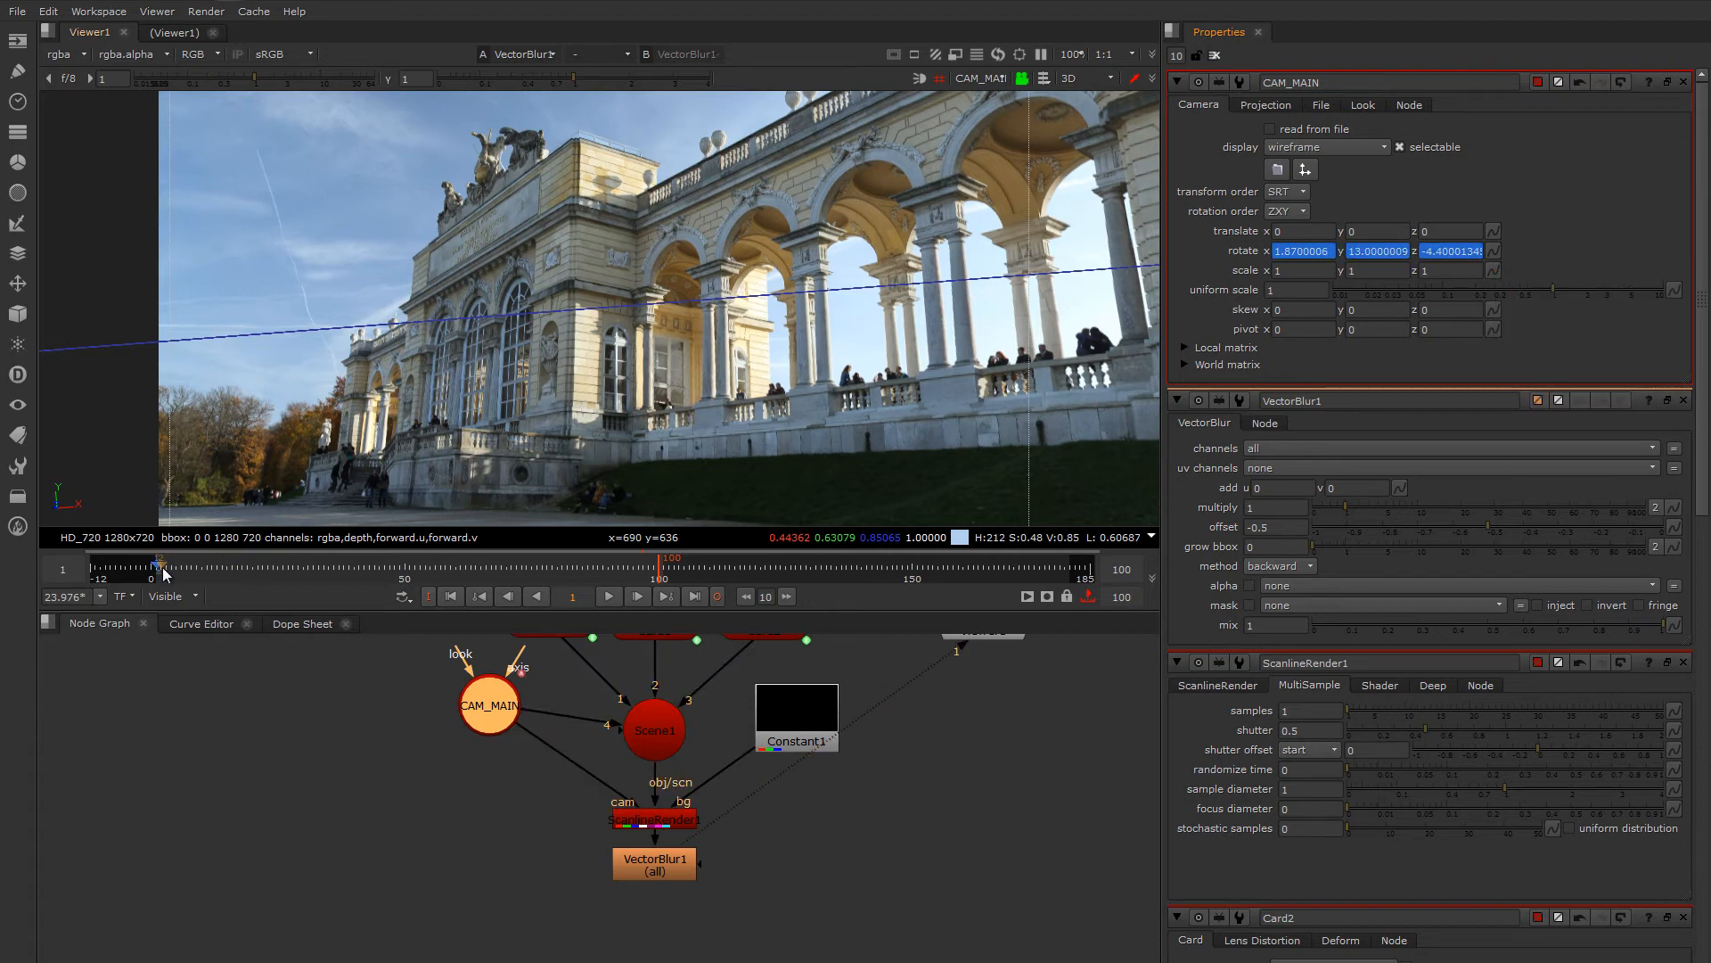
- At frame 50, turn CAM_MAIN toward the building's right end, rotated about 5.67, -14.6 and 5.7, and scrub back to frame 3
{"action": "left_click", "coordinate": [407, 577]}
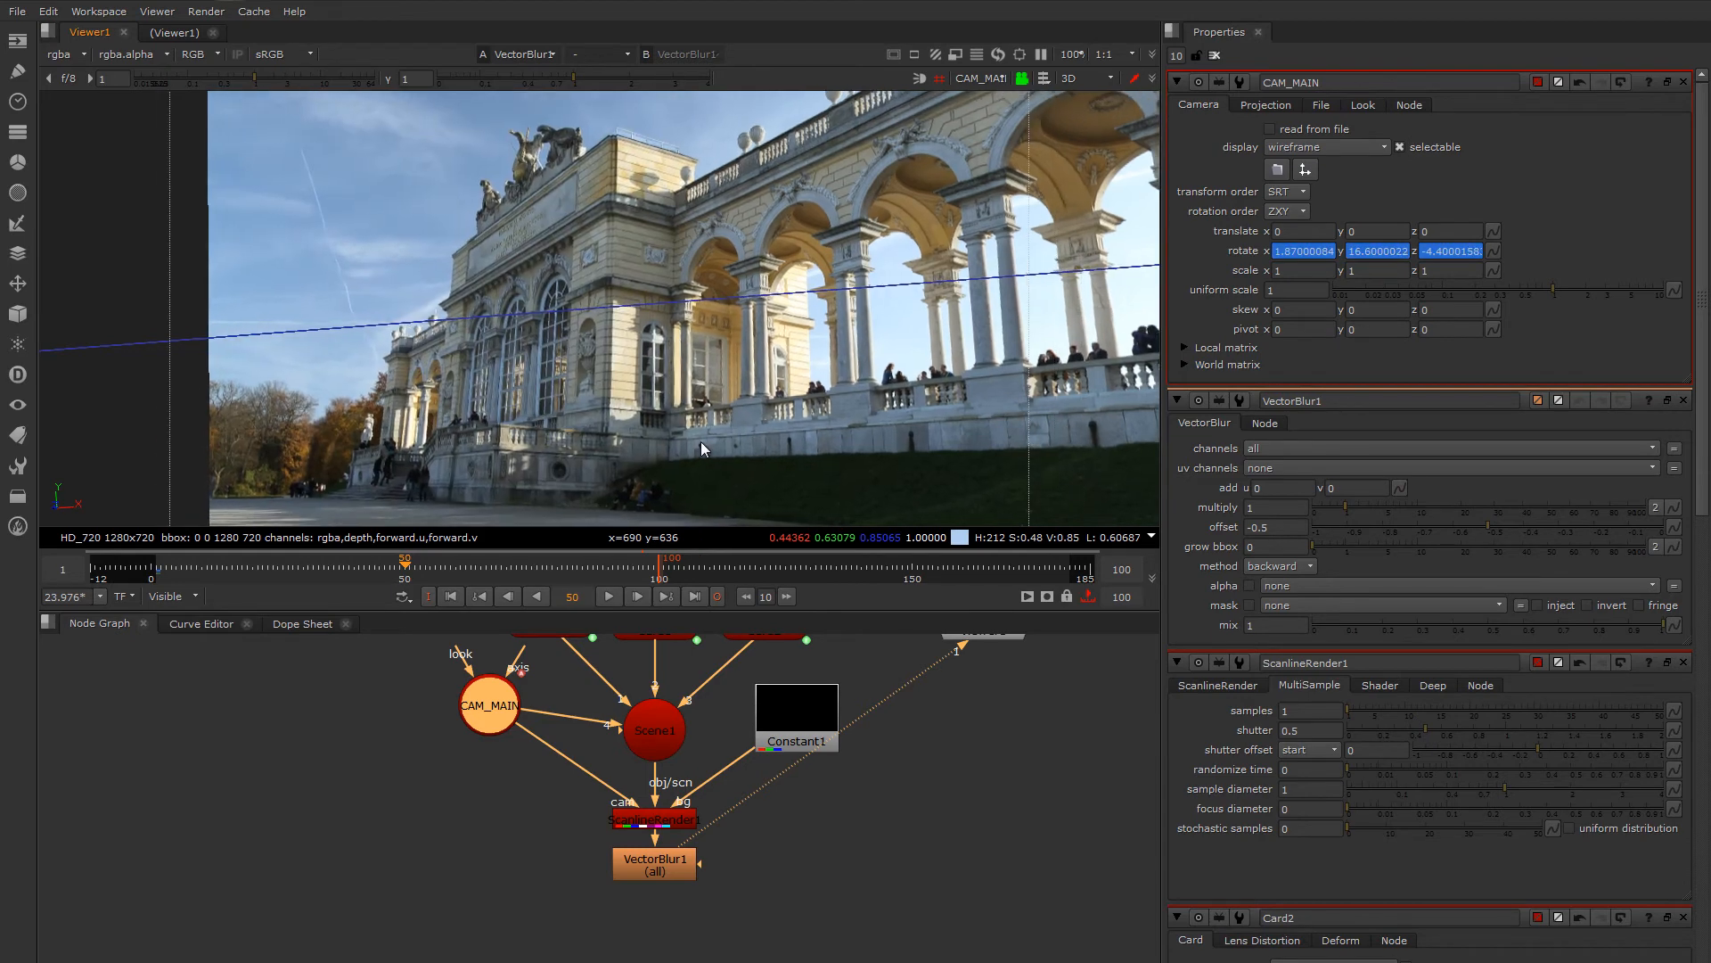
{"action": "left_click_drag", "start_coordinate": [774, 444], "coordinate": [839, 424], "text": "ctrl"}
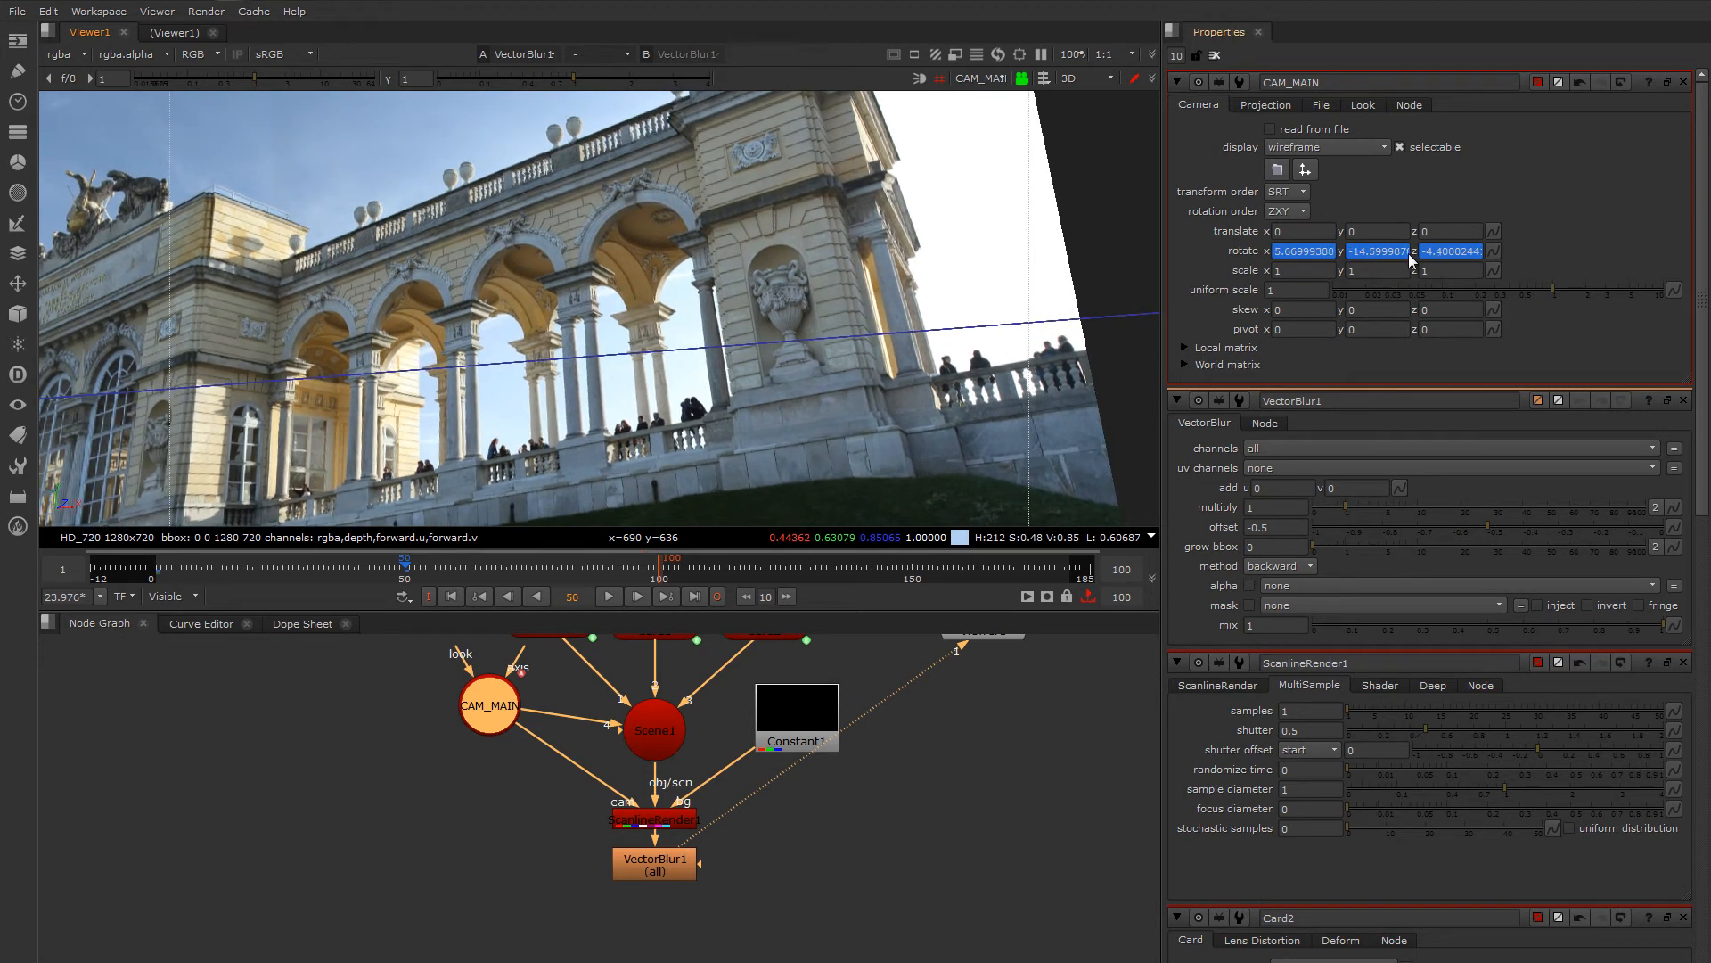
{"action": "middle_click_drag", "start_coordinate": [1440, 253], "coordinate": [1450, 252]}
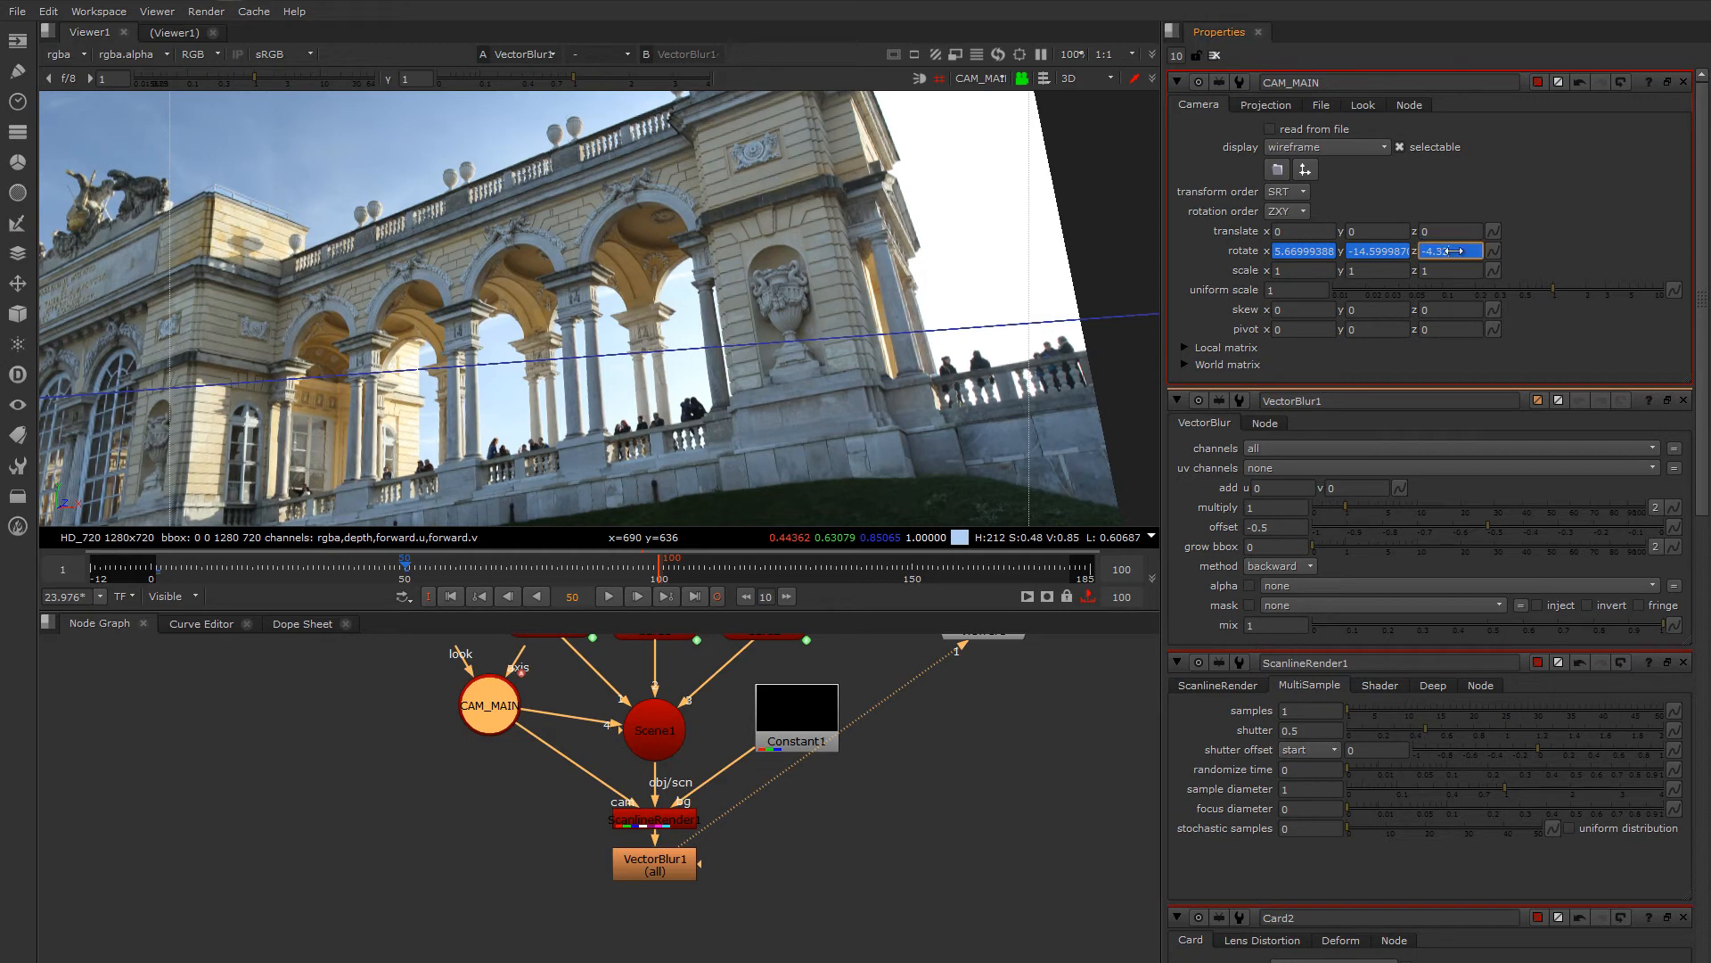
{"action": "left_click_drag", "start_coordinate": [1454, 251], "coordinate": [1652, 260], "text": "ctrl"}
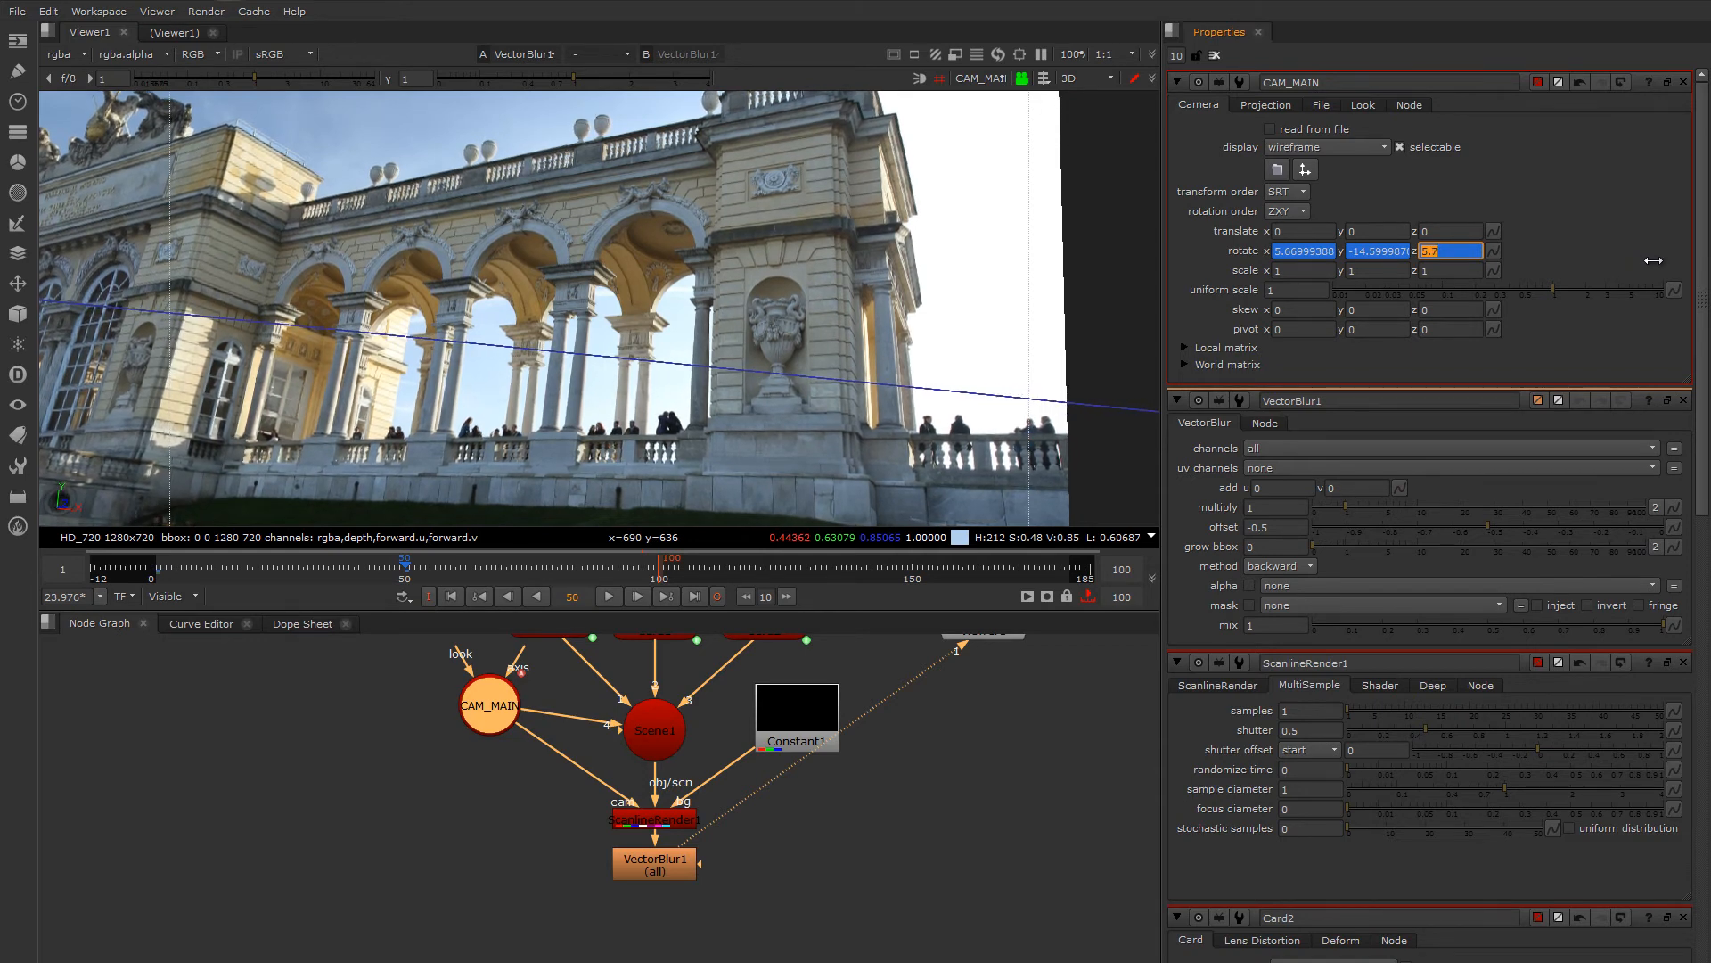
{"action": "left_click_drag", "start_coordinate": [403, 569], "coordinate": [167, 581]}
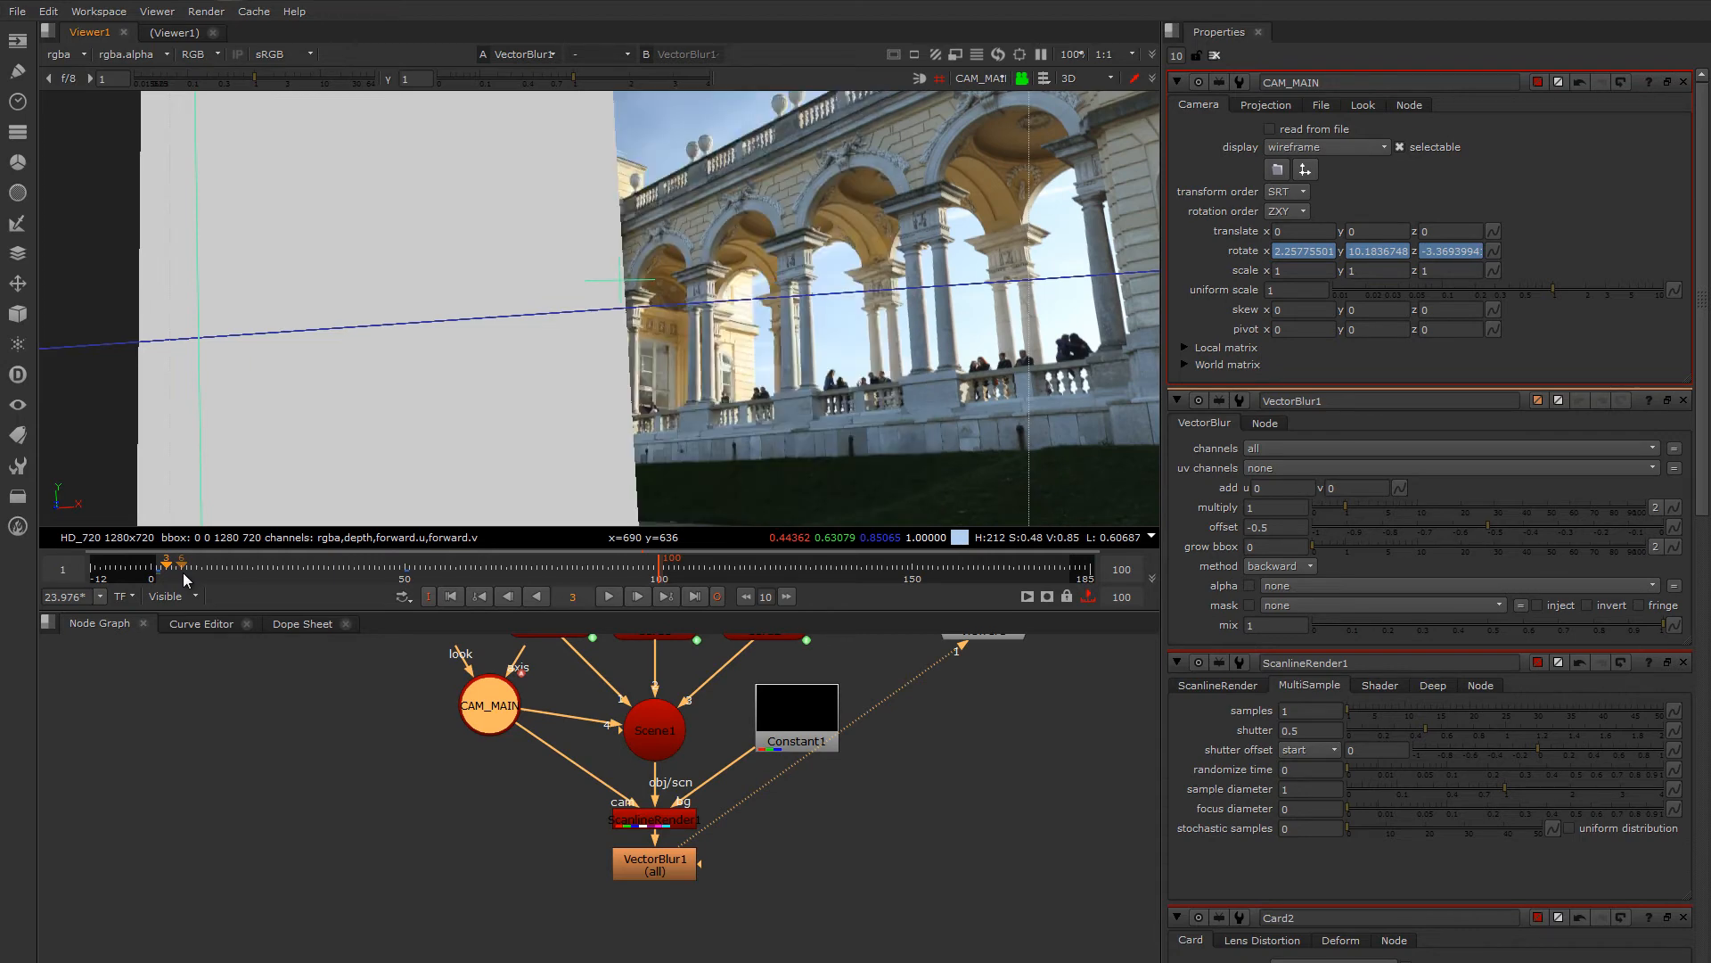
- Place VectorBlur1 closer beneath ScanlineRender1 and limit its blurred channels to rgba
{"action": "left_click", "coordinate": [669, 872]}
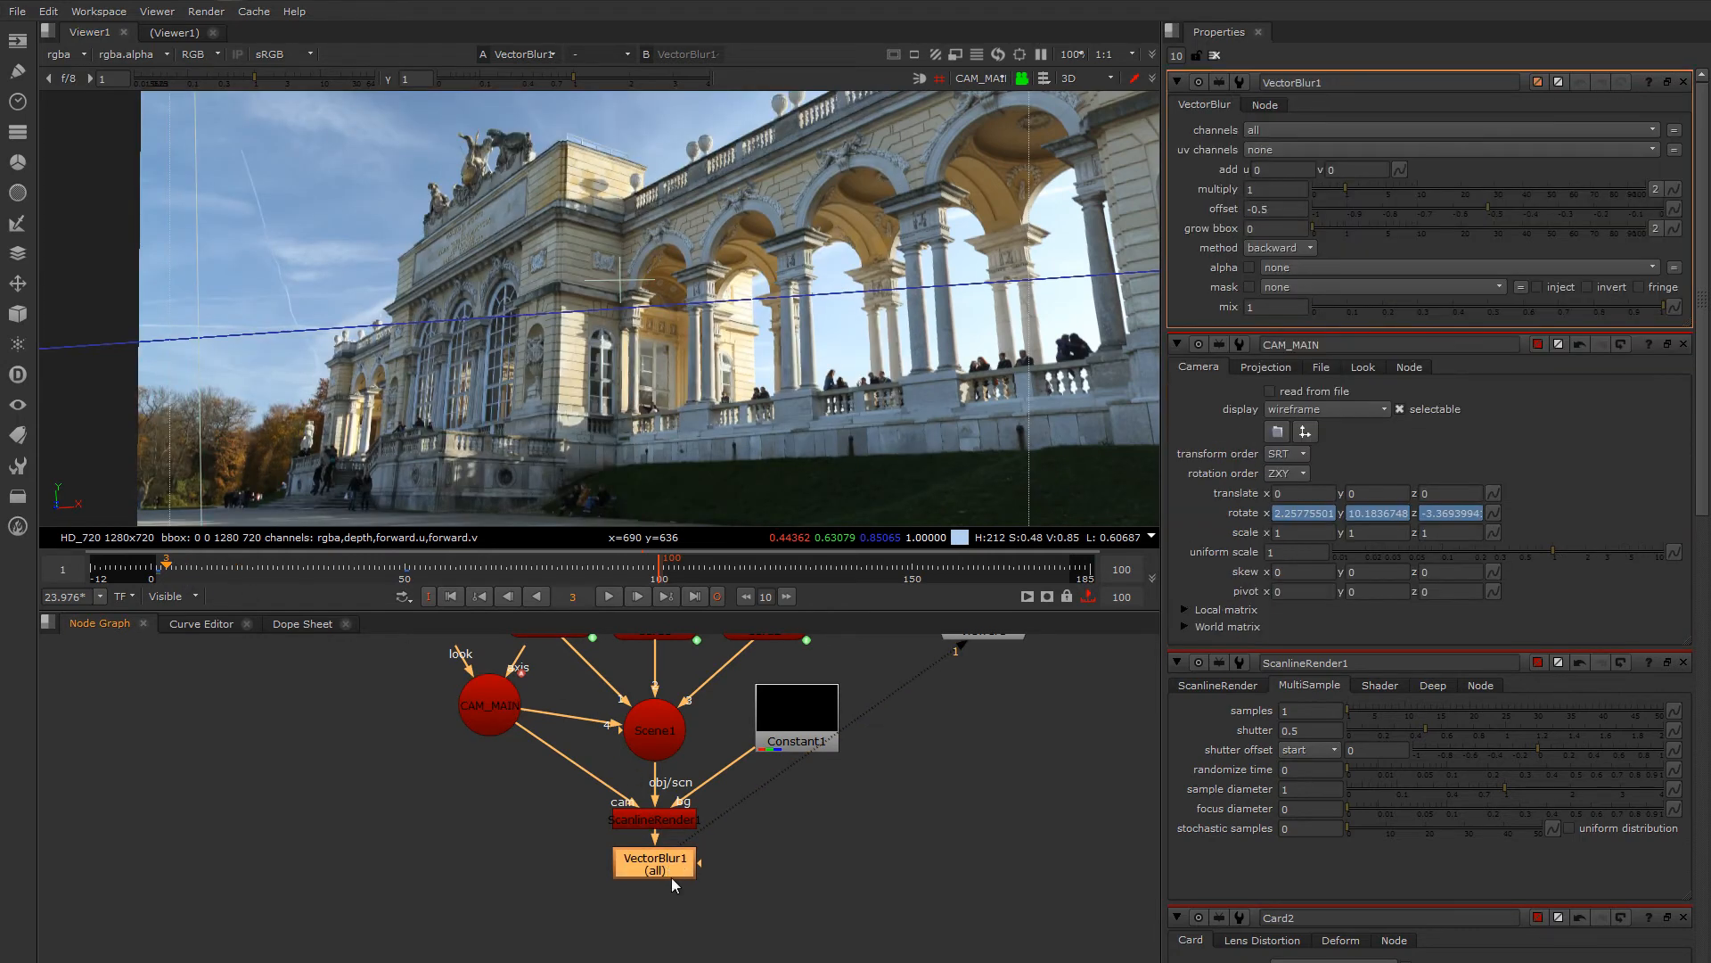
{"action": "left_click_drag", "start_coordinate": [671, 866], "coordinate": [670, 863]}
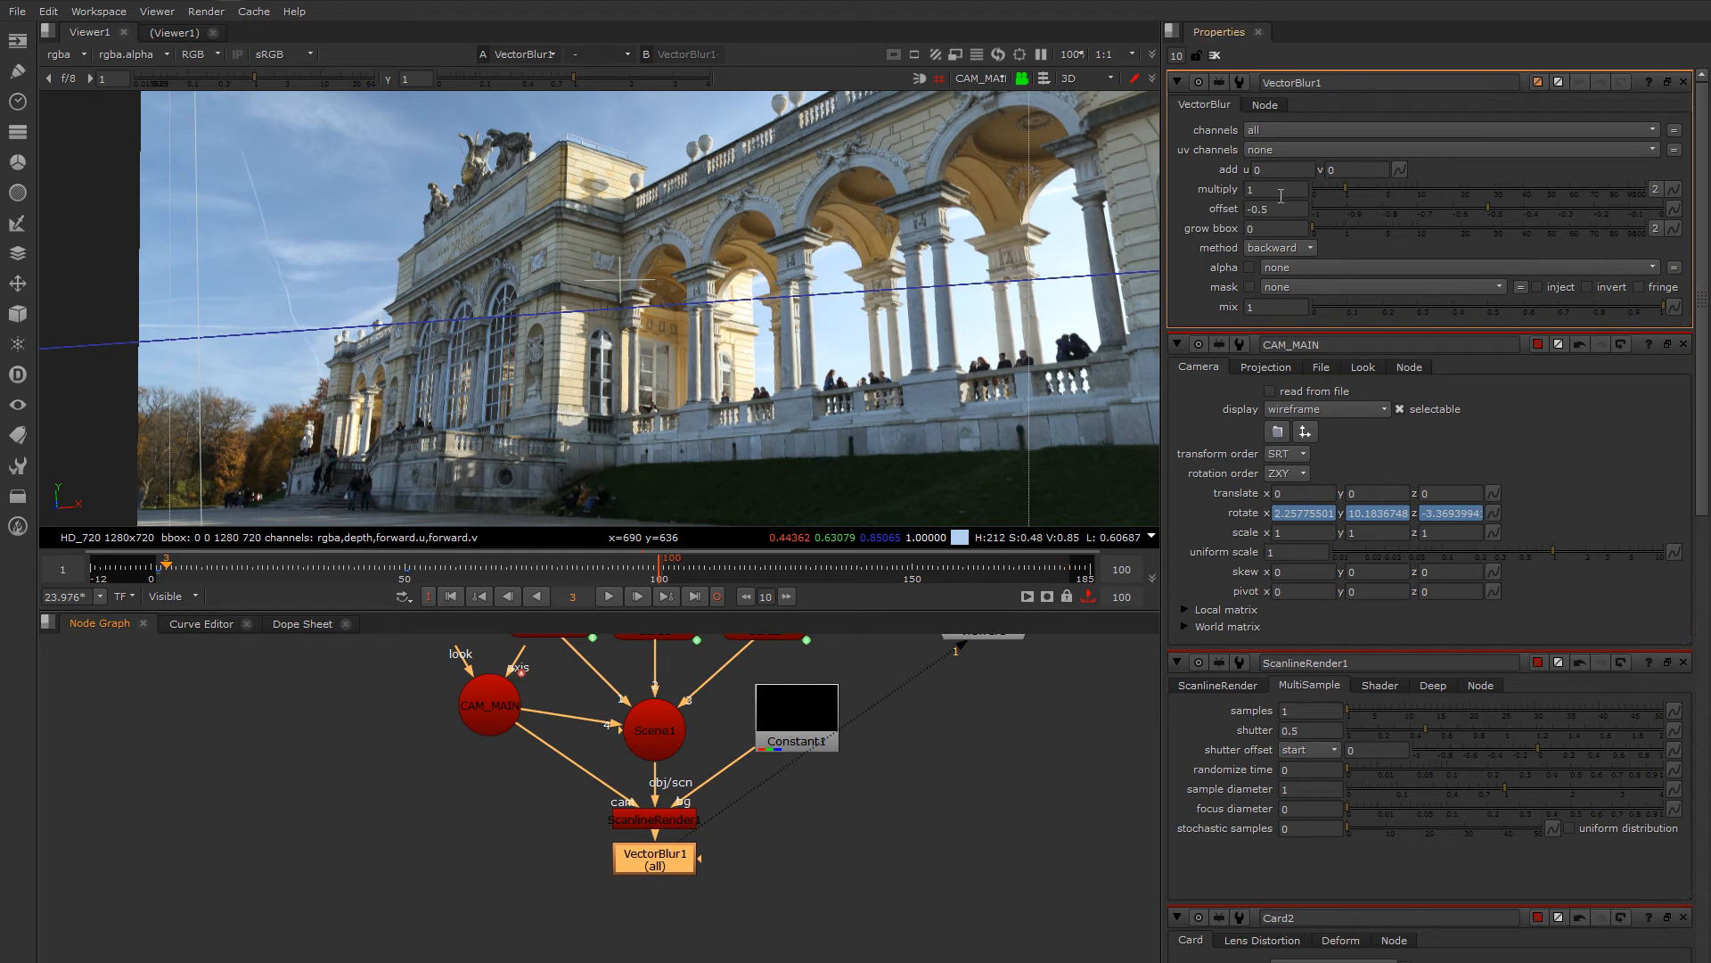
{"action": "left_click", "coordinate": [1274, 134]}
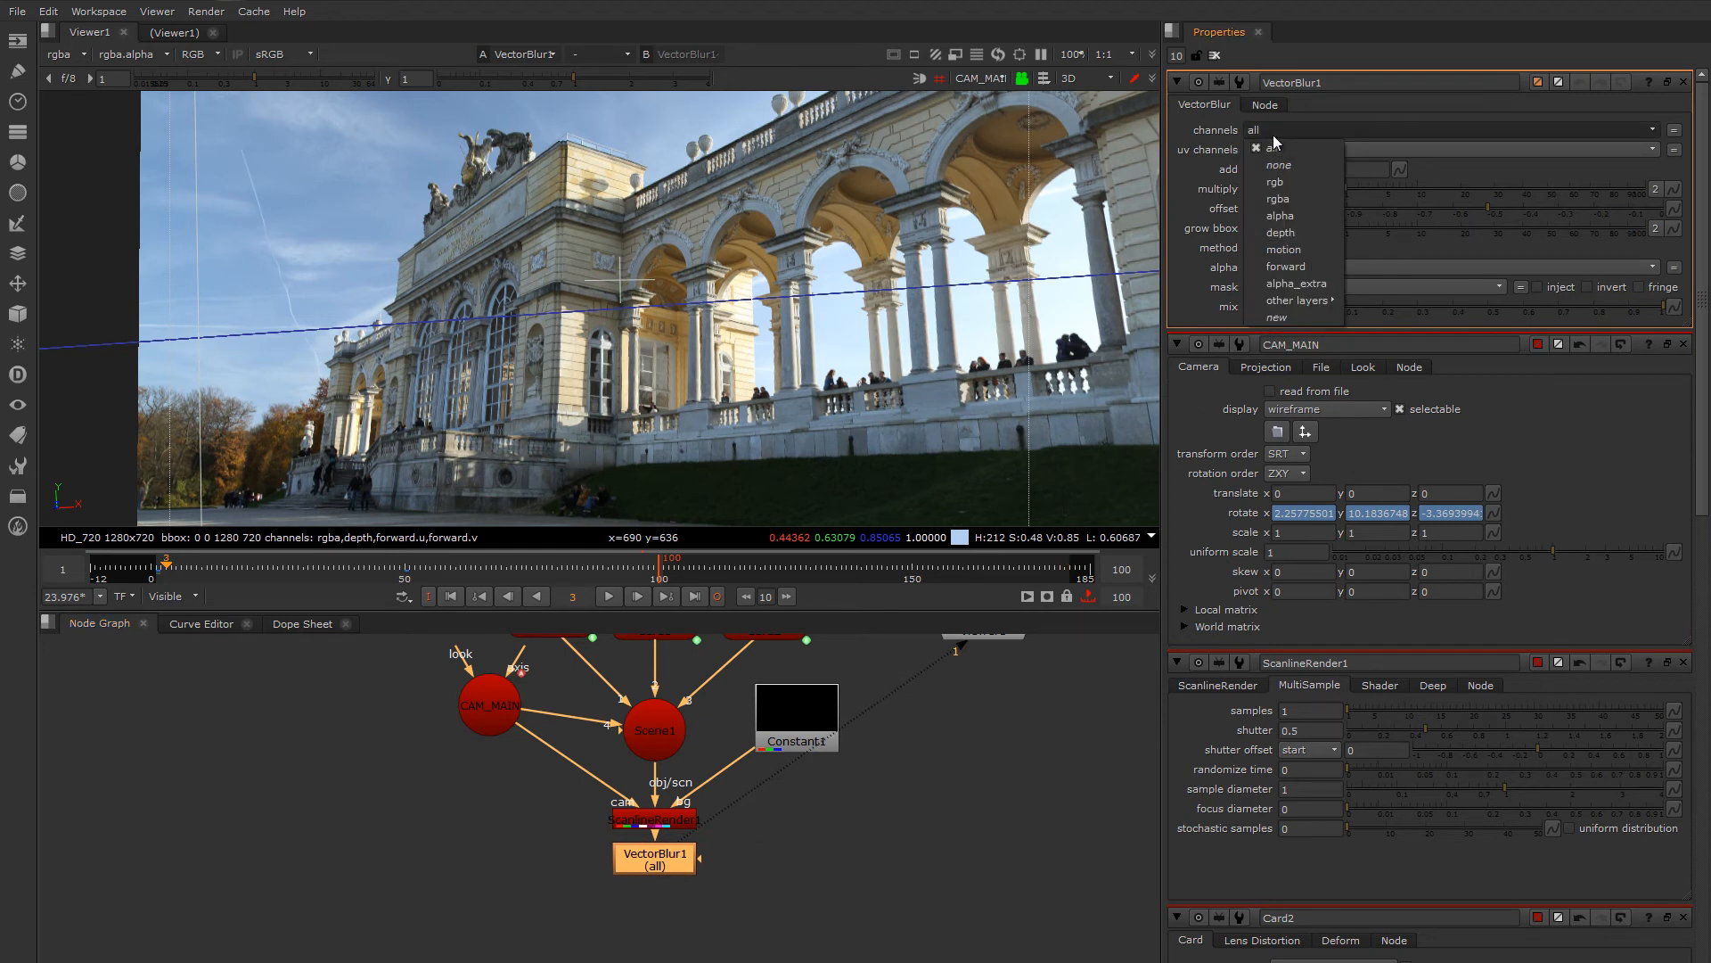
{"action": "left_click", "coordinate": [1278, 201]}
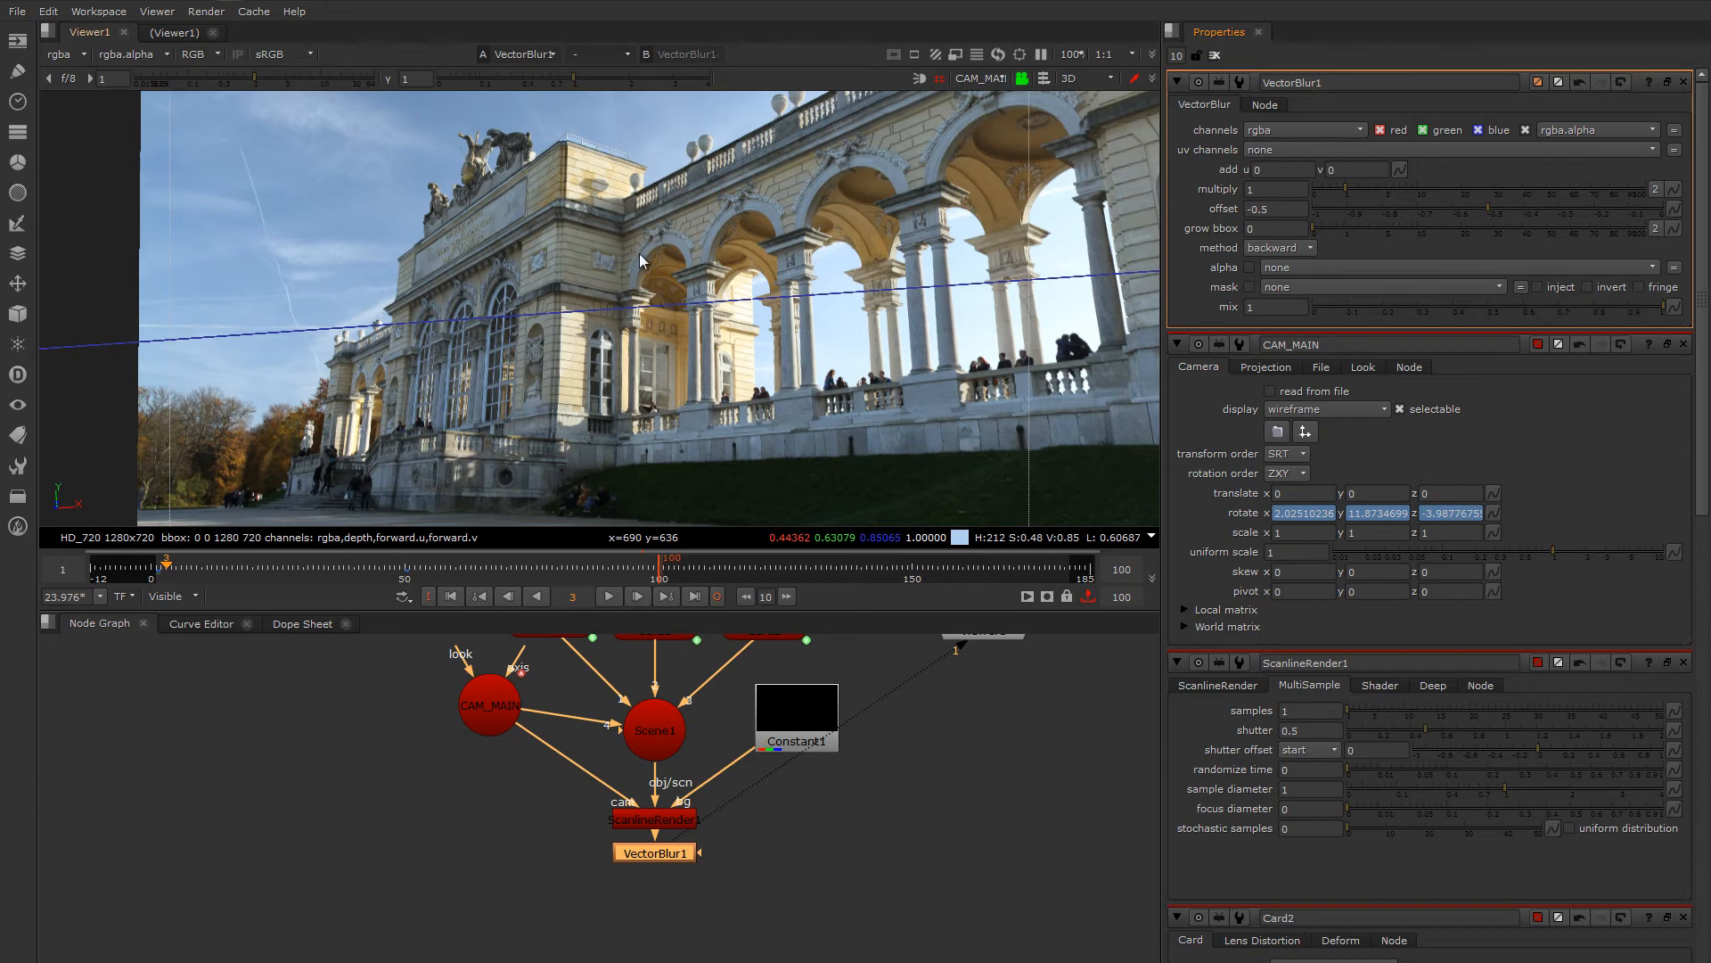
- Check ScanlineRender1's motion vector output in its shader settings and set VectorBlur1's uv channels to forward
{"action": "left_click", "coordinate": [654, 821]}
{"action": "double_click", "coordinate": [643, 821]}
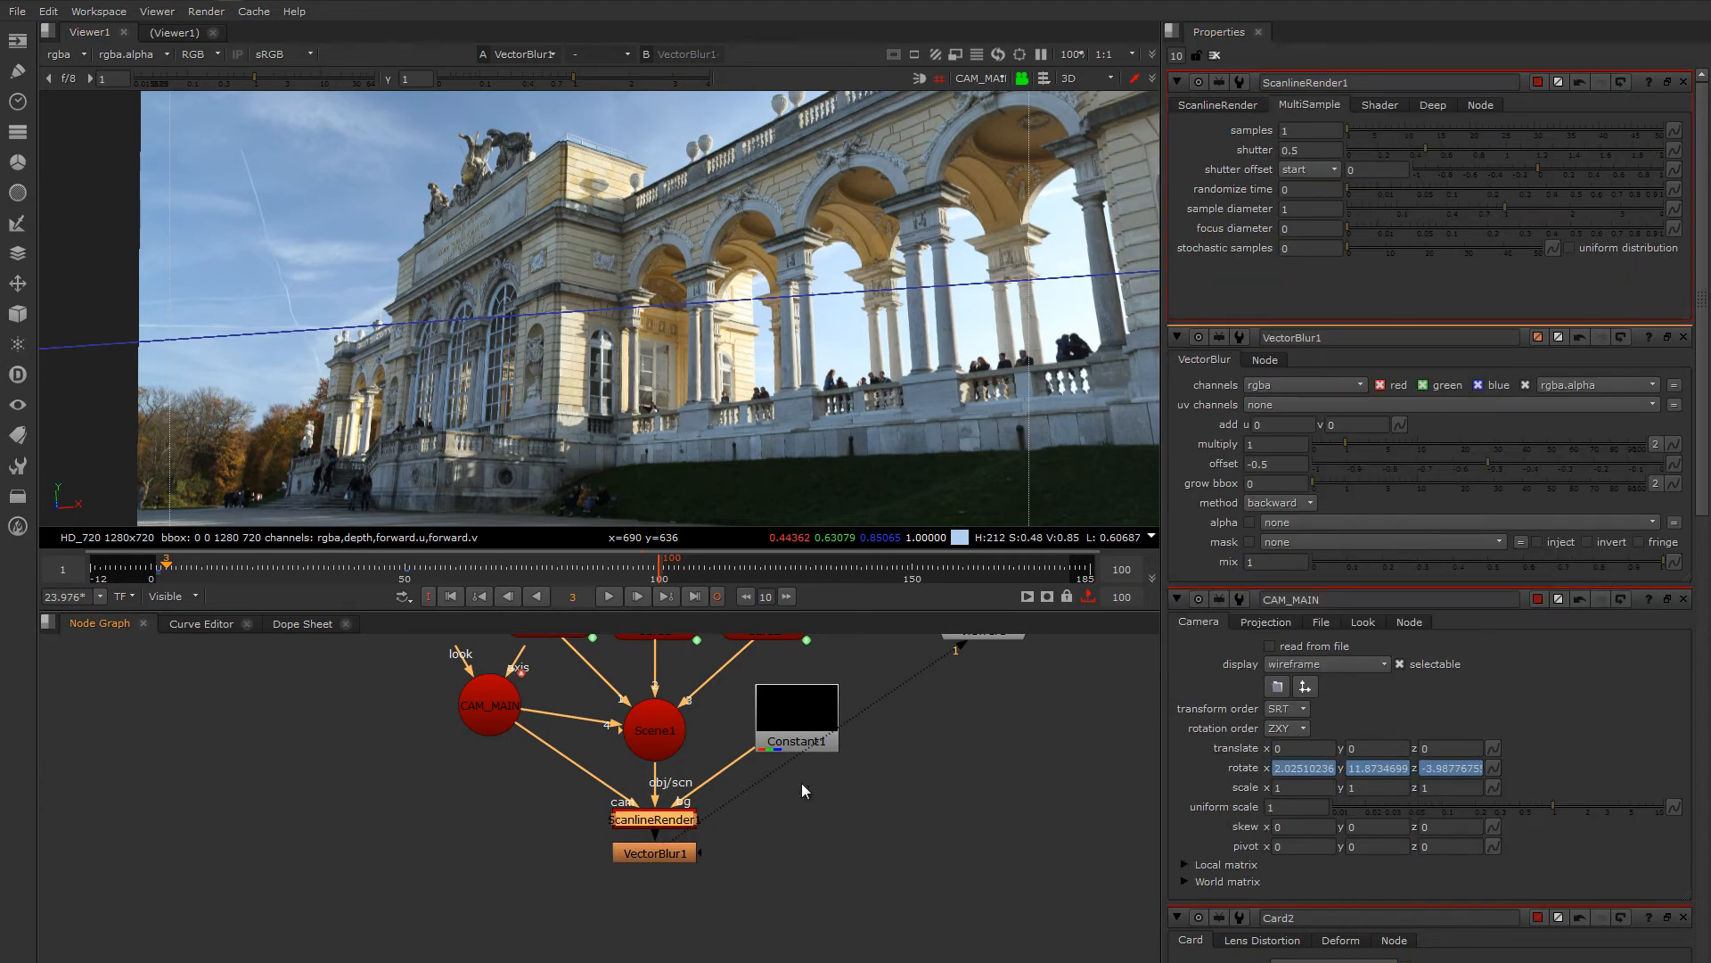
{"action": "left_click", "coordinate": [1379, 105]}
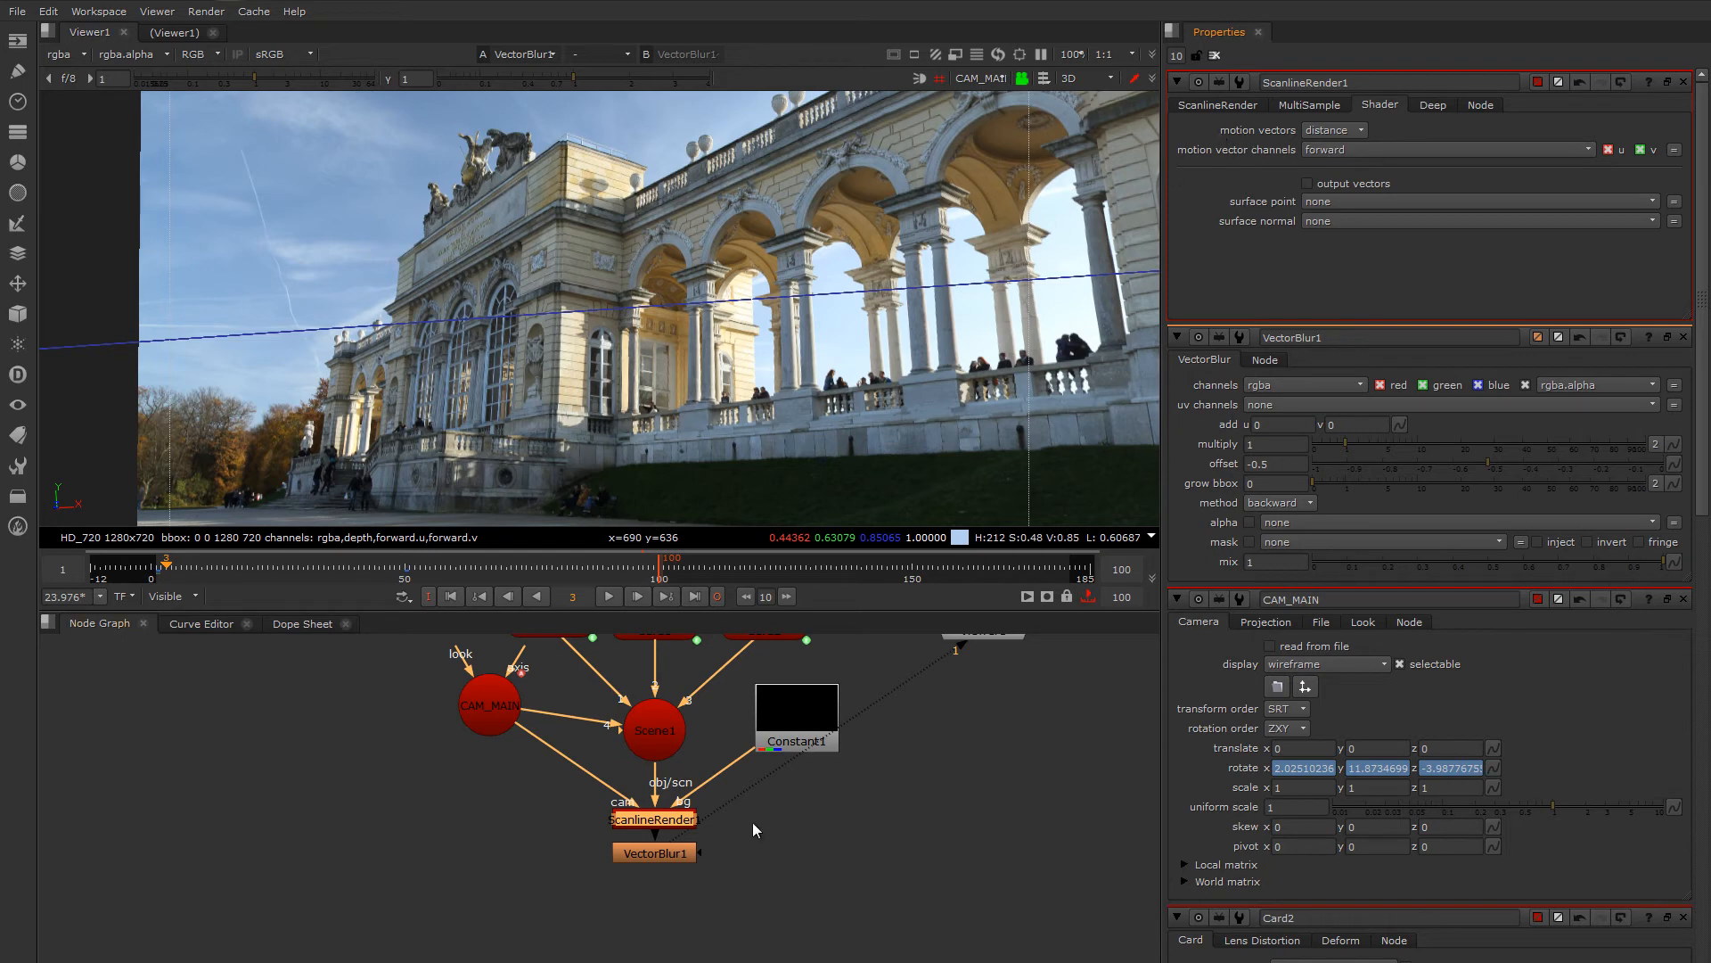
{"action": "double_click", "coordinate": [659, 858]}
{"action": "left_click", "coordinate": [1268, 150]}
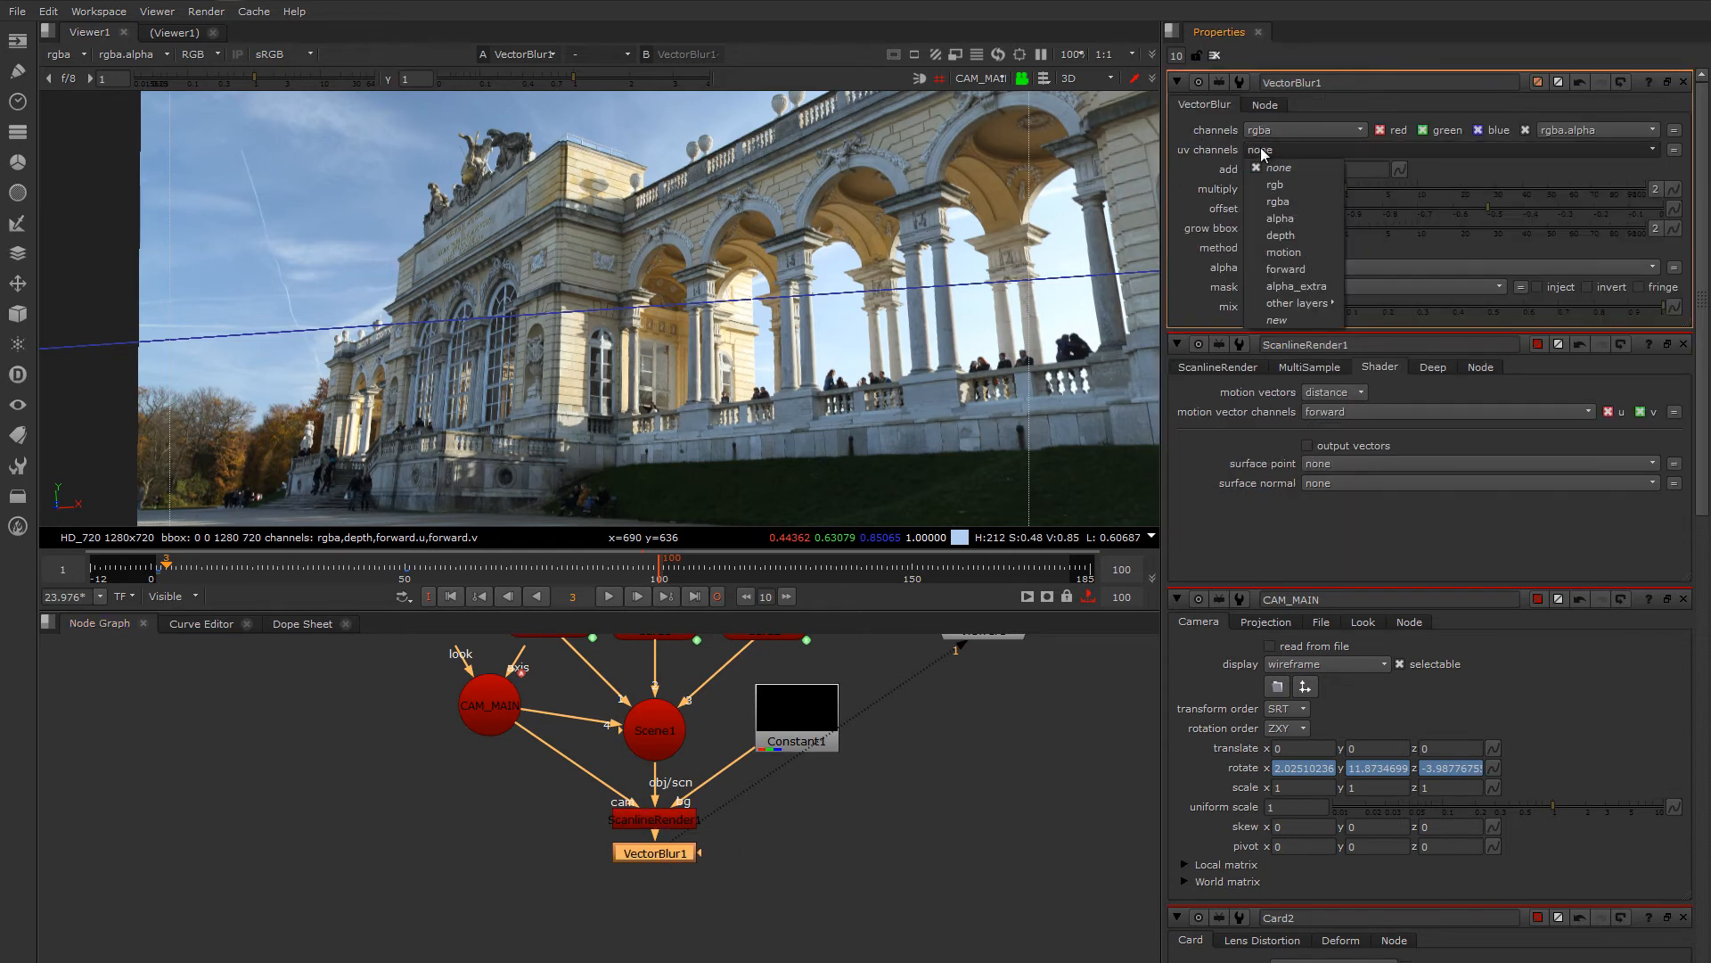
{"action": "left_click", "coordinate": [1295, 270]}
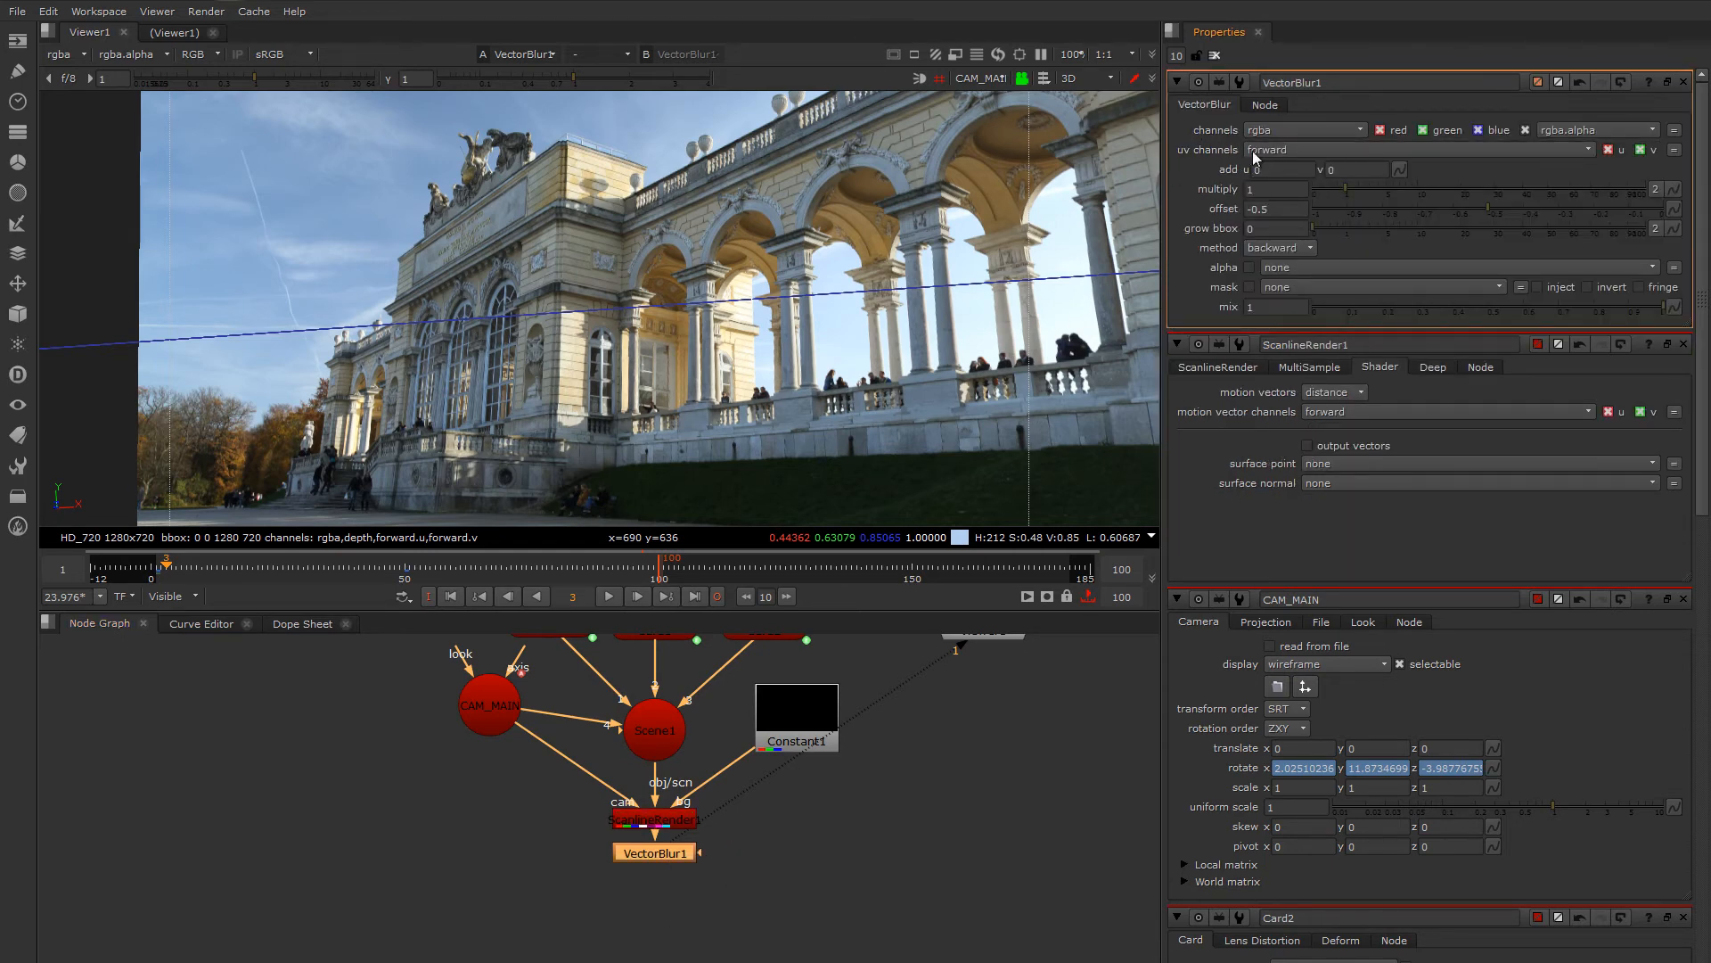
- Set VectorBlur1's multiply to 0.5
{"action": "left_click", "coordinate": [1232, 190]}
{"action": "key", "text": "Return"}
{"action": "left_click", "coordinate": [1209, 188]}
{"action": "left_click", "coordinate": [1272, 190]}
{"action": "left_click", "coordinate": [1191, 208]}
- Go to frame 28, switch the viewer to 2D, and connect ScanlineRender1 and VectorBlur1 as separate viewer inputs
{"action": "left_click", "coordinate": [296, 567]}
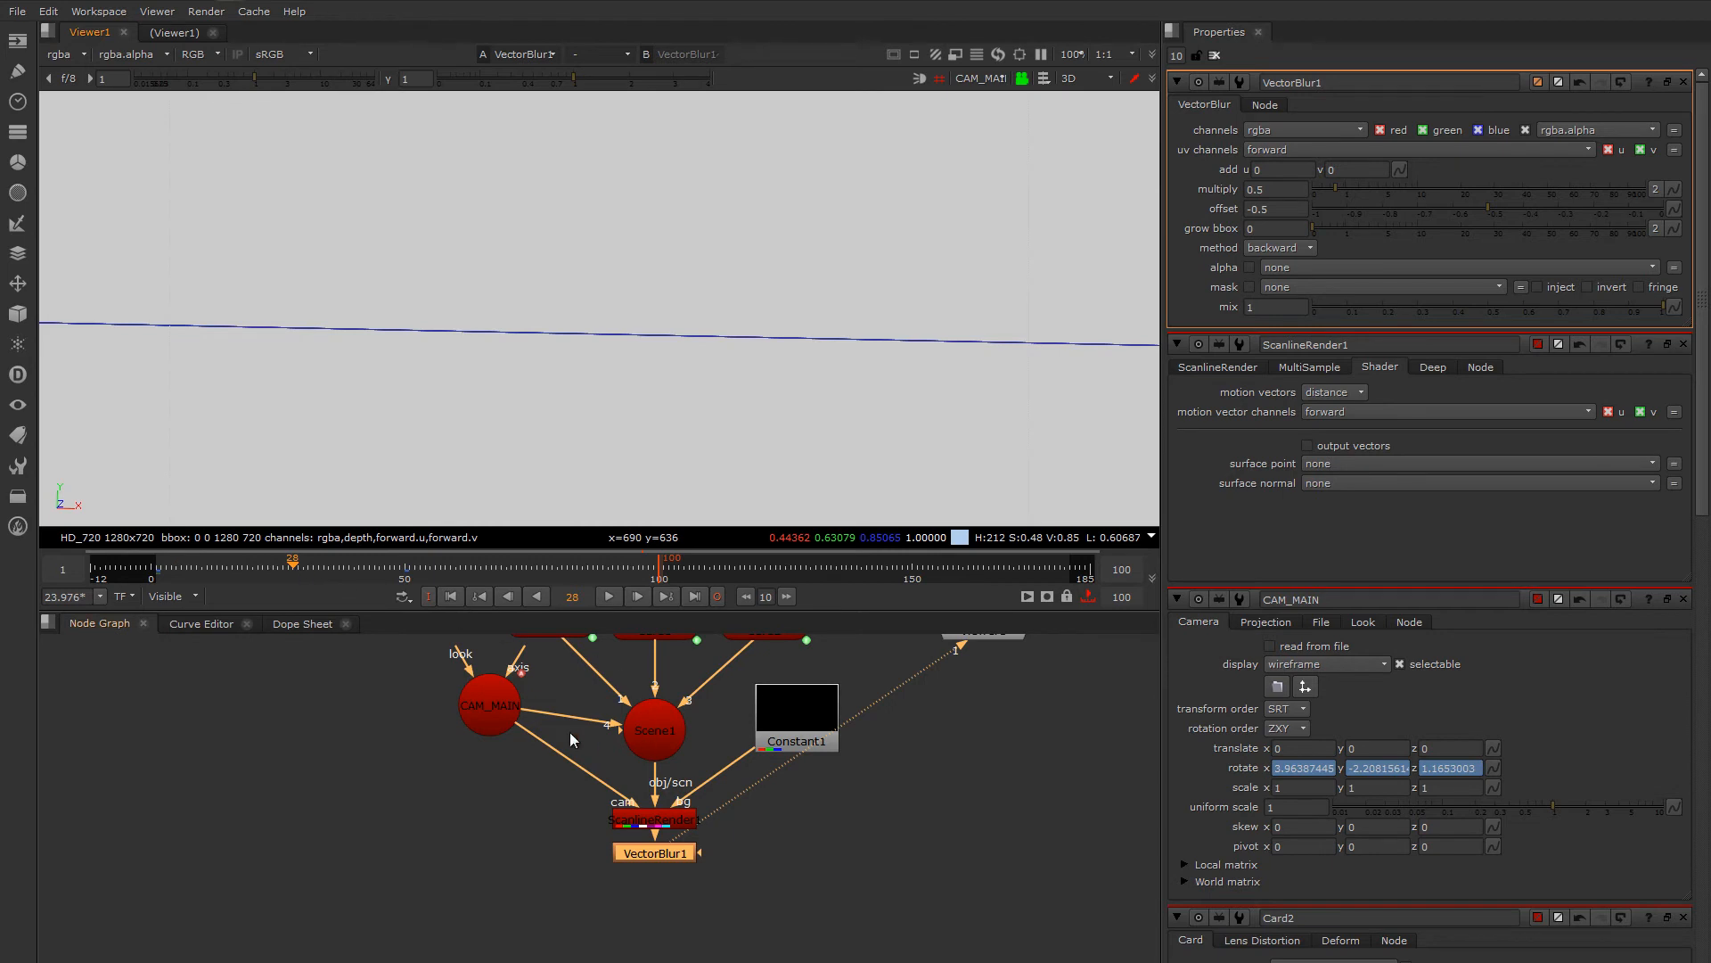
{"action": "left_click", "coordinate": [661, 821]}
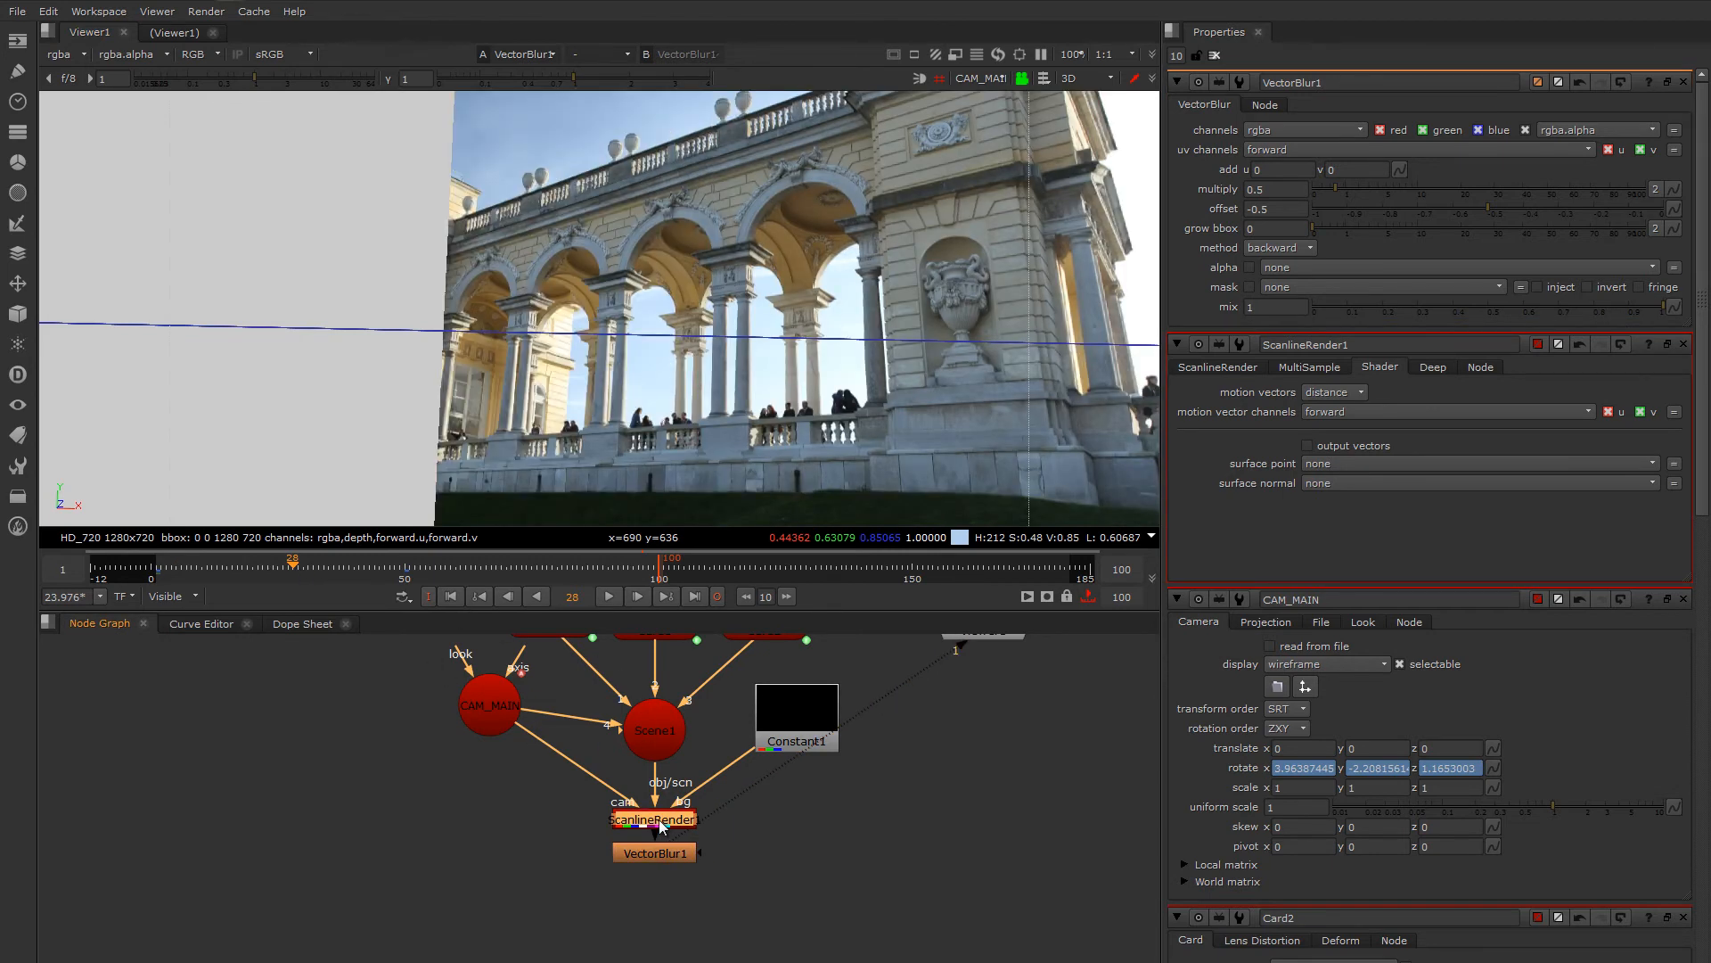
{"action": "key", "text": "1"}
{"action": "key", "text": "Tab"}
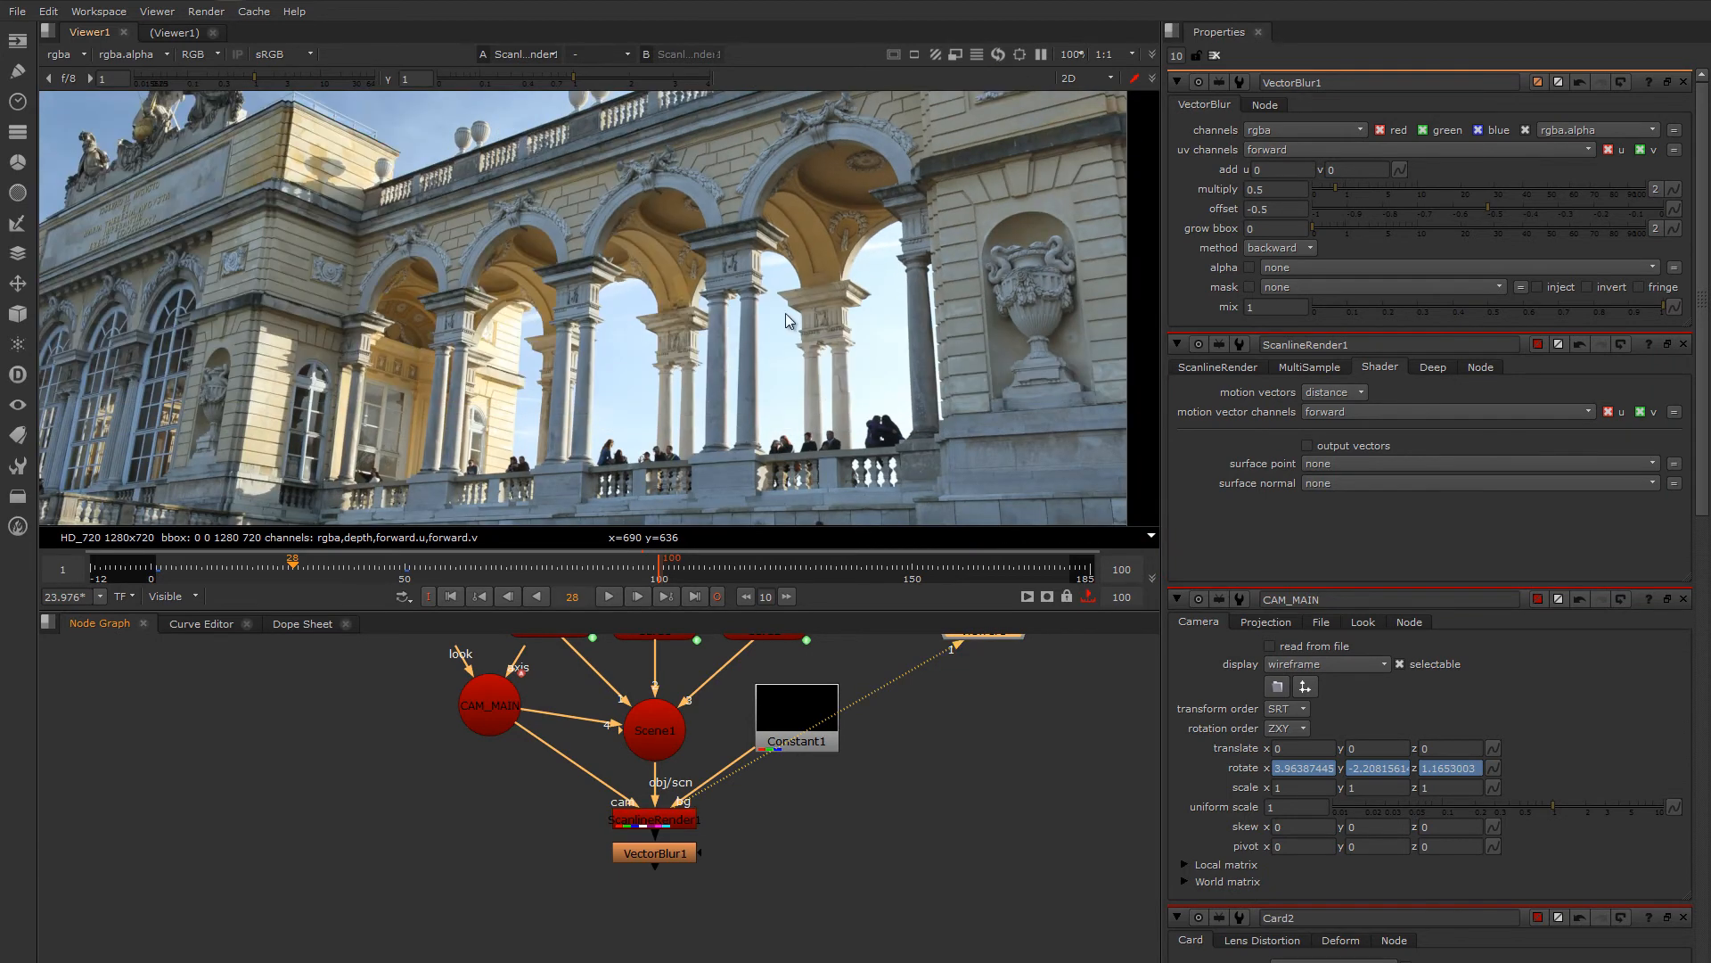
{"action": "left_click", "coordinate": [660, 854]}
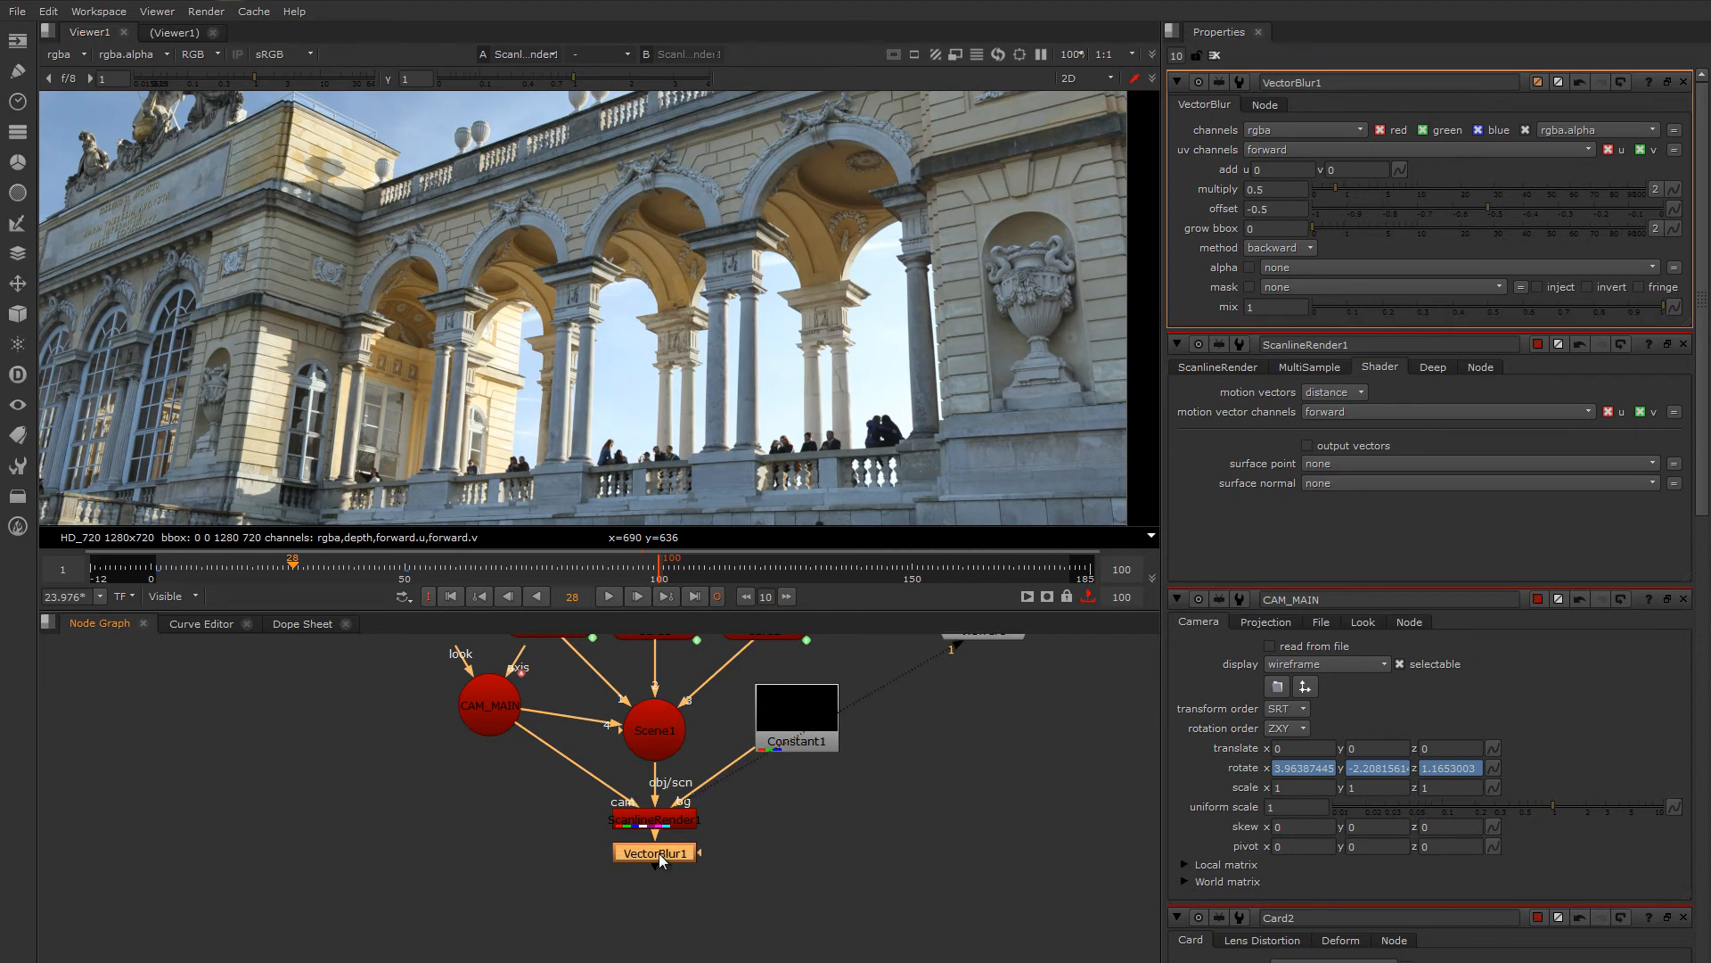
{"action": "key", "text": "1"}
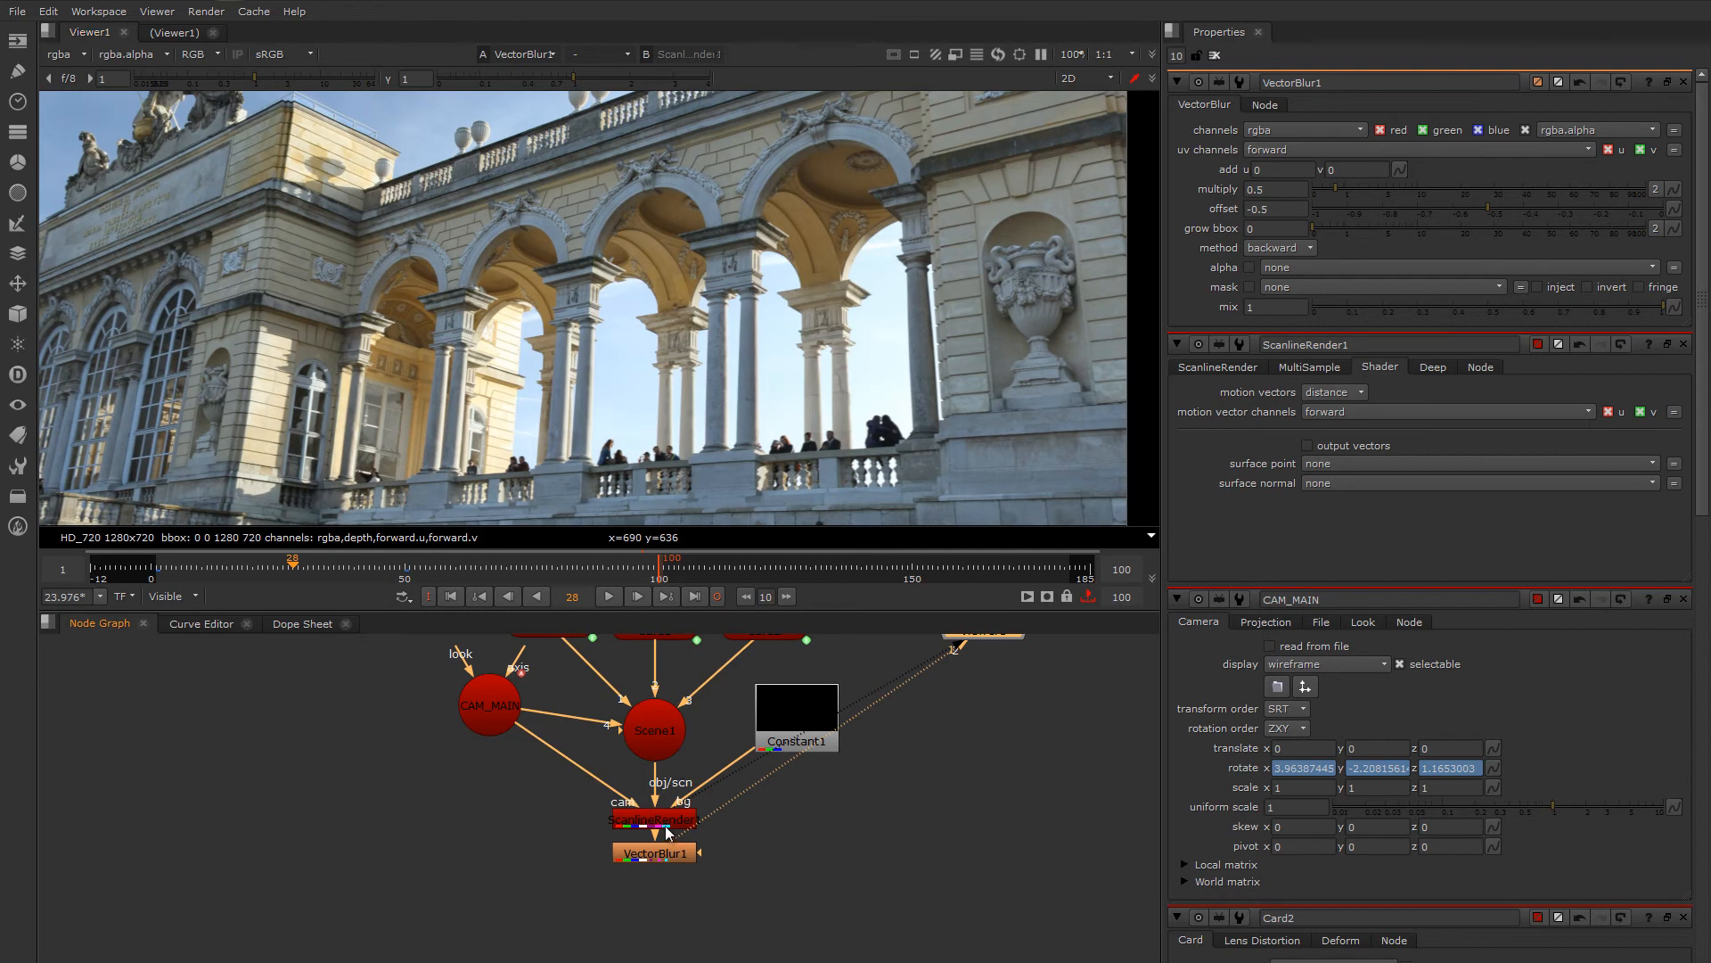
- Compare ScanlineRender1 with VectorBlur1 on the columns at 200% zoom, ending on frame 27
{"action": "key", "text": "1"}
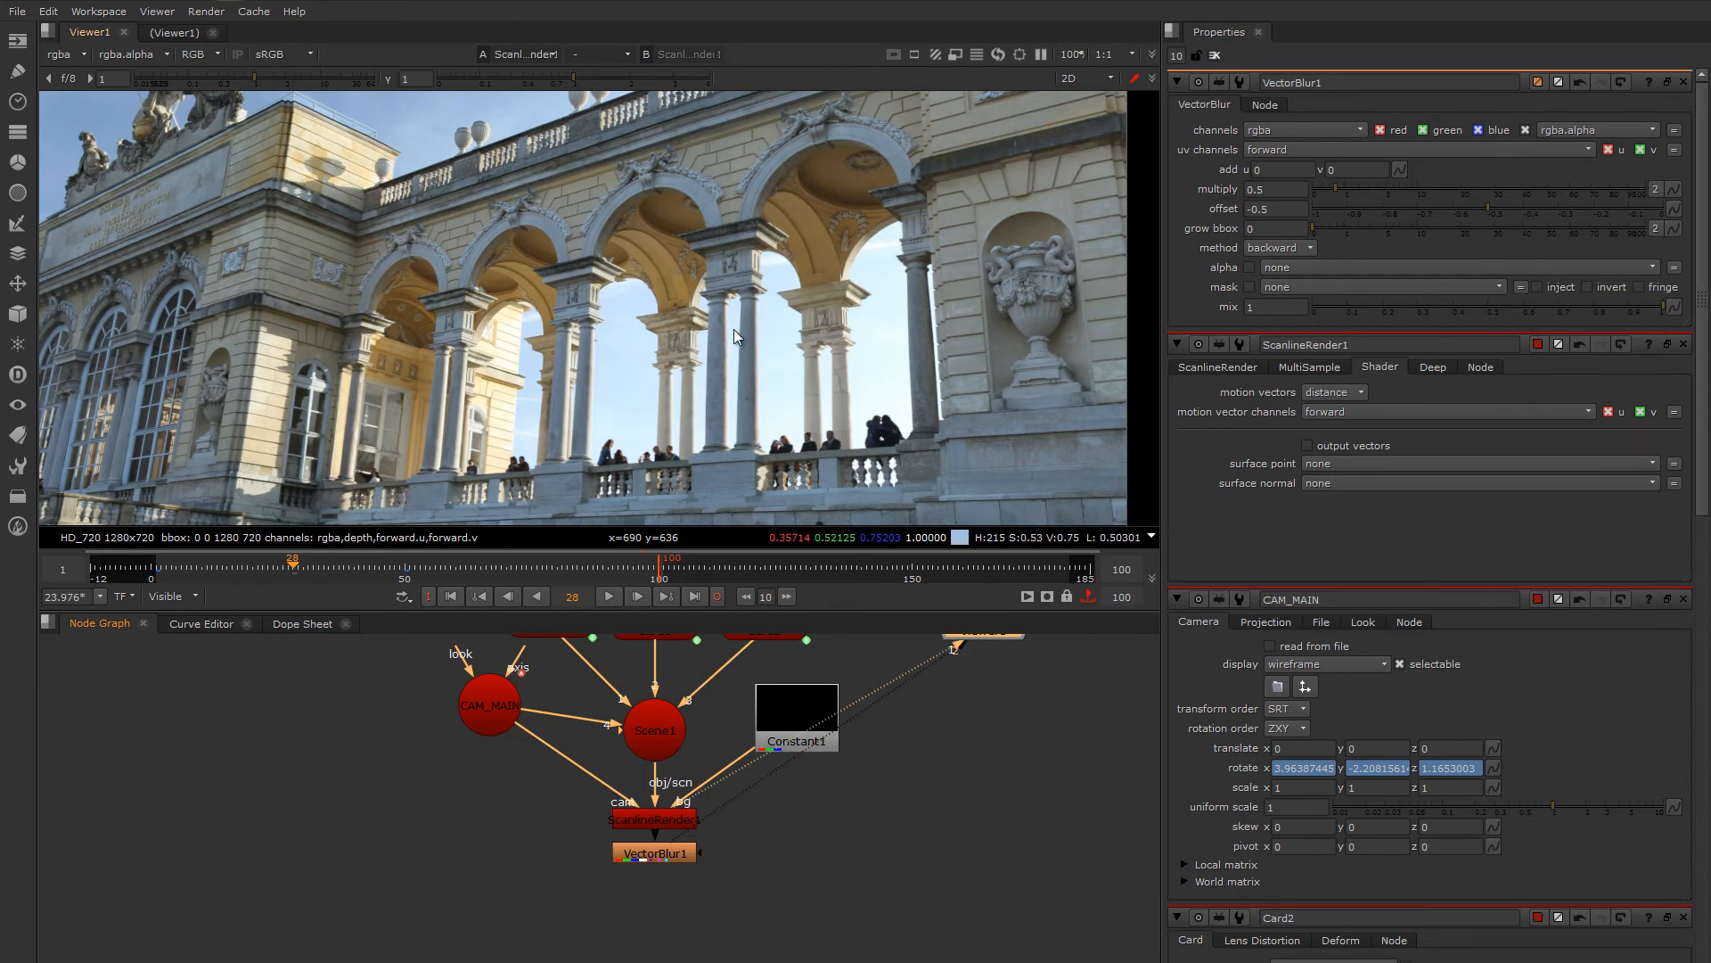
{"action": "scroll", "coordinate": [735, 326], "scroll_direction": "up", "scroll_amount": 1}
{"action": "key", "text": "2"}
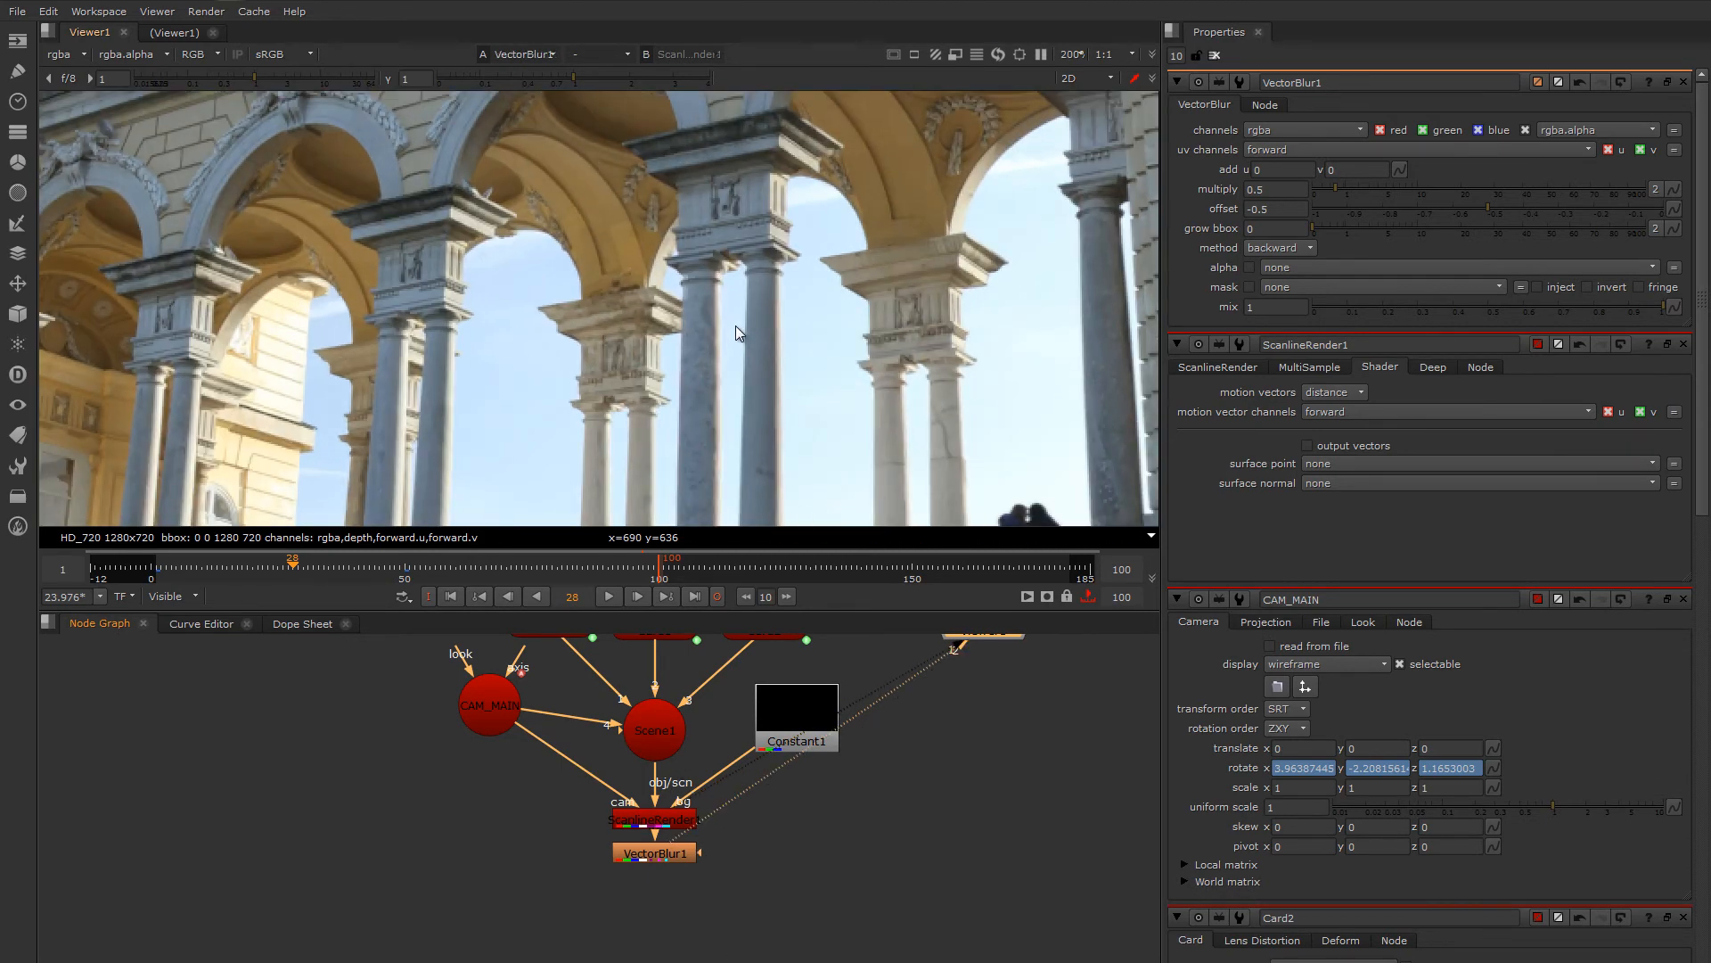
{"action": "key", "text": "1"}
{"action": "key", "text": "2"}
{"action": "key", "text": "1"}
{"action": "key", "text": "2"}
{"action": "key", "text": "Left"}
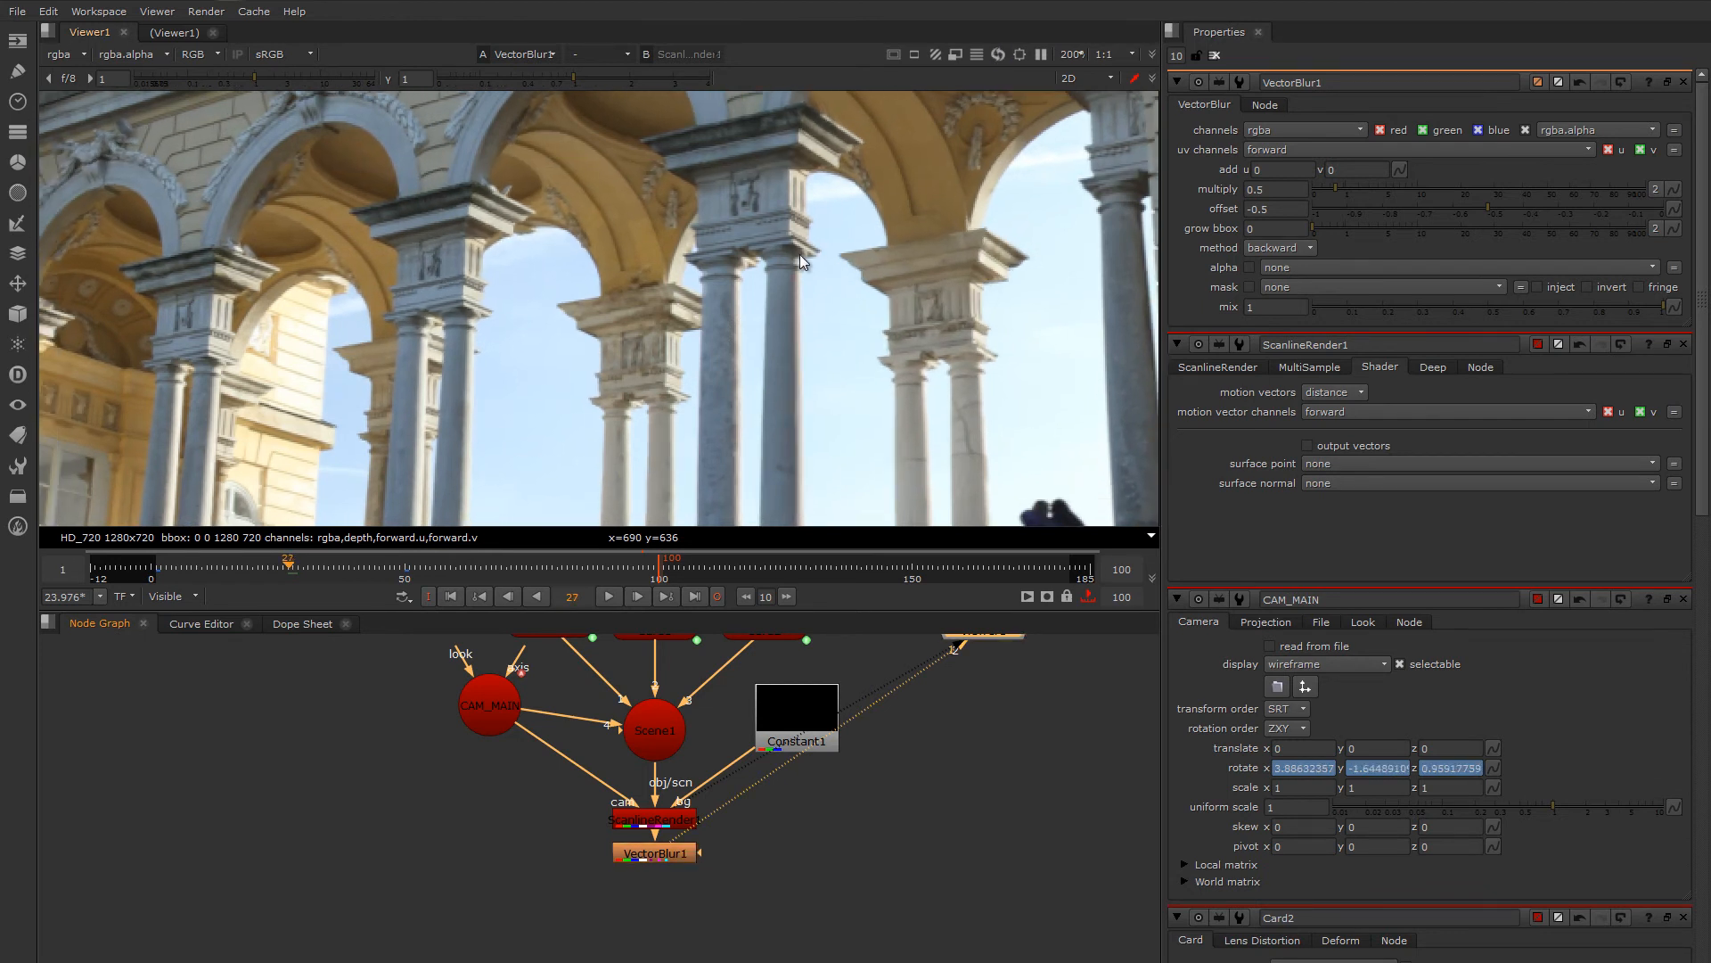
- Set VectorBlur1's multiply to 1 and compare the blur on frames 26 and 27
{"action": "double_click", "coordinate": [1277, 189]}
{"action": "type", "text": "1"}
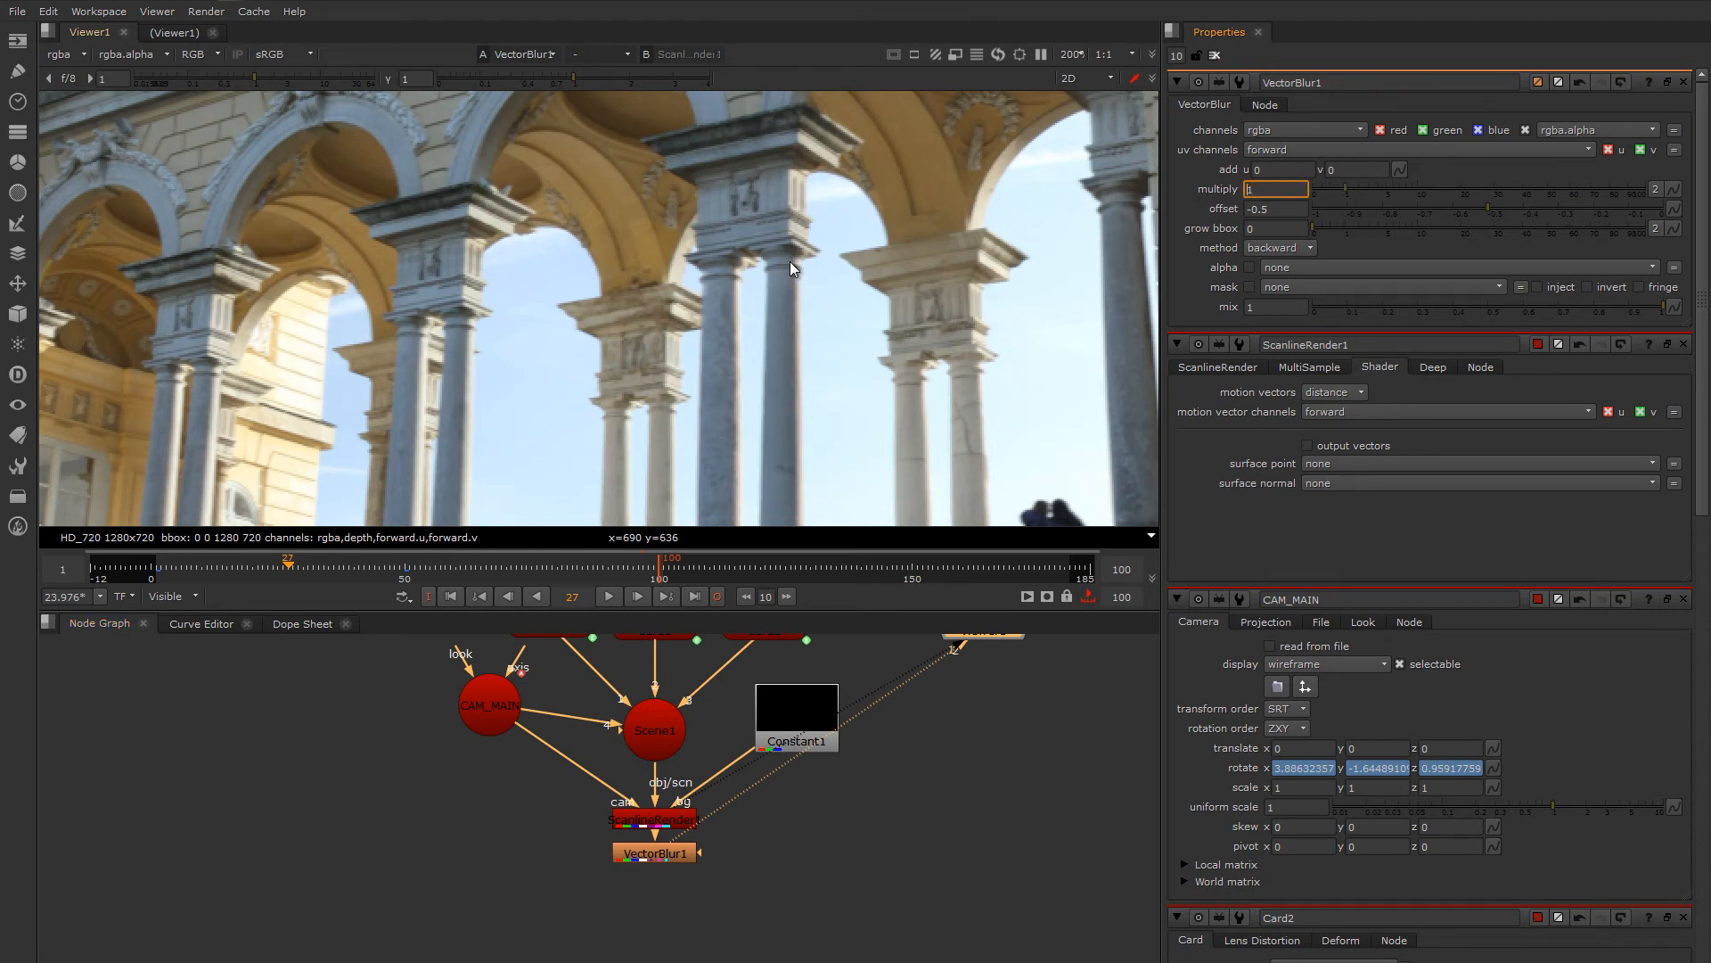
{"action": "left_click", "coordinate": [815, 270]}
{"action": "key", "text": "Left"}
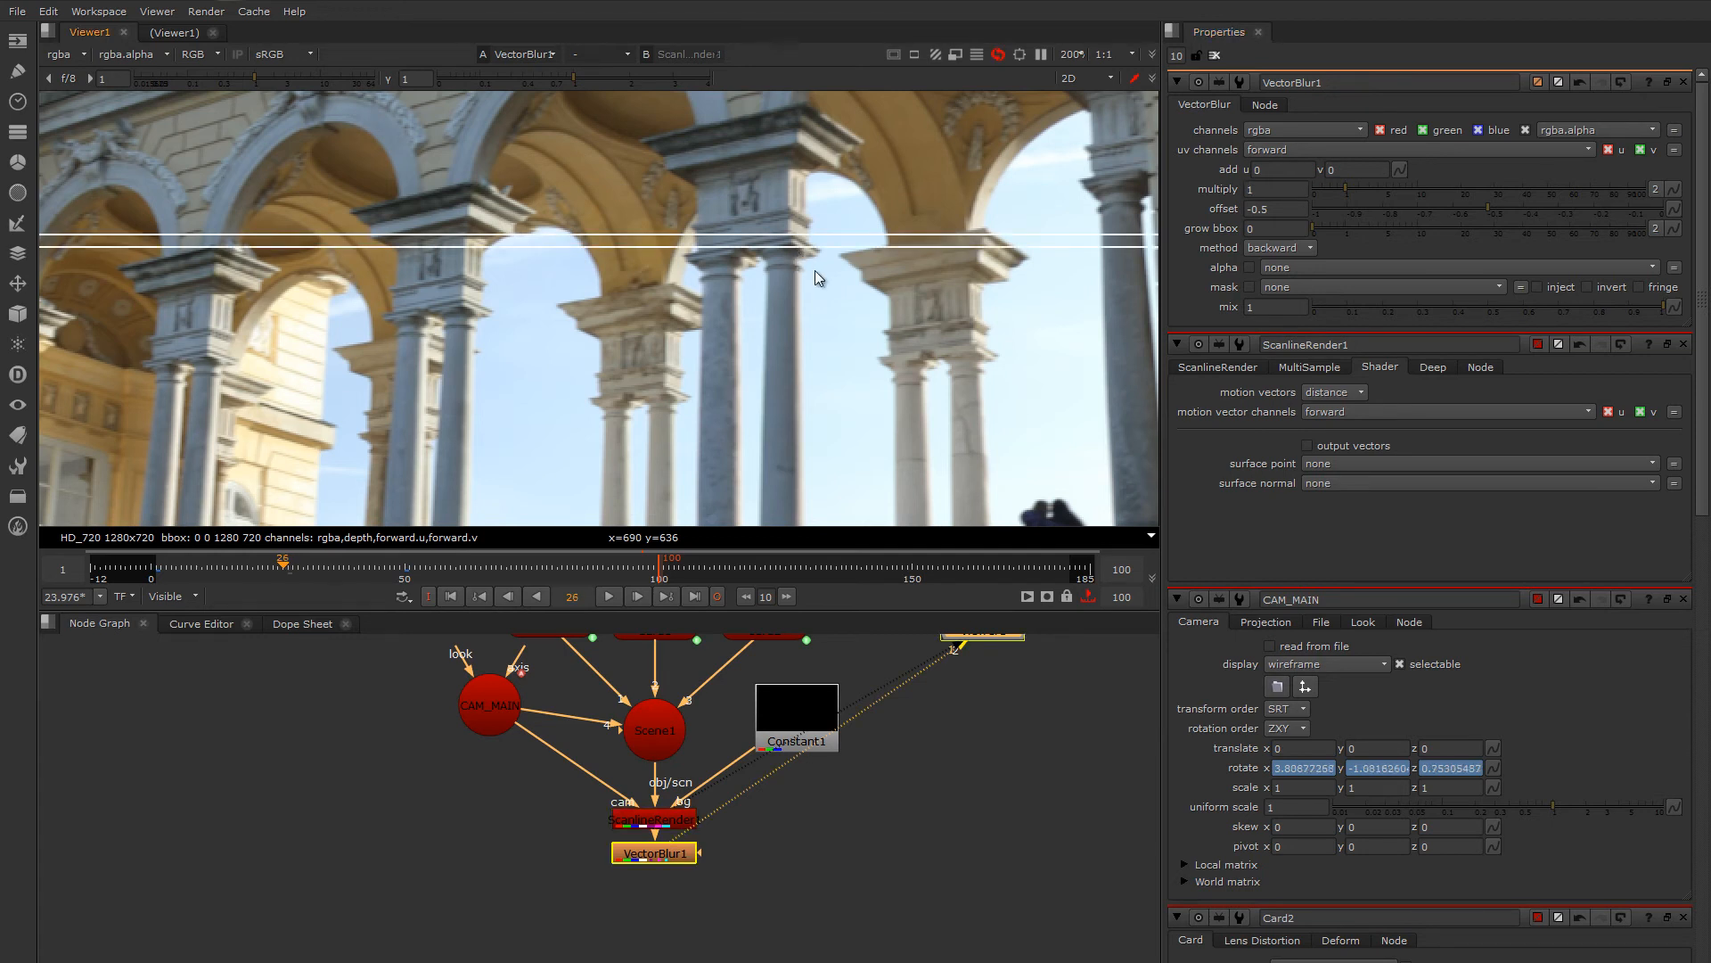
{"action": "key", "text": "Right"}
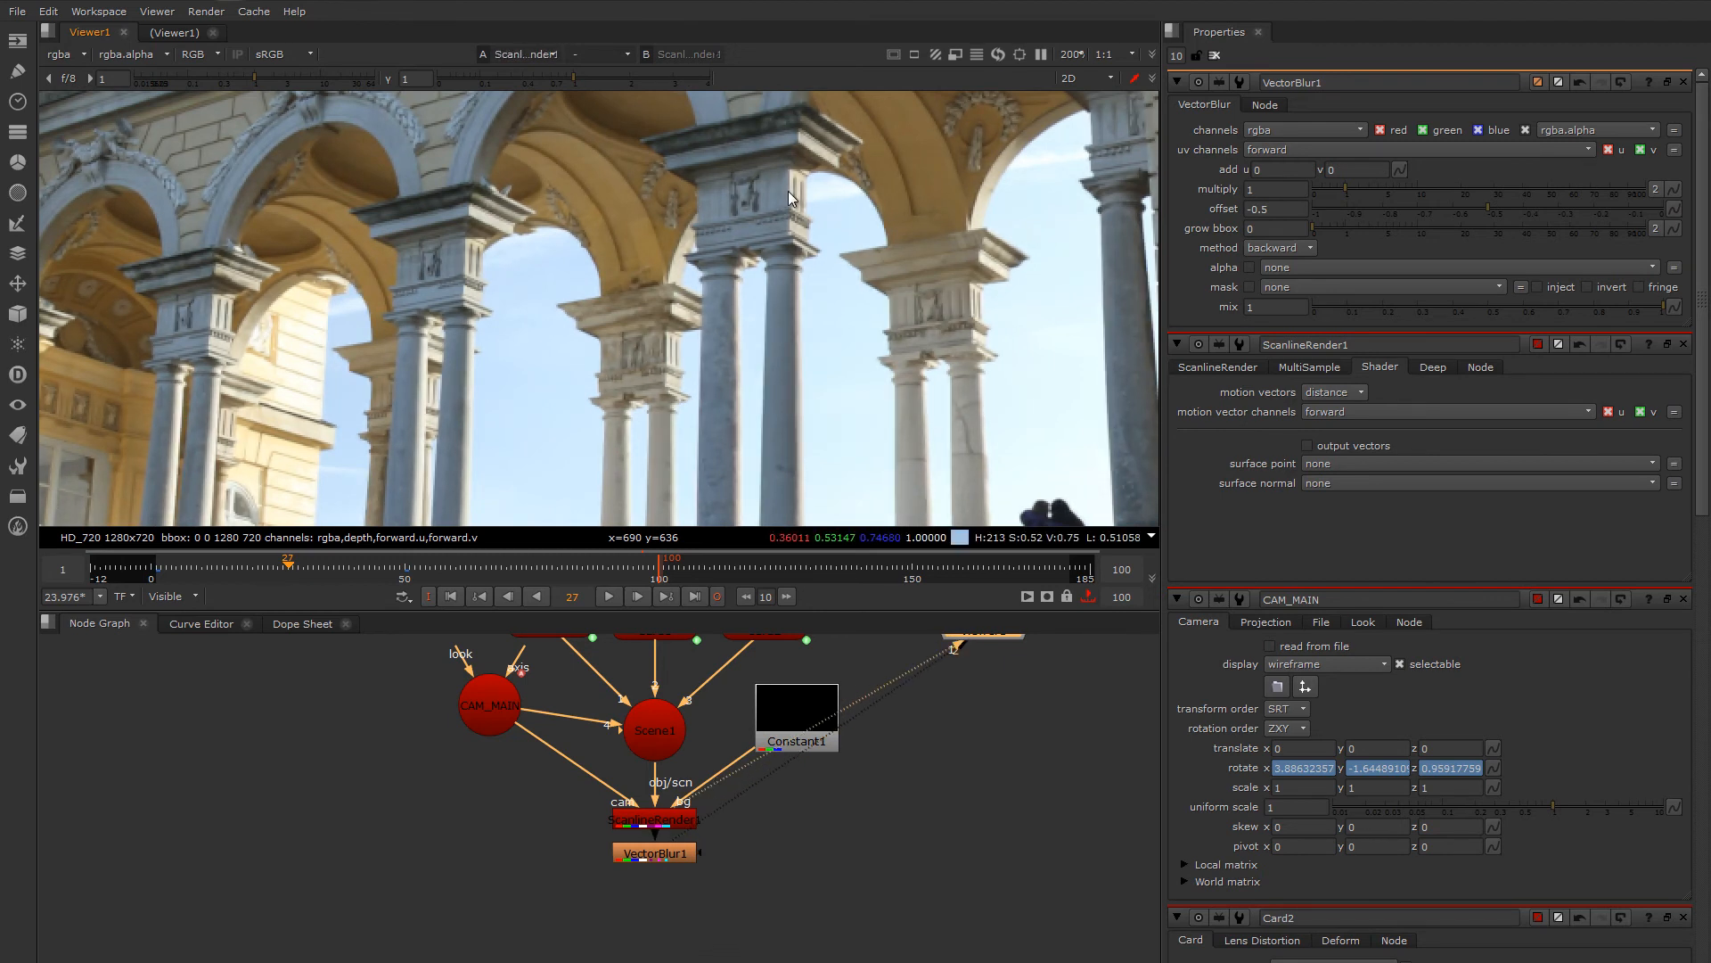
{"action": "key", "text": "Left"}
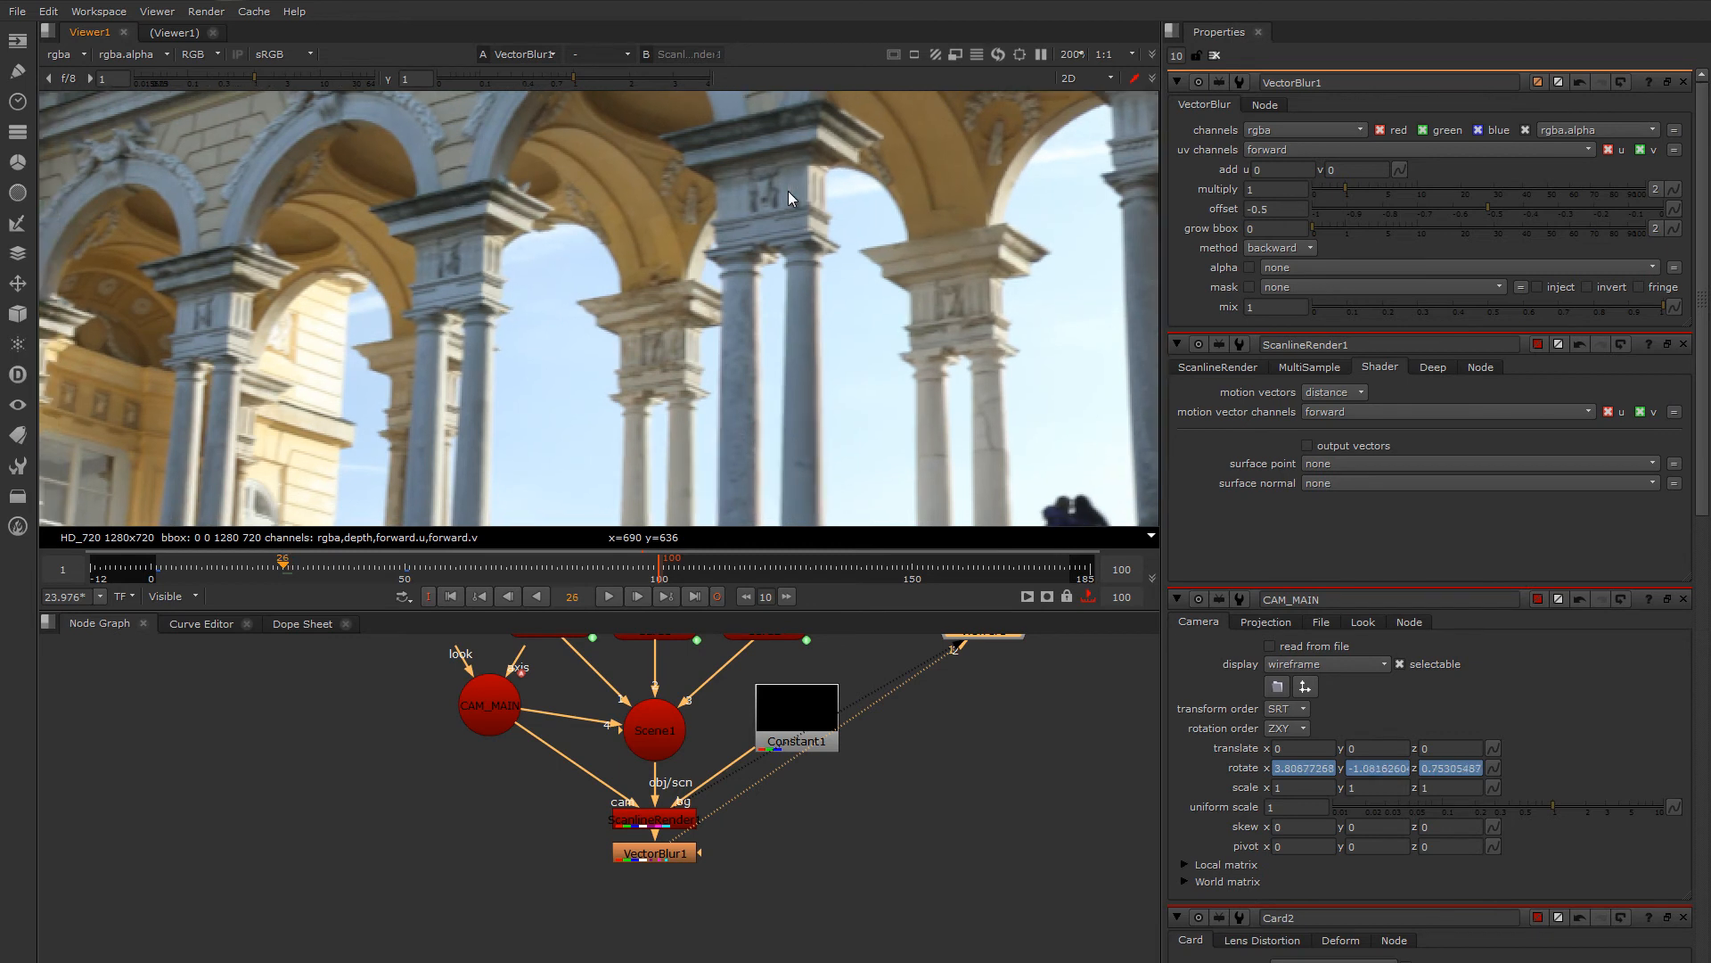
{"action": "key", "text": "Right"}
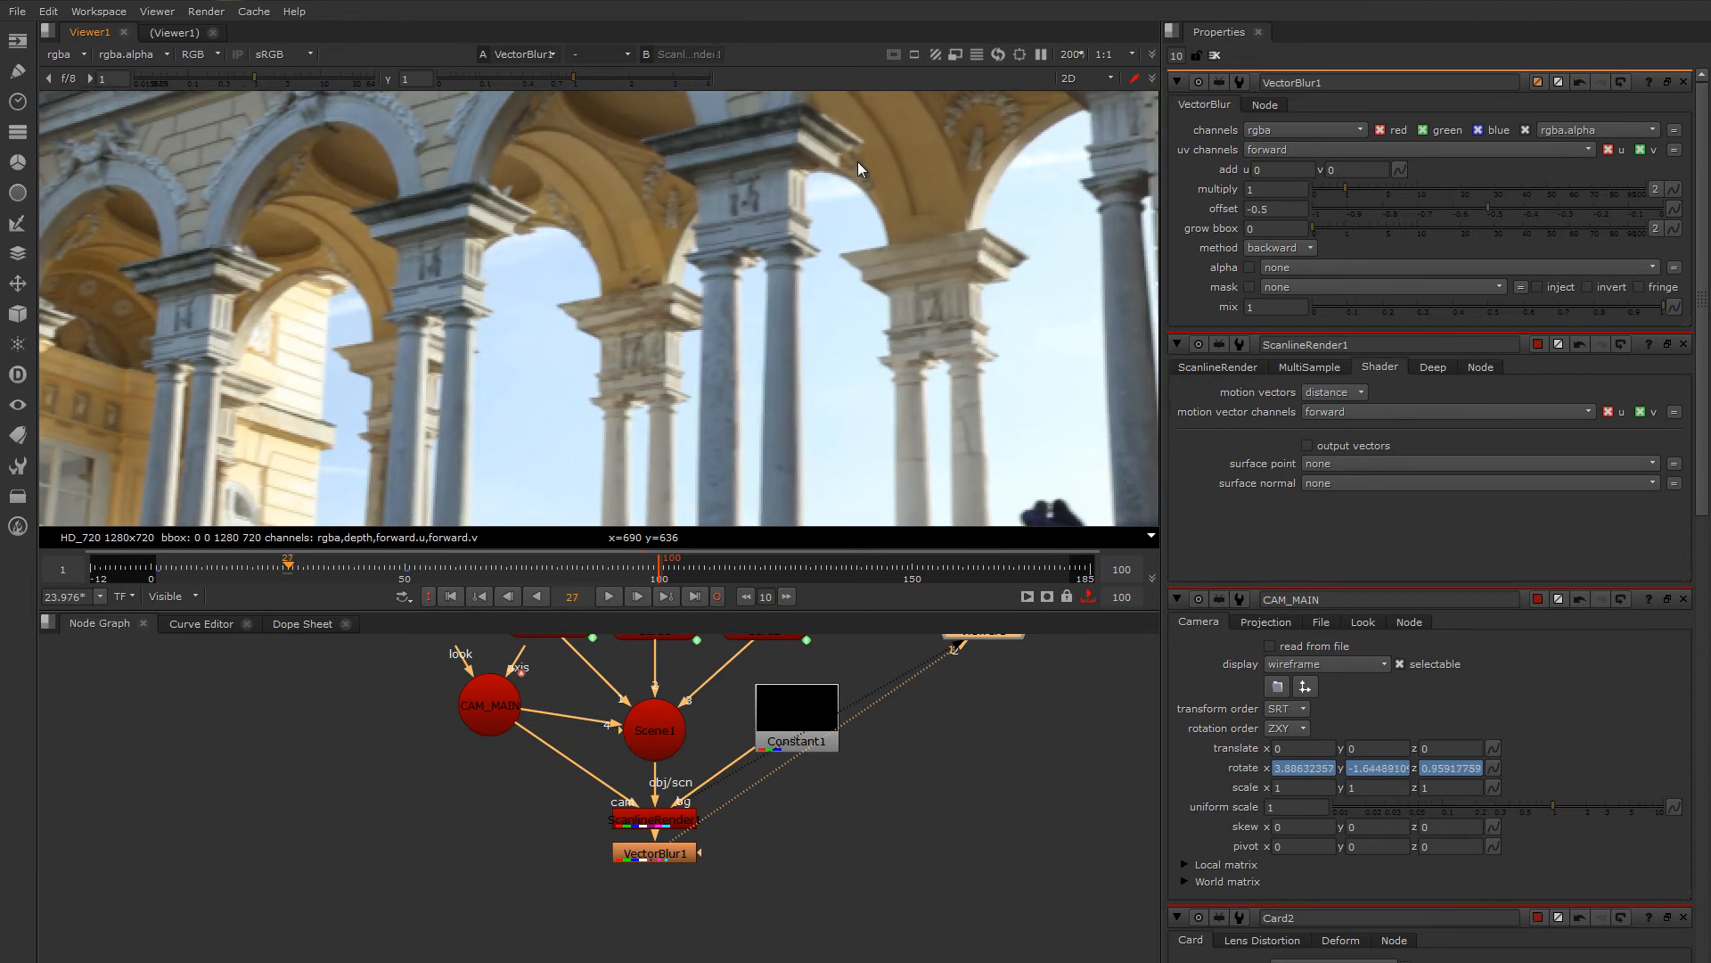
- Try multiply values of 4 and 1 on VectorBlur1, and settle on 2
{"action": "left_click", "coordinate": [1271, 191]}
{"action": "type", "text": "4"}
{"action": "key", "text": "Return"}
{"action": "type", "text": "1"}
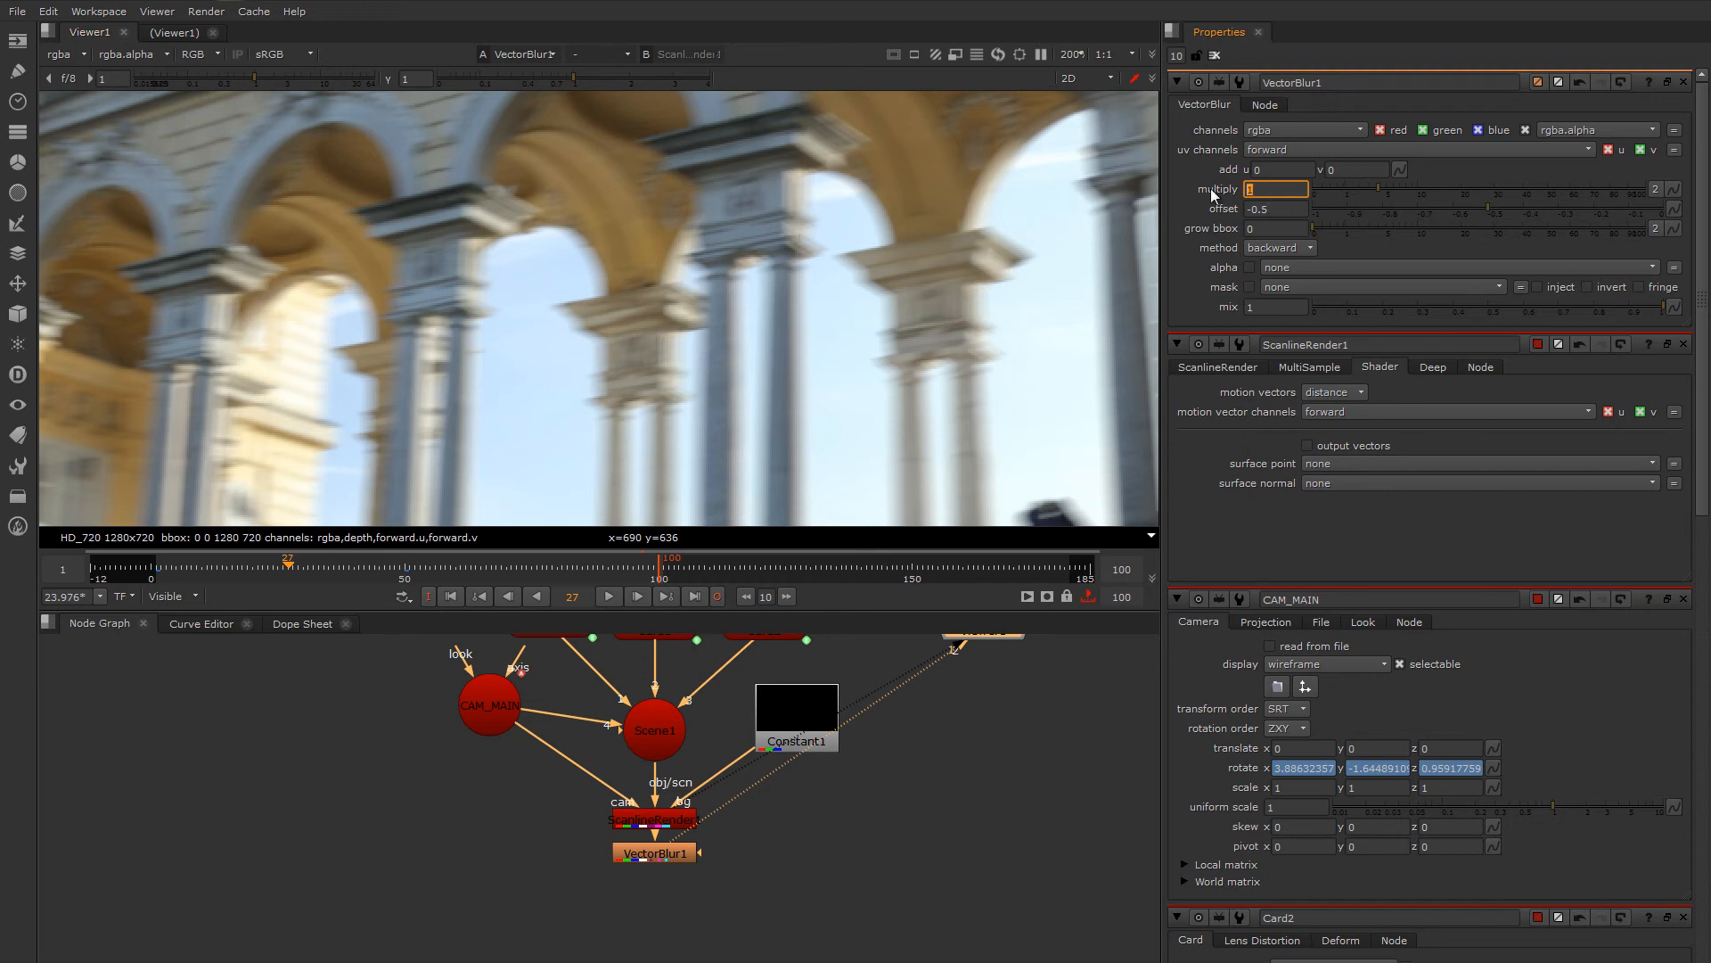
{"action": "type", "text": "2"}
{"action": "key", "text": "Return"}
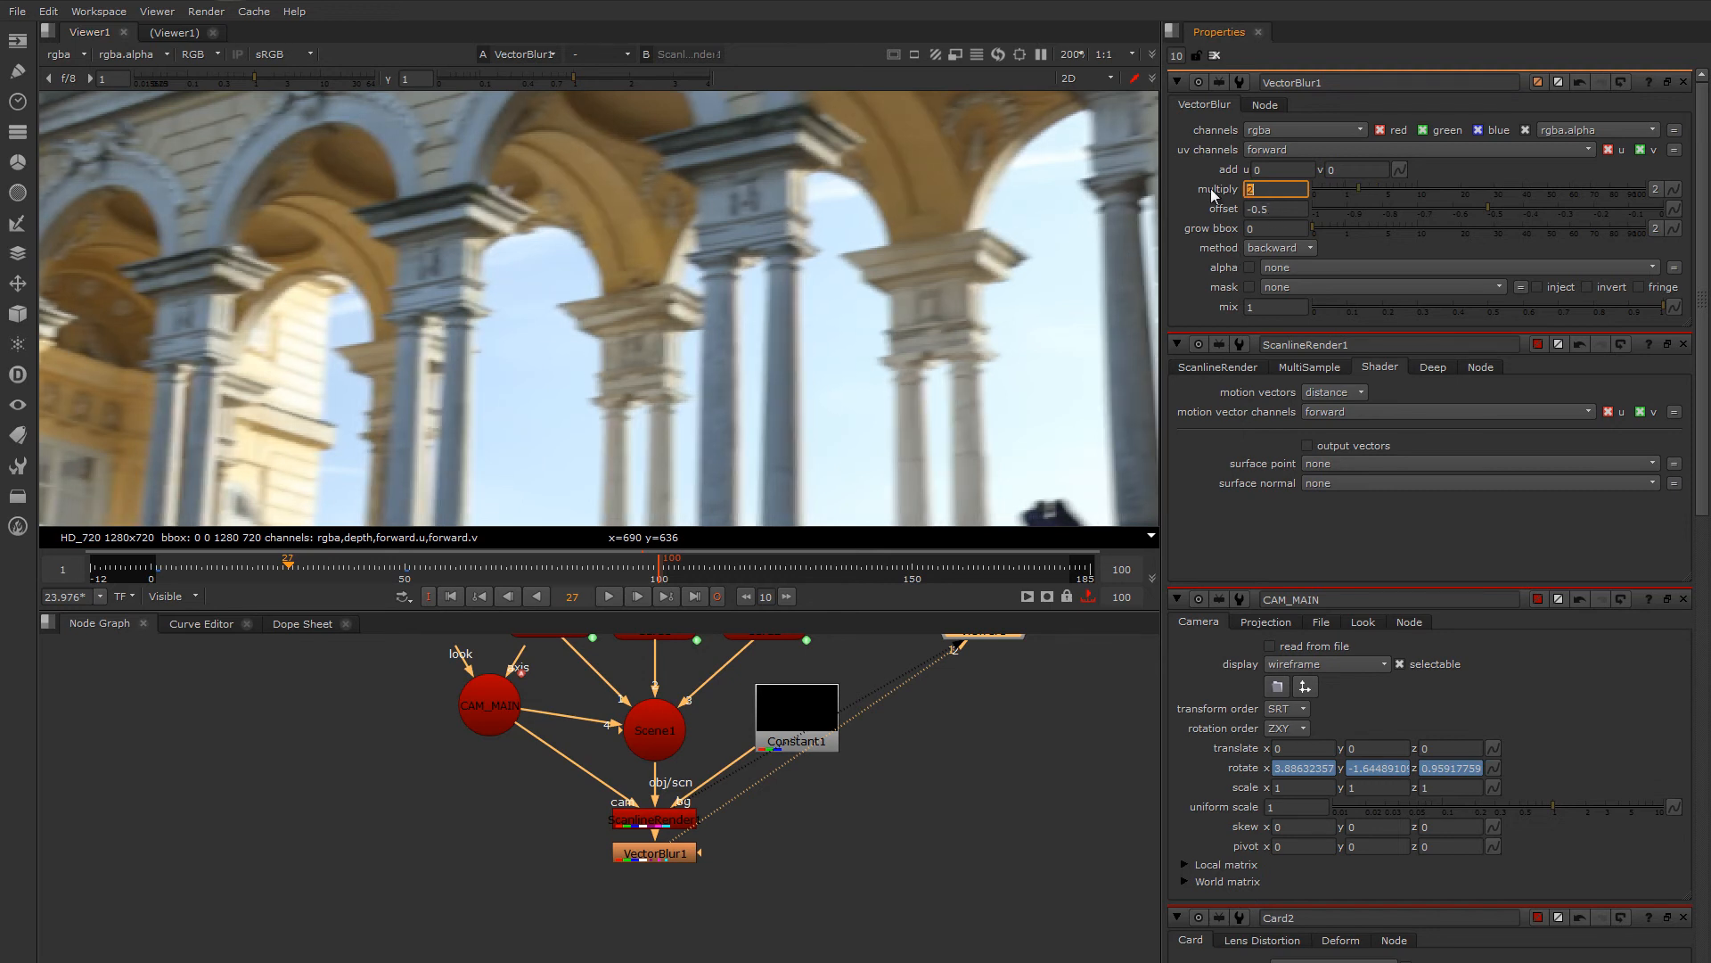
- Check the multiply 2 blur on the columns at 240% zoom, switching viewer inputs and stepping between frames 26 and 27
{"action": "scroll", "coordinate": [796, 249], "scroll_direction": "up", "scroll_amount": 1}
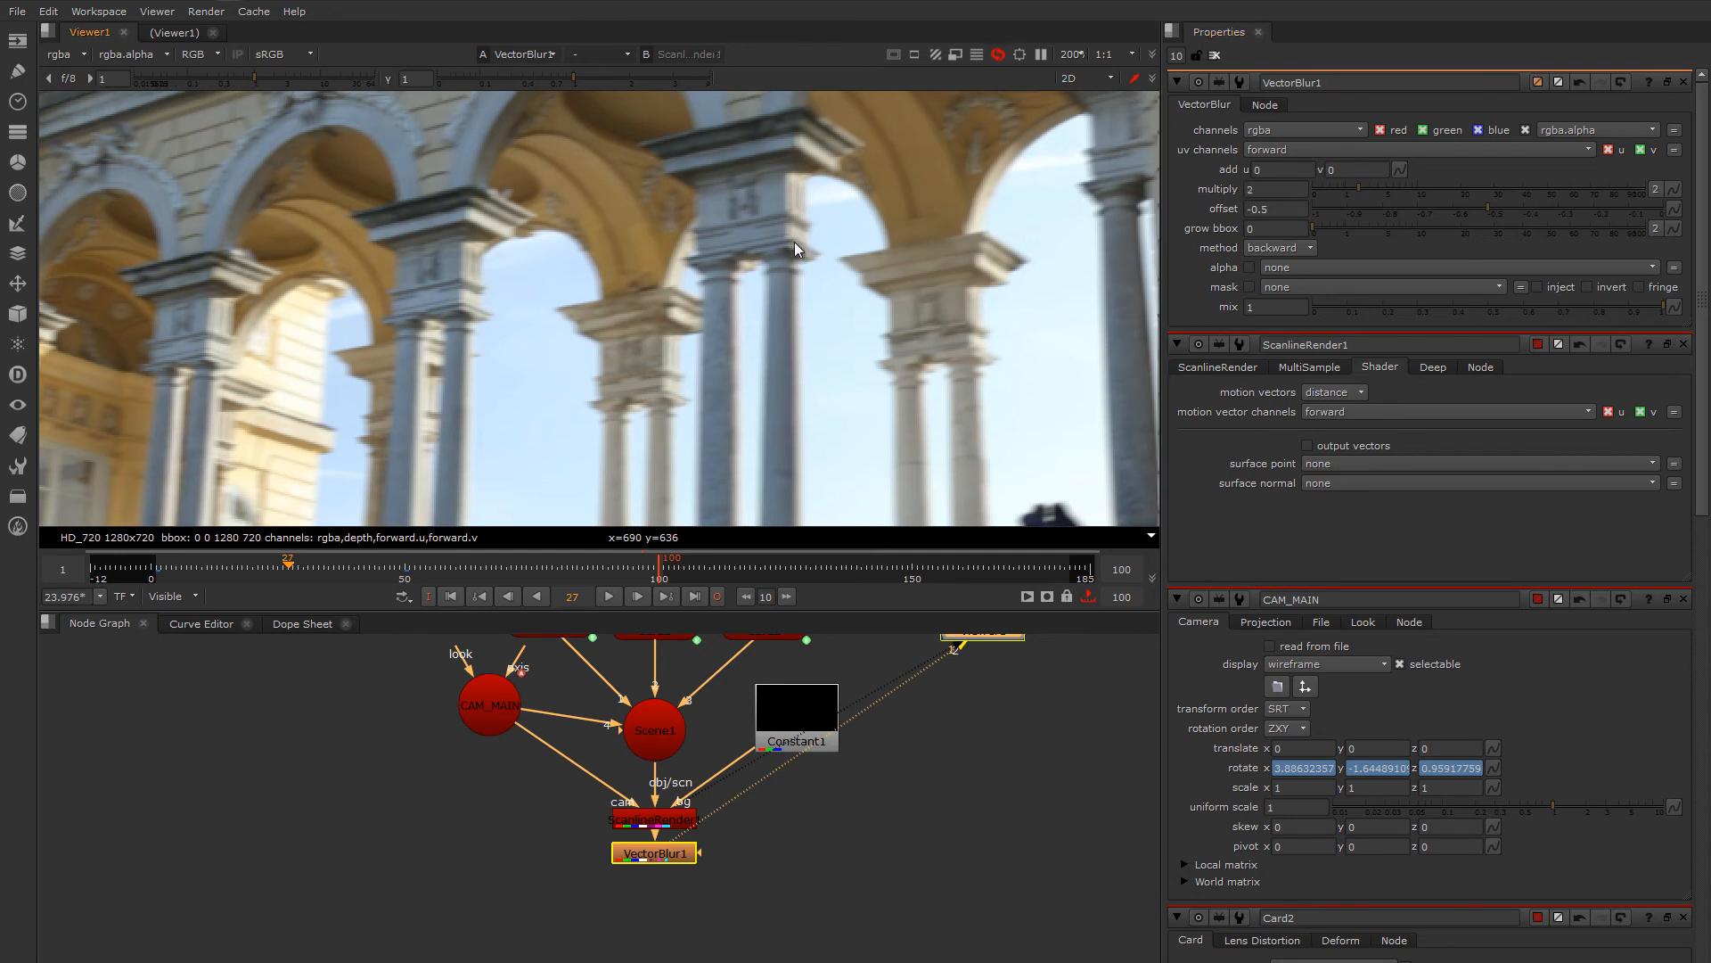
{"action": "key", "text": "1"}
{"action": "key", "text": "2"}
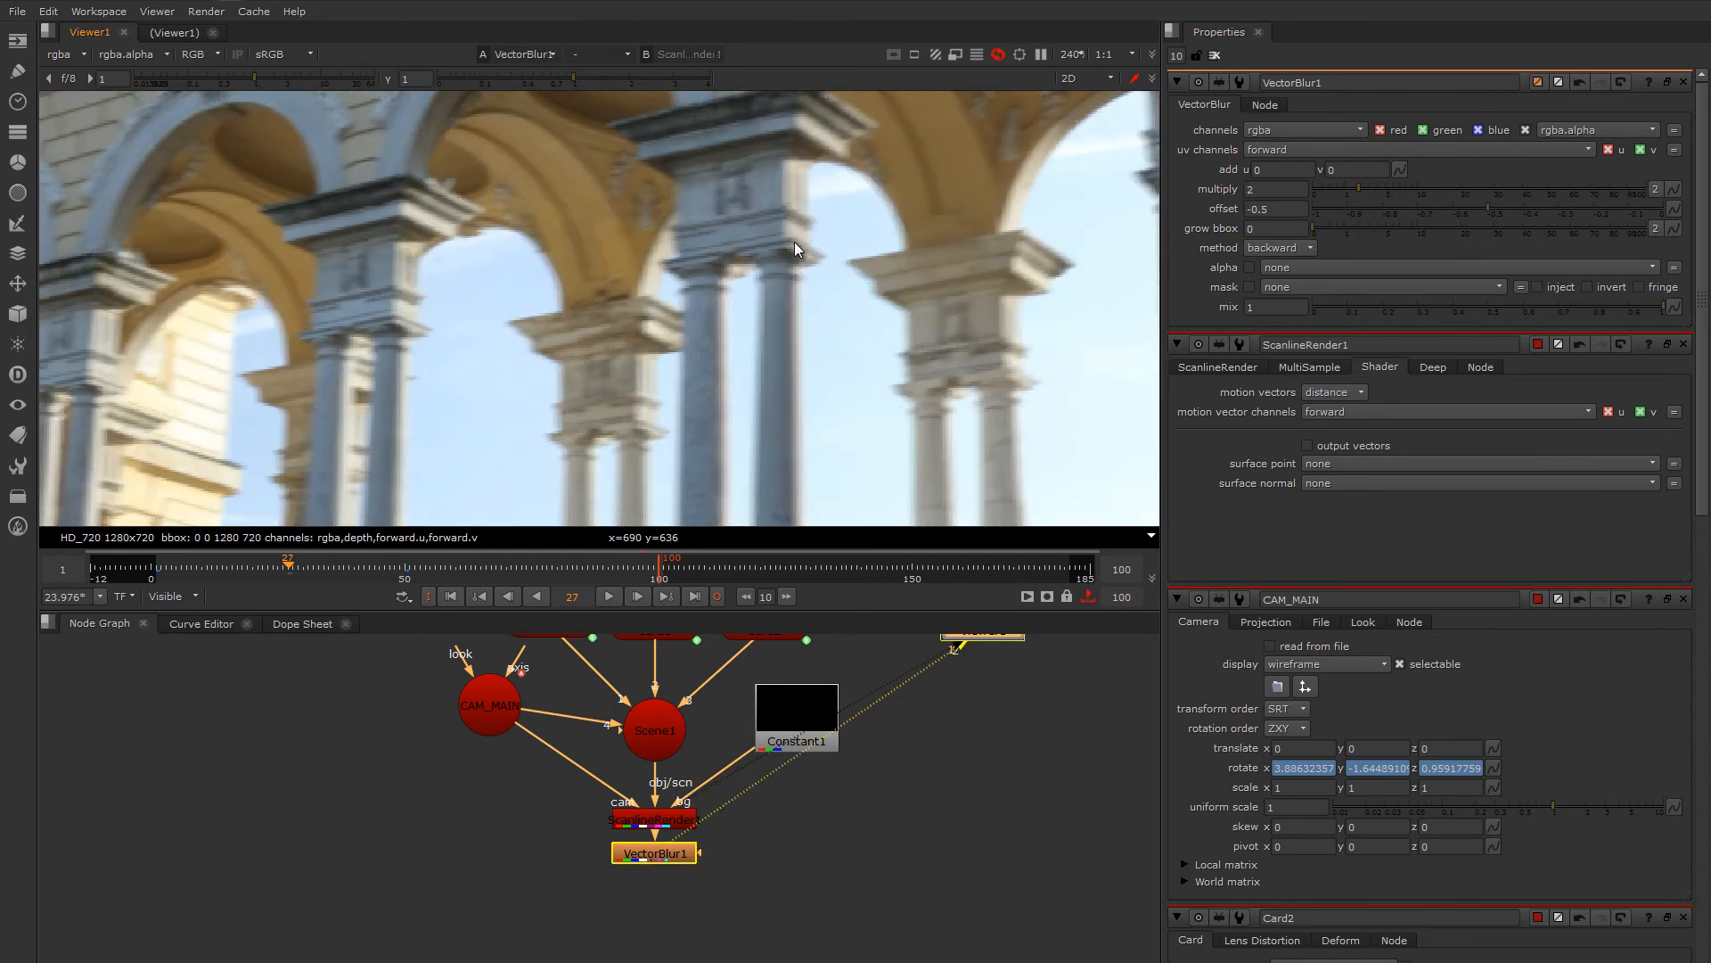
{"action": "key", "text": "Left"}
{"action": "key", "text": "Right"}
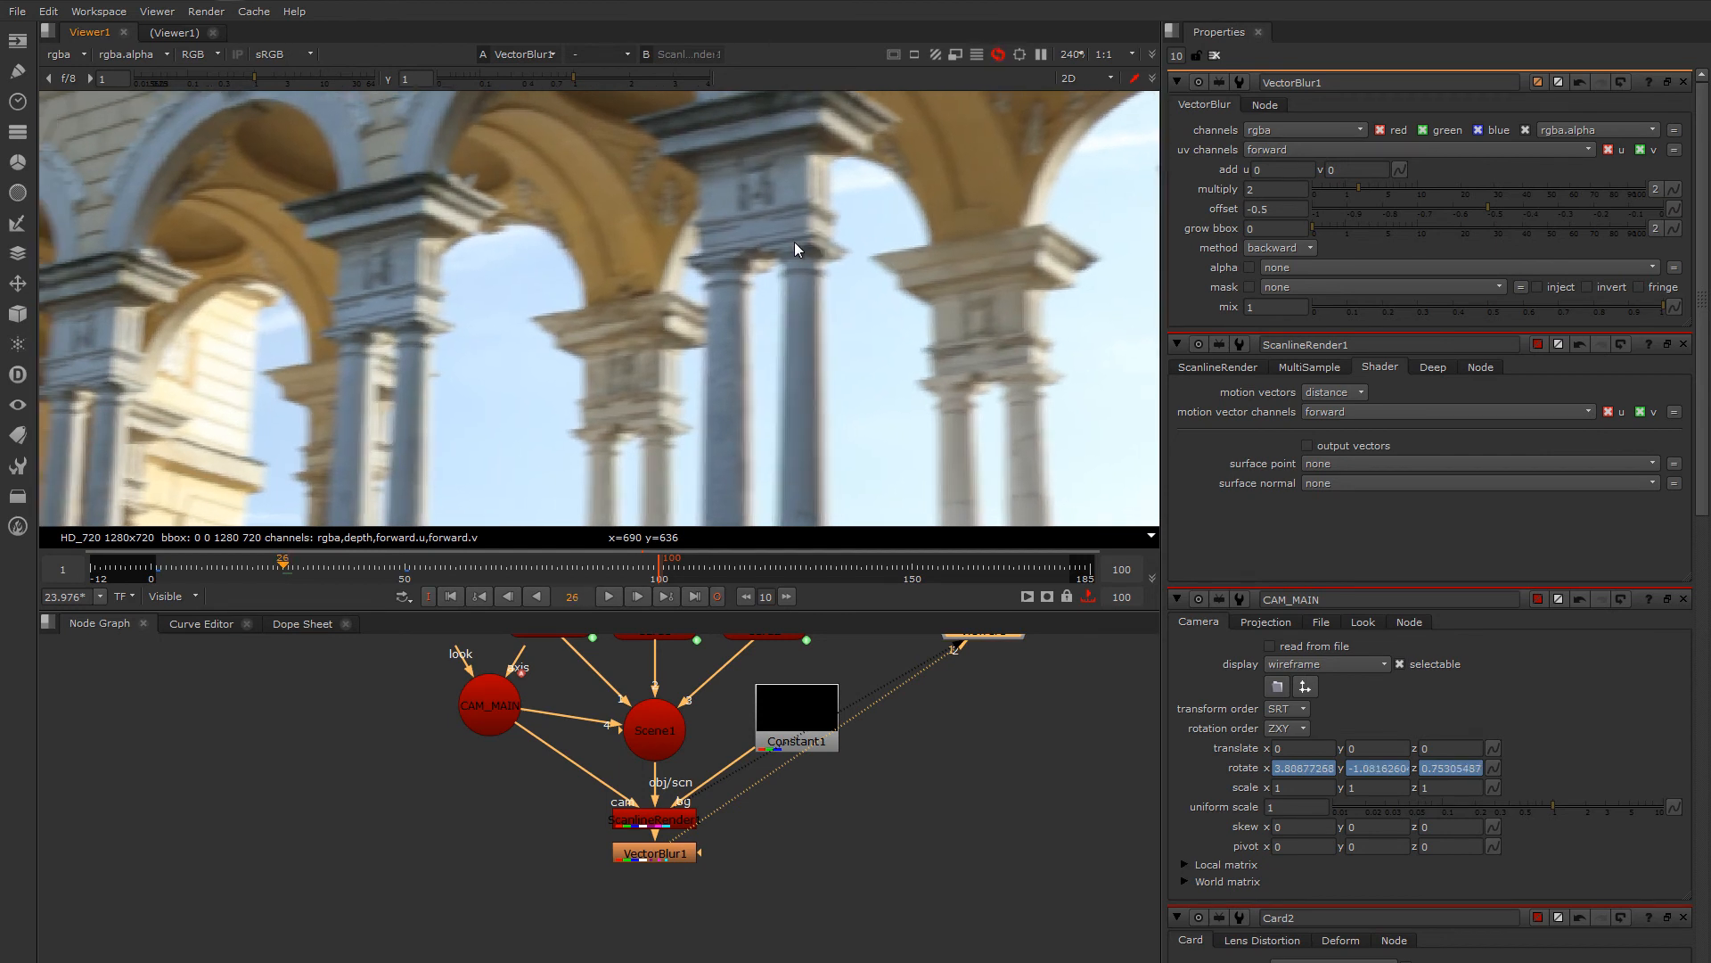
{"action": "key", "text": "Left"}
{"action": "key", "text": "Right"}
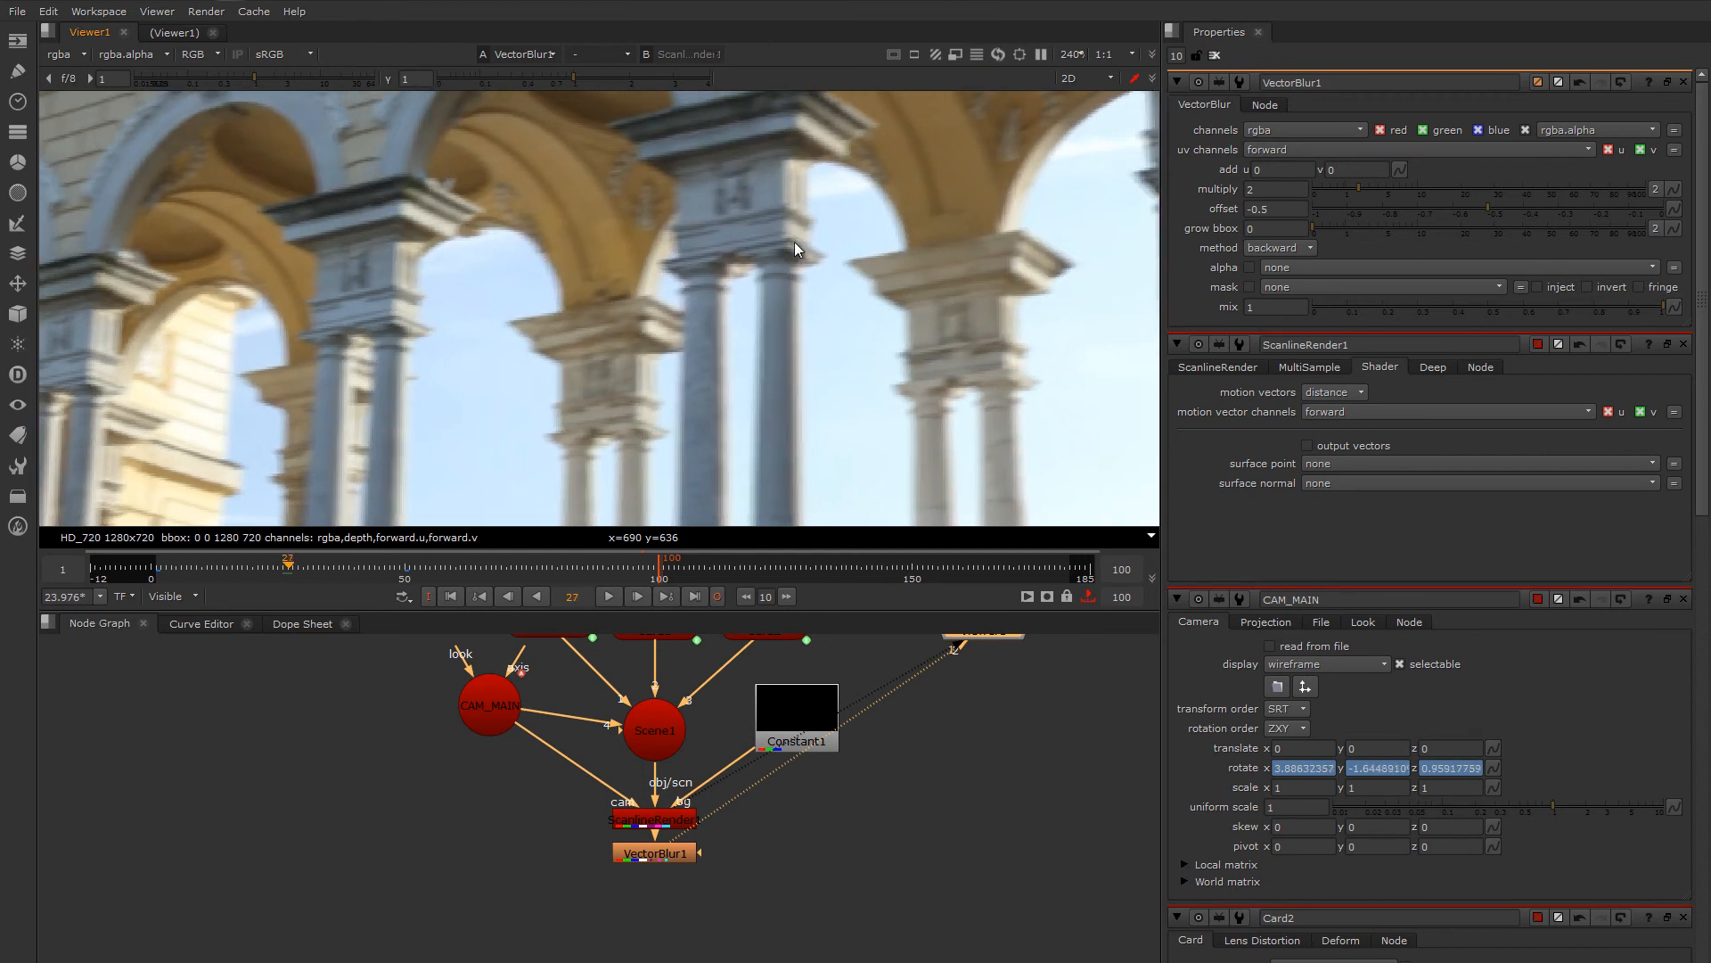
{"action": "scroll", "coordinate": [688, 919], "scroll_direction": "up", "scroll_amount": 1}
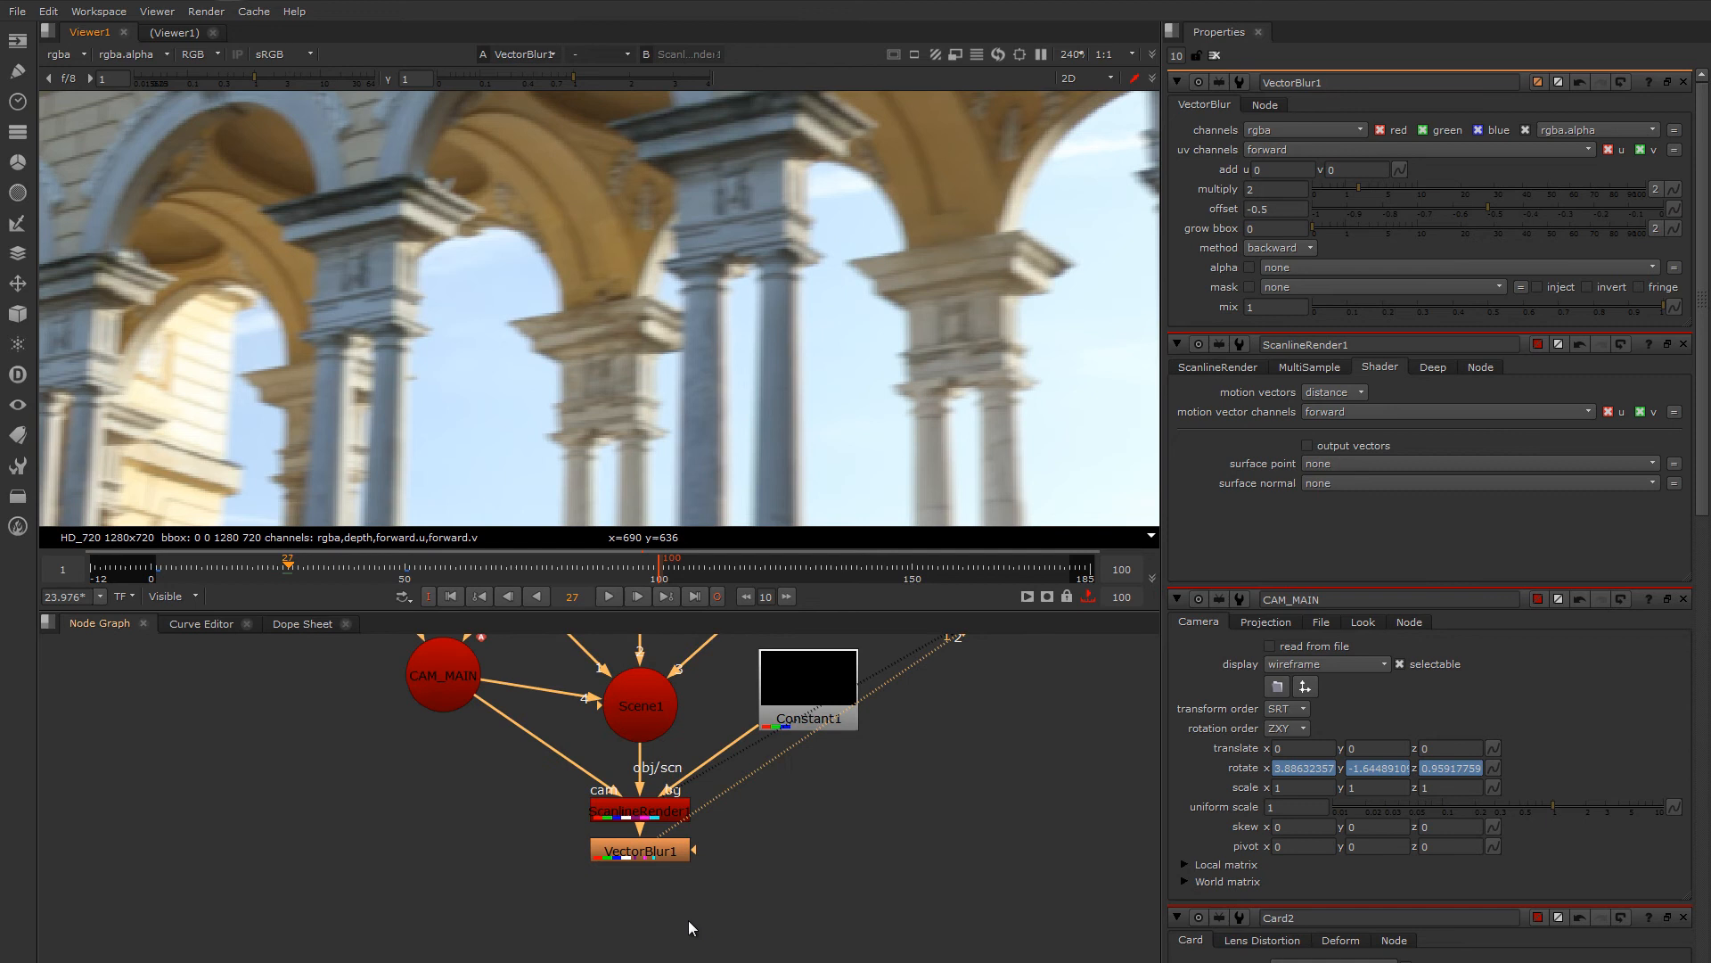
- Move VectorBlur1 slightly further below ScanlineRender1, and view ScanlineRender1 with its properties in front
{"action": "left_click", "coordinate": [665, 853]}
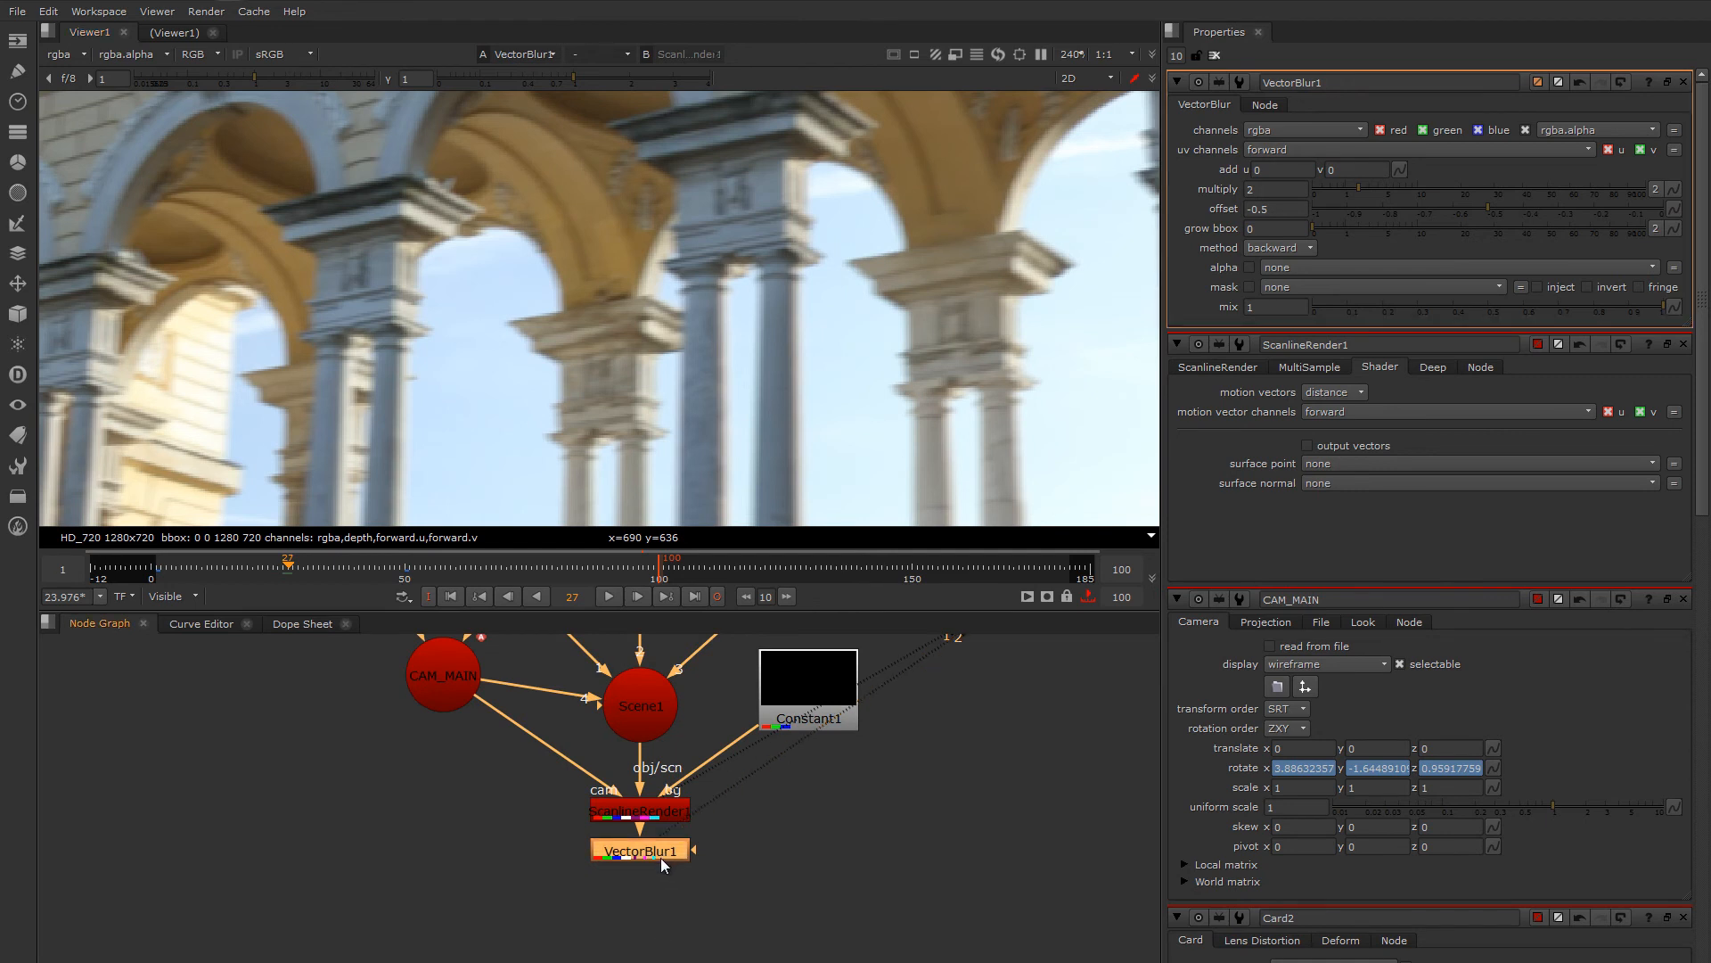
{"action": "left_click_drag", "start_coordinate": [661, 852], "coordinate": [660, 862]}
{"action": "left_click", "coordinate": [664, 812]}
{"action": "key", "text": "1"}
{"action": "double_click", "coordinate": [664, 819]}
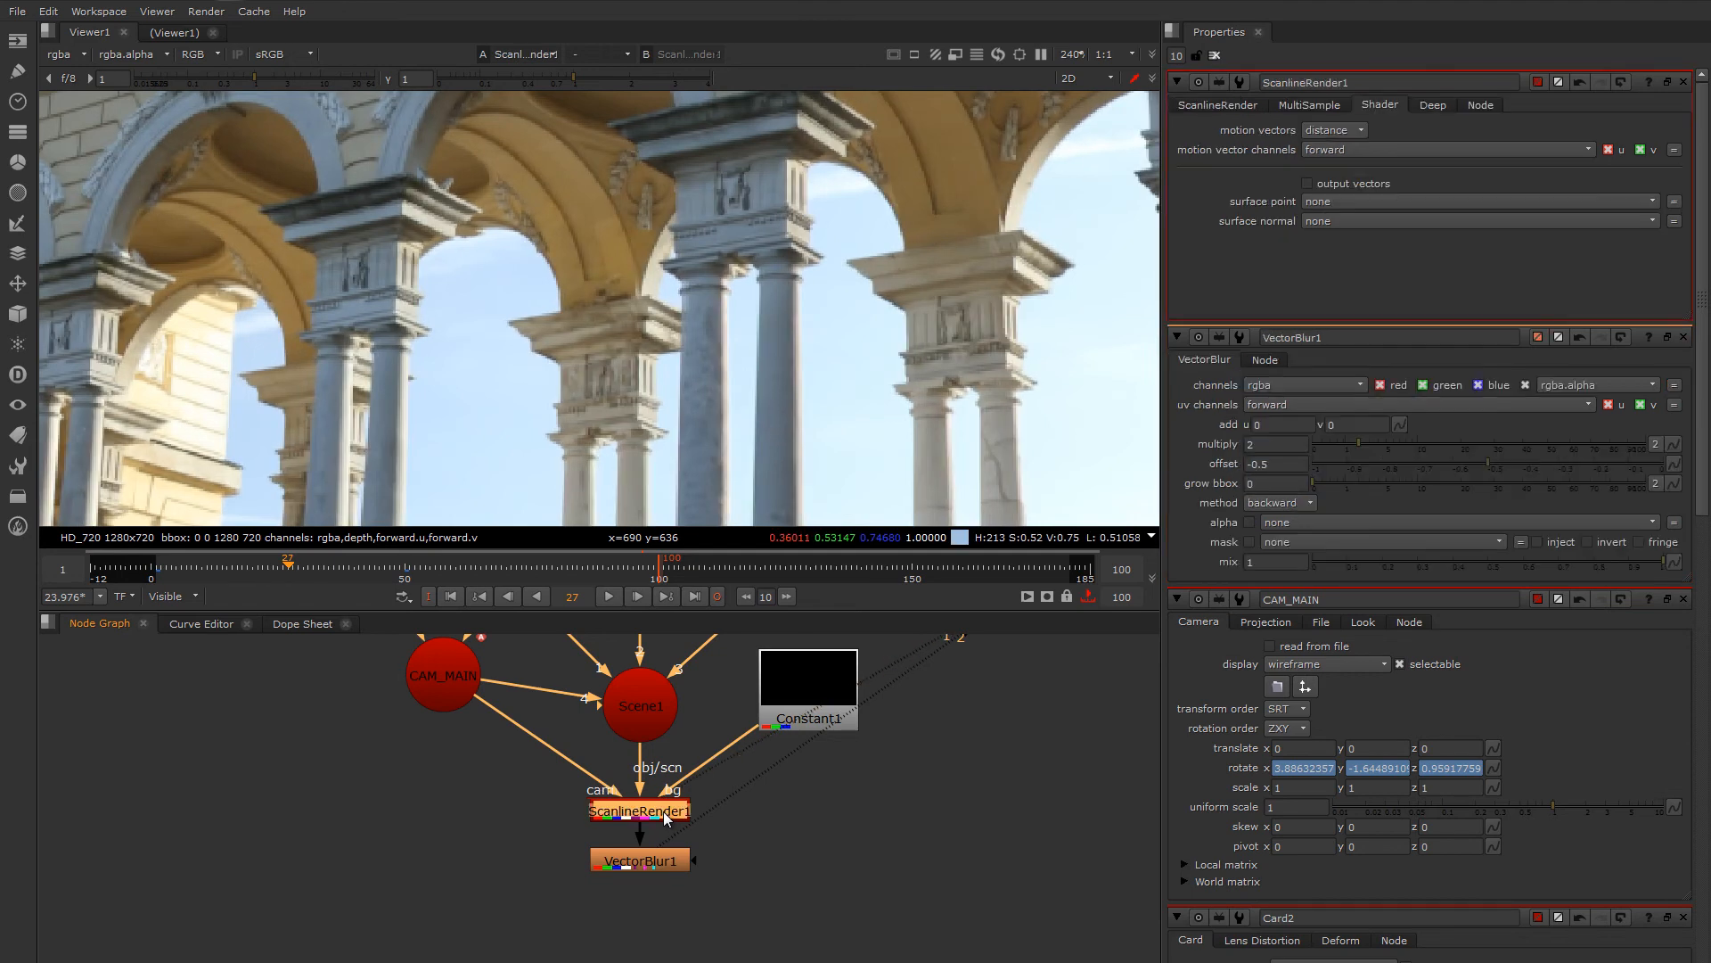
- Try motion blur from multisampling on ScanlineRender1 by raising its samples to 9
{"action": "left_click", "coordinate": [1307, 105]}
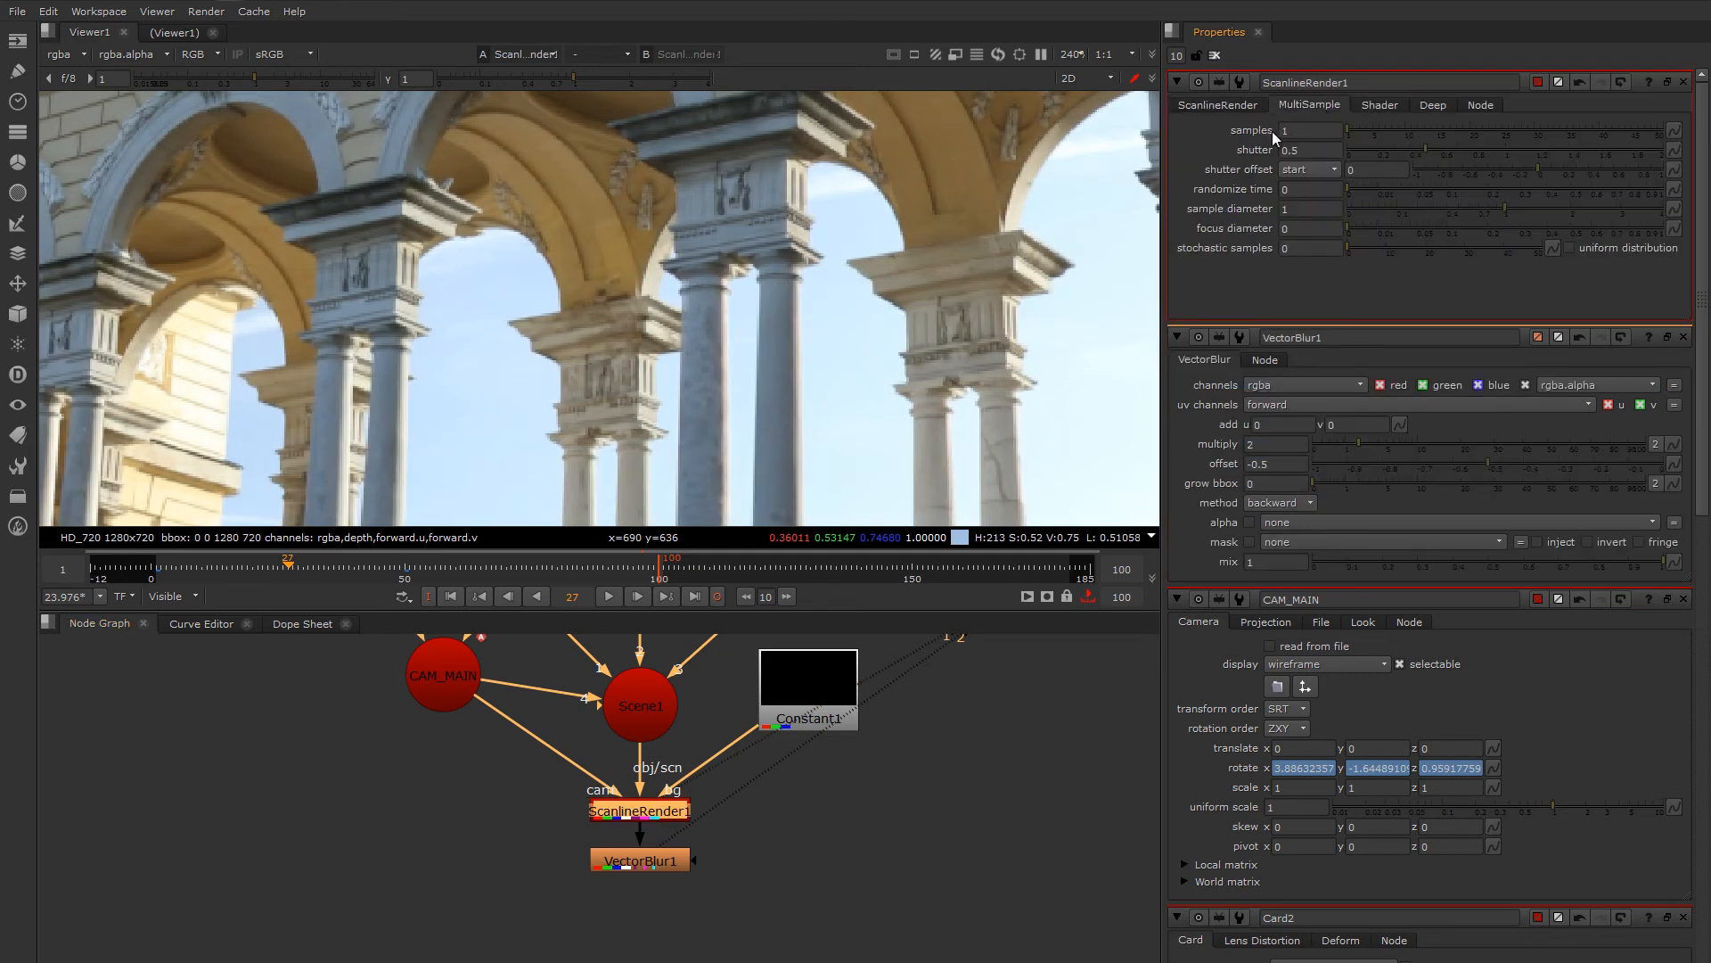
{"action": "left_click_drag", "start_coordinate": [1291, 130], "coordinate": [1257, 131]}
{"action": "key", "text": "Return"}
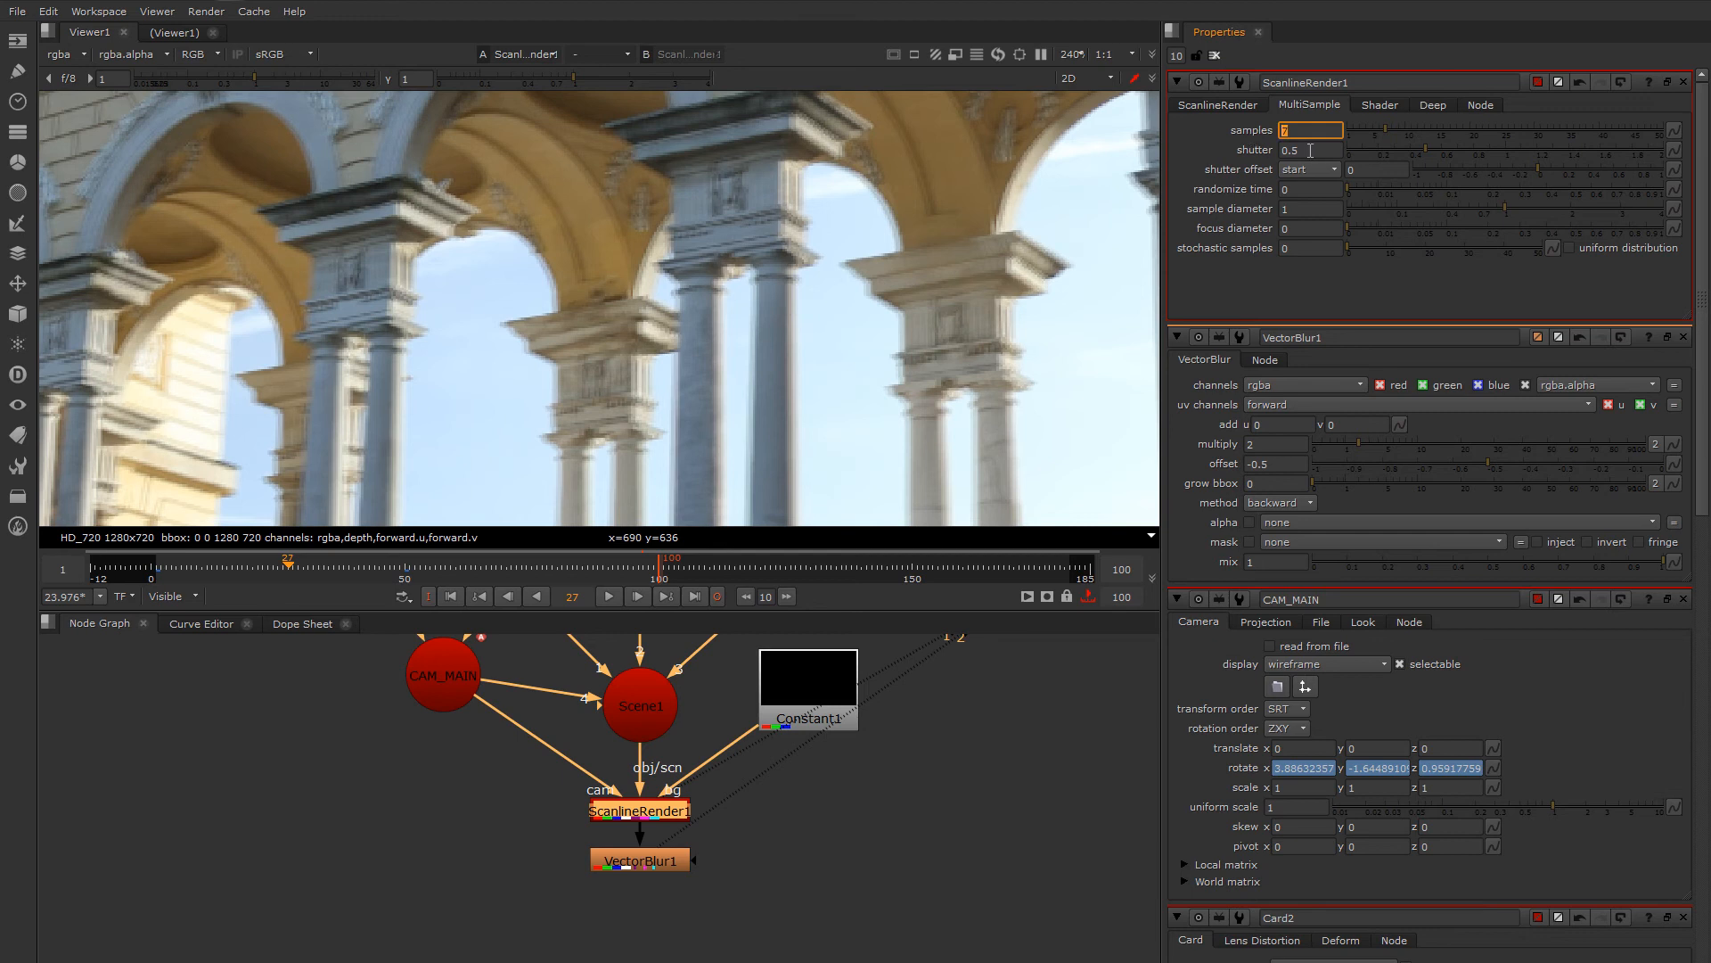
{"action": "mouse_move", "coordinate": [1311, 150]}
{"action": "type", "text": "9"}
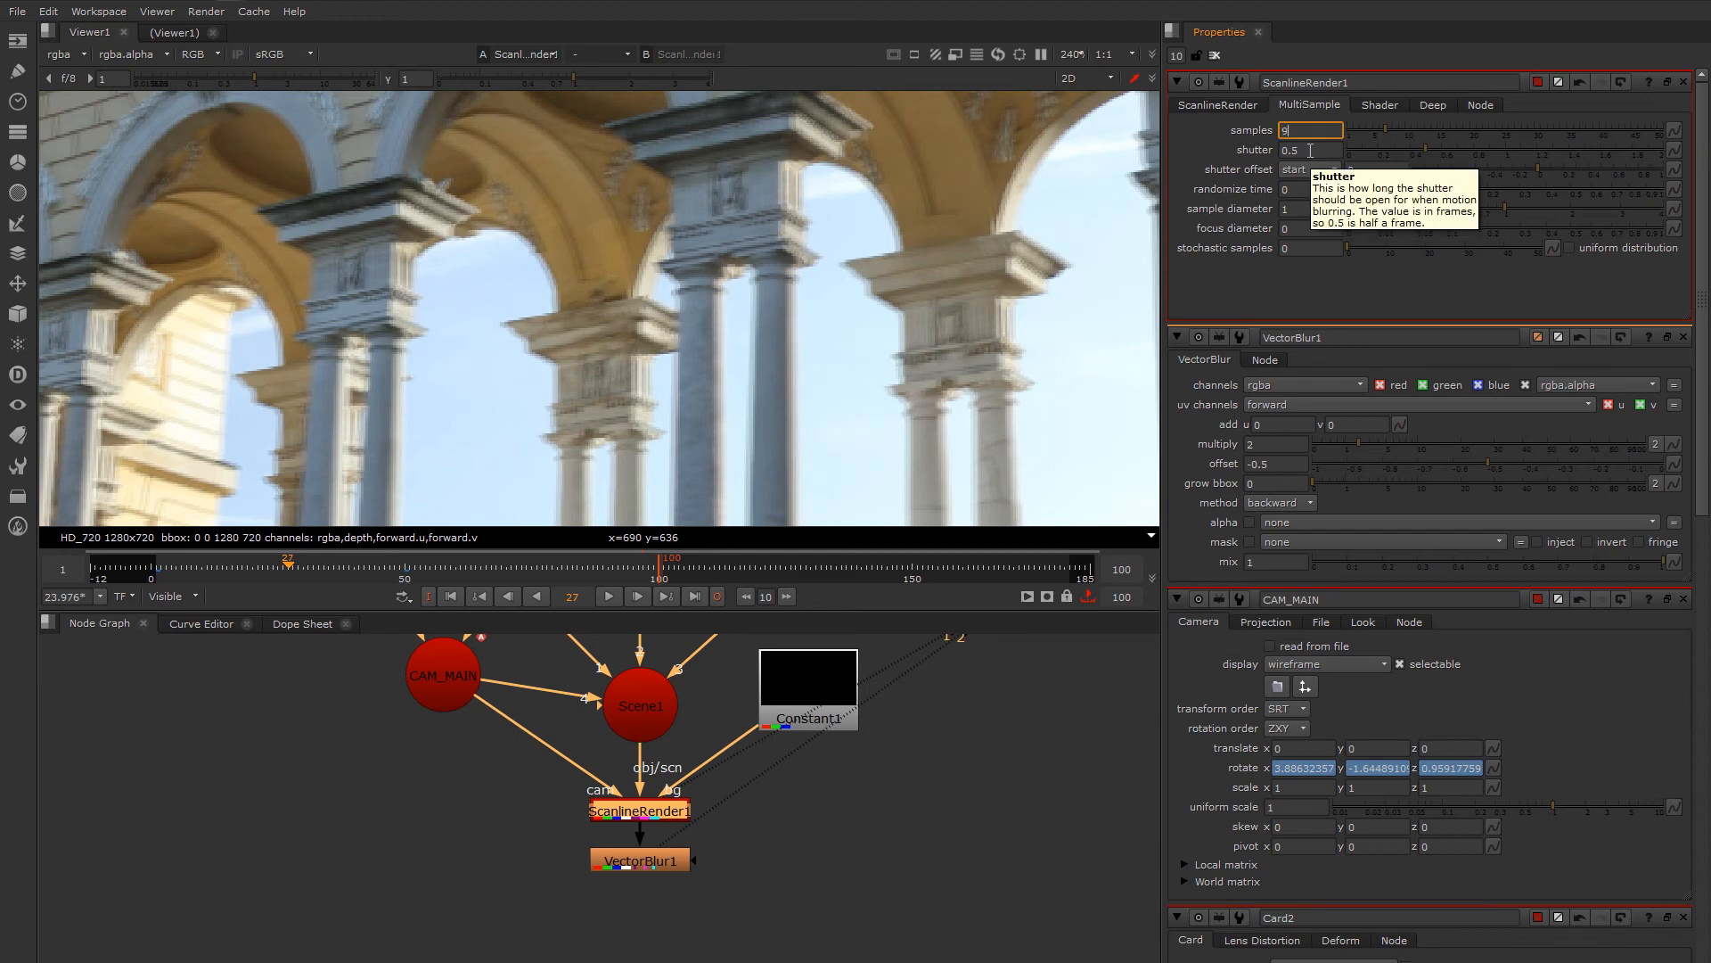
{"action": "key", "text": "Return"}
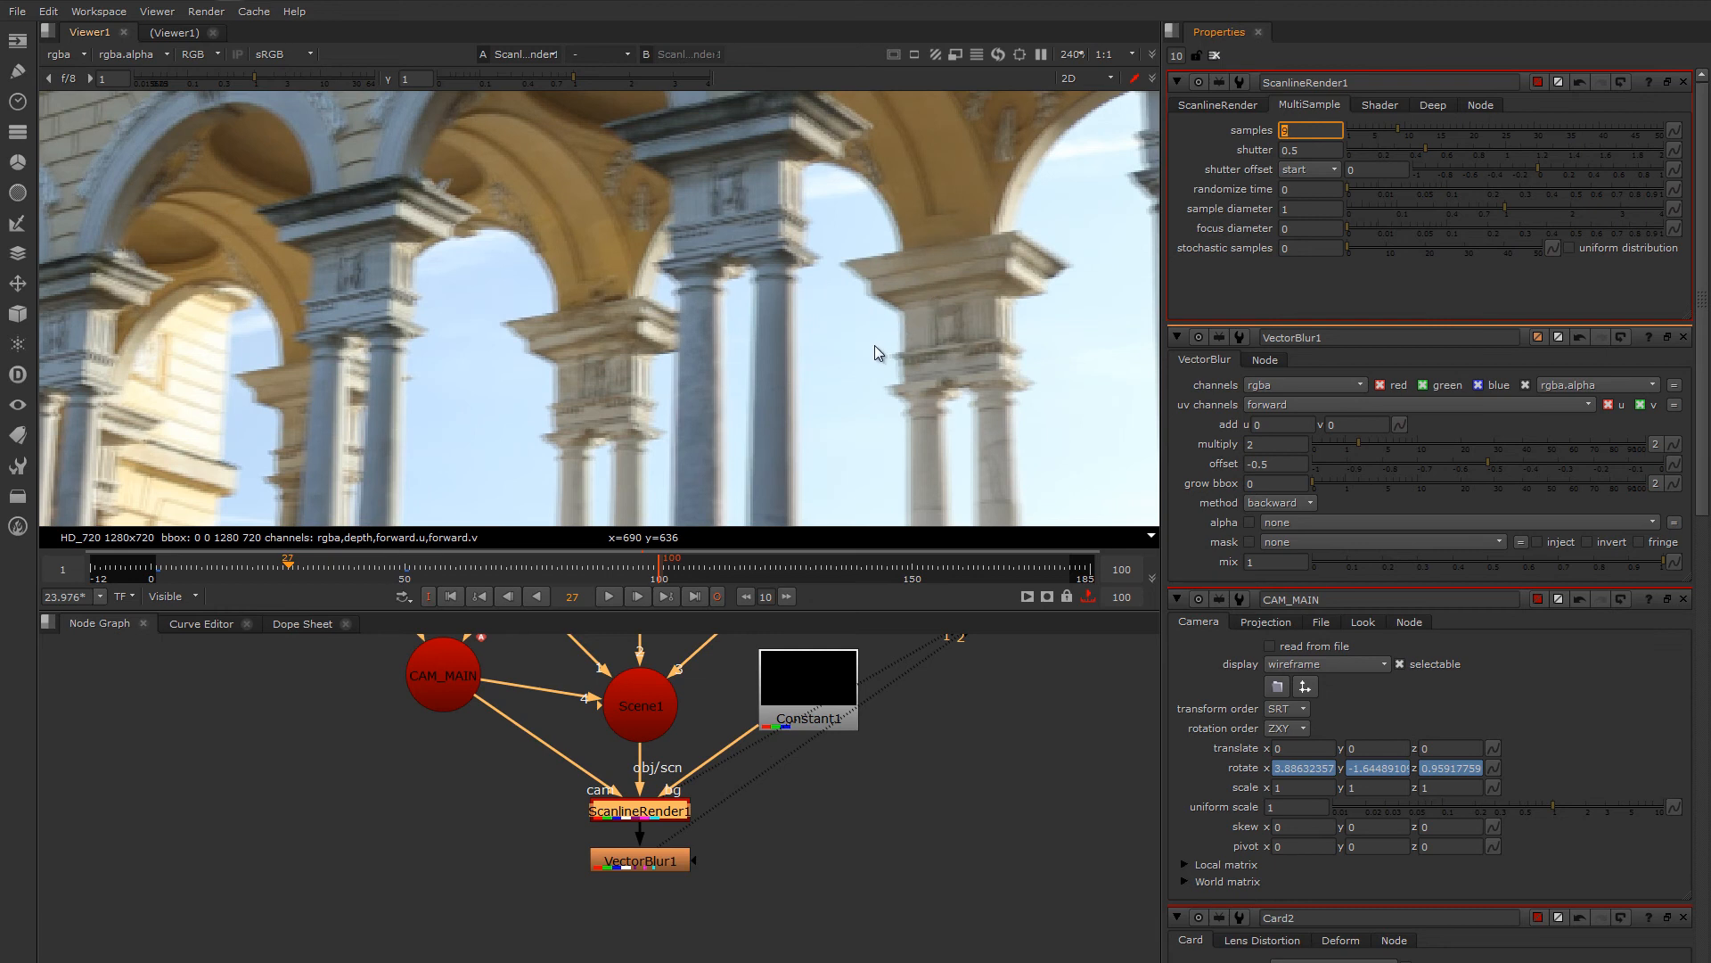
- Go to frame 25, try 9 stochastic samples on ScanlineRender1, and inspect the columns up to 400% zoom
{"action": "left_click", "coordinate": [277, 565]}
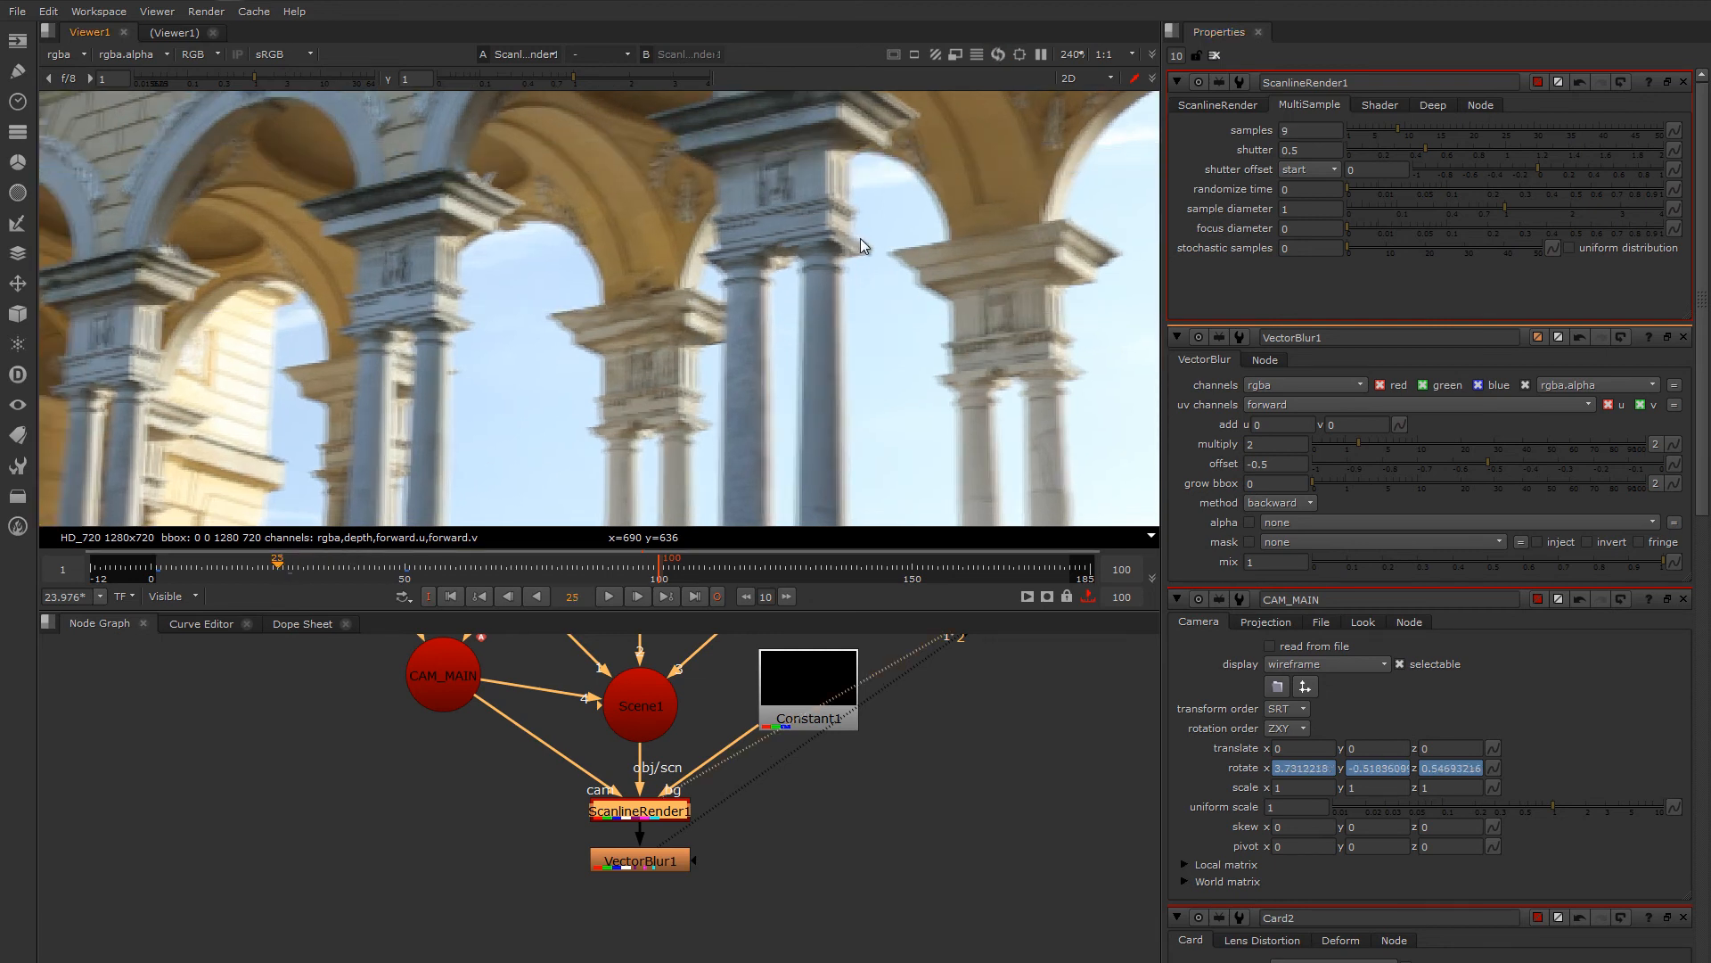
{"action": "left_click", "coordinate": [1283, 250]}
{"action": "key", "text": "Return"}
{"action": "left_click", "coordinate": [976, 55]}
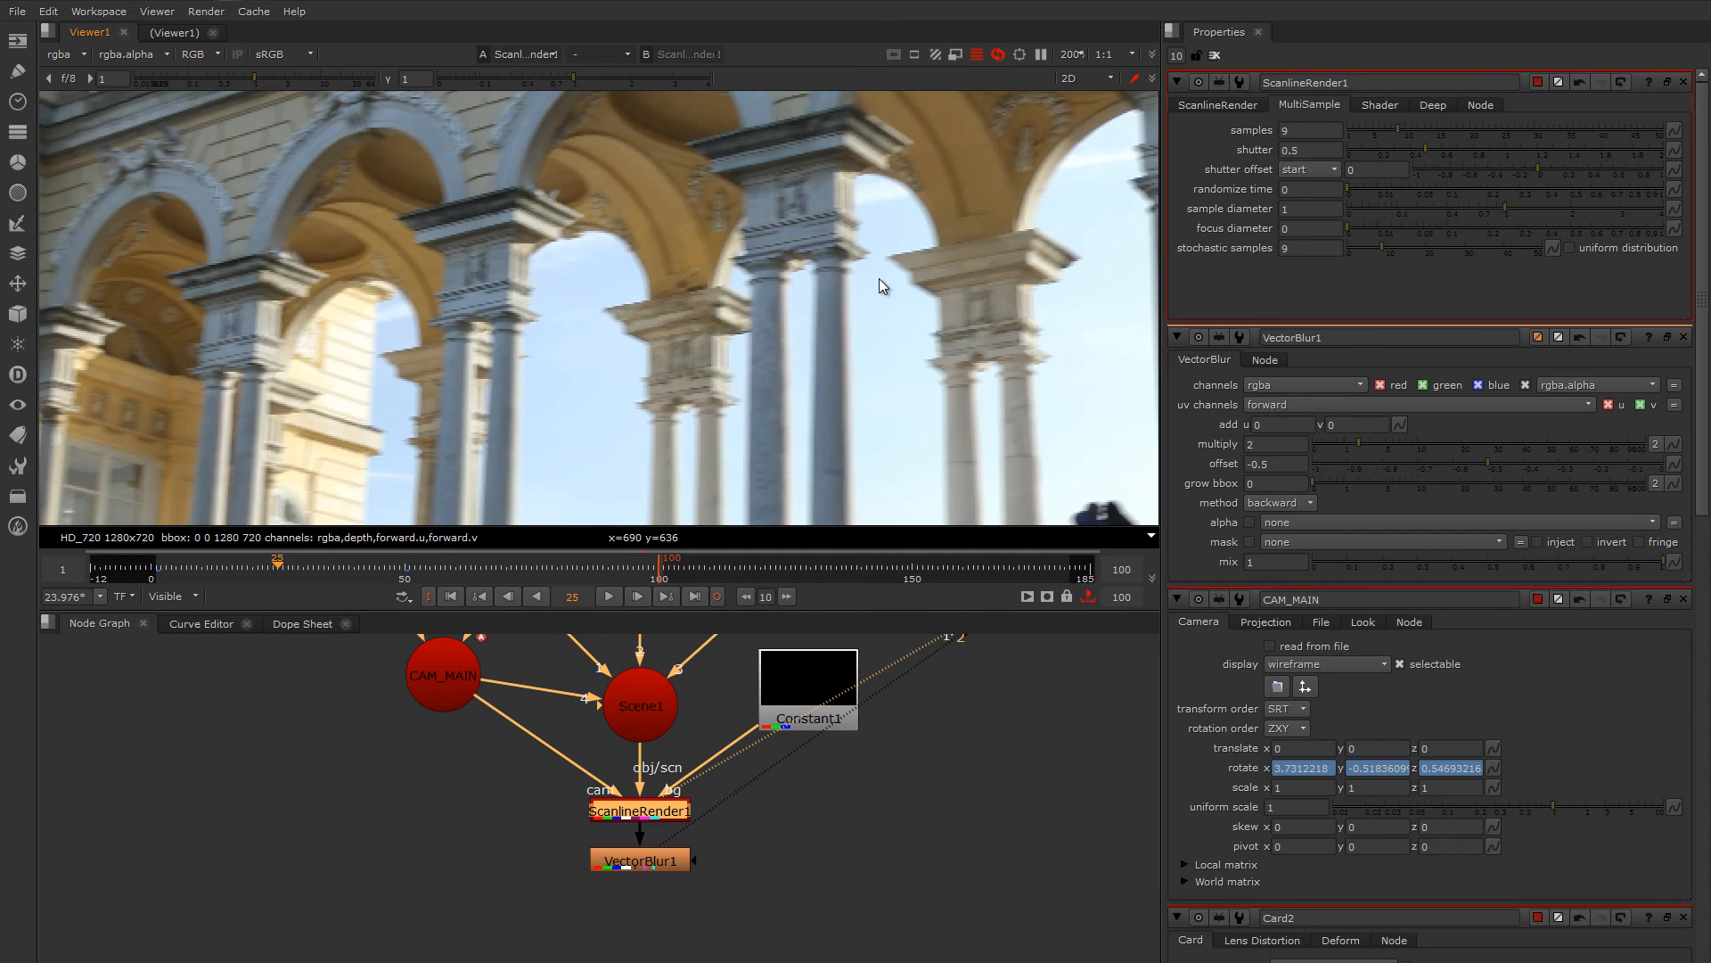
{"action": "key", "text": "minus"}
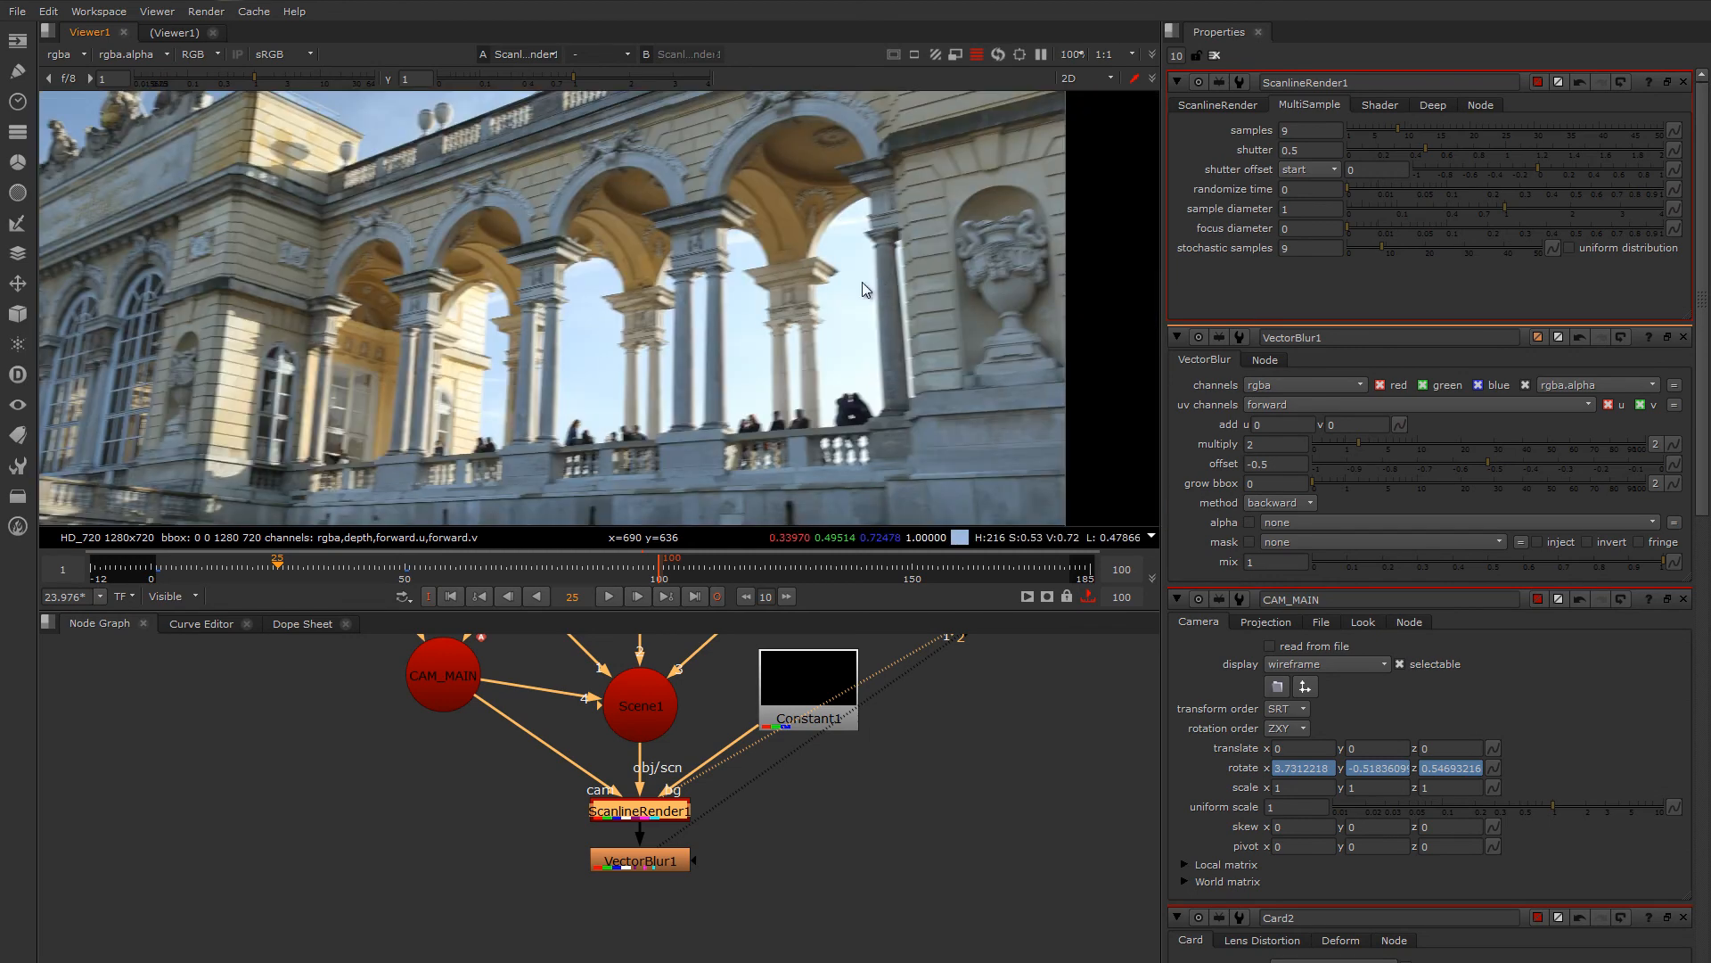
{"action": "scroll", "coordinate": [724, 256], "scroll_direction": "up", "scroll_amount": 6}
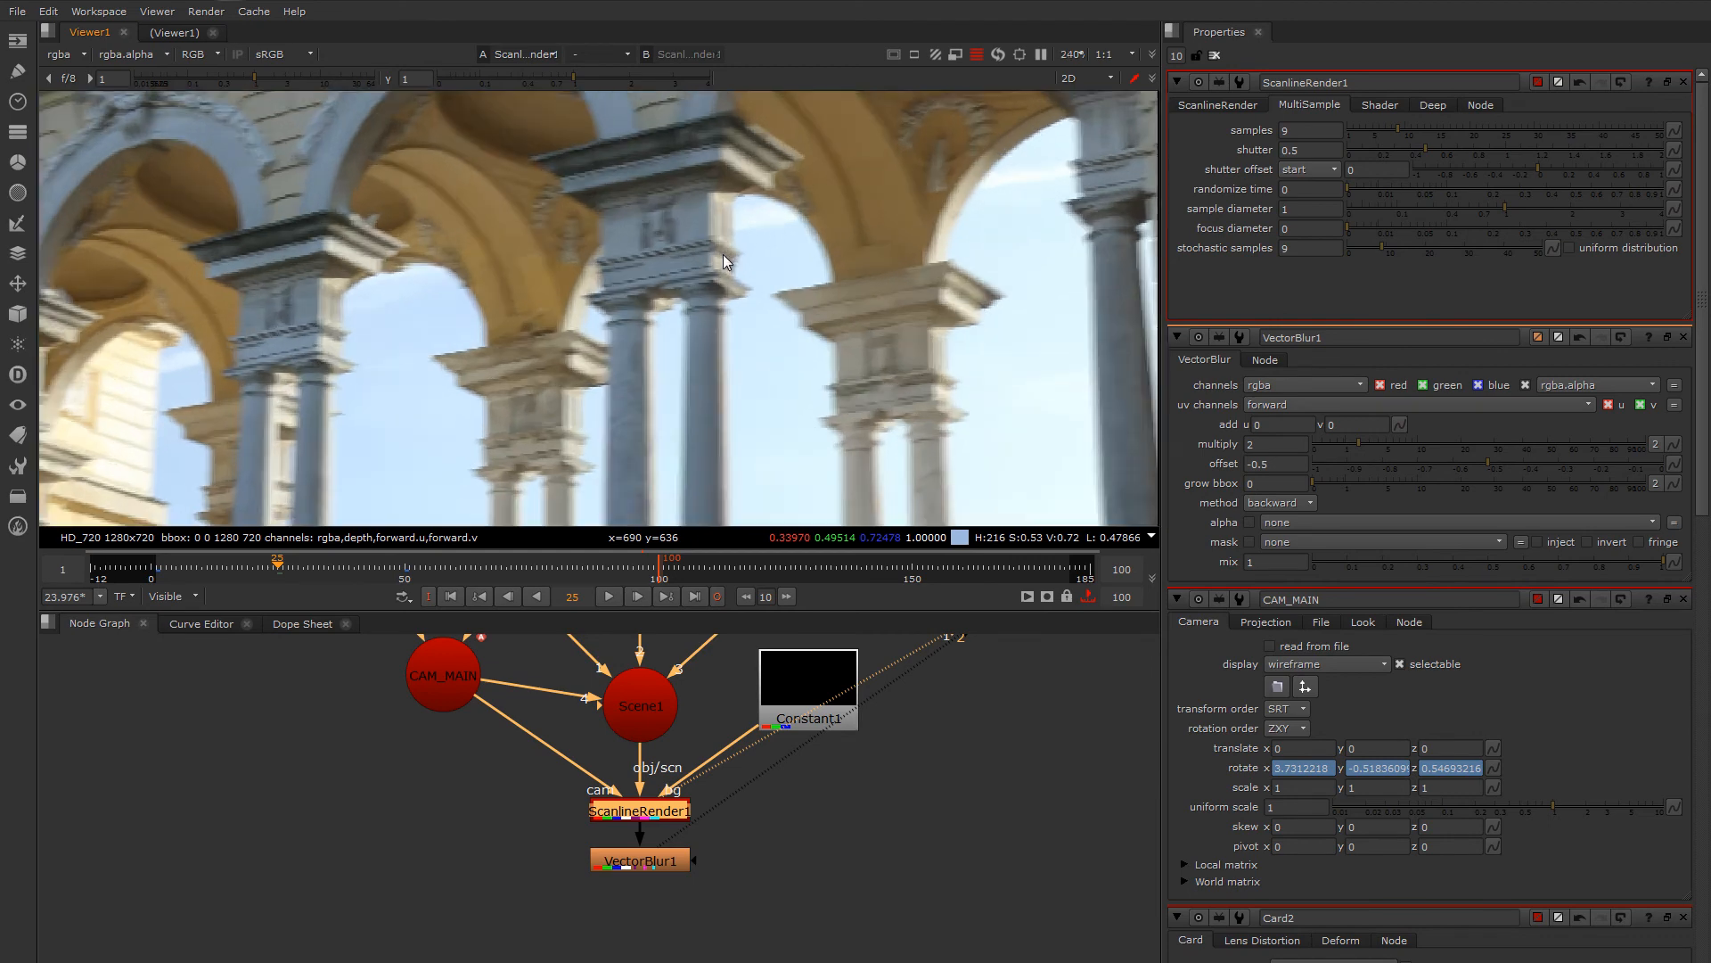
{"action": "scroll", "coordinate": [750, 281], "scroll_direction": "up", "scroll_amount": 1}
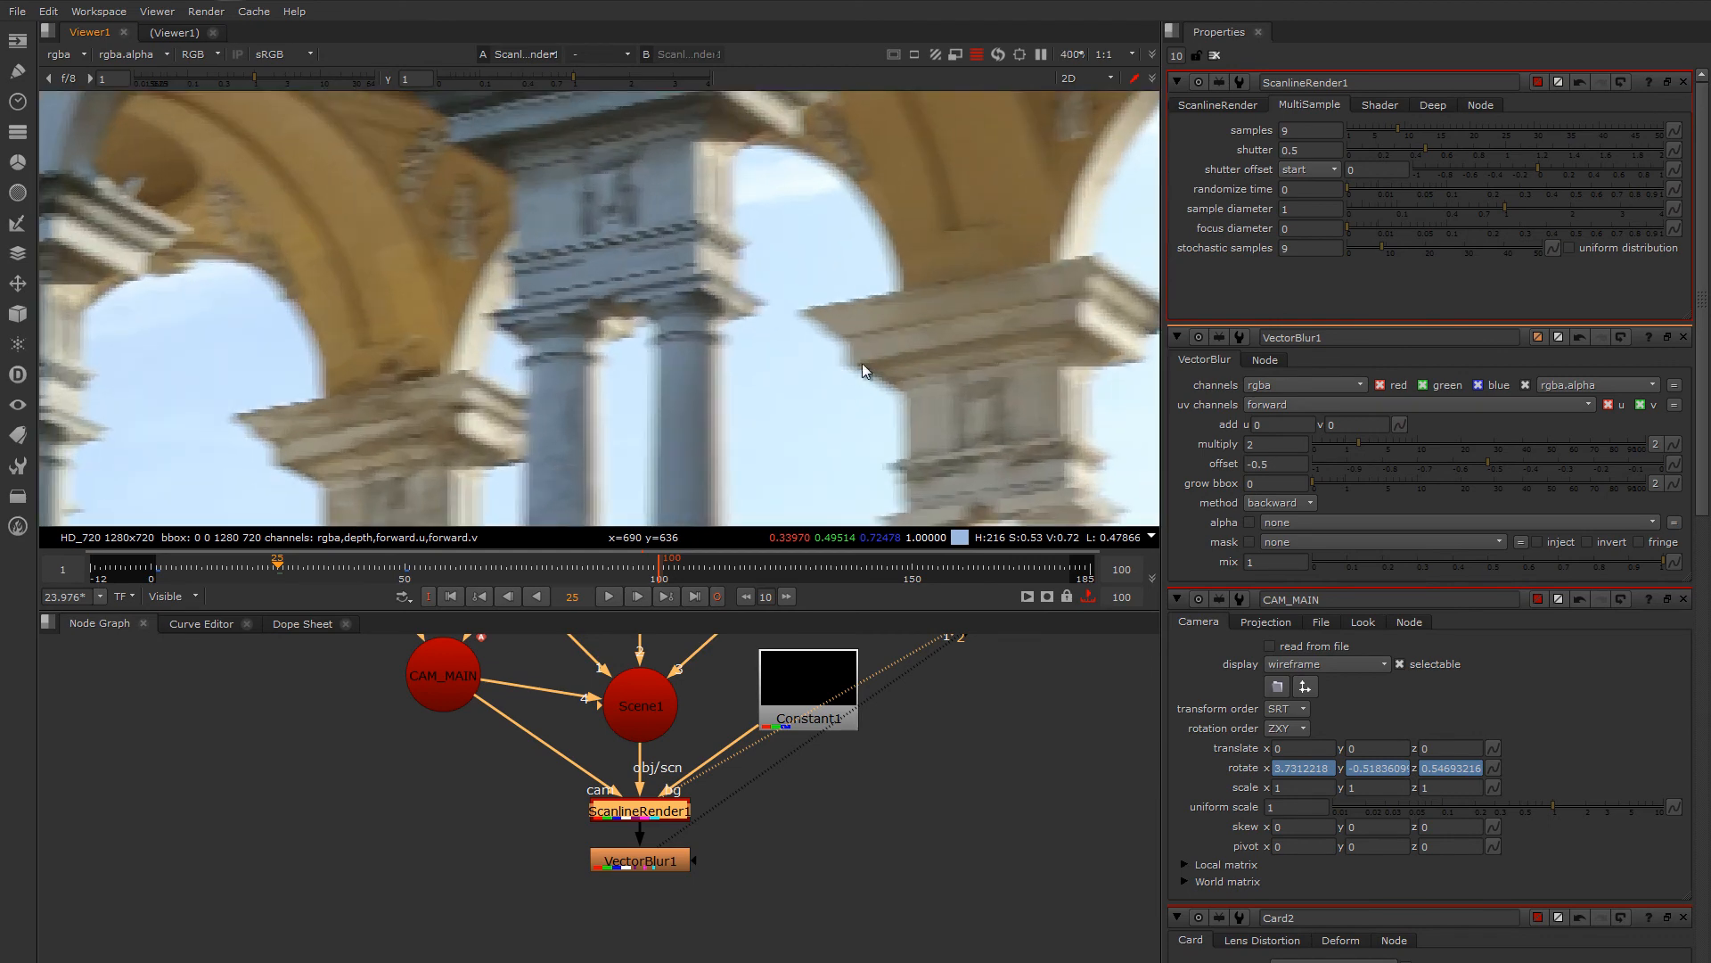
- Reset ScanlineRender1's samples to 1 and its stochastic samples to 0
{"action": "left_click_drag", "start_coordinate": [1317, 131], "coordinate": [1248, 127]}
{"action": "type", "text": "1"}
{"action": "key", "text": "Return"}
{"action": "left_click", "coordinate": [1294, 249]}
- View VectorBlur1 and compare its column blur at 400% zoom across frames 25, 26 and 27
{"action": "left_click", "coordinate": [663, 812]}
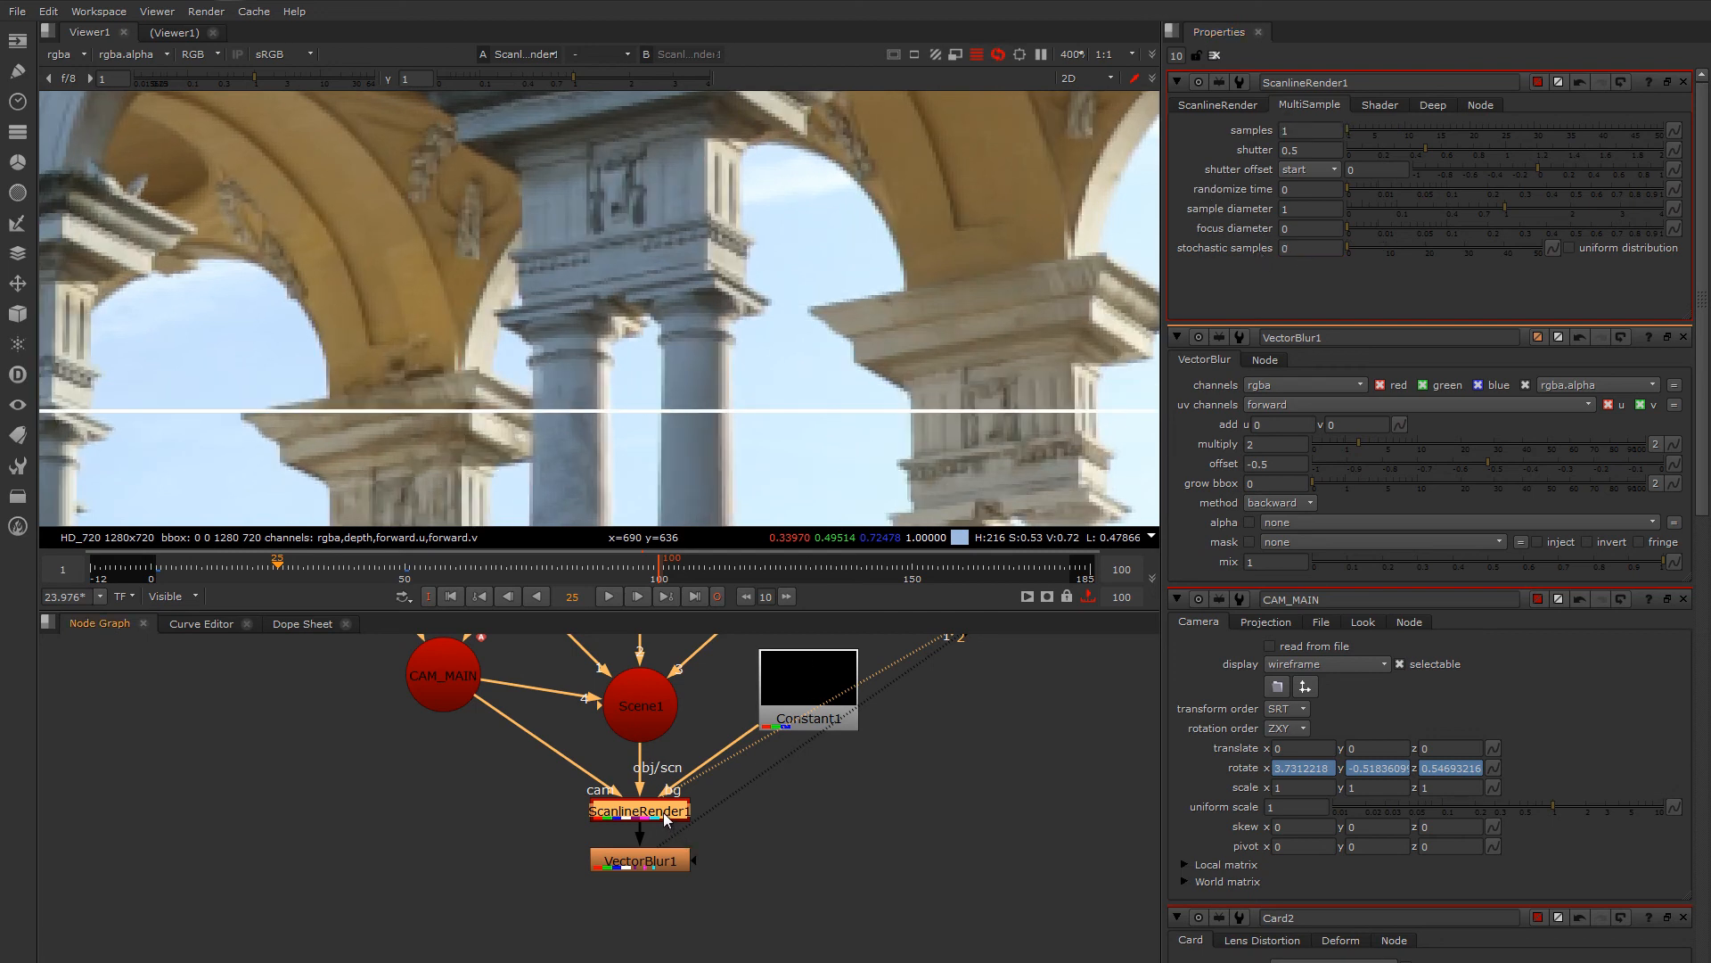
{"action": "left_click", "coordinate": [658, 847]}
{"action": "left_click", "coordinate": [655, 861]}
{"action": "key", "text": "2"}
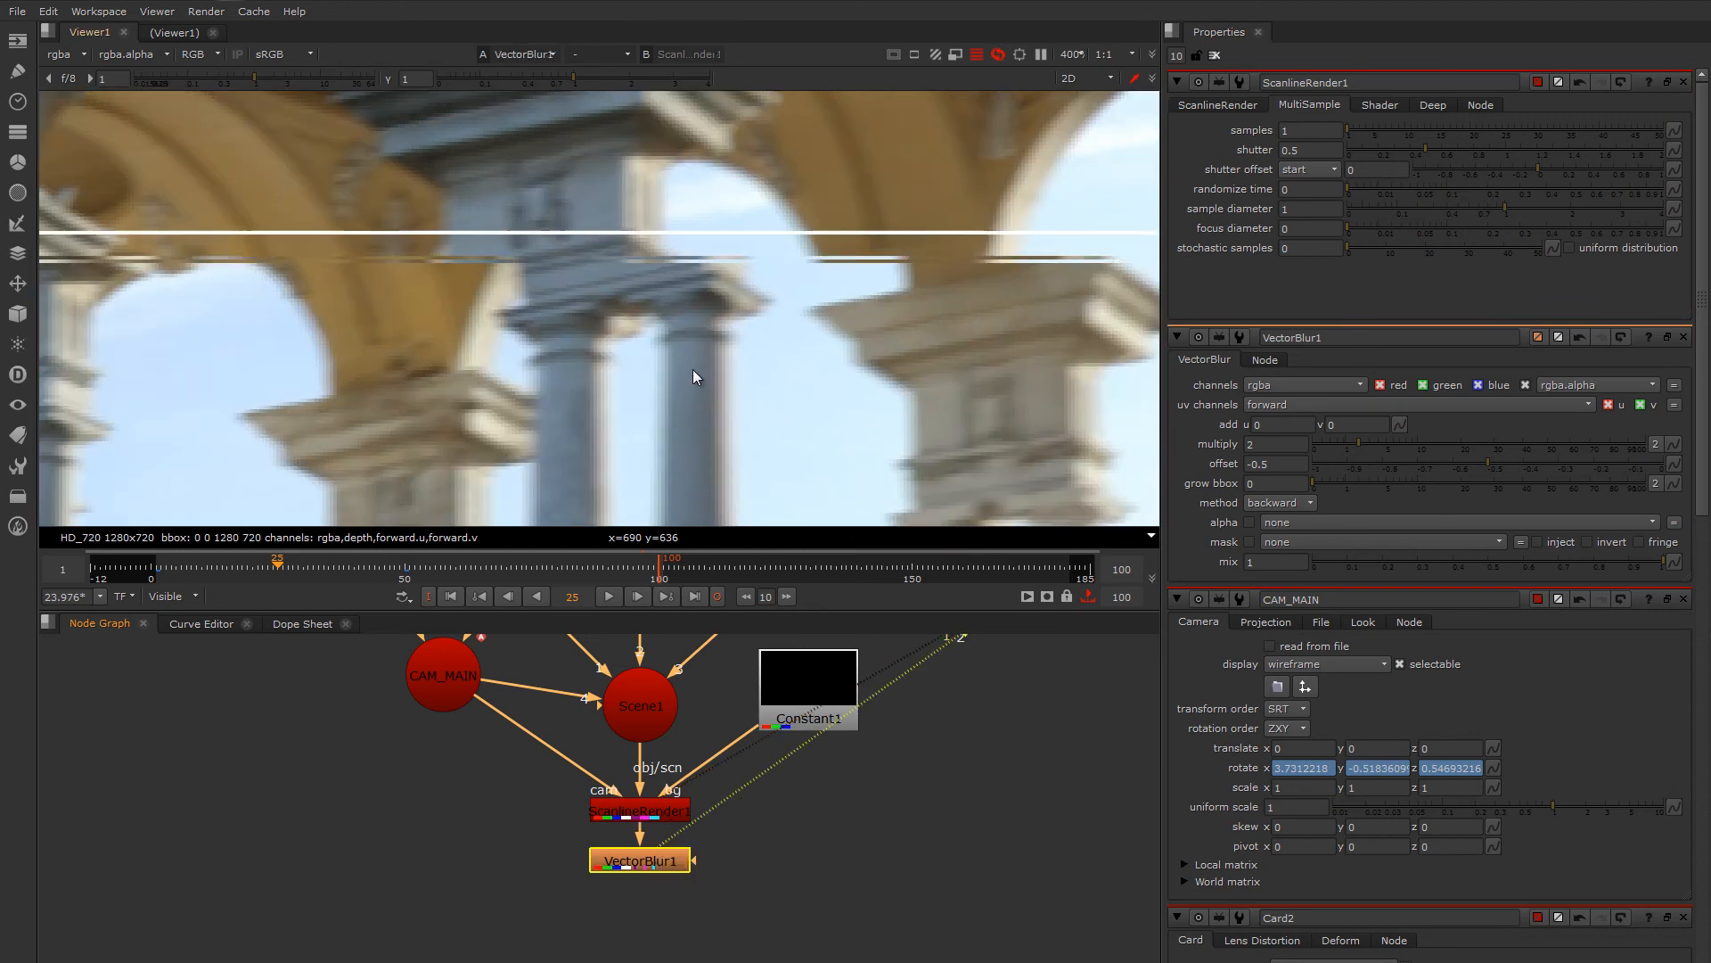
{"action": "key", "text": "Right"}
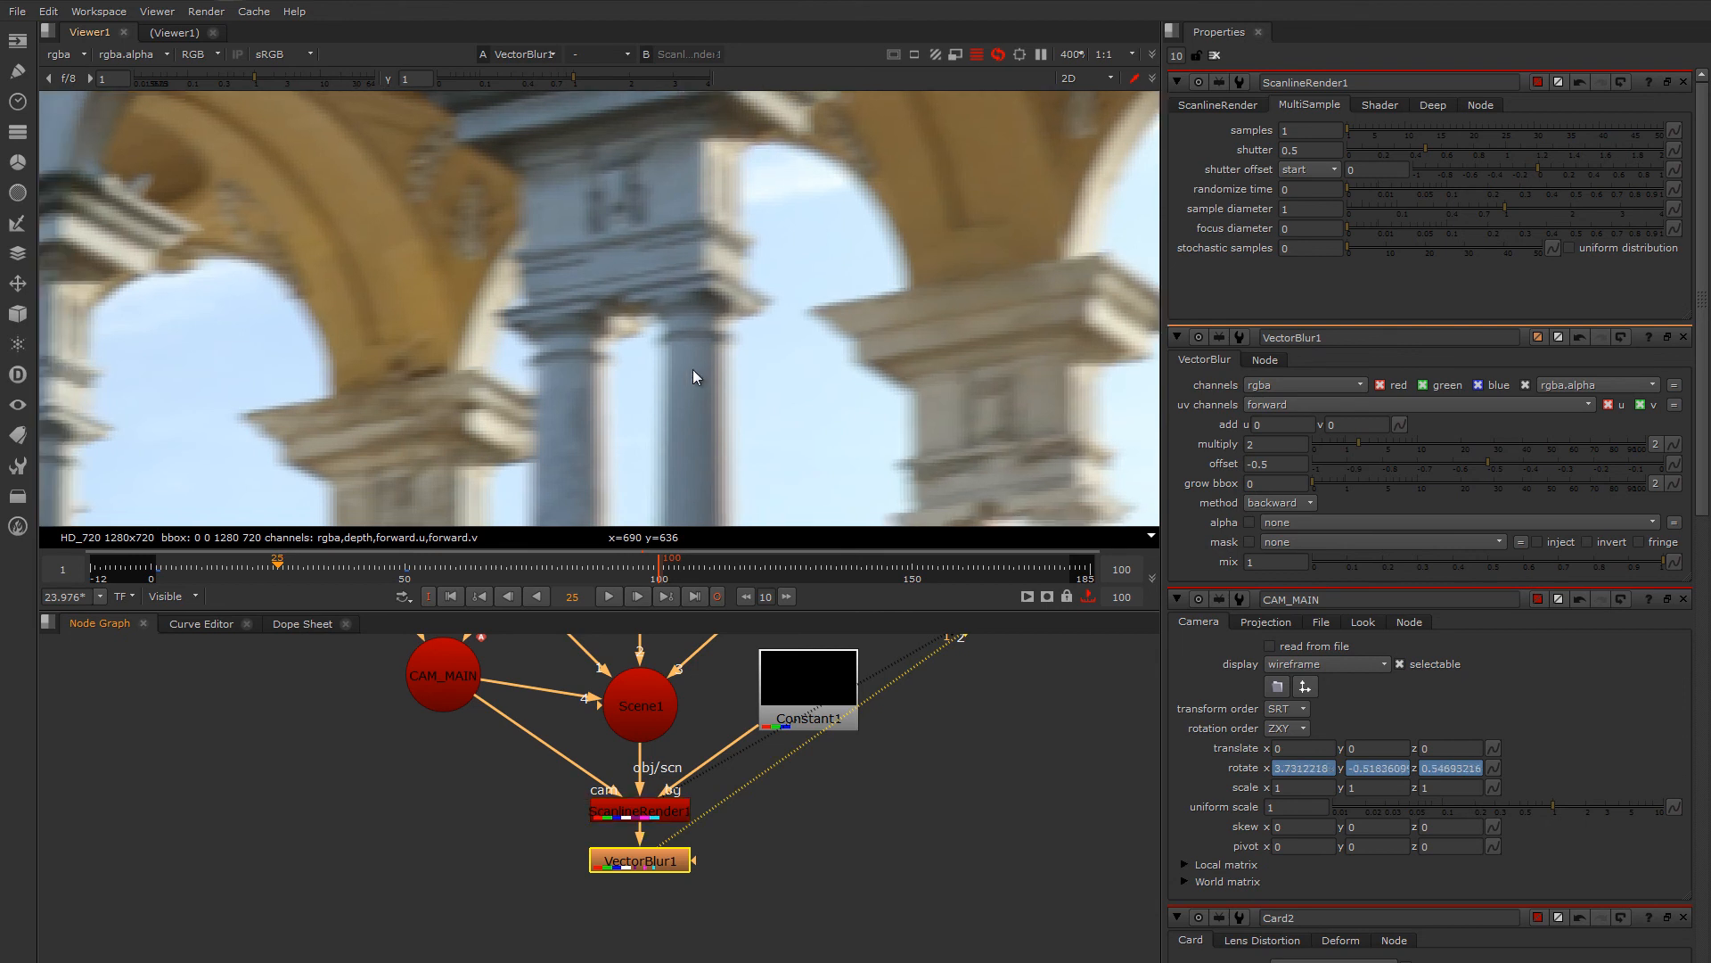
{"action": "key", "text": "Left"}
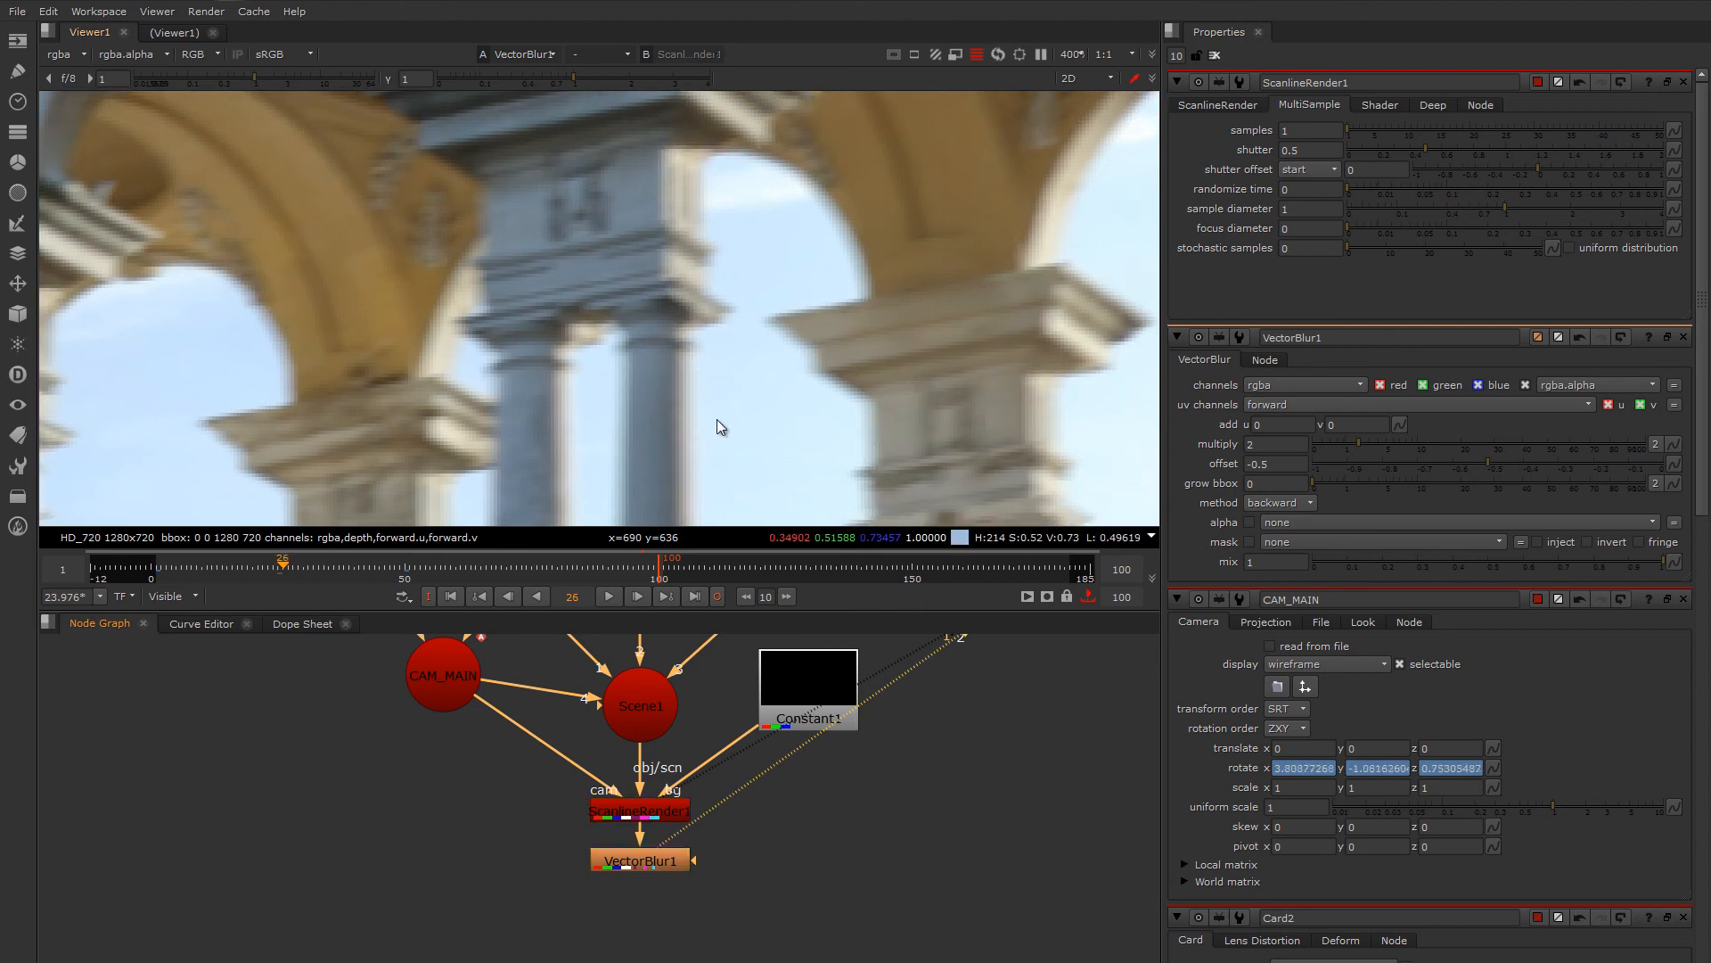
{"action": "key", "text": "Right"}
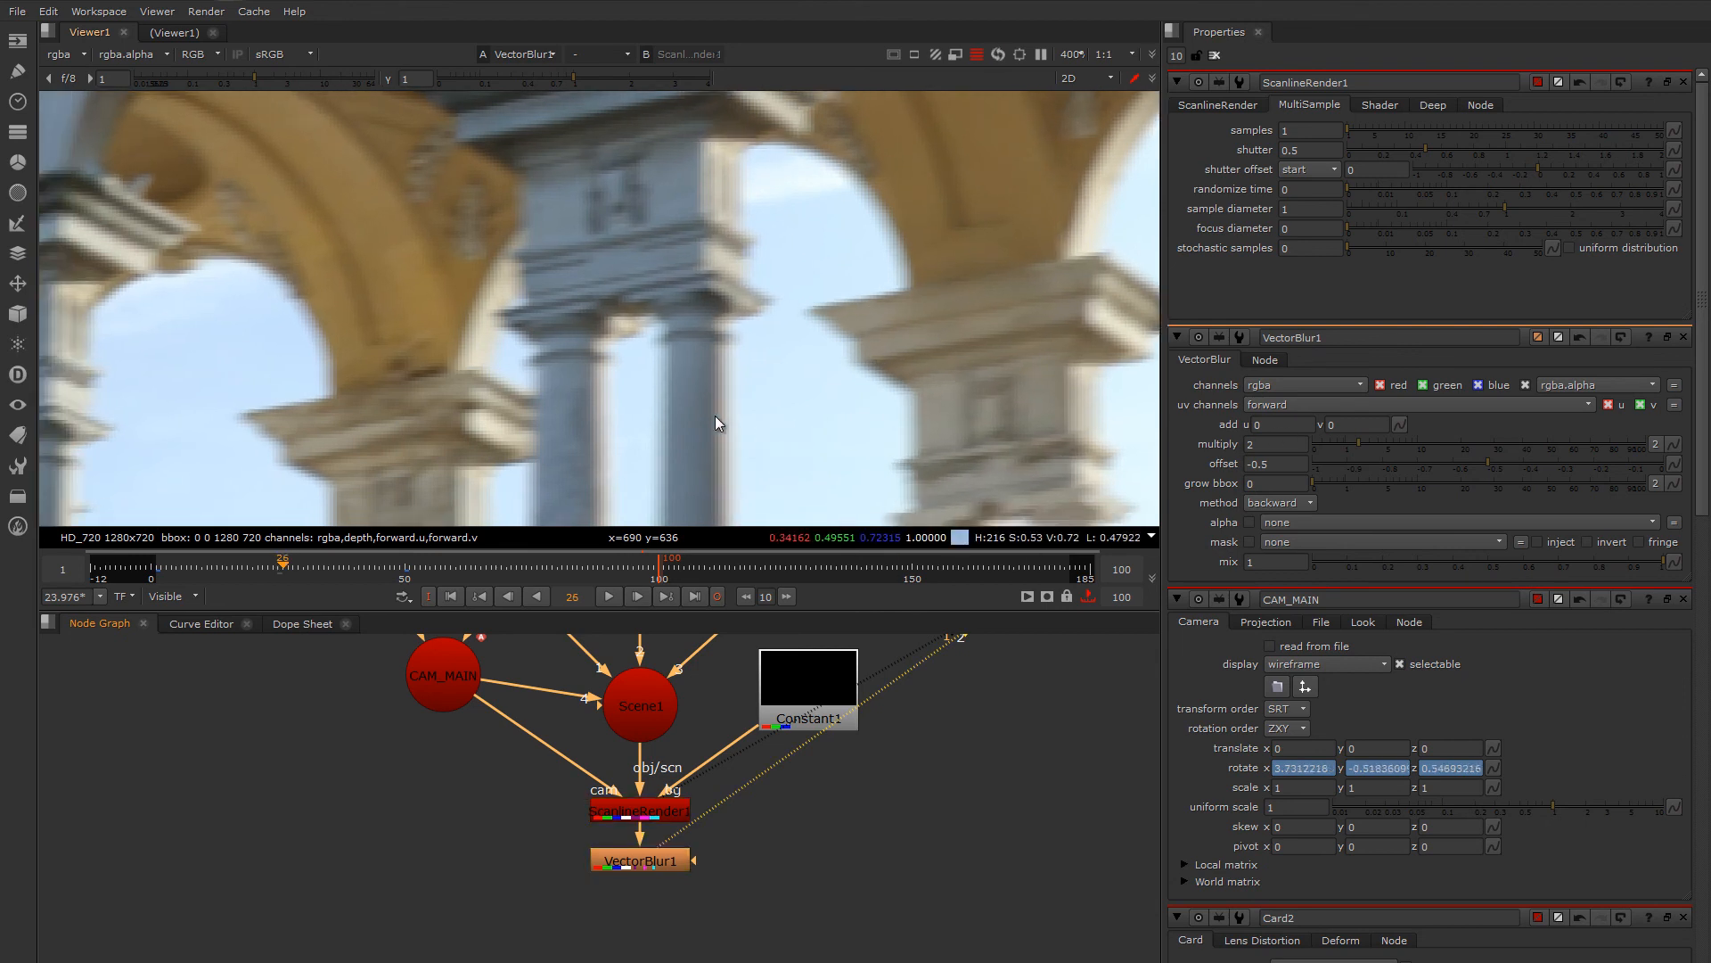
{"action": "key", "text": "Right"}
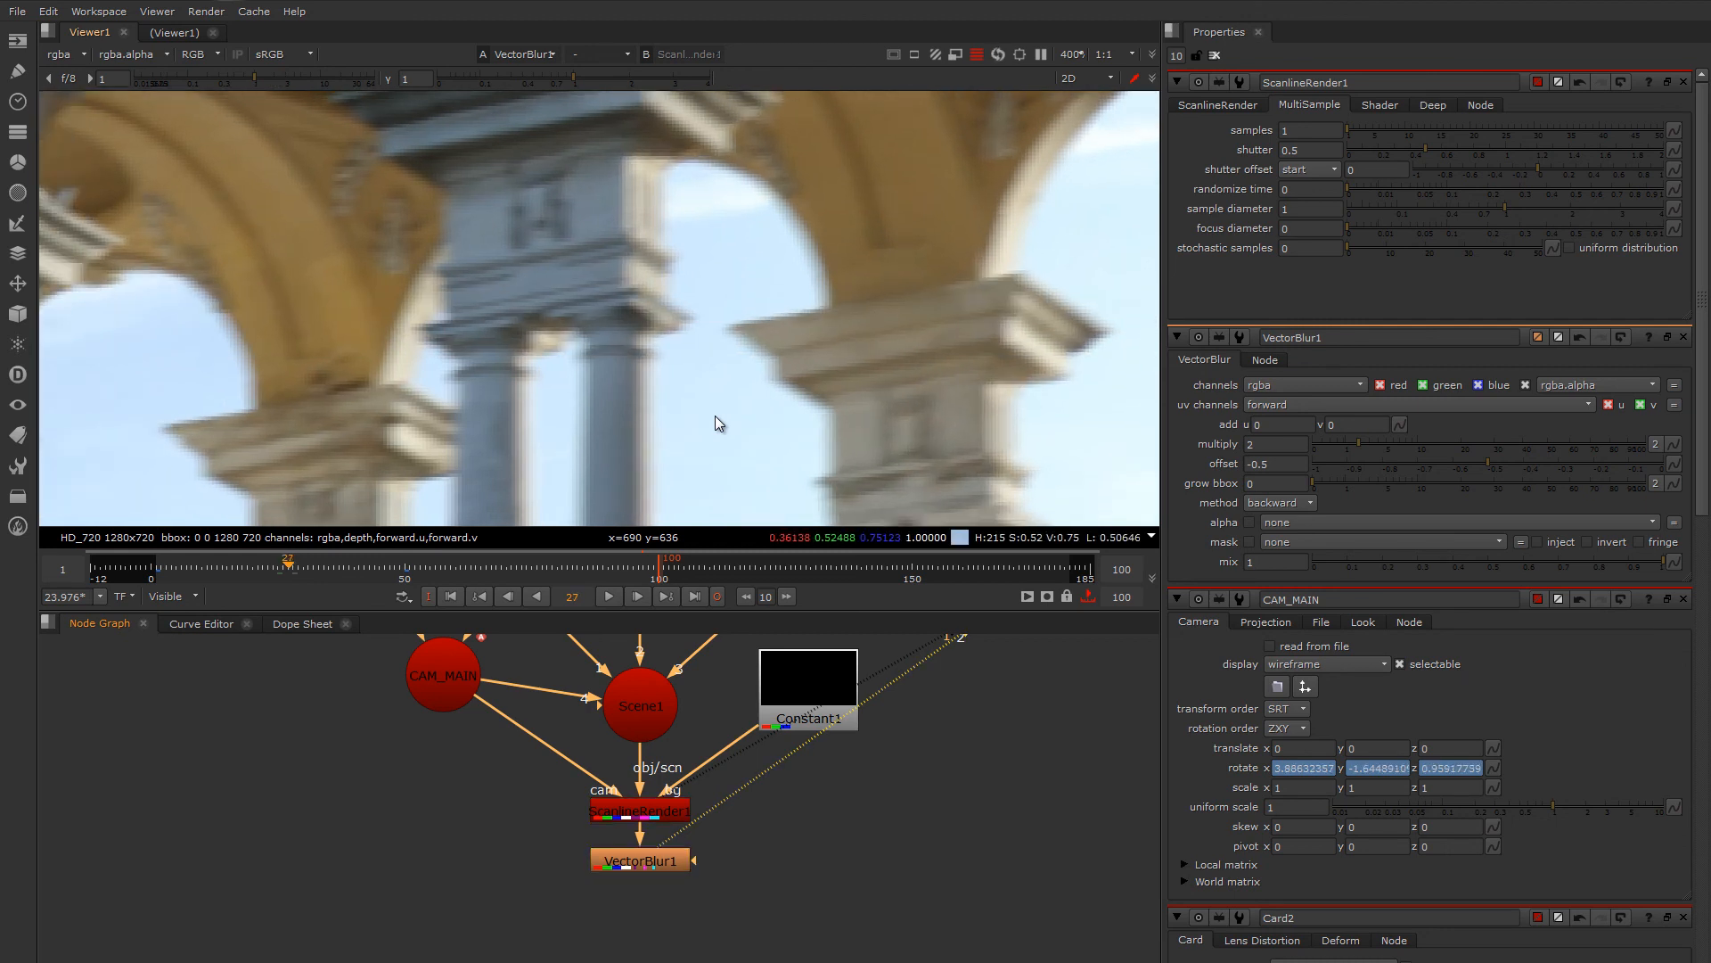
{"action": "key", "text": "Left"}
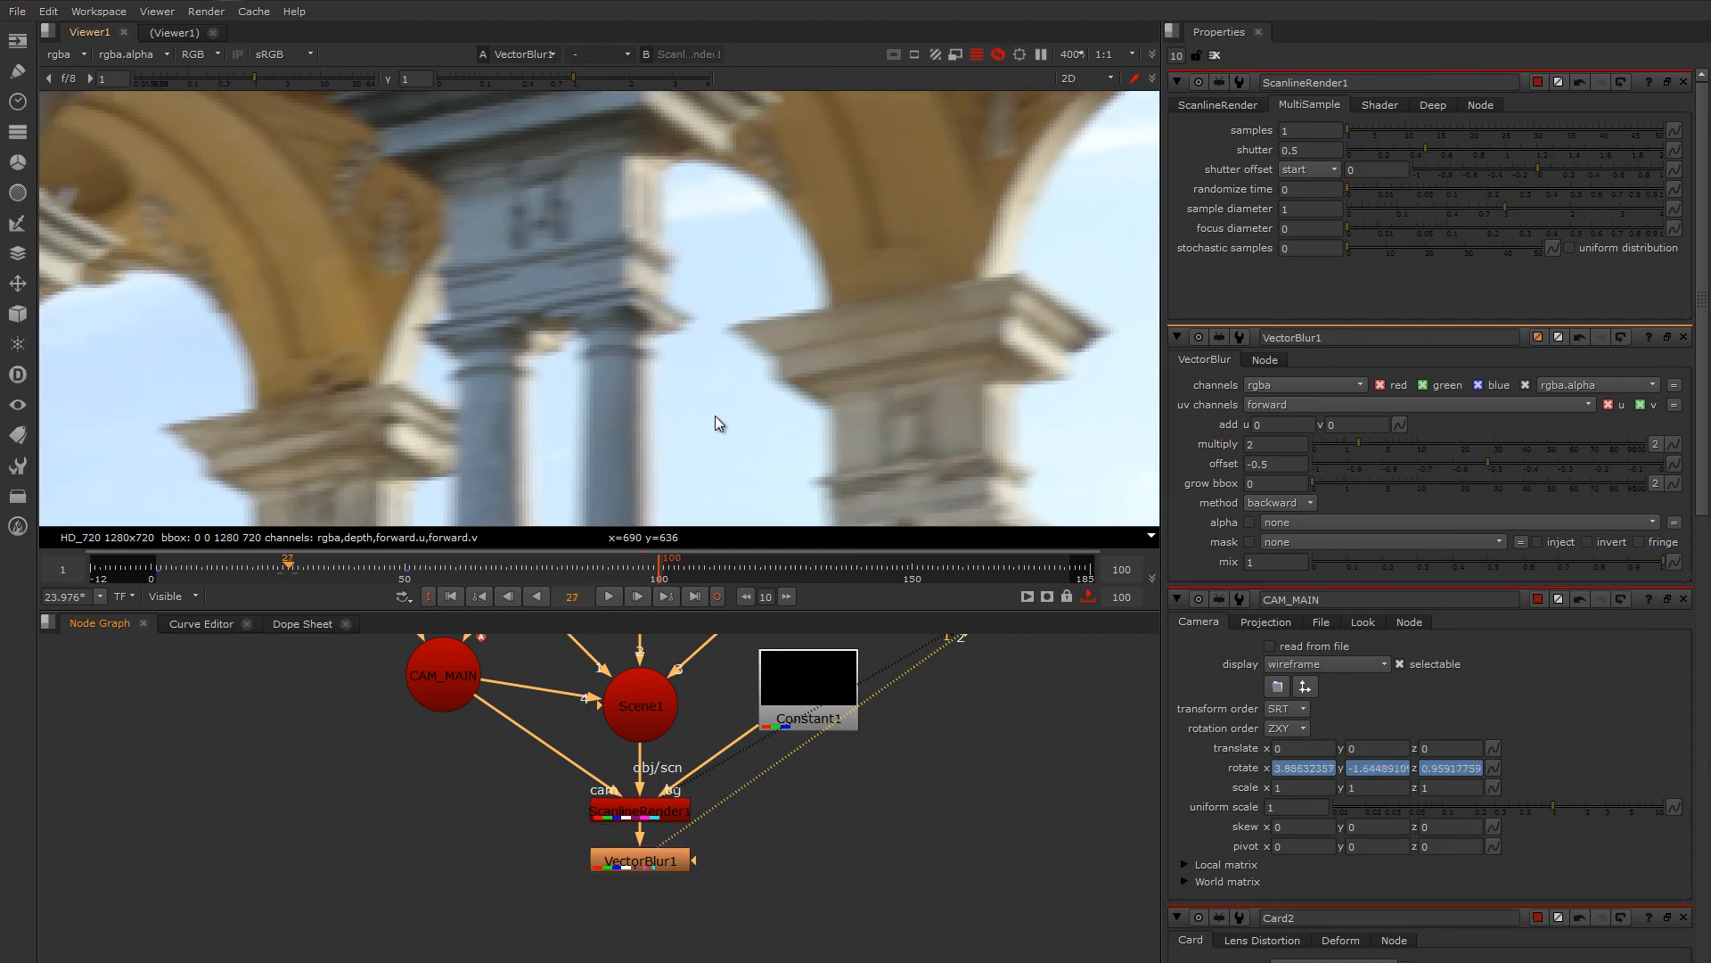
- Fit the blurred image in the viewer and play back the camera pan up to frame 51
{"action": "scroll", "coordinate": [726, 371], "scroll_direction": "down", "scroll_amount": 5}
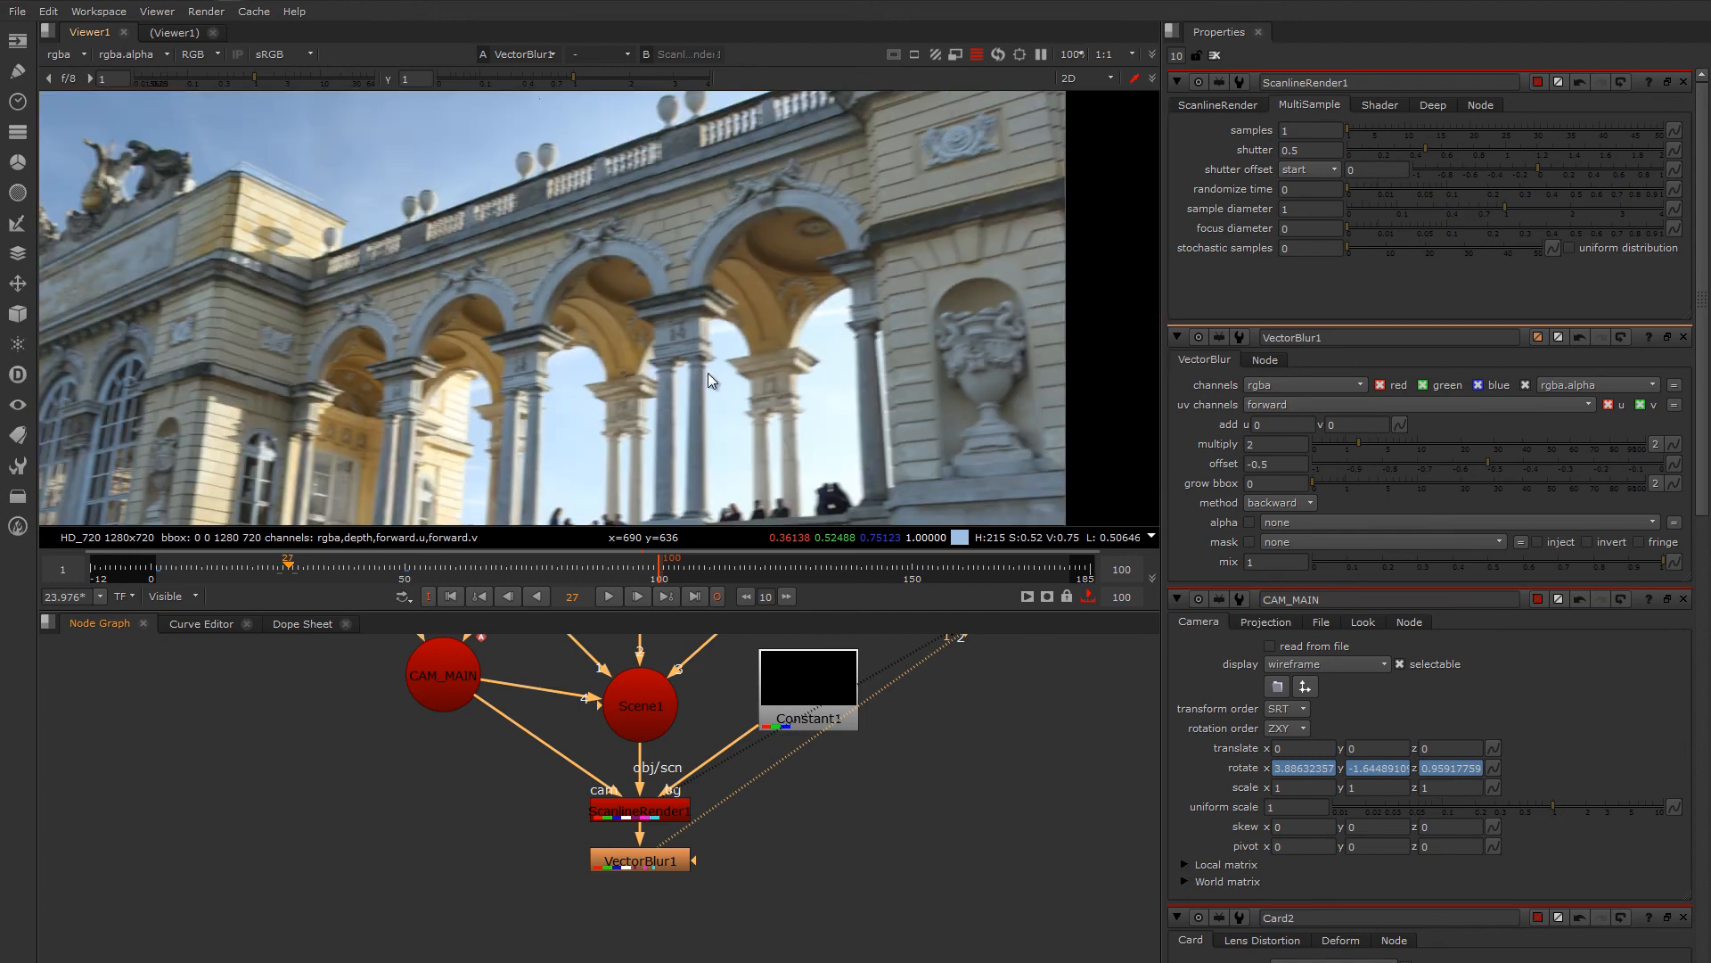
{"action": "scroll", "coordinate": [735, 339], "scroll_direction": "down", "scroll_amount": 1}
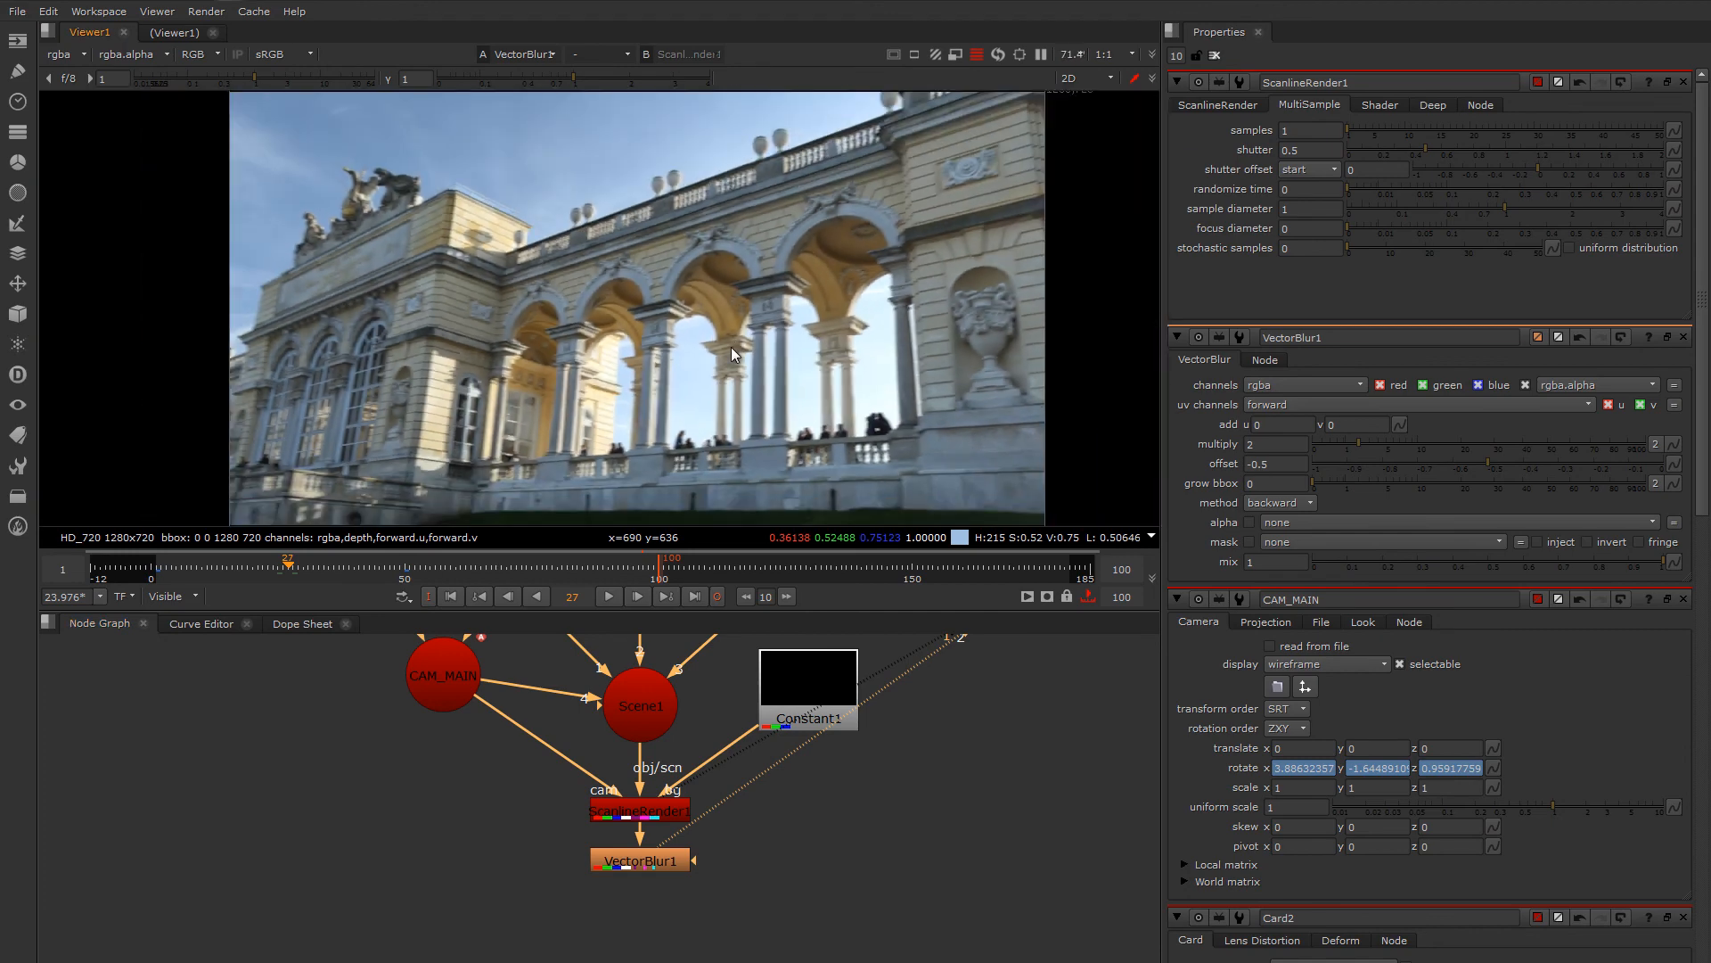
{"action": "mouse_move", "coordinate": [672, 345]}
{"action": "middle_mouse_down"}
{"action": "mouse_move", "coordinate": [719, 339]}
{"action": "mouse_move", "coordinate": [695, 339]}
{"action": "middle_mouse_up"}
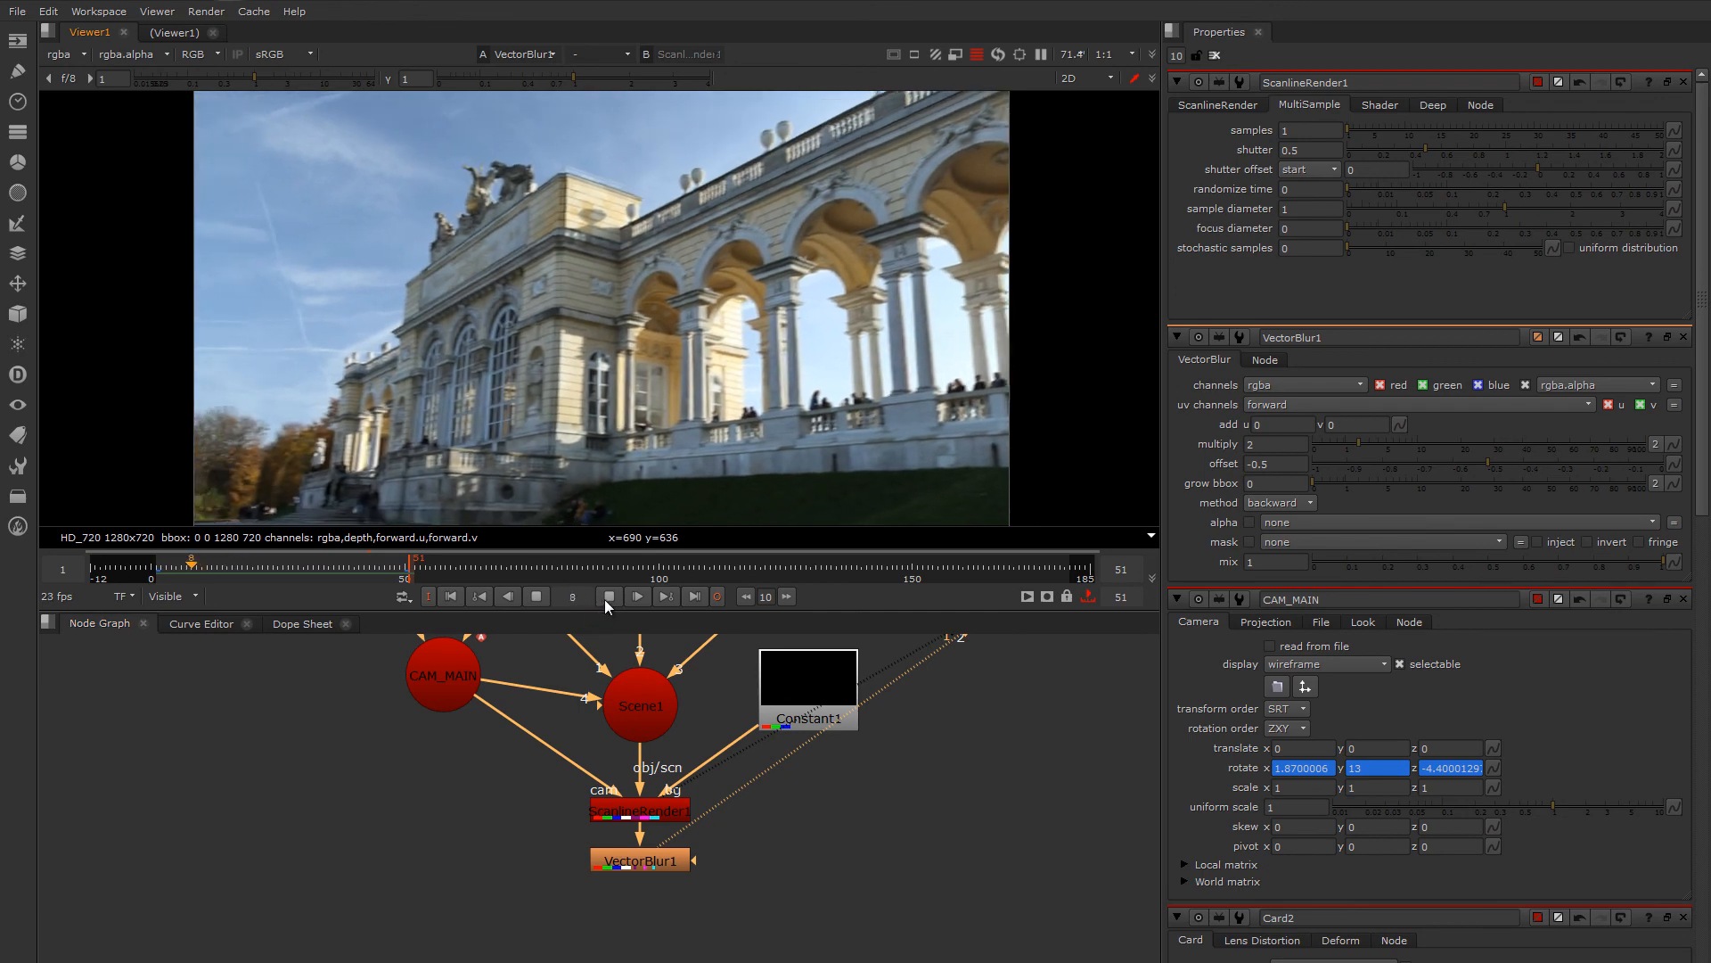
{"action": "left_click", "coordinate": [606, 598]}
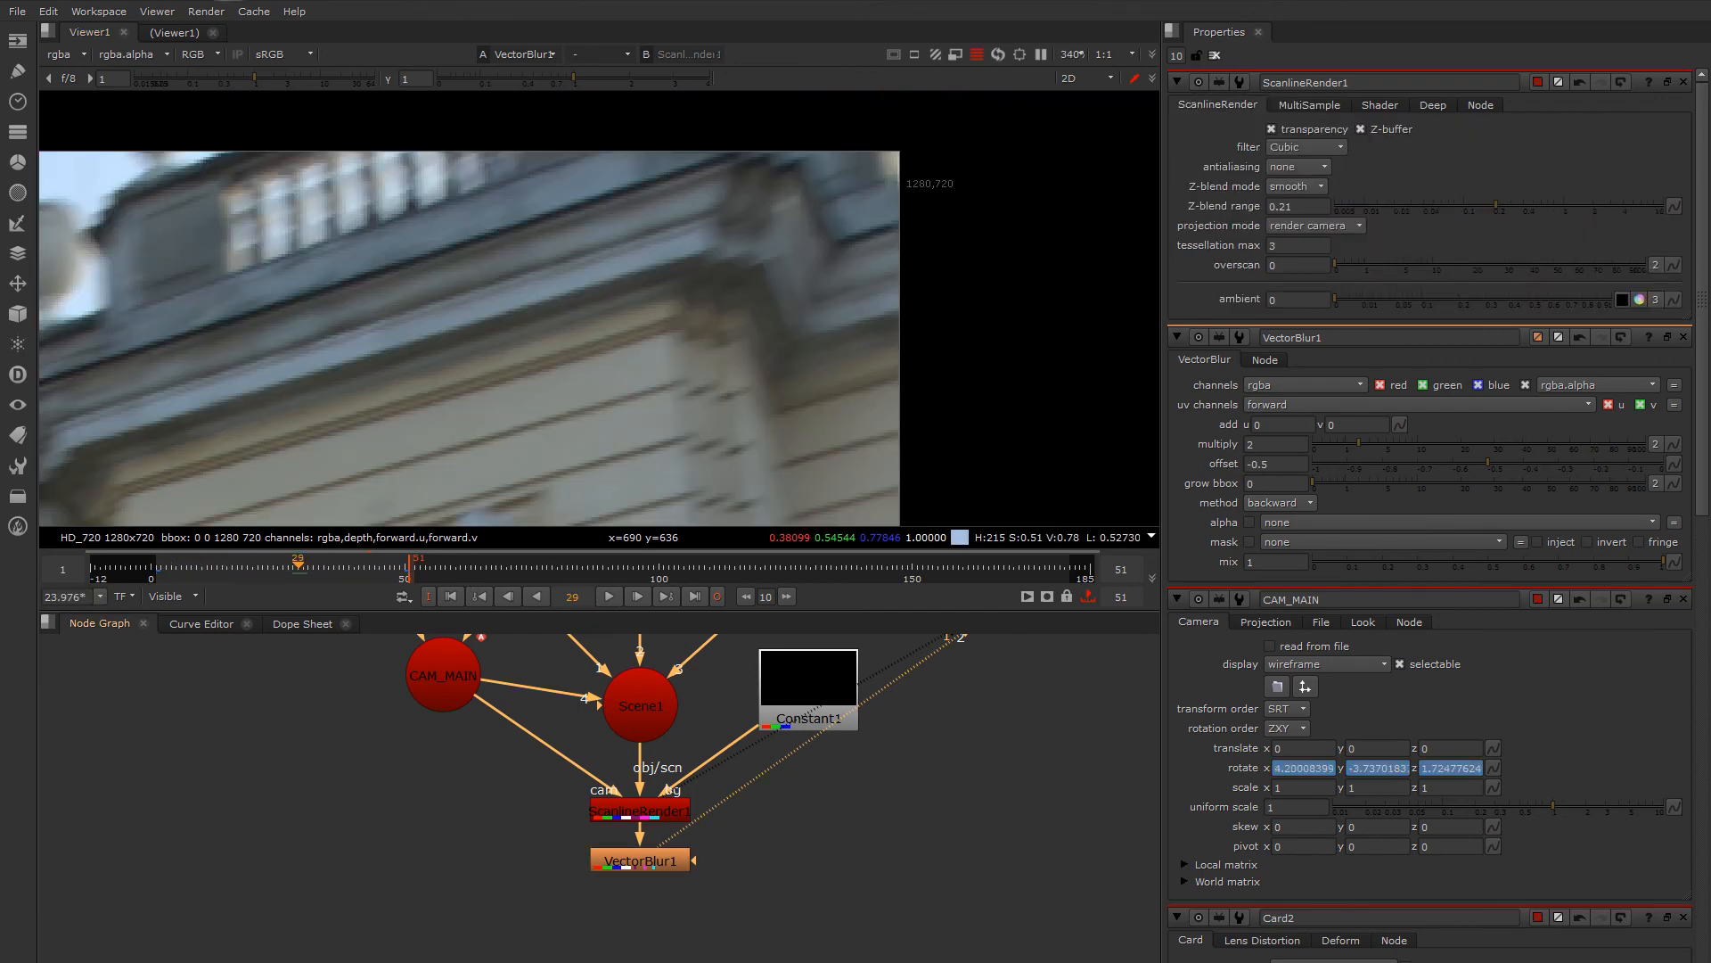
- Examine the blur along the image's upper-right edge at 340% zoom, stepping between frames 28 and 29
{"action": "middle_click_drag", "start_coordinate": [890, 280], "coordinate": [860, 259]}
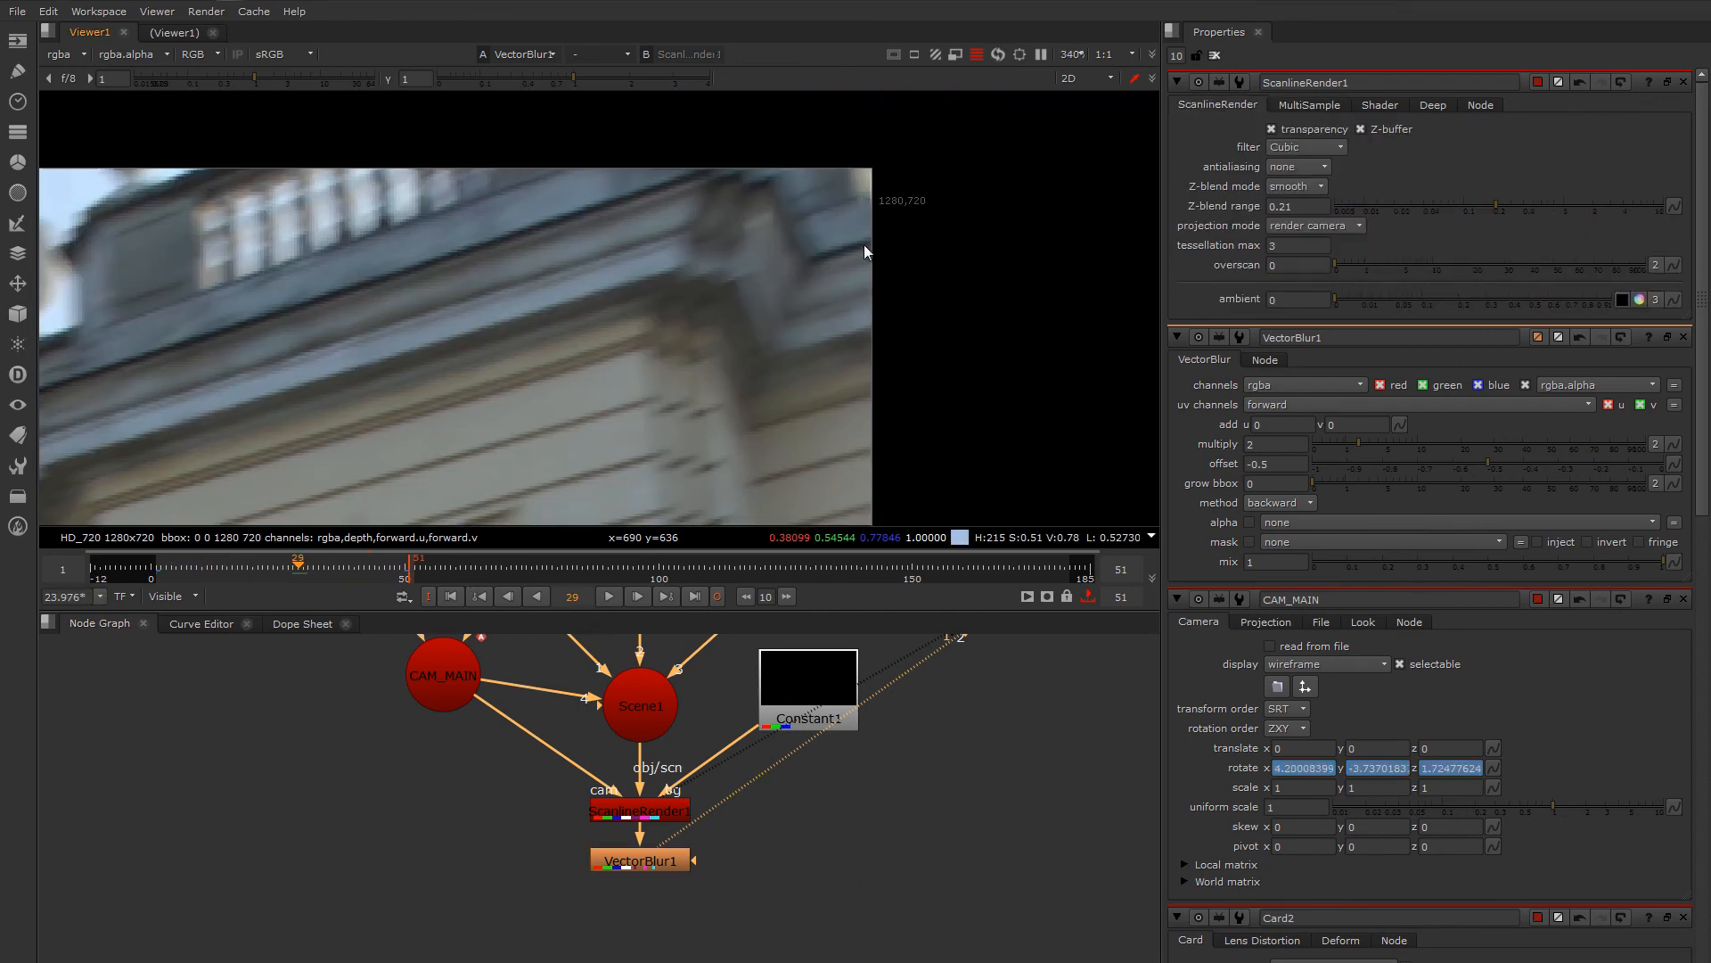
{"action": "middle_click_drag", "start_coordinate": [865, 331], "coordinate": [860, 295]}
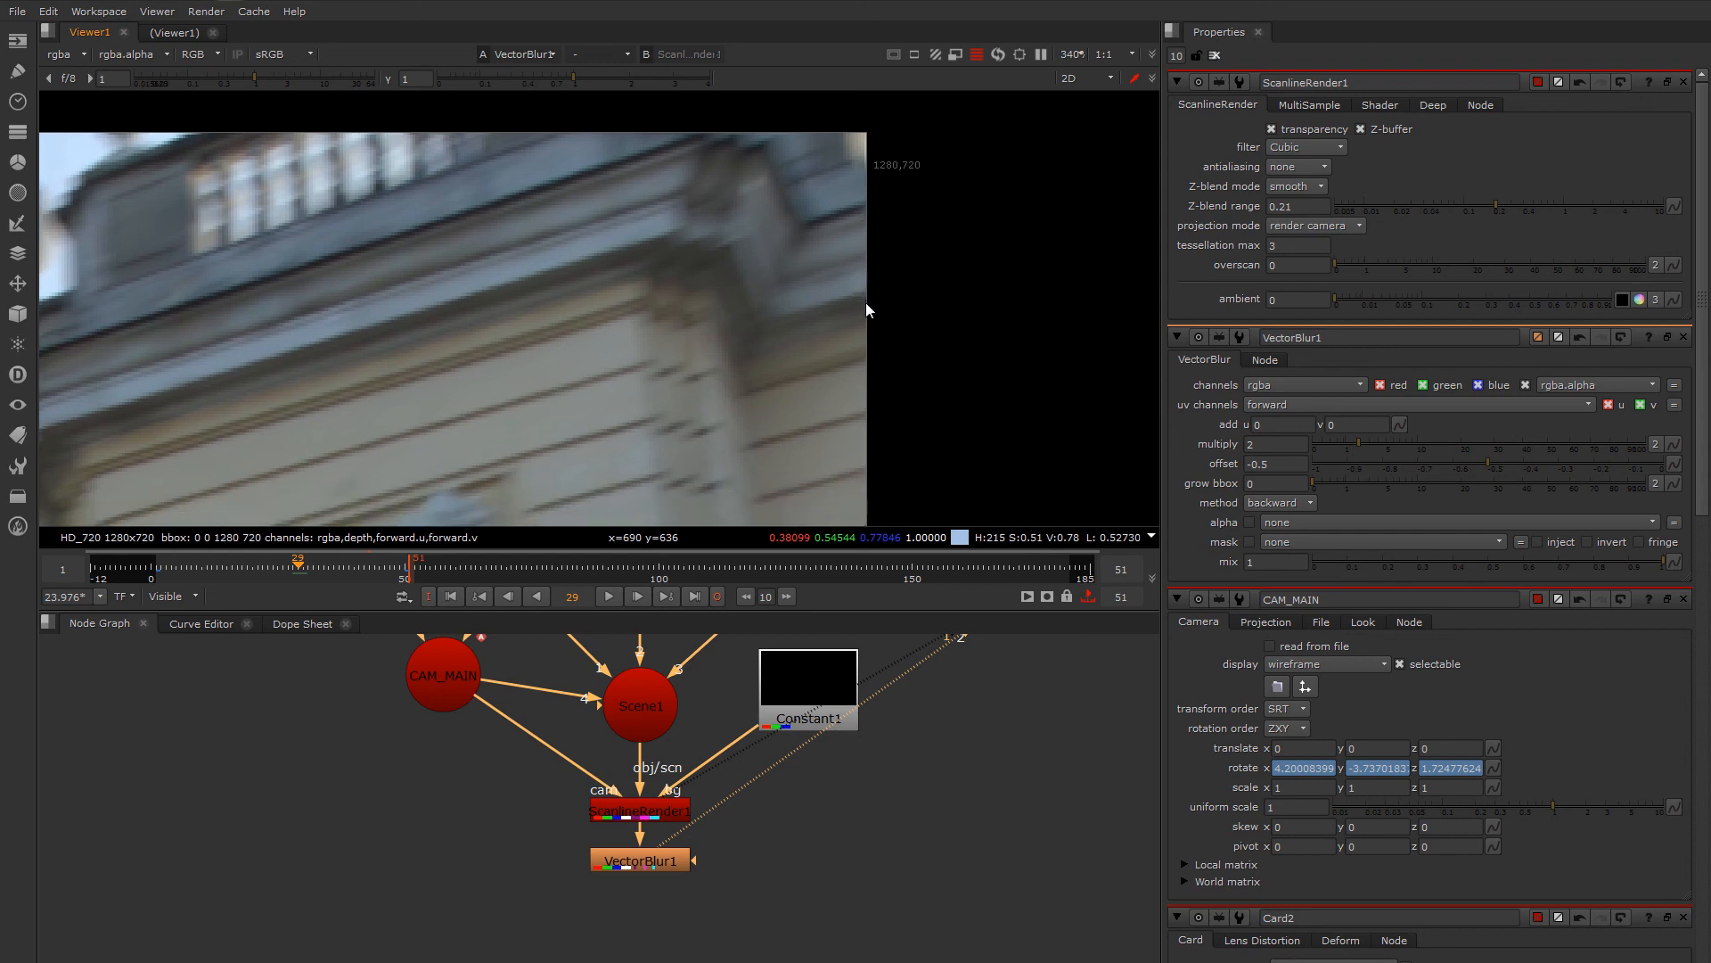
{"action": "key", "text": "Left"}
{"action": "key", "text": "Right"}
{"action": "key", "text": "Left"}
{"action": "key", "text": "Right"}
{"action": "middle_click_drag", "start_coordinate": [850, 402], "coordinate": [861, 351]}
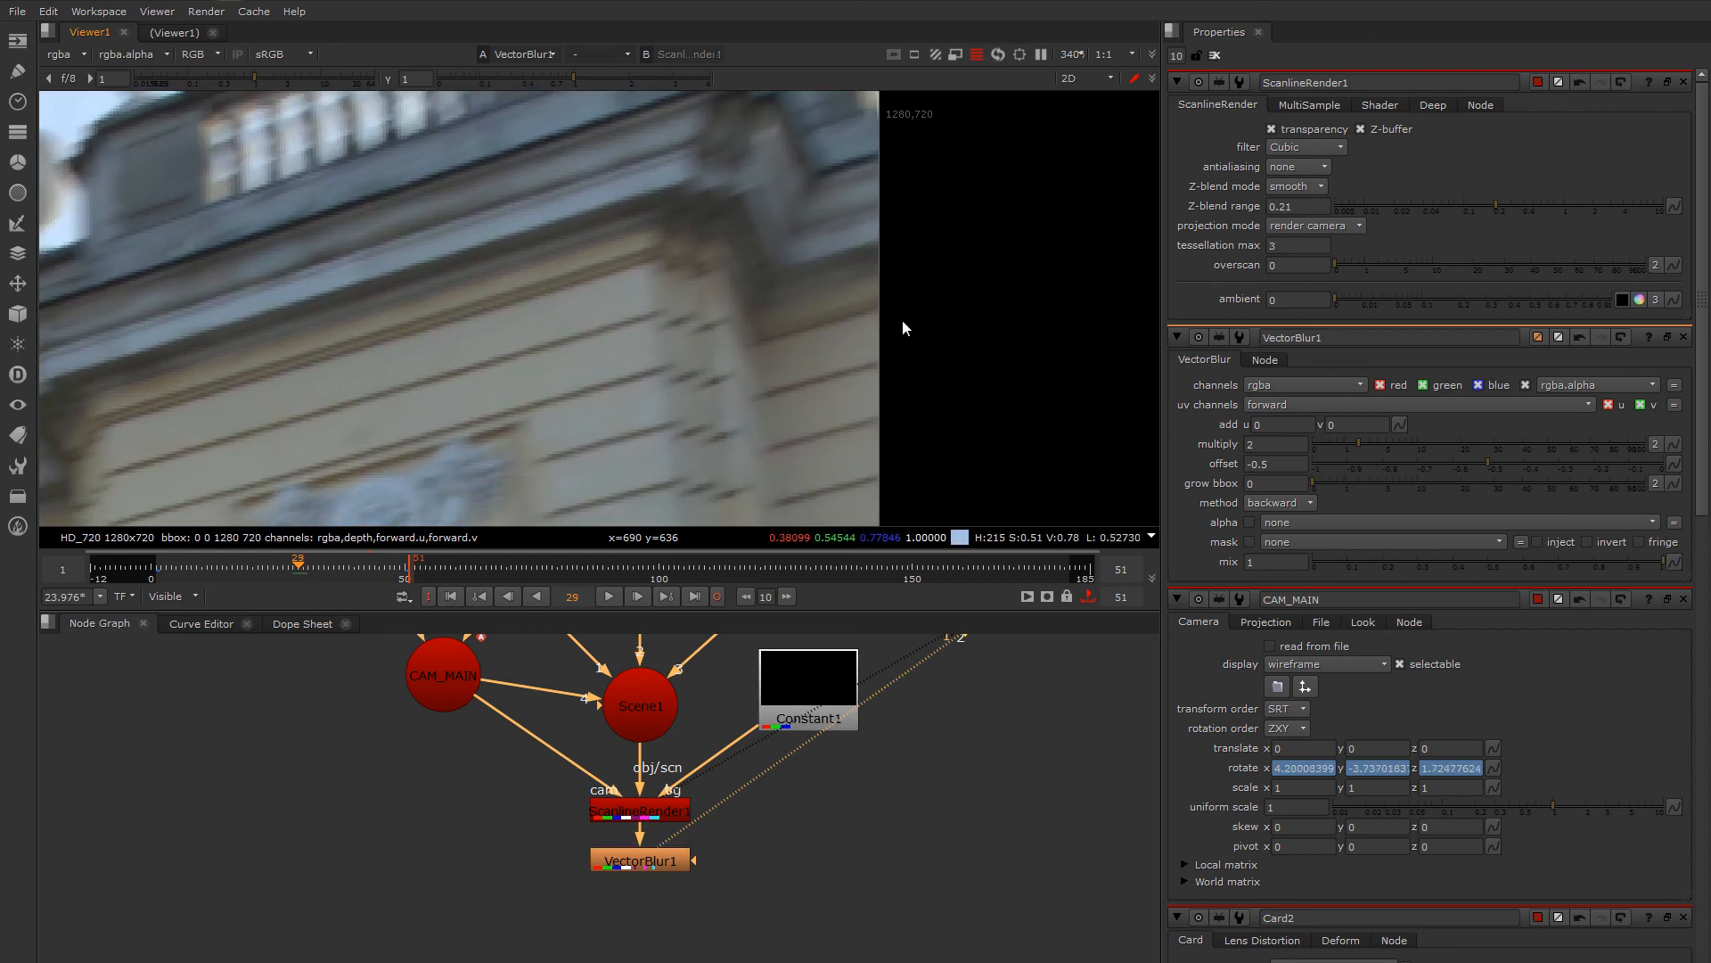
{"action": "middle_click_drag", "start_coordinate": [848, 261], "coordinate": [847, 323]}
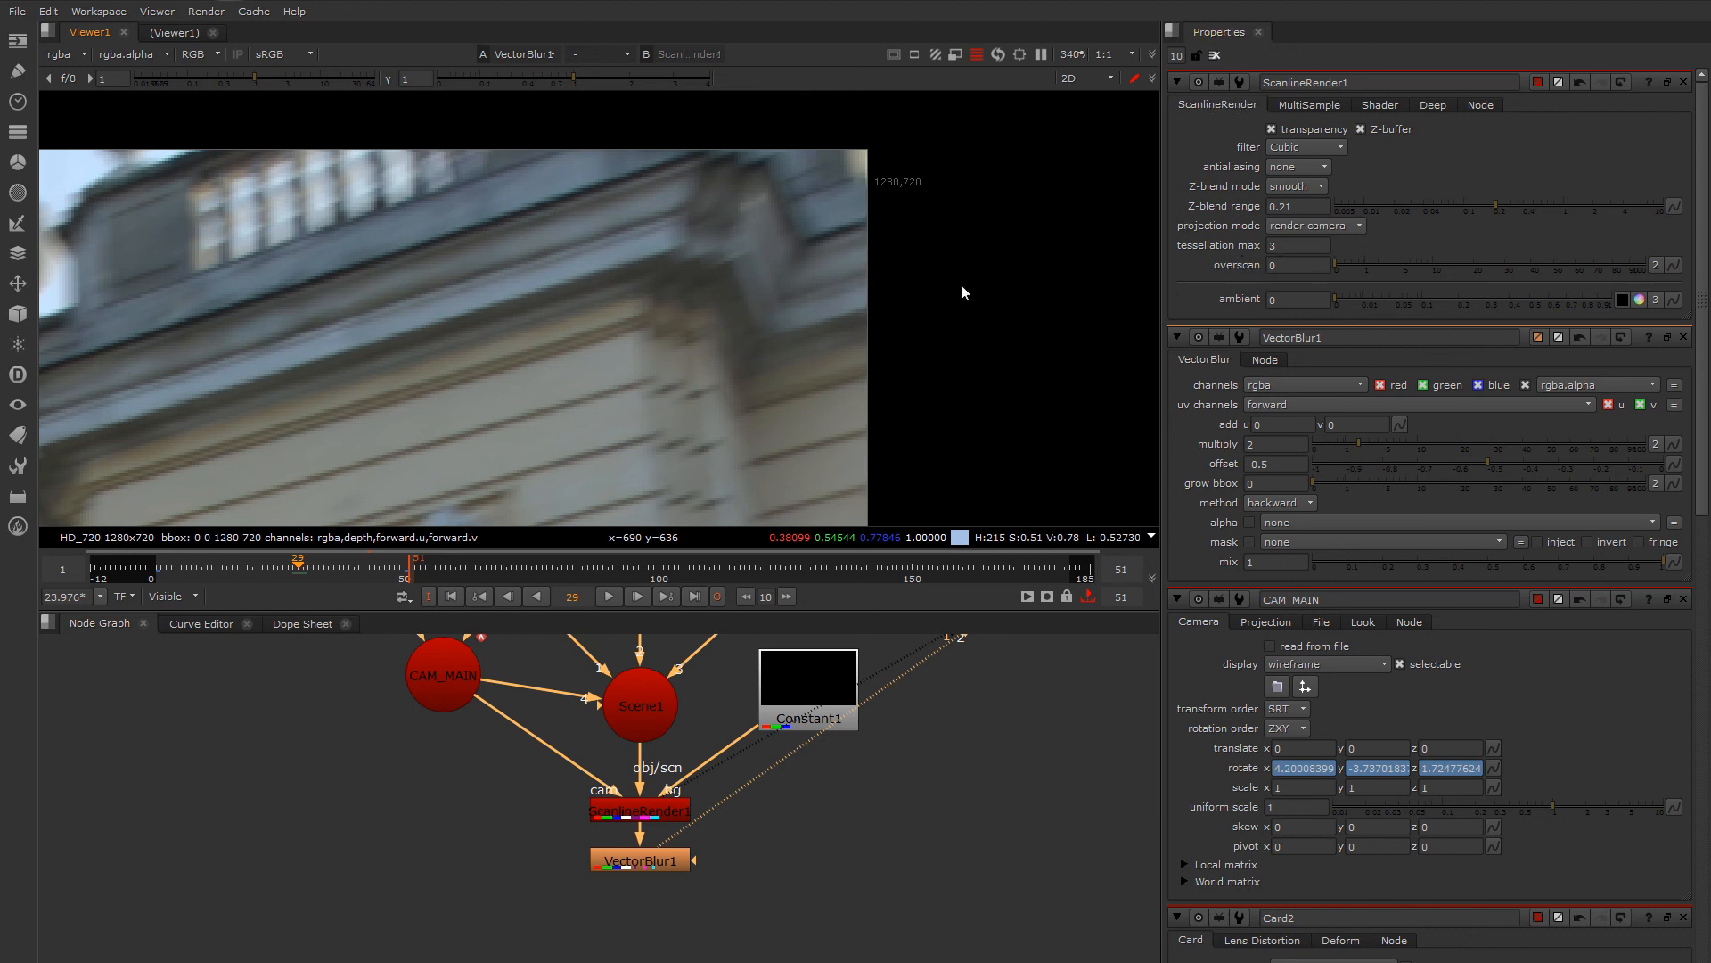
- Try an overscan of 8 on ScanlineRender1, and return it to 0
{"action": "left_click", "coordinate": [1273, 265]}
{"action": "type", "text": "8"}
{"action": "key", "text": "Return"}
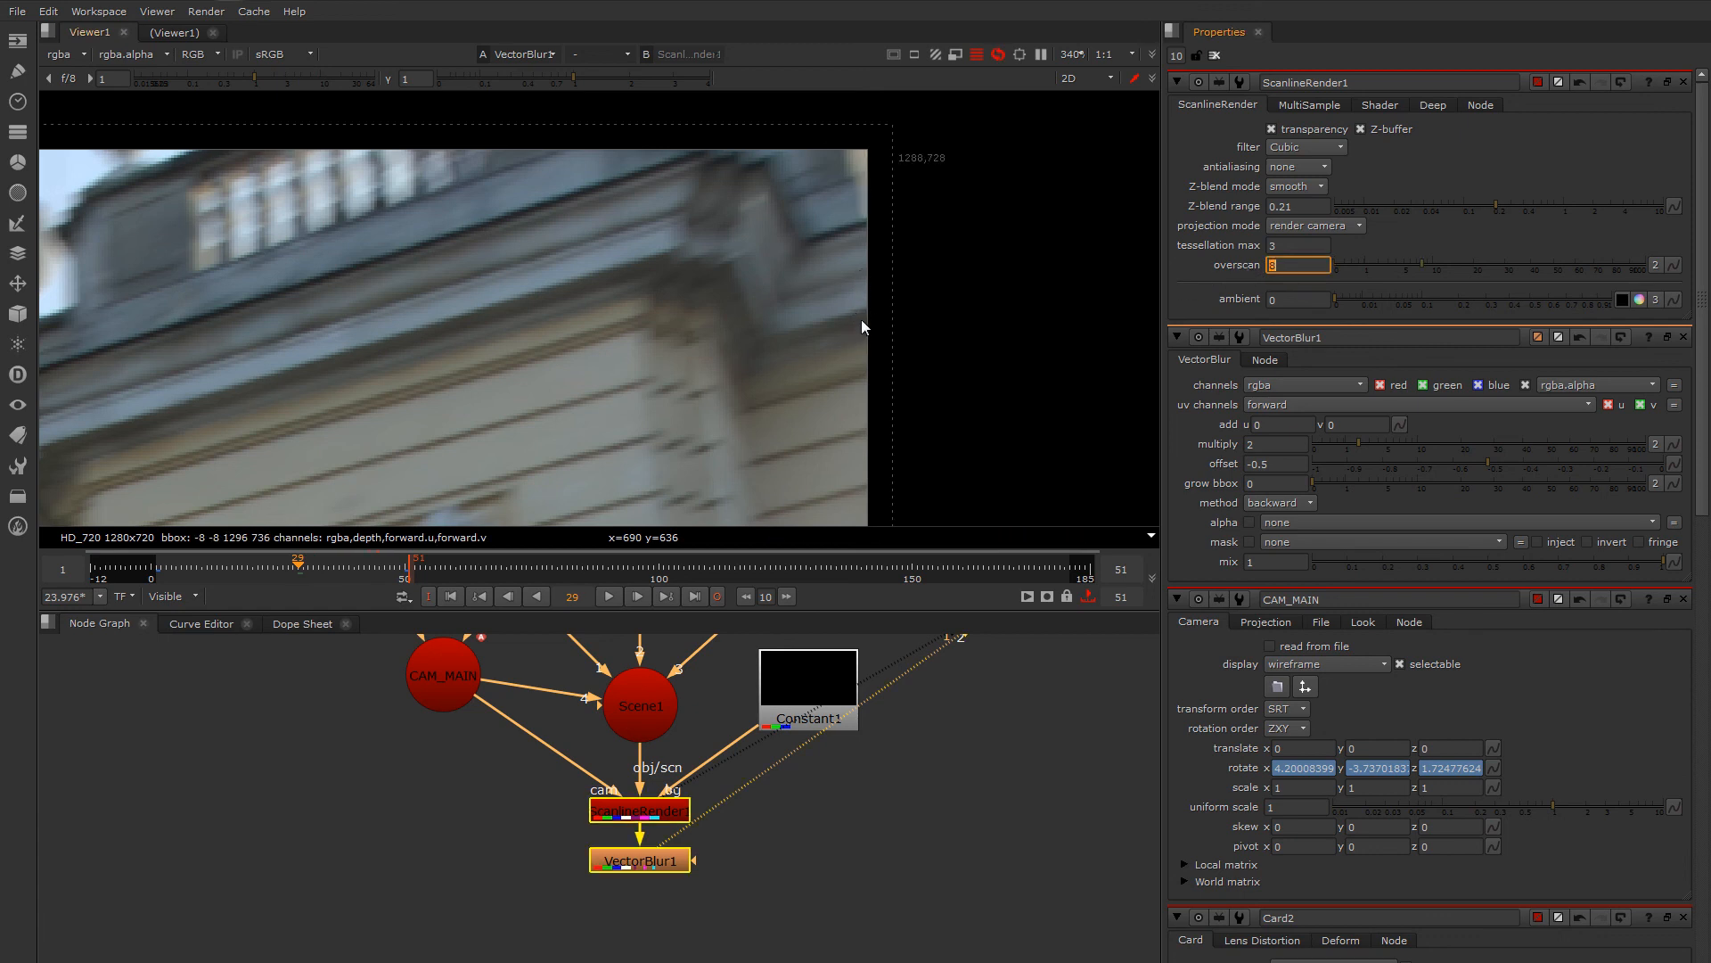
{"action": "type", "text": "0"}
{"action": "key", "text": "Return"}
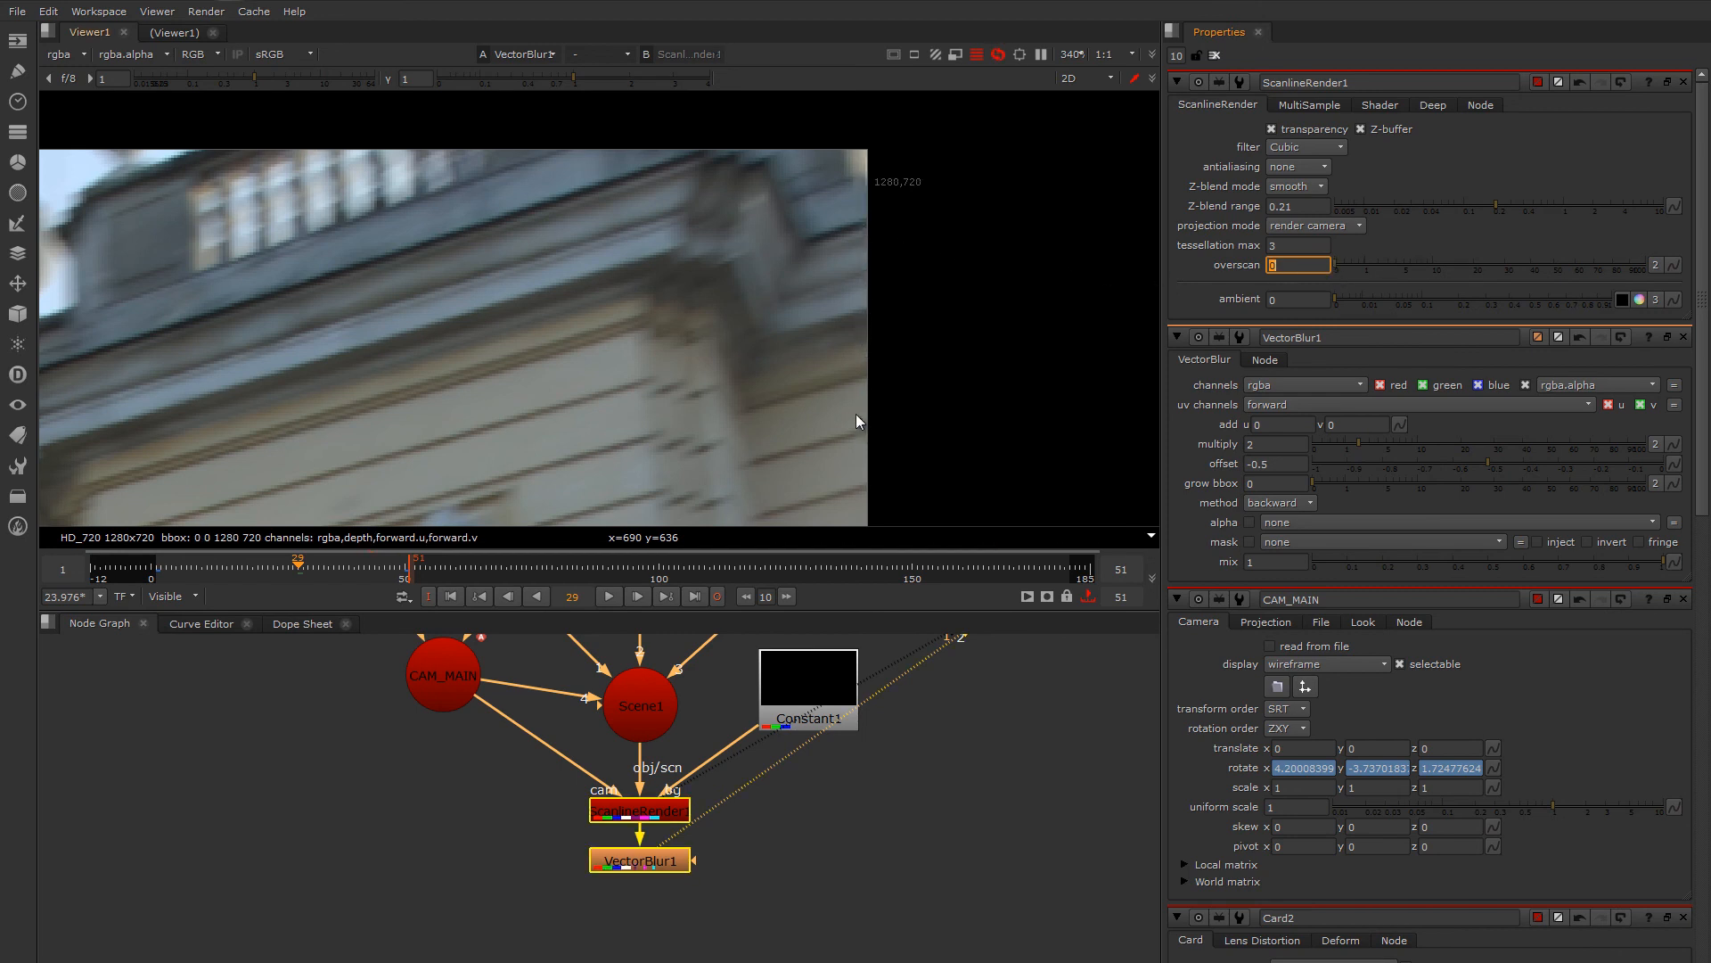
- Set ScanlineRender1's overscan to 12 pixels to extend the render beyond the frame edge
{"action": "mouse_move", "coordinate": [856, 422]}
{"action": "middle_mouse_down"}
{"action": "mouse_move", "coordinate": [864, 267]}
{"action": "mouse_move", "coordinate": [851, 397]}
{"action": "middle_mouse_up"}
{"action": "middle_click_drag", "start_coordinate": [932, 264], "coordinate": [872, 312]}
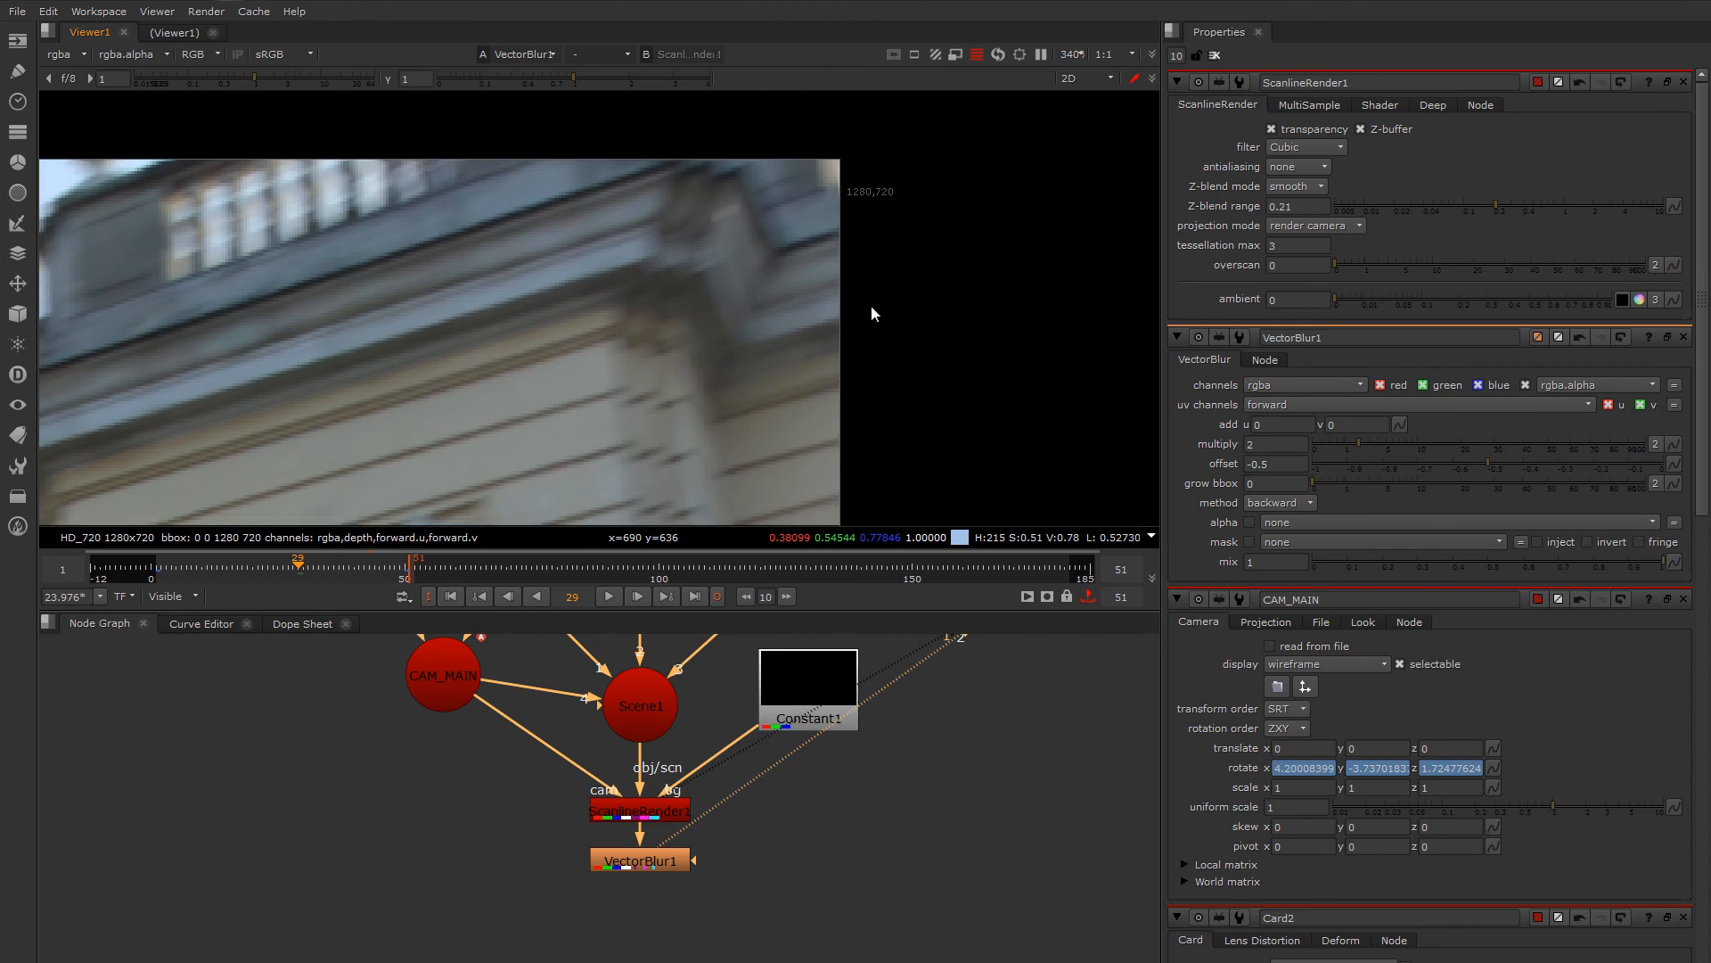
{"action": "left_click", "coordinate": [1297, 266]}
{"action": "type", "text": "12"}
{"action": "key", "text": "Return"}
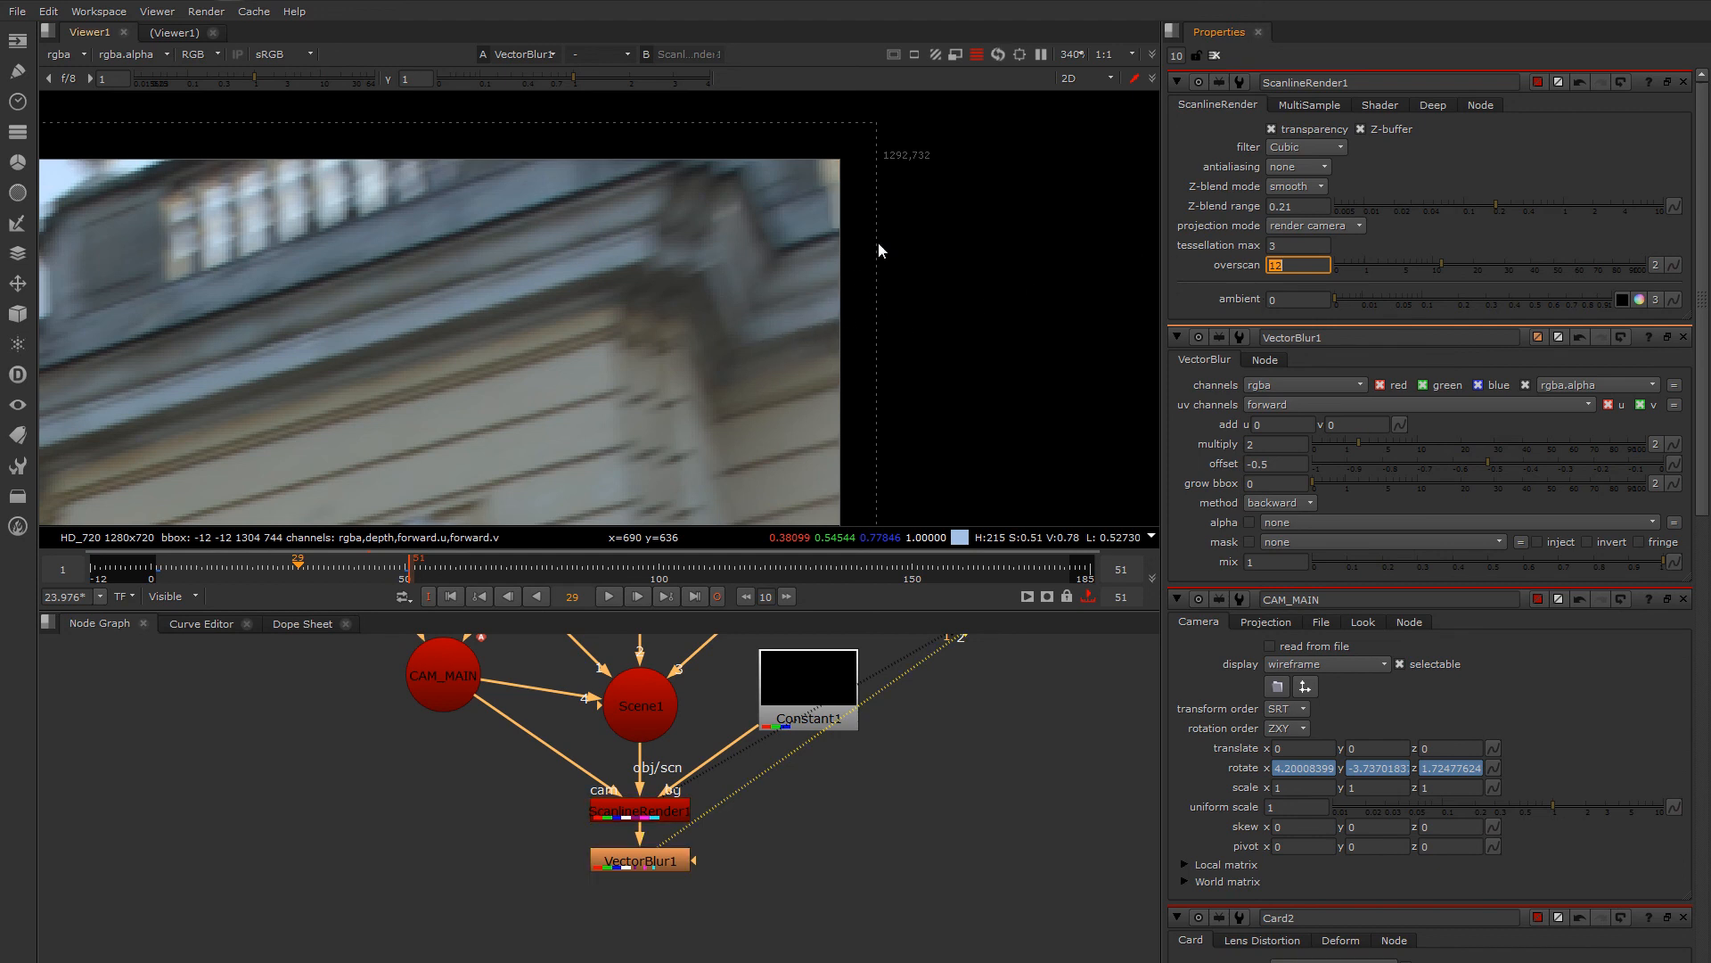
- Set ScanlineRender1's overscan to 8 pixels
{"action": "middle_click_drag", "start_coordinate": [739, 326], "coordinate": [837, 270]}
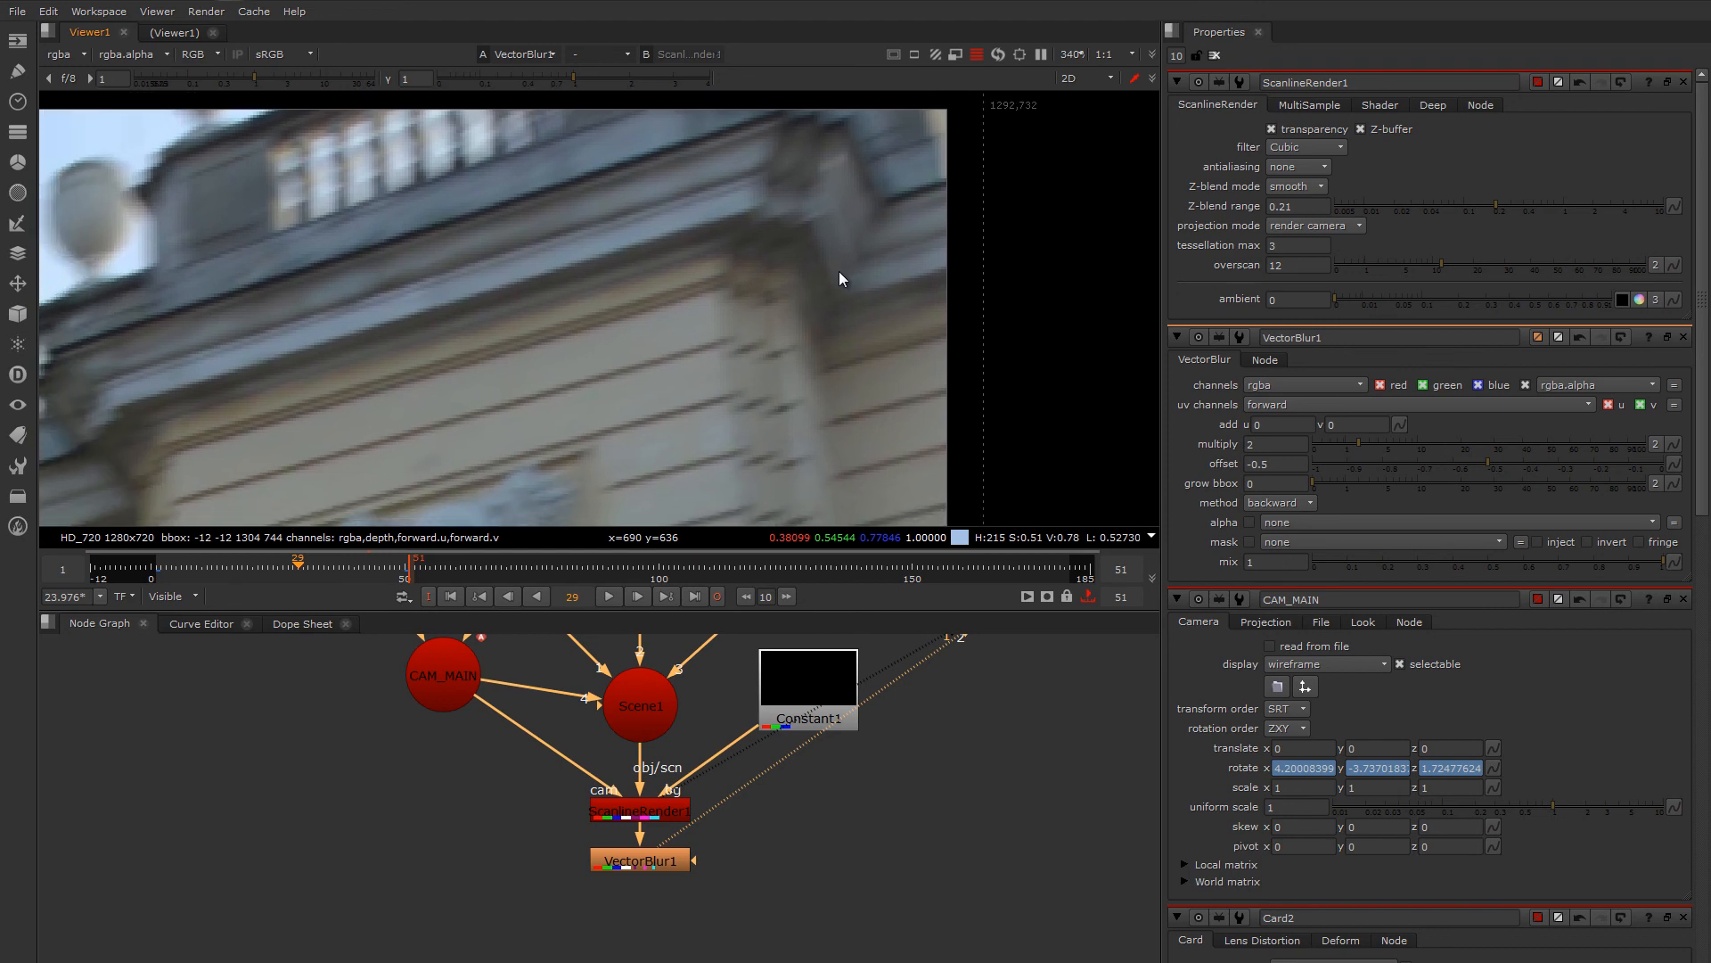
{"action": "middle_click_drag", "start_coordinate": [722, 388], "coordinate": [845, 318]}
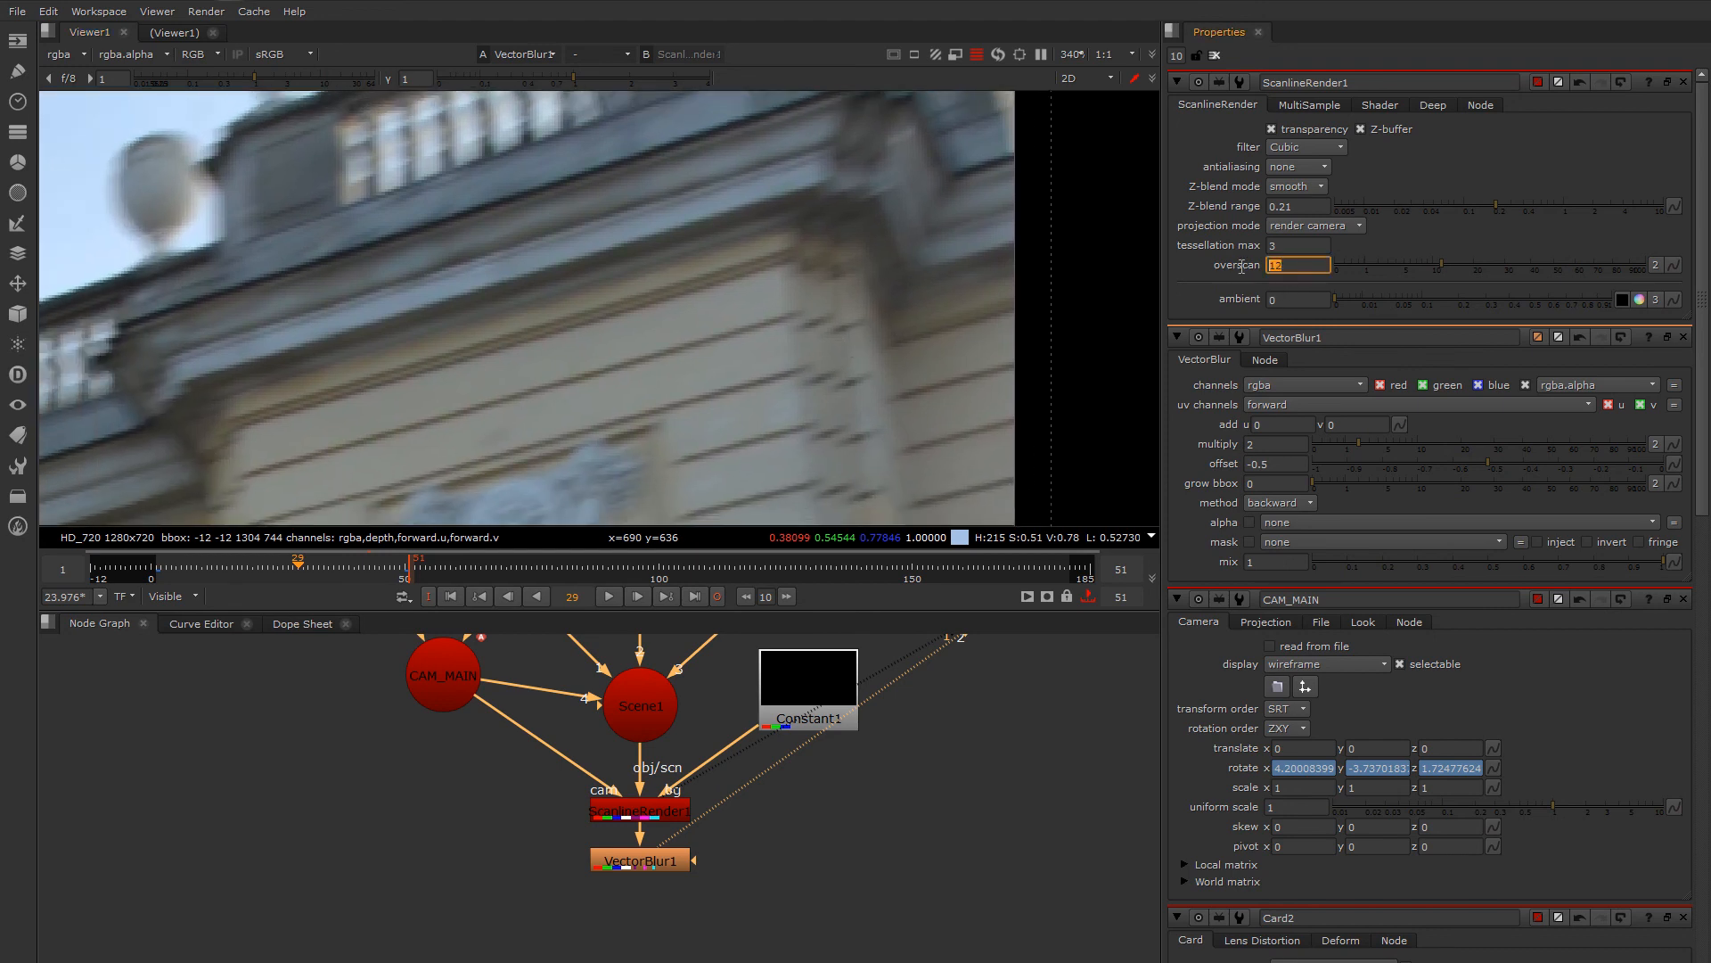
{"action": "type", "text": "8"}
{"action": "key", "text": "Return"}
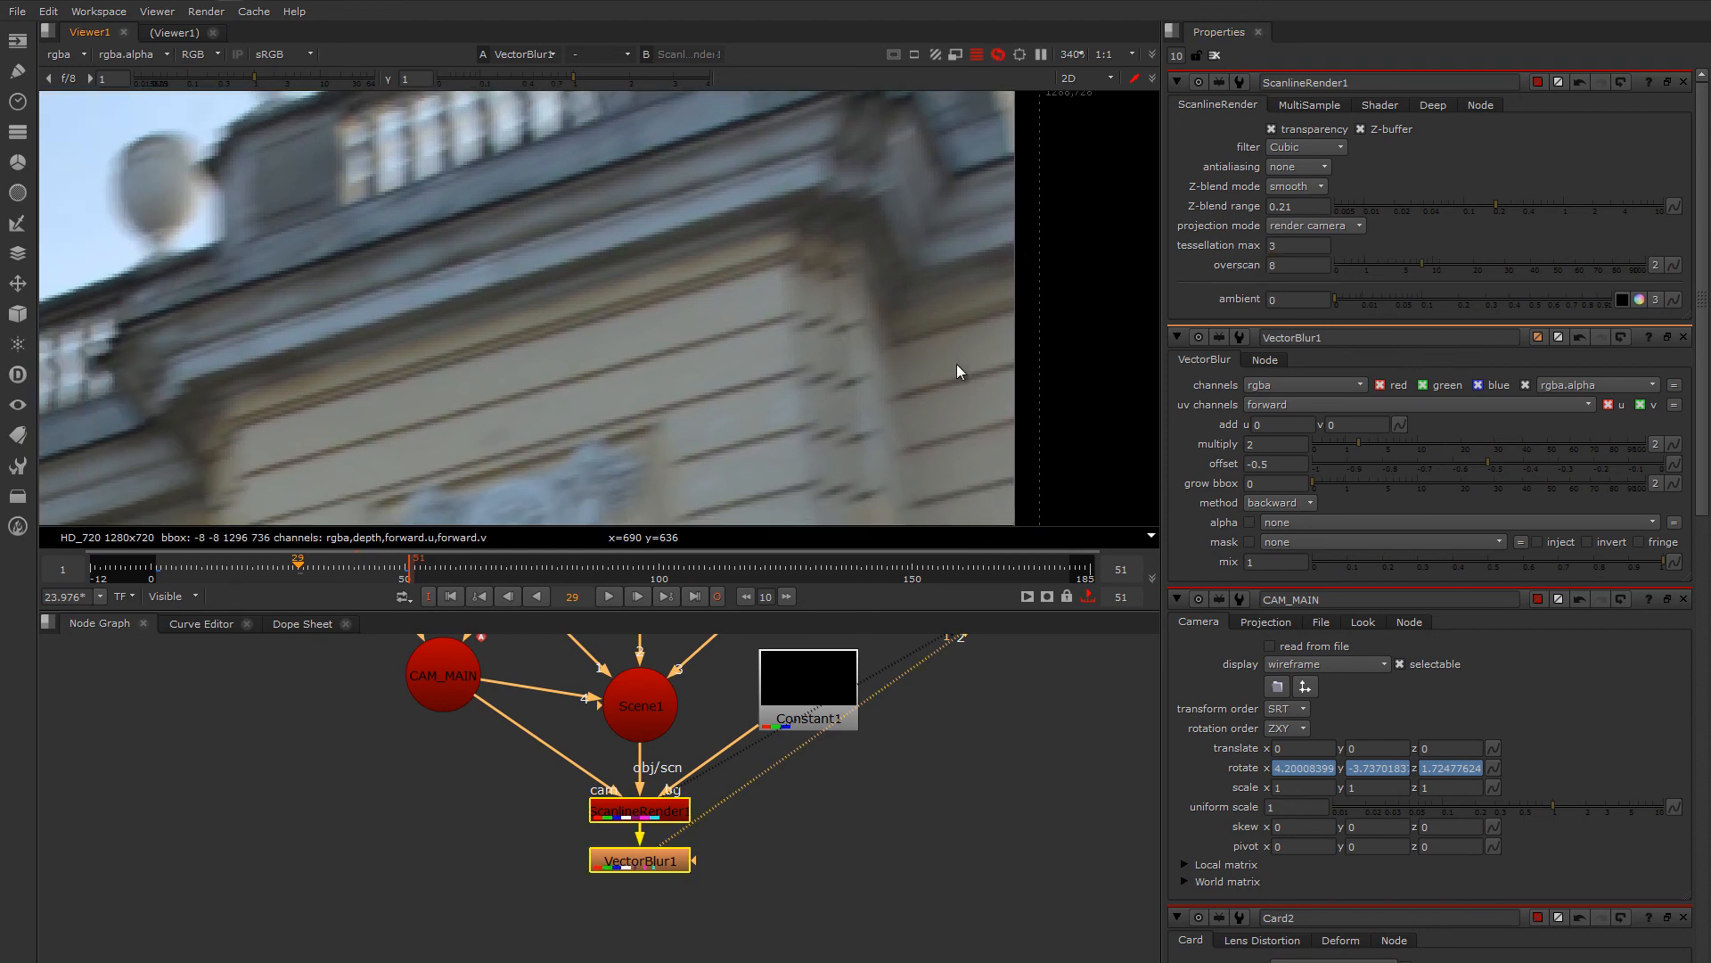
- Examine the motion blur along the image's right edge, from close up and at 100% zoom
{"action": "middle_click_drag", "start_coordinate": [927, 353], "coordinate": [977, 239]}
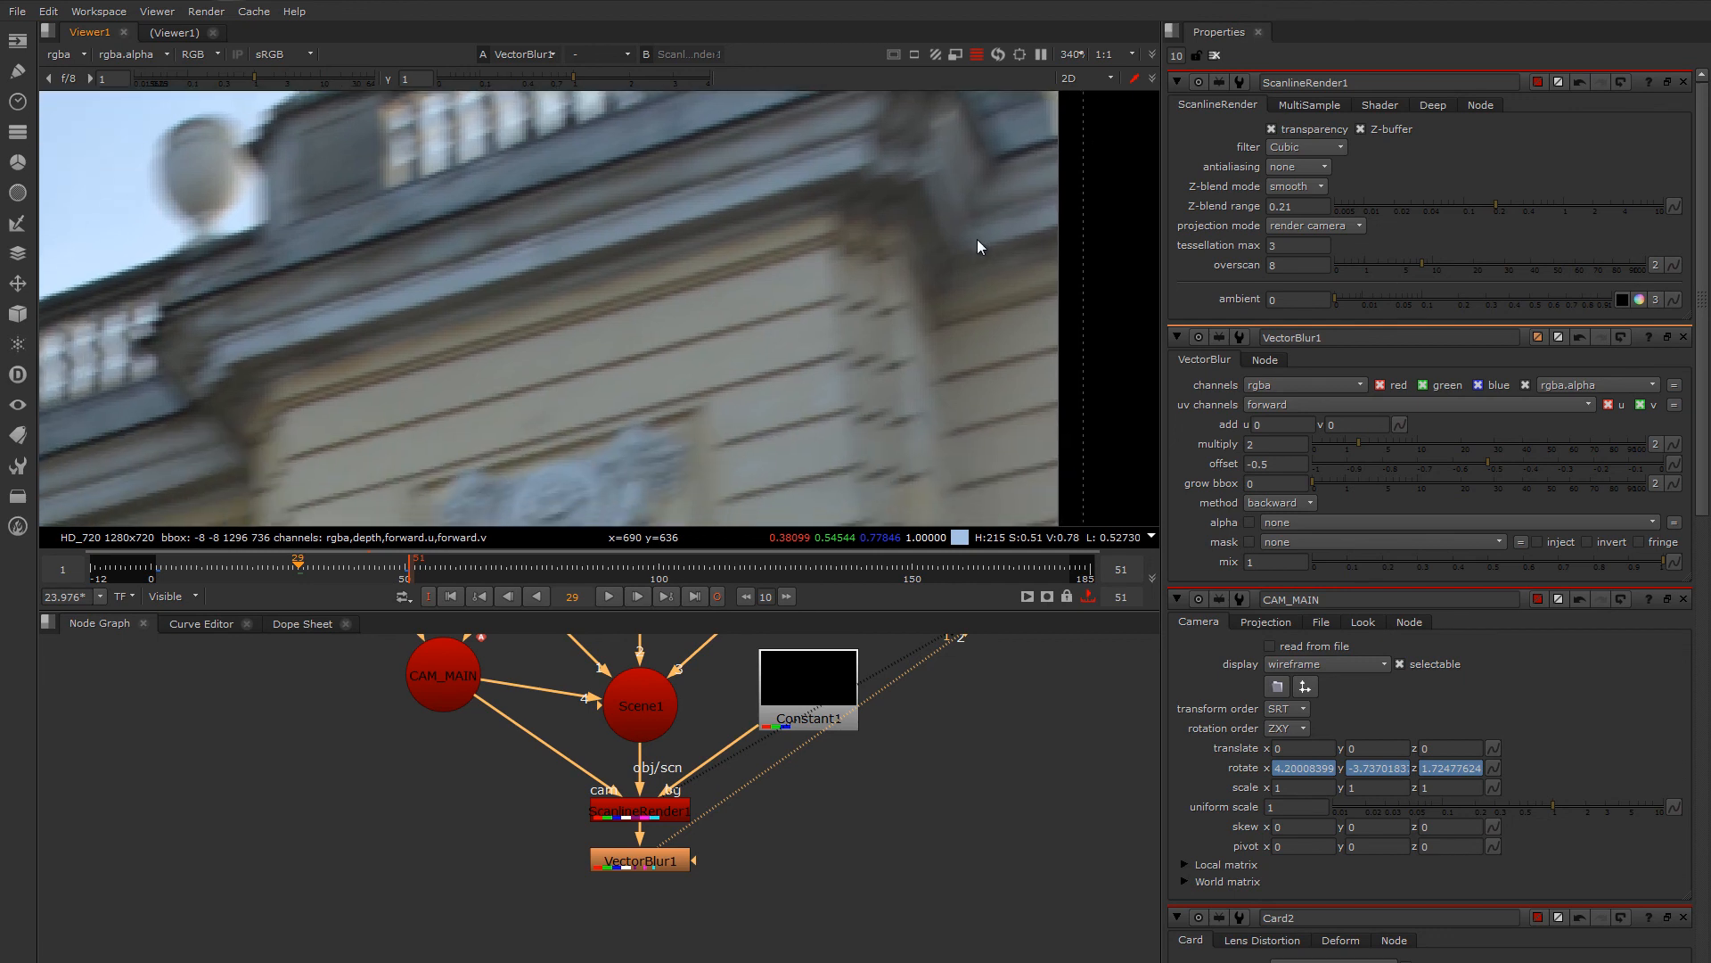
{"action": "middle_click_drag", "start_coordinate": [1047, 330], "coordinate": [1030, 208]}
{"action": "scroll", "coordinate": [1051, 287], "scroll_direction": "down", "scroll_amount": 3}
{"action": "scroll", "coordinate": [905, 372], "scroll_direction": "down", "scroll_amount": 2}
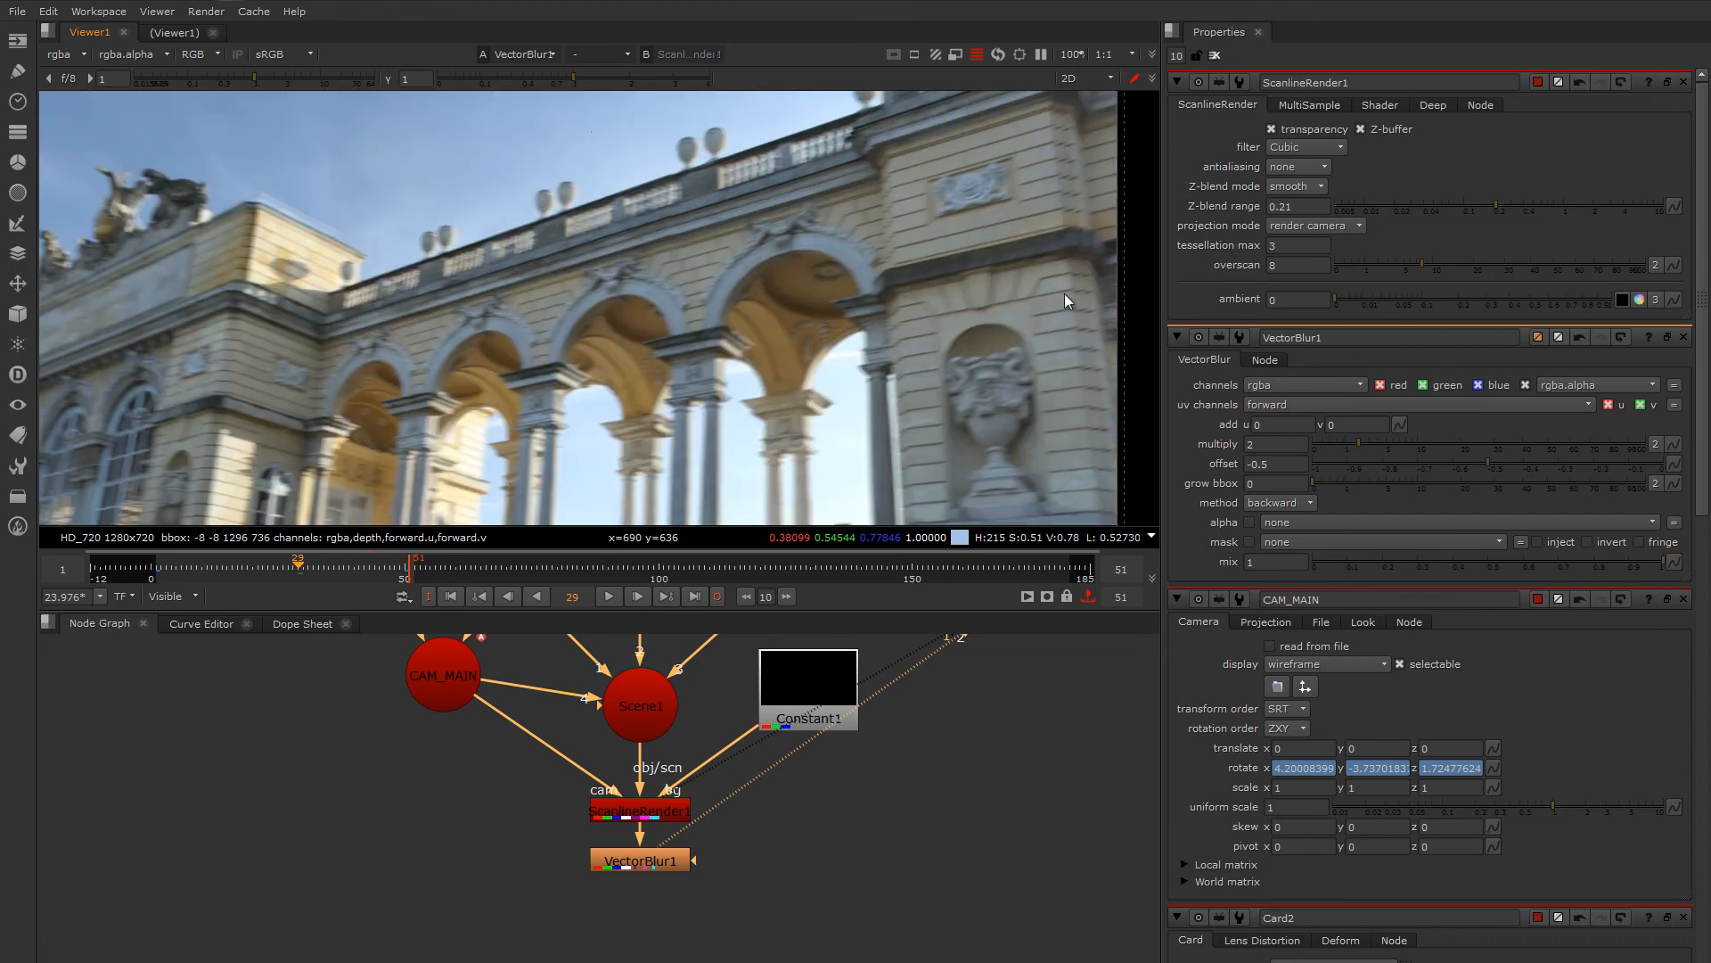
{"action": "middle_click_drag", "start_coordinate": [688, 315], "coordinate": [451, 239]}
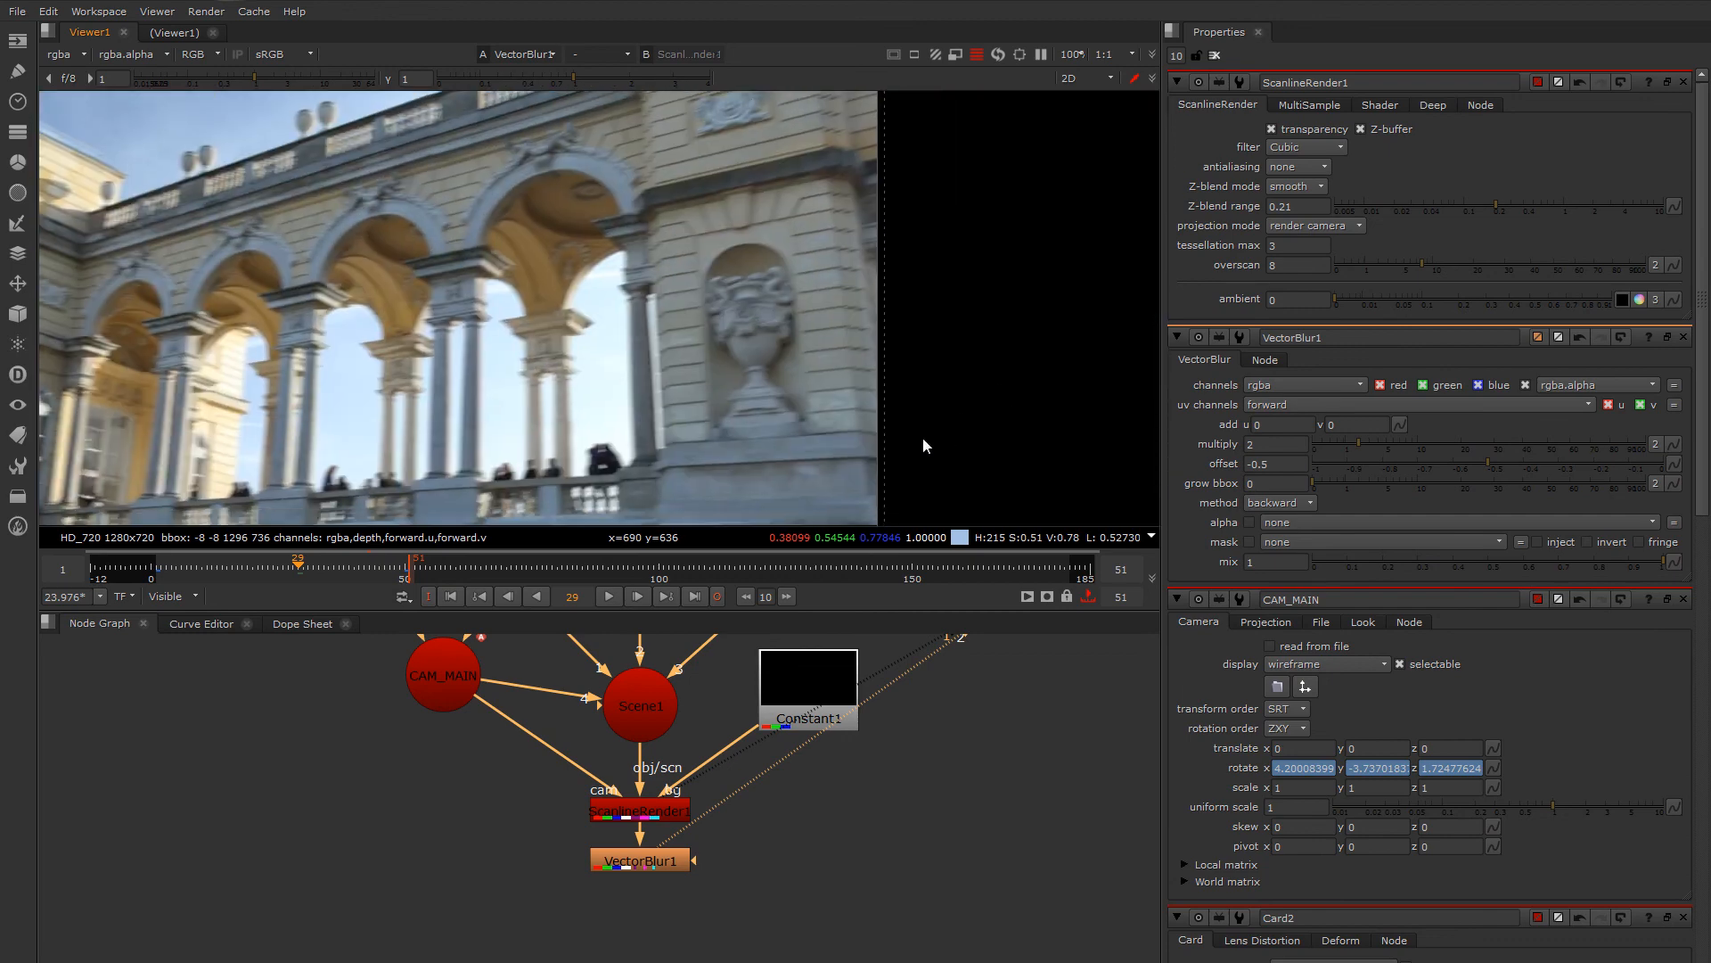
{"action": "middle_click_drag", "start_coordinate": [922, 443], "coordinate": [962, 386]}
{"action": "middle_click_drag", "start_coordinate": [907, 336], "coordinate": [906, 460]}
{"action": "middle_click_drag", "start_coordinate": [880, 283], "coordinate": [876, 315]}
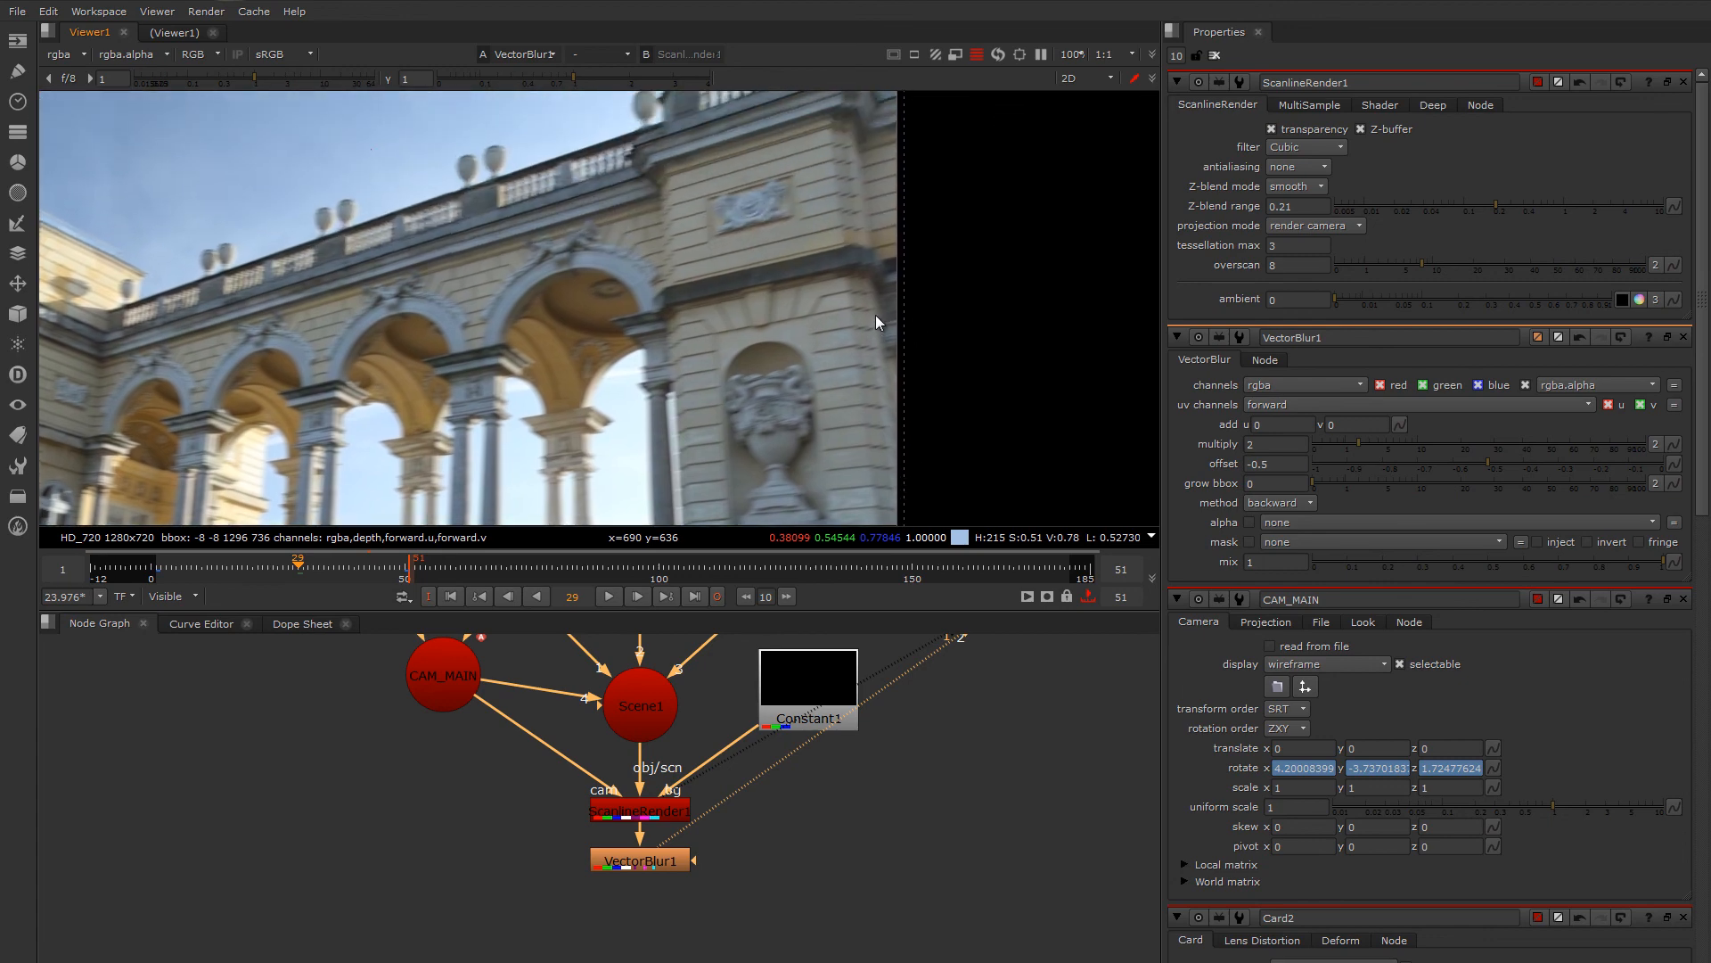